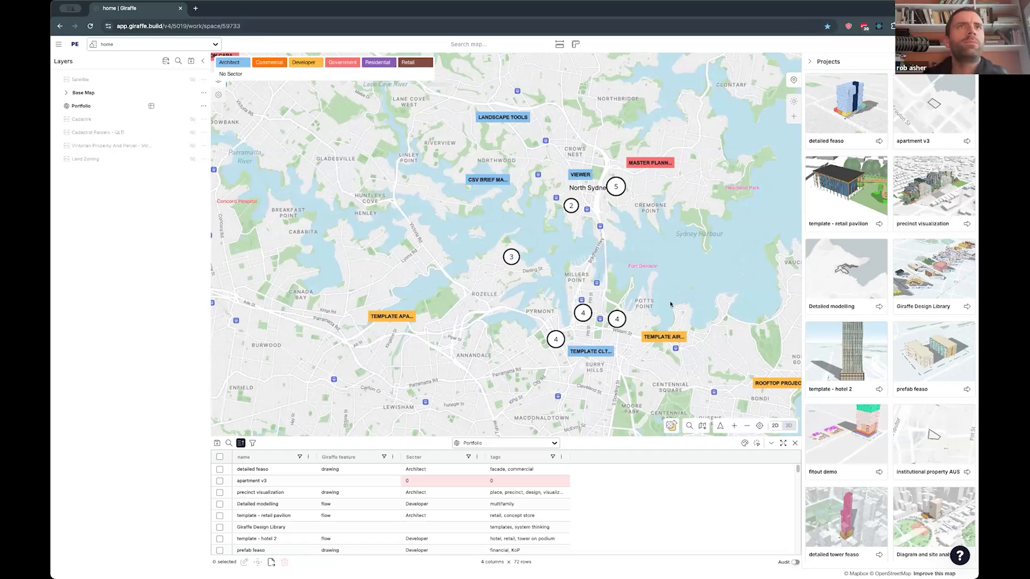
- Examine how the portfolio projects and clusters are spread across the Sydney map
drag(688, 276, 669, 280)
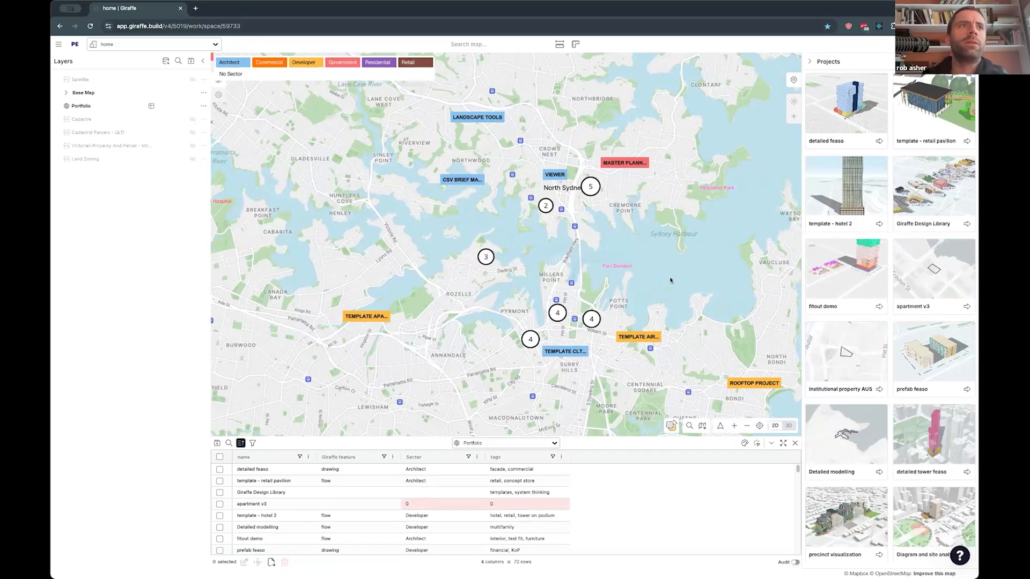
scroll(634, 261, down, 1)
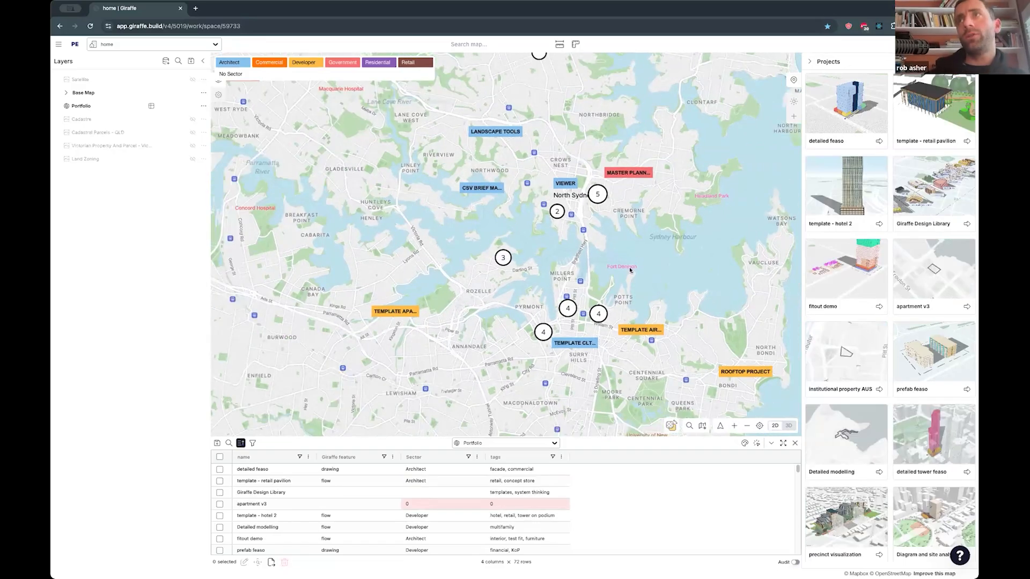
scroll(630, 267, down, 1)
drag(630, 309, 584, 285)
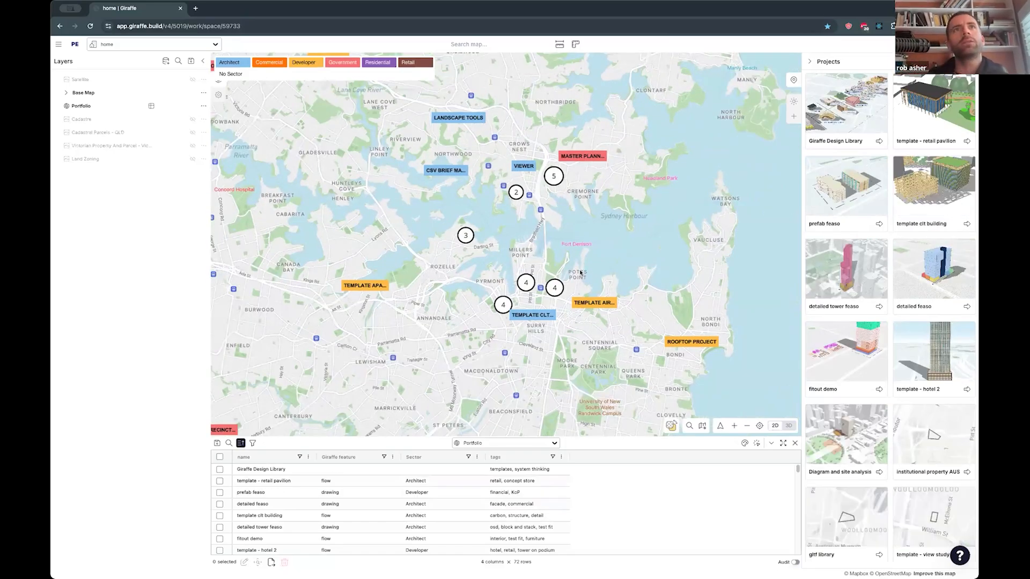
drag(580, 272, 586, 264)
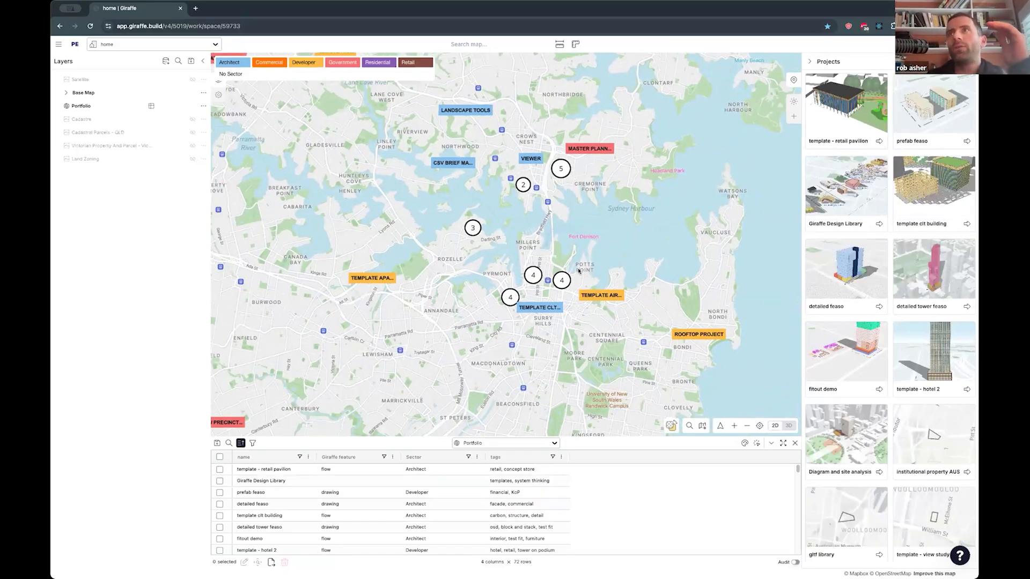
drag(605, 266, 595, 266)
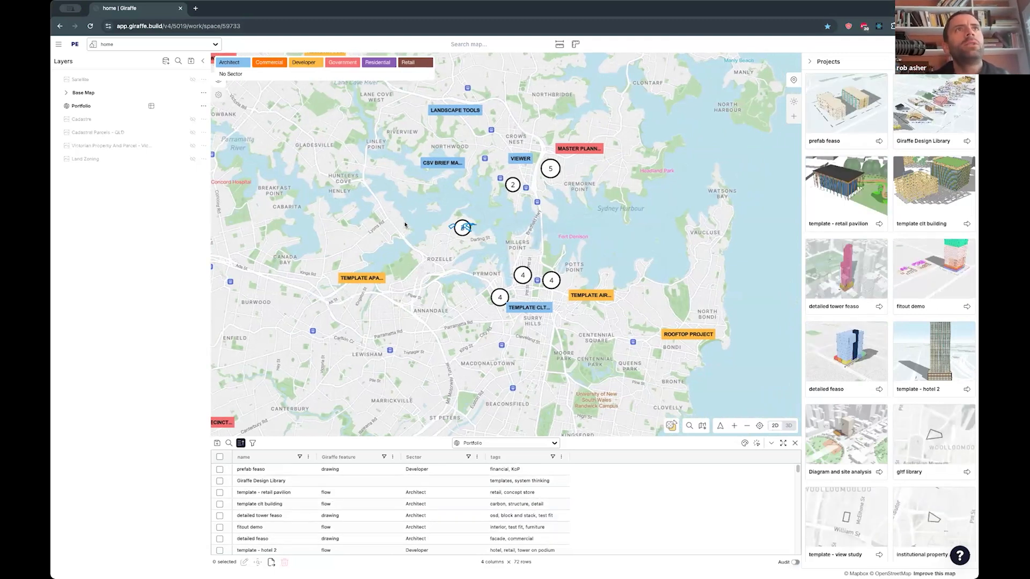
scroll(405, 224, down, 3)
drag(405, 225, 427, 247)
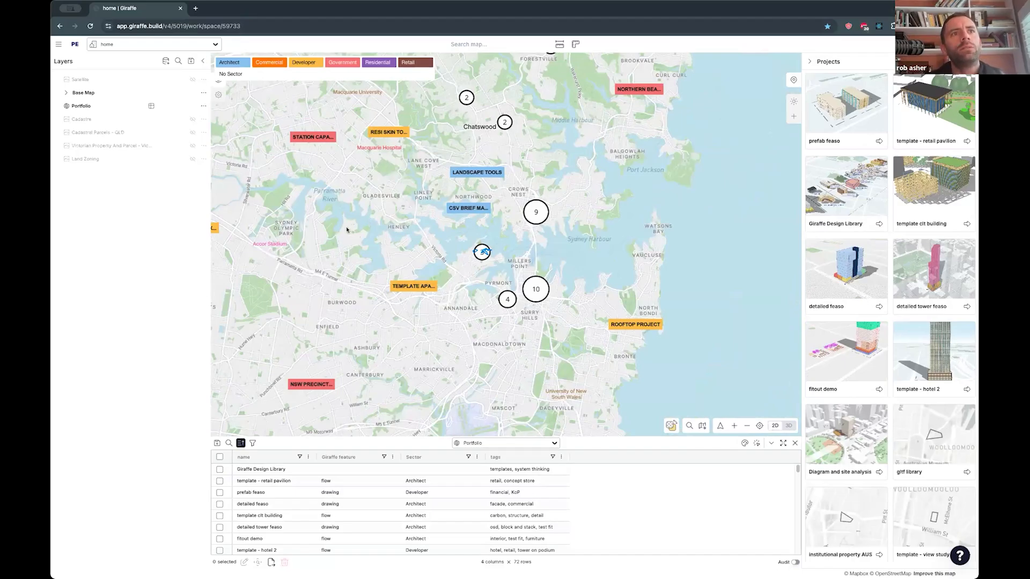
drag(346, 230, 347, 232)
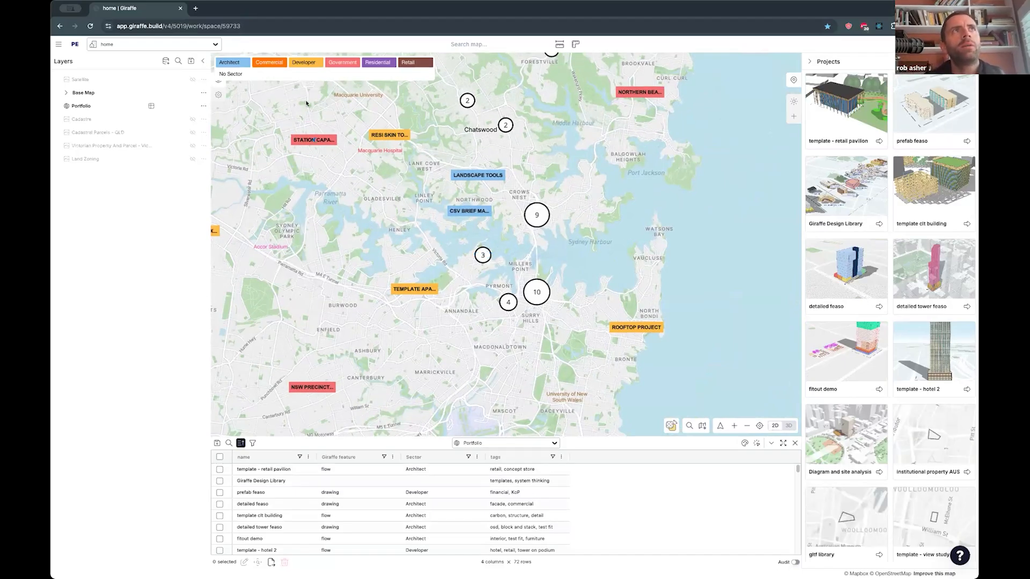
drag(505, 275, 506, 276)
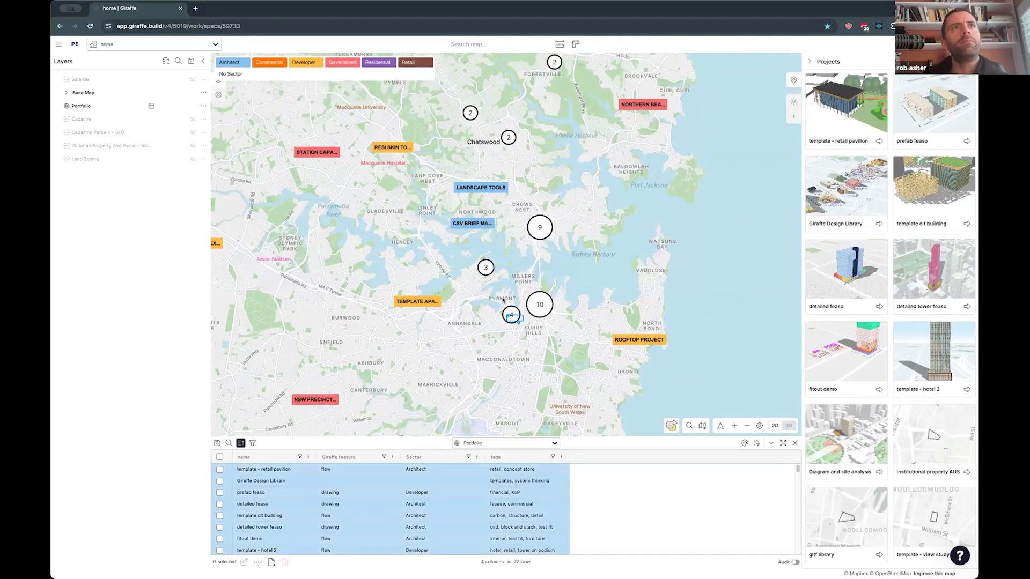
scroll(461, 375, down, 2)
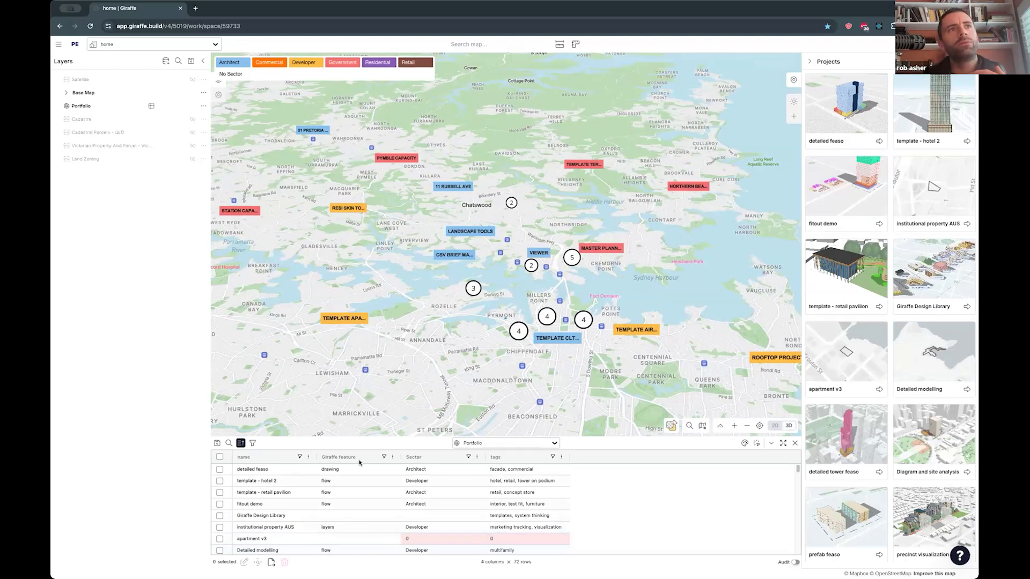
- View the project details of template - hotel 2, template - retail pavilion and fitout demo from the Portfolio table
click(338, 482)
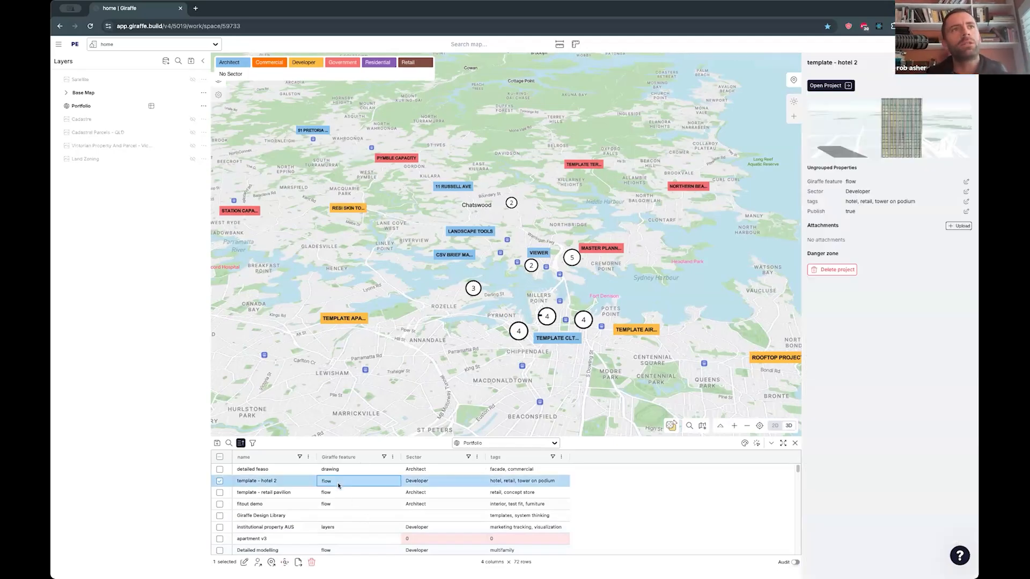
click(433, 481)
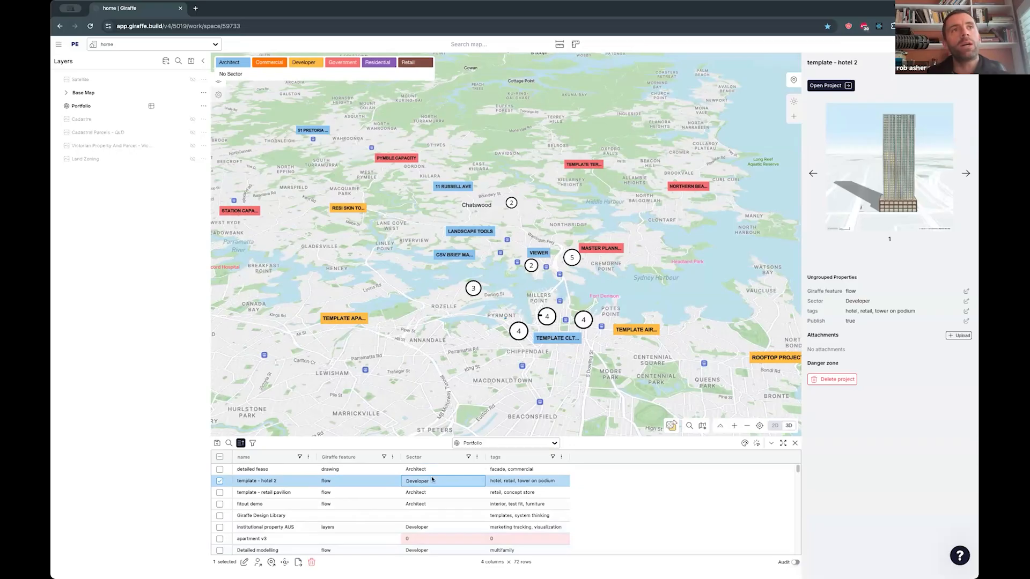
click(270, 493)
click(292, 505)
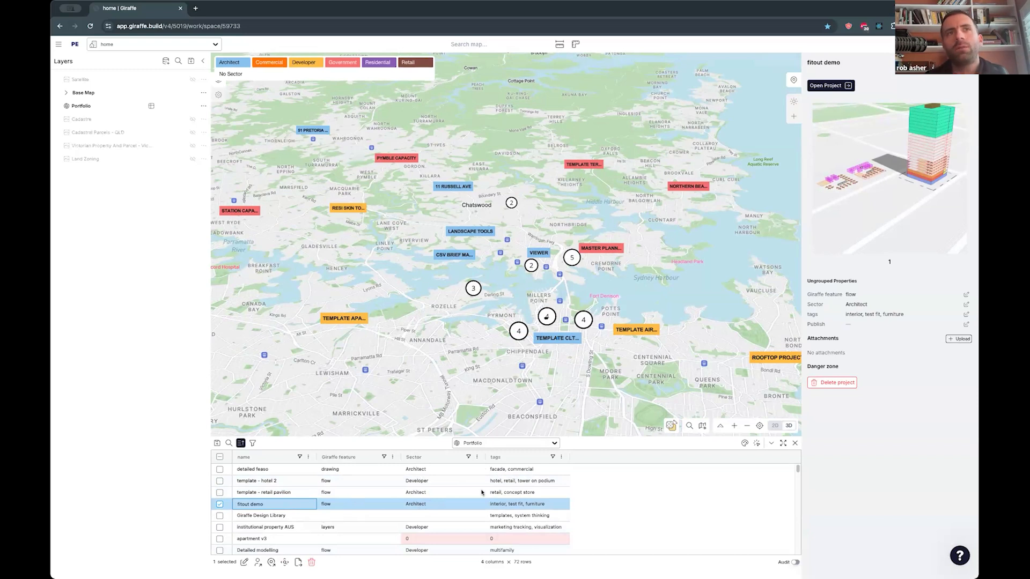
- Turn on the Cadastre layer on the map
scroll(412, 505, down, 3)
drag(509, 305, 495, 325)
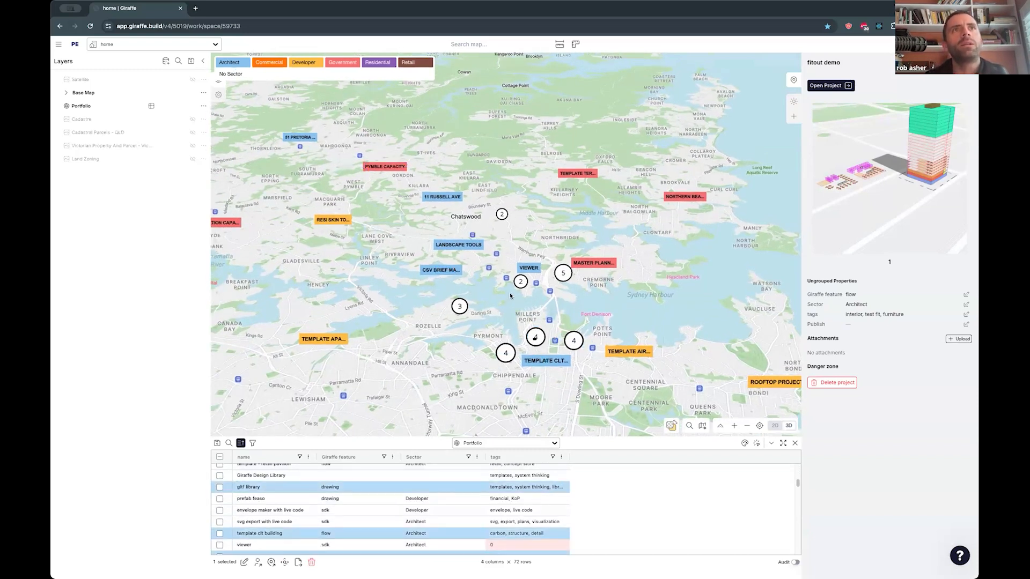
scroll(502, 317, up, 2)
scroll(542, 291, up, 3)
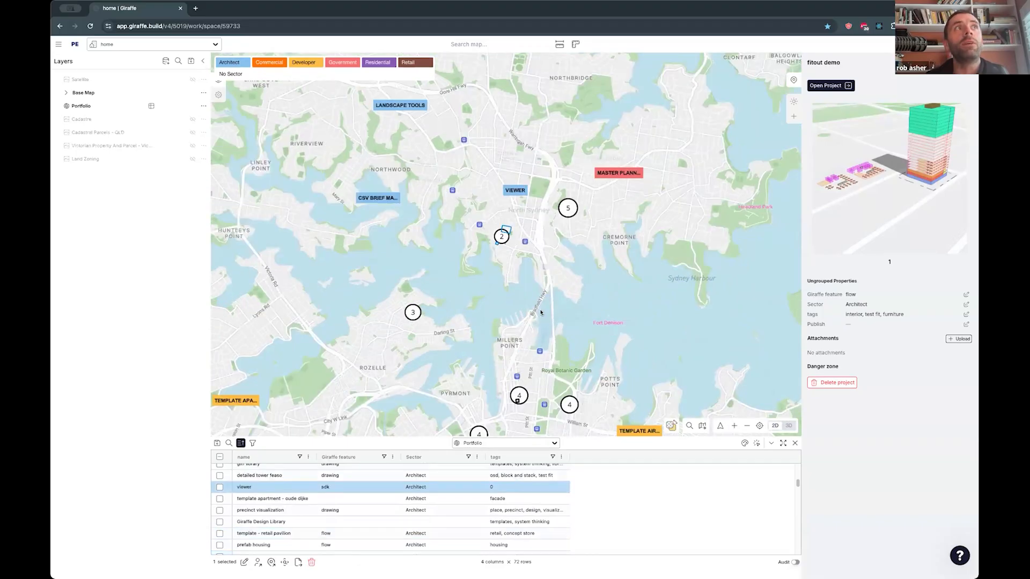
click(192, 119)
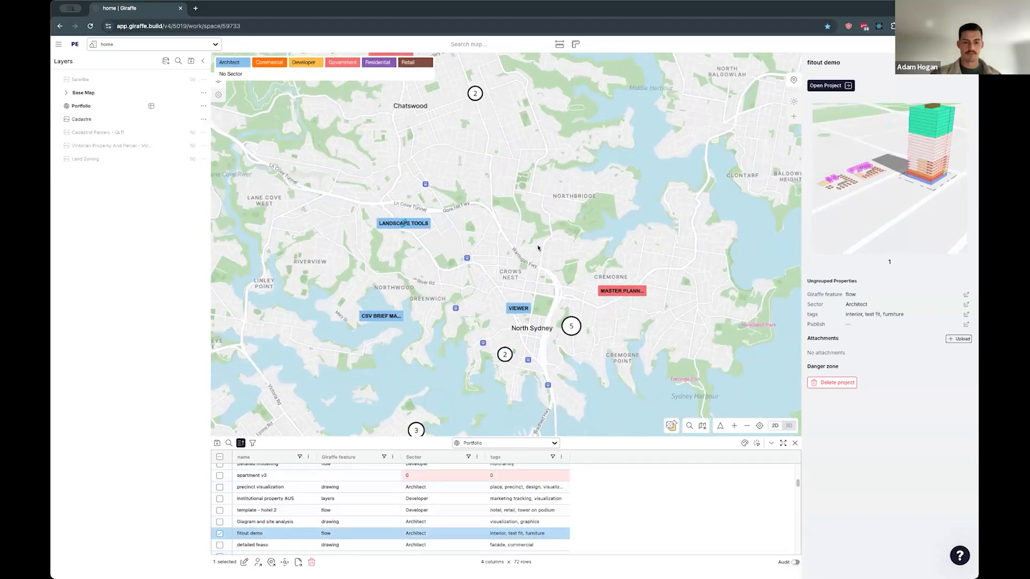
- Start a new project from the large Cadastre parcel between Carlotta St and Campbell St
scroll(532, 235, up, 5)
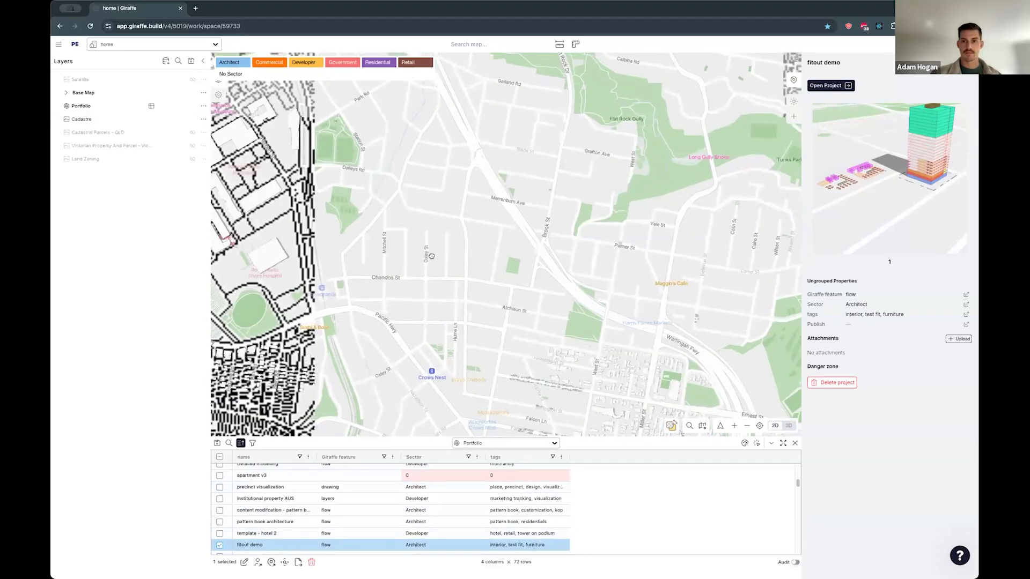
drag(536, 174, 672, 435)
drag(339, 395, 381, 293)
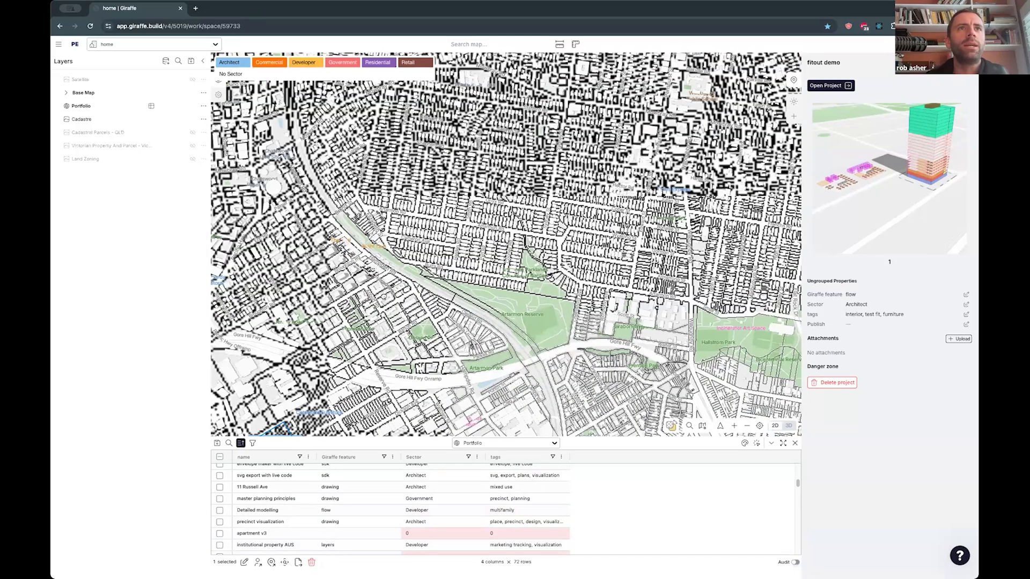
scroll(416, 302, up, 2)
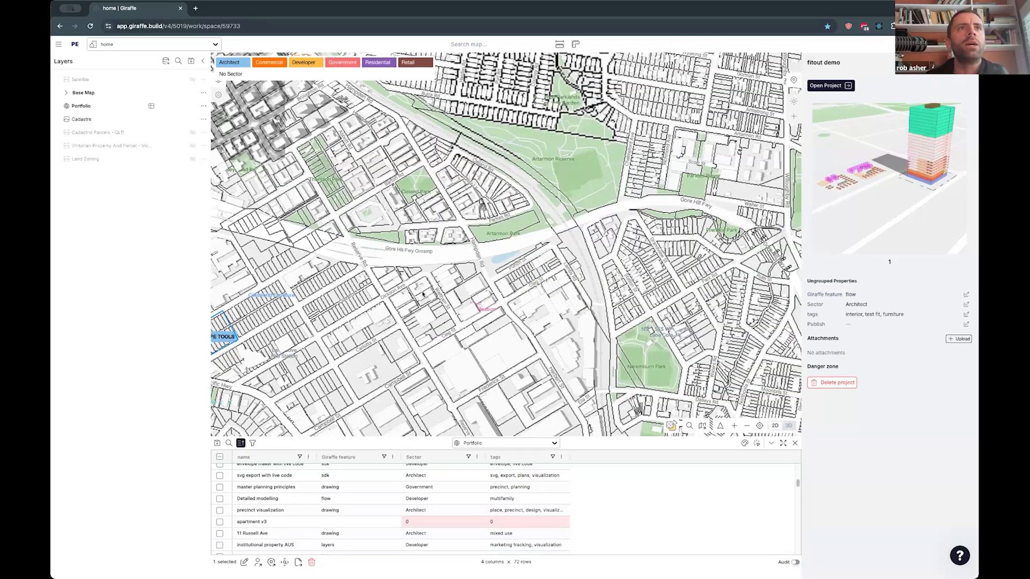
scroll(463, 276, up, 3)
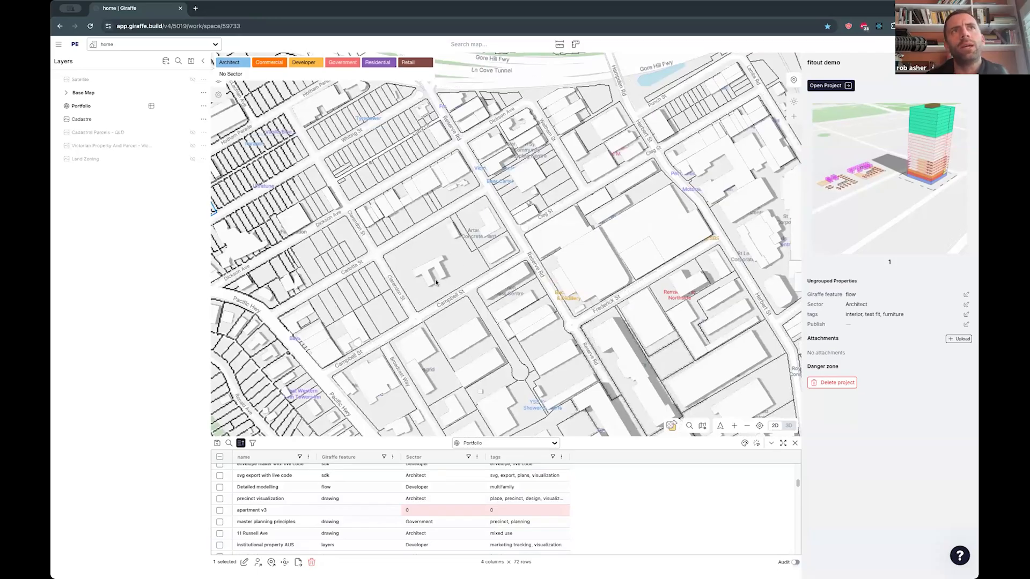
scroll(463, 275, up, 2)
right_click(439, 229)
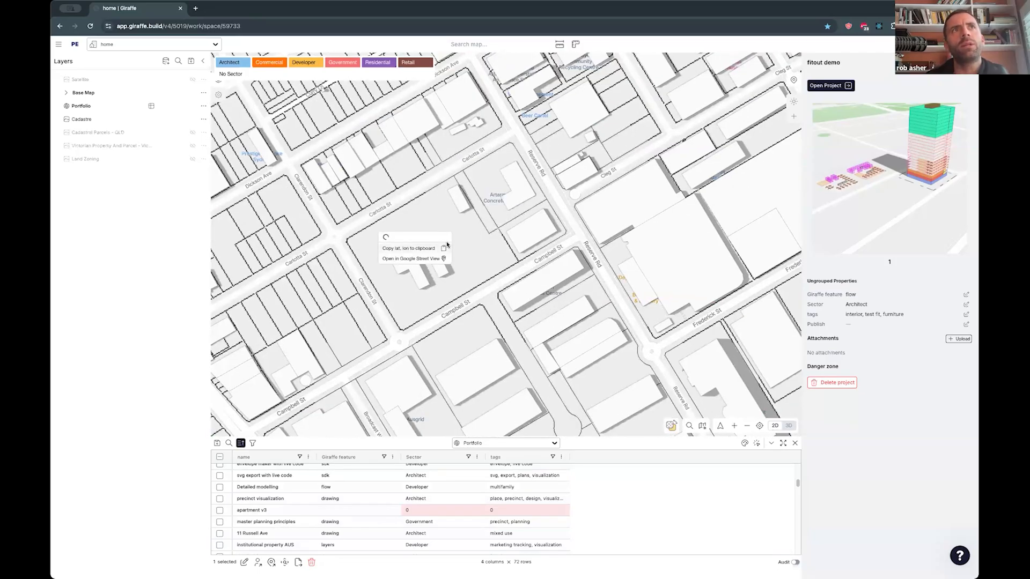
click(339, 223)
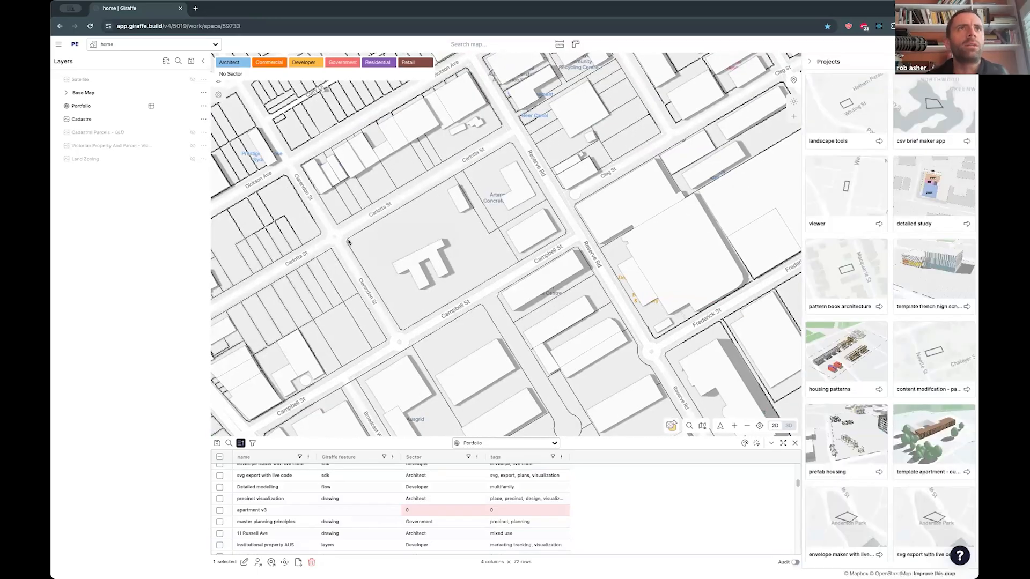
scroll(378, 239, down, 2)
scroll(370, 232, down, 3)
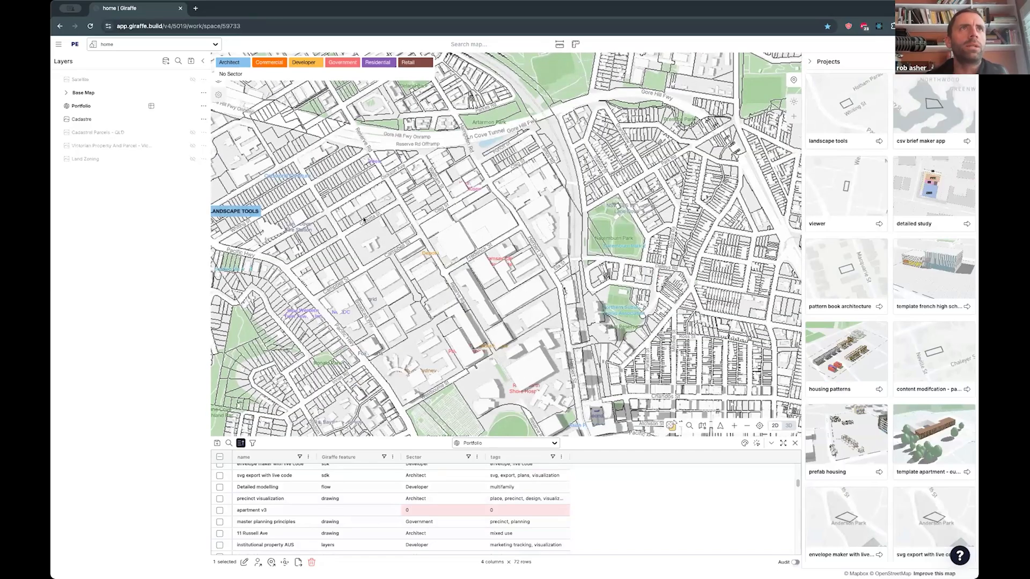
scroll(370, 231, up, 4)
right_click(370, 223)
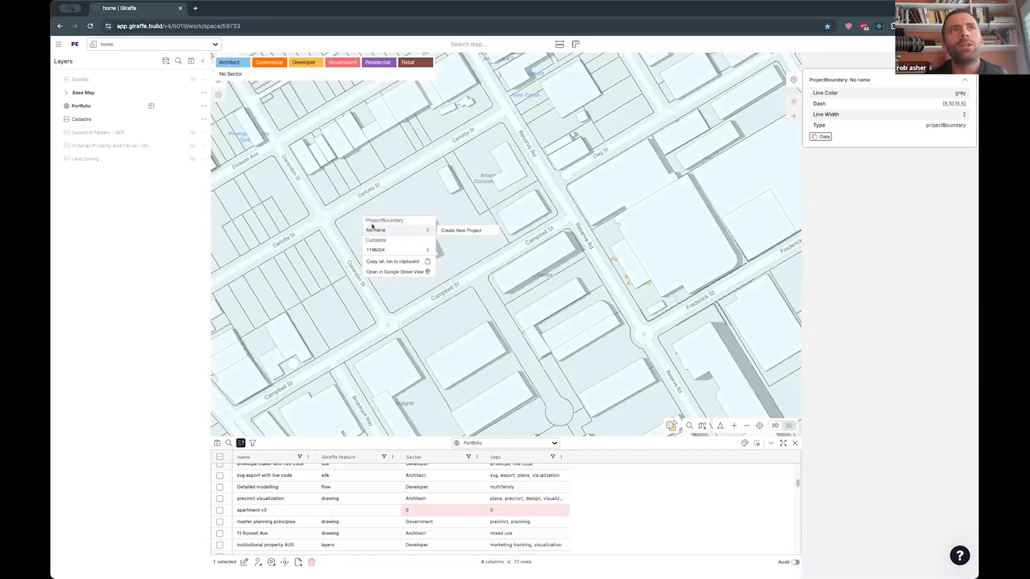
mouse_move(386, 251)
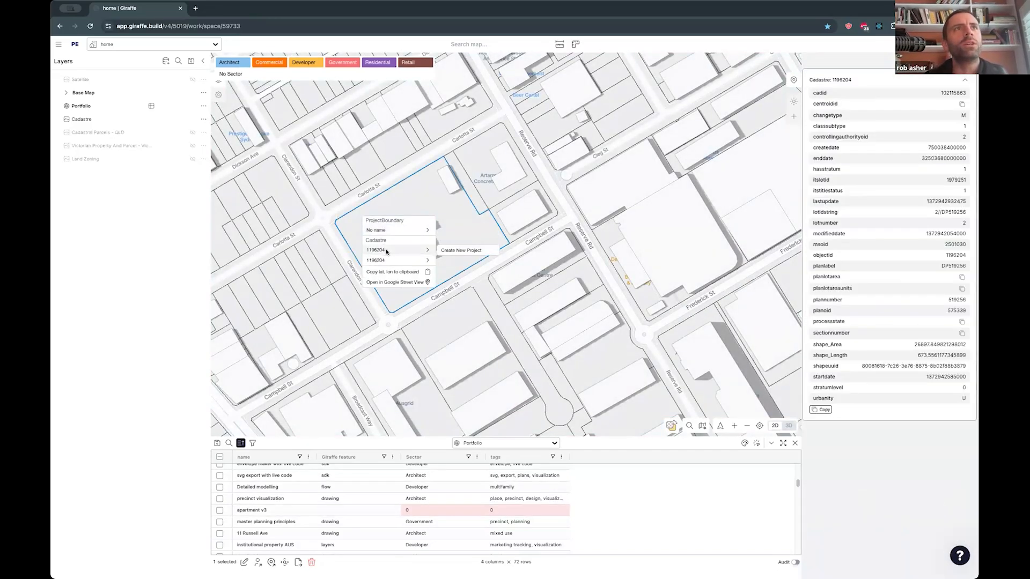
click(461, 251)
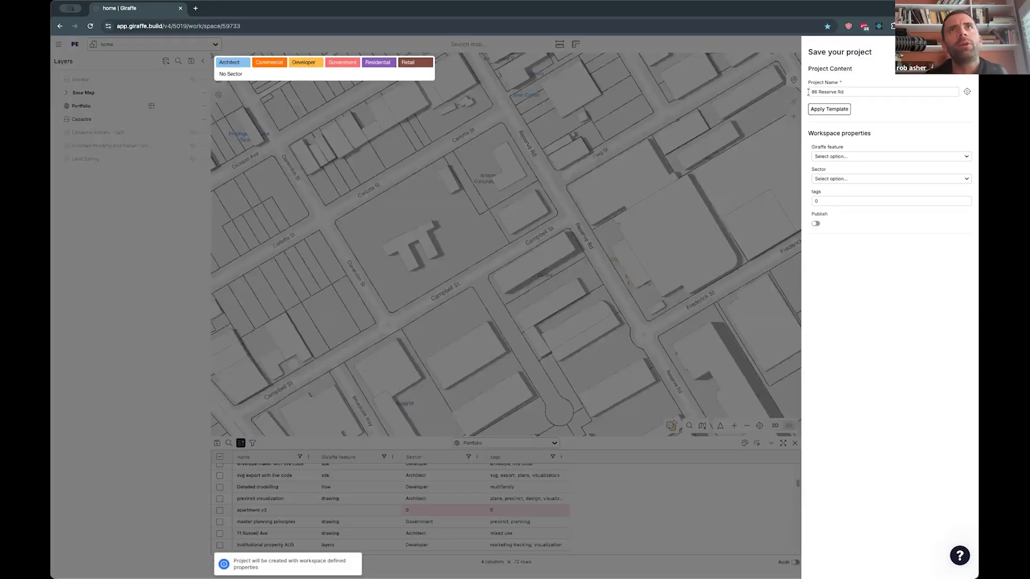
- Append "- precinct plan" to the project name and set Giraffe feature to drawing and Sector to Developer
click(830, 90)
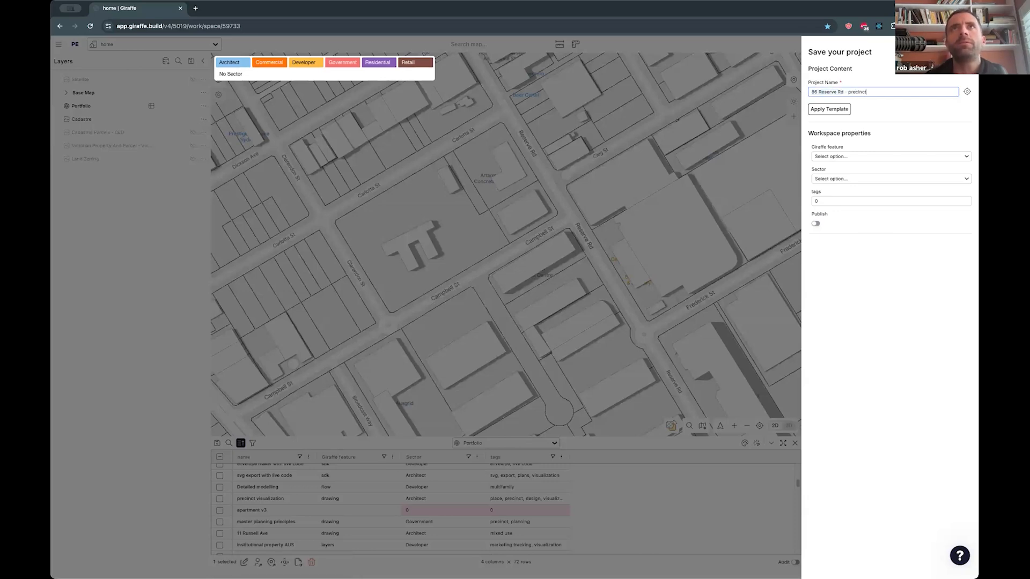
click(843, 155)
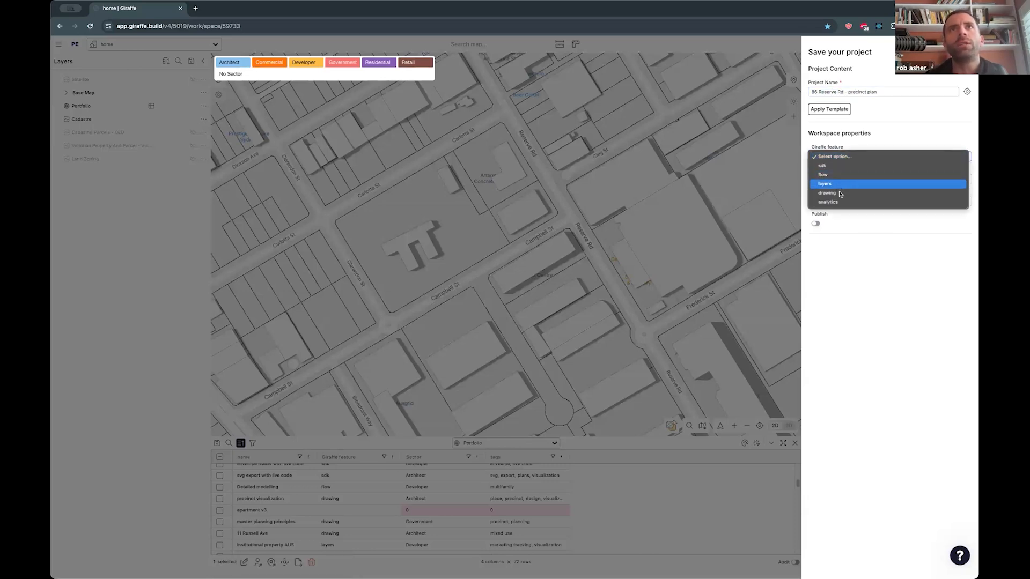
click(838, 192)
click(838, 180)
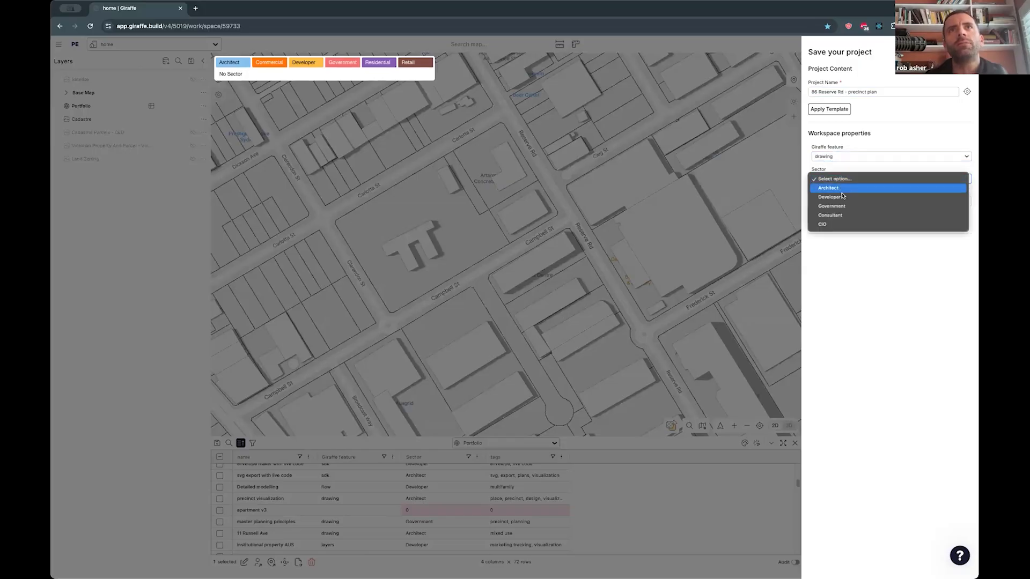
click(841, 198)
- Save the project with the tags "precinct plan, mixed use" and open it
key(Tab)
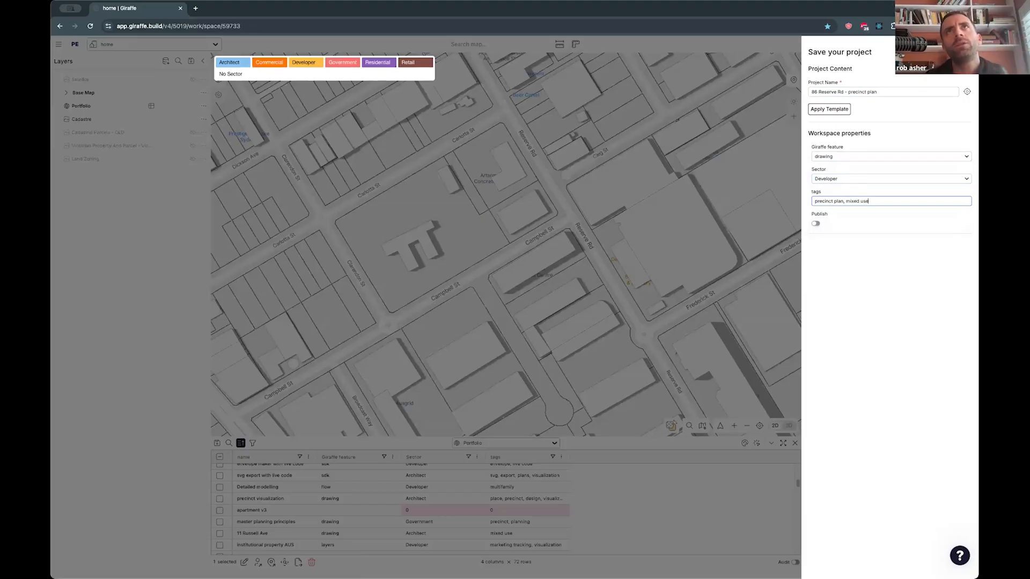
click(949, 52)
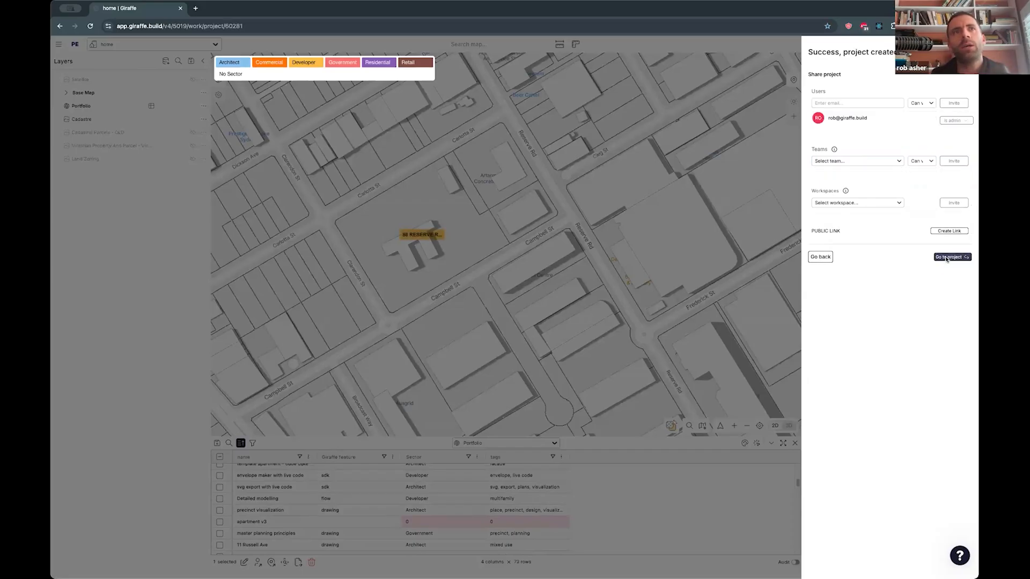
click(948, 258)
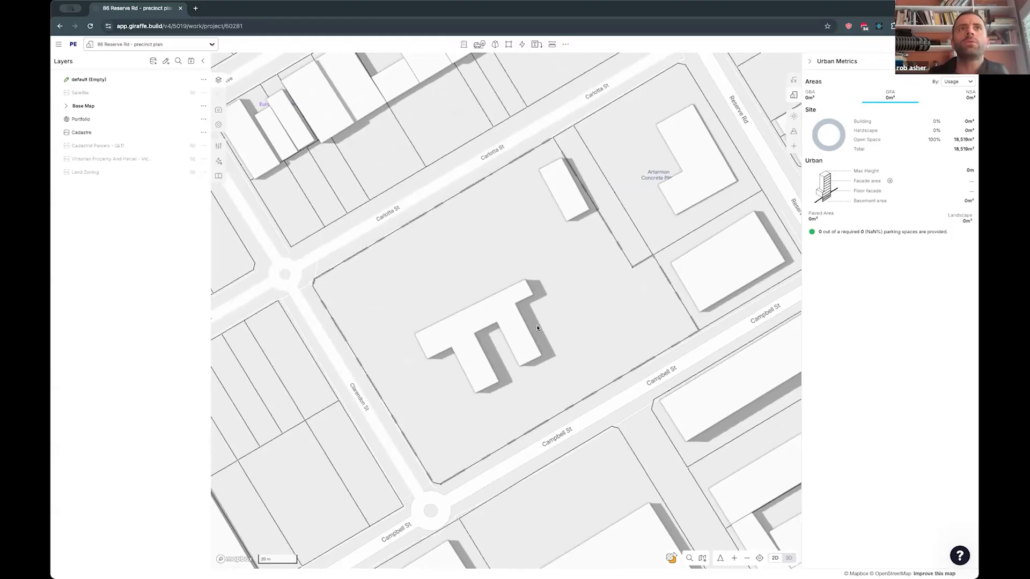
- Look through the list of available commands for editing and drawing on the site
scroll(536, 339, down, 3)
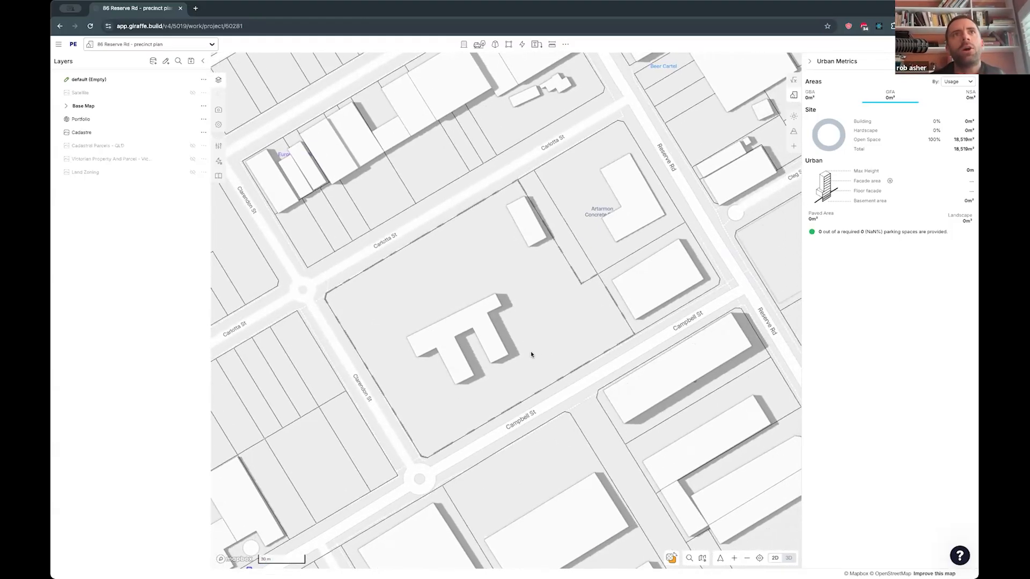
scroll(531, 354, down, 2)
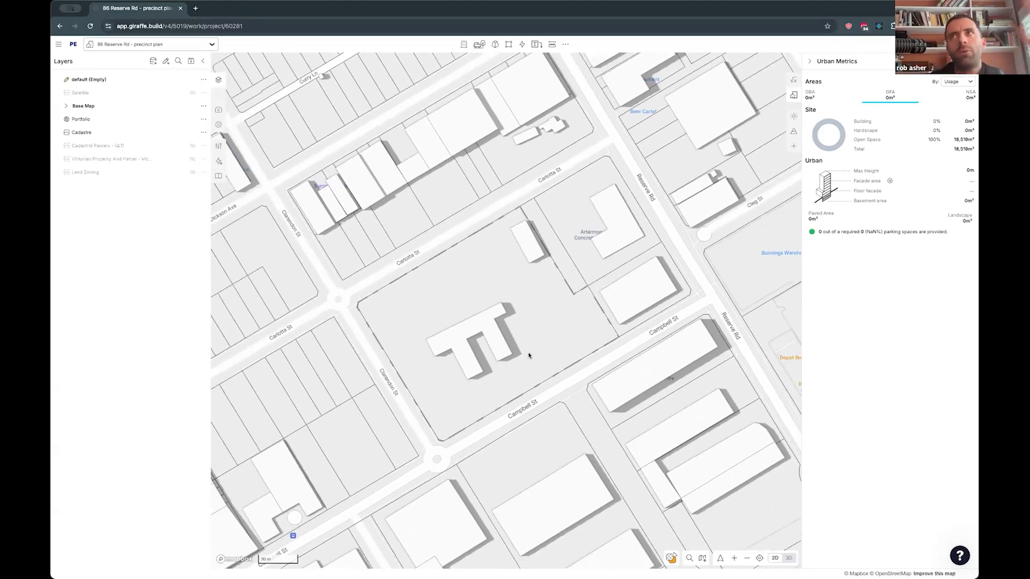
drag(537, 337, 503, 349)
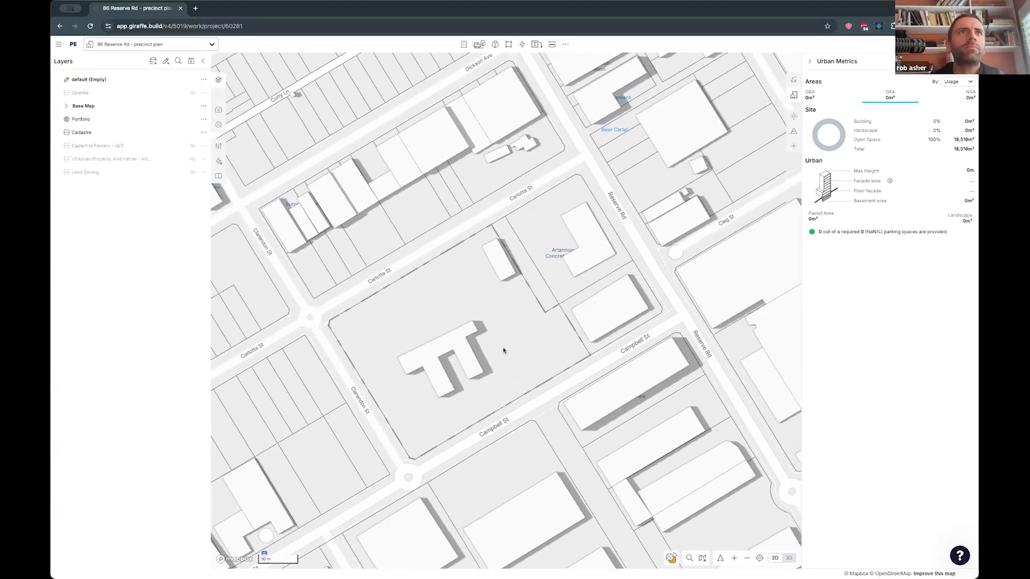
key(space)
text(ed)
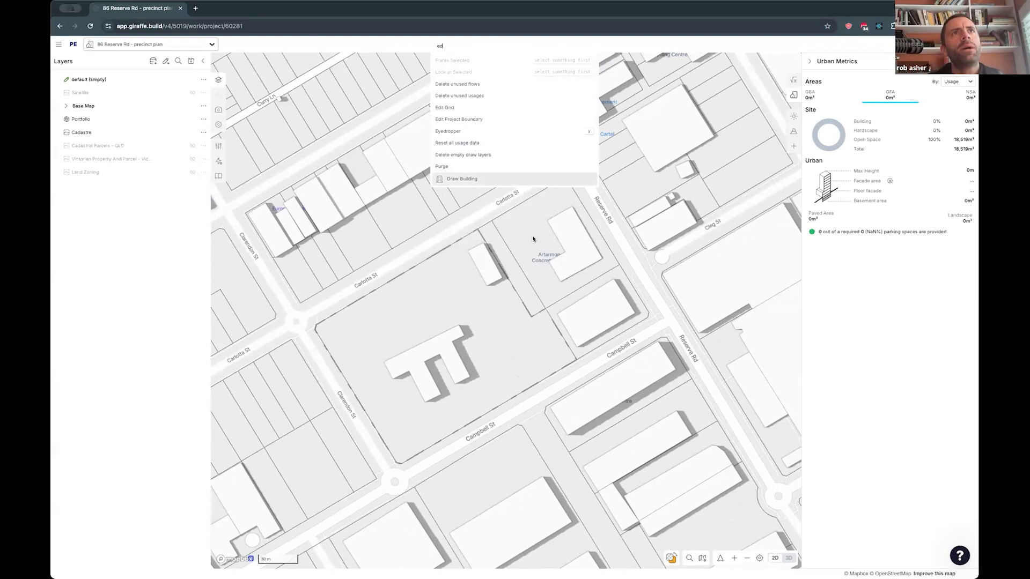
drag(532, 239, 528, 240)
key(space)
text(ed)
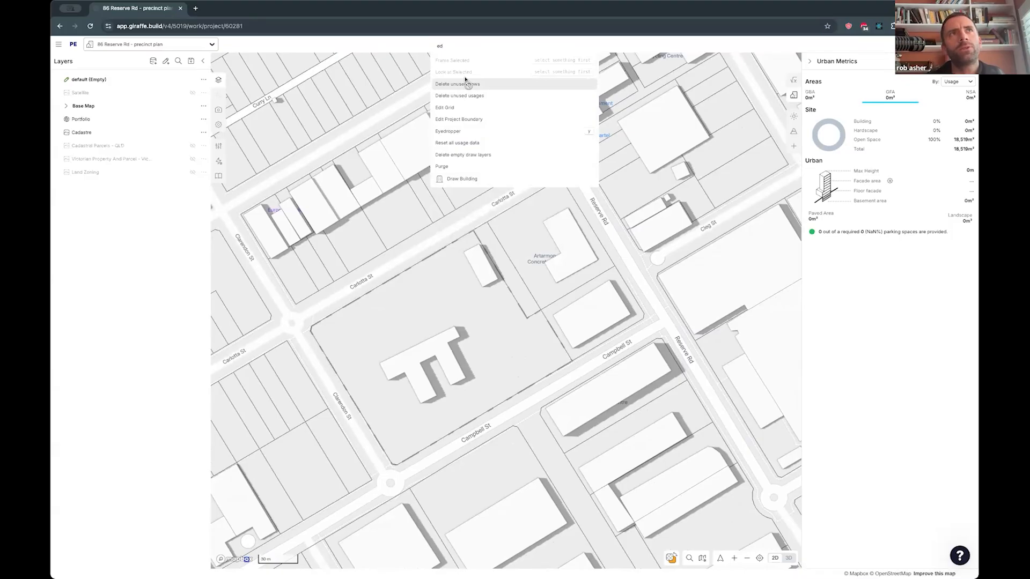
key(BackSpace)
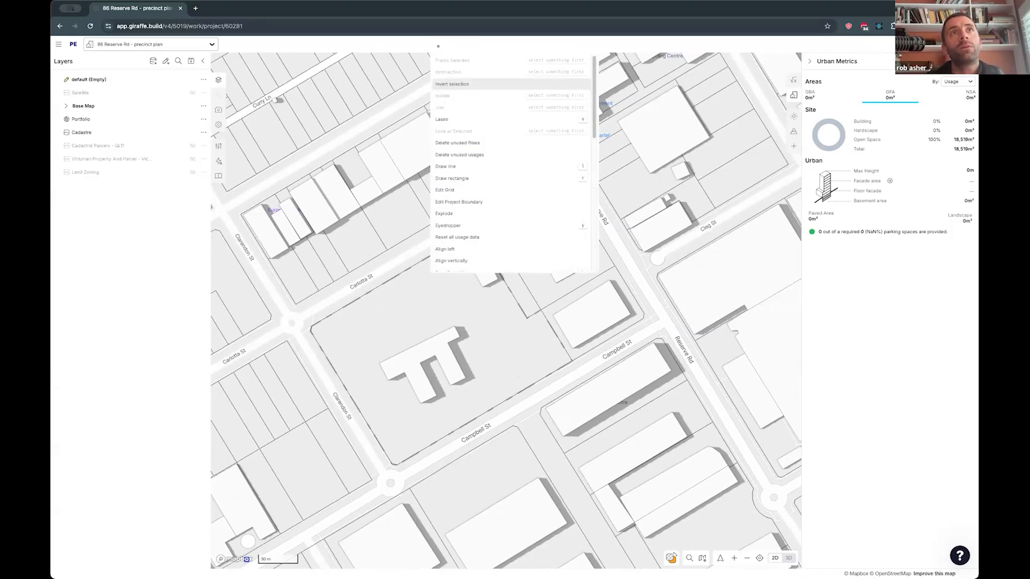
scroll(466, 107, down, 3)
scroll(466, 106, down, 2)
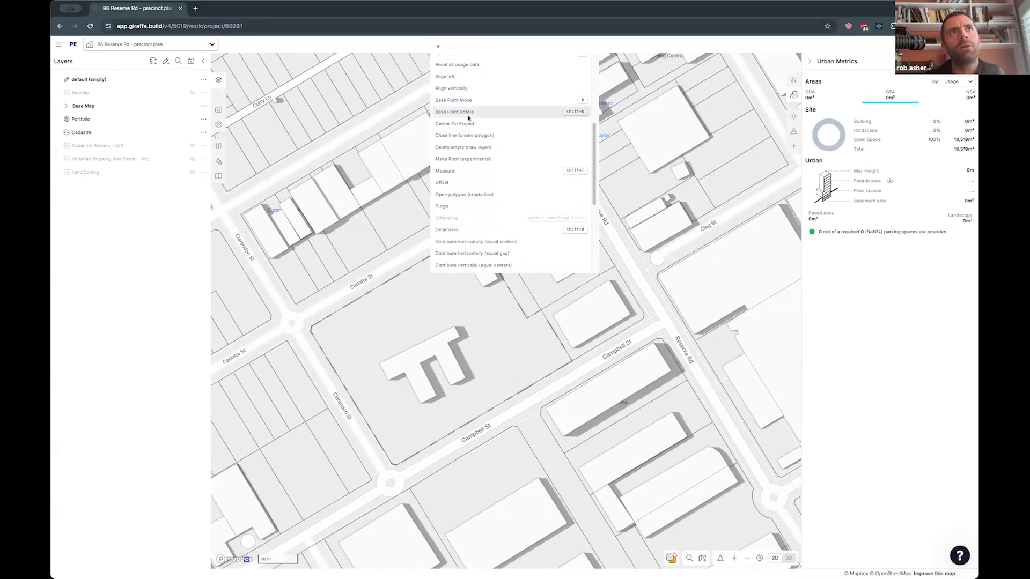
scroll(468, 117, up, 1)
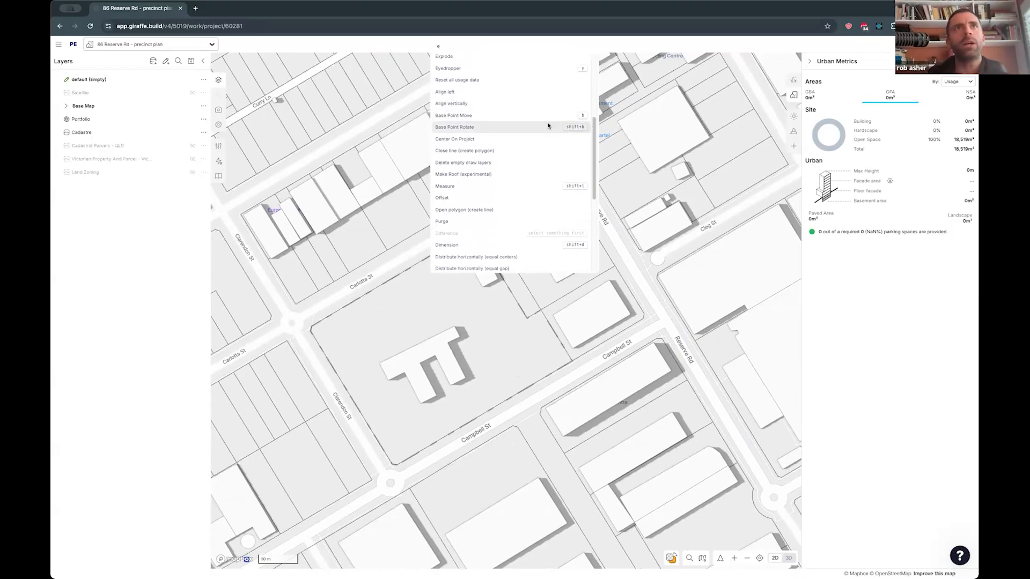
drag(474, 308, 488, 311)
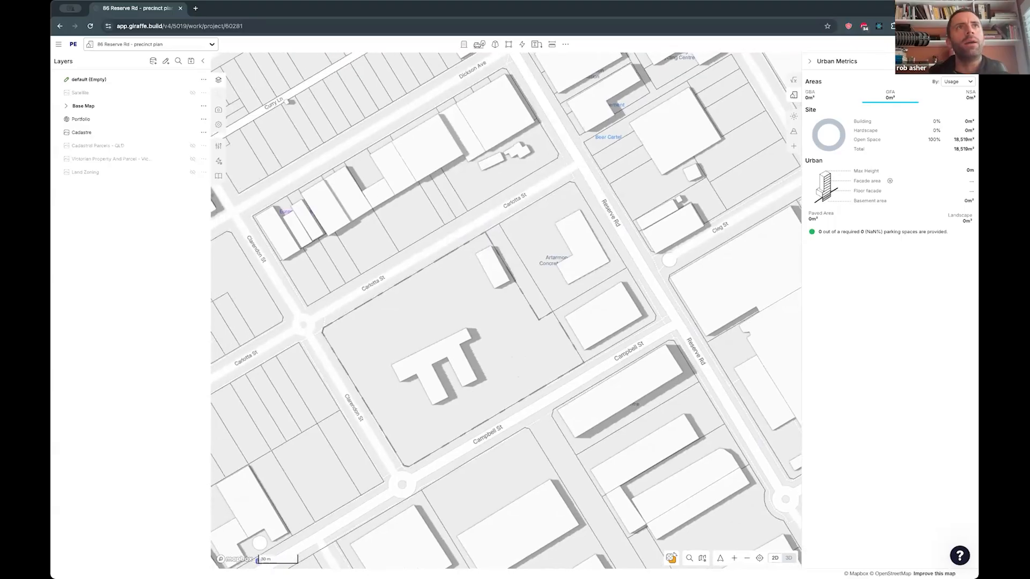
- Extend the project boundary out to Reserve Rd so it covers the adjoining parcels between Carlotta St and Campbell St
key(space)
text(ed)
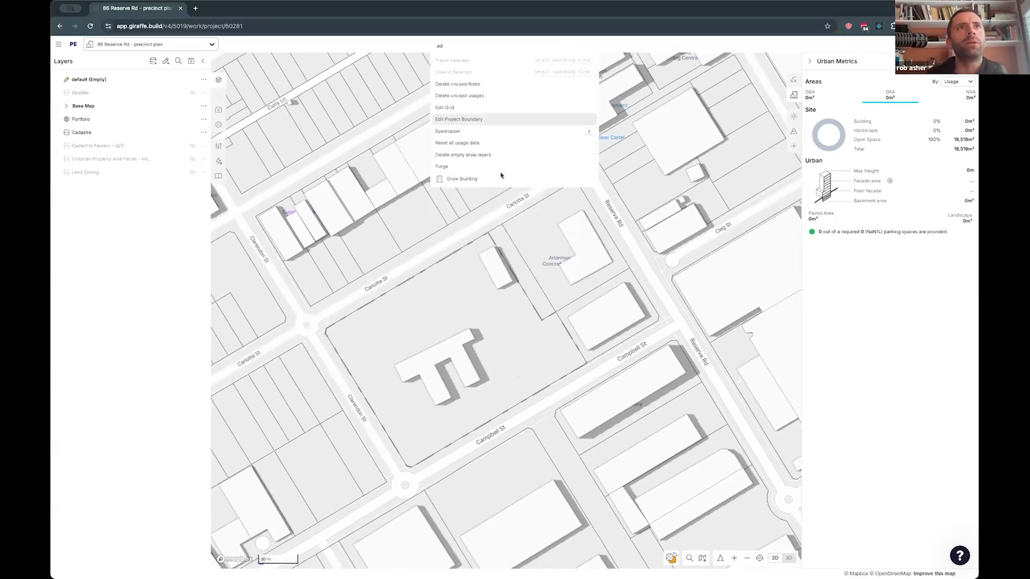
key(Return)
drag(512, 251, 599, 199)
drag(572, 337, 641, 284)
click(629, 268)
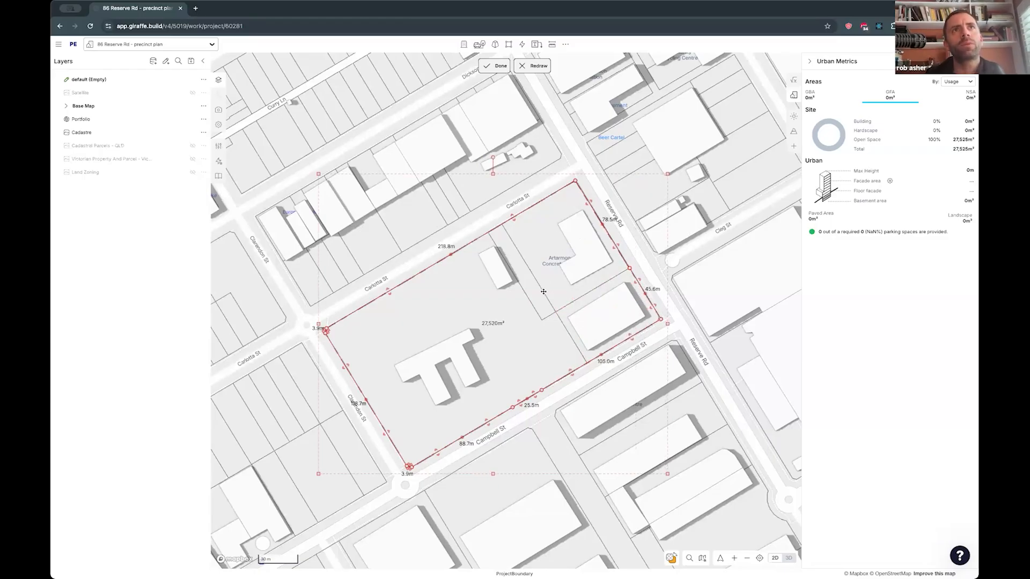
click(496, 66)
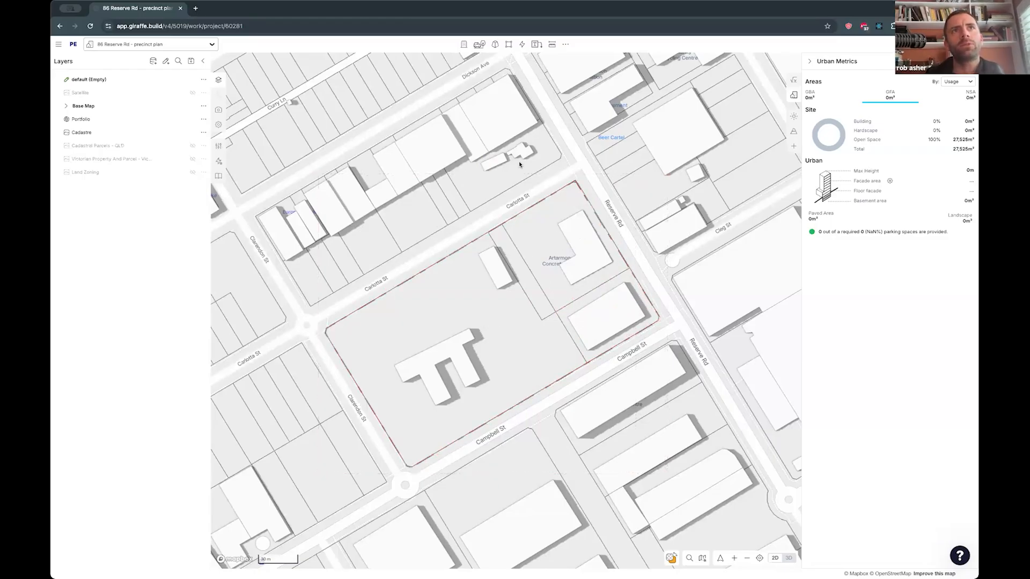
- Show the data table of the Base Map's 3D Buildings layer and add a geometry filter that excludes features
drag(489, 221, 563, 164)
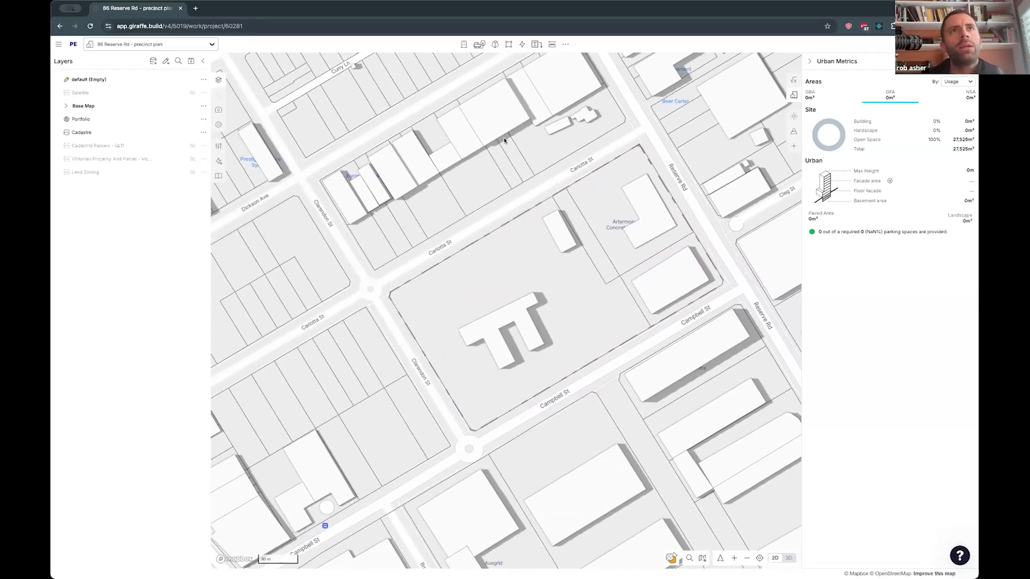
drag(447, 172, 435, 172)
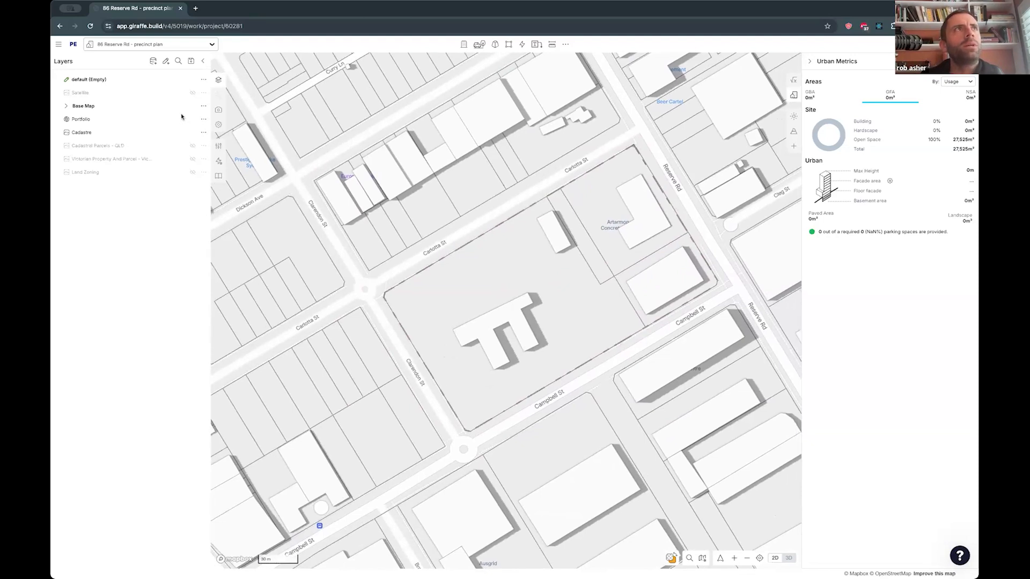
click(181, 105)
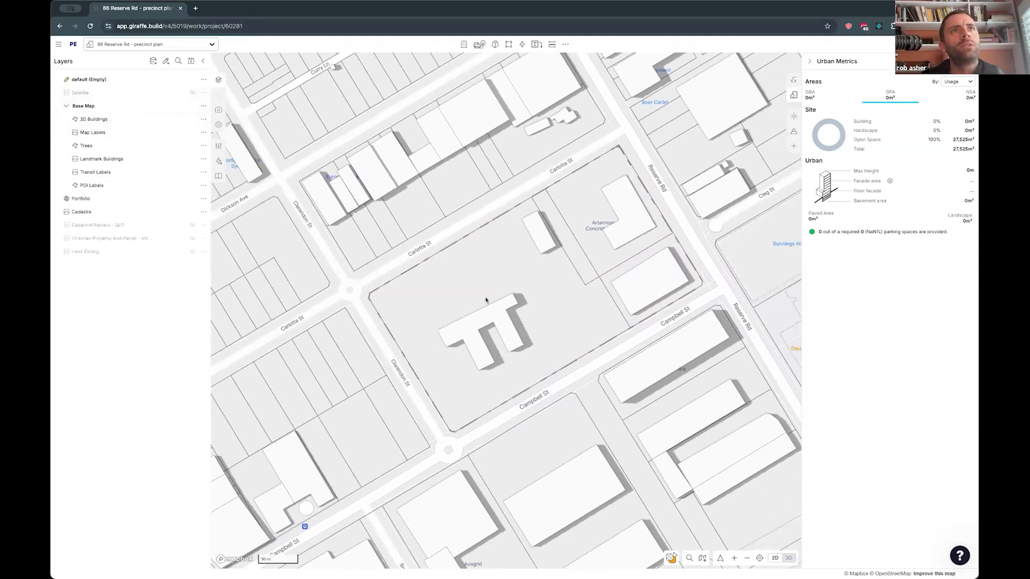
click(151, 119)
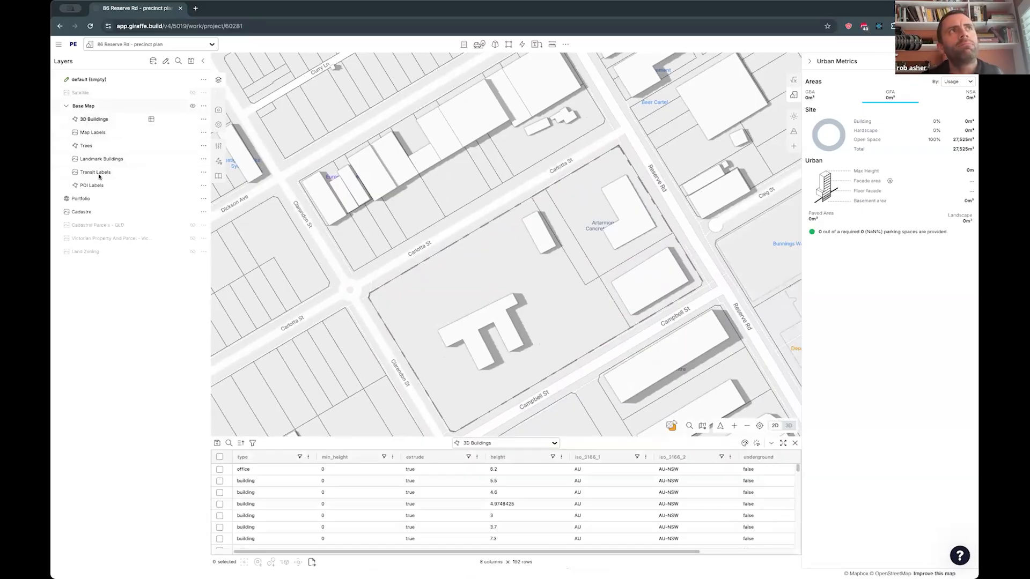
click(253, 443)
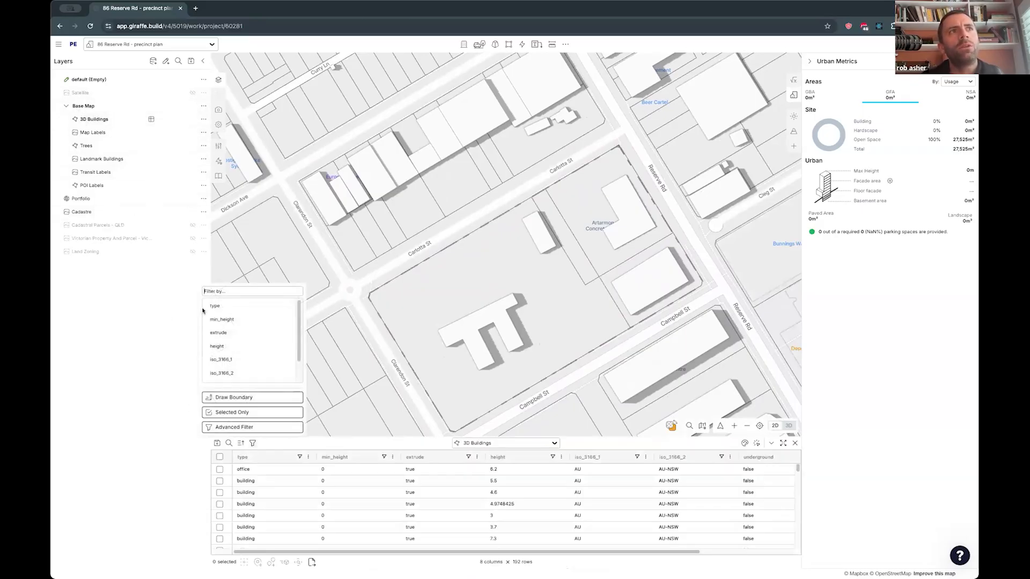
click(250, 397)
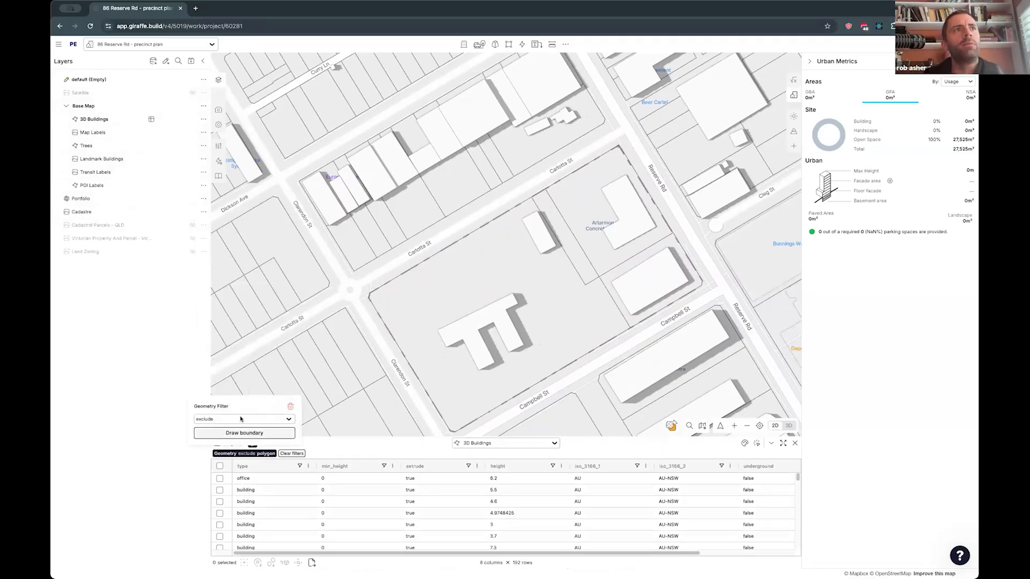
- Draw the exclusion filter's boundary through the four corners of the project site to hide the existing buildings inside it
click(225, 433)
click(615, 150)
click(372, 296)
click(457, 426)
double_click(705, 280)
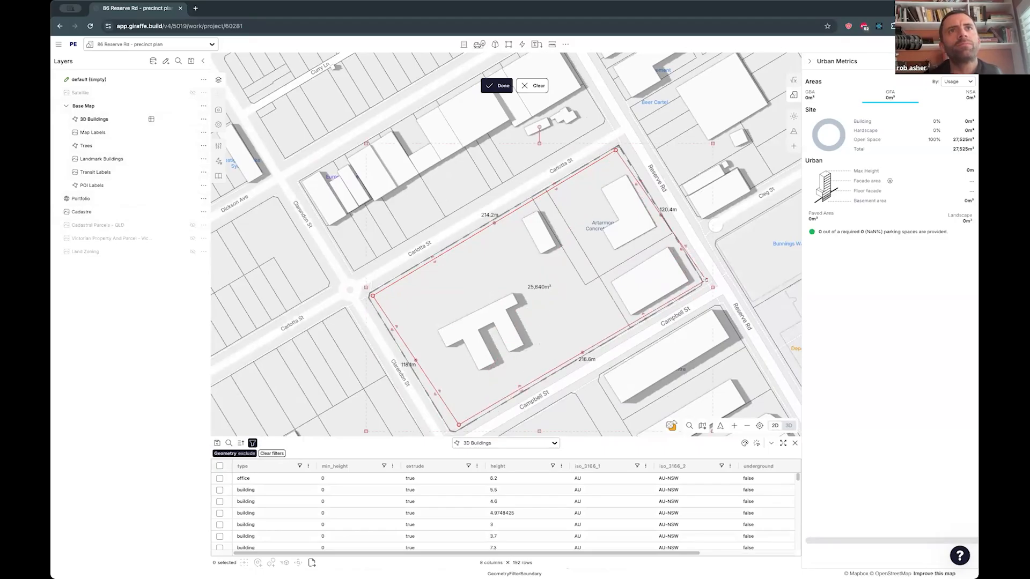
click(497, 86)
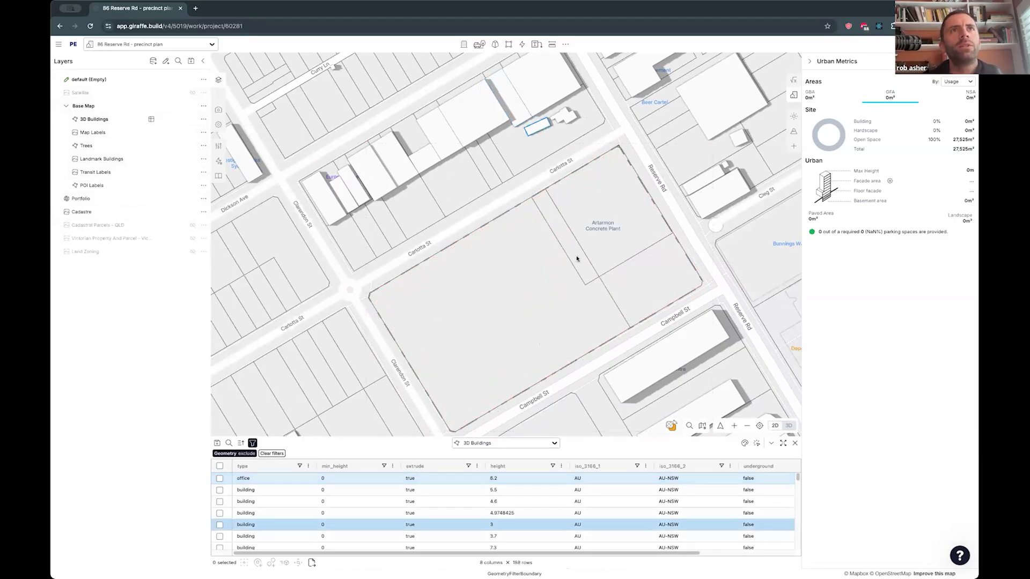
- Check the cleared site in 3D, save the layer changes and close the 3D Buildings table
right_drag(578, 299, 513, 281)
scroll(512, 279, up, 5)
scroll(515, 279, down, 3)
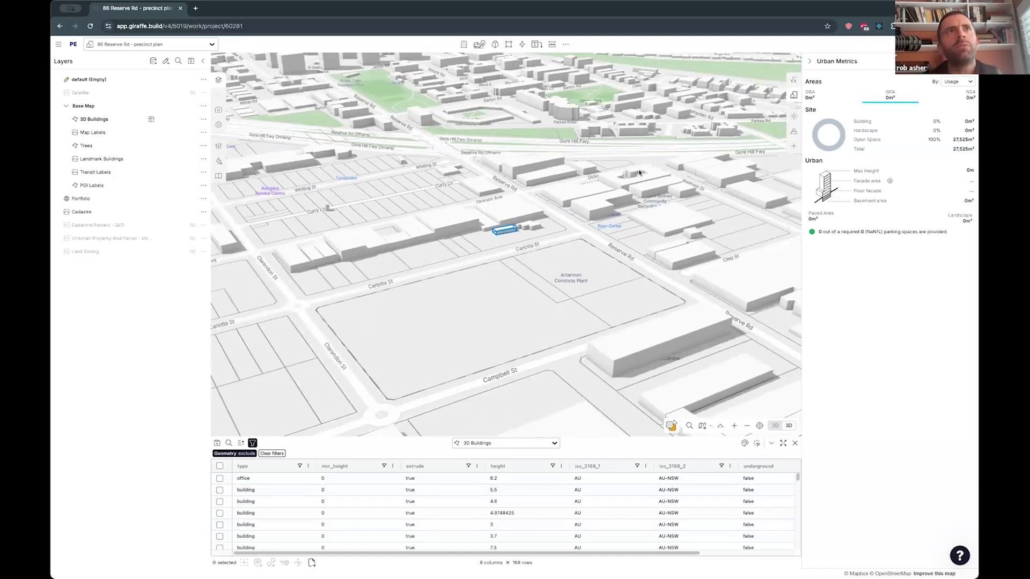
scroll(447, 322, down, 2)
right_drag(432, 320, 430, 323)
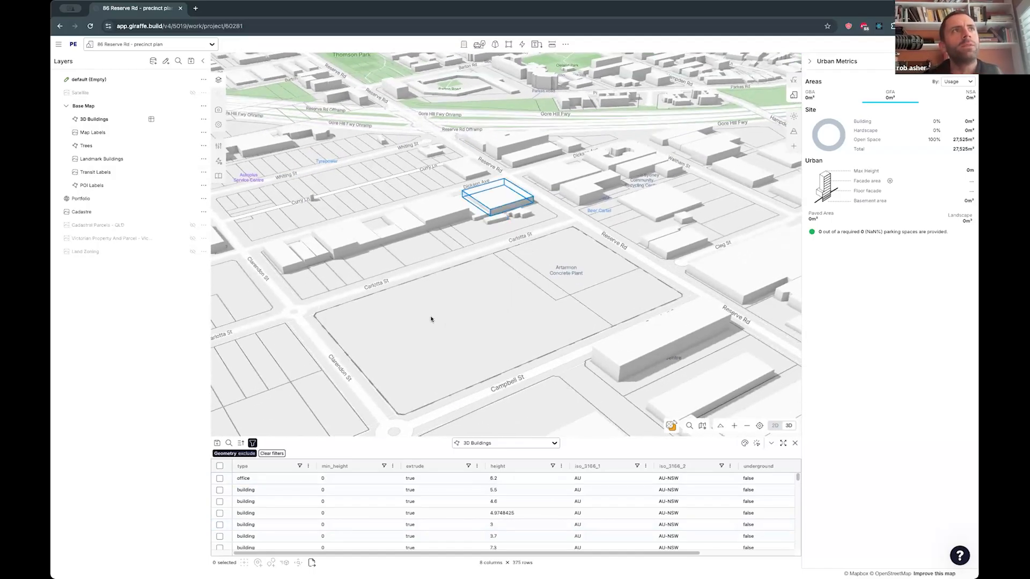
click(191, 62)
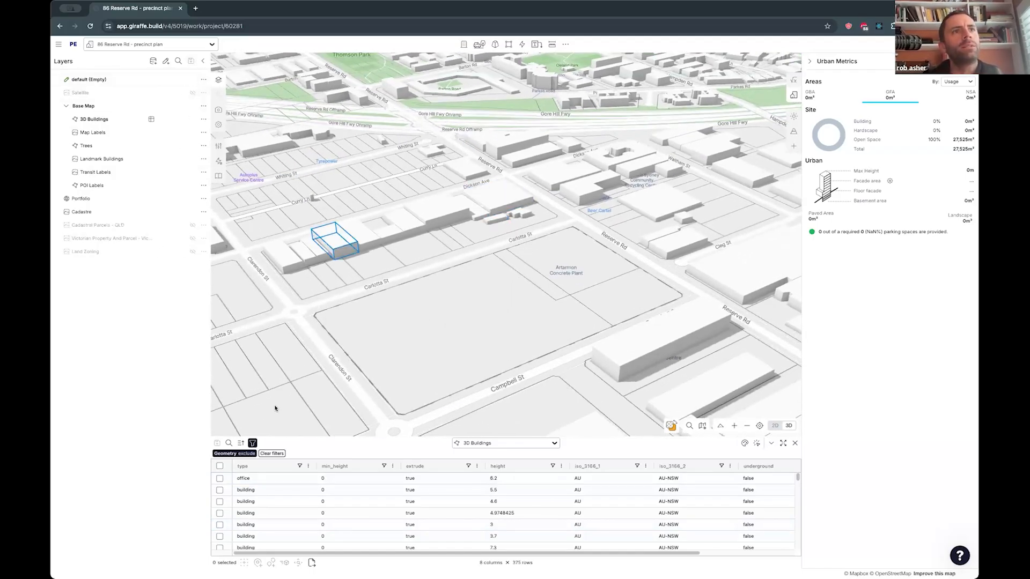
click(794, 443)
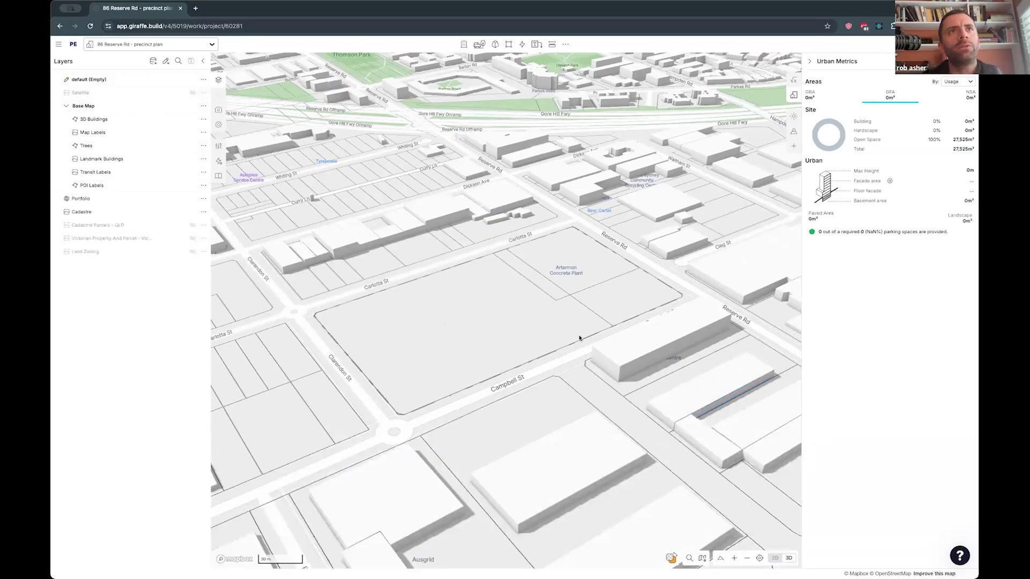
- Examine the flow categories, the additional drawing and edit tools, and the content library
drag(475, 312, 476, 326)
right_drag(476, 327, 479, 325)
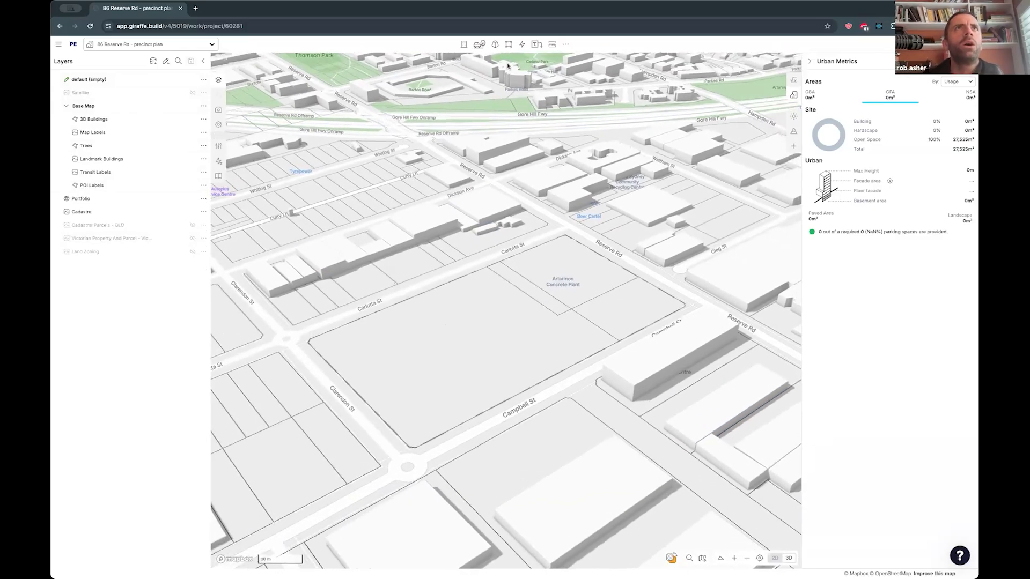
click(522, 44)
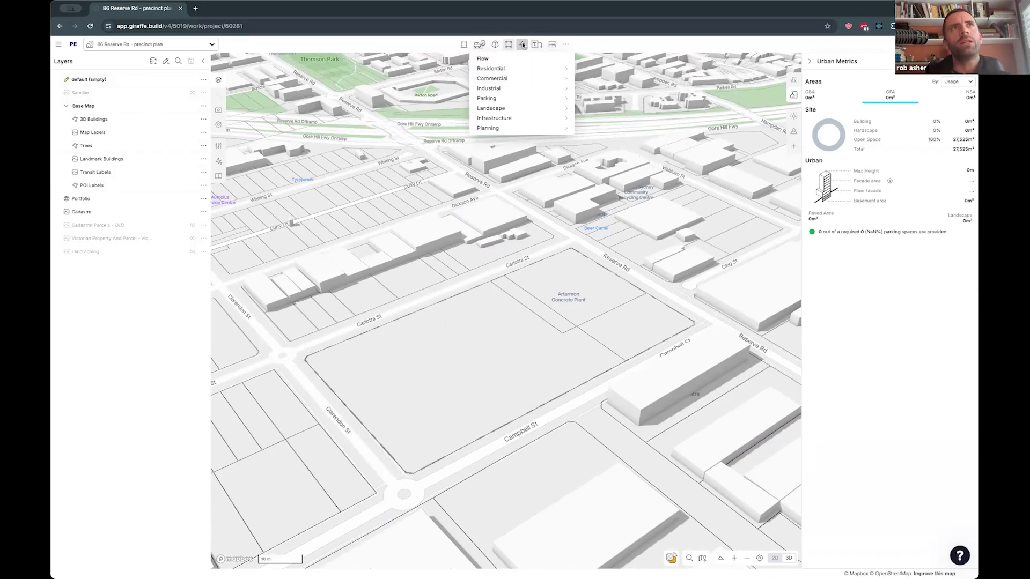
mouse_move(501, 87)
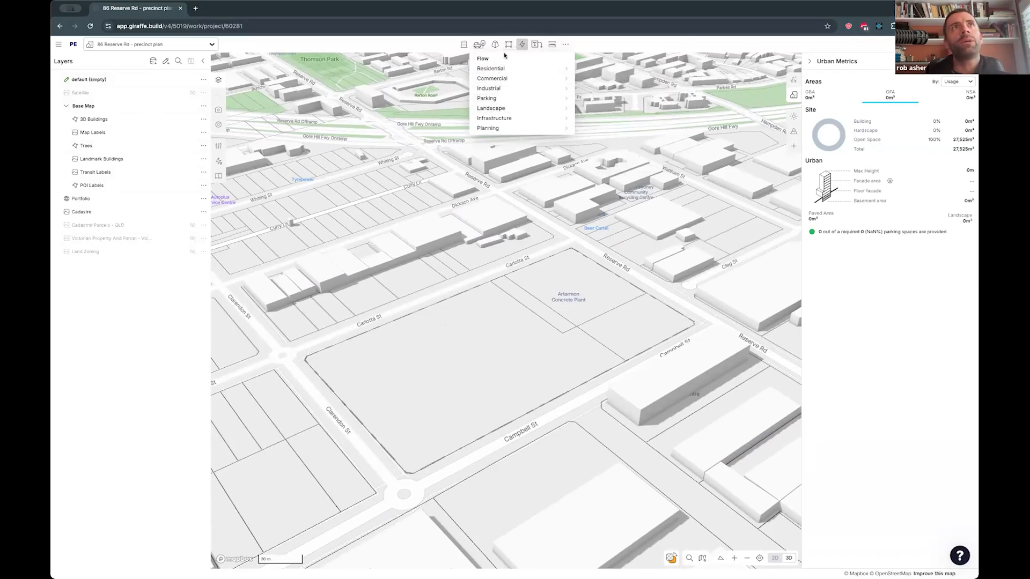
mouse_move(565, 44)
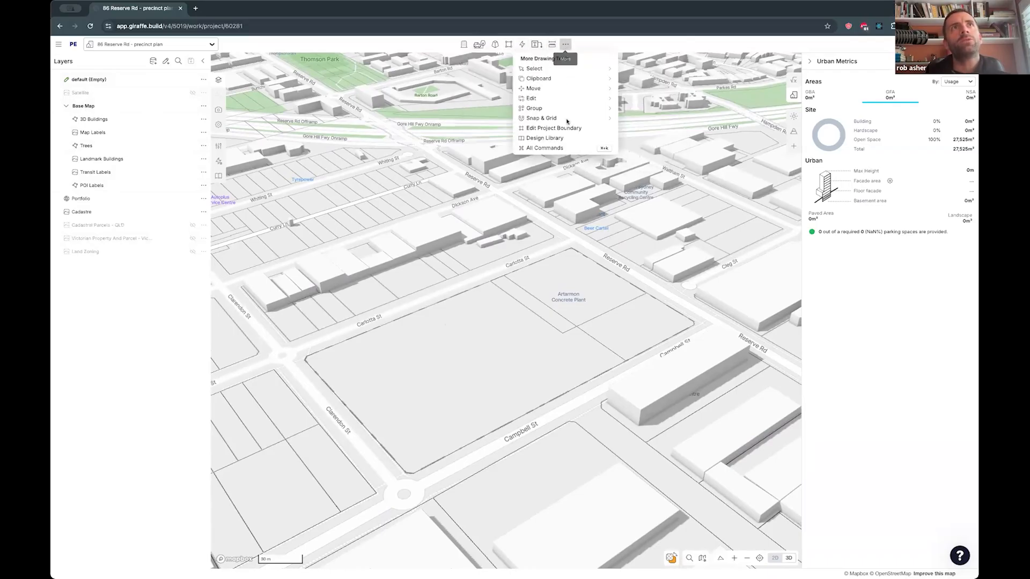
mouse_move(562, 100)
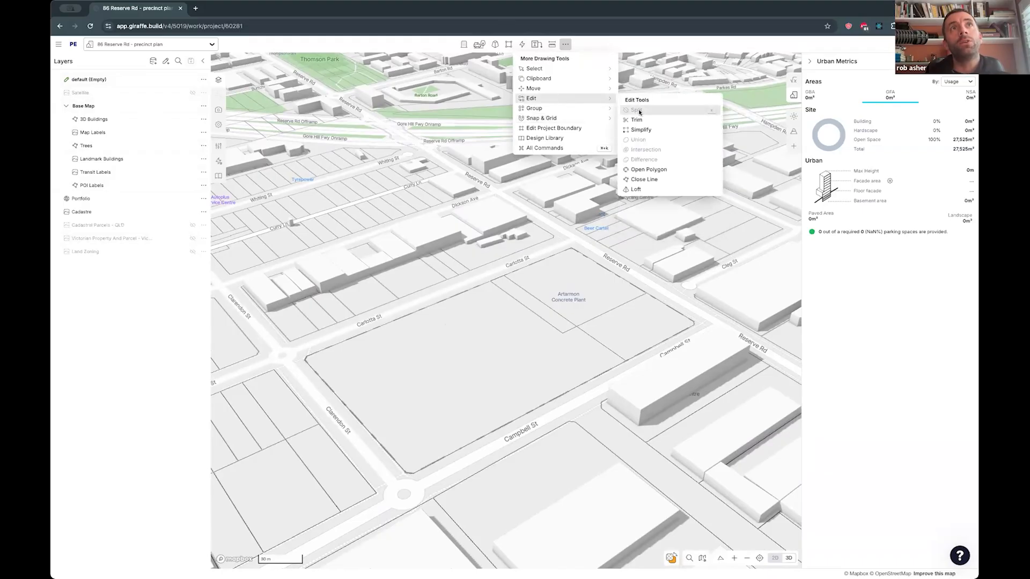
mouse_move(593, 107)
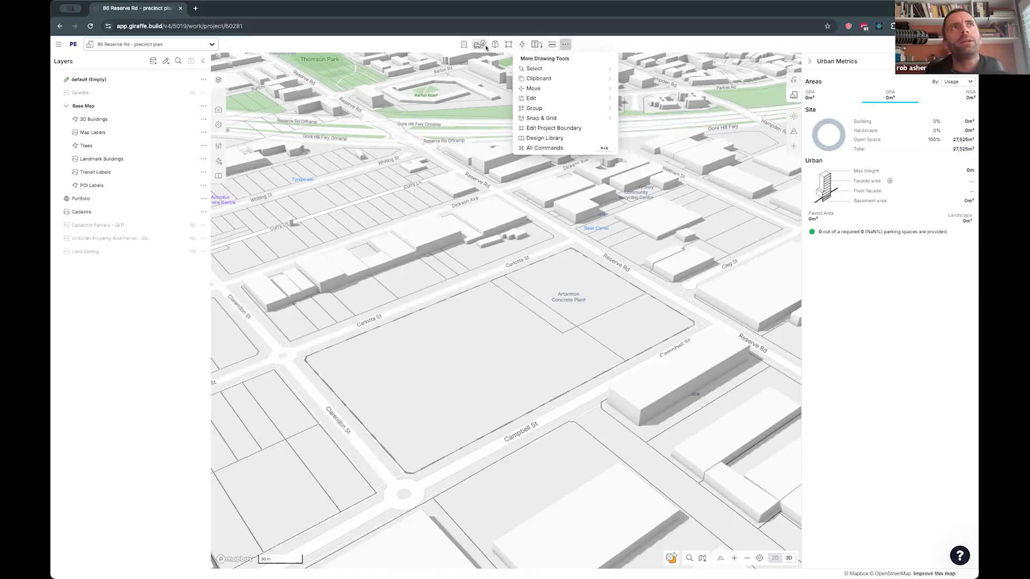
click(218, 175)
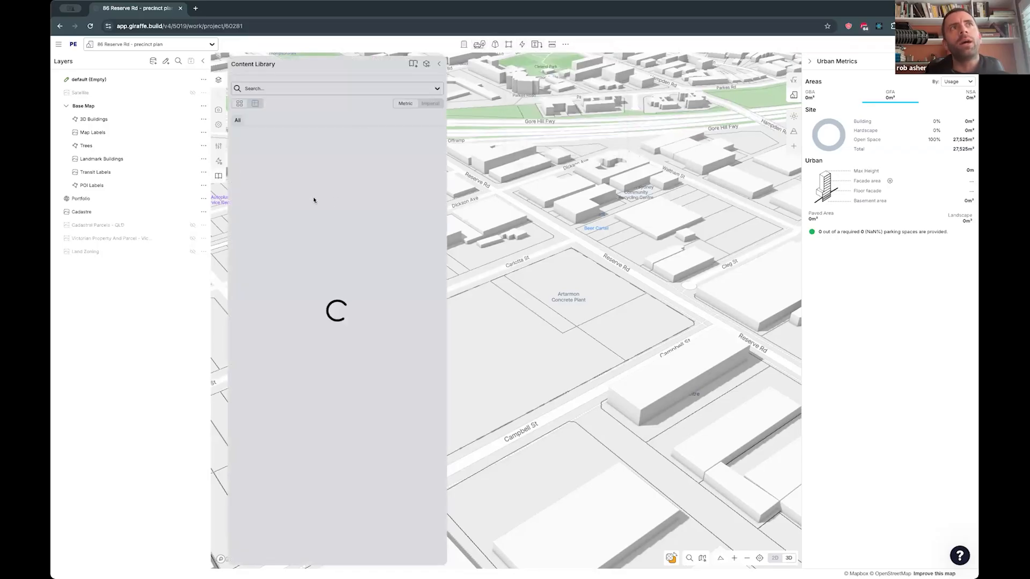
click(441, 64)
drag(535, 137, 532, 132)
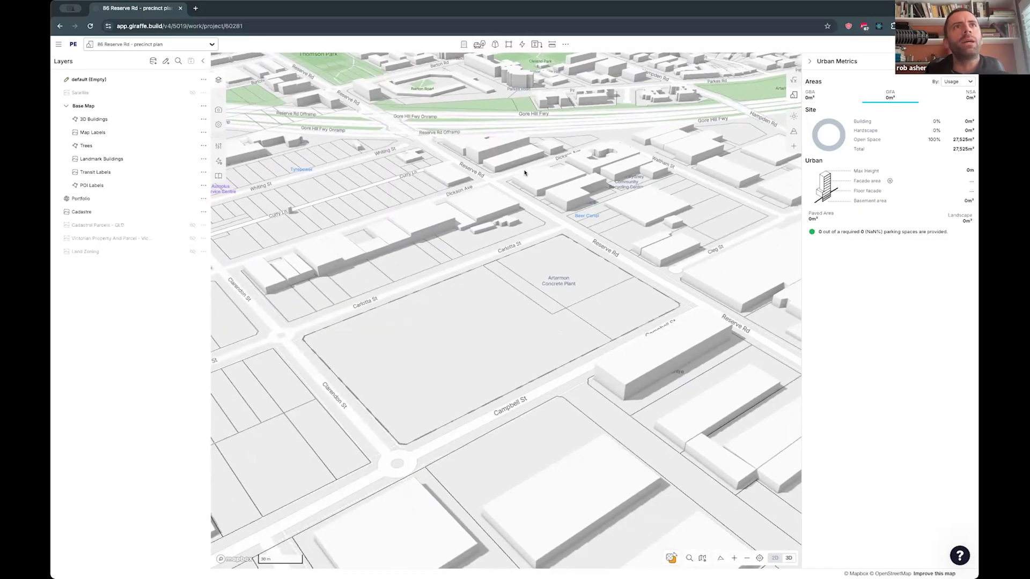
- In plan view, dimension the site's Reserve Rd side from corner to corner and offset the dimension onto the road
right_drag(504, 163, 509, 335)
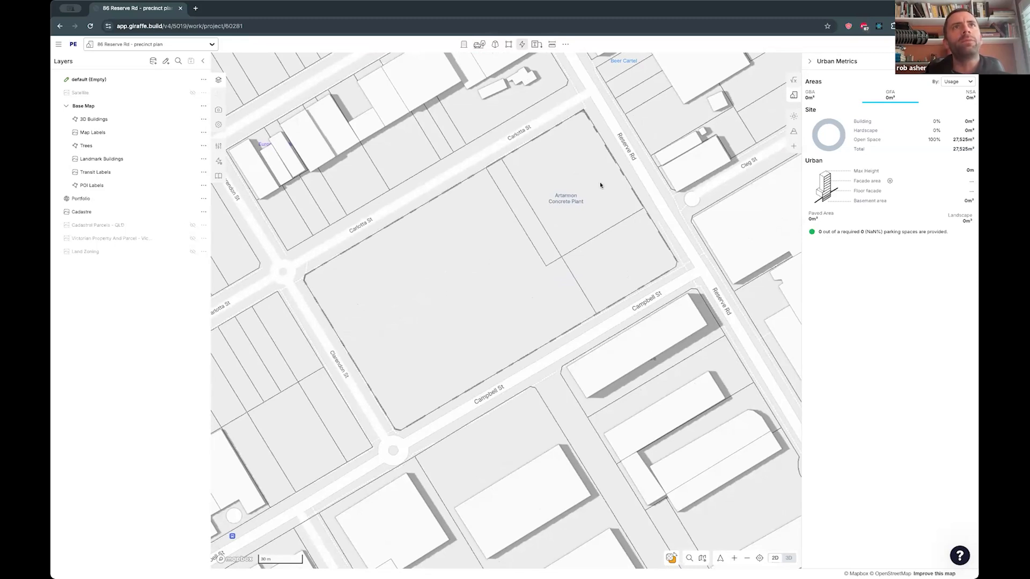
click(580, 114)
click(675, 264)
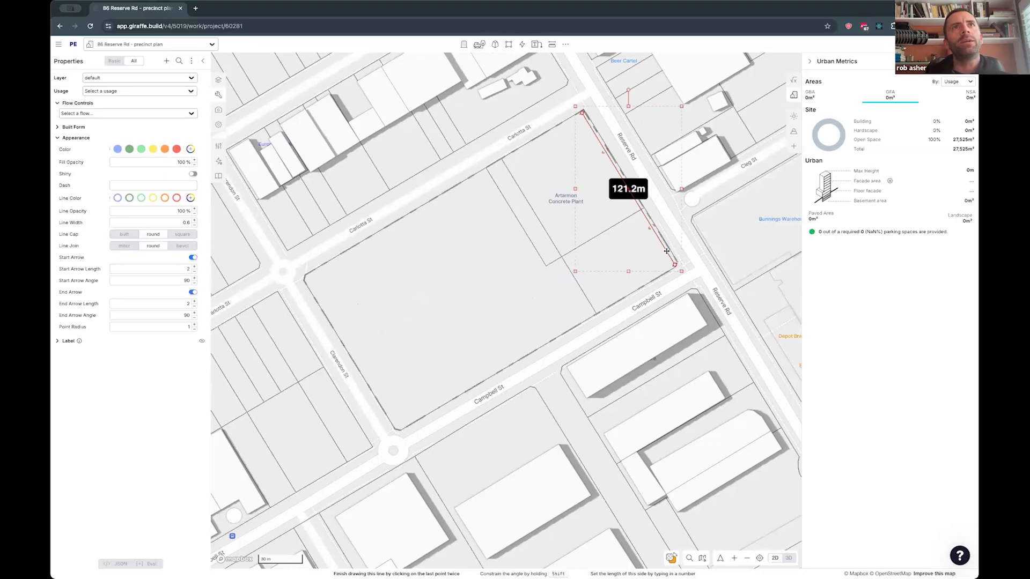
drag(666, 251, 679, 239)
- Dimension the site's Carlotta St side from corner to corner, with the dimension line offset onto the road
key(l)
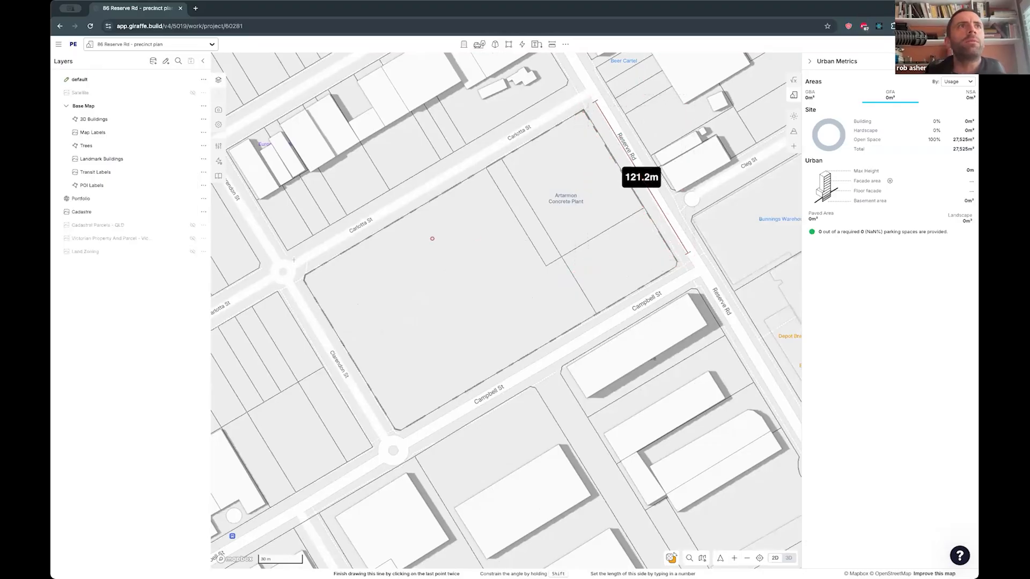
double_click(579, 98)
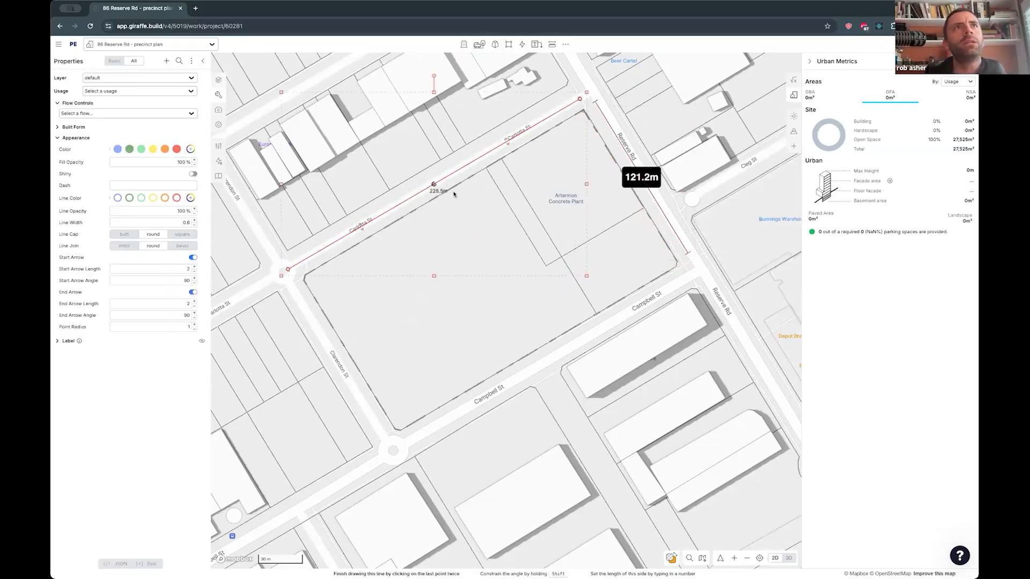
key(Escape)
scroll(439, 234, down, 3)
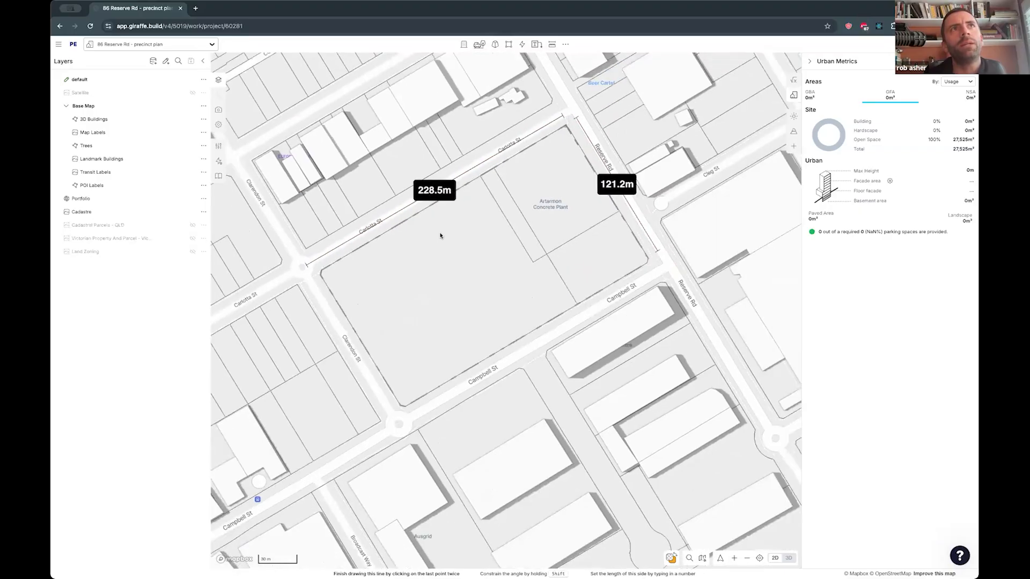
- Import the Hot Spot graphic from the content library with its geometry and flows
click(521, 44)
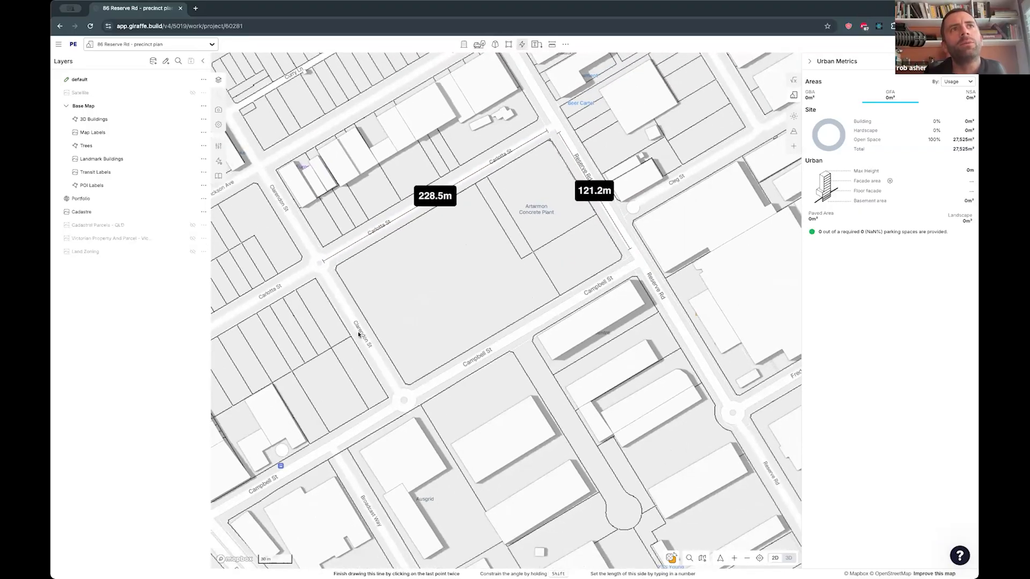
click(534, 45)
click(521, 44)
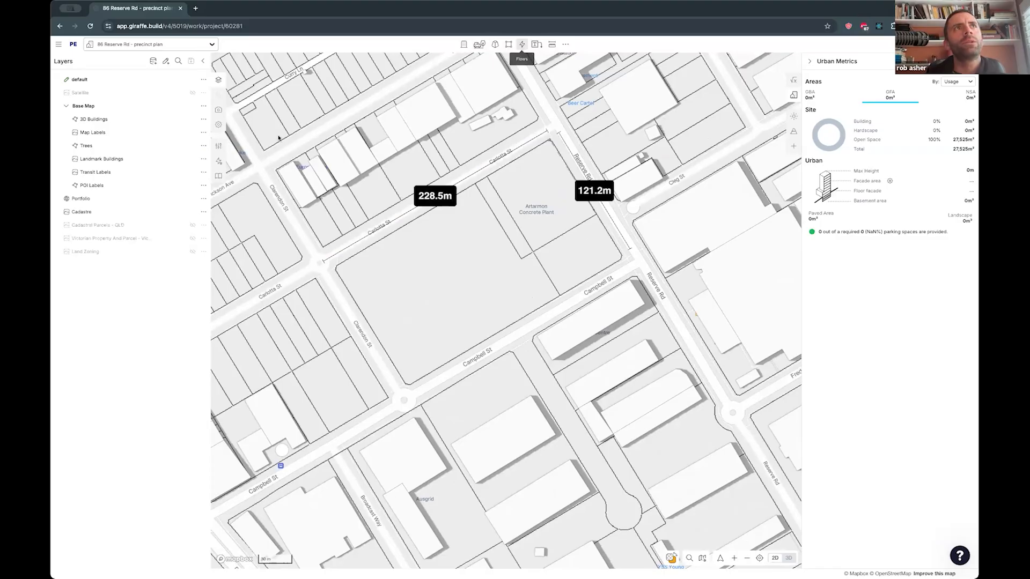
click(218, 176)
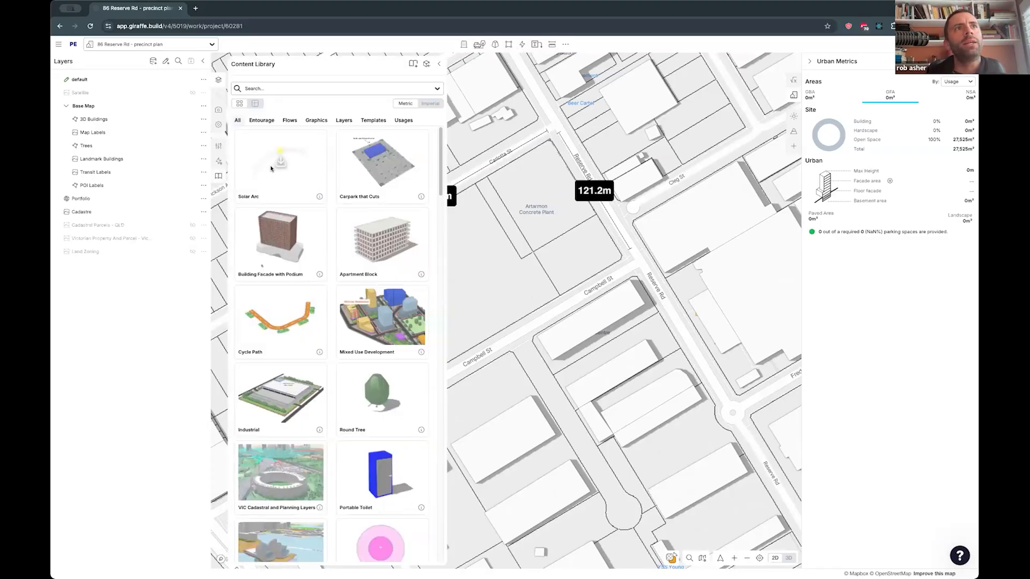
scroll(279, 172, down, 7)
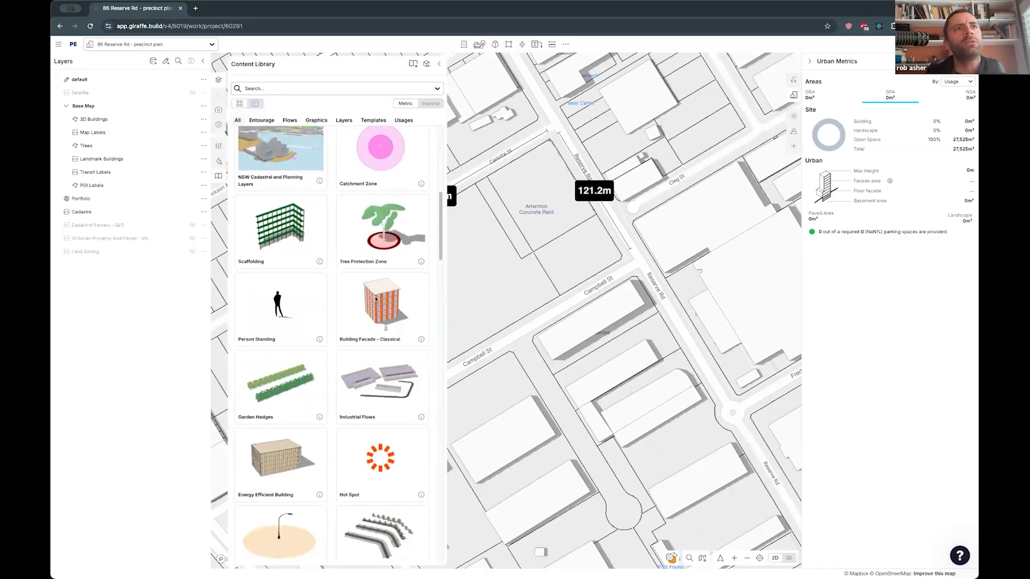
scroll(375, 299, down, 4)
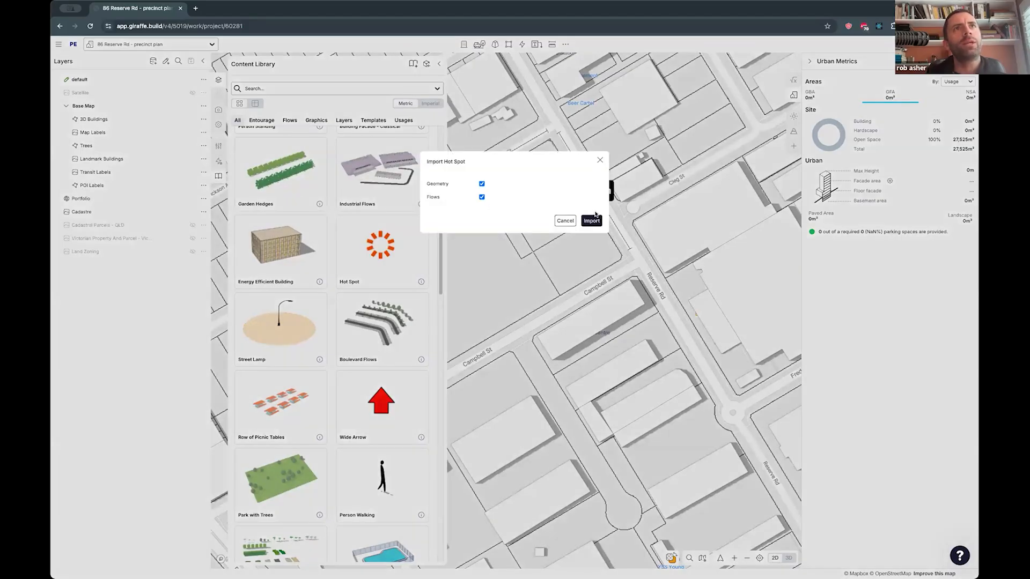
click(592, 220)
- Import the orange Arrow from the content library with its geometry and flows
scroll(355, 271, down, 5)
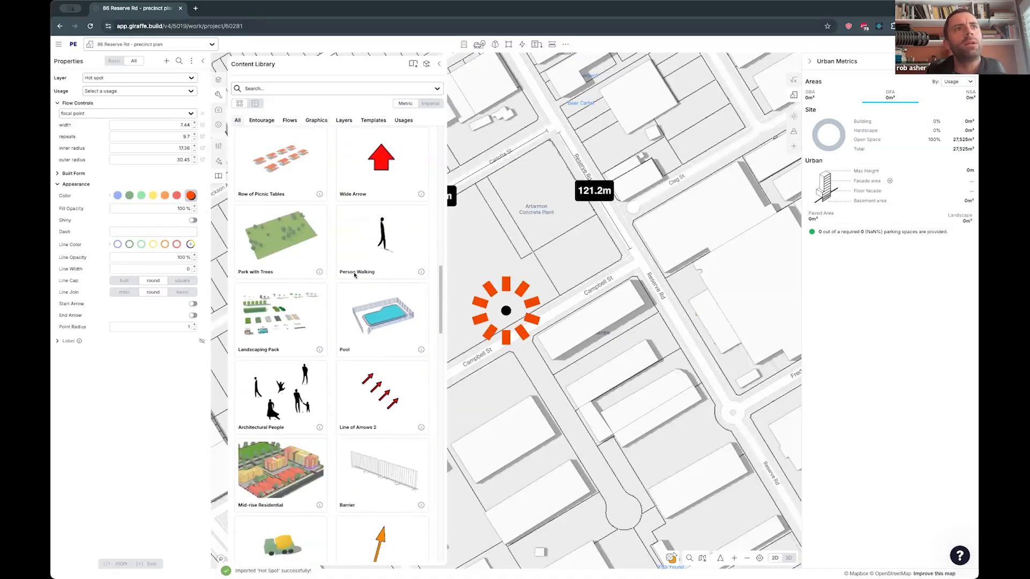
scroll(365, 287, down, 5)
click(384, 293)
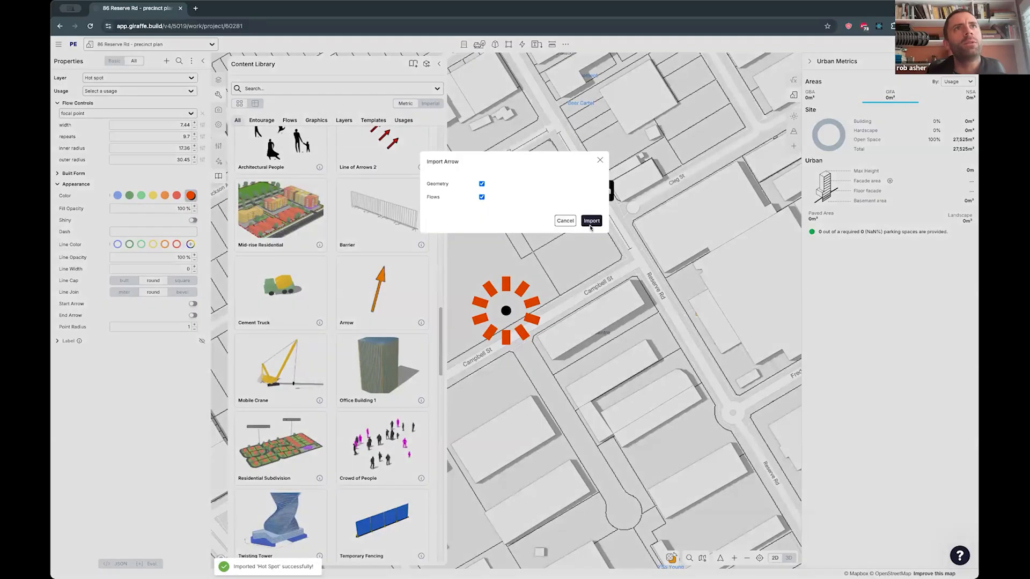
click(591, 222)
- Import the View Arrows graphic from the content library and close the library
scroll(359, 250, down, 10)
scroll(370, 284, down, 7)
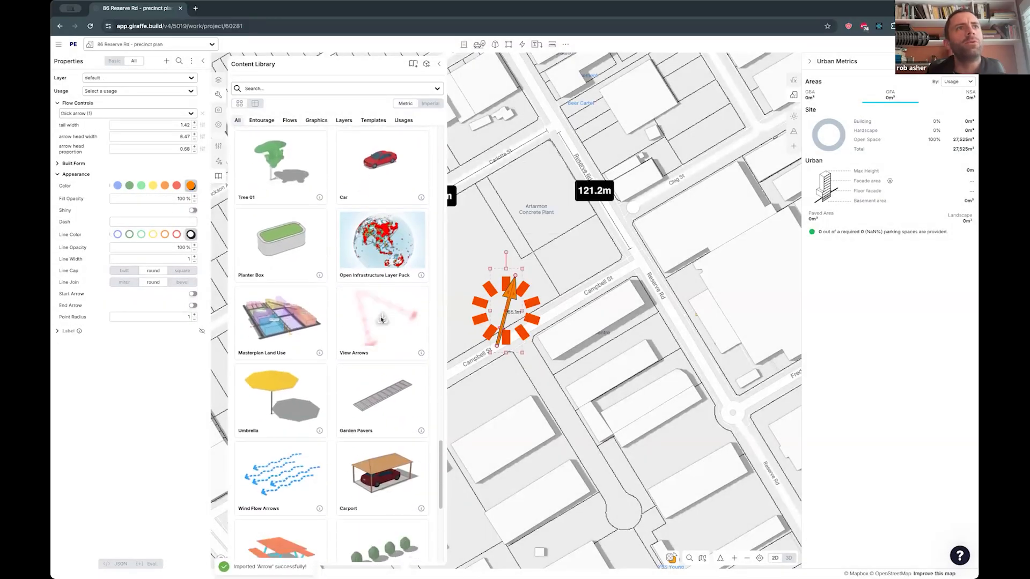
click(381, 319)
click(590, 212)
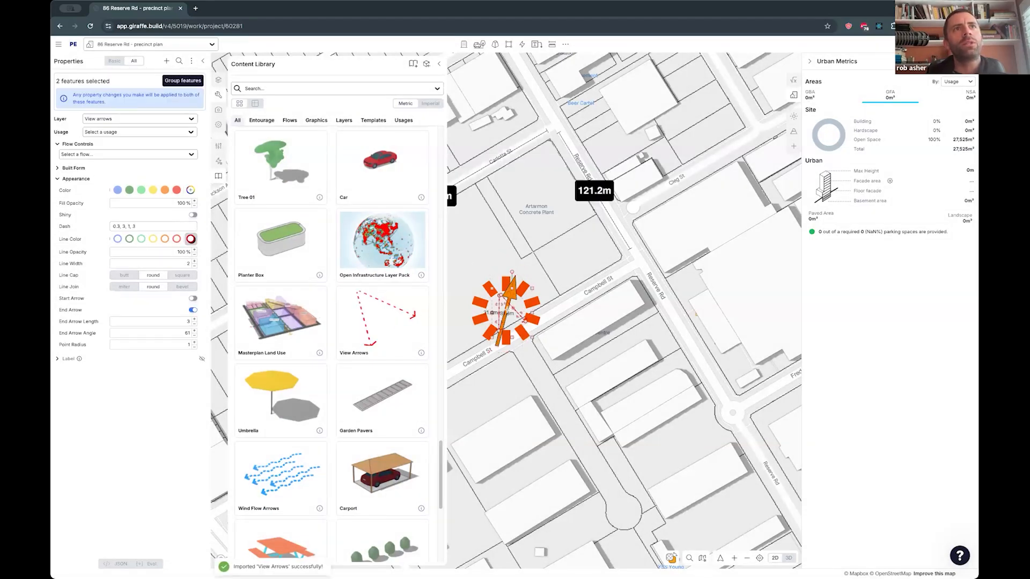
click(439, 64)
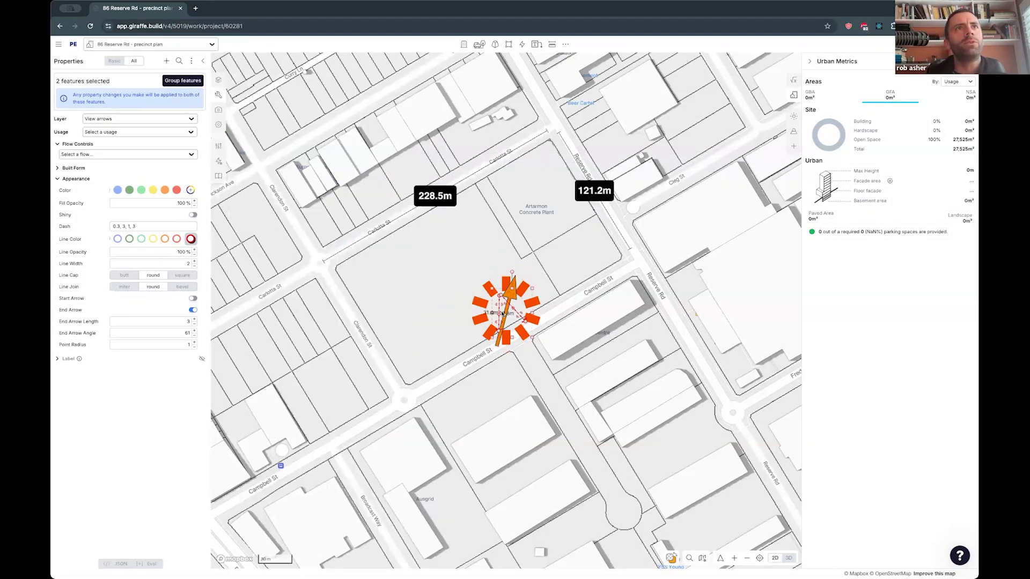
- Move the orange arrow onto the side street south of Campbell St, pointing toward the site
click(512, 301)
drag(492, 288, 526, 351)
click(518, 316)
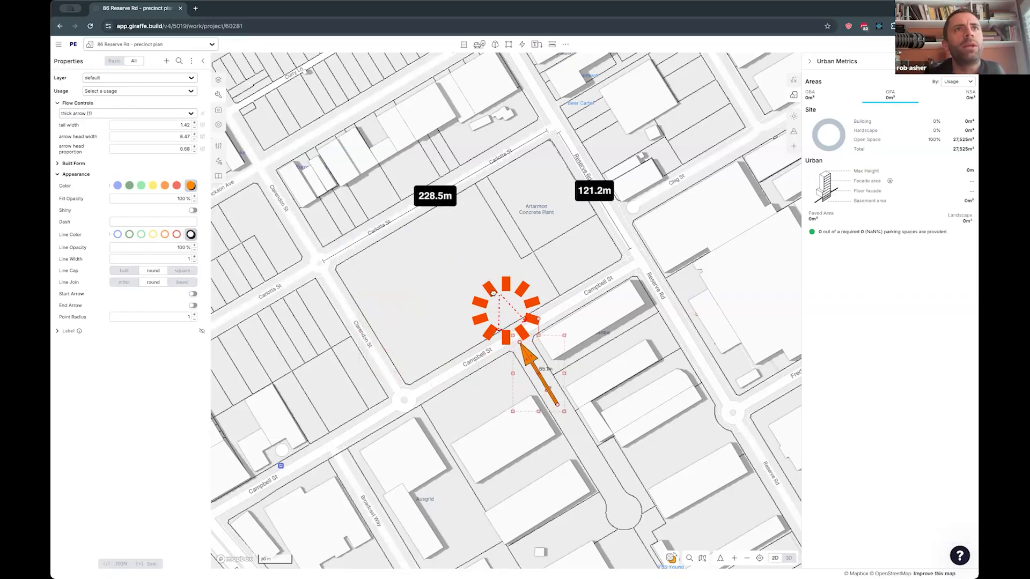
- Move the hot spot to the site's eastern part near Reserve Rd and place a copy in the western part
drag(499, 304, 542, 231)
key(super+c)
key(super+v)
click(492, 302)
- Try stretching one view arrow across the site, undo it, and delete both dashed view arrows
click(499, 309)
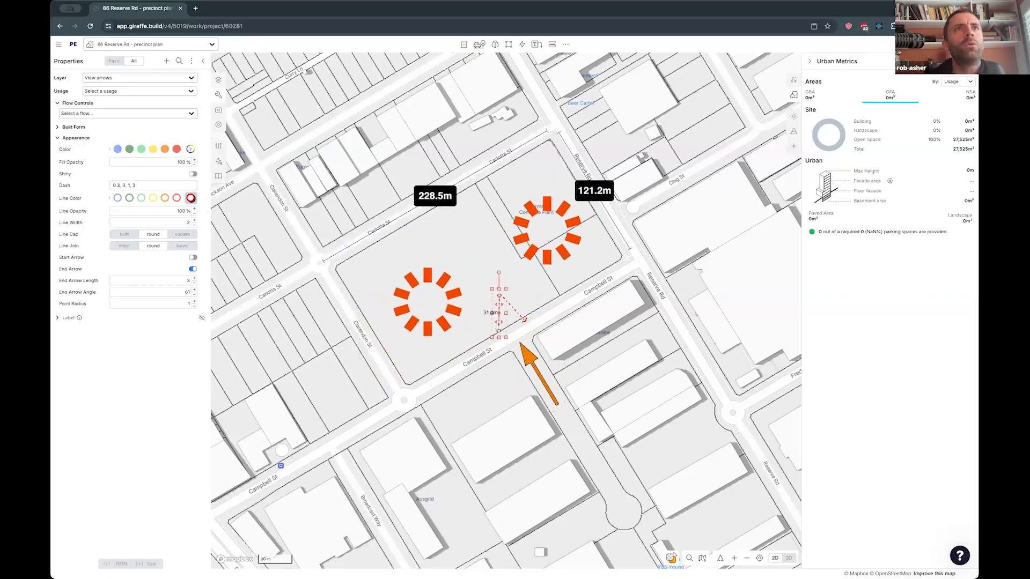
drag(499, 329, 347, 277)
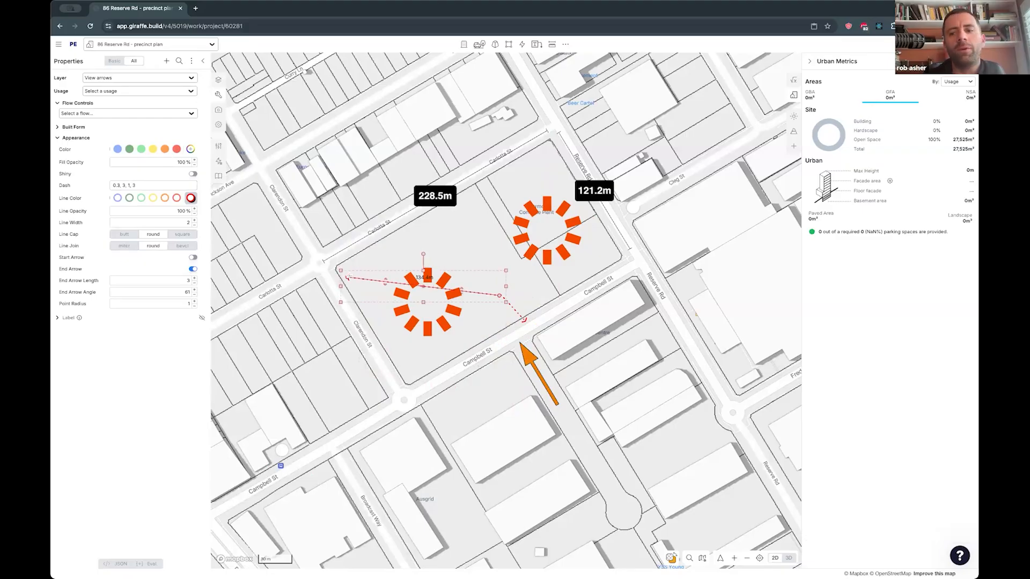
key(super+z)
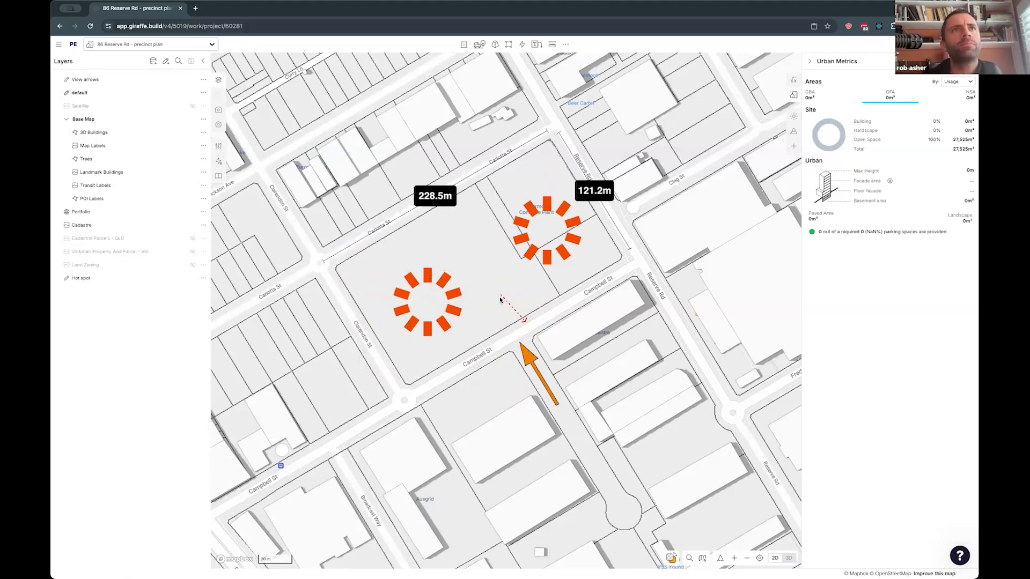
key(Delete)
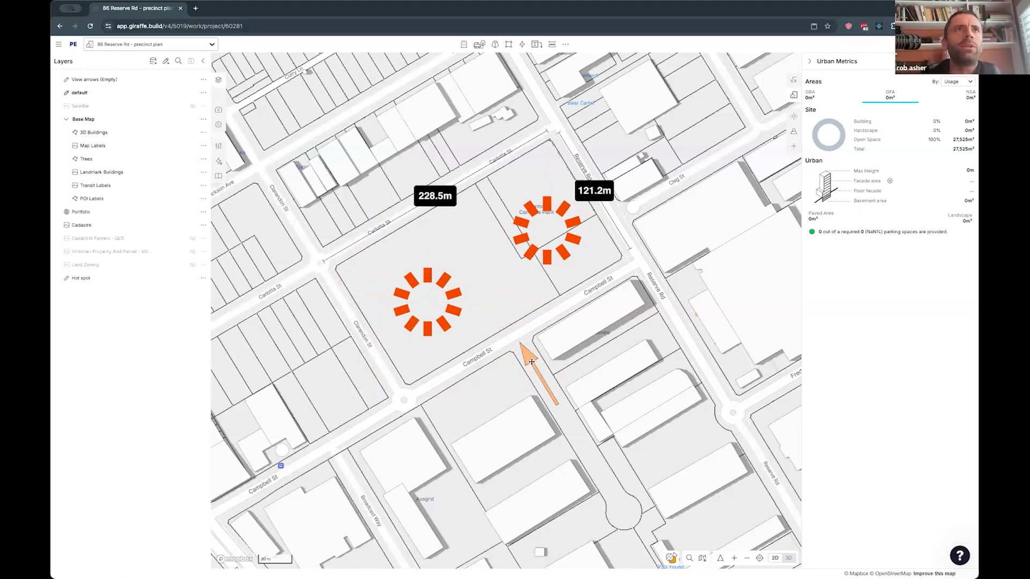
- Copy the orange arrow and rotate the copy onto Cleg St so it points at the site's Reserve Rd side
click(527, 356)
drag(528, 356, 526, 345)
drag(544, 307, 546, 339)
alt+drag(533, 379, 627, 258)
drag(662, 325, 652, 232)
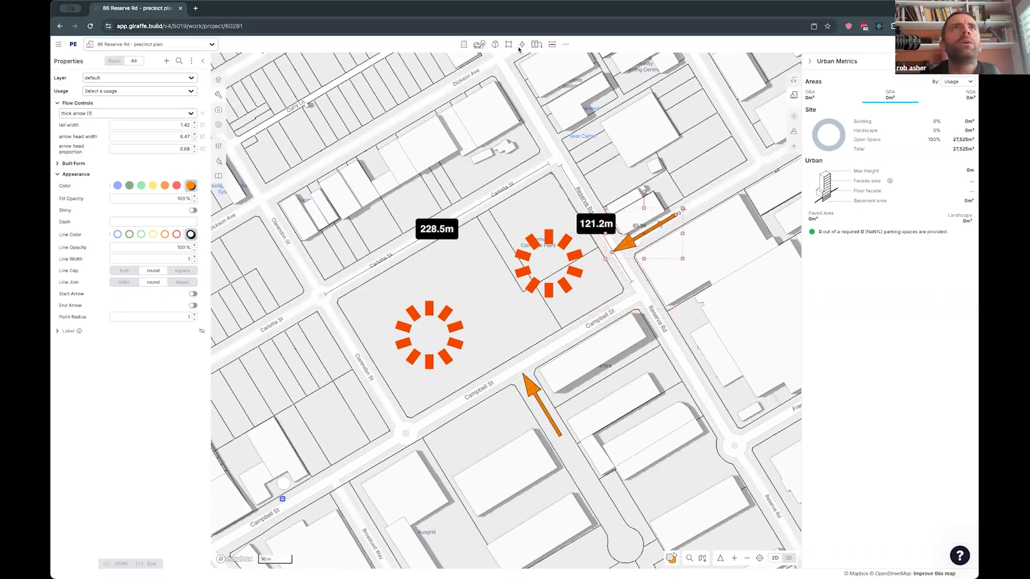
- Draw a dashed leader across the site from Carlotta St to Campbell St, and a second one lengthwise between Reserve Rd and Clarendon St
click(534, 45)
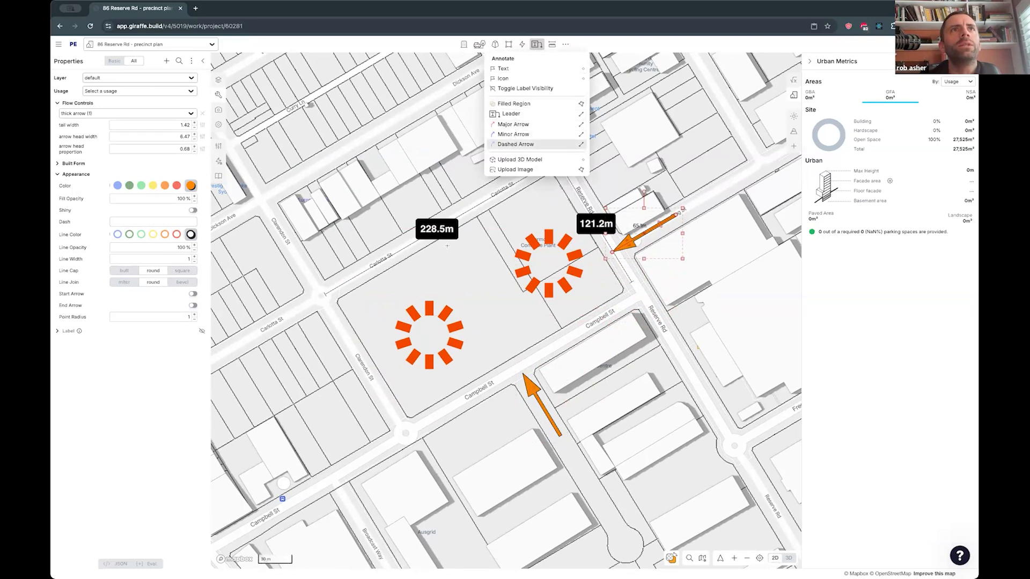
click(440, 230)
click(523, 365)
click(500, 332)
alt+drag(476, 291, 402, 354)
drag(409, 271, 597, 221)
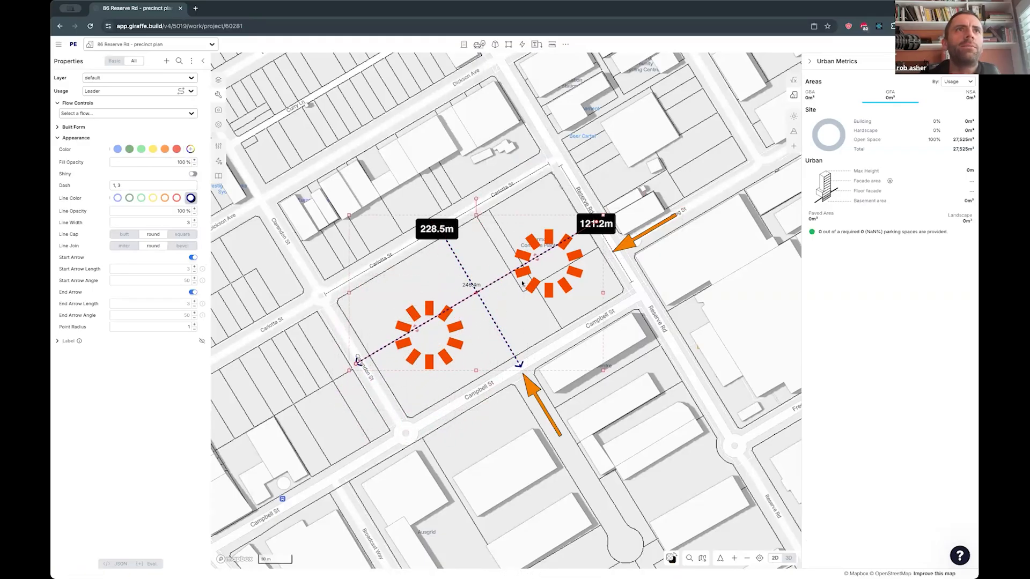
- Move the western hot spot toward Campbell St so it sits just below the lengthwise leader
click(429, 334)
click(444, 313)
drag(429, 336, 439, 348)
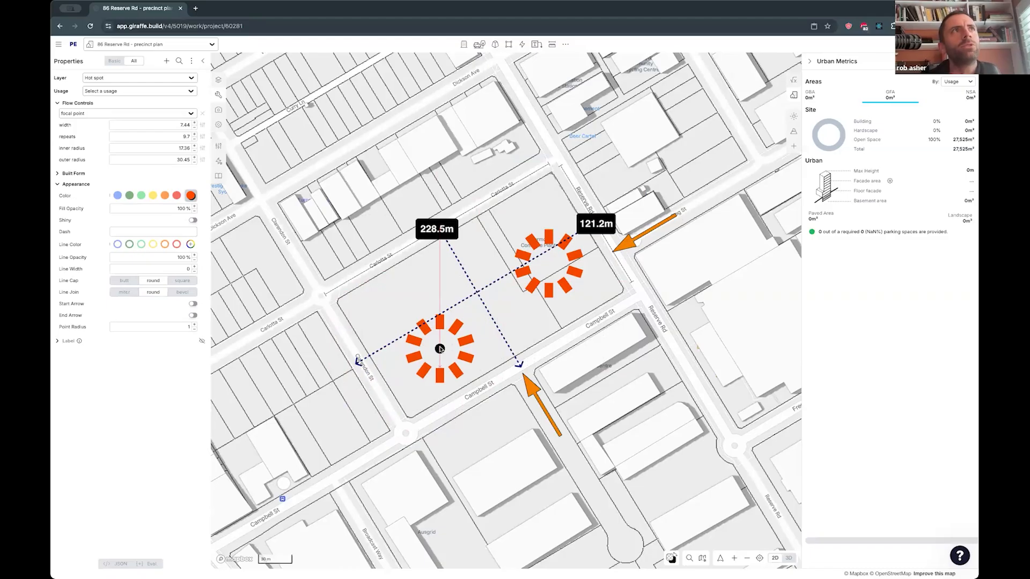
drag(441, 347, 442, 350)
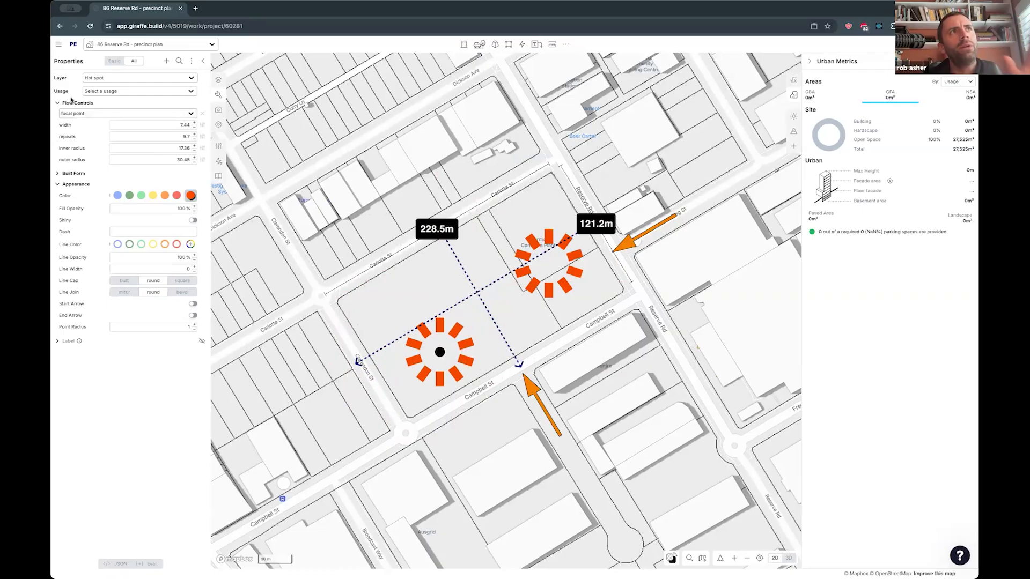
- Examine the lengthwise leader's addable properties, its dash setting, and the basic and full property sets
click(460, 303)
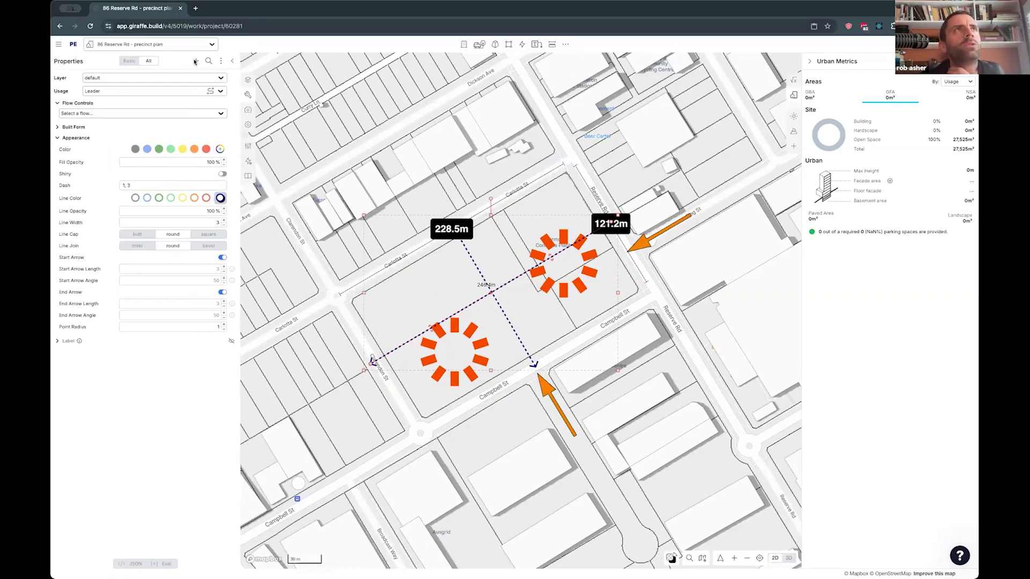
click(195, 63)
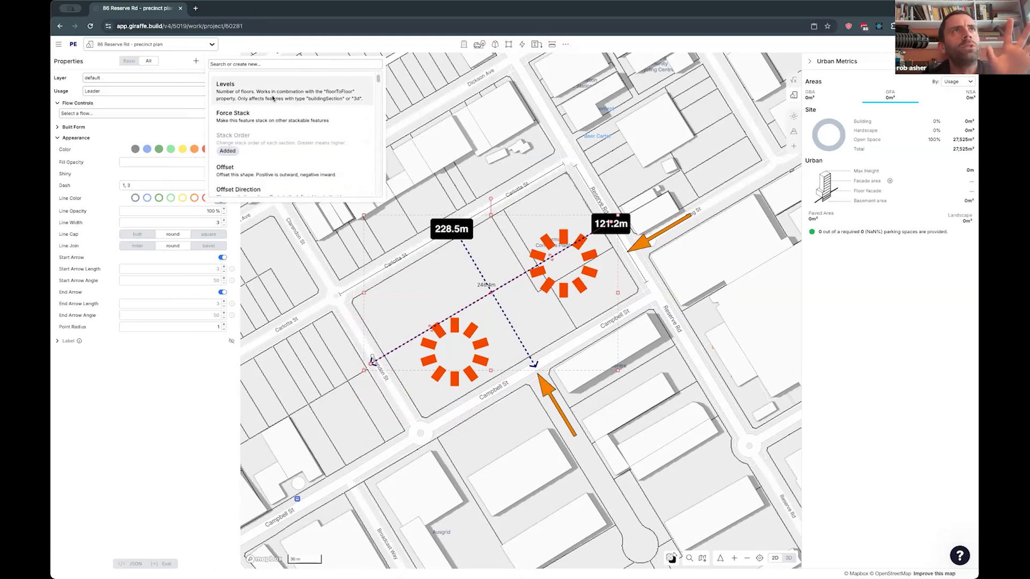
scroll(268, 104, down, 1)
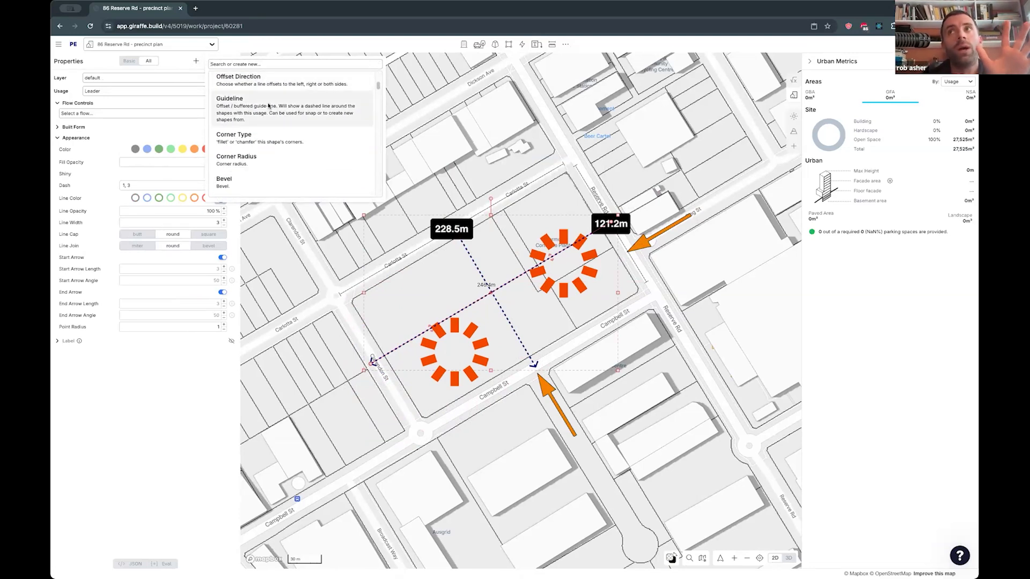
click(163, 65)
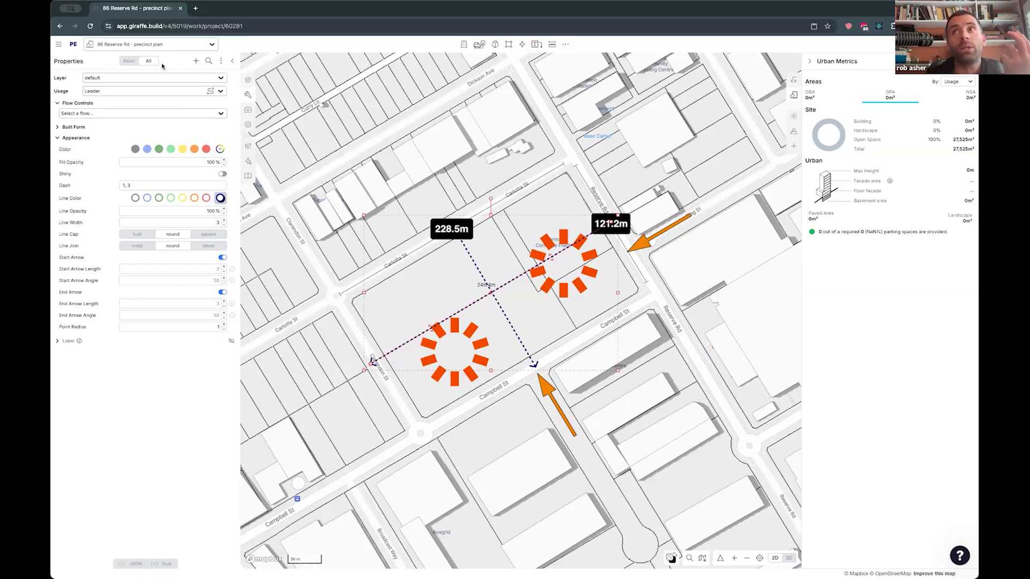
click(131, 62)
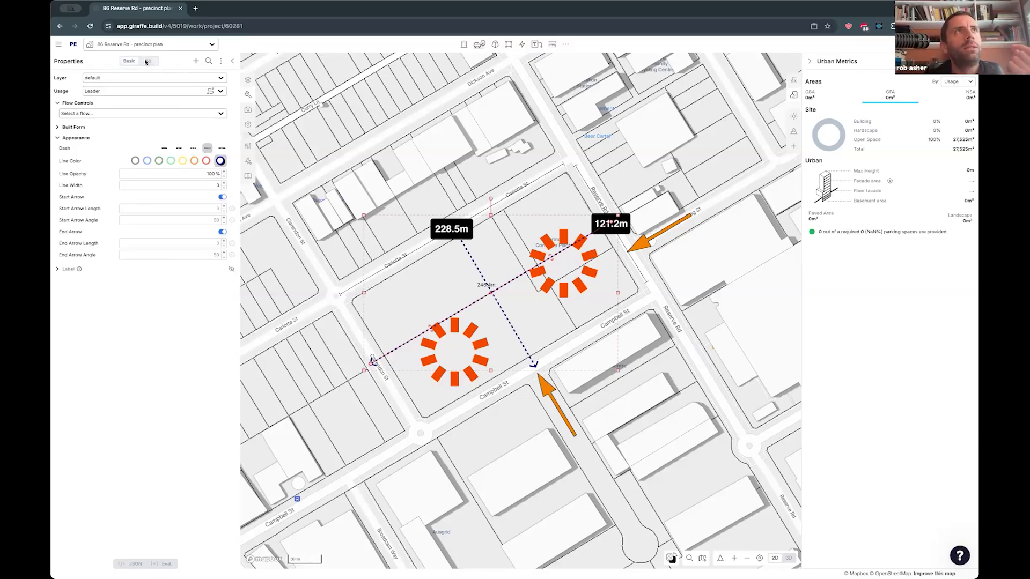
click(147, 60)
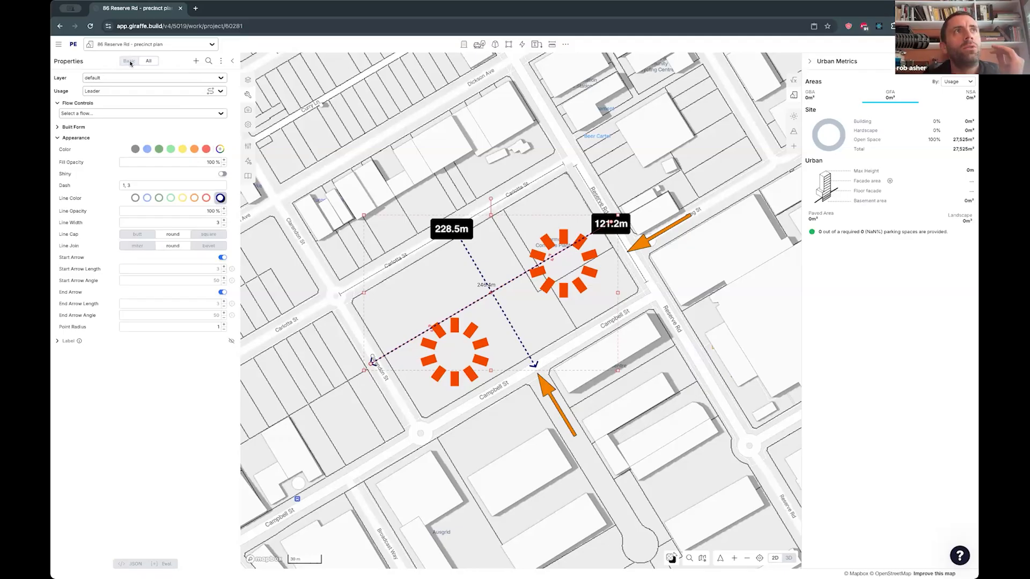
click(123, 185)
text(1,)
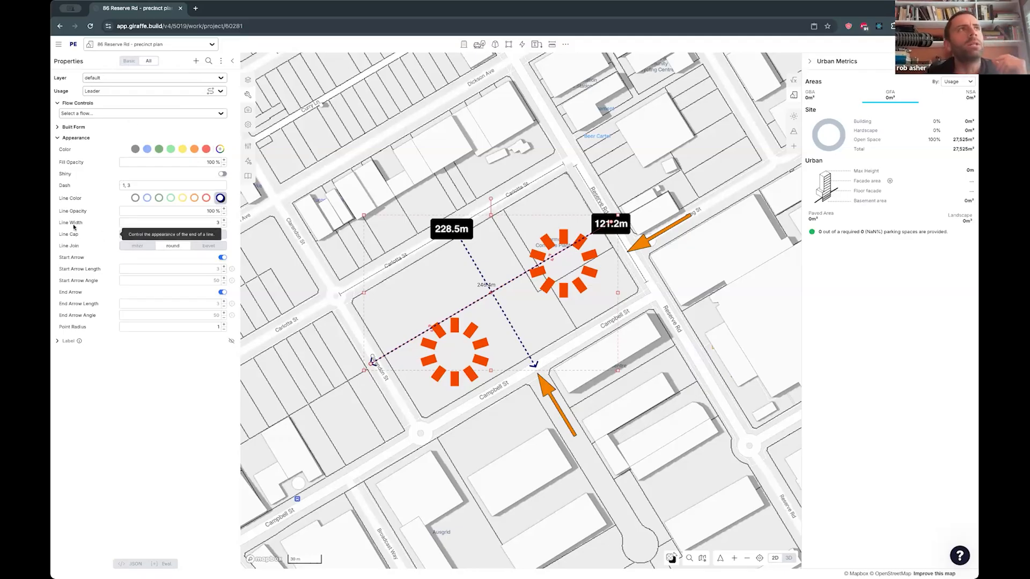
click(130, 61)
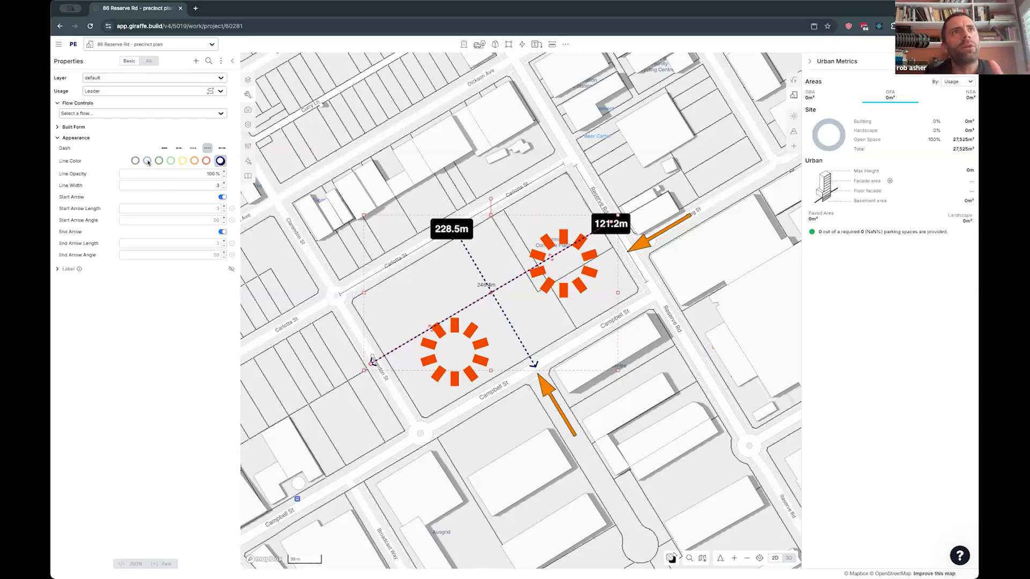
- Try preset line colors on the lengthwise leader and give it a custom purple line color
click(205, 162)
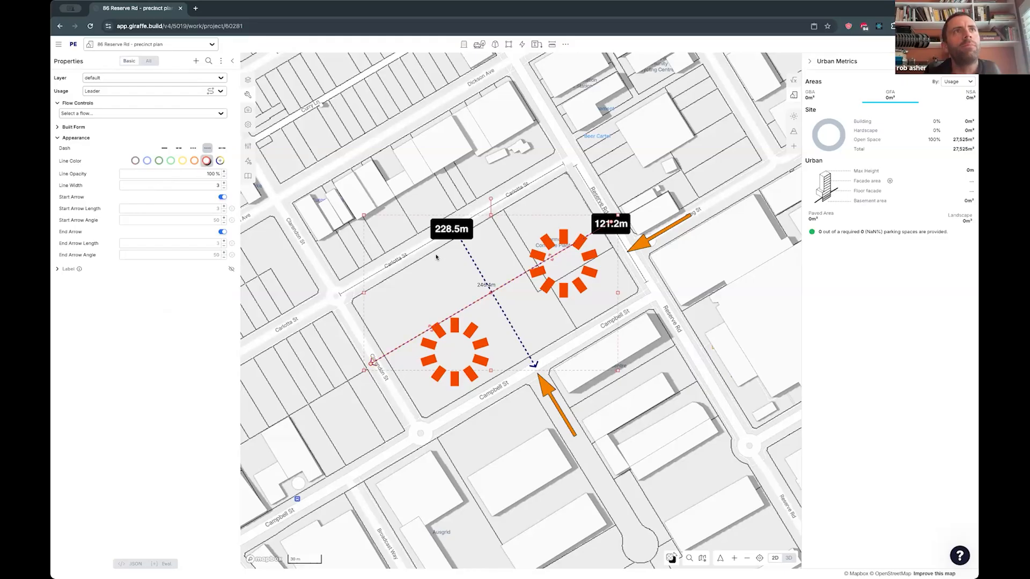
click(169, 162)
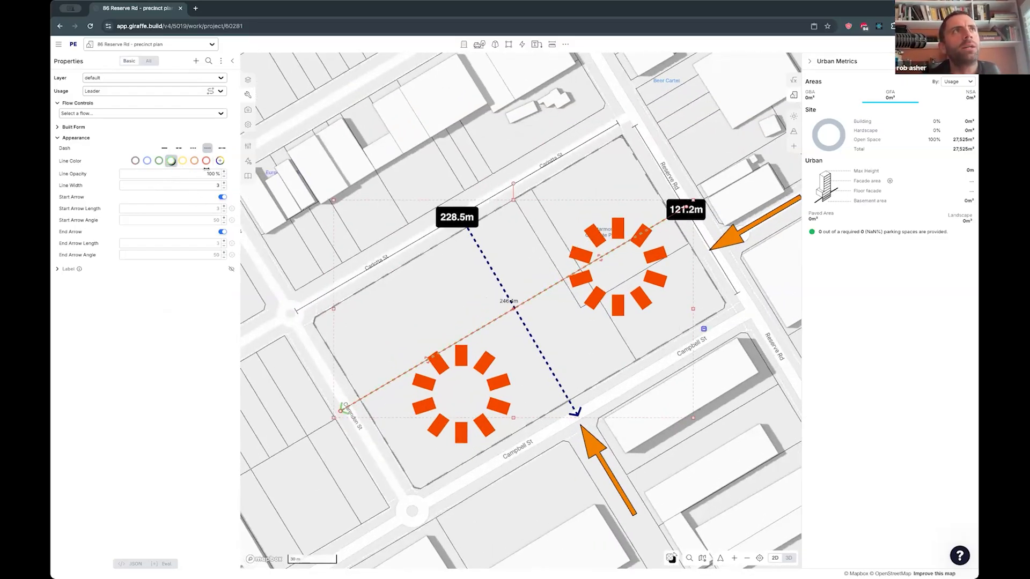
click(220, 162)
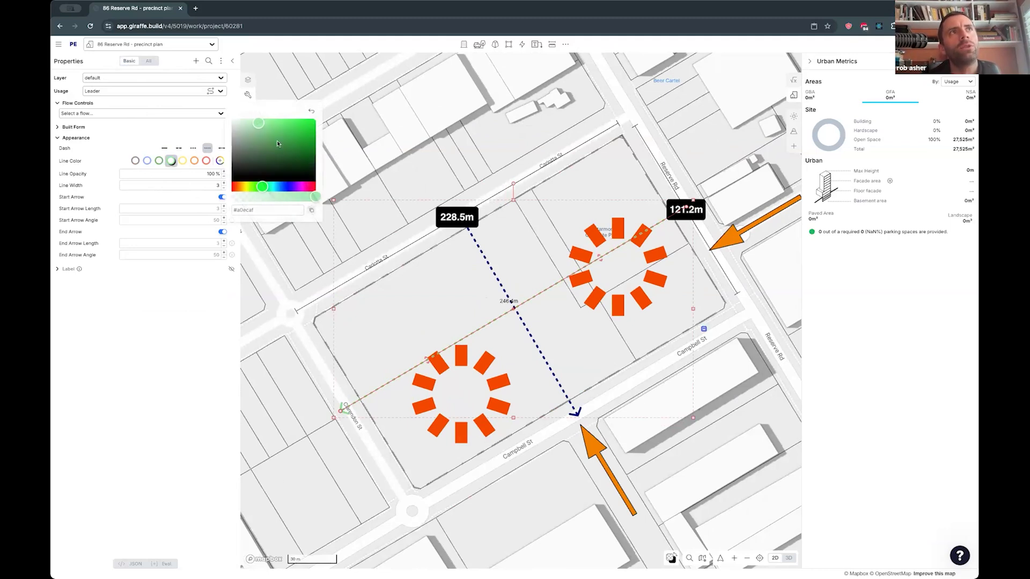
click(300, 187)
click(309, 125)
click(180, 136)
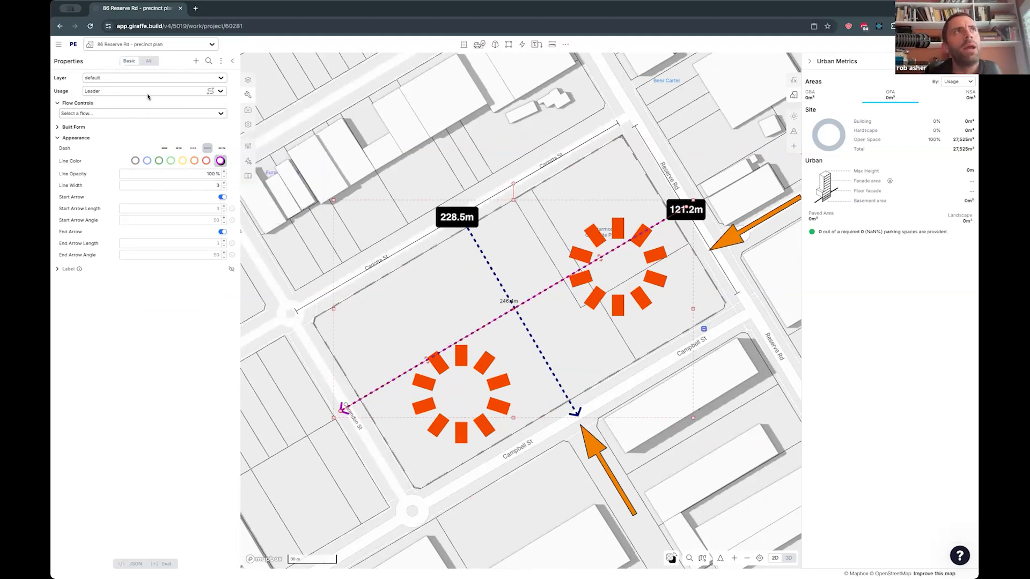
- Try preset dash styles on the lengthwise leader, including the dash-dot pattern 6, 2, 1, 2
click(148, 62)
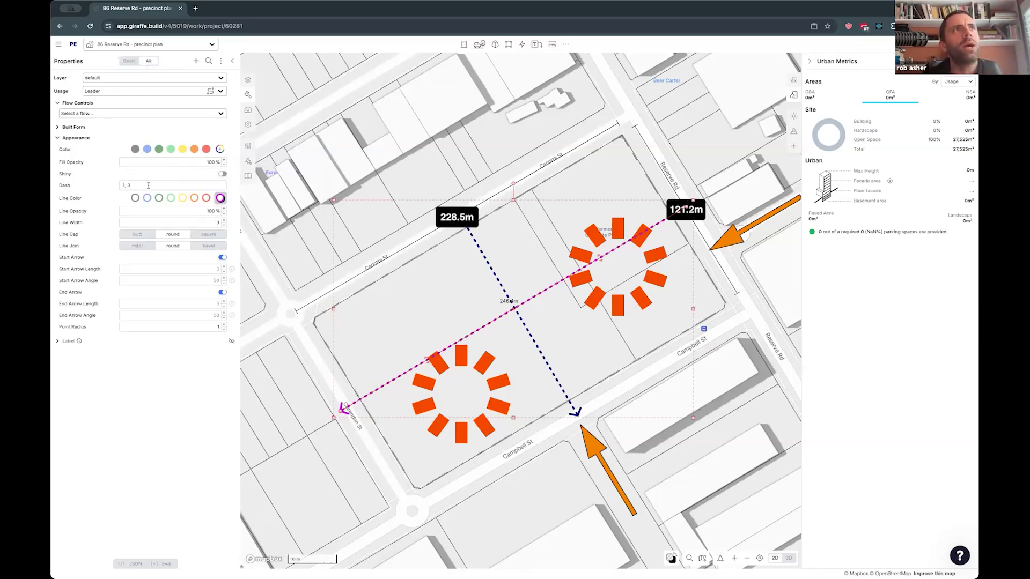
click(129, 61)
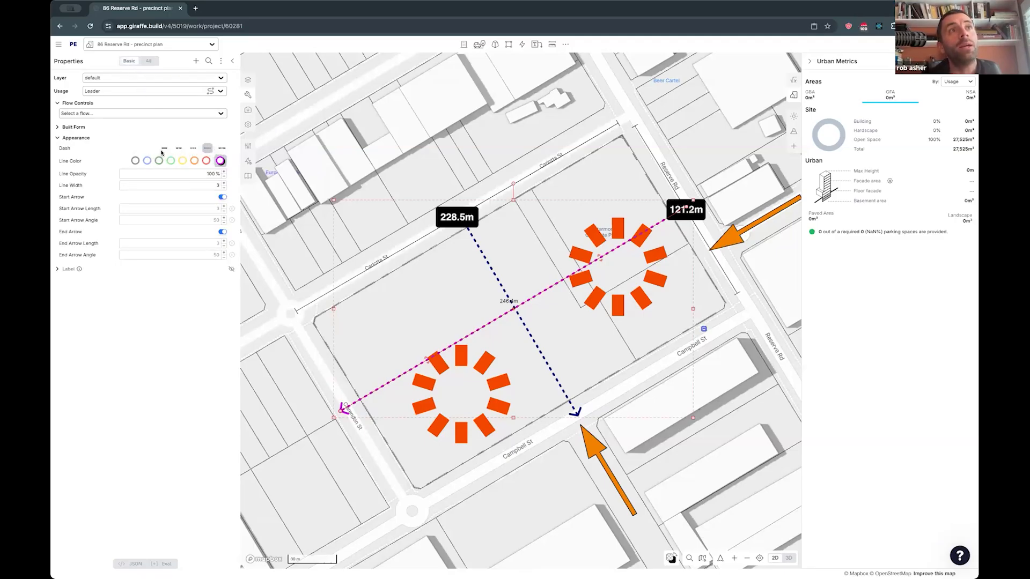
click(178, 148)
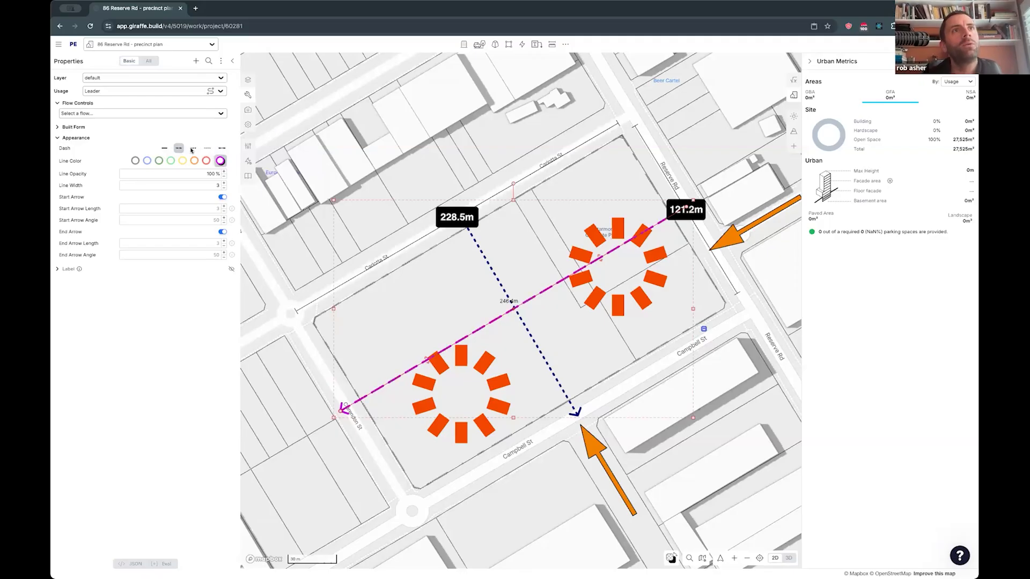
click(221, 148)
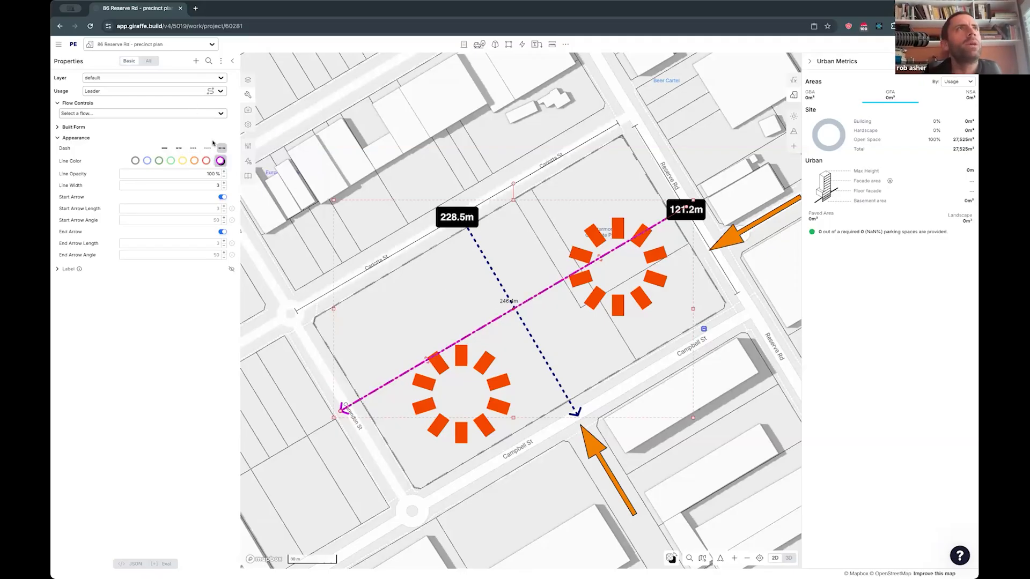
click(149, 61)
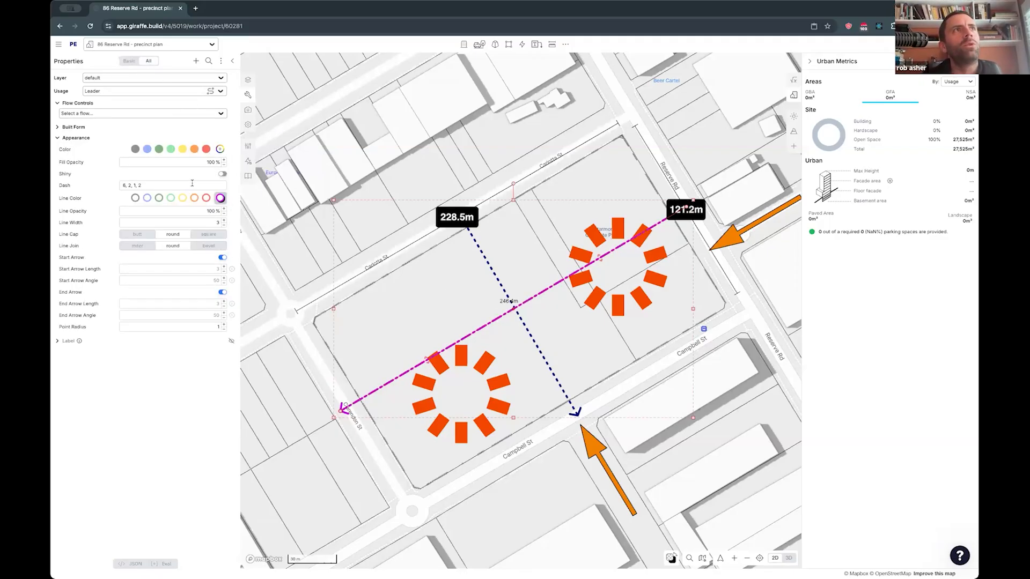
- Set the lengthwise leader's dash pattern to the custom values 1, 3
click(130, 185)
triple_click(180, 186)
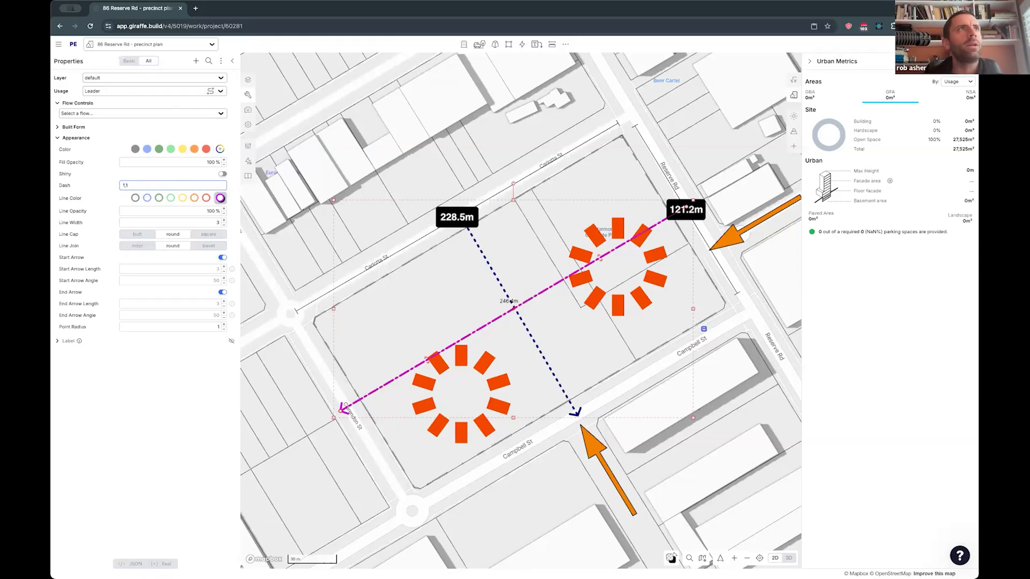
text(1, 3)
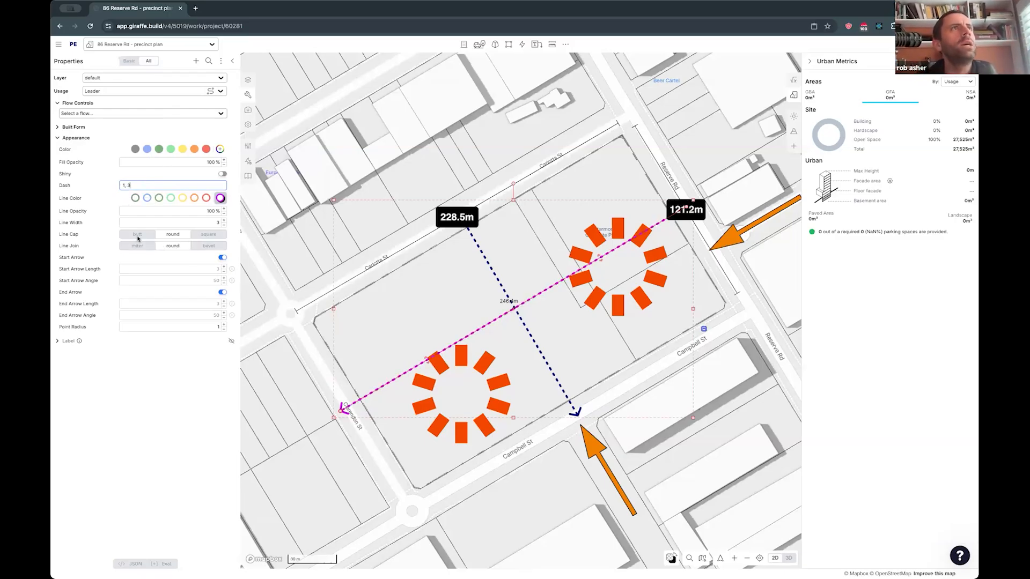
- Try different line widths on the lengthwise leader, including 2.97, the default and 6.11
mouse_move(204, 222)
mouse_down()
mouse_move(169, 223)
mouse_move(216, 222)
mouse_move(199, 232)
mouse_move(201, 223)
mouse_up()
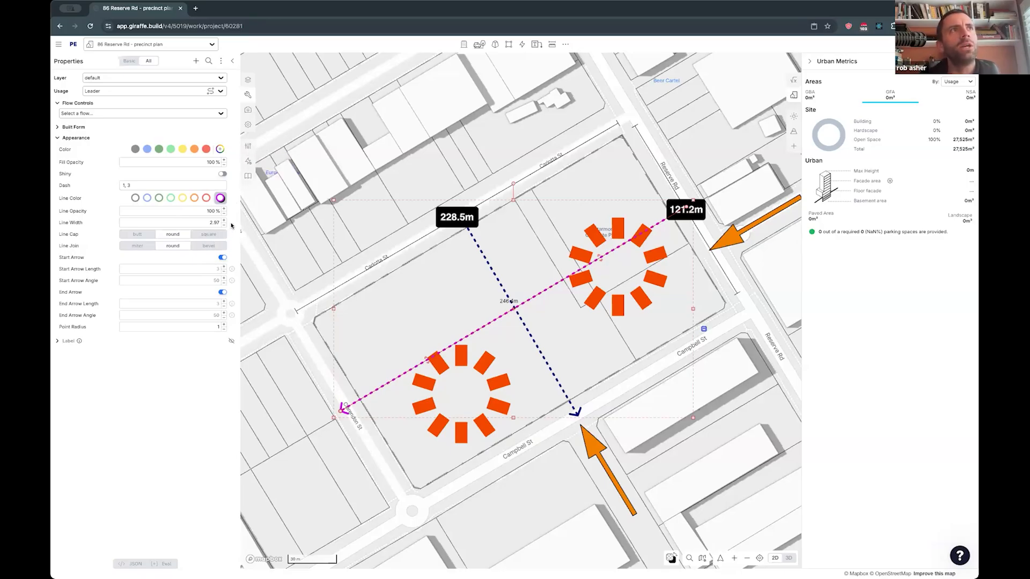
click(232, 223)
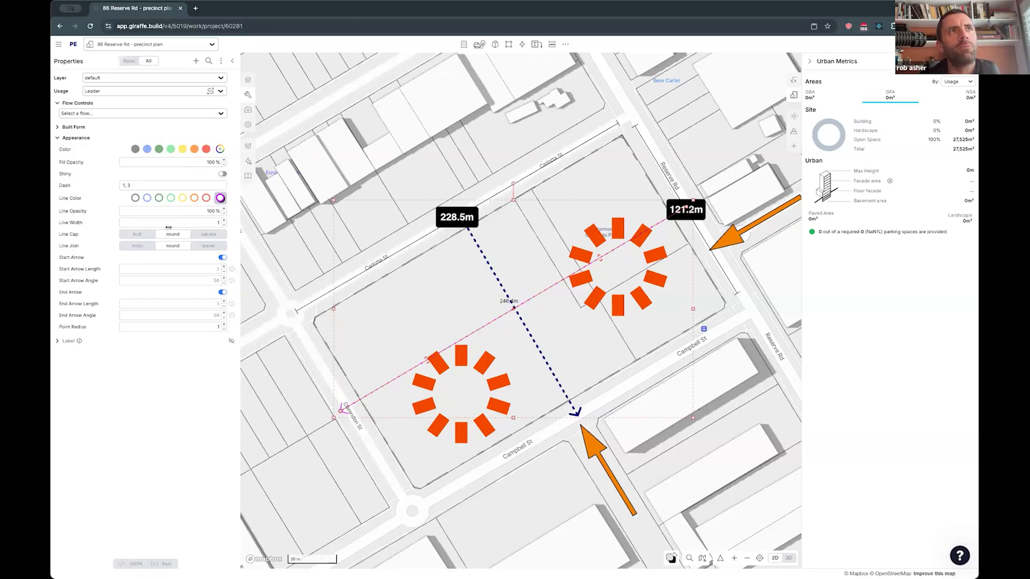
drag(168, 227, 464, 225)
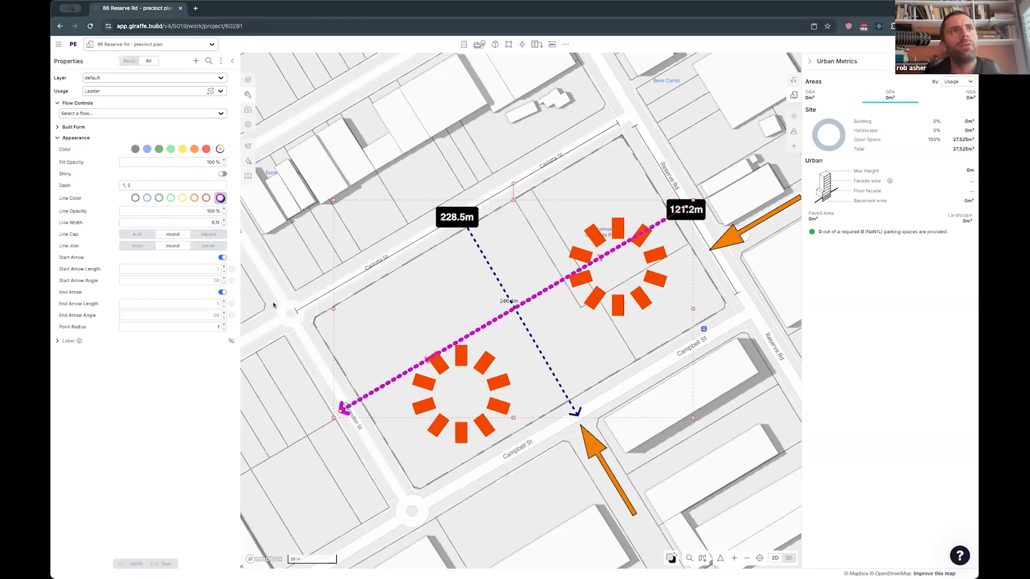
- Reset the lengthwise leader's line width, dash and line color to their defaults
click(233, 223)
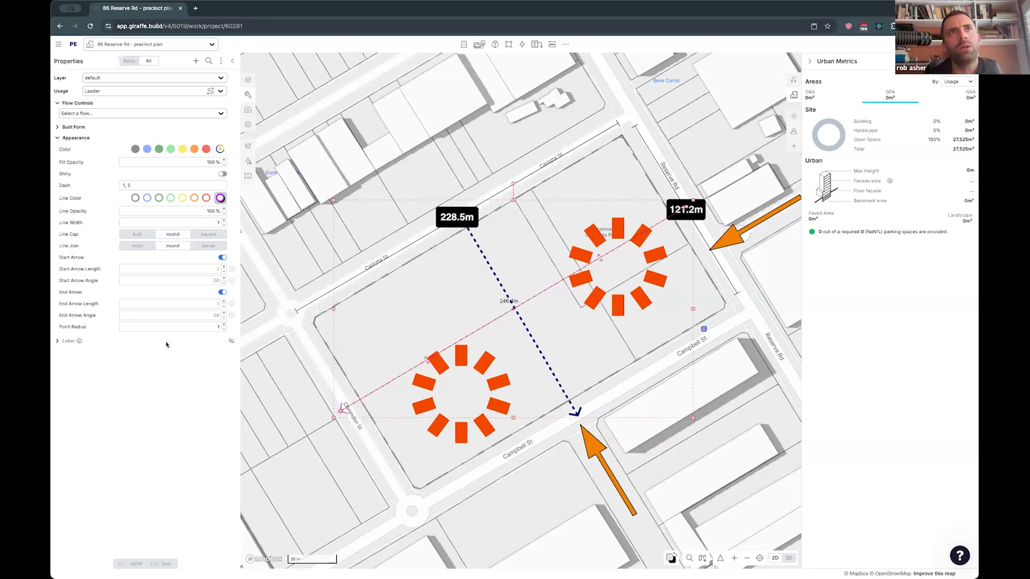
click(231, 185)
click(232, 198)
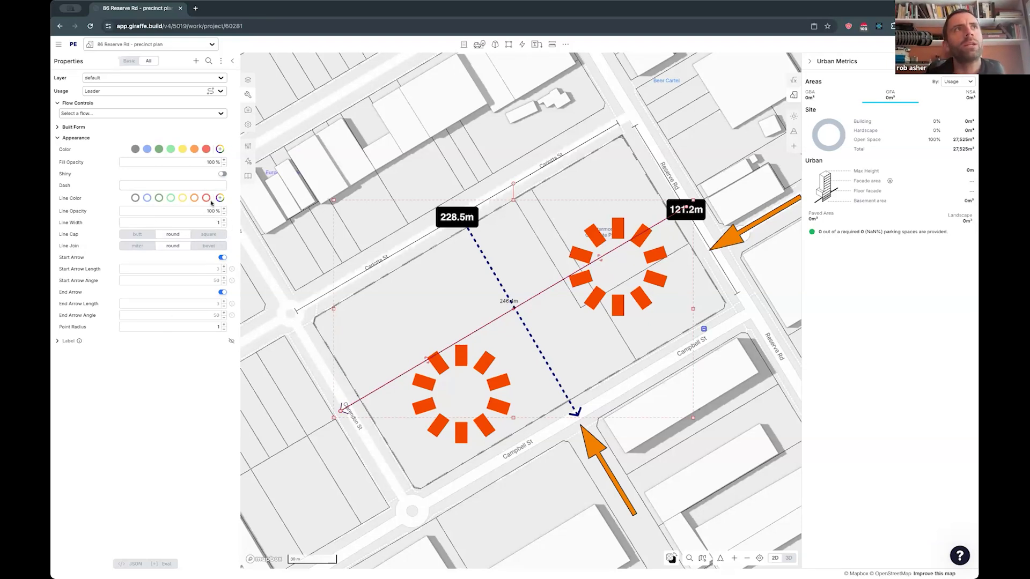
- Give the lengthwise leader the preset orange line color
click(307, 359)
scroll(388, 383, up, 2)
click(388, 383)
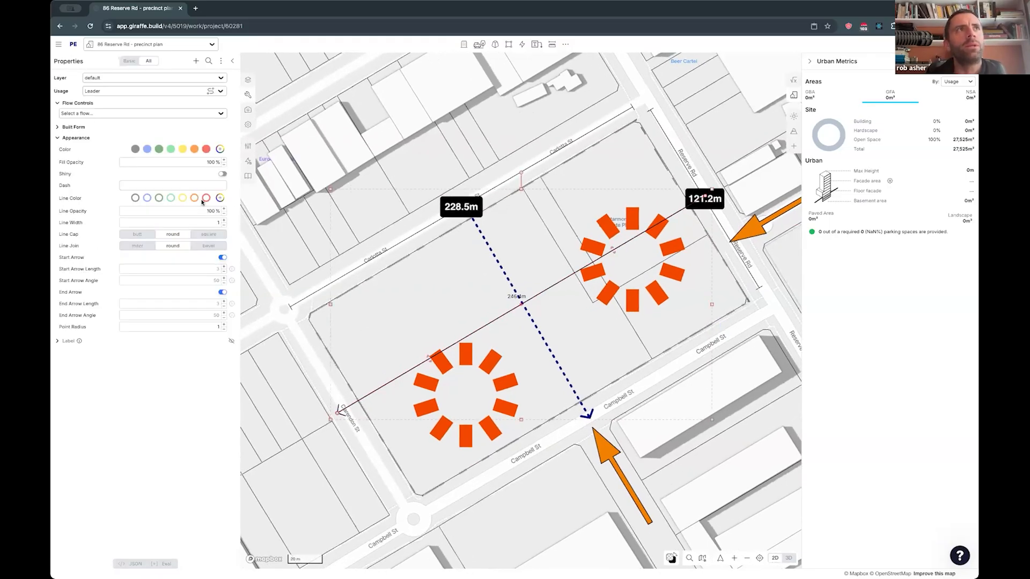
click(195, 199)
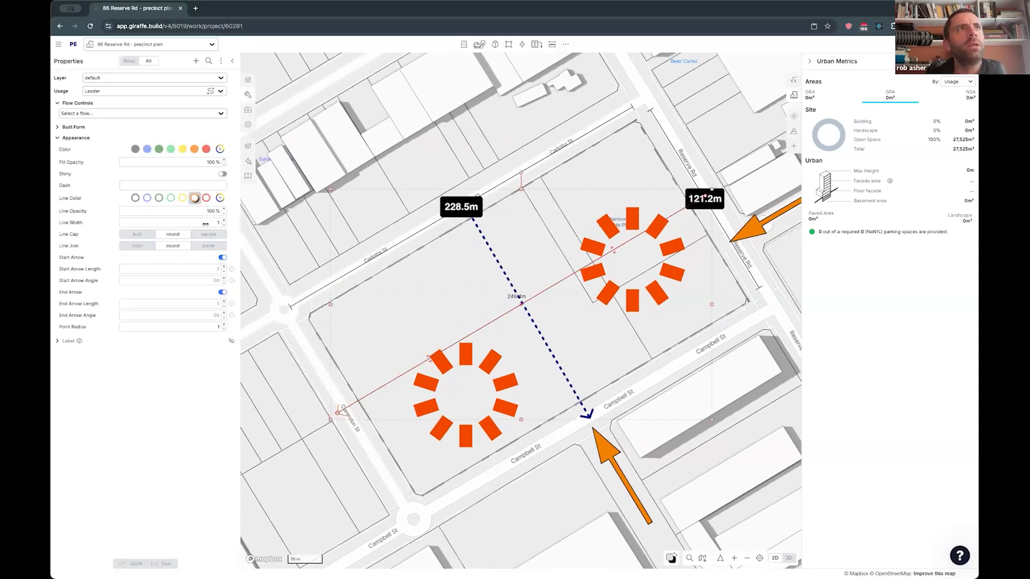
click(282, 205)
- Move the western hot spot slightly toward Campbell St, farther from the lengthwise leader
scroll(305, 322, down, 3)
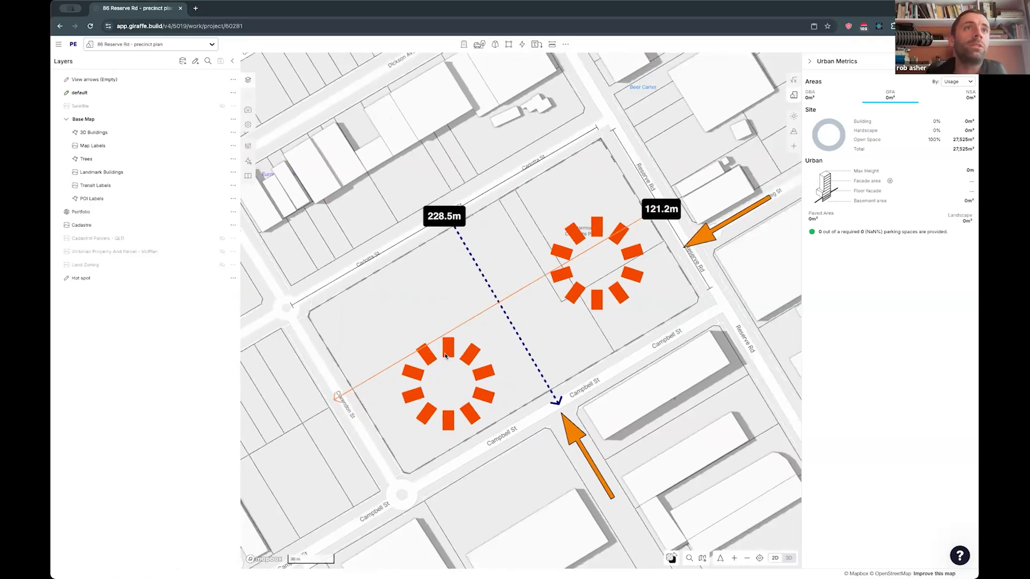
drag(428, 381, 428, 385)
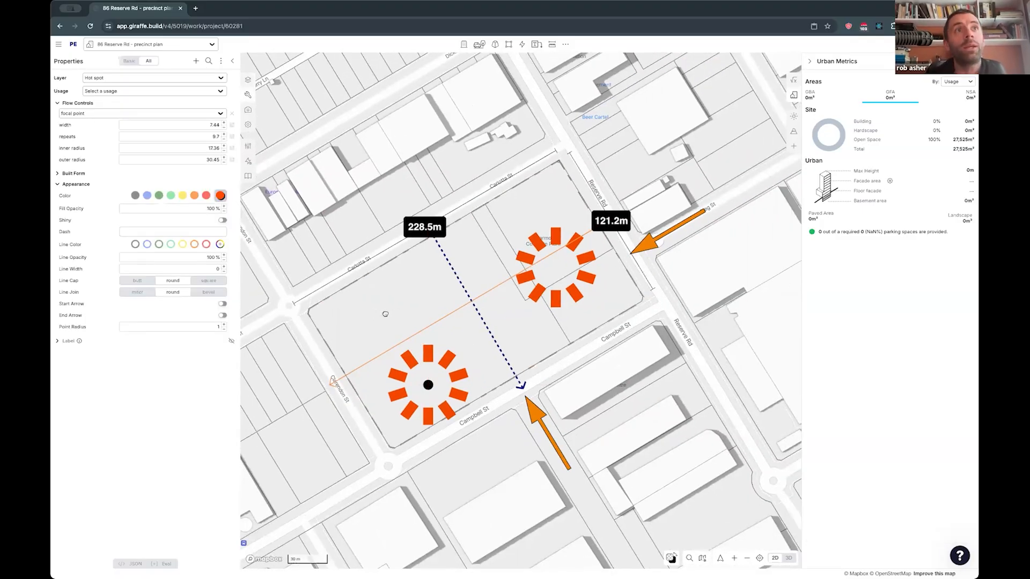
drag(386, 313, 403, 318)
- Draw a rectangle about 91.7 m by 55.6 m in the site's Carlotta St and Clarendon St corner and fill it light green
click(369, 375)
click(330, 313)
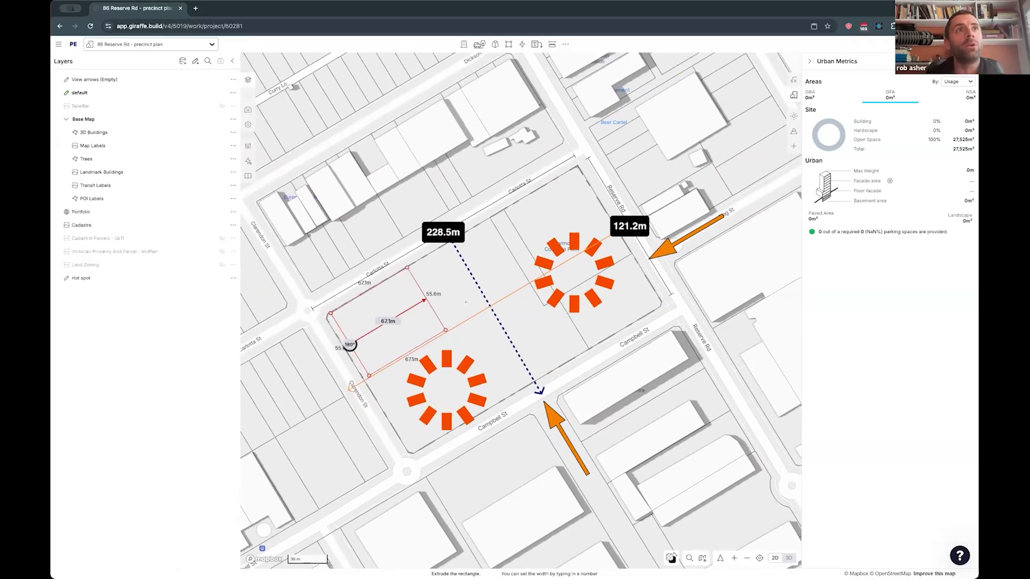
click(455, 286)
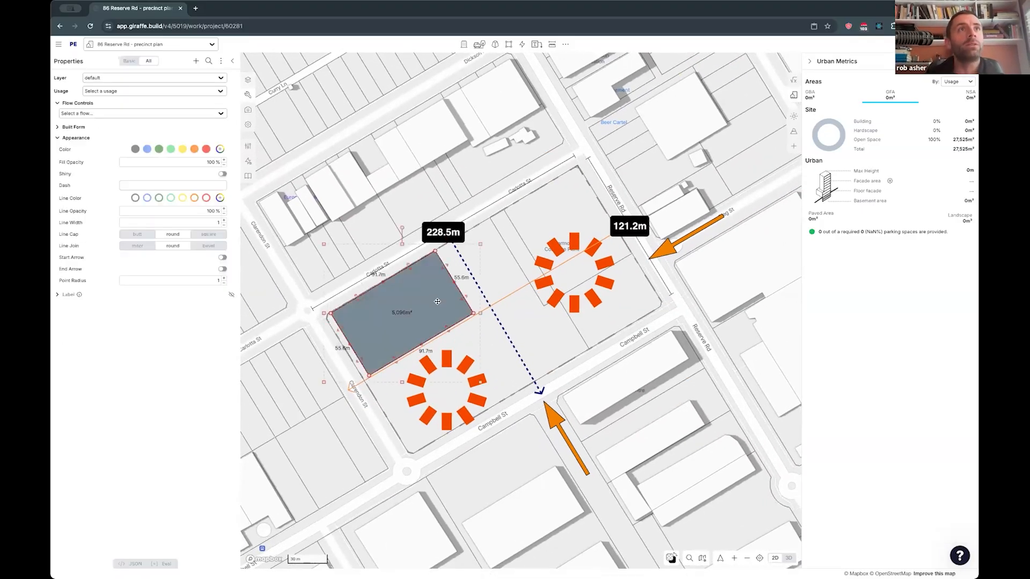
click(196, 60)
click(151, 124)
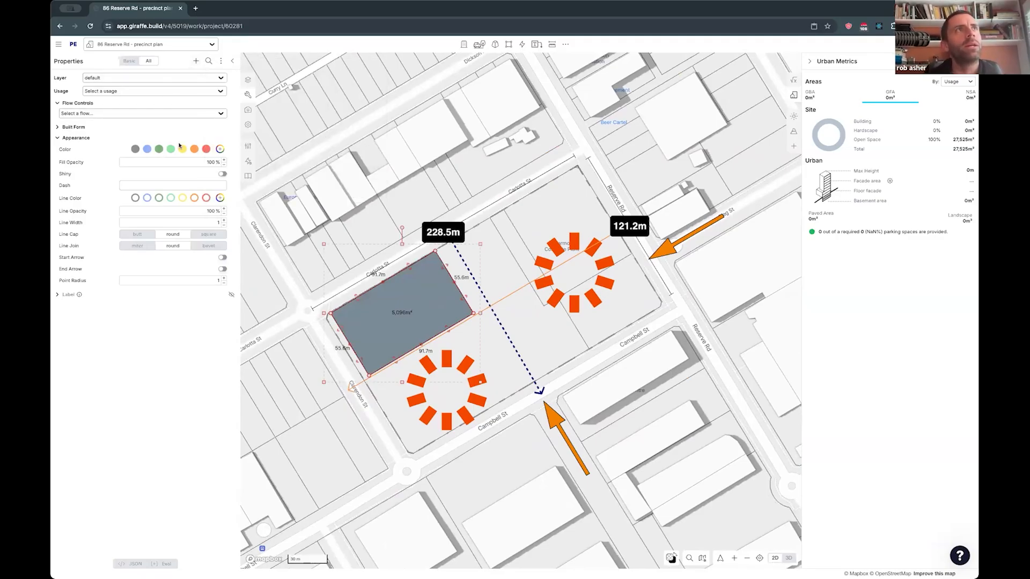
click(171, 150)
- Slice the green rectangle into irregular pieces with straight lines crossing it in both directions
key(l)
click(361, 279)
click(428, 371)
click(408, 224)
double_click(465, 348)
click(317, 357)
click(491, 243)
click(336, 375)
double_click(500, 278)
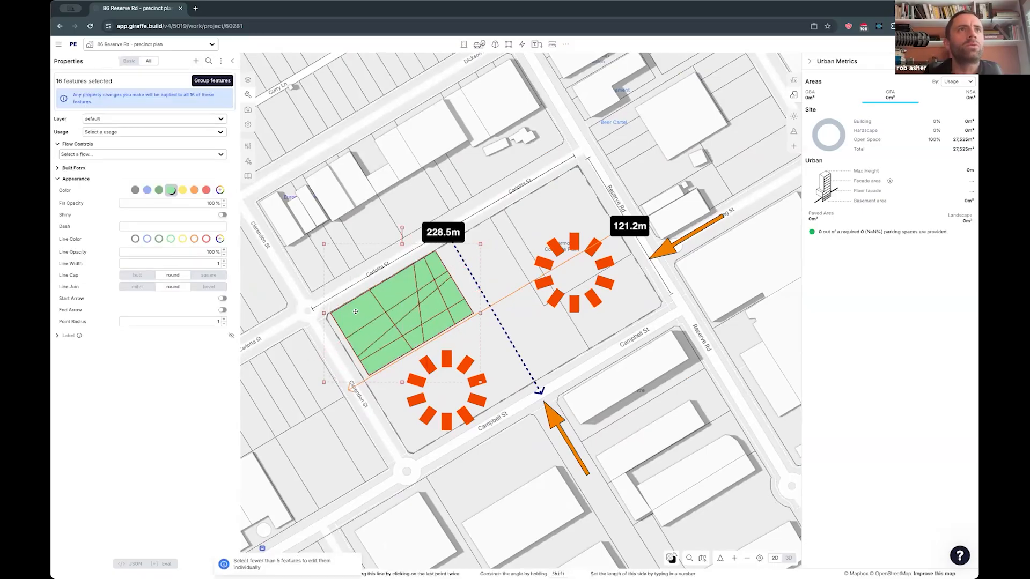
- Fill the street-corner piece, a central piece and the opposite Carlotta St corner piece with the preset darker green
scroll(384, 323, up, 2)
scroll(357, 304, up, 1)
click(353, 306)
click(159, 150)
click(417, 323)
shift+click(450, 253)
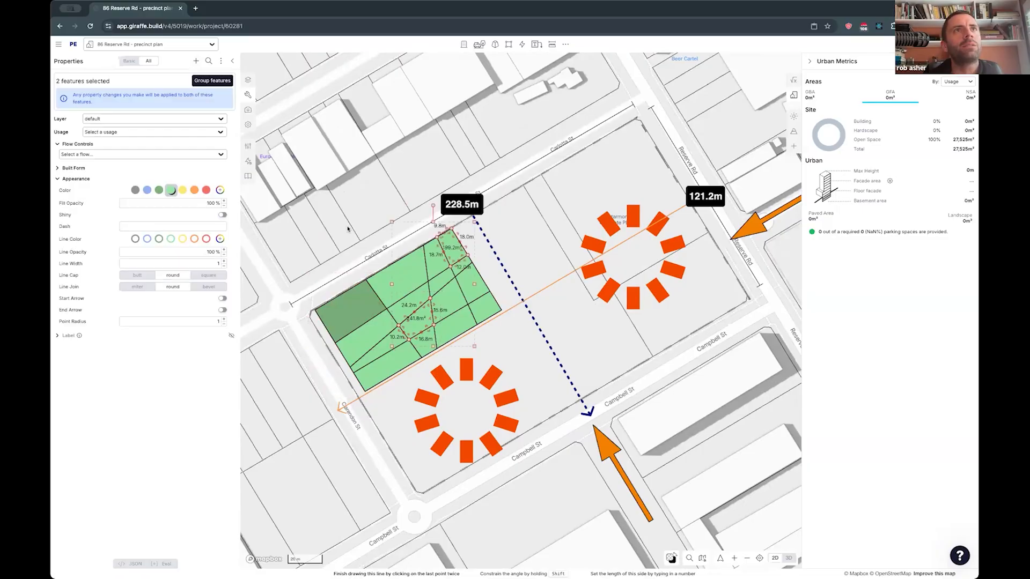
click(159, 190)
- Fill a piece on the rectangle's edge along the lengthwise leader with a custom dark green
click(437, 328)
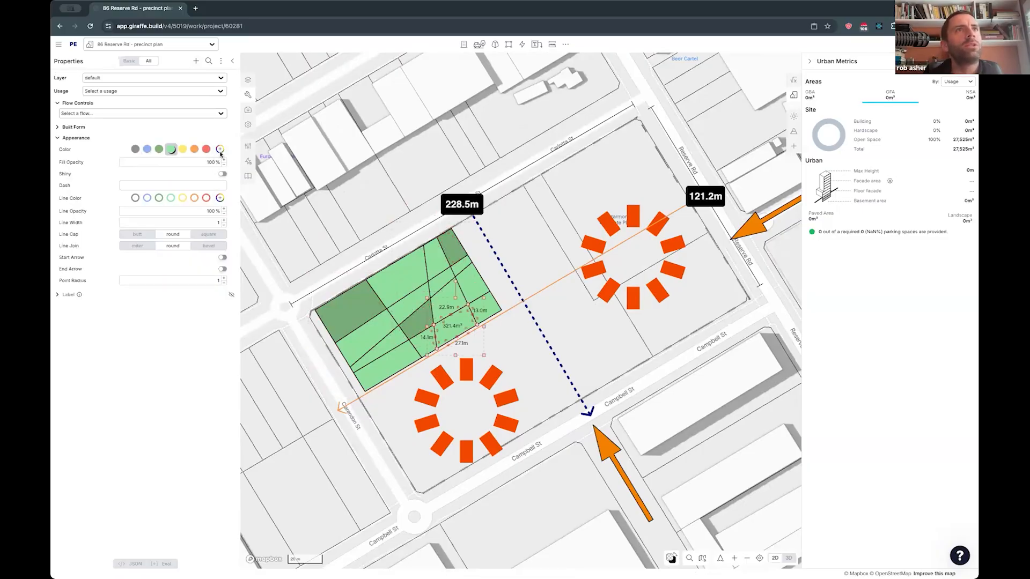
click(219, 149)
click(267, 132)
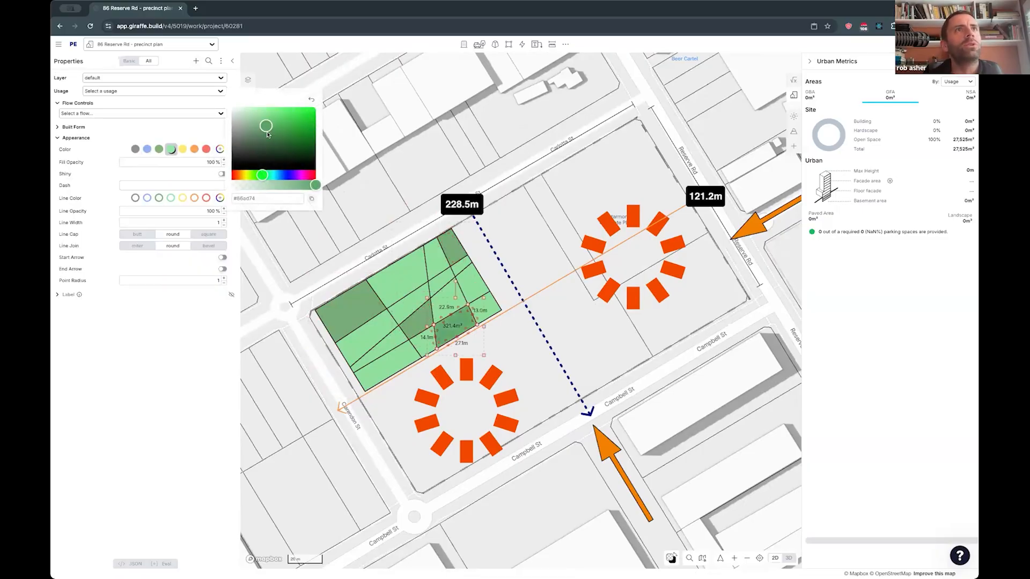
- Fill the large middle piece along Carlotta St orange and the piece by Clarendon St and the lengthwise leader yellow
click(394, 272)
click(194, 149)
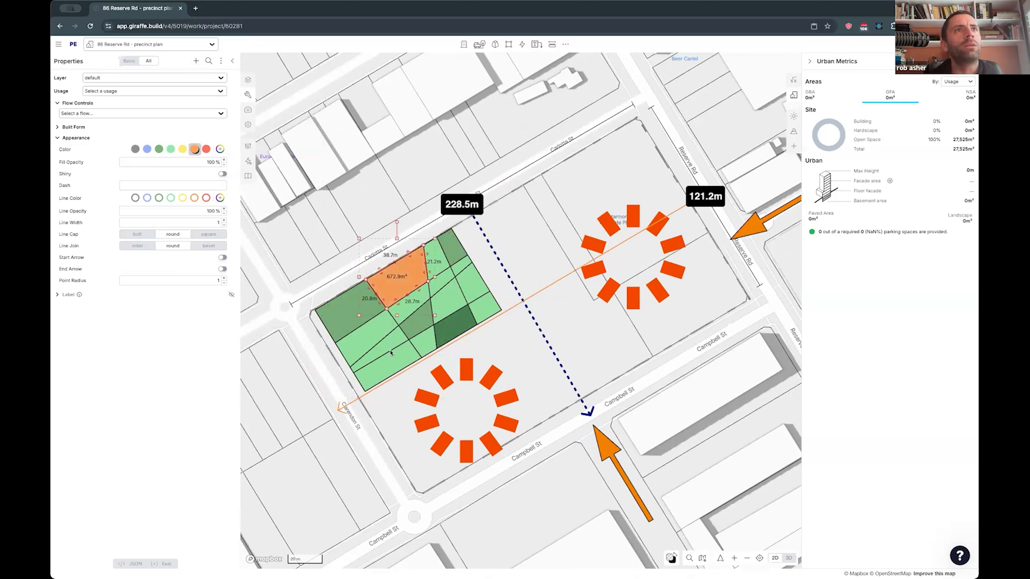
click(182, 150)
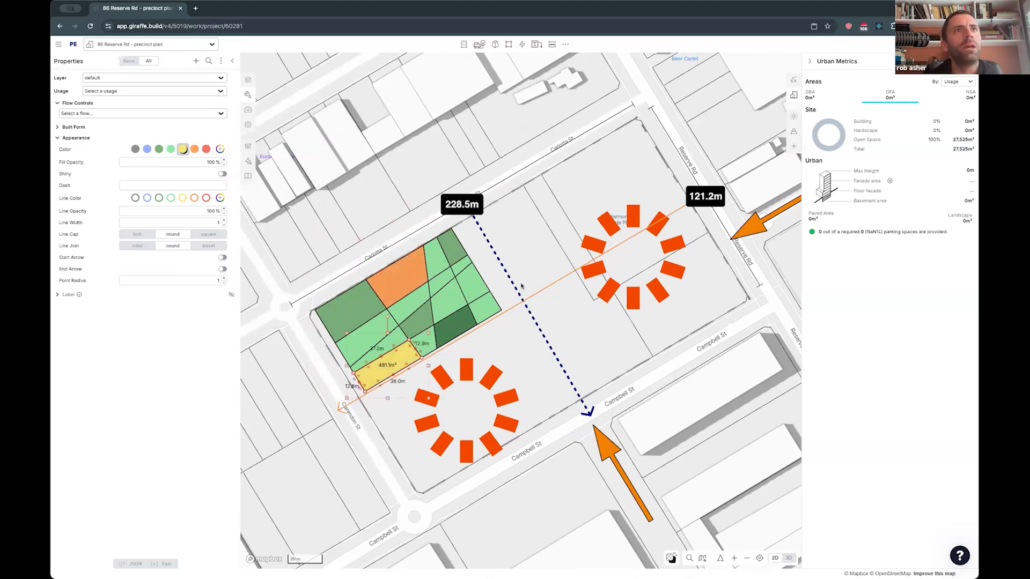
click(489, 281)
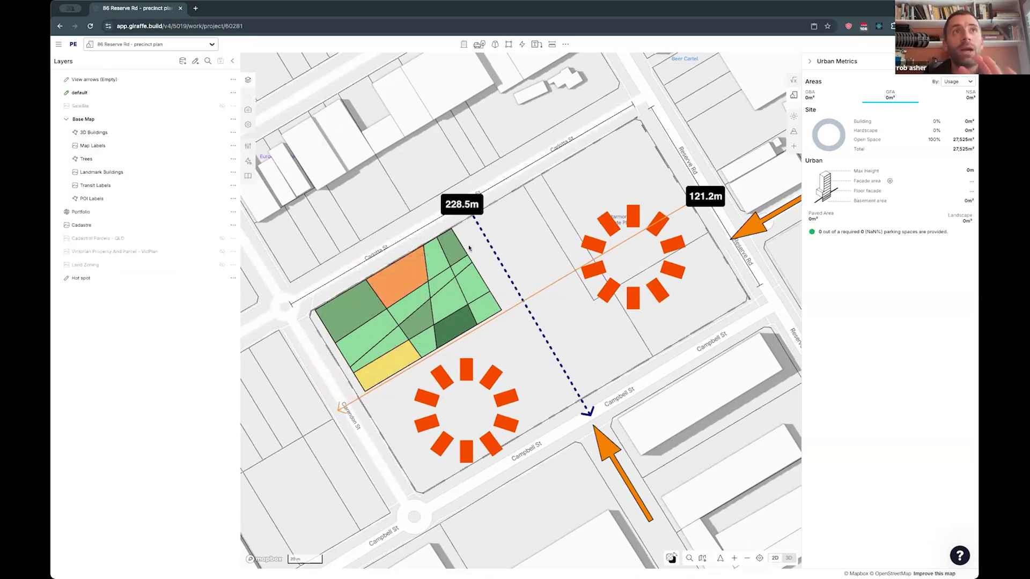
- Edit the project grid so it aligns with the site's edges
click(349, 310)
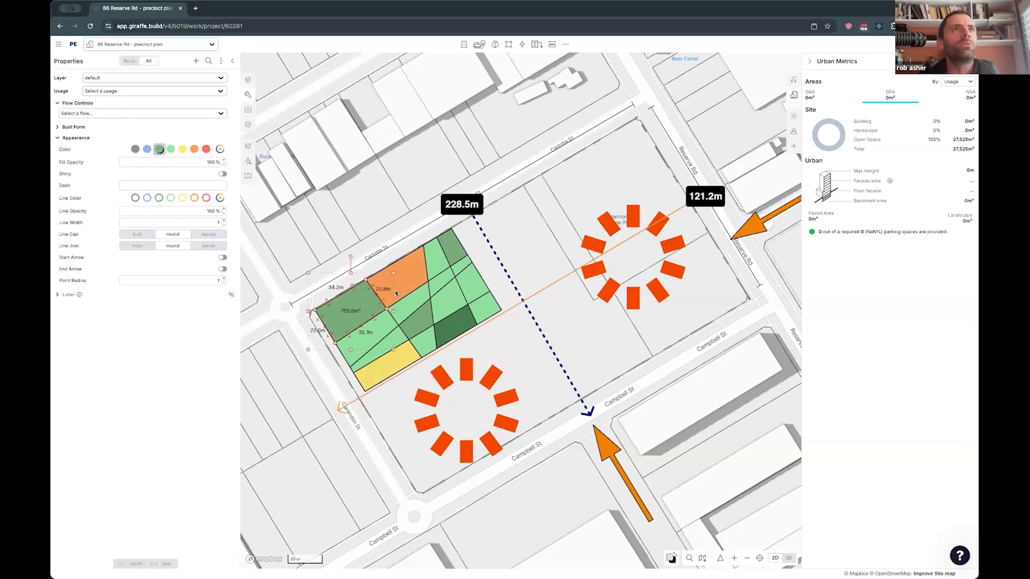
click(326, 231)
mouse_move(348, 225)
mouse_down()
mouse_move(372, 221)
mouse_move(353, 235)
mouse_move(366, 231)
mouse_up()
key(space)
text(ed)
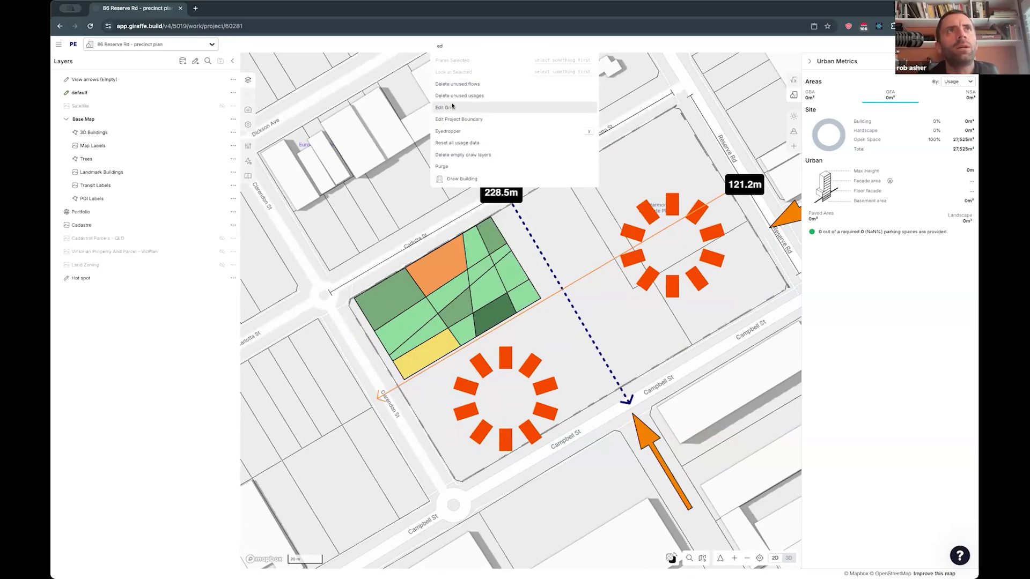
click(452, 107)
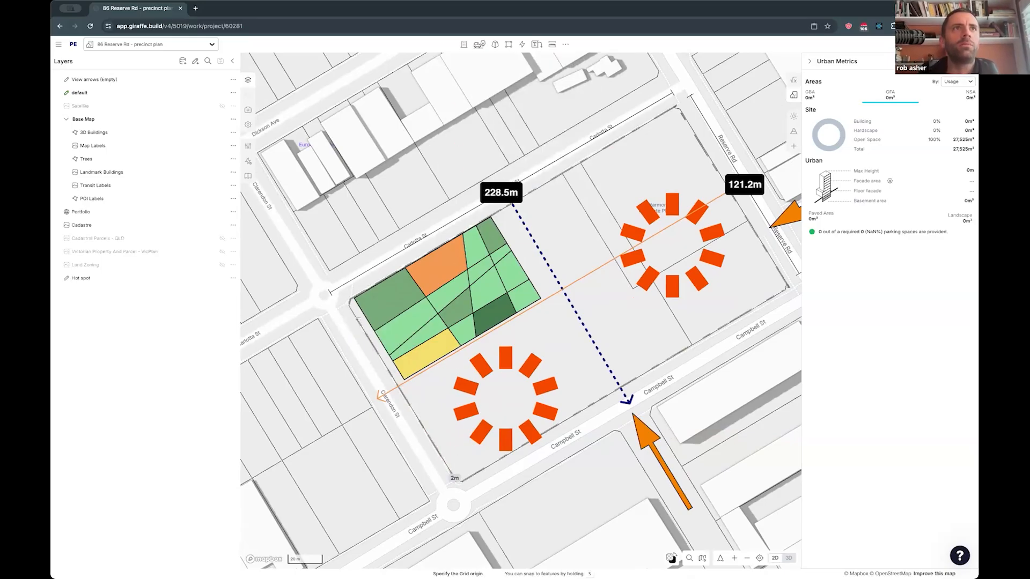
right_drag(621, 395, 600, 400)
drag(531, 386, 477, 402)
click(329, 368)
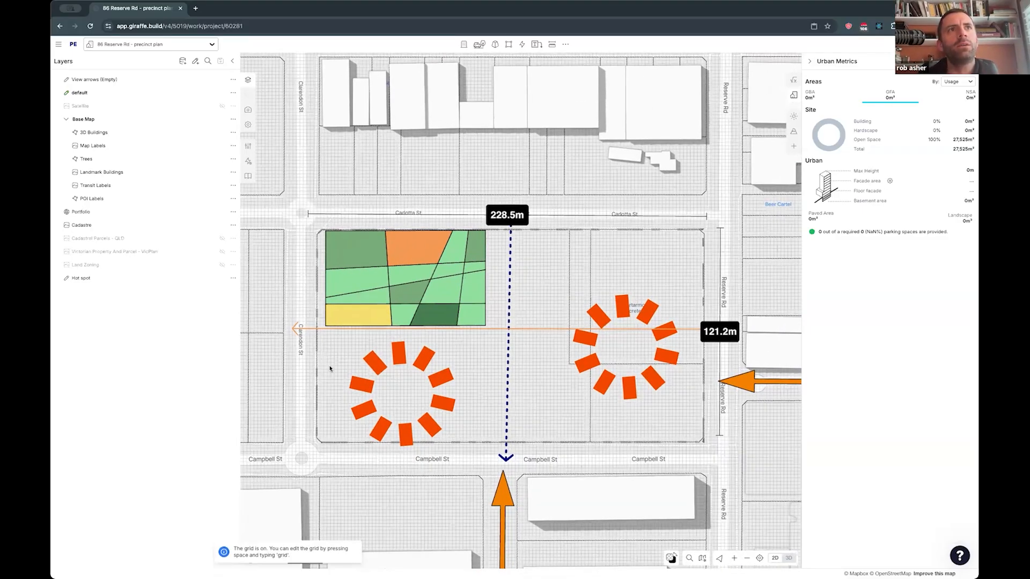
- Toggle the grid overlay and leave it hidden
key(g)
key(g)
key(g)
key(g)
key(g)
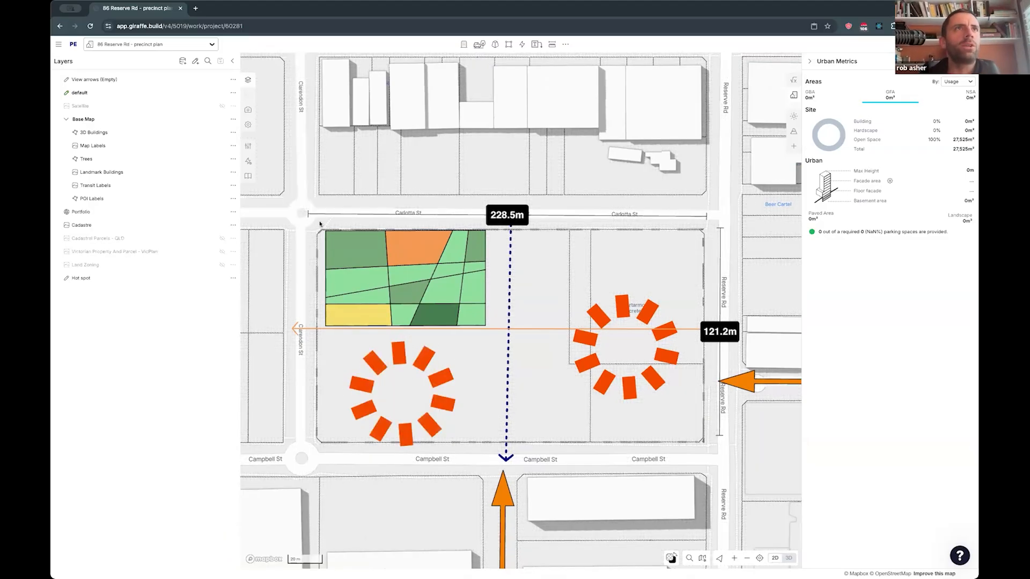
- Select all the colored pieces together and stretch them lengthwise toward the leader between Carlotta St and Campbell St
drag(470, 324, 489, 335)
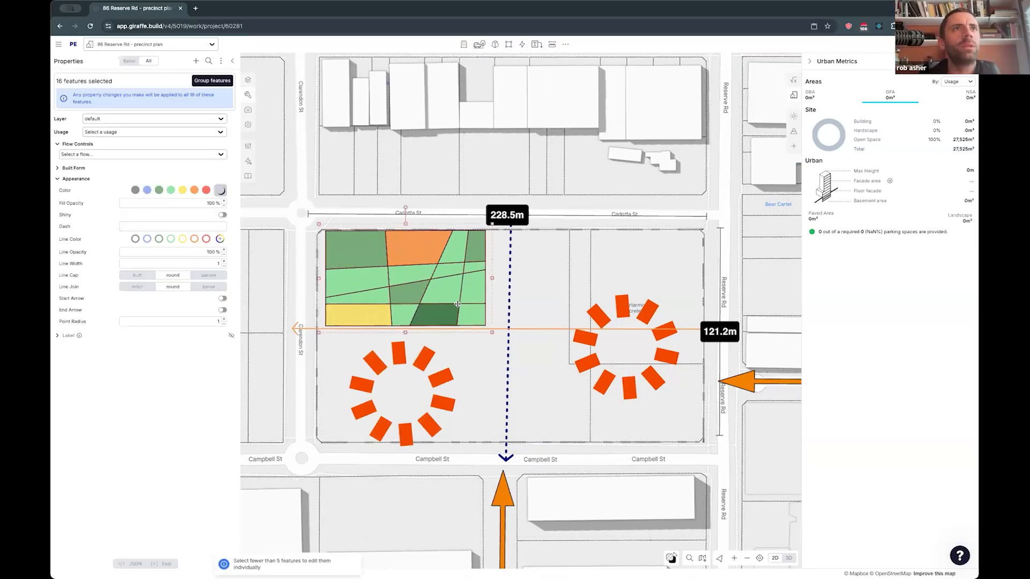
drag(456, 305, 455, 306)
drag(501, 281, 524, 281)
drag(415, 331, 414, 327)
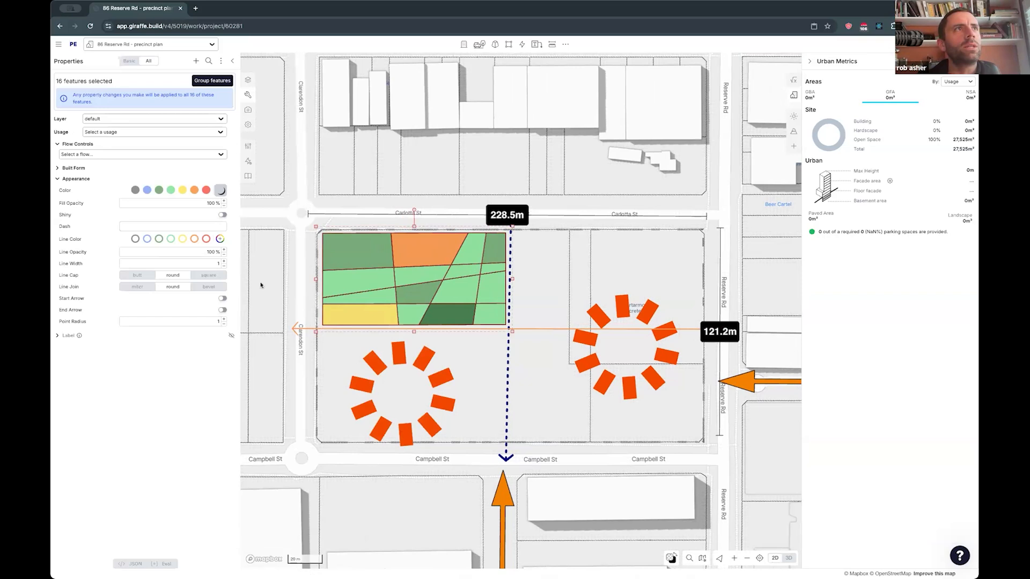
- Set the selected pieces' line width to 0.01 and their line color to light green
mouse_move(203, 264)
mouse_down()
mouse_move(157, 266)
mouse_move(257, 264)
mouse_move(188, 265)
mouse_up()
click(170, 239)
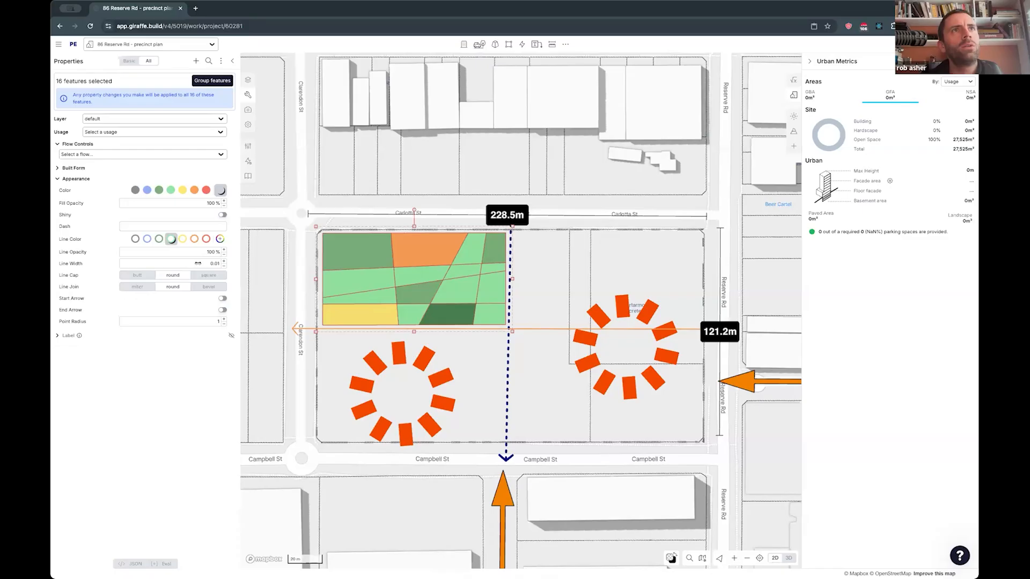
click(290, 258)
scroll(368, 263, up, 1)
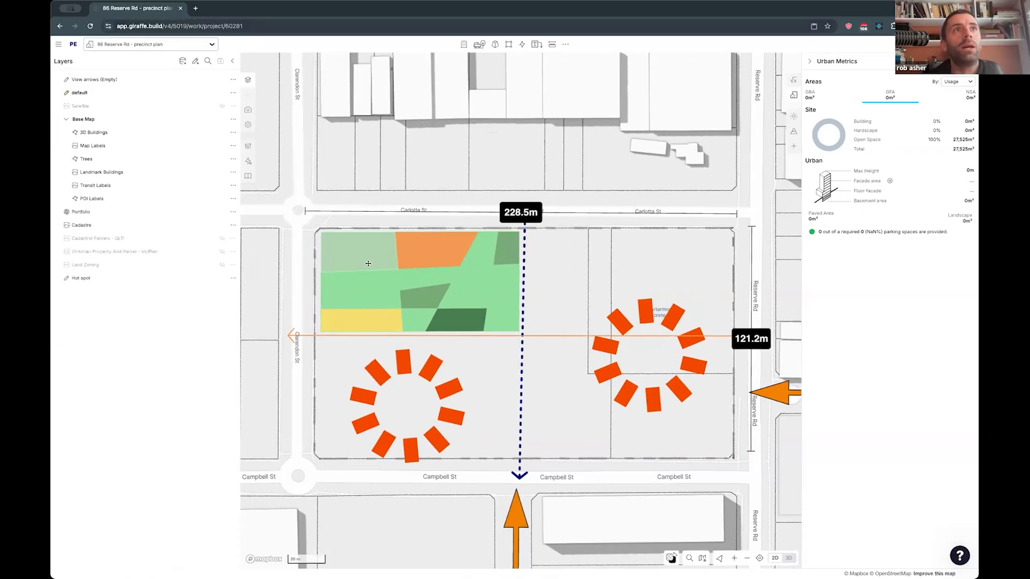
- Pull in the edges of the green pieces around the orange and dark green areas to open white path gaps between them
scroll(349, 253, up, 2)
click(367, 259)
drag(381, 269, 411, 261)
click(381, 281)
click(415, 264)
click(411, 277)
click(459, 293)
click(444, 320)
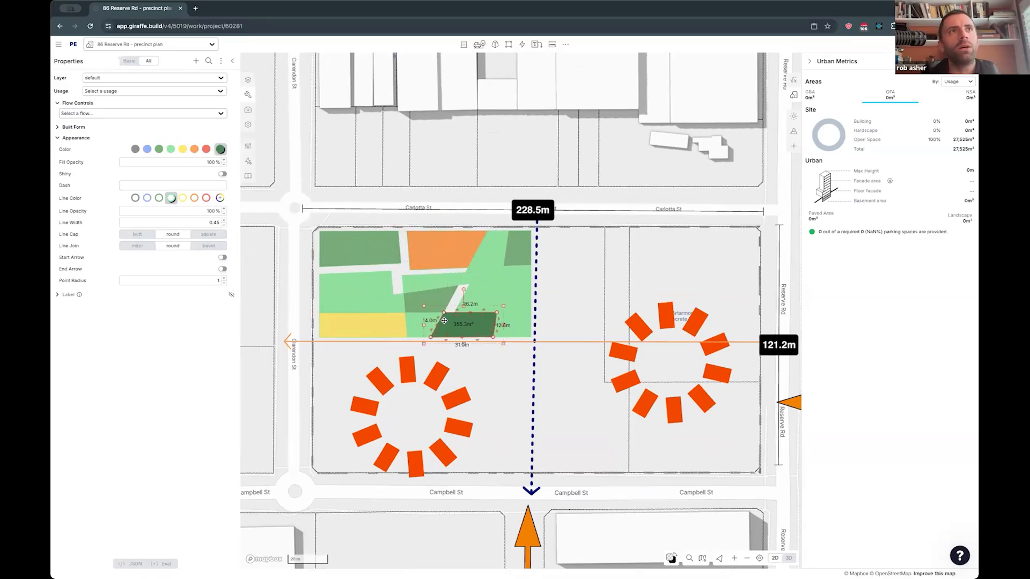
click(474, 266)
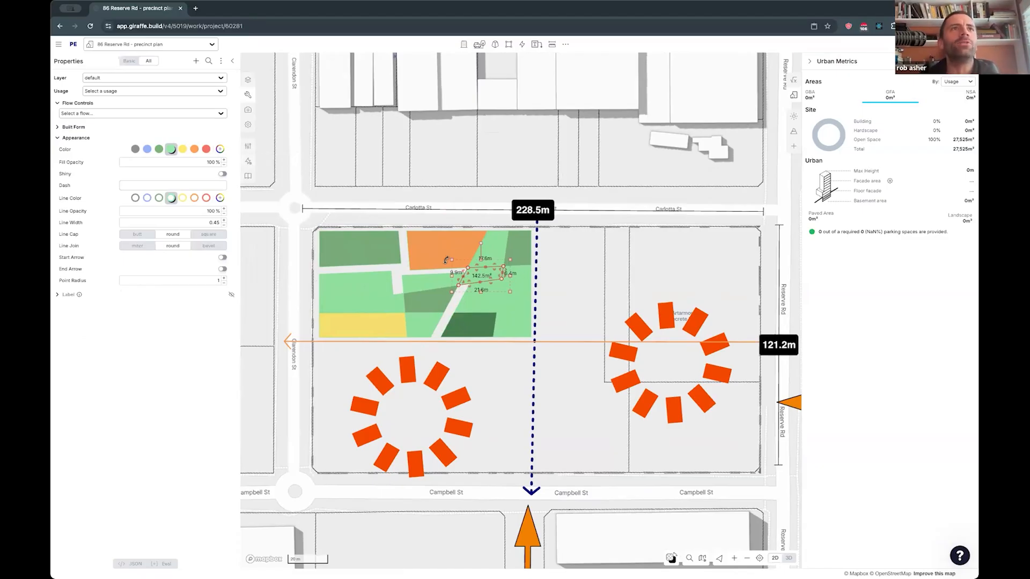
- Recolor the wedge above the yellow piece a darker custom green and shorten it to continue the path gap
click(385, 300)
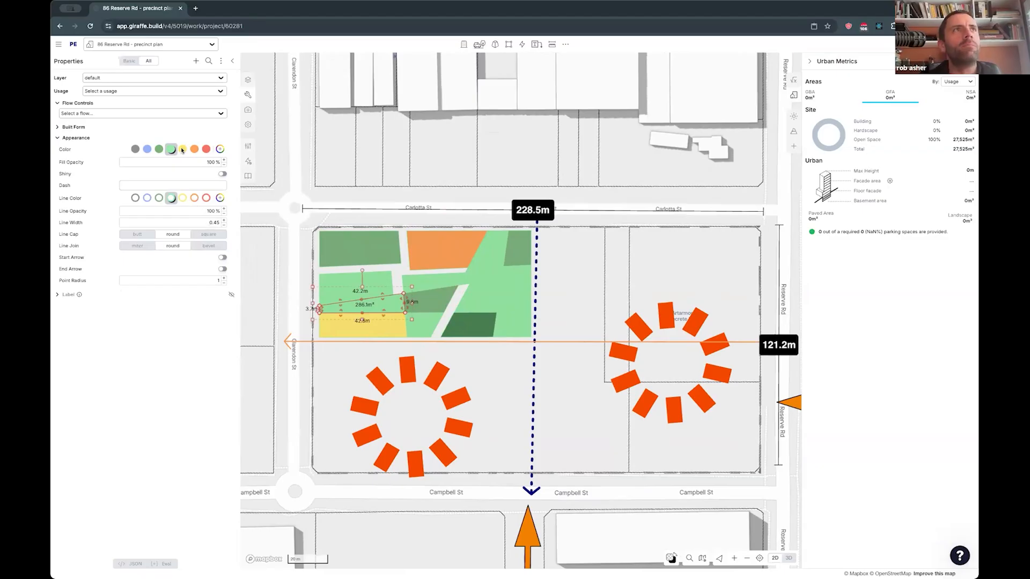
click(220, 150)
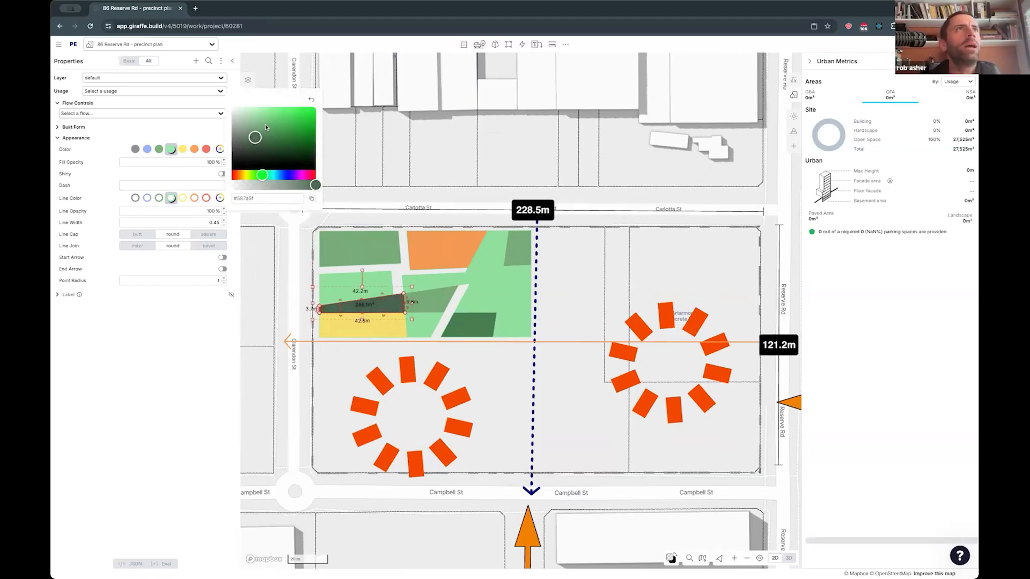
click(143, 133)
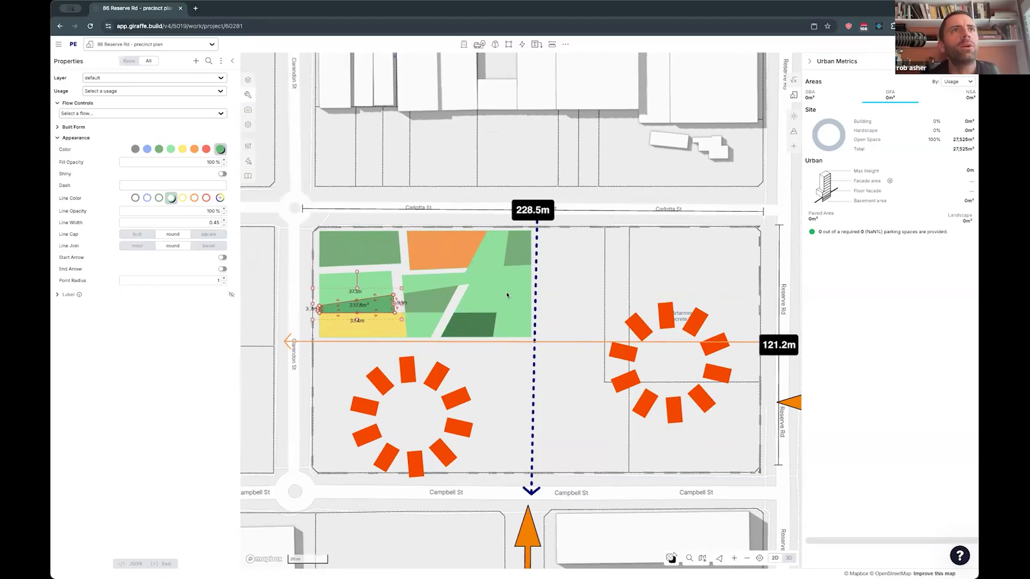
- Recolor the light green piece beside the dashed leader a custom light blue
click(509, 296)
click(219, 150)
drag(259, 175, 241, 174)
drag(263, 144, 277, 183)
click(282, 175)
drag(278, 129, 265, 111)
click(401, 159)
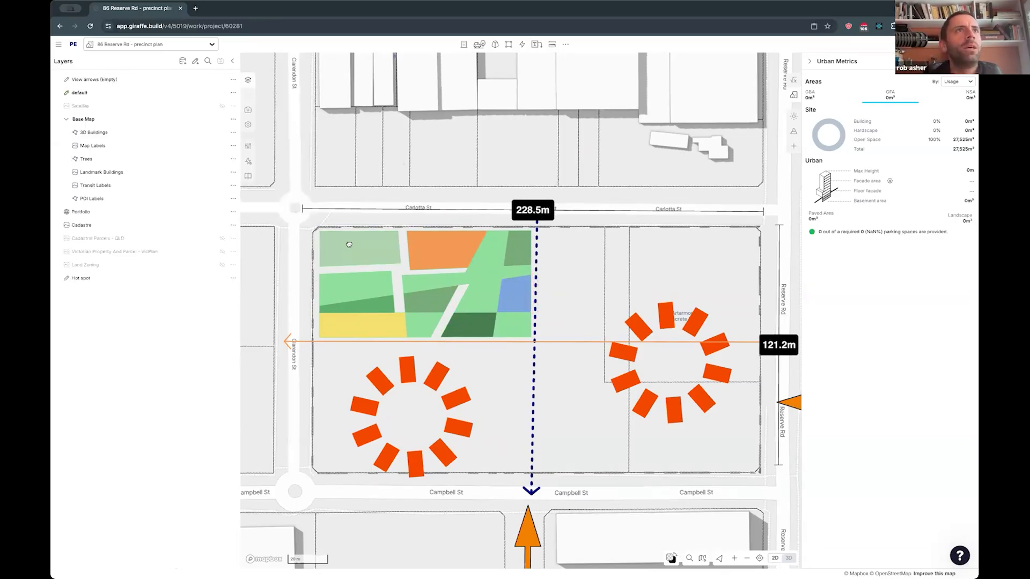
- Turn on the label of the green piece at the Carlotta St and Clarendon St corner and expand its label settings
click(355, 250)
click(232, 294)
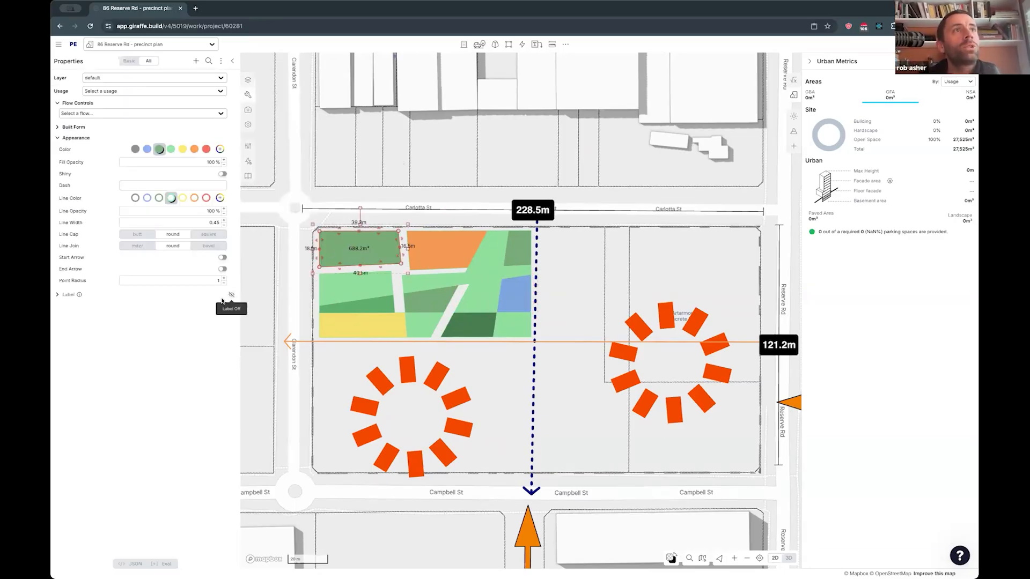
click(69, 295)
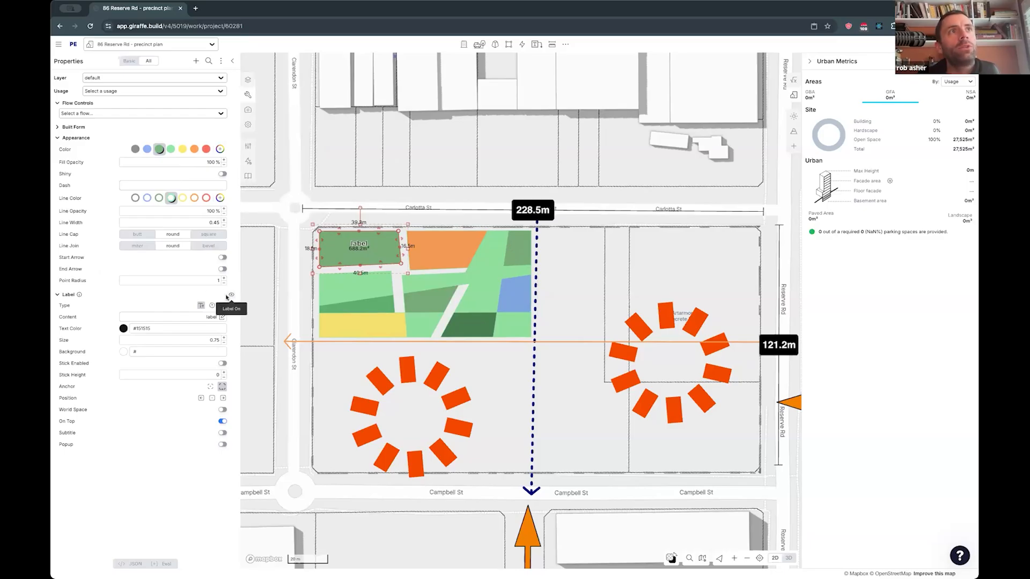
click(199, 316)
- Turn on labels for the yellow, orange and blue pieces together and set their content to "playground"
click(367, 322)
shift+click(447, 256)
shift+click(511, 296)
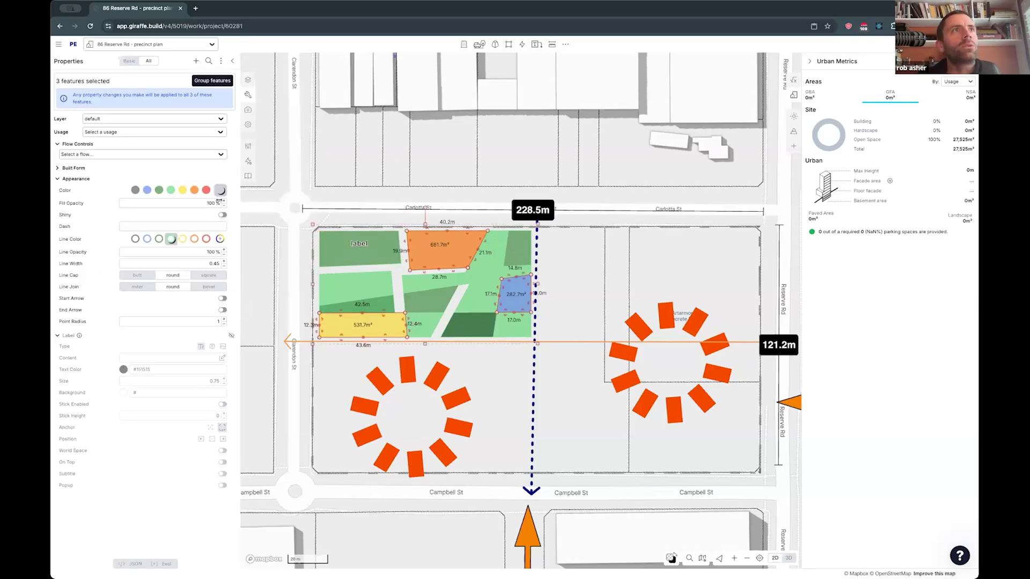
click(231, 335)
click(214, 357)
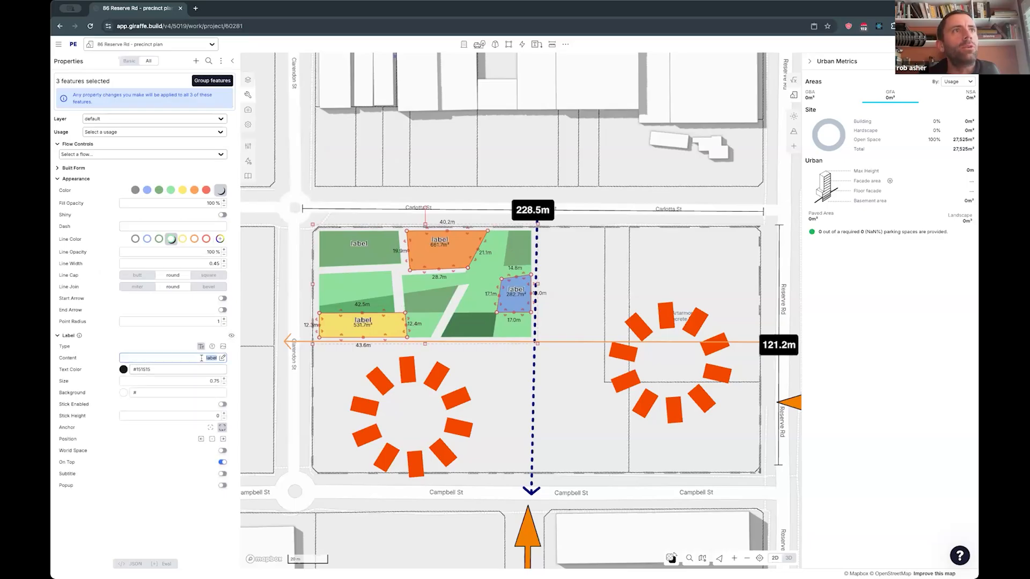
text(playground)
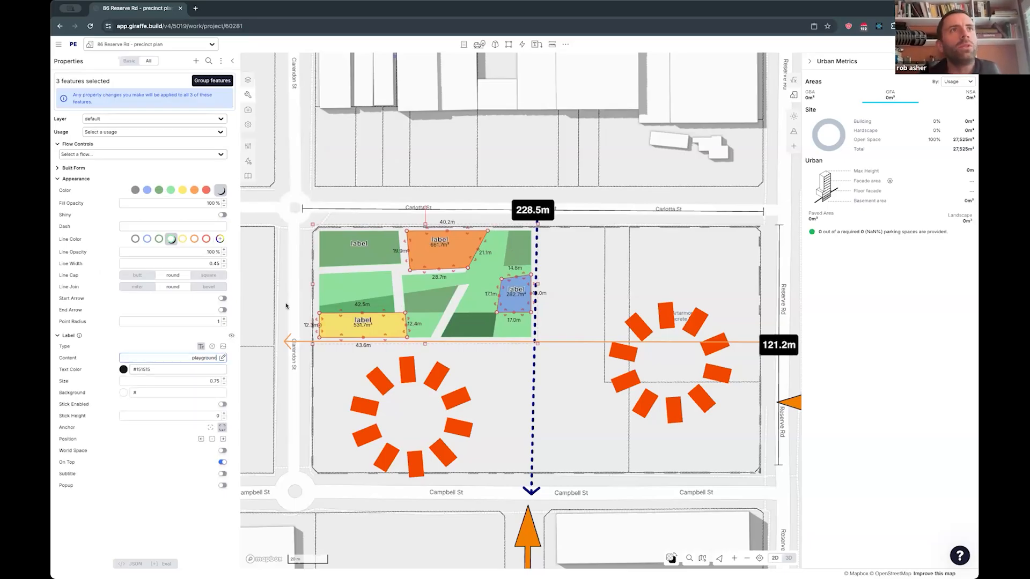
click(290, 321)
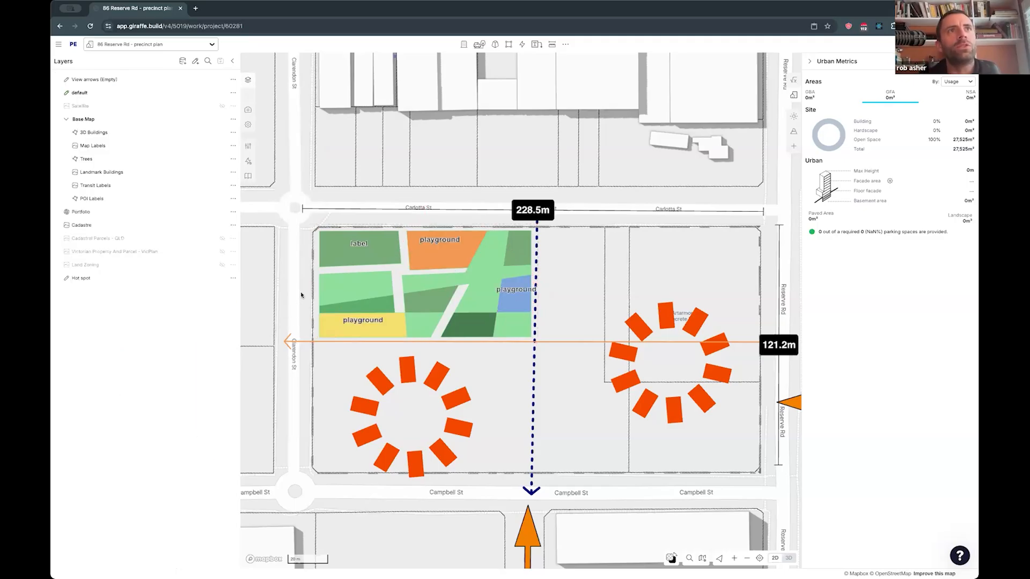
- Turn off the label of the green piece at the Carlotta St and Clarendon St corner
click(324, 255)
click(231, 295)
click(68, 294)
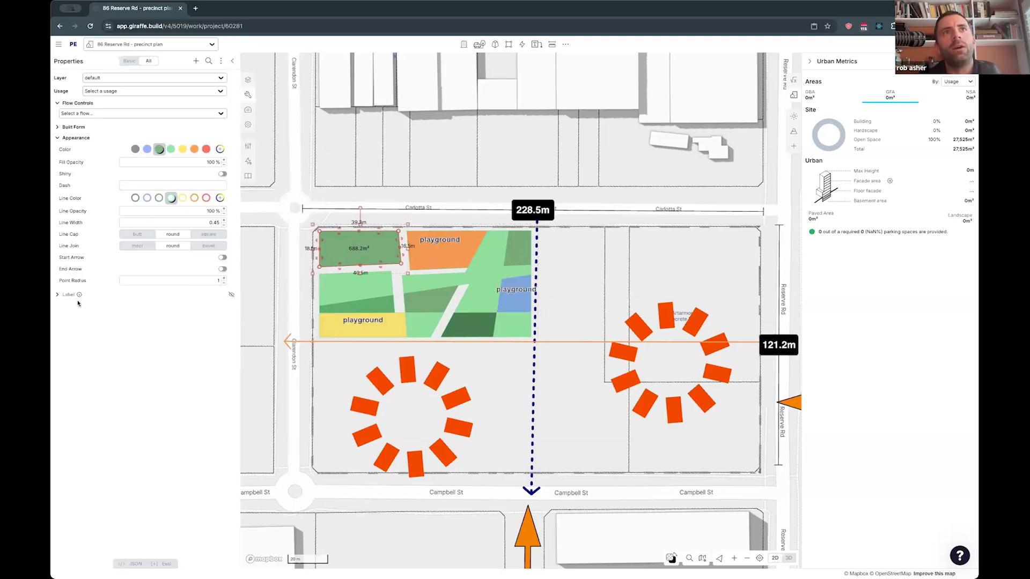
- Pull in the edges of the light green pieces around the wedge and beside the yellow piece to widen the path gaps
click(346, 289)
scroll(374, 308, up, 1)
scroll(373, 309, up, 2)
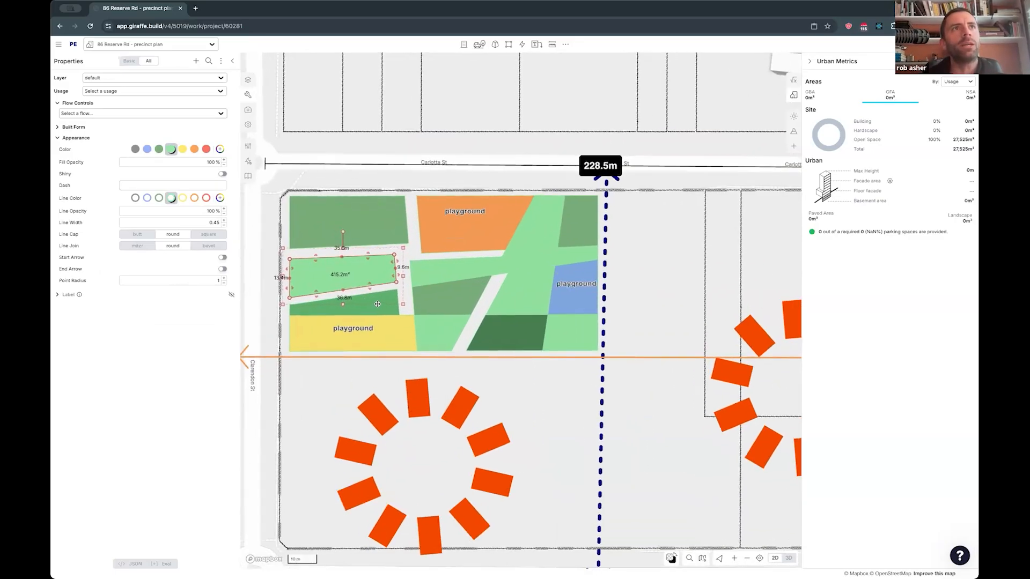
key(Escape)
click(455, 301)
click(440, 333)
drag(416, 333, 423, 334)
- Change the orange piece's text label content to "bbq"
click(467, 239)
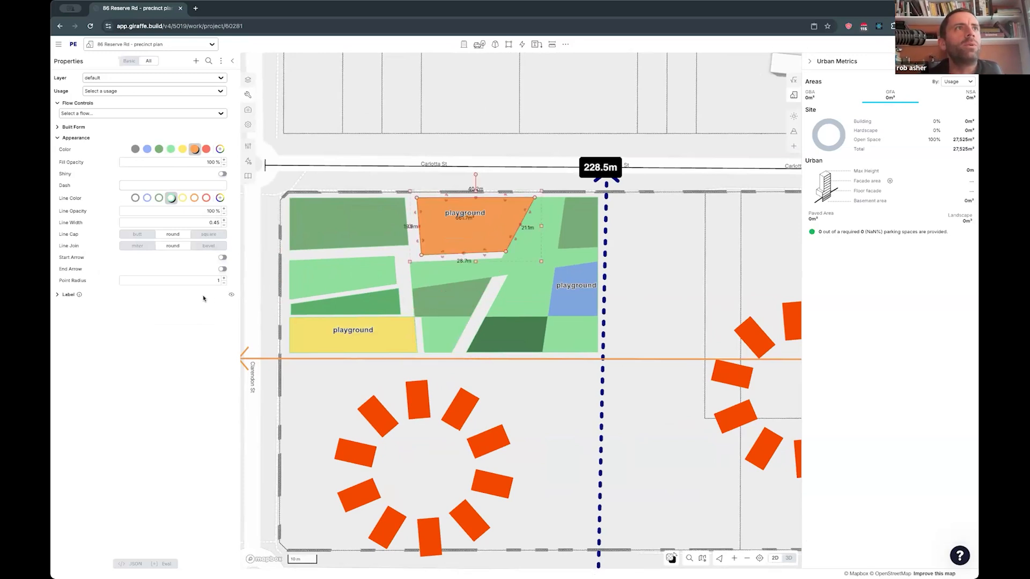
click(66, 293)
double_click(195, 316)
text(bb)
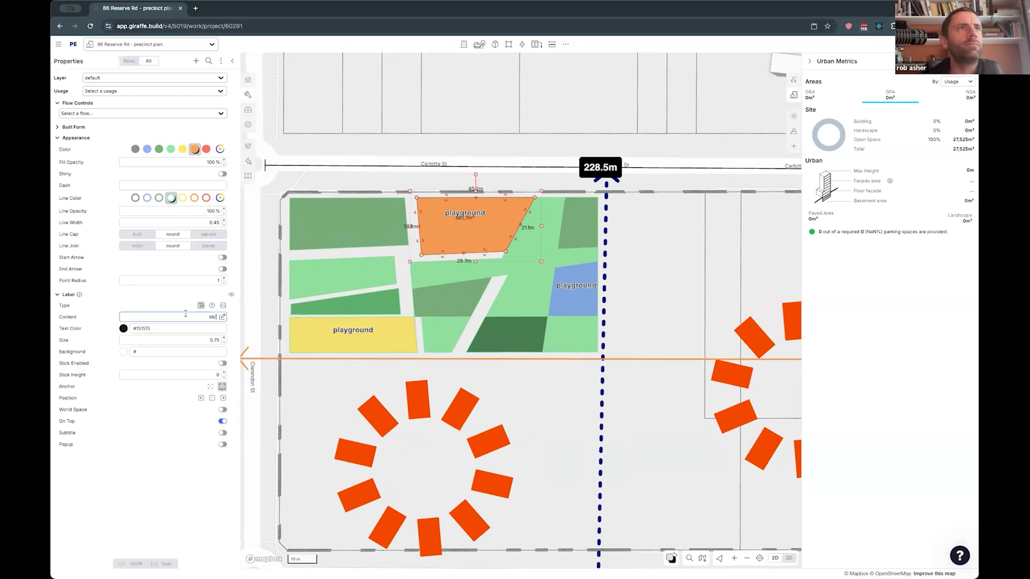
text(q)
click(202, 307)
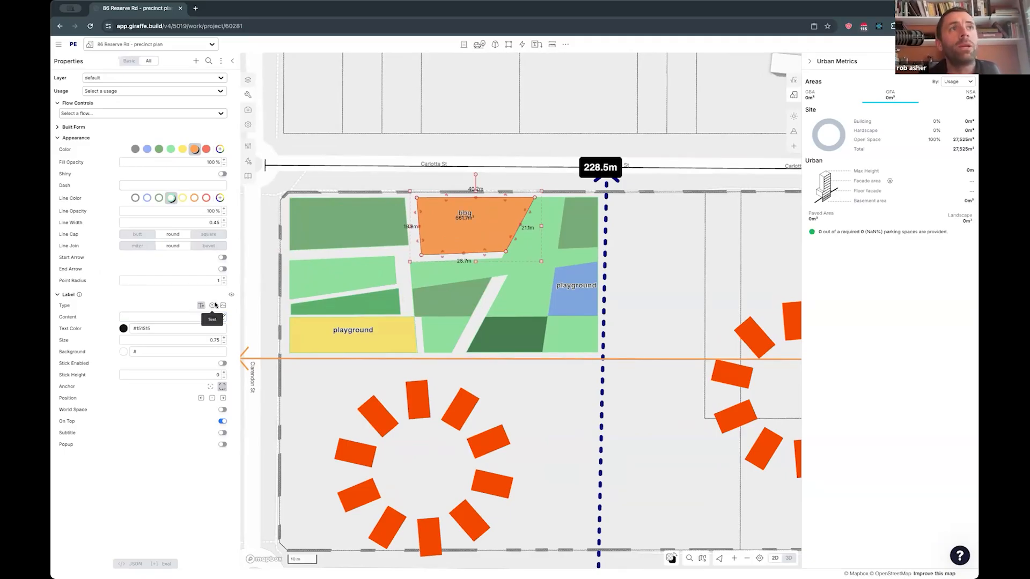
- Pull in the orange piece's slanted edge and try the icon and badge styles for its label
drag(514, 237, 509, 237)
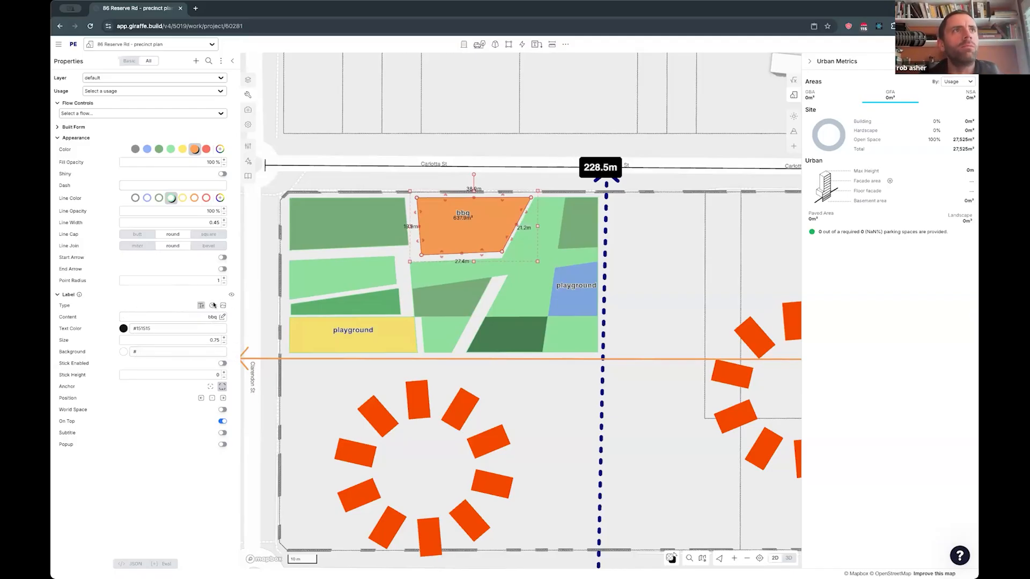
click(223, 306)
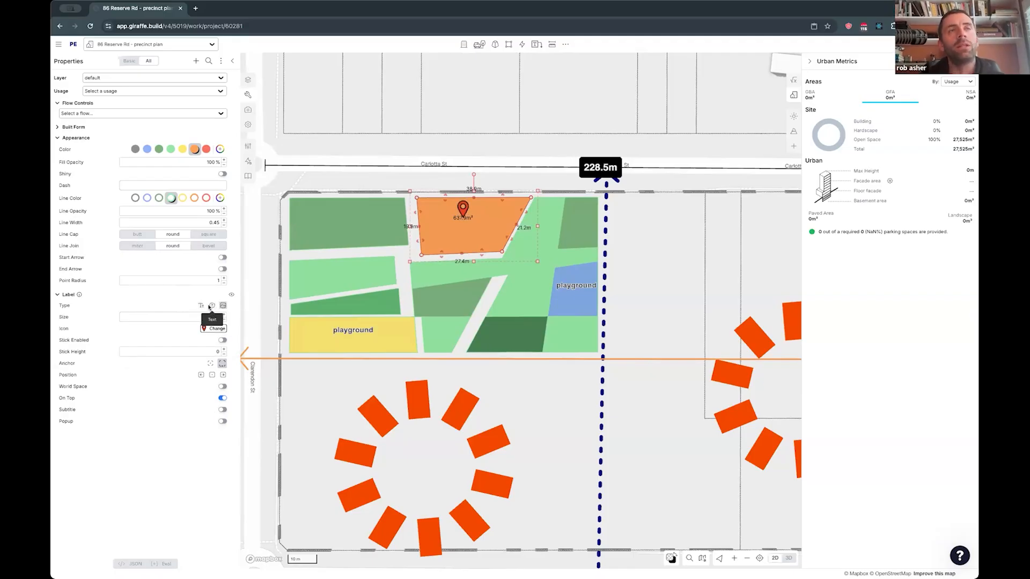
click(206, 305)
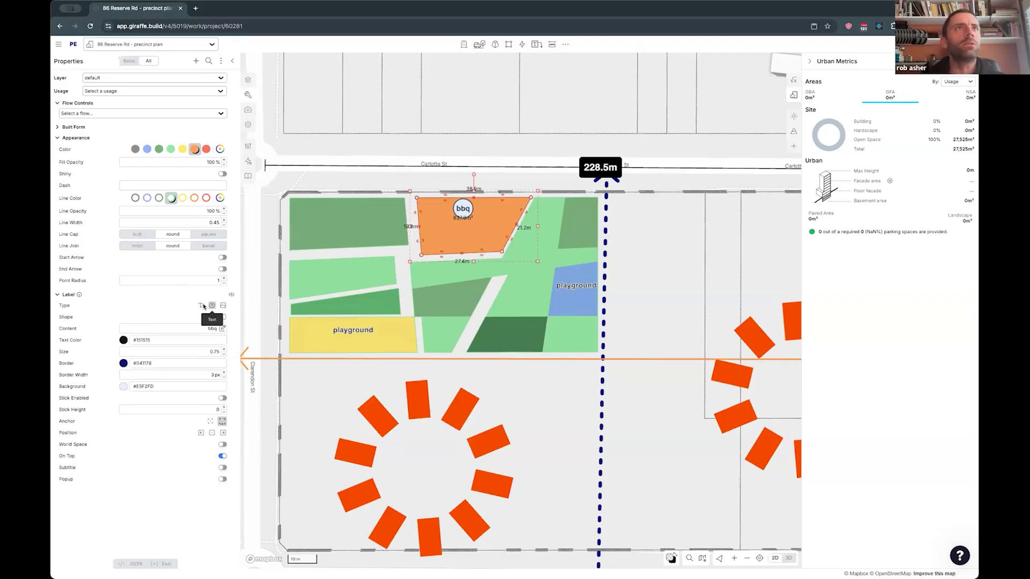
- Pull in the edges of the light green piece beside the blue playground to open path gaps around it
click(524, 278)
drag(551, 280, 544, 279)
drag(531, 314, 530, 306)
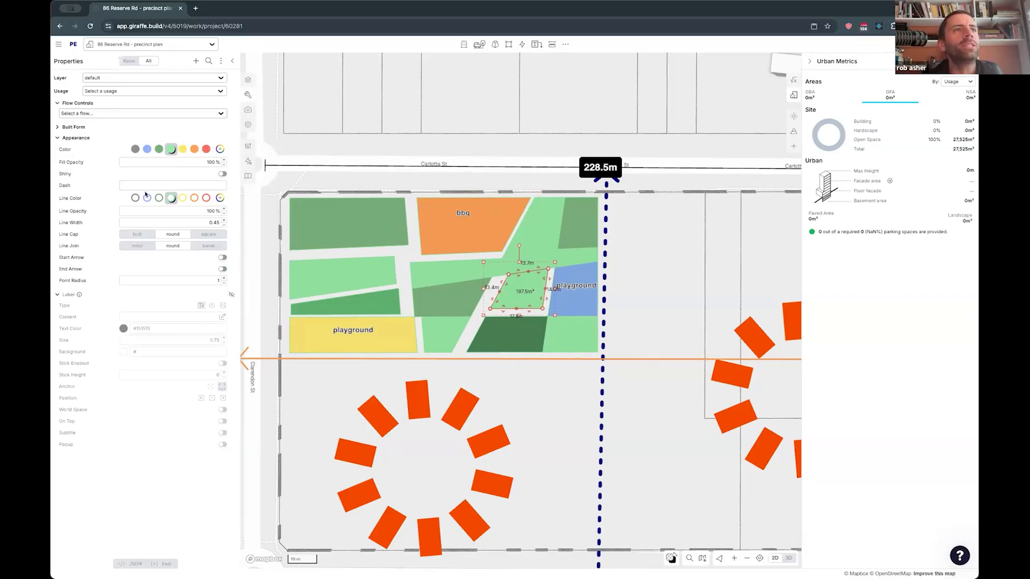
- Examine the selected piece's stored JSON properties, including its stroke color, and its GeoJSON polygon coordinates
click(135, 564)
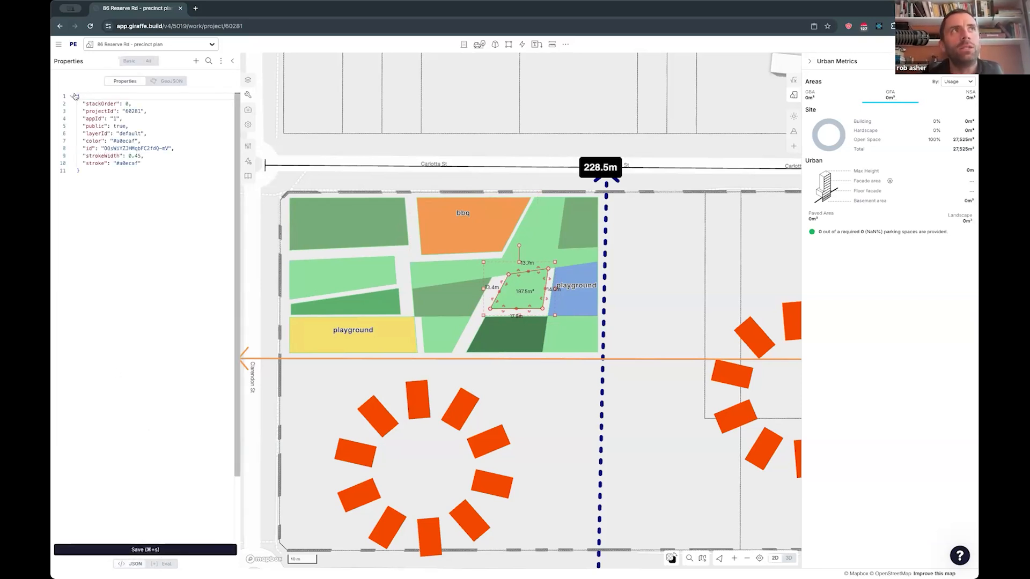
key(super+a)
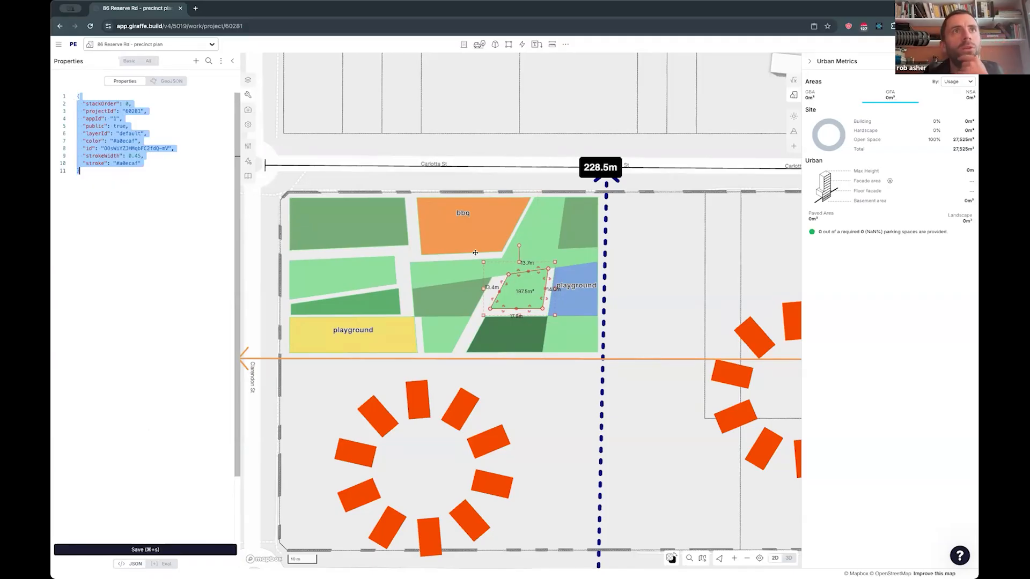
click(89, 144)
drag(102, 155, 135, 163)
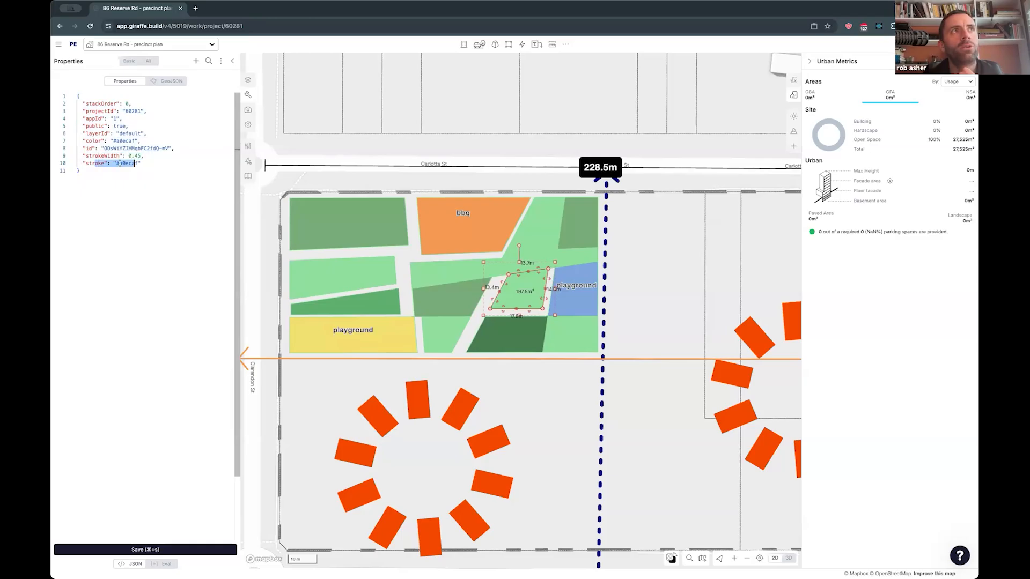
double_click(122, 163)
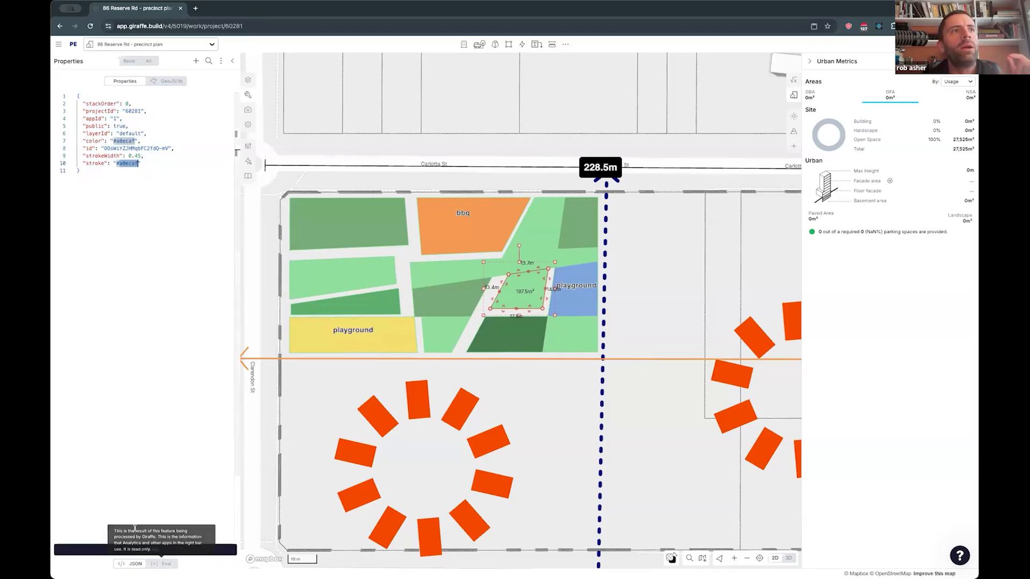
click(157, 81)
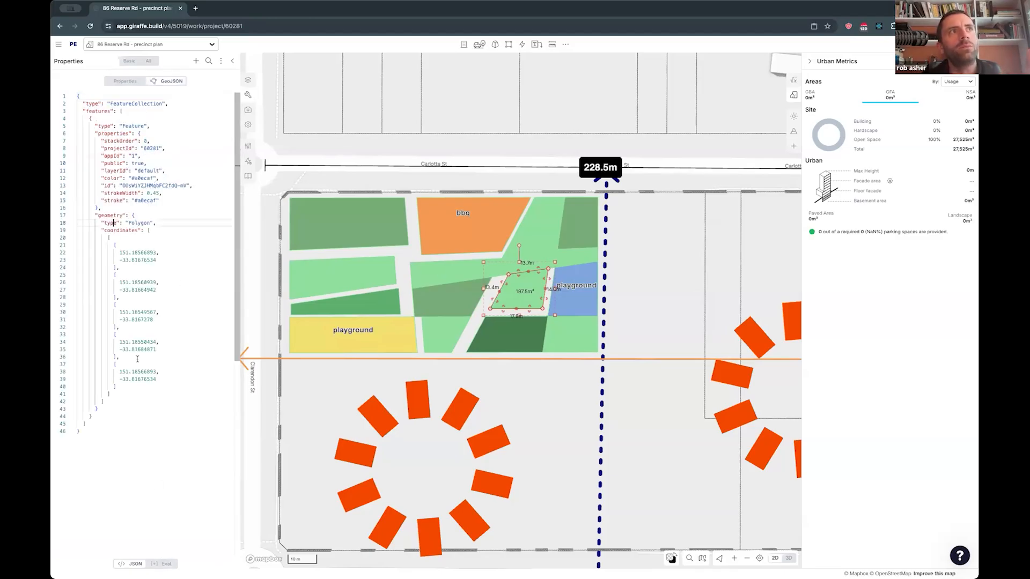
drag(119, 222, 138, 380)
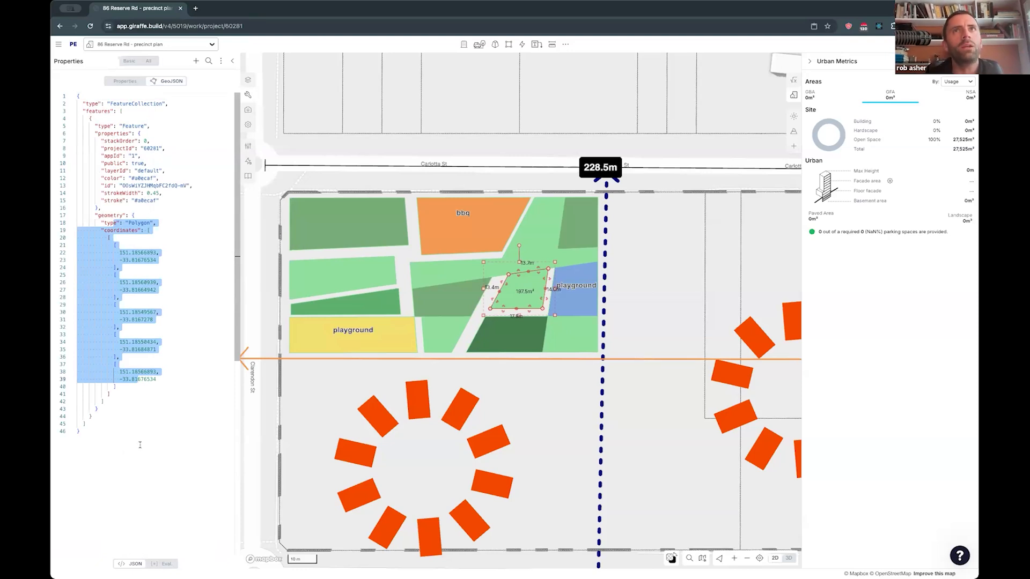
- Examine the piece's evaluated properties and return to its regular property form
click(164, 563)
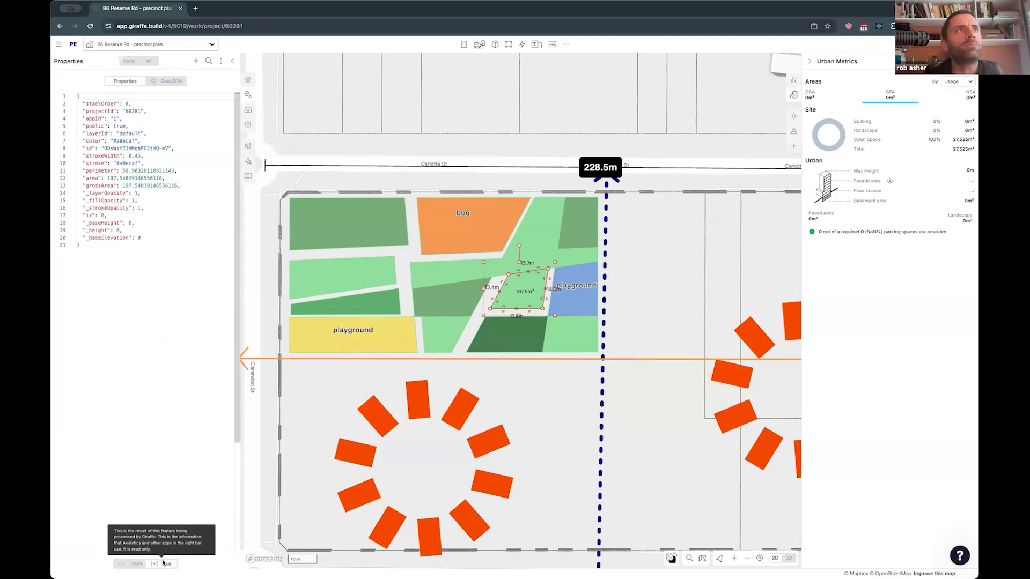
click(128, 61)
click(150, 62)
click(130, 62)
click(152, 62)
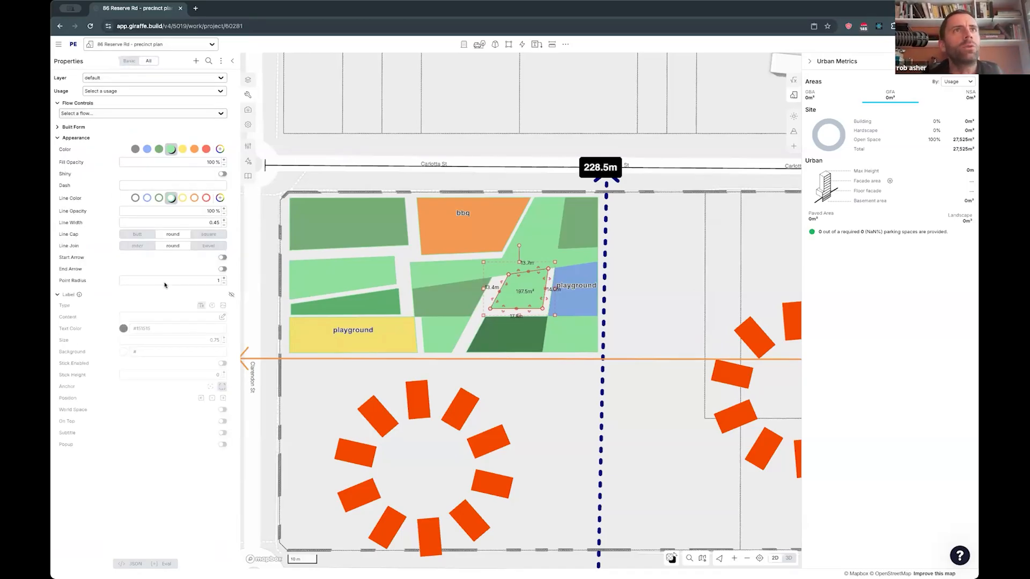
- Reshape the light green piece beside the bbq area by pulling in its lower and side edges to open path gaps
click(517, 261)
drag(500, 261, 506, 263)
click(554, 241)
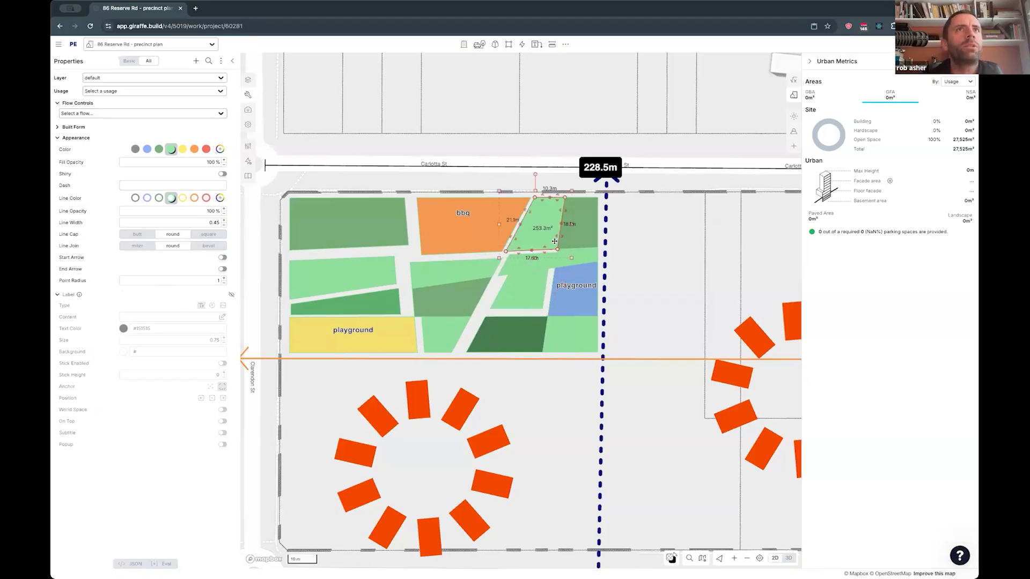
drag(560, 236, 556, 236)
click(639, 345)
drag(639, 345, 610, 286)
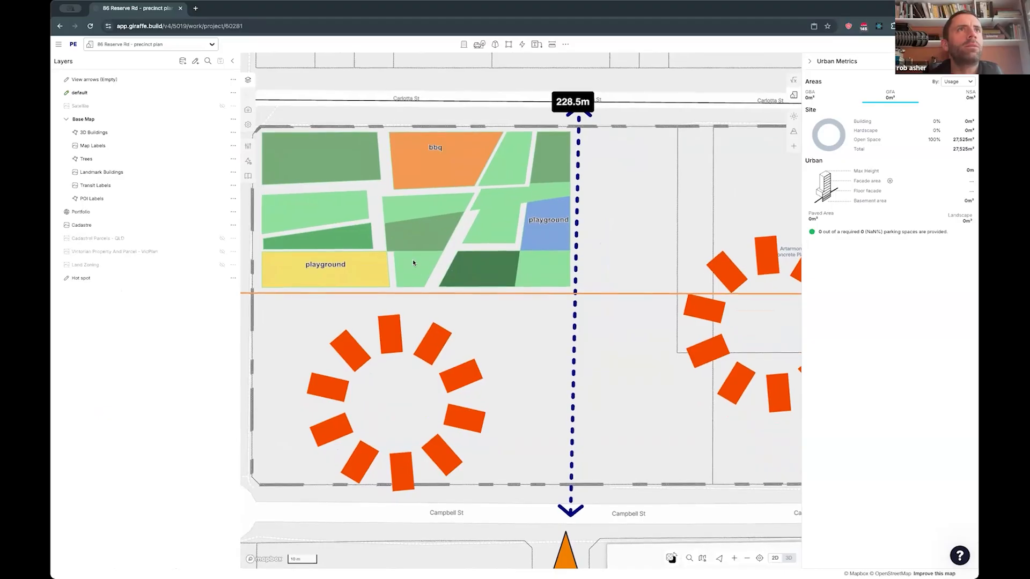
- Adjust the edge of the light green piece below the corner green area to even out the path between them
click(337, 174)
click(355, 200)
drag(356, 200, 357, 198)
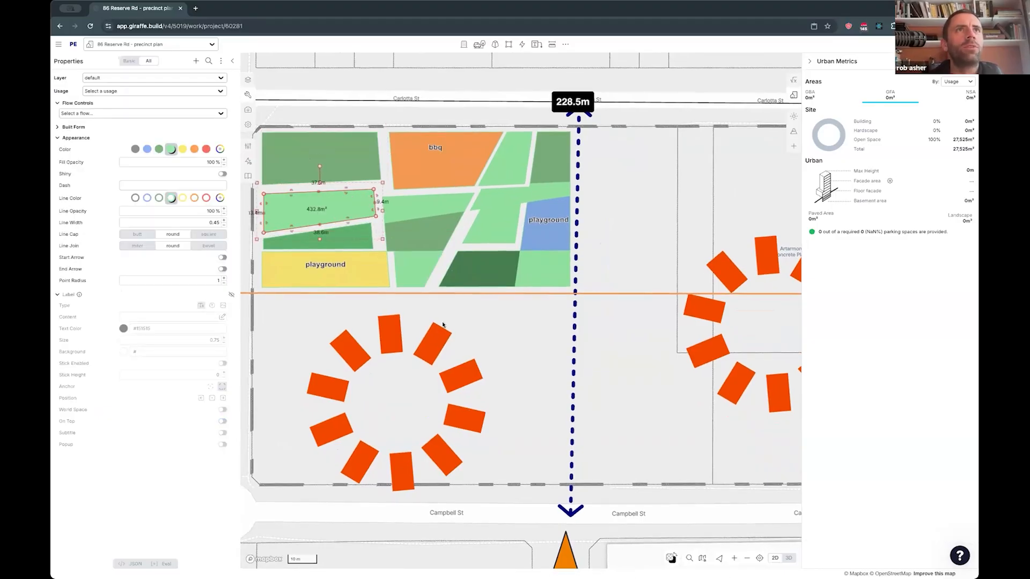
drag(461, 314, 490, 343)
click(506, 345)
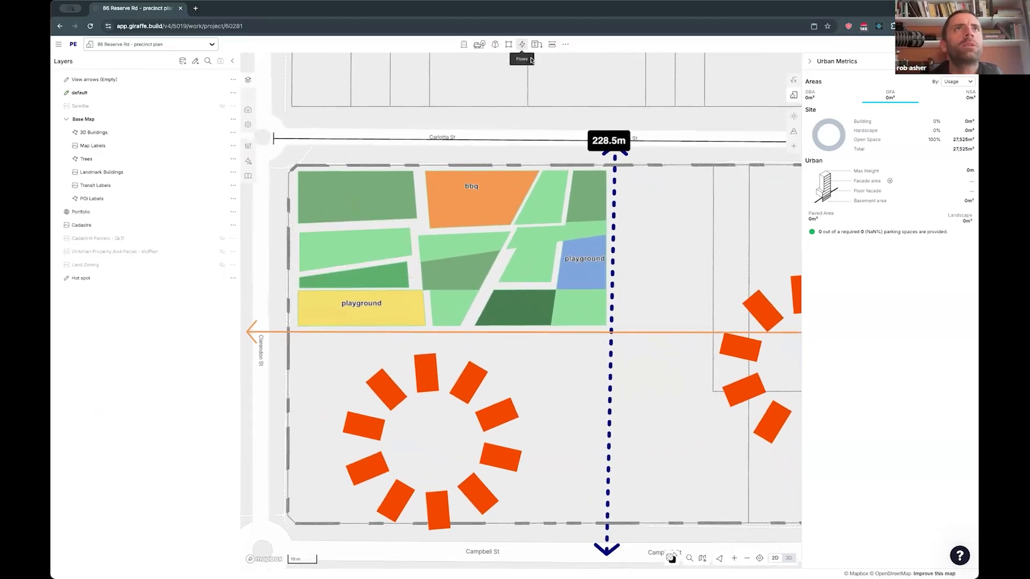
- Draw a major arrow down the path between the corner green area and the bbq, jogging its middle section along the path
click(536, 44)
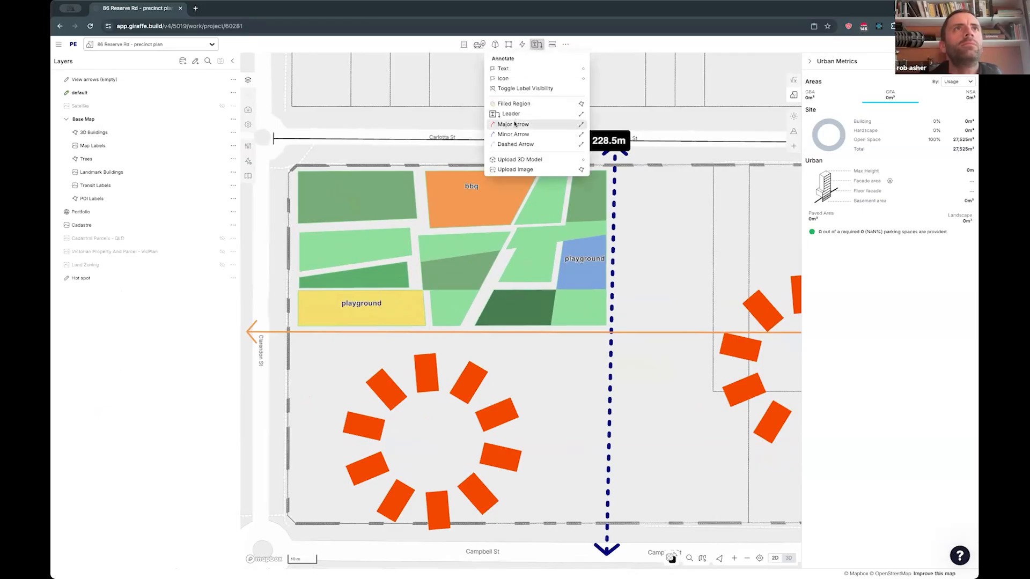
click(515, 124)
click(419, 158)
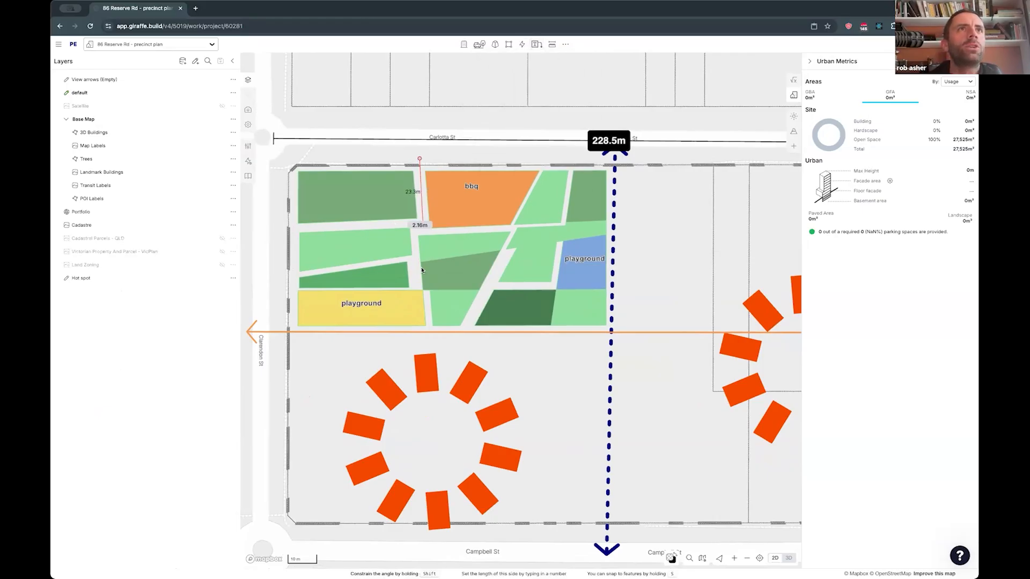
click(421, 224)
drag(421, 225, 434, 328)
double_click(435, 344)
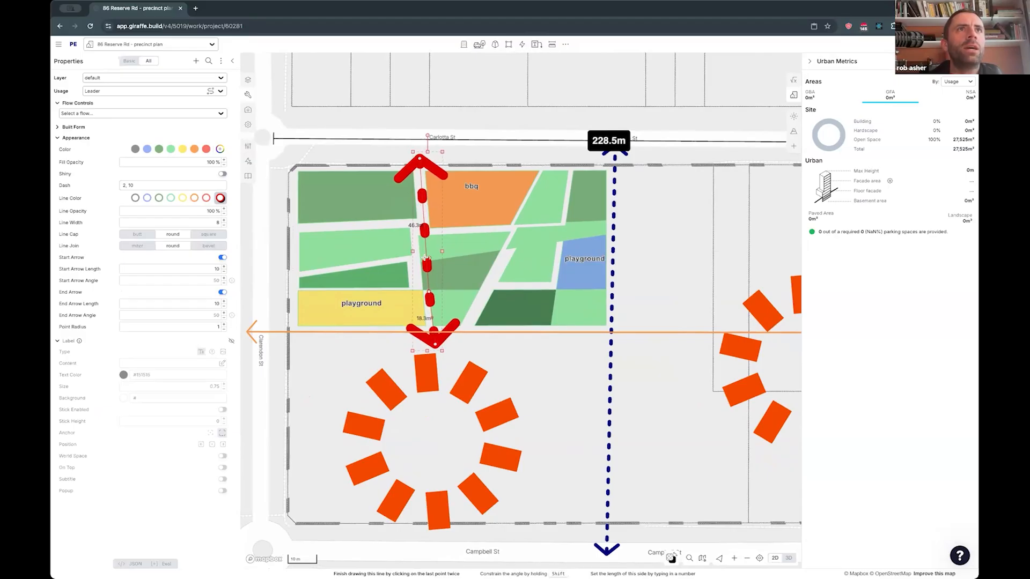
click(423, 225)
drag(425, 242, 413, 243)
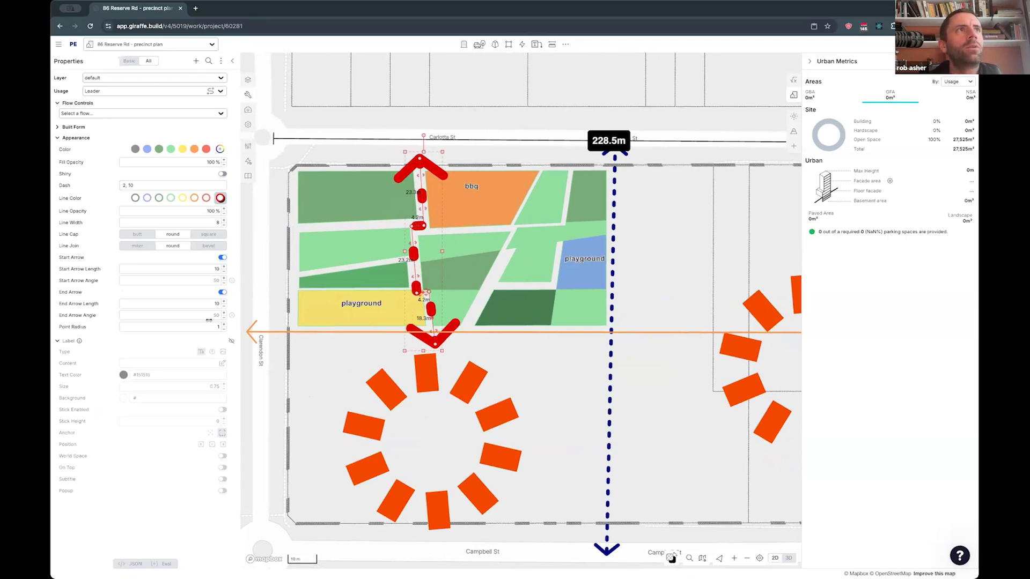
- Set the red arrow's line width to 2.18 and its dash pattern to 1, 4
drag(200, 225, 176, 224)
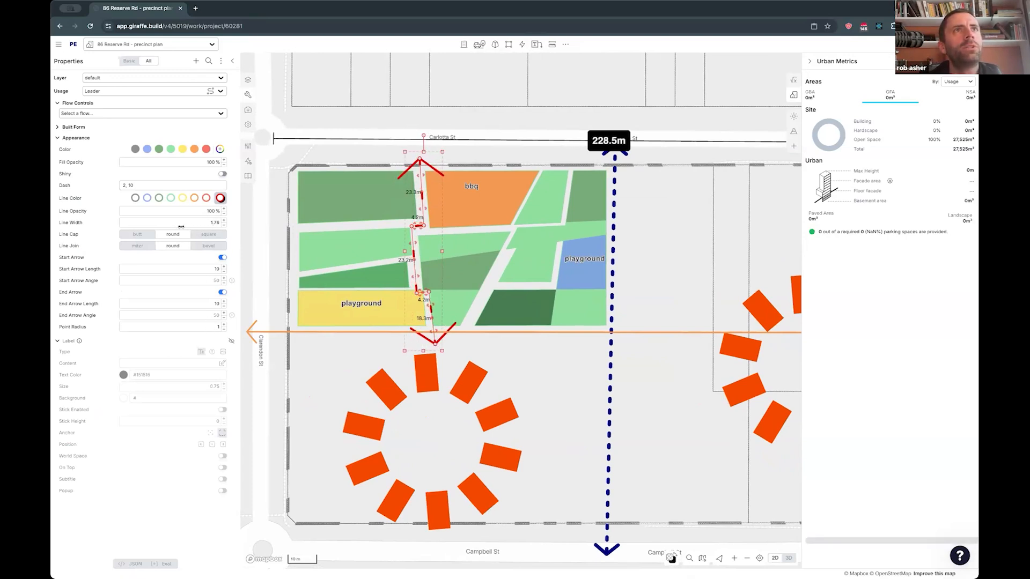
click(165, 184)
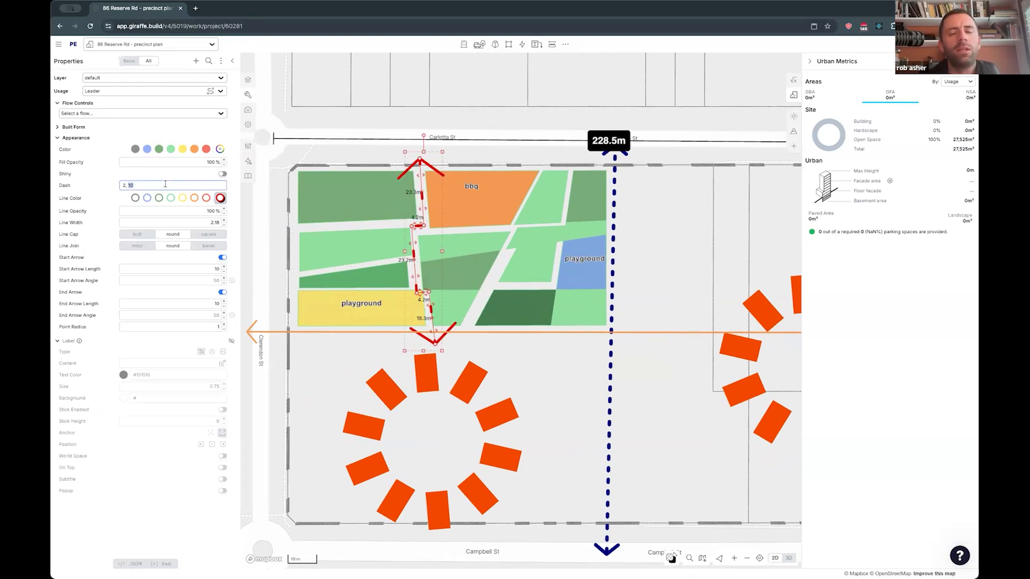
text(4)
key(Left)
key(Left)
key(Left)
key(BackSpace)
text(1)
- Shorten the red arrow's heads to an end arrow length of 2.56 and a start arrow length of 4.12
drag(213, 305, 188, 306)
drag(214, 269, 188, 270)
click(138, 182)
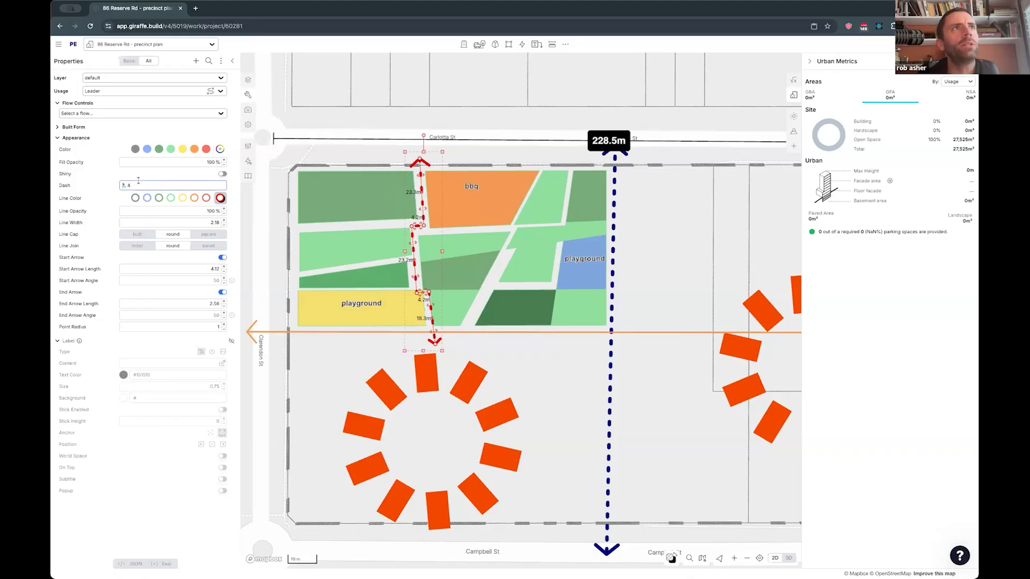
click(94, 179)
click(391, 119)
- Move the focal point hot spot below the landscape areas slightly east and recolor it light orange
scroll(520, 376, down, 5)
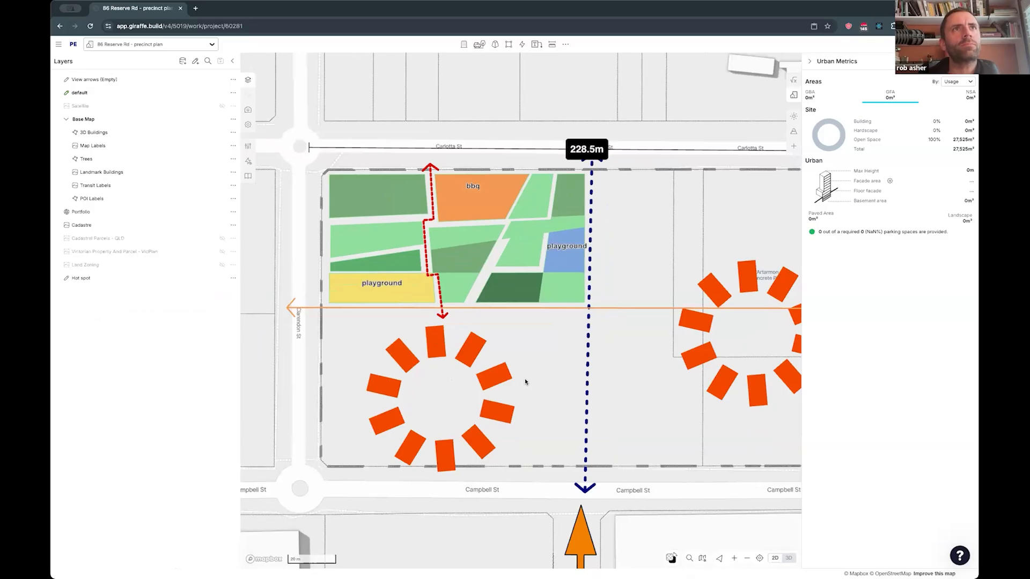
click(467, 332)
drag(436, 372, 458, 369)
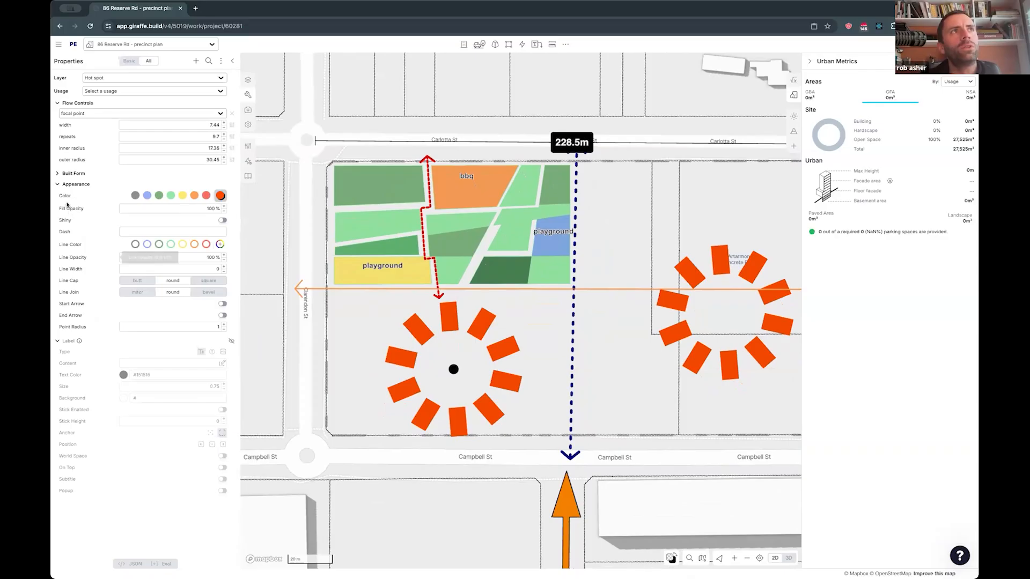
click(169, 196)
click(194, 196)
- Collapse the hot spot's appearance and label properties, keep its flow controls open, and nudge it slightly west
click(75, 185)
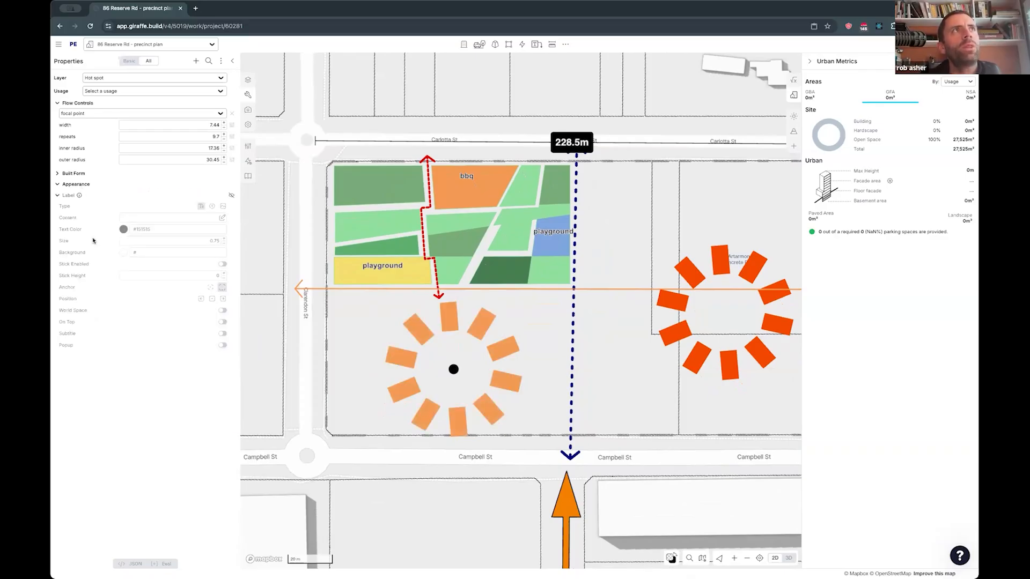
click(76, 103)
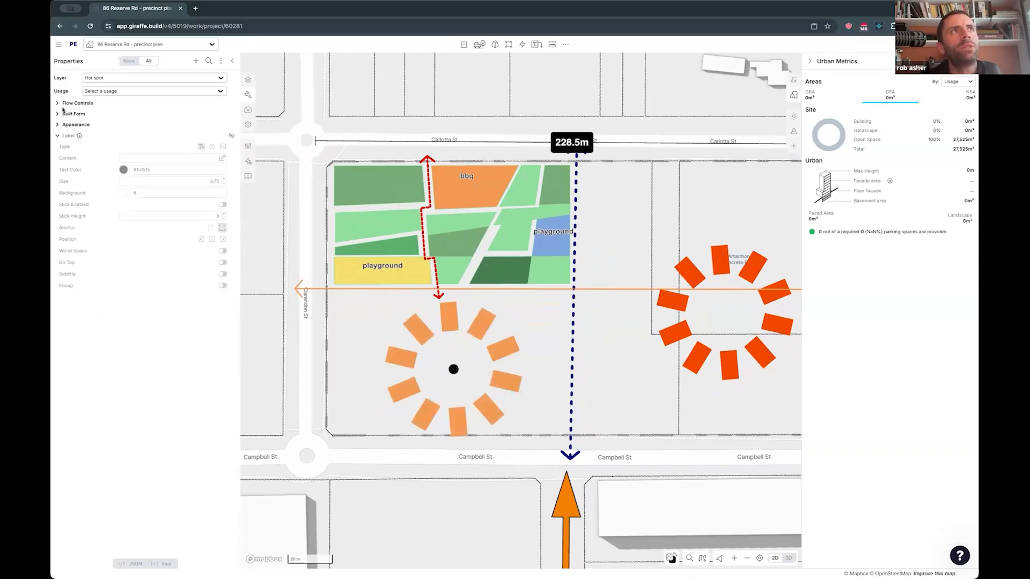
click(69, 136)
click(71, 103)
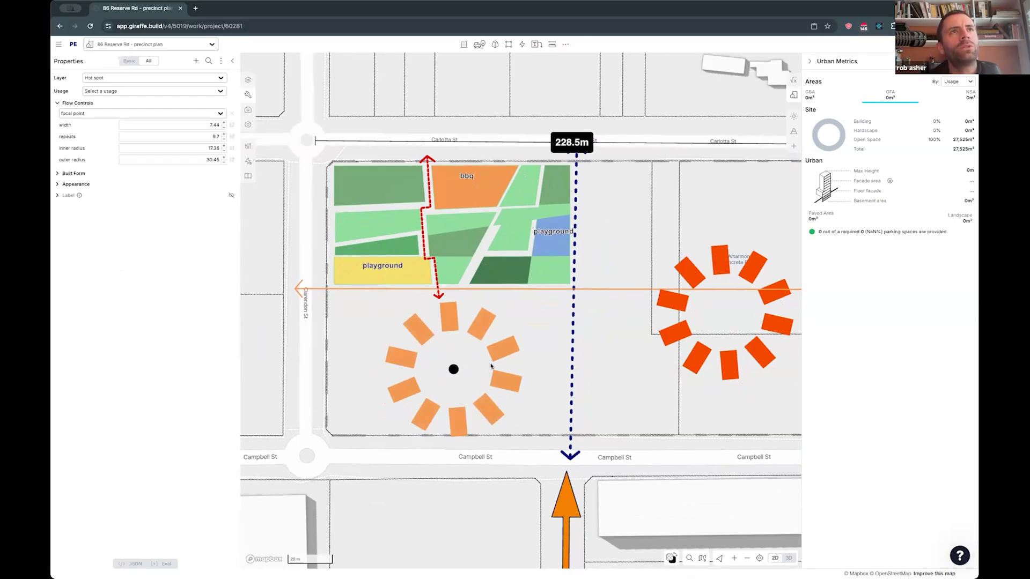
drag(454, 368, 446, 369)
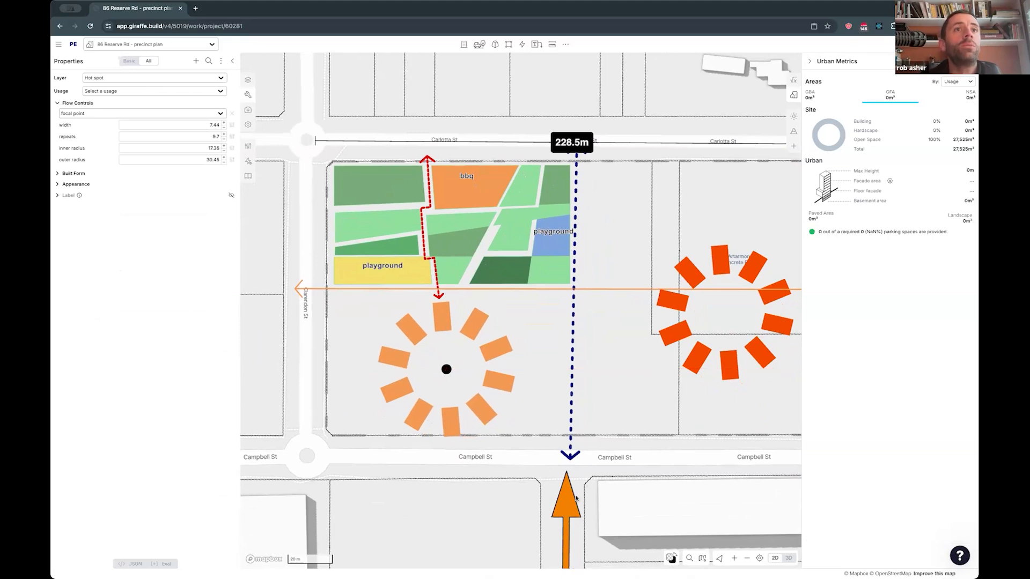
- Set the orange hot spot's width to 6.36, repeats to 12.17, inner radius to 7.29 and outer radius to 25.24, and place it over the landscape areas
click(567, 503)
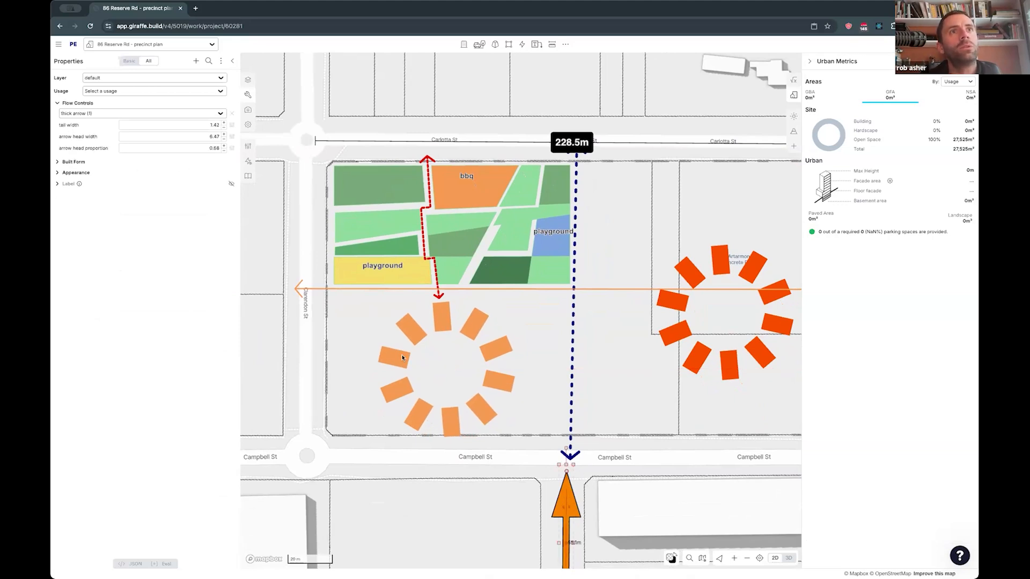
click(480, 417)
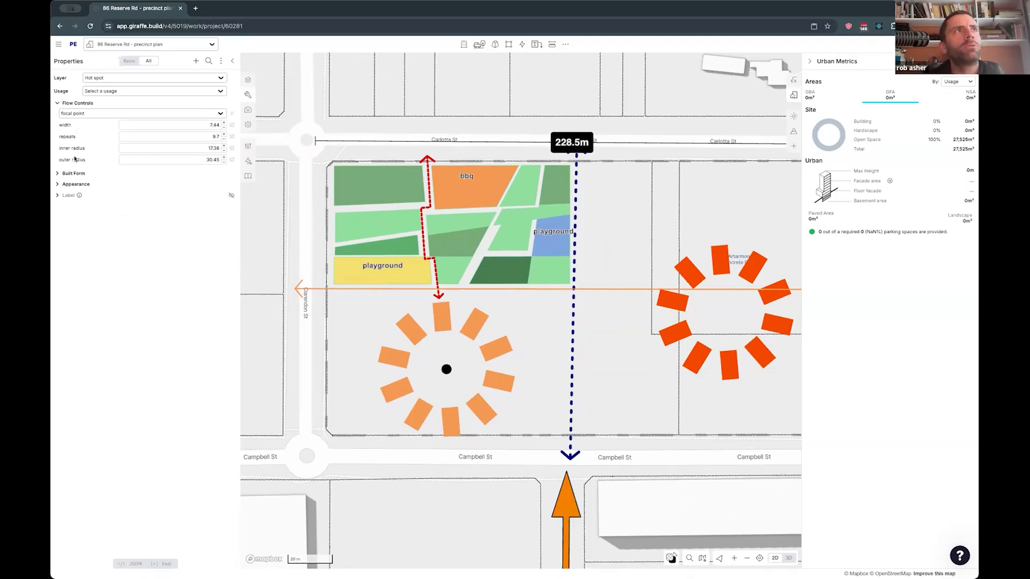
mouse_move(192, 161)
mouse_down()
mouse_move(168, 160)
mouse_move(190, 159)
mouse_move(177, 151)
mouse_move(196, 131)
mouse_move(204, 134)
mouse_move(188, 137)
mouse_move(208, 140)
mouse_move(185, 159)
mouse_up()
drag(447, 368, 441, 222)
scroll(444, 232, down, 2)
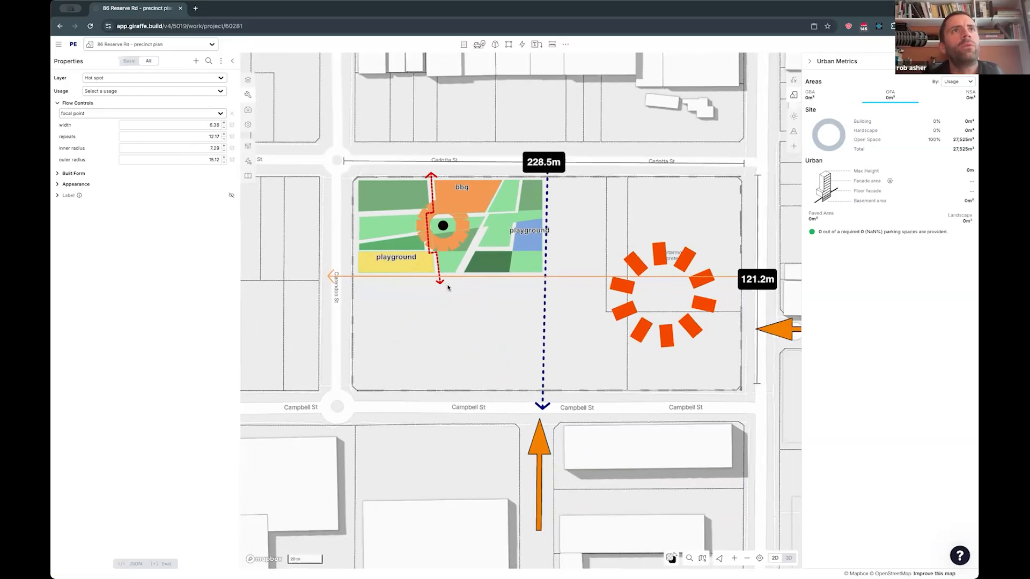
scroll(447, 287, down, 5)
drag(161, 159, 181, 148)
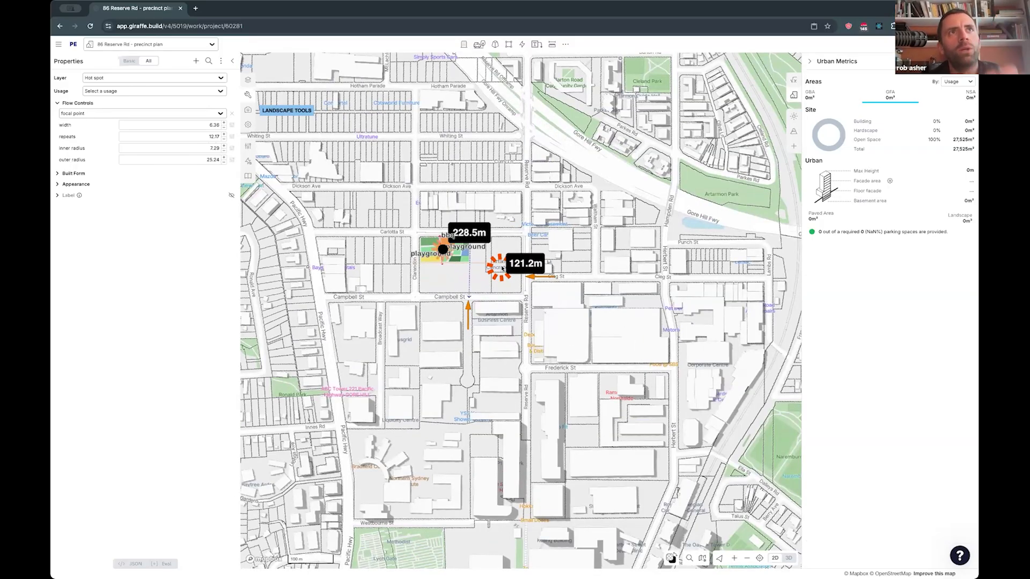
- Set the thick orange arrow south of Campbell St to an arrow head width of 8.05 and a head proportion of 0.57
click(77, 184)
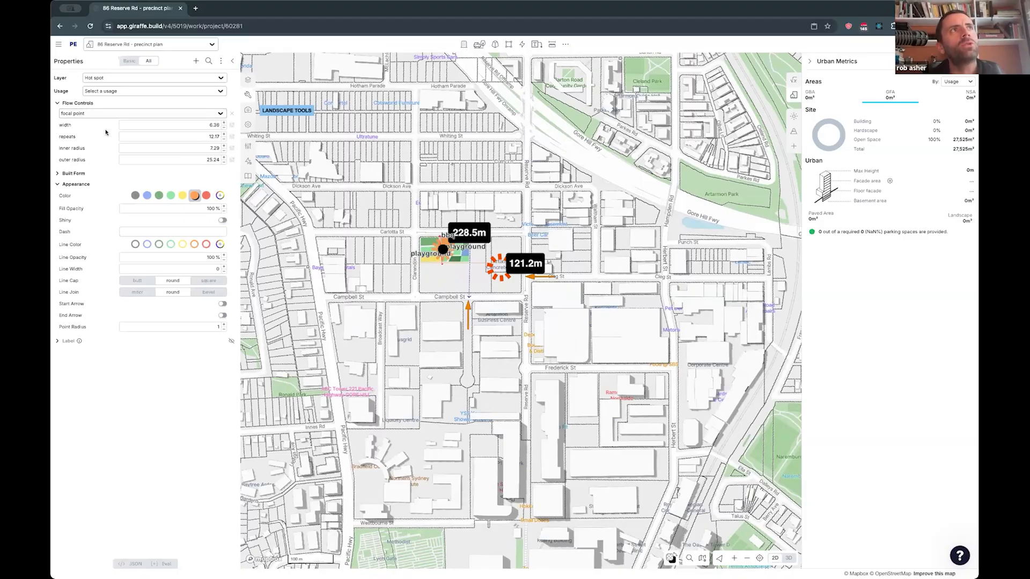
click(467, 306)
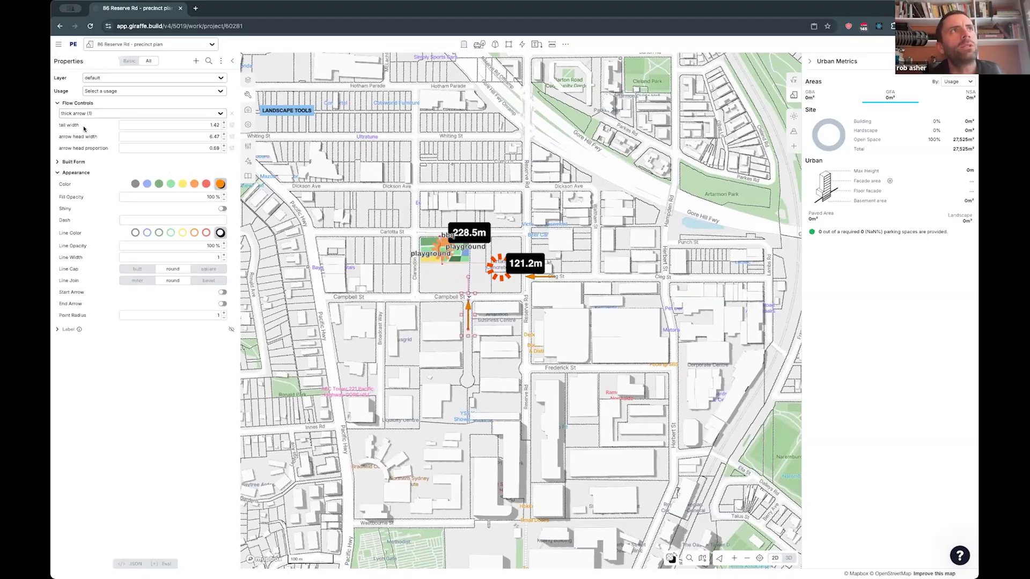
scroll(463, 291, up, 5)
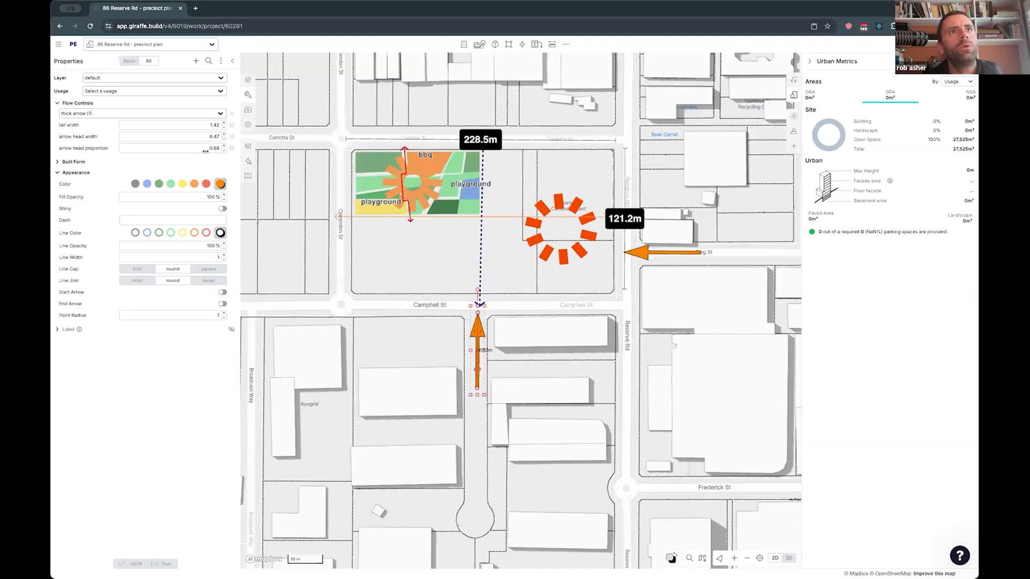
drag(205, 152, 198, 141)
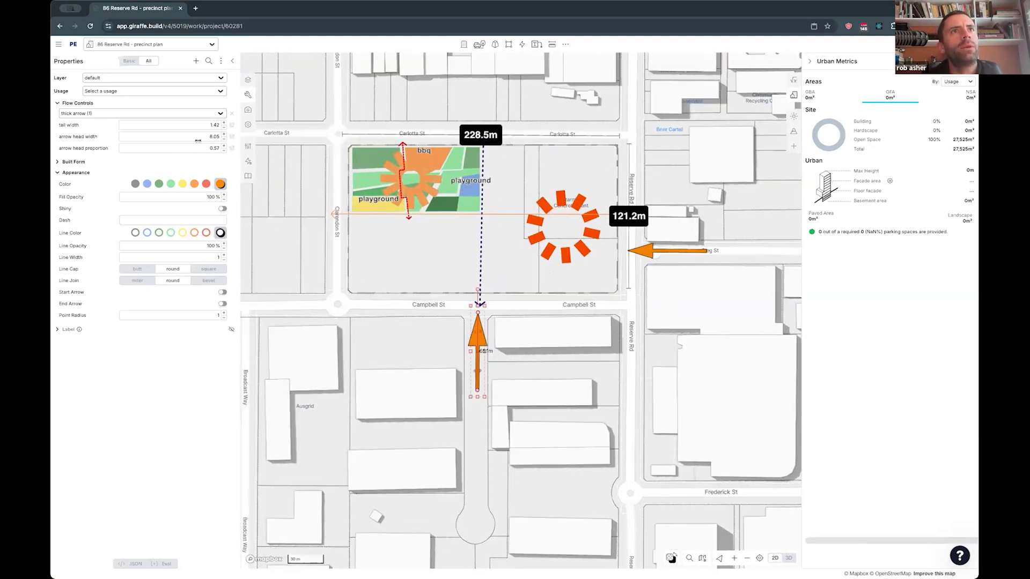
- Pick the orange hot spot from the overlapping shapes in the landscape area and shift it slightly southwest
click(422, 201)
click(411, 183)
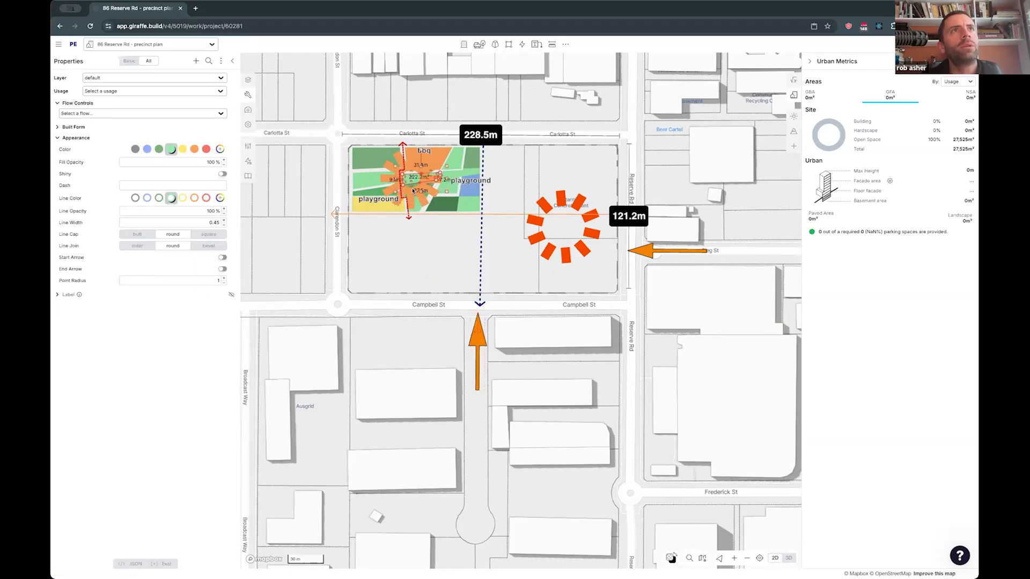
key(Escape)
click(428, 215)
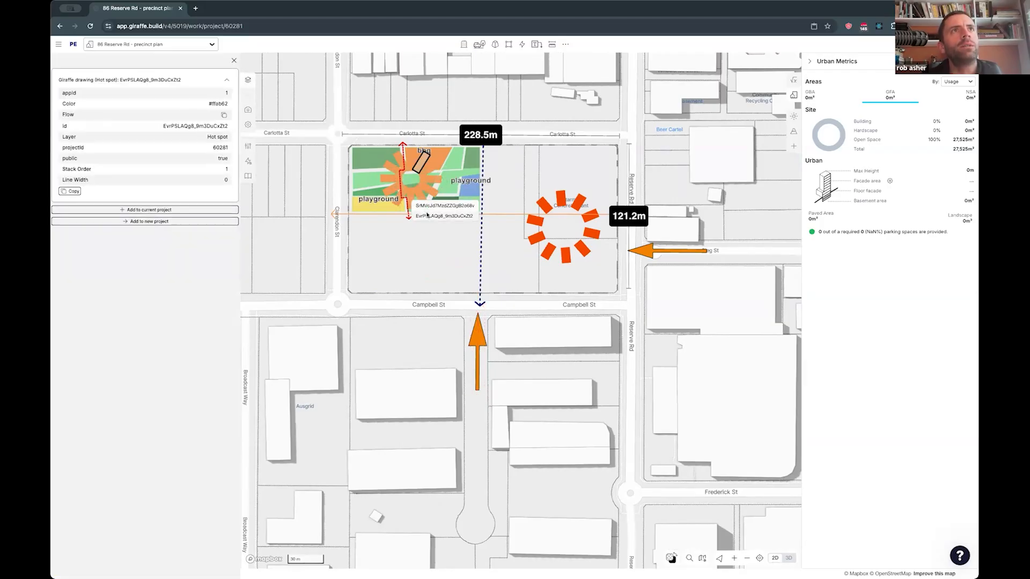
click(427, 214)
key(Escape)
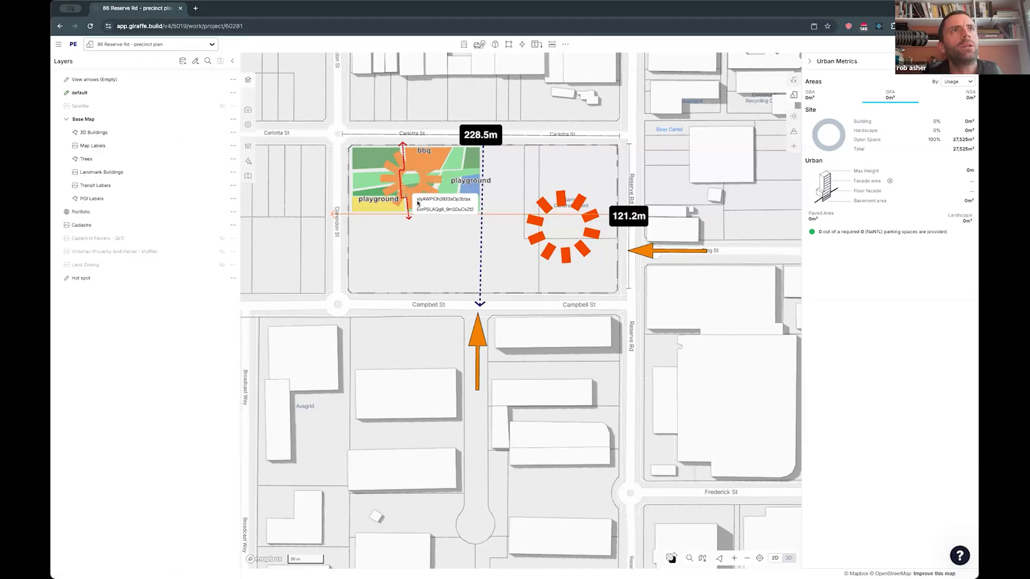
click(418, 203)
drag(411, 179, 409, 185)
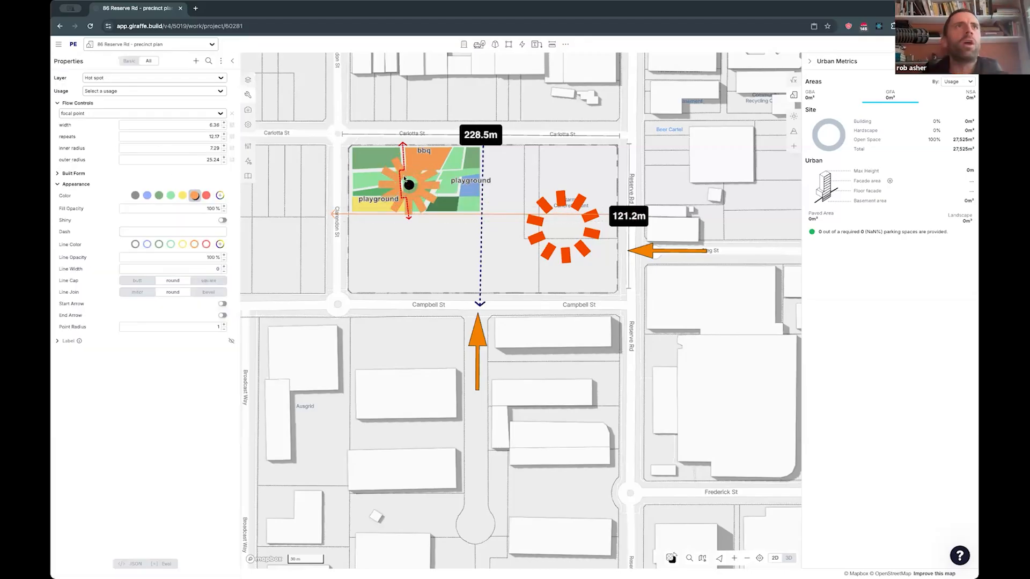
- Examine which landscape pieces can be picked through the orange hot spot with X-ray selection
scroll(404, 179, up, 3)
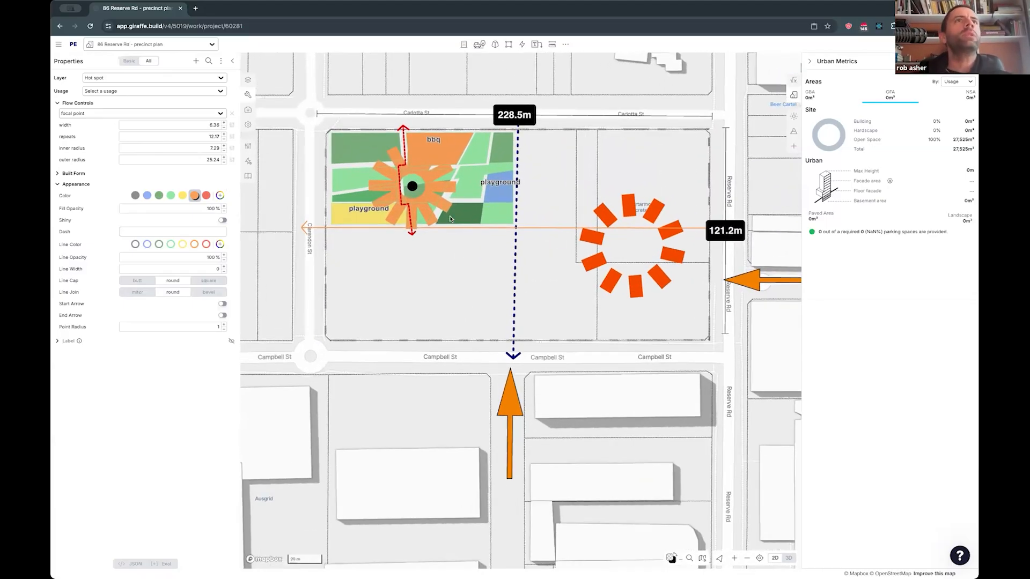
click(446, 248)
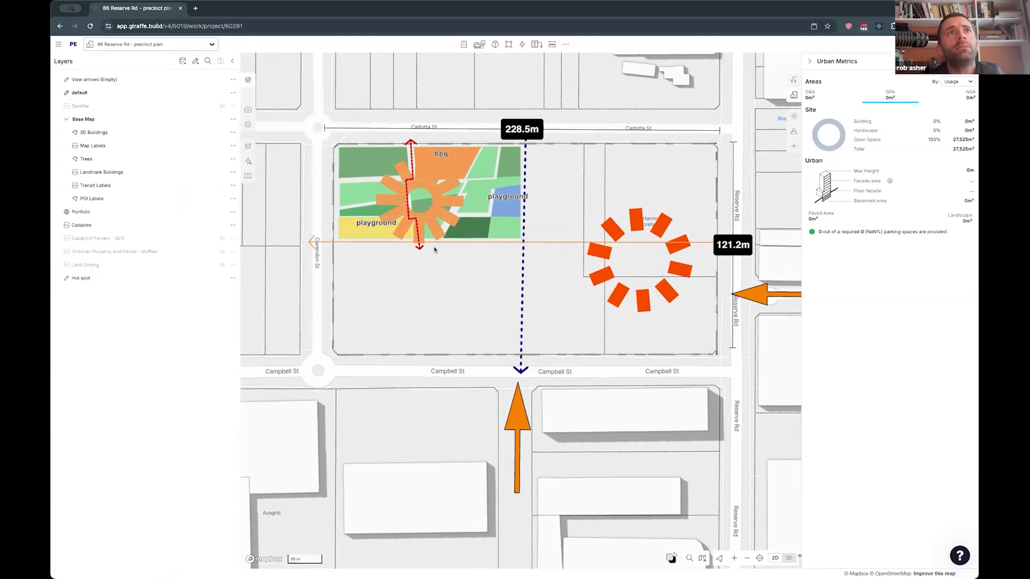
drag(437, 255, 441, 263)
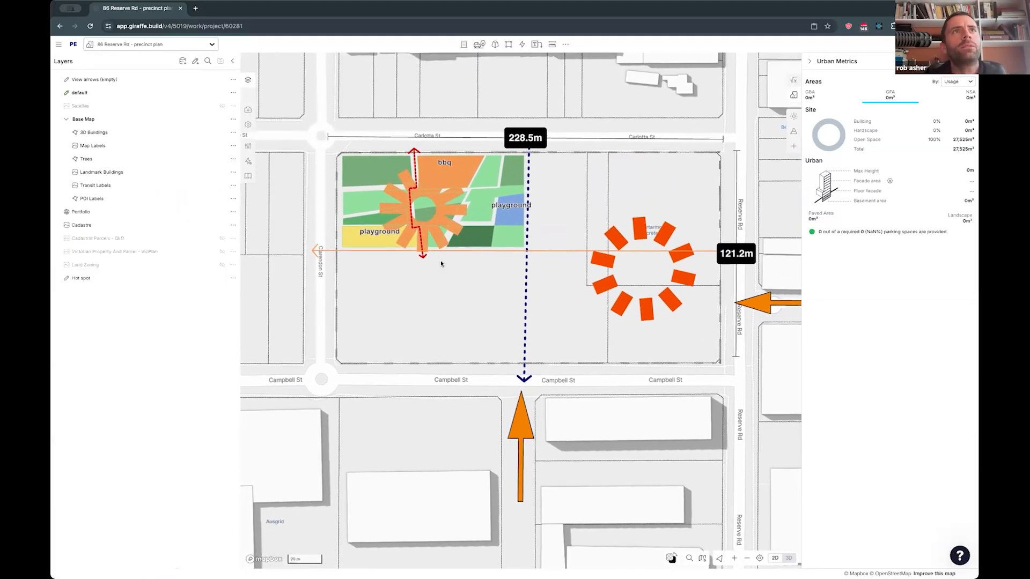
click(438, 237)
click(455, 270)
scroll(448, 221, up, 1)
scroll(457, 236, up, 2)
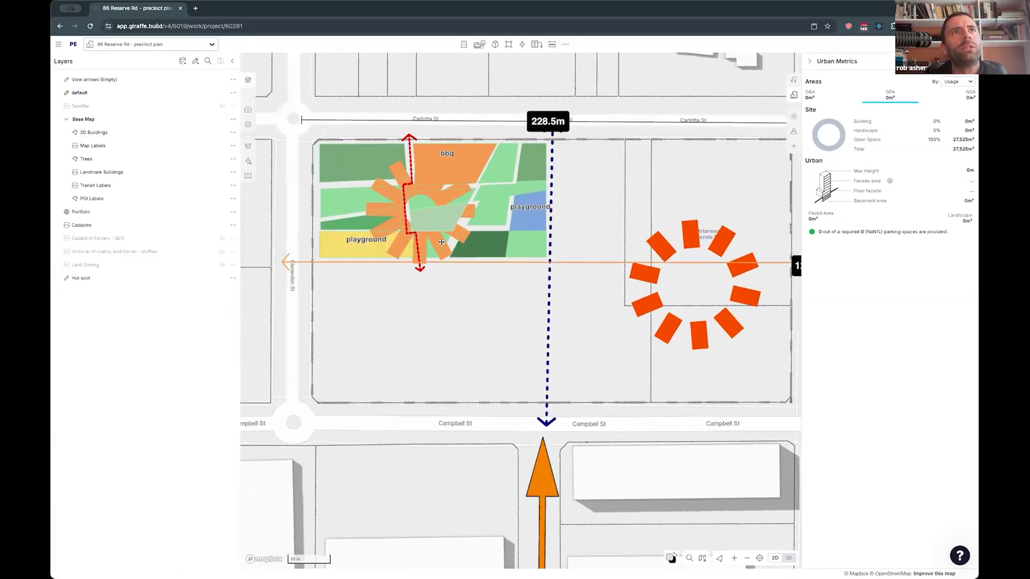
click(440, 244)
key(Escape)
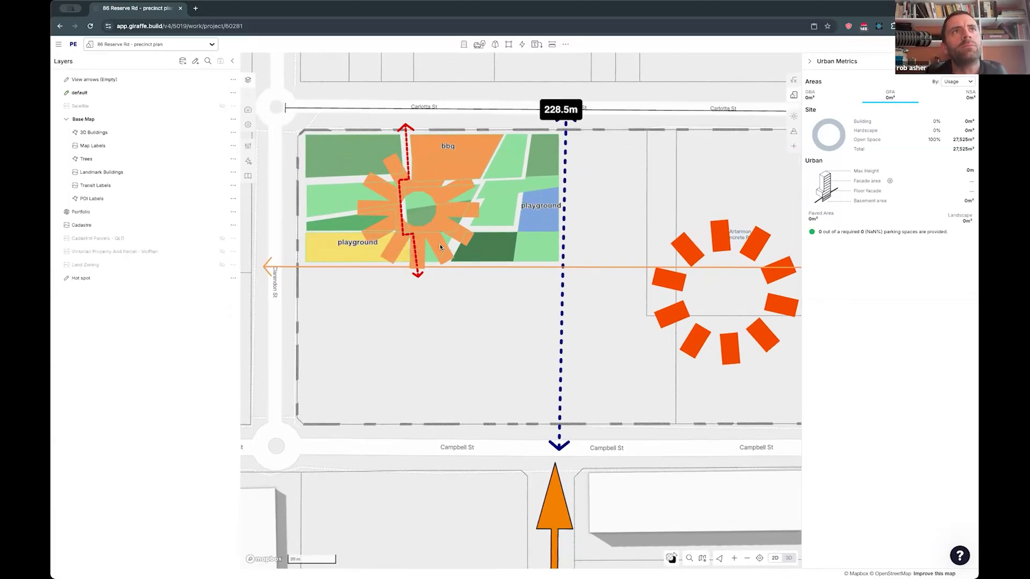
- Find the X-ray click option among the selection tools, and toggle X-Ray Mode through the command search
click(566, 44)
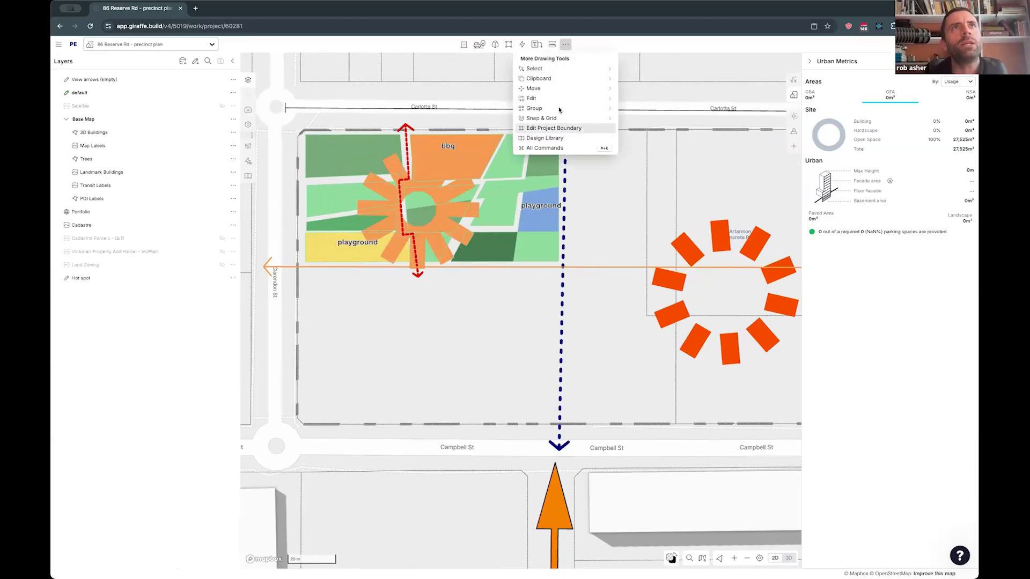
mouse_move(559, 99)
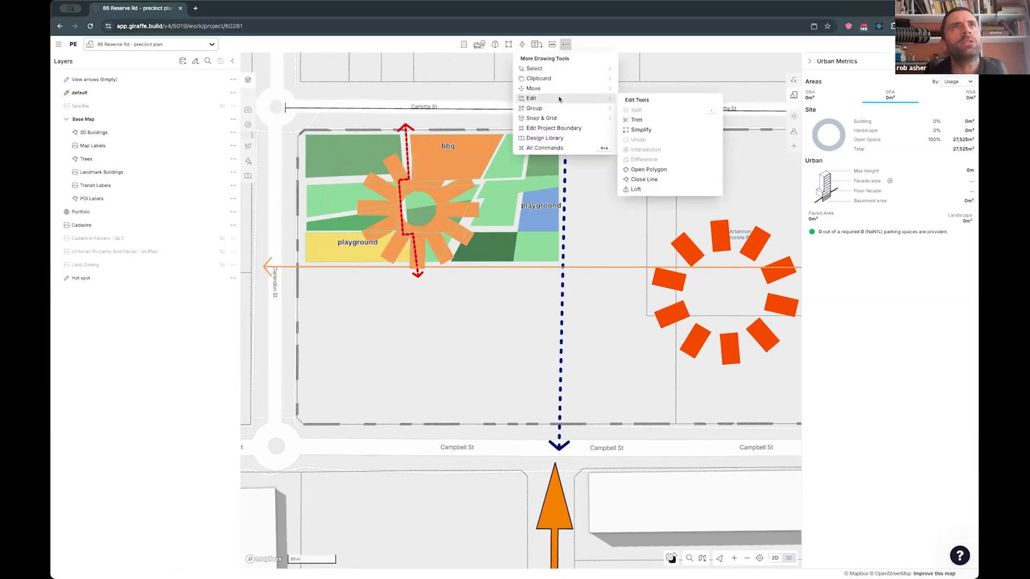
mouse_move(565, 120)
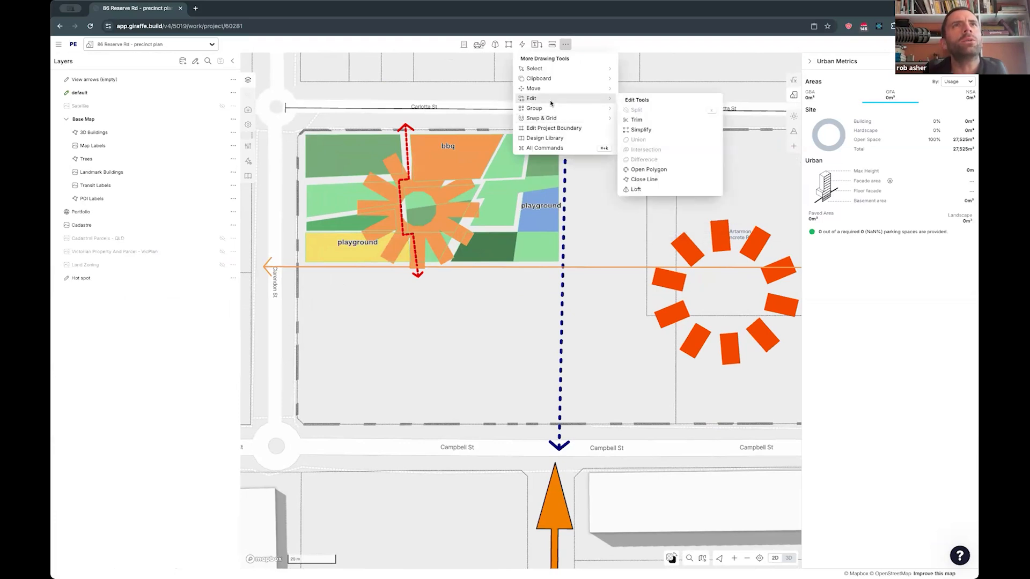
mouse_move(552, 69)
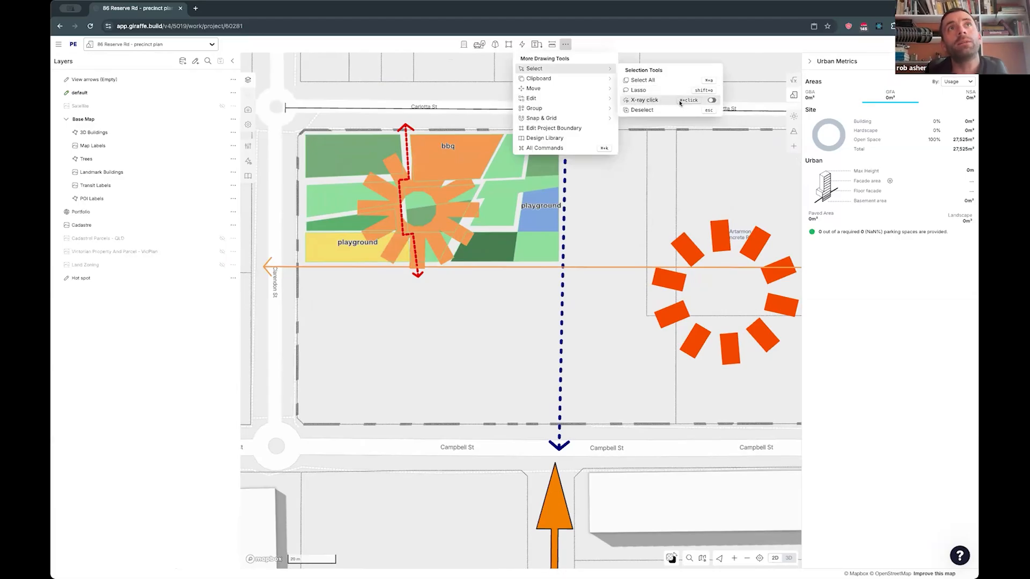
click(634, 187)
key(super+k)
text(x)
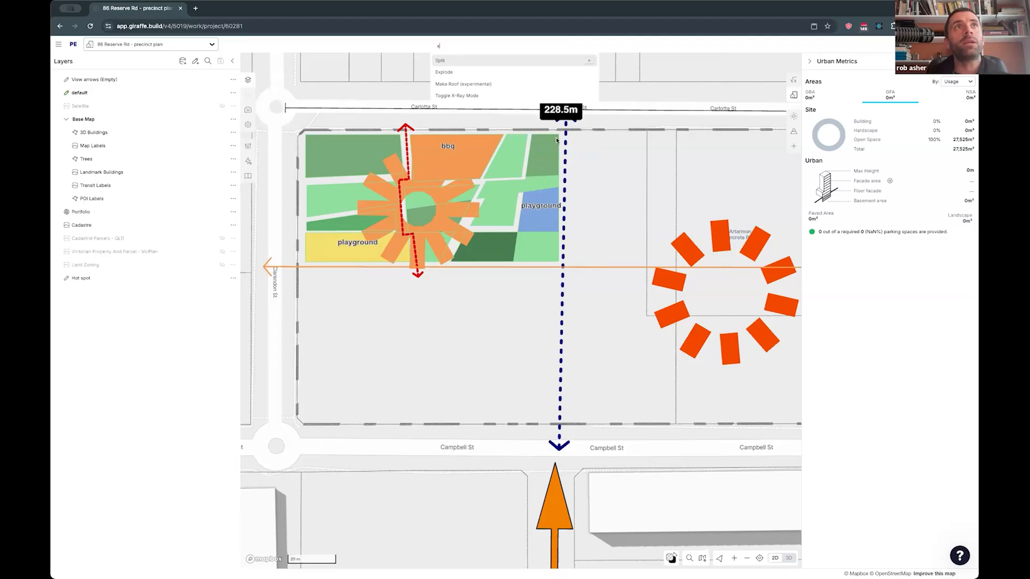
key(Return)
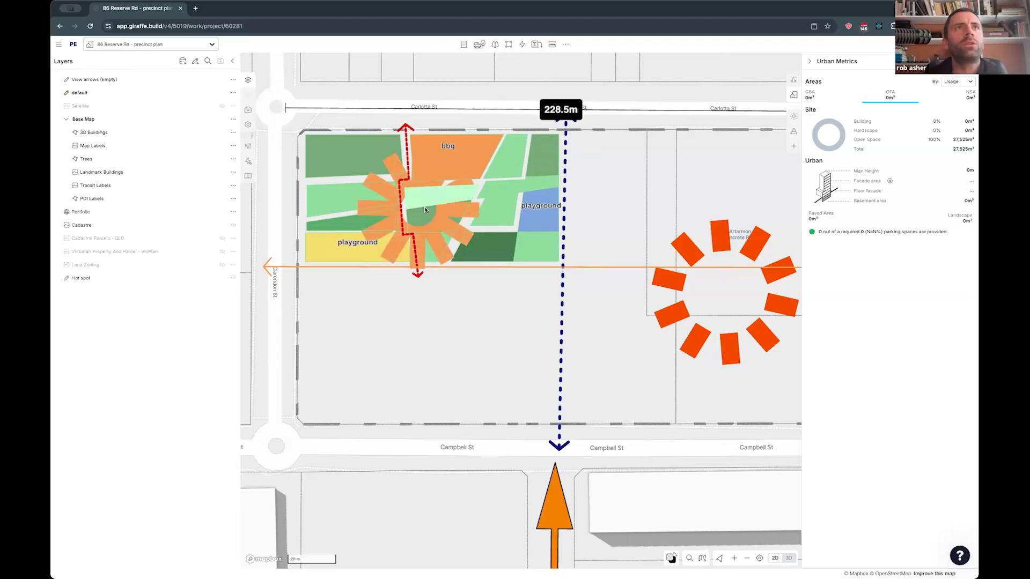
- Pick the orange hot spot from the overlapping shapes in the landscape area and recolor it red
click(445, 223)
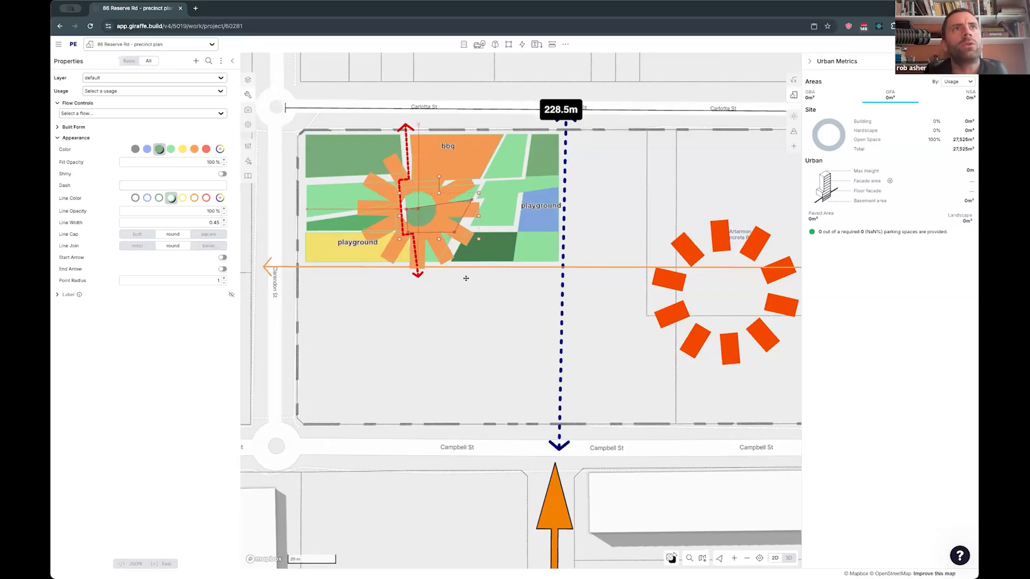
click(468, 304)
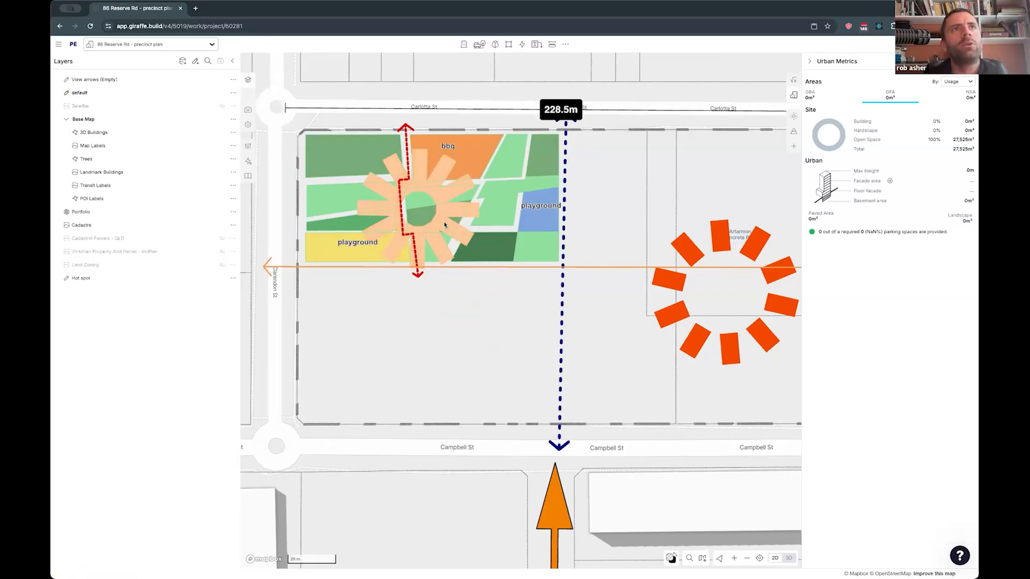
right_click(445, 224)
click(460, 237)
click(417, 210)
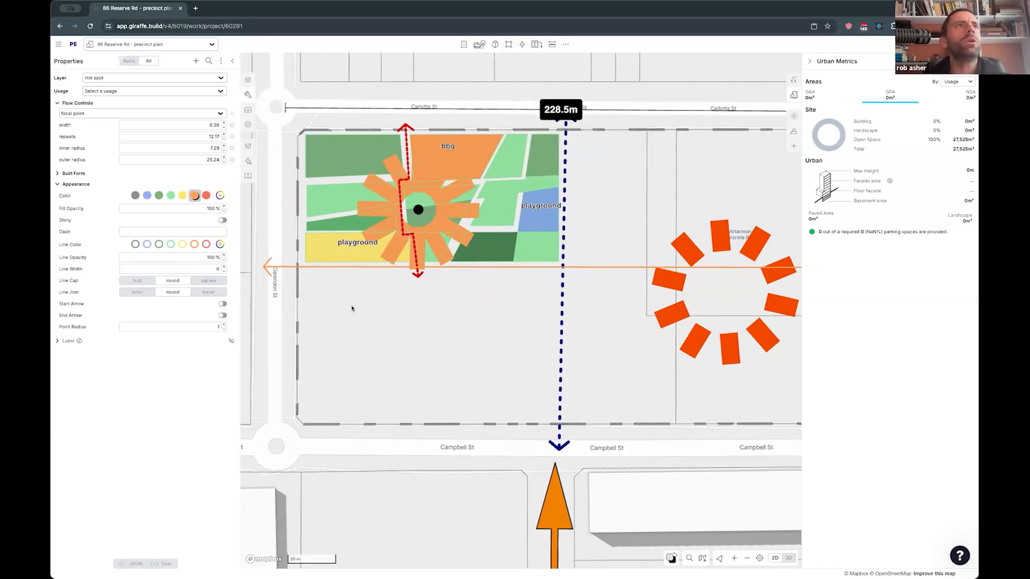
click(207, 195)
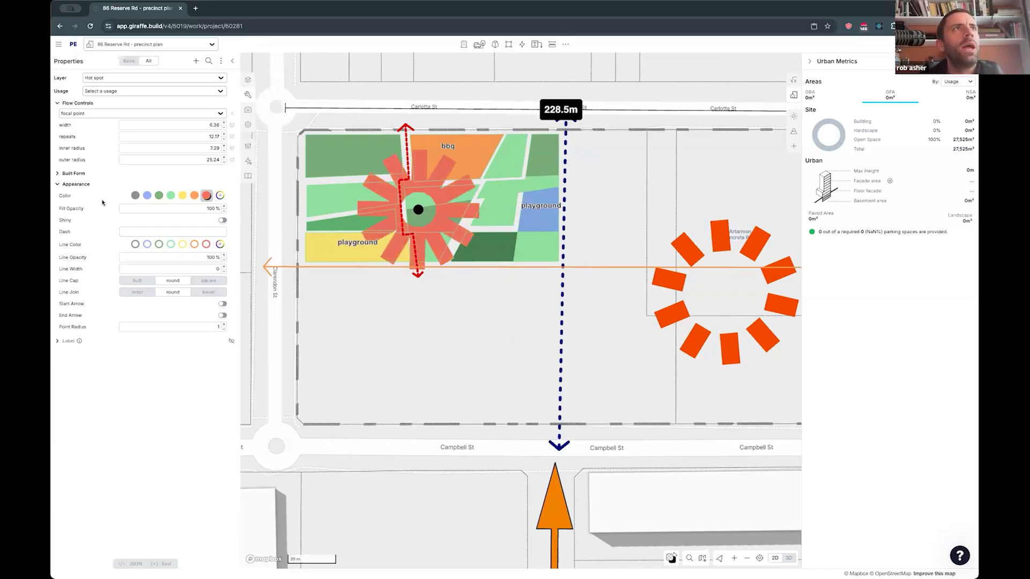
- Raise the red hot spot into 3D by giving it a height of 5.27 m and a base height of 8.8 m
click(76, 184)
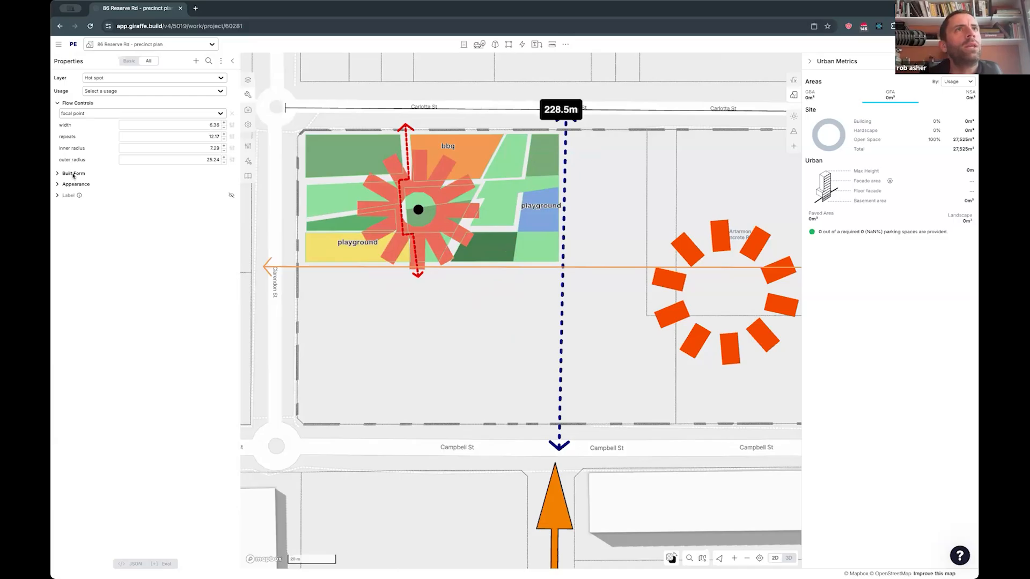
click(74, 174)
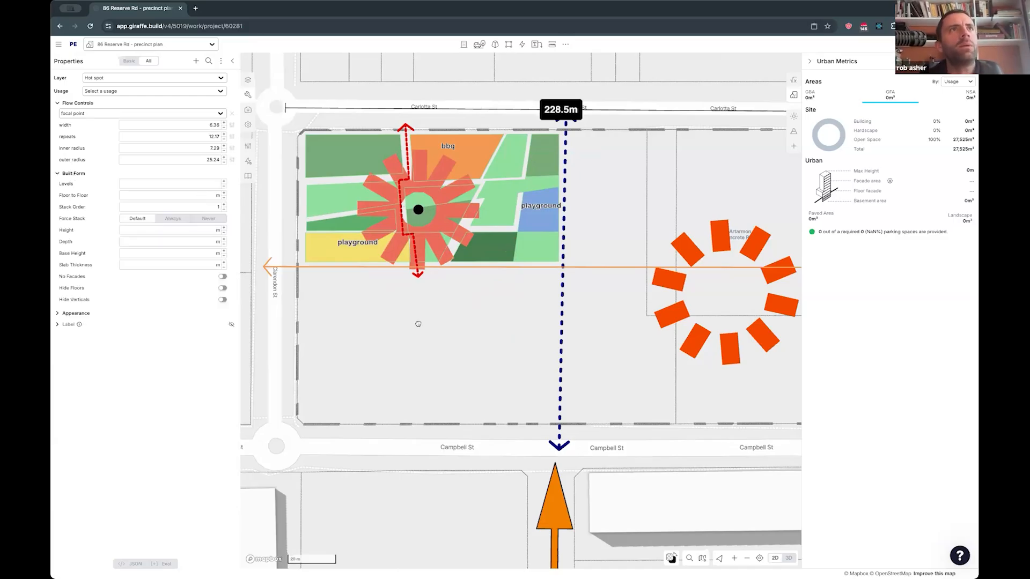
click(79, 175)
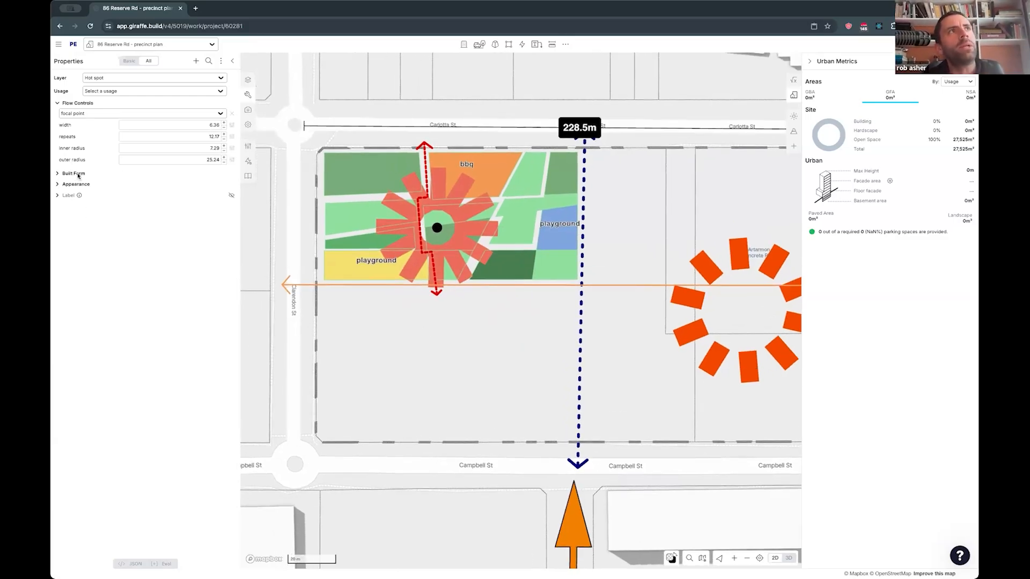
click(75, 185)
click(75, 185)
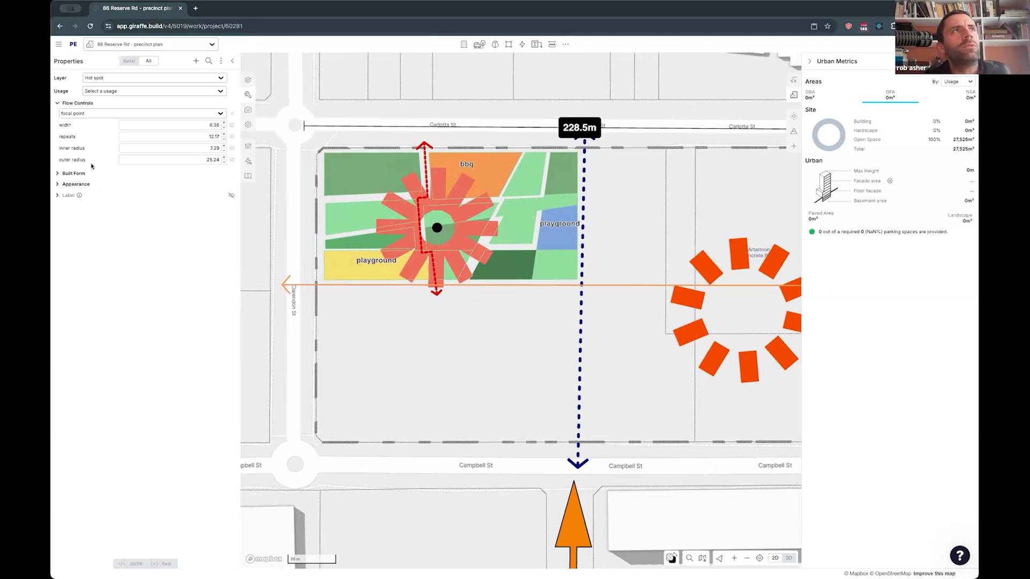
click(69, 174)
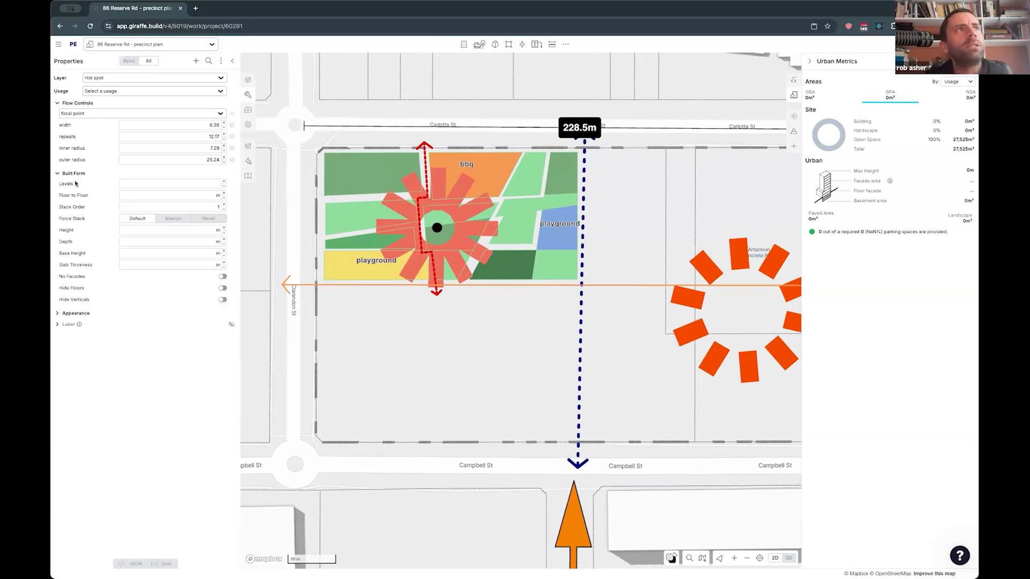
drag(410, 344, 420, 362)
right_drag(397, 349, 405, 306)
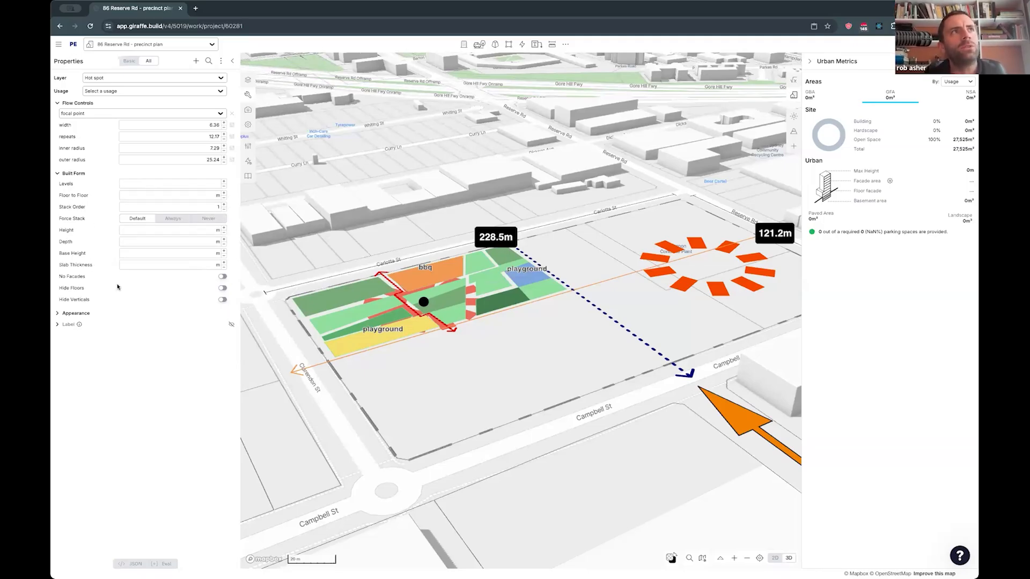
drag(173, 230, 284, 253)
drag(194, 255, 461, 278)
drag(197, 255, 279, 267)
drag(194, 232, 188, 234)
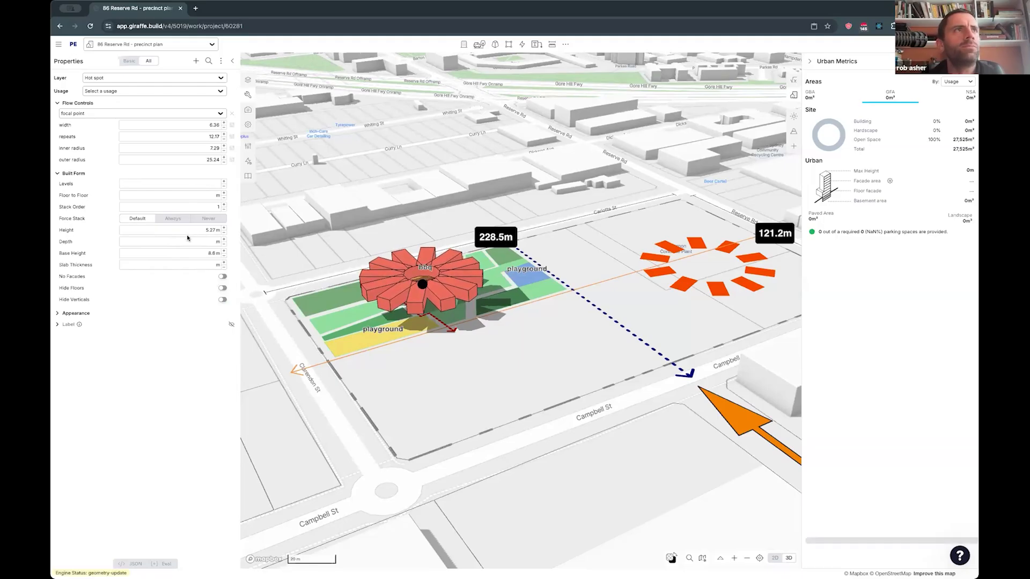
- Set the raised hot spot's line color to red and deselect it
click(77, 314)
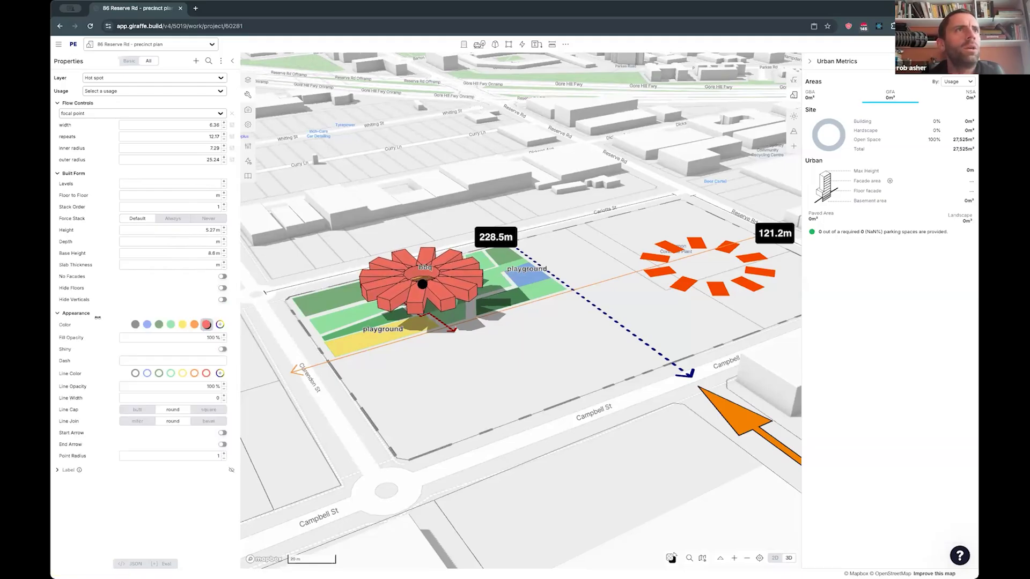
click(207, 373)
right_drag(532, 379, 414, 366)
right_drag(523, 402, 493, 361)
scroll(606, 420, down, 3)
click(603, 349)
right_drag(606, 421, 480, 364)
key(Escape)
- Draw a rectangular Retail building about 38.4 m wide south of the yellow playground and place a copy of it to the east
drag(482, 363, 454, 334)
click(463, 44)
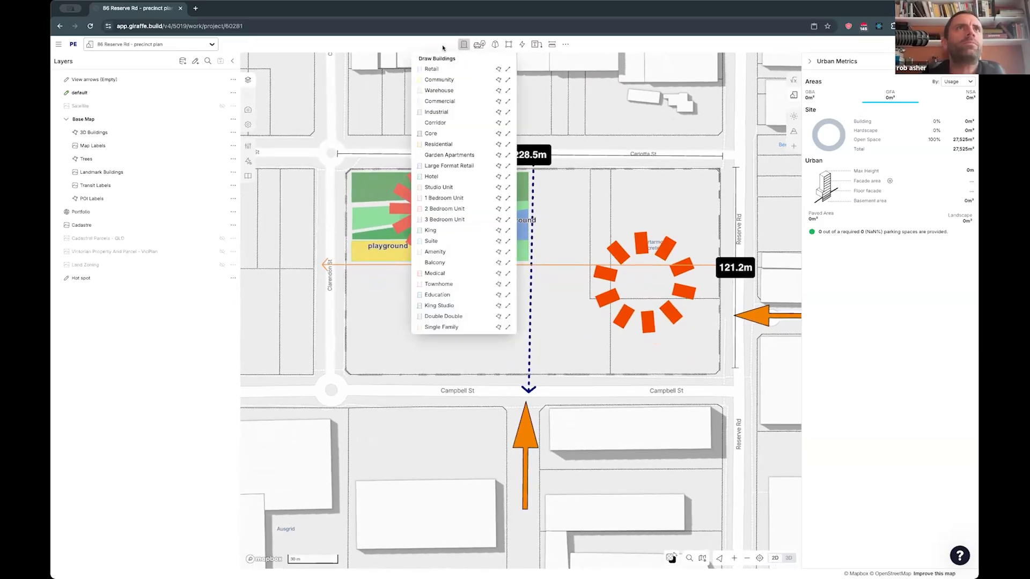
click(431, 69)
click(354, 269)
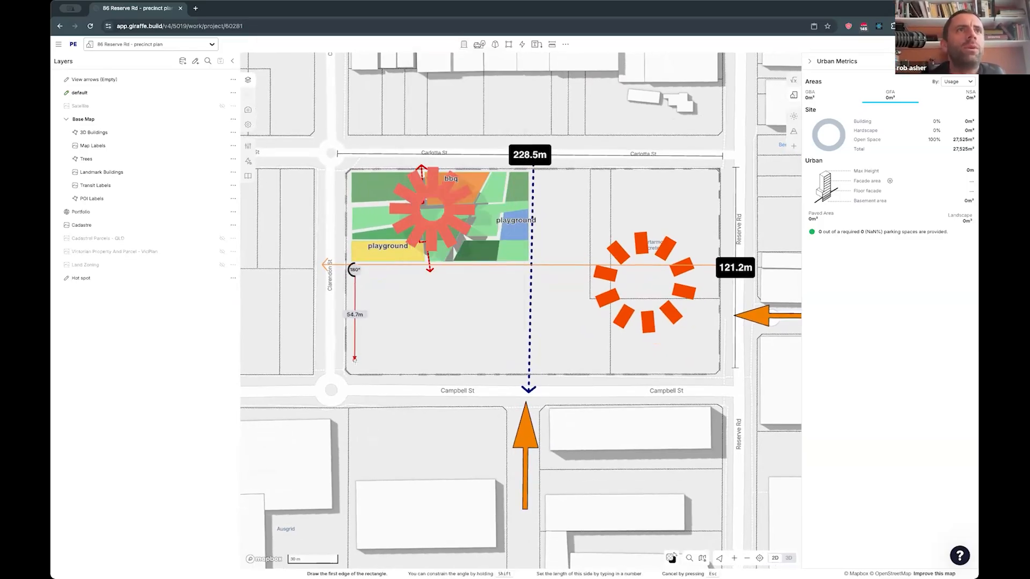
click(434, 369)
drag(430, 294, 489, 304)
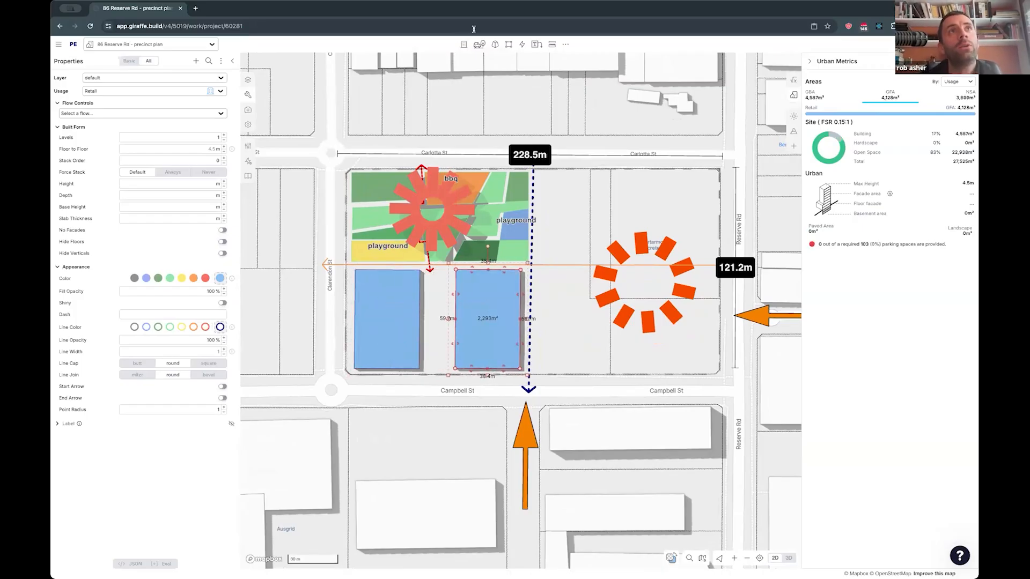
click(463, 44)
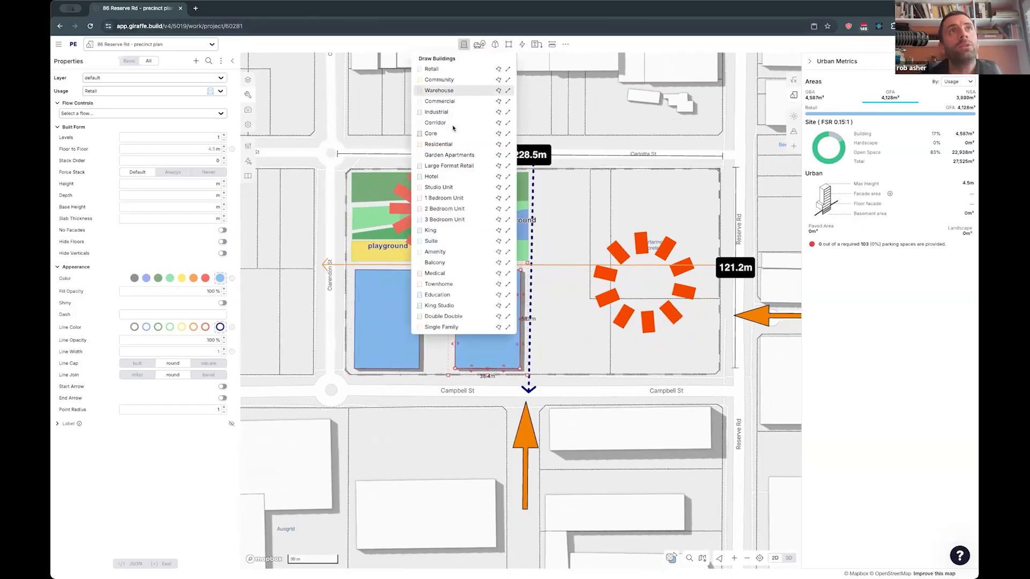
click(298, 256)
- Pull the north edges of both retail buildings south, away from the long orange arrow
scroll(427, 249, up, 3)
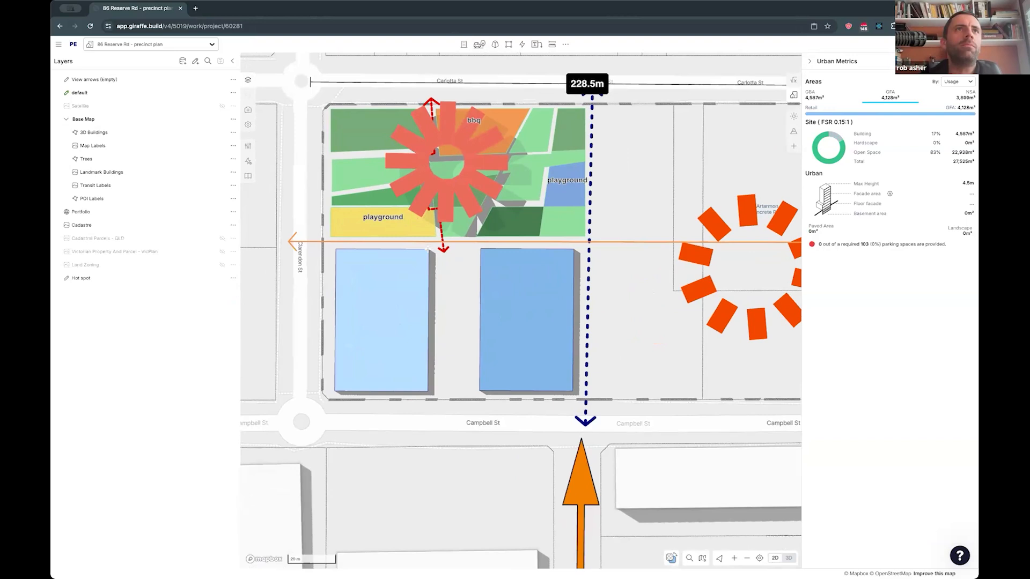
click(415, 249)
drag(407, 252, 406, 267)
click(506, 271)
drag(505, 250, 486, 269)
click(451, 303)
- Narrow the west retail building to about 34.2 m by moving its east edge inward
click(411, 283)
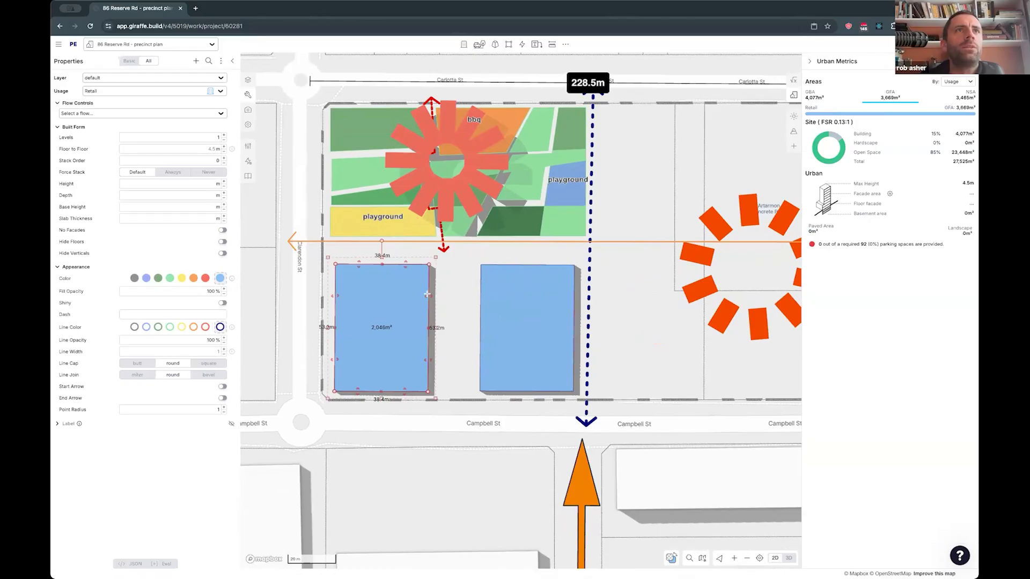
drag(430, 296, 420, 296)
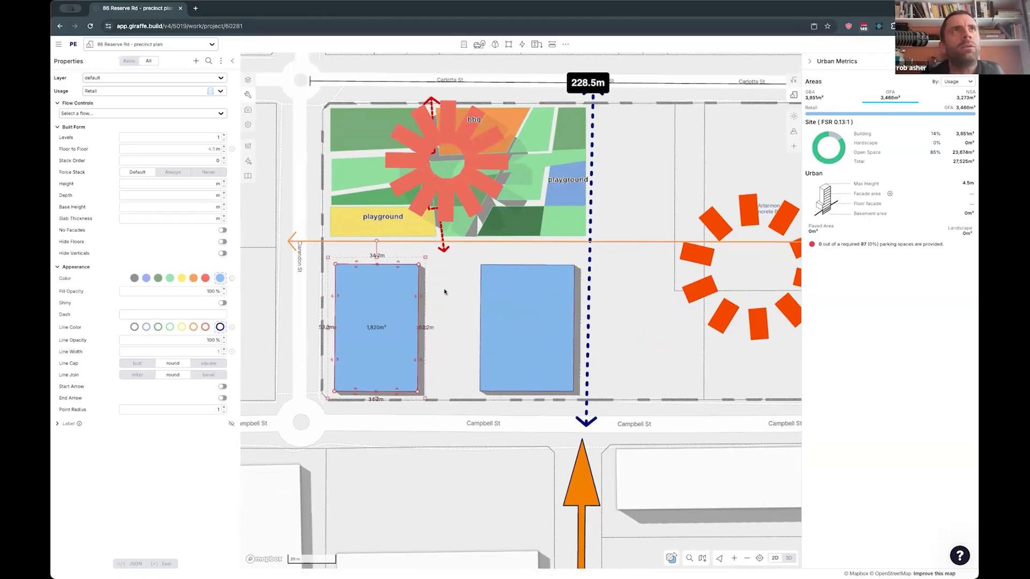
click(516, 297)
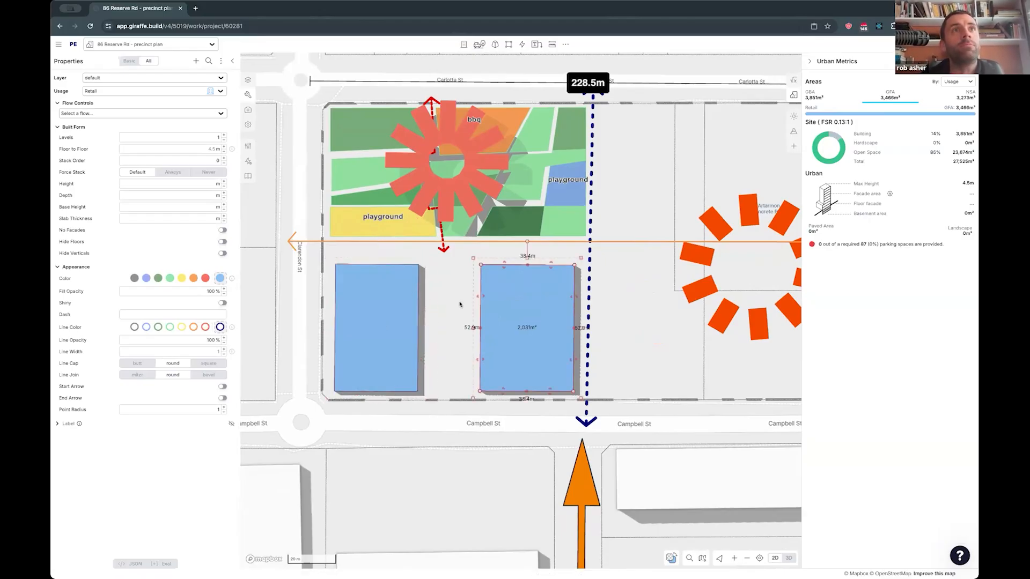
click(452, 304)
- Draw a plain rectangle about 22.8 m by 52.8 m in the gap between the two retail buildings
key(r)
click(423, 266)
click(423, 393)
click(481, 369)
- Move the grey rectangle by its northwest corner so it snaps to the west retail building's northeast corner
mouse_move(457, 345)
mouse_down()
mouse_move(469, 416)
mouse_move(445, 330)
mouse_up()
scroll(428, 304, up, 3)
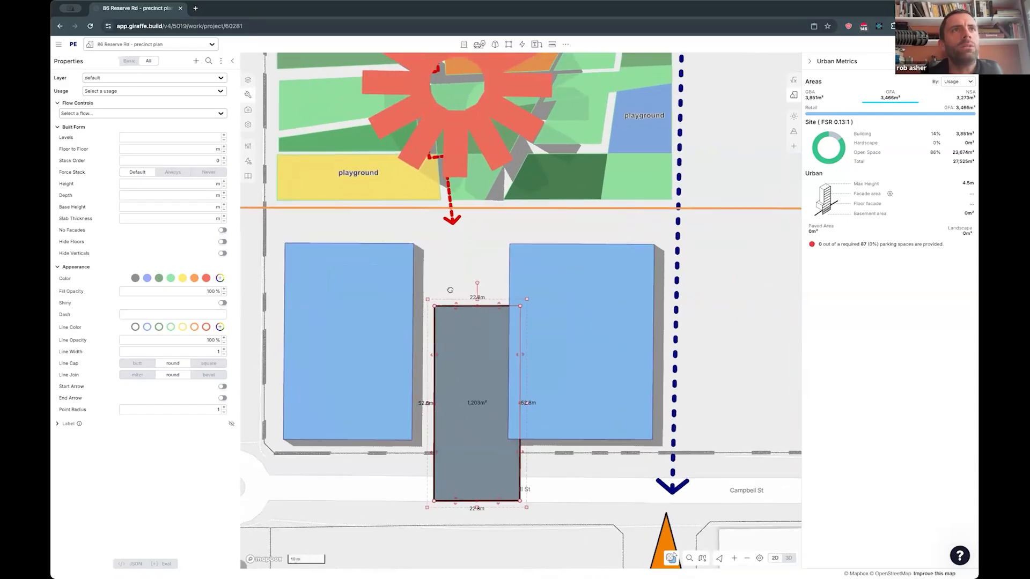
drag(407, 293, 392, 296)
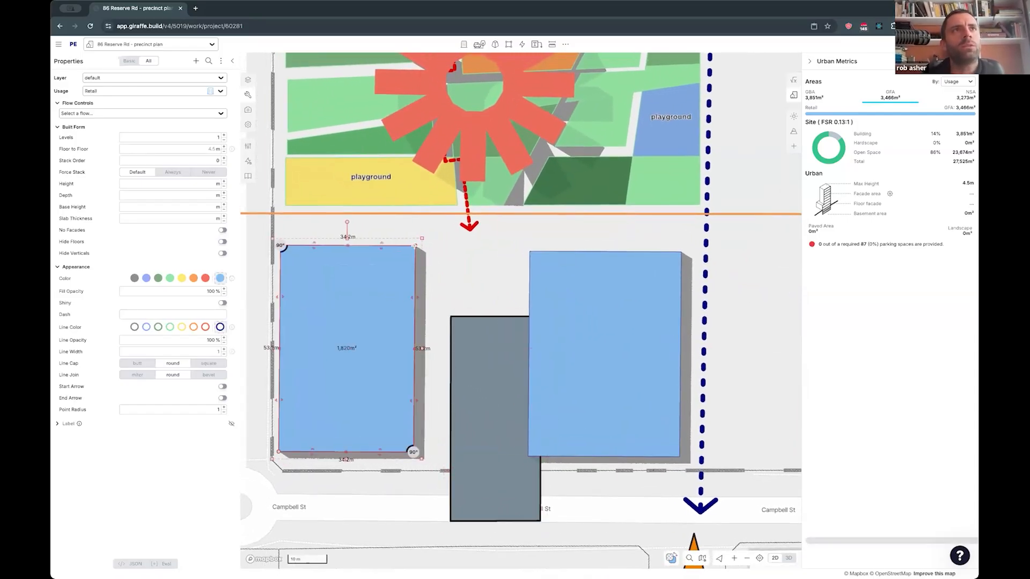
click(451, 271)
click(467, 328)
drag(468, 327, 462, 315)
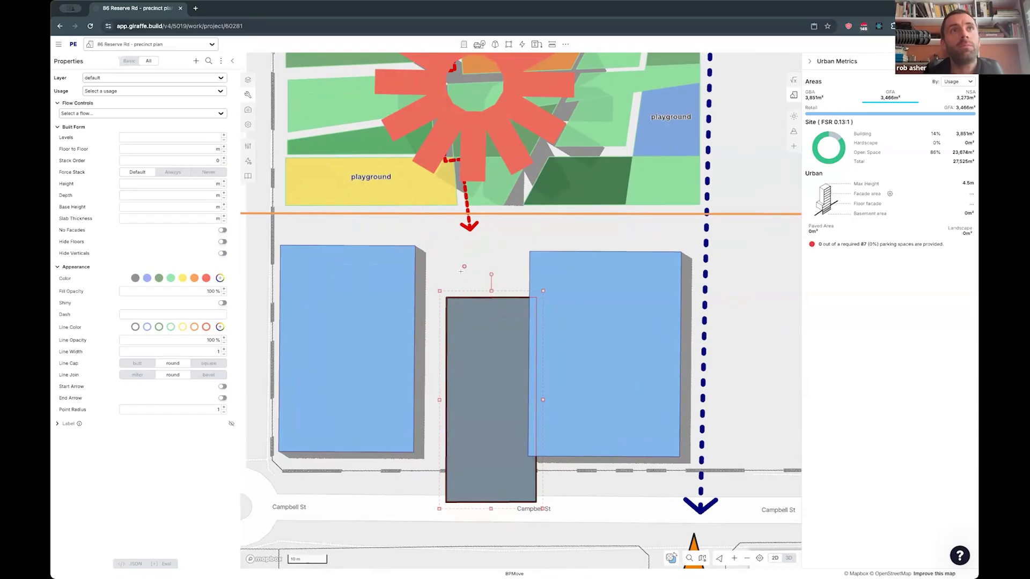
click(445, 297)
click(415, 246)
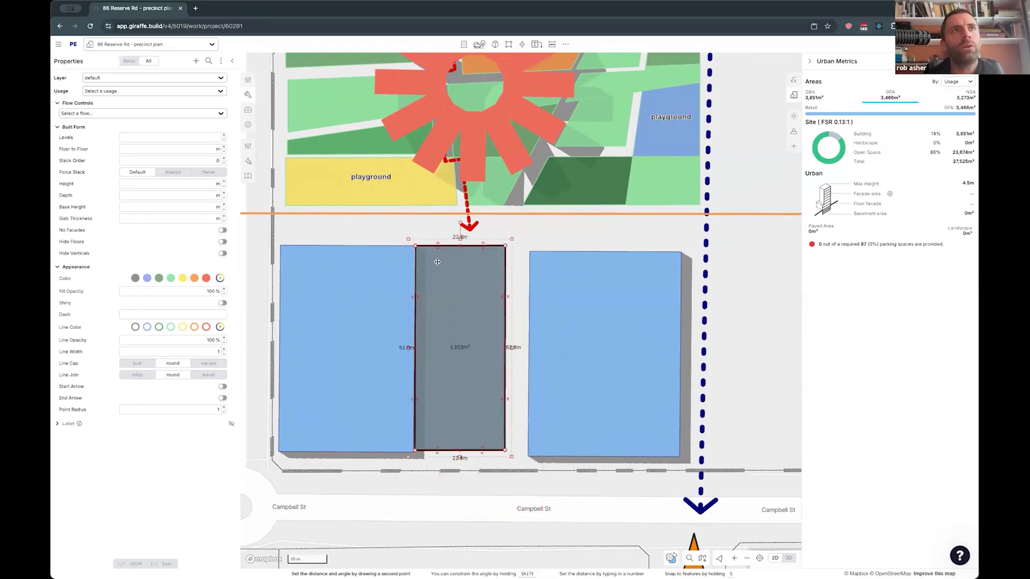
- Tilt the grey rectangle and shift it away, and realign it by corner move and rotation against the west building's east edge
drag(458, 221, 439, 225)
drag(440, 292, 501, 316)
key(m)
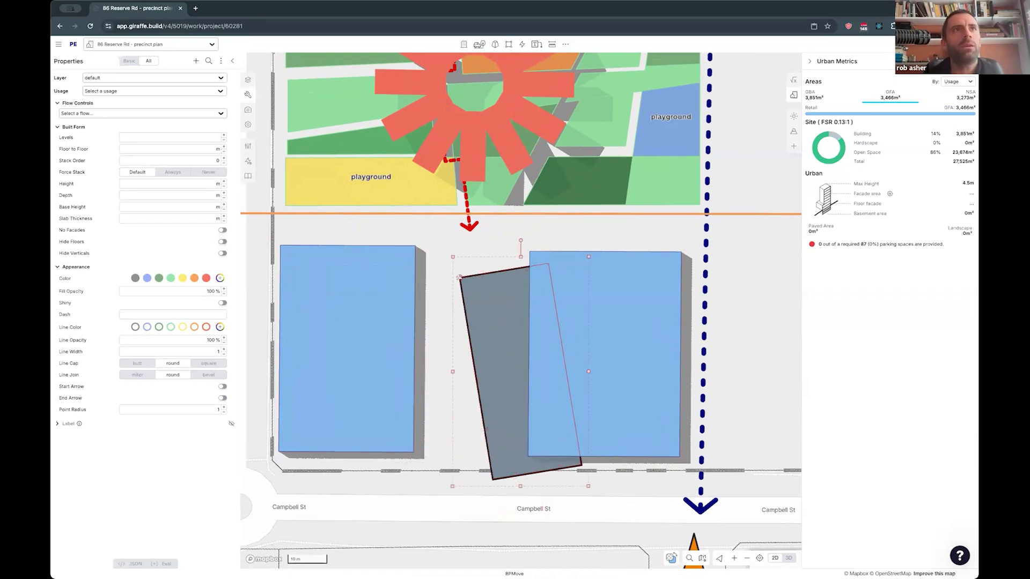
click(459, 277)
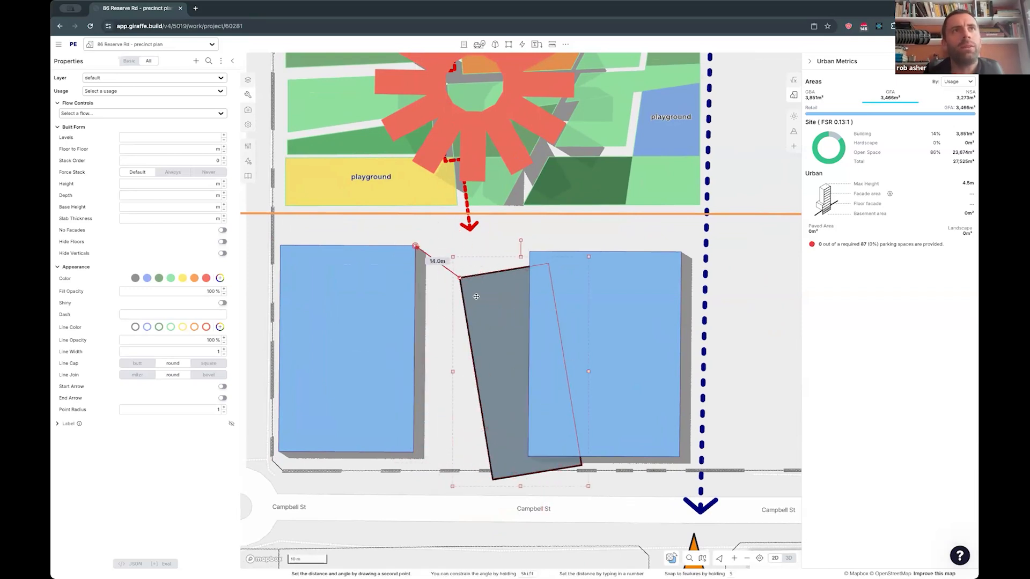
click(416, 246)
key(r)
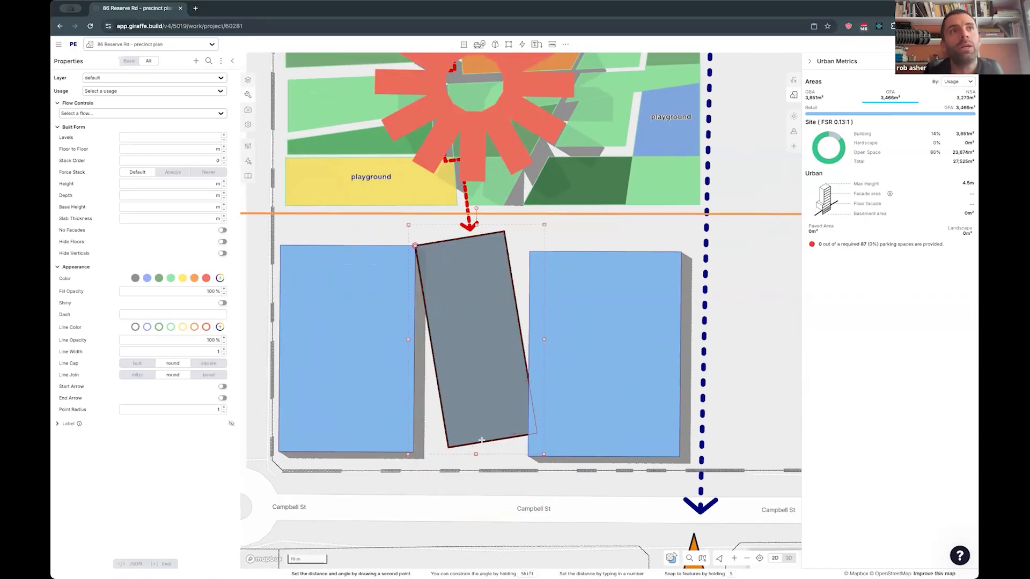
click(418, 449)
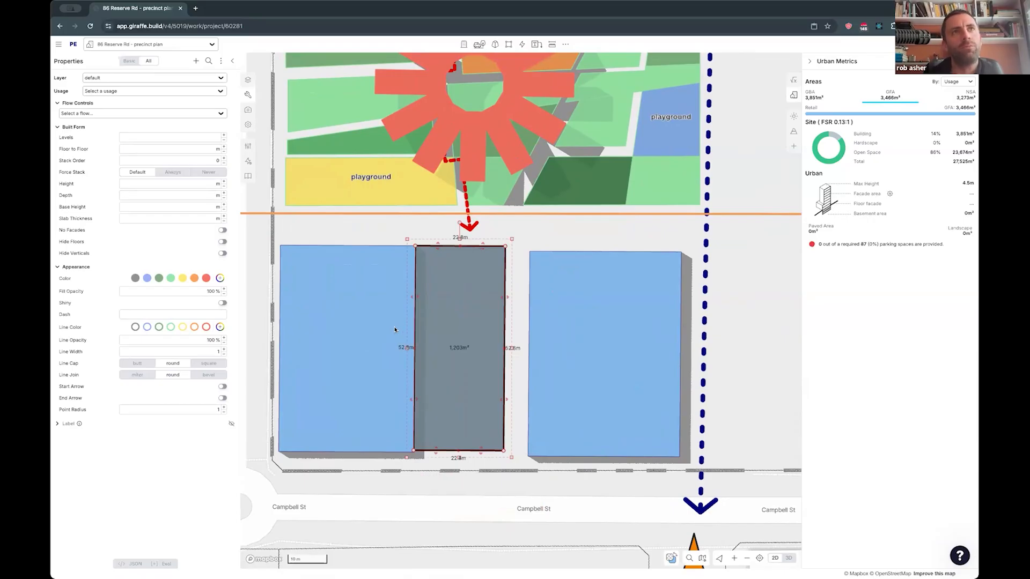
- Move the east retail building by its northwest corner onto the grey rectangle's northeast corner
click(551, 268)
key(m)
click(529, 252)
click(505, 246)
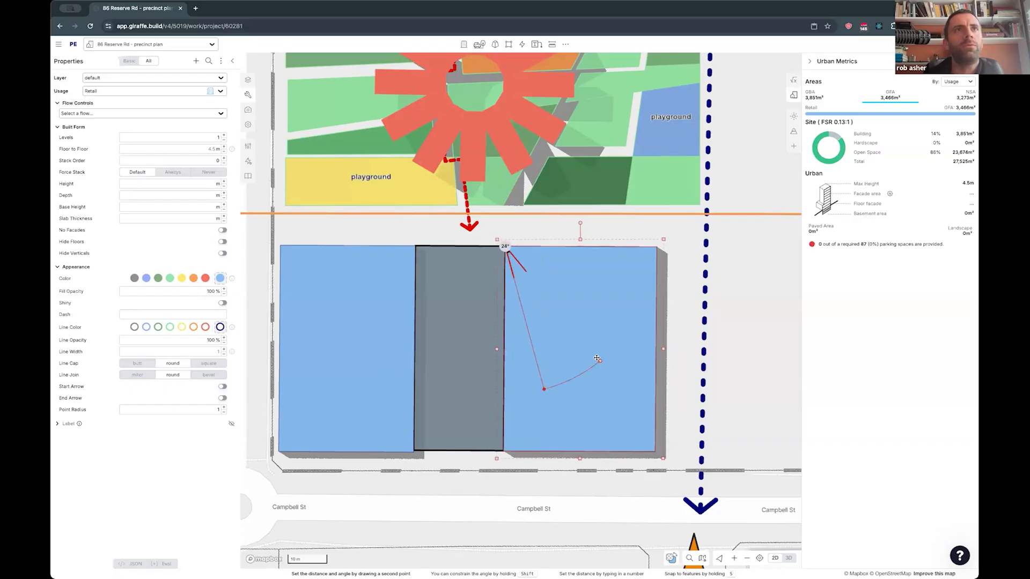
- Rotate the east retail building about 24° around its northwest corner and turn it back flush with the grey rectangle's east edge
click(595, 357)
click(505, 246)
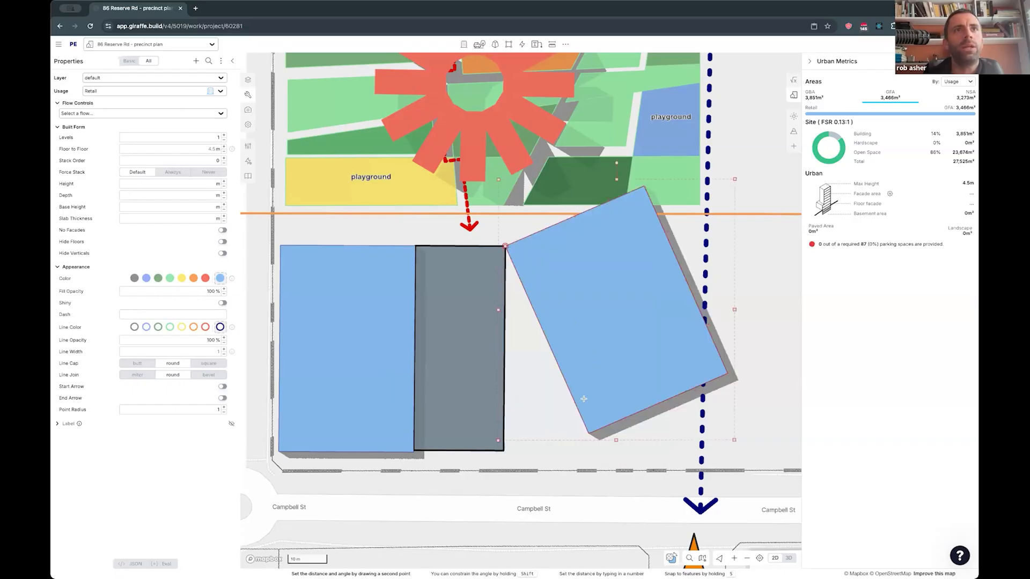
click(590, 432)
click(502, 449)
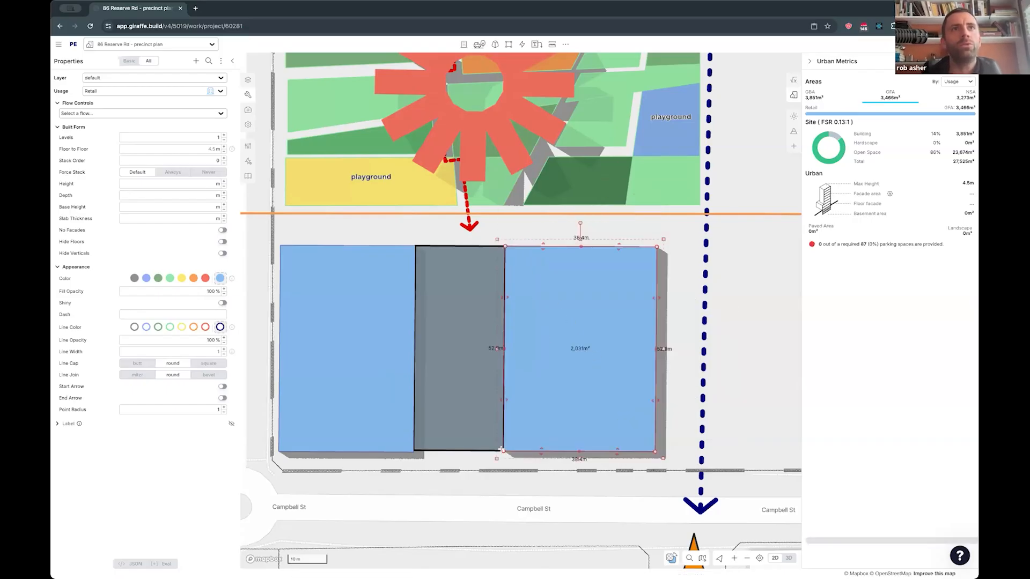
- Assign the Plaza usage to the grey rectangle between the two retail buildings
right_drag(556, 404, 465, 403)
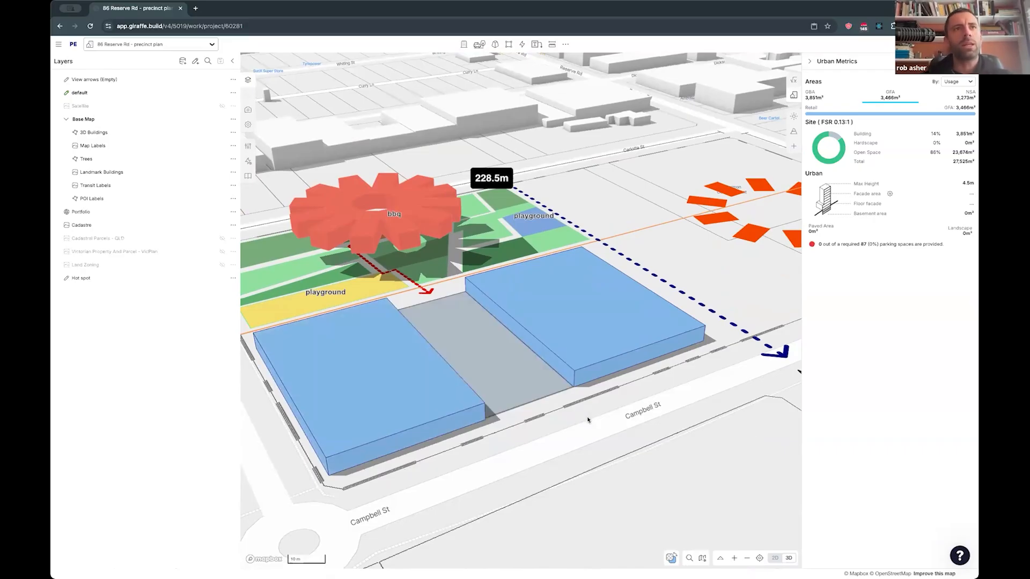
click(465, 321)
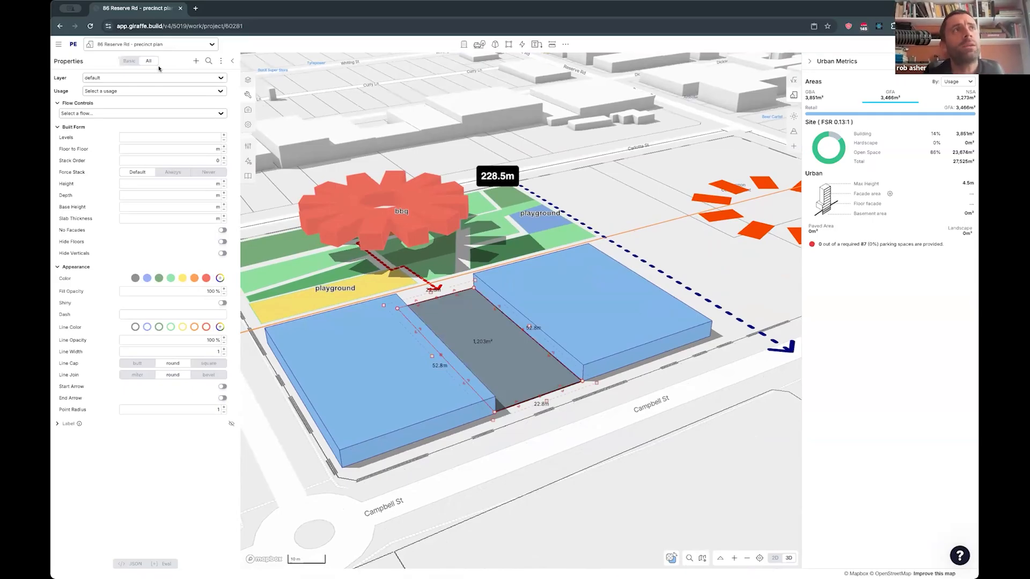
right_click(456, 327)
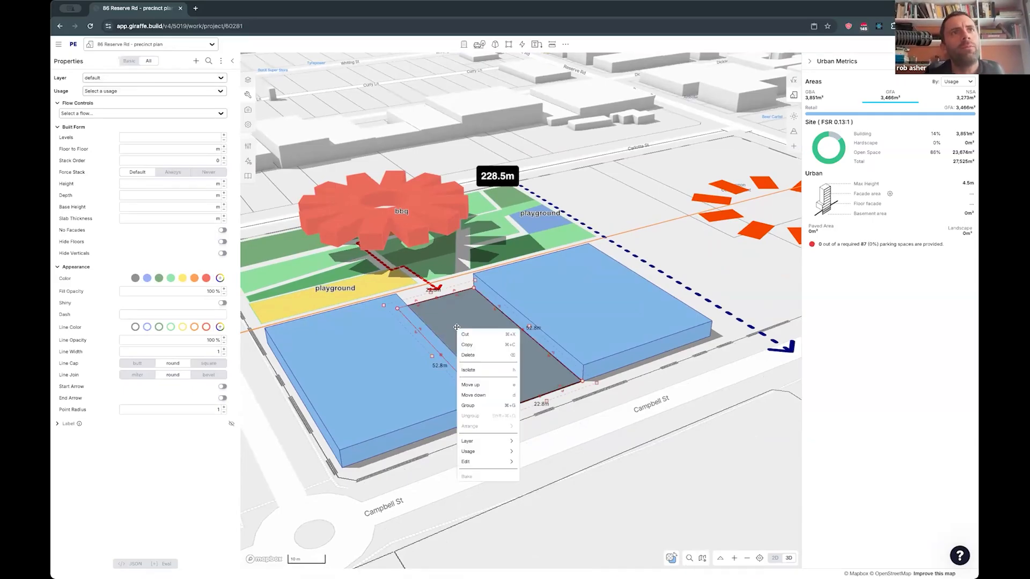
mouse_move(493, 453)
click(538, 452)
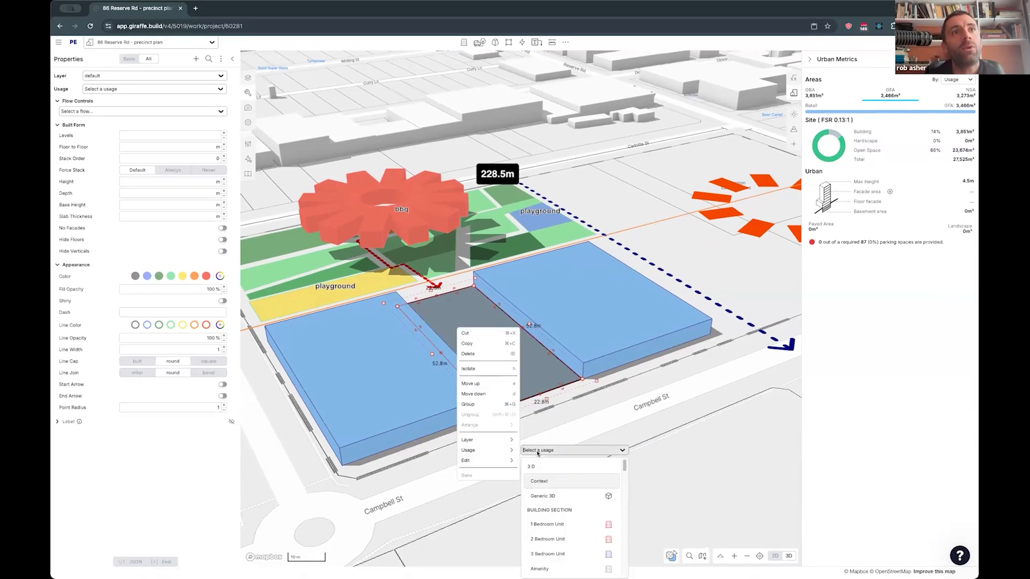
text(pla)
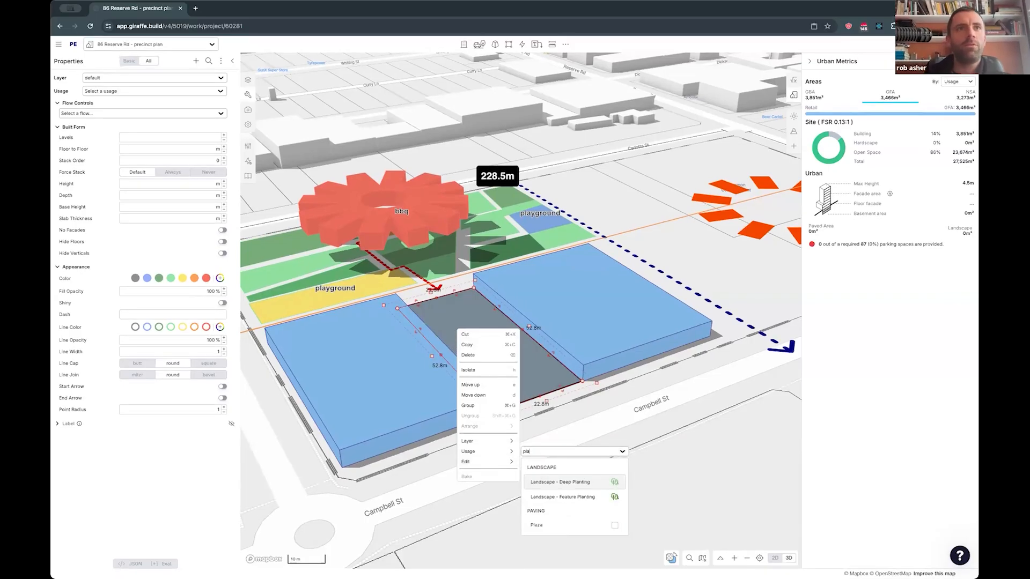
mouse_move(487, 452)
click(533, 451)
text(pla)
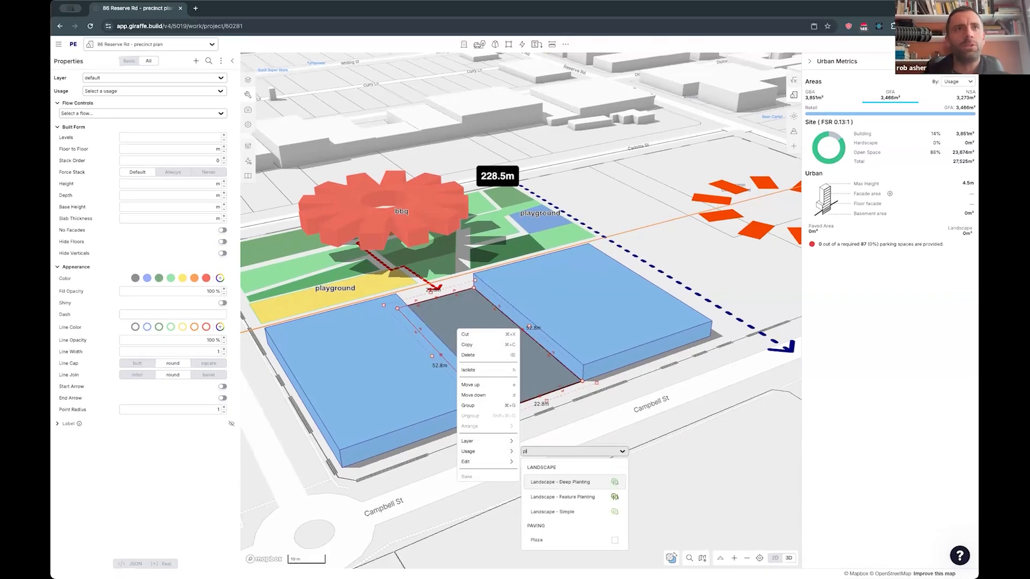
click(544, 540)
click(614, 505)
- Select both retail buildings and the plaza and examine the shape editing operations available for the selection
right_drag(645, 482, 606, 403)
right_click(589, 305)
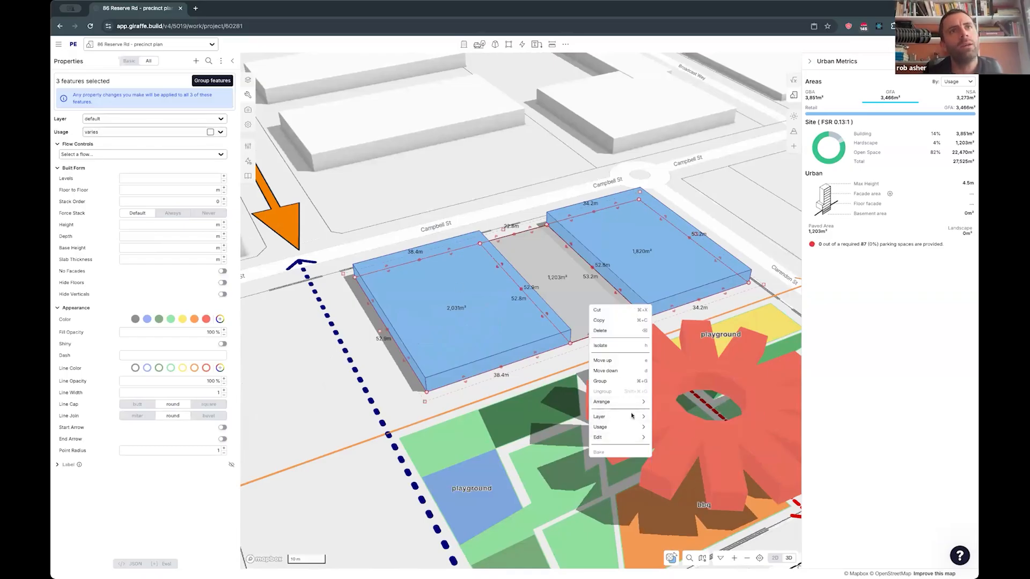
mouse_move(611, 438)
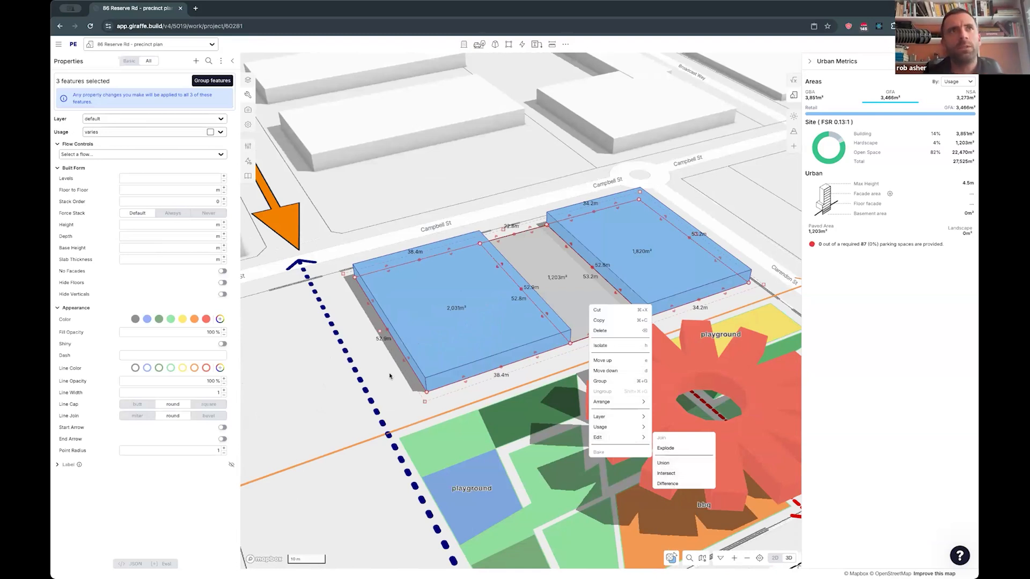
click(388, 402)
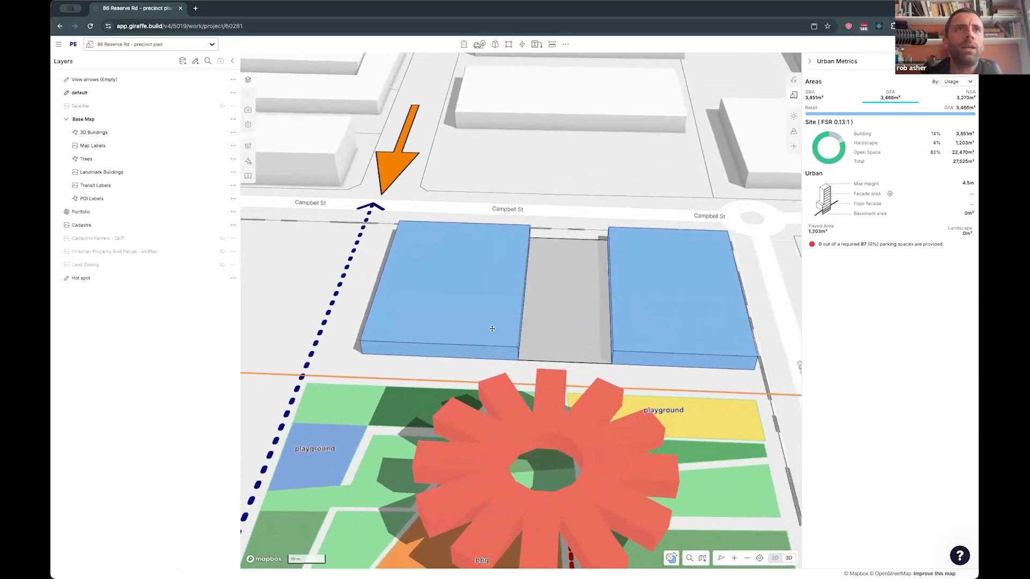
- Narrow the plaza to 12 m wide by moving its east edge toward the west retail building
click(456, 300)
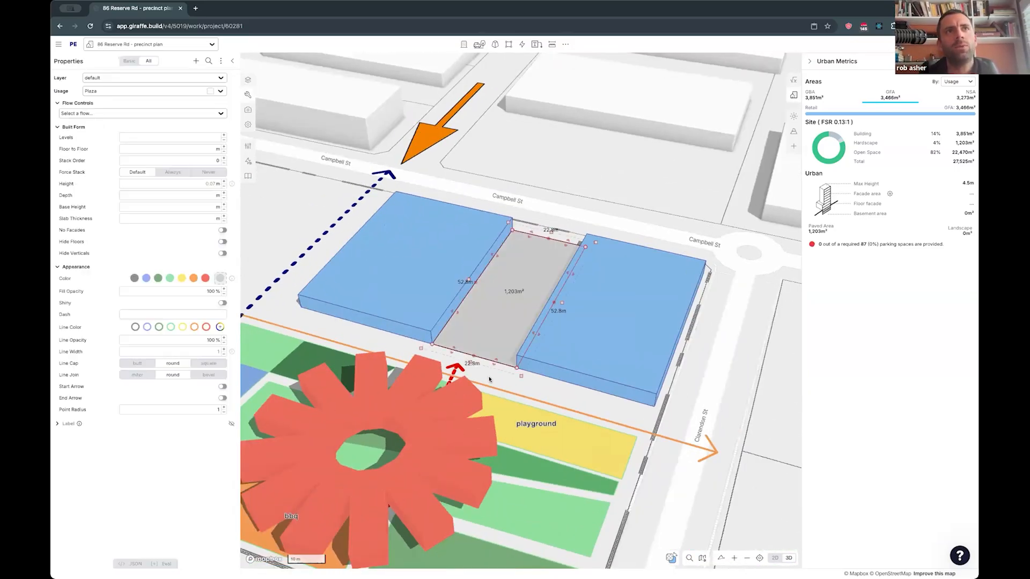
drag(448, 297, 485, 307)
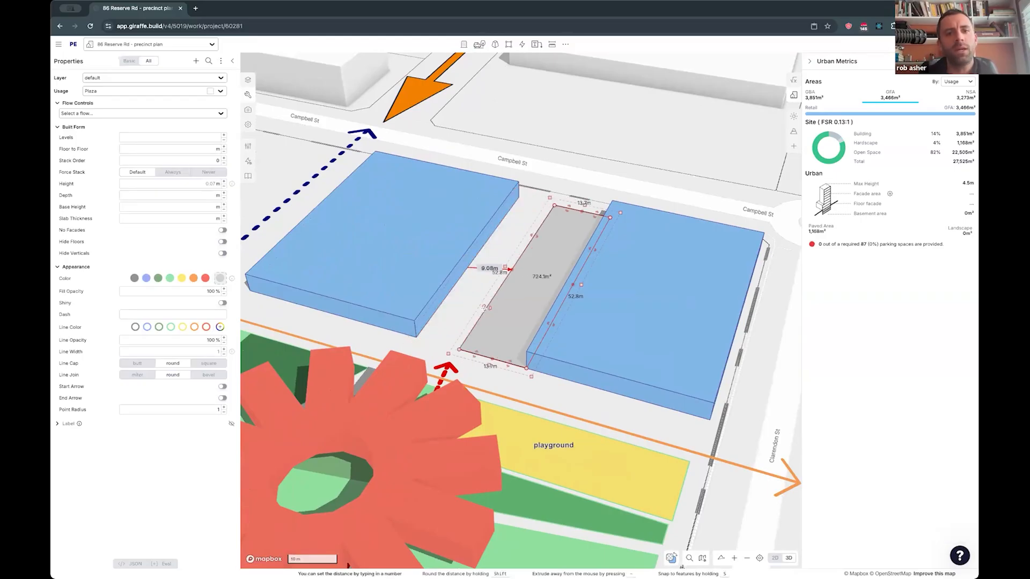
text(12m)
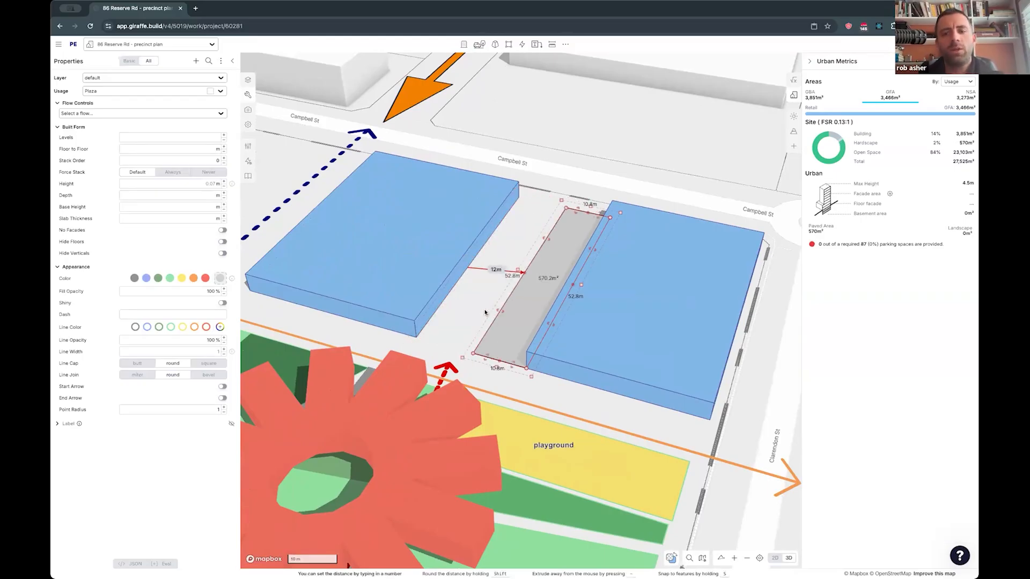
key(minus)
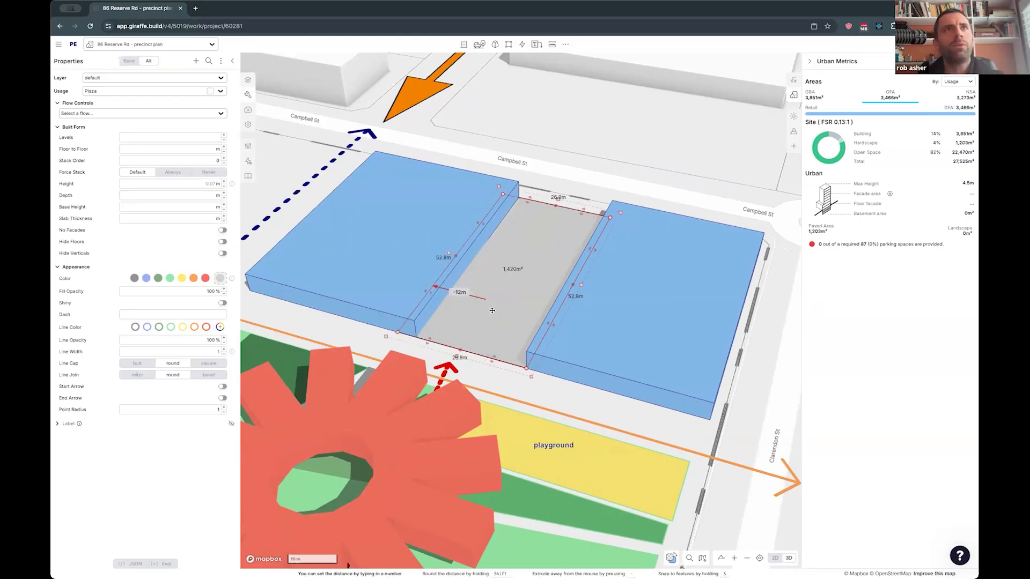
drag(527, 334, 550, 320)
key(s)
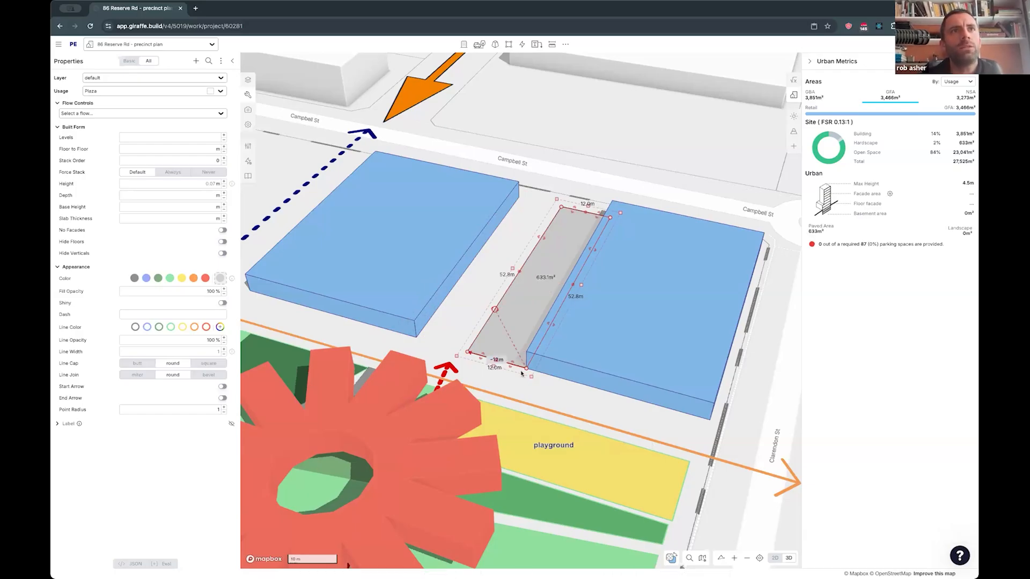
click(436, 319)
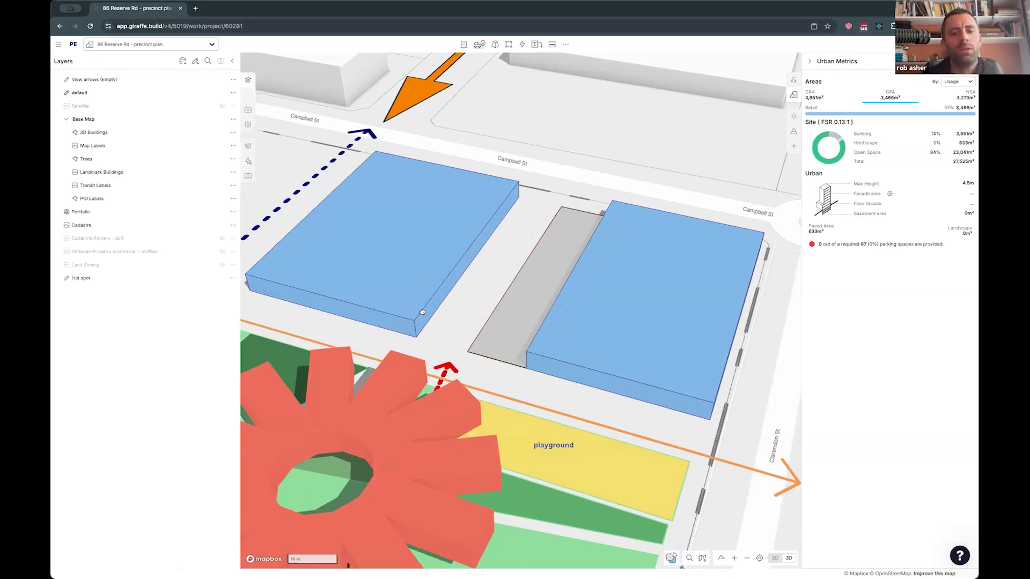
- Move the east retail building by its northwest corner so it snaps to the narrowed plaza's northeast corner
click(422, 312)
drag(415, 337, 503, 347)
click(503, 346)
click(564, 390)
- Set both retail buildings to 2 levels
right_drag(597, 182, 439, 419)
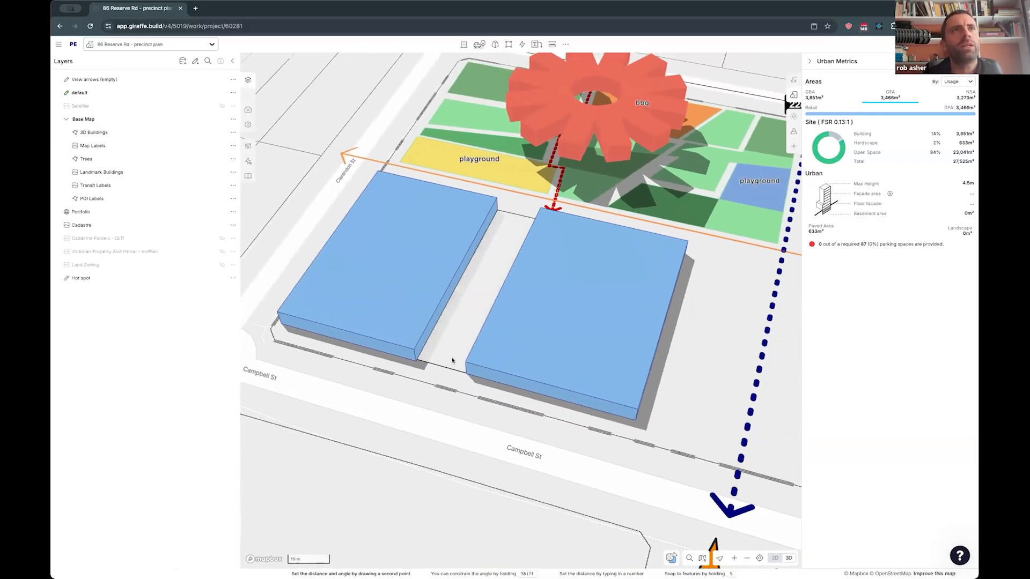
scroll(522, 330, down, 3)
shift+click(522, 330)
key(Up)
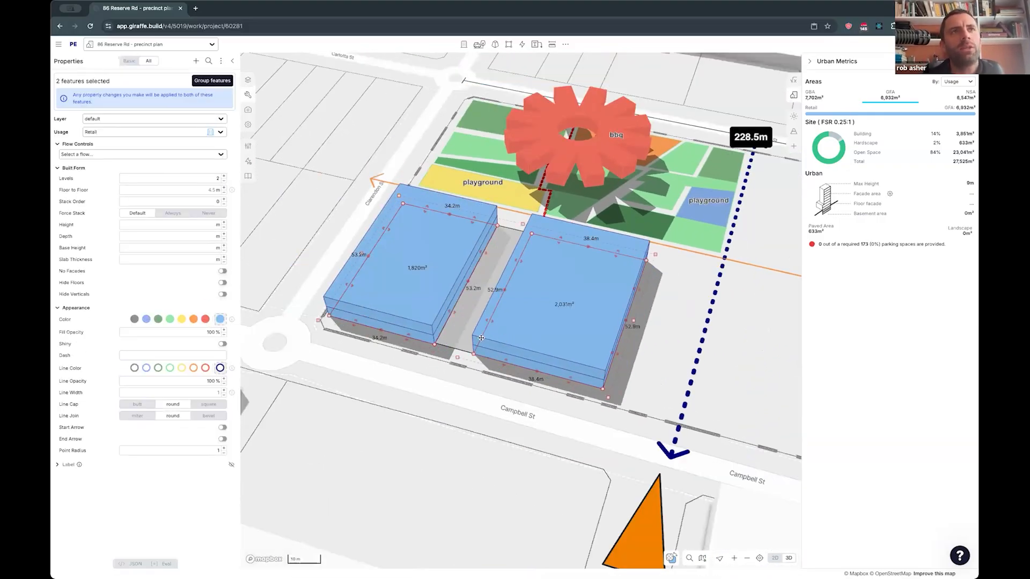
click(463, 374)
- Duplicate the west retail building in place so the copy stacks on top of it
click(385, 311)
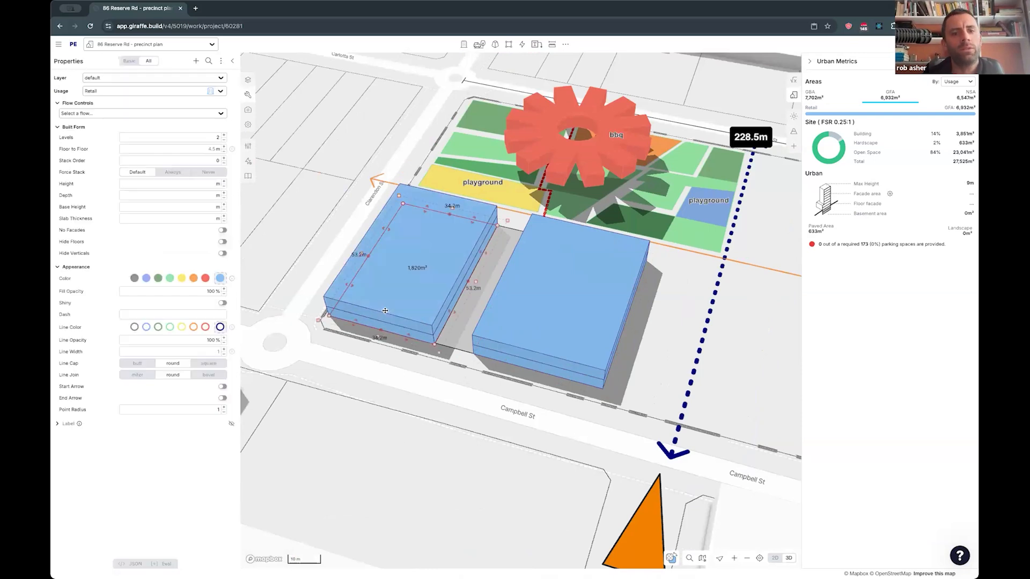
key(ctrl+c)
key(ctrl+v)
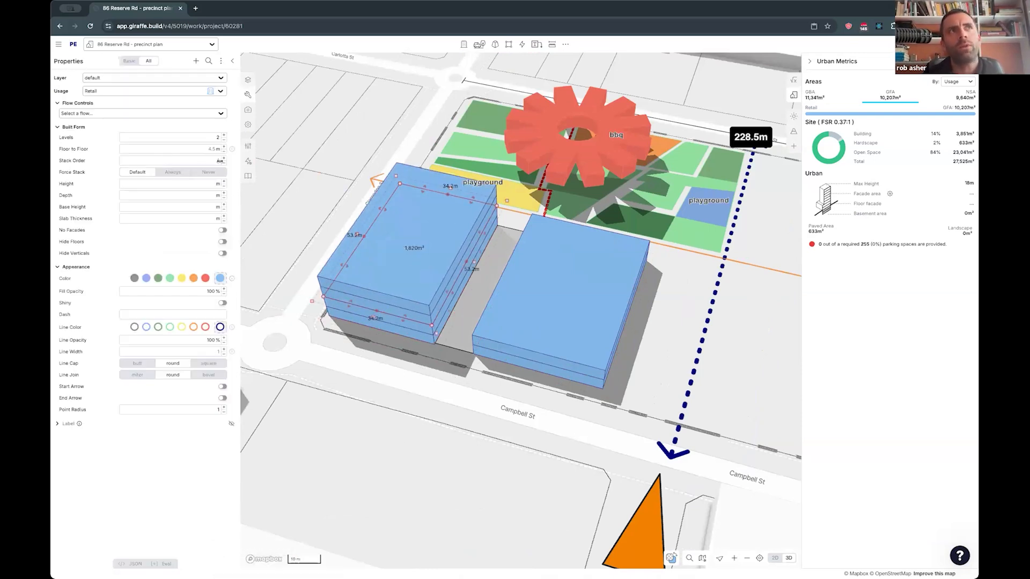
- Compare the stack order of the lower and upper west retail buildings, and delete the upper copy
click(381, 320)
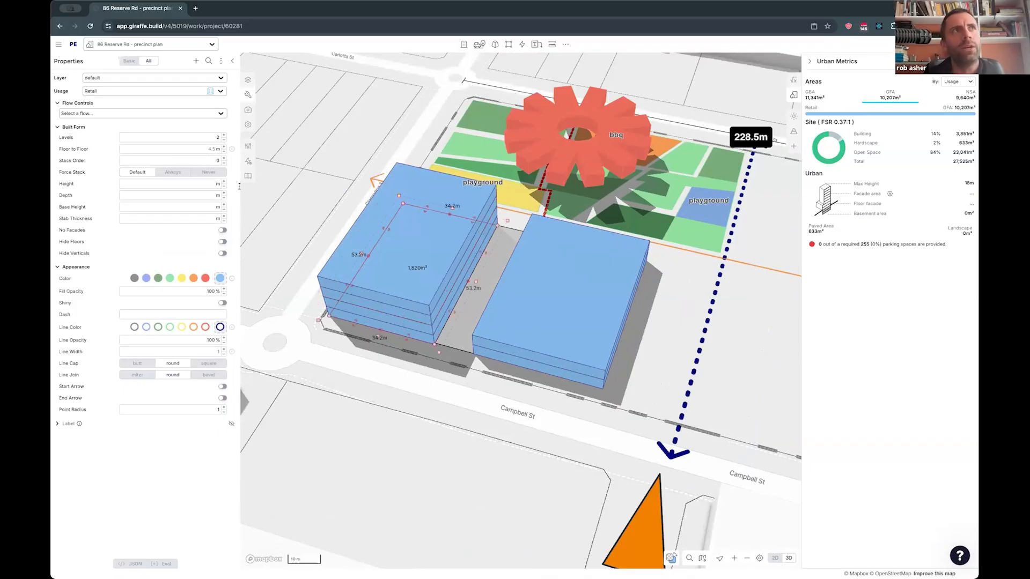
click(397, 289)
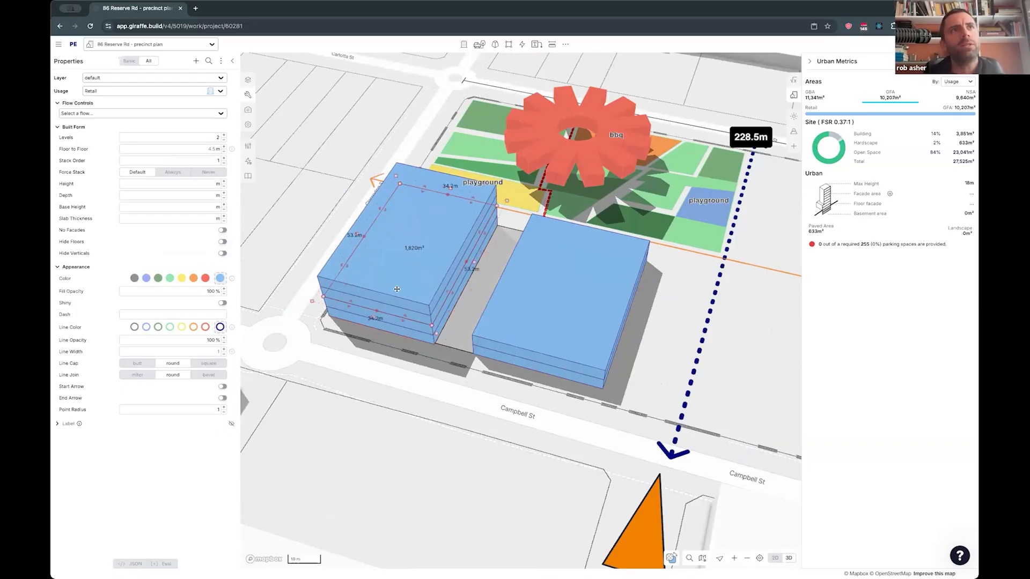
key(Delete)
click(389, 290)
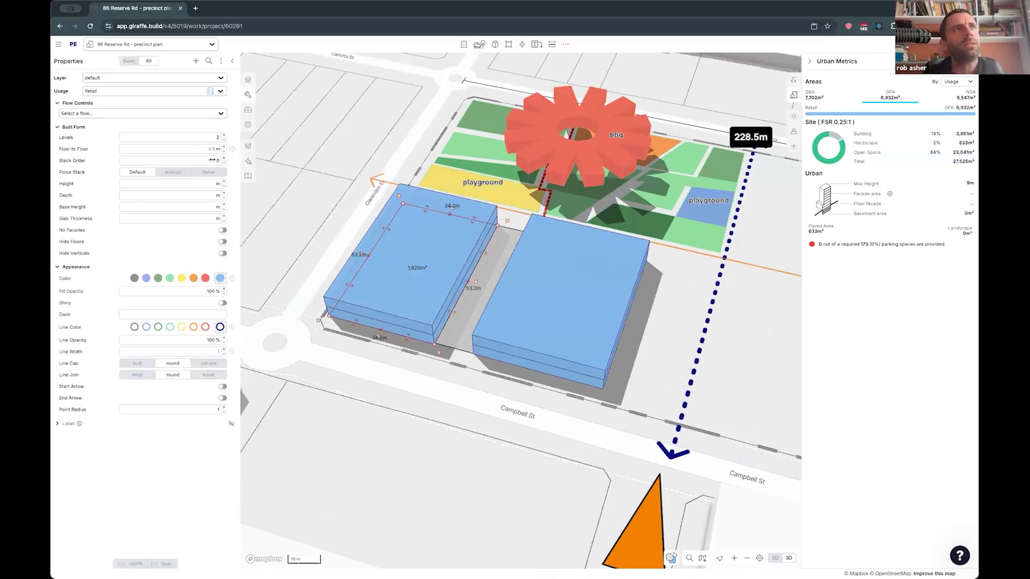
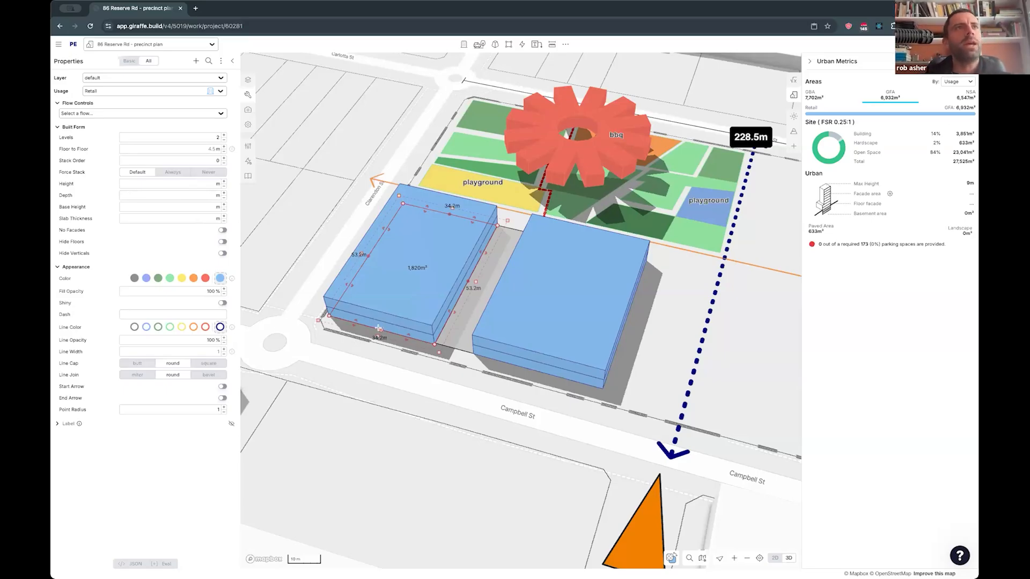
- Paste a copy of the west retail building on top of it and extend the copy eastward about 50 m to span both retail buildings
key(ctrl+v)
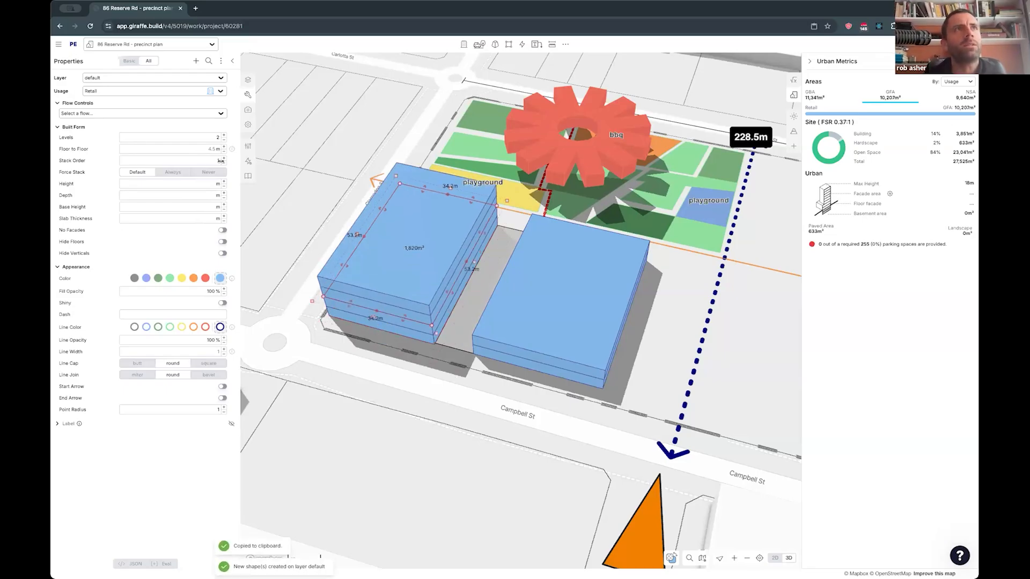
drag(448, 288, 611, 329)
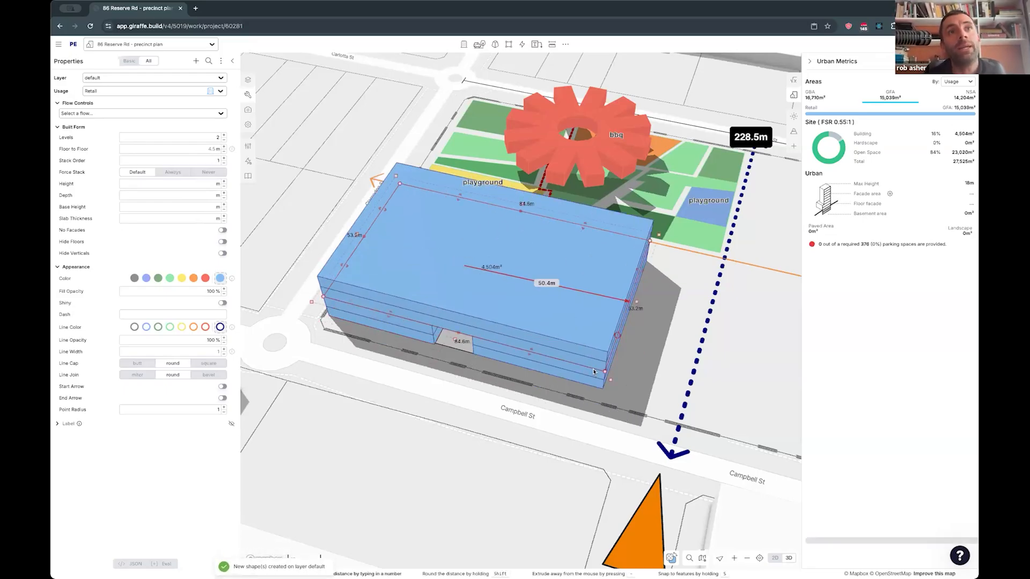
right_drag(460, 410, 480, 402)
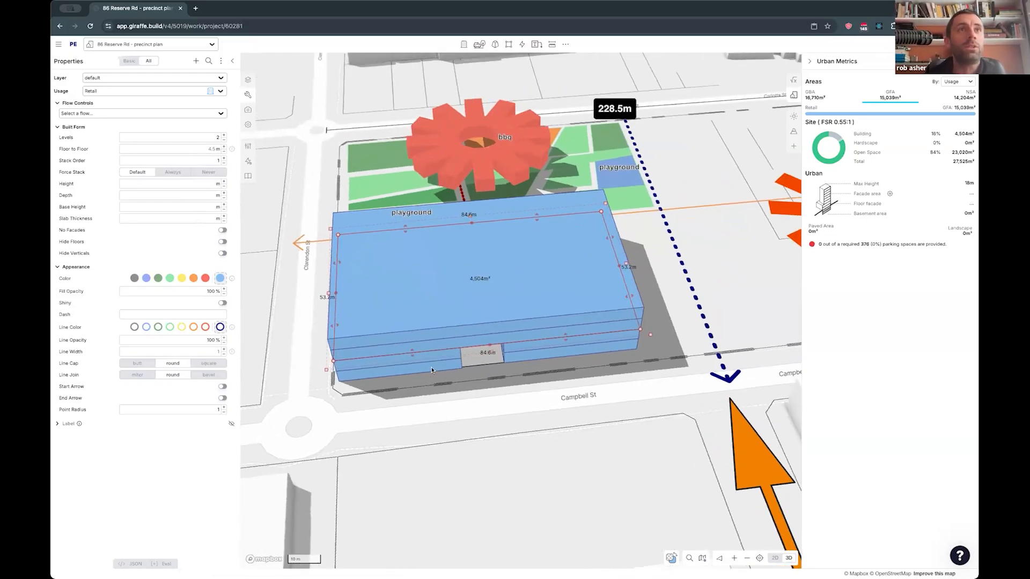
- Set the upper building spanning the plaza to 3 levels and both lower retail buildings to 1 level
key(plus)
click(449, 363)
shift+click(508, 358)
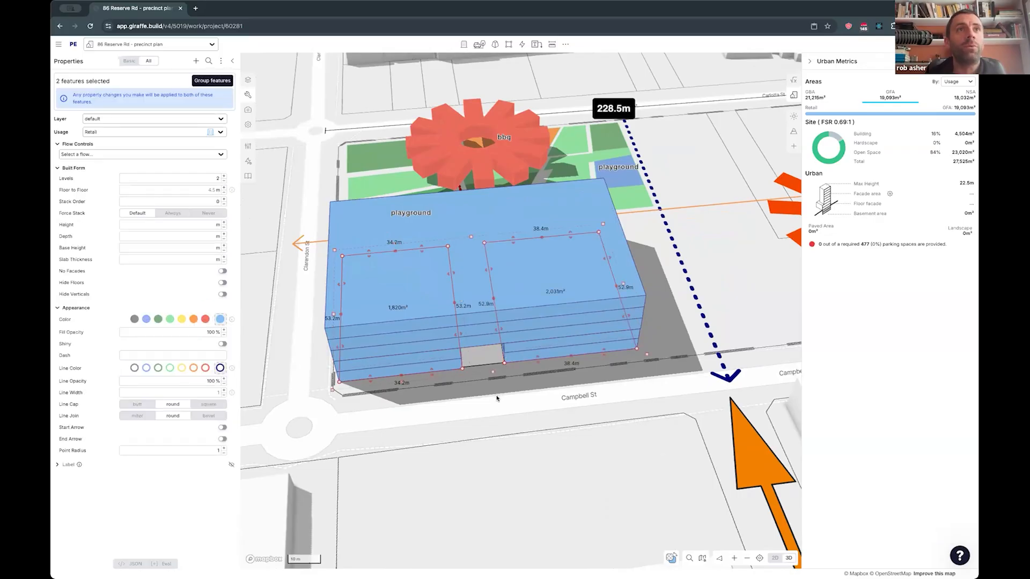
key(Delete)
click(470, 347)
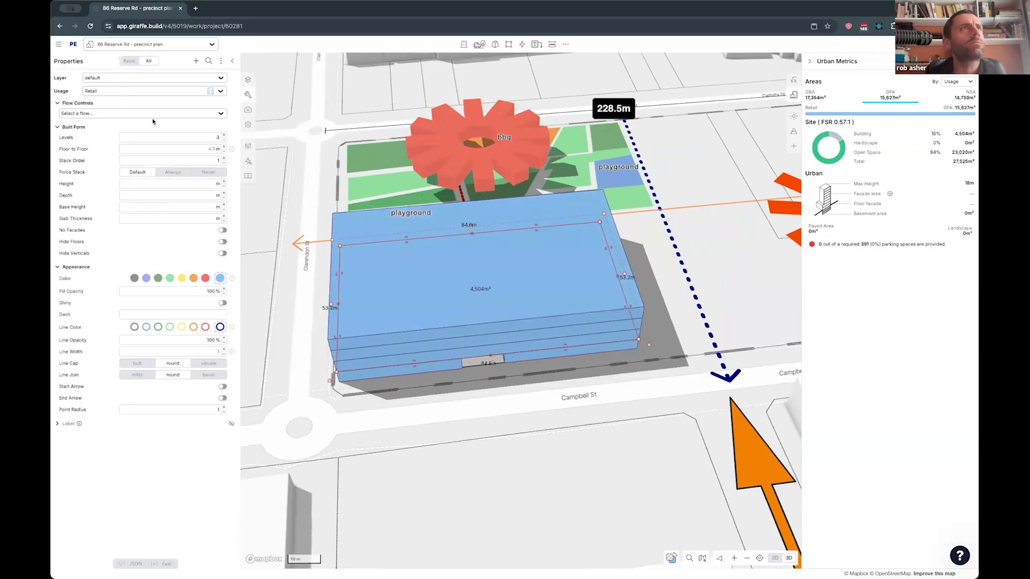
- Change the usage of the upper 3-level building to Commercial
right_click(392, 269)
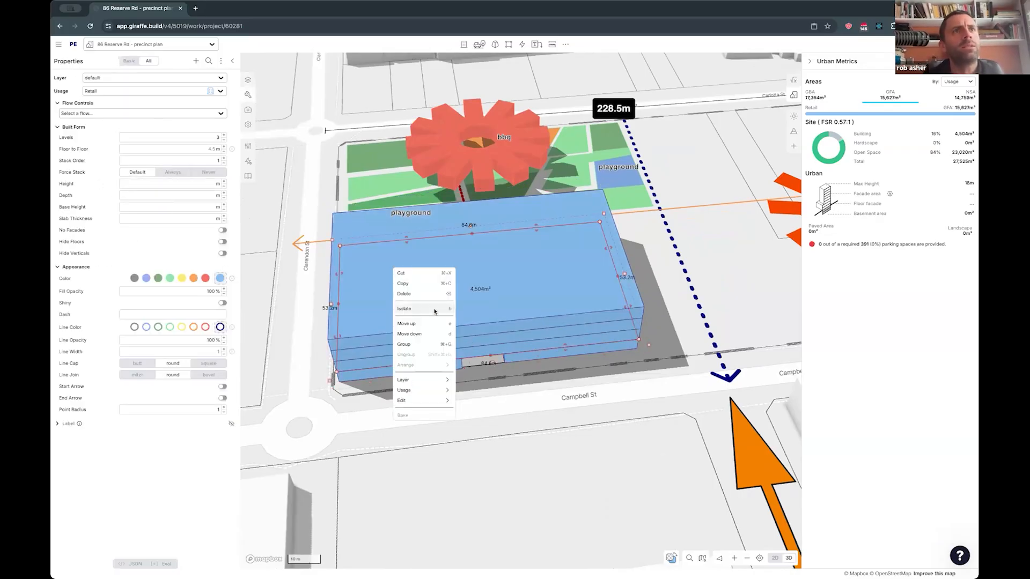
mouse_move(441, 391)
click(480, 391)
text(com)
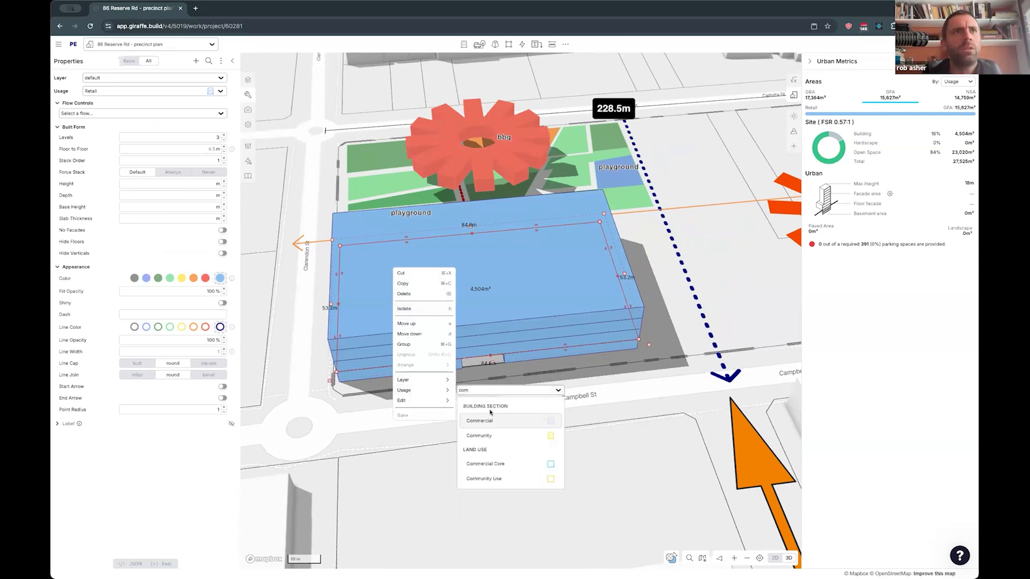
click(493, 422)
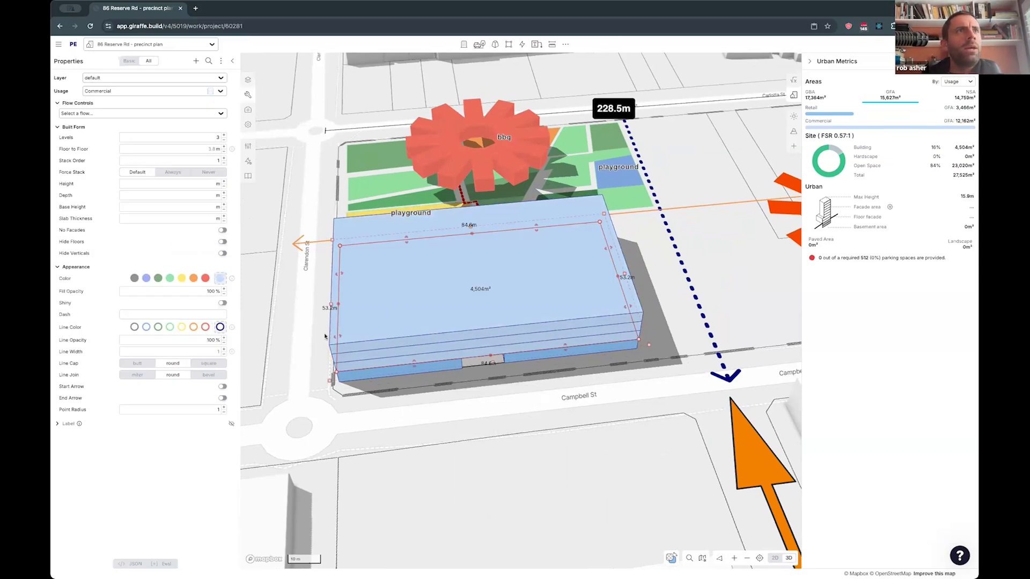
- Draw a 15-level Residential tower about 22 m by 41 m on the west half of the commercial block
right_drag(378, 397, 502, 442)
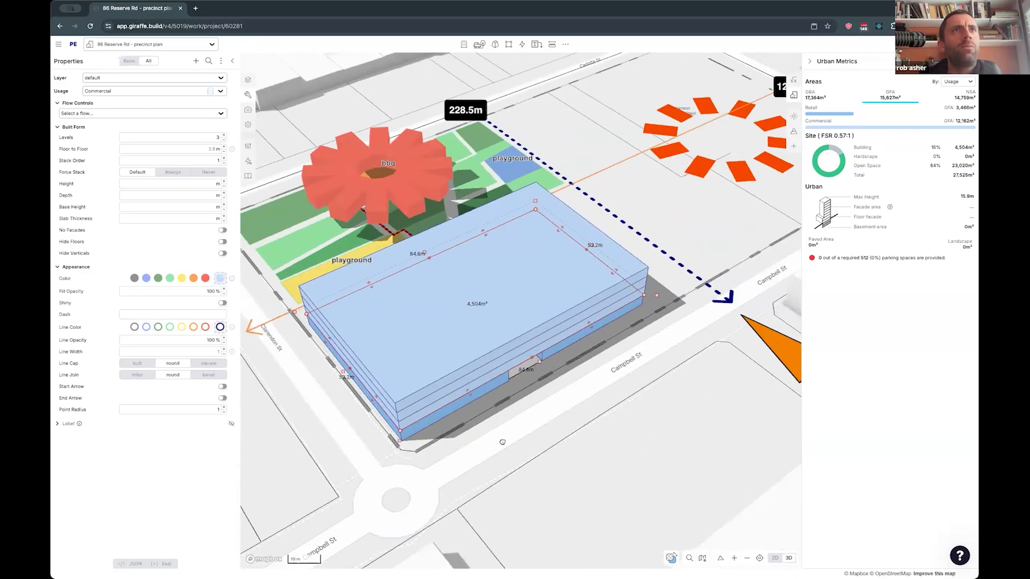
click(371, 228)
click(372, 344)
click(427, 345)
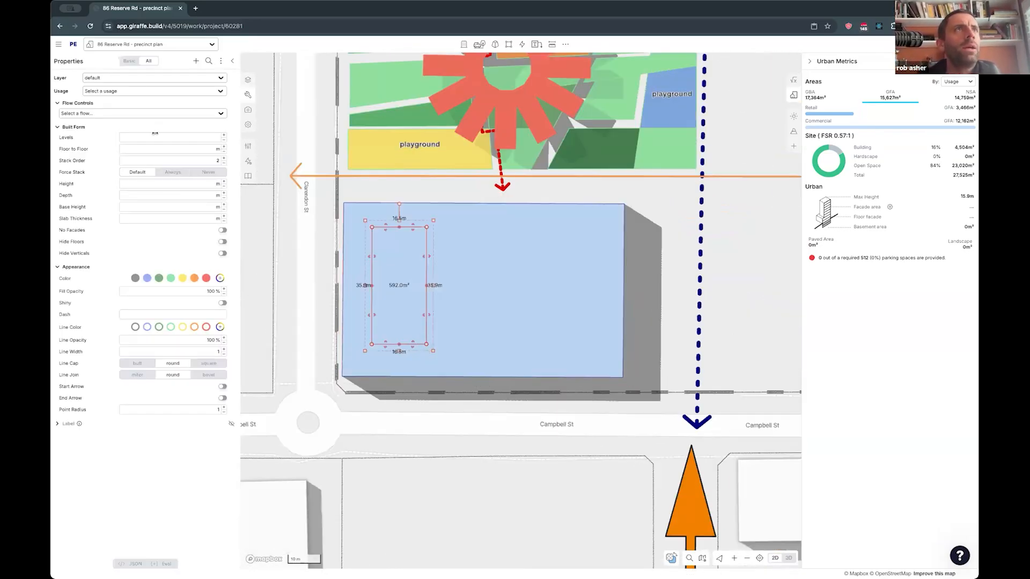
click(127, 92)
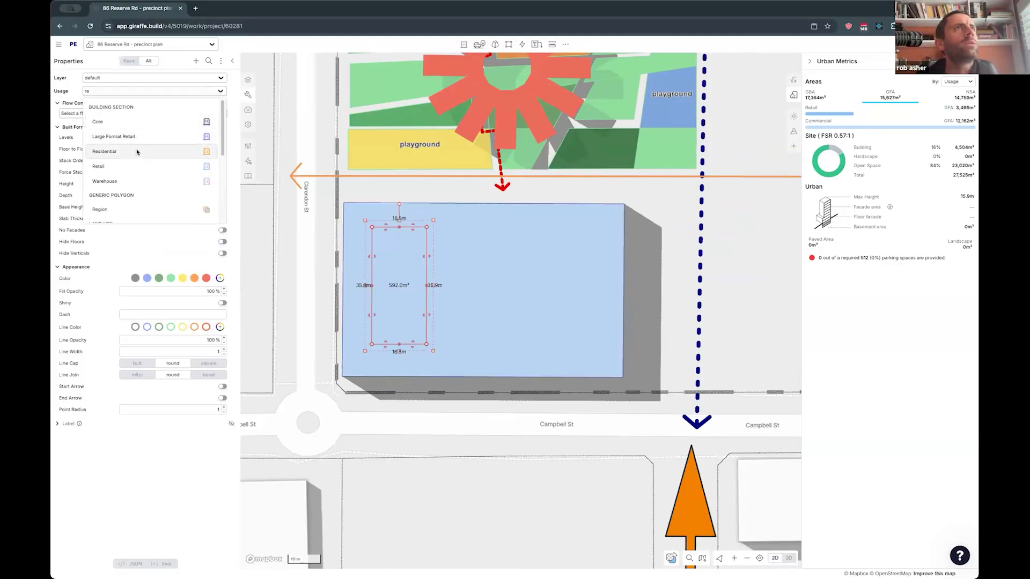
click(139, 153)
right_drag(366, 281, 414, 311)
key(shift+Up)
- Duplicate the residential tower onto the east half of the commercial block and lower the copy to 10 levels
alt+drag(418, 276, 566, 274)
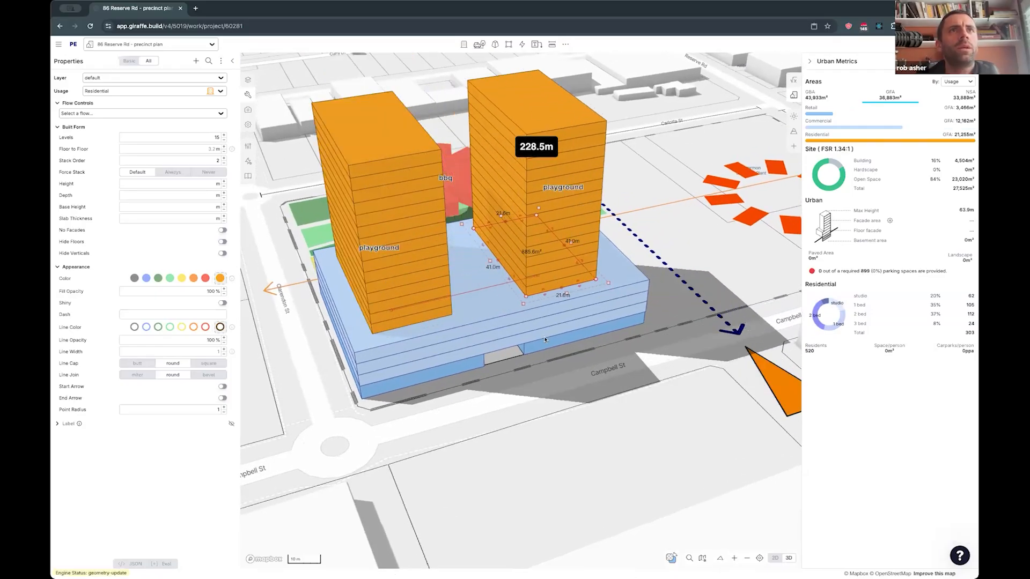
key(shift+Down)
key(shift+Down)
key(shift+Down)
key(shift+Down)
key(shift+Down)
click(561, 383)
- Move the dimension lines along Carlotta St and Reserve Rd together onto a new drawing layer named anno
right_drag(662, 343, 630, 301)
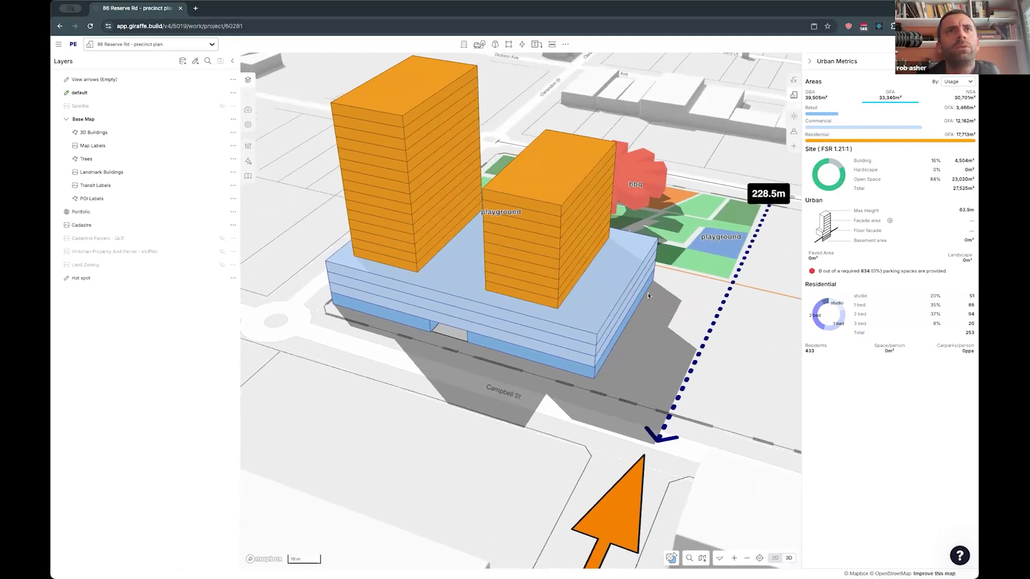
drag(711, 280, 653, 299)
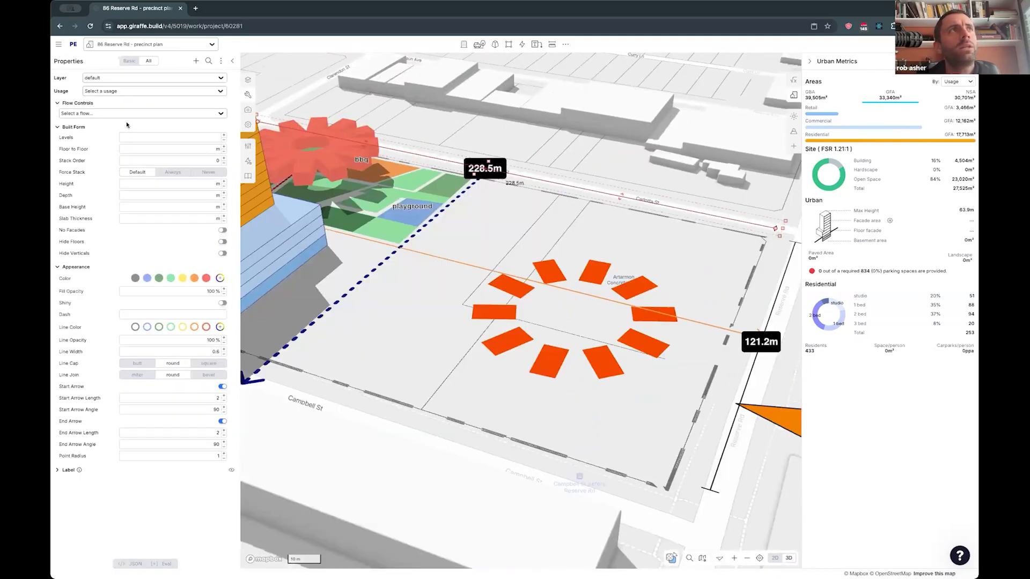
scroll(408, 185, down, 5)
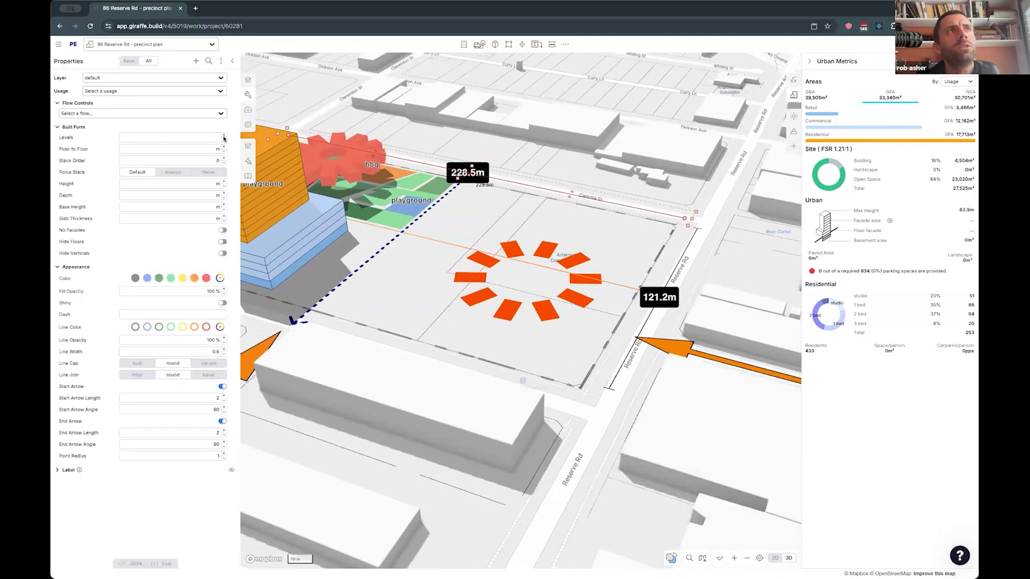
shift+click(648, 318)
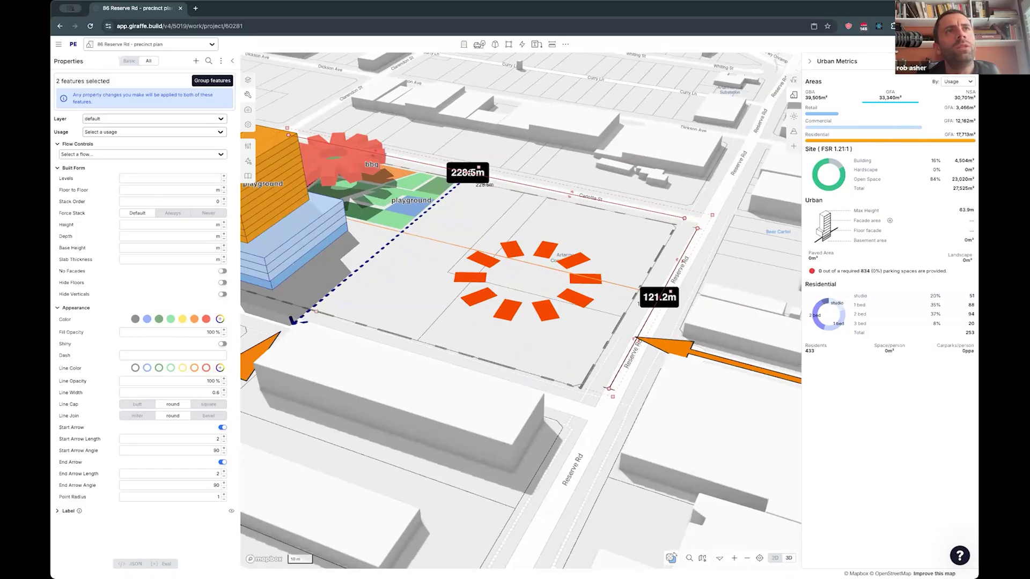
click(89, 120)
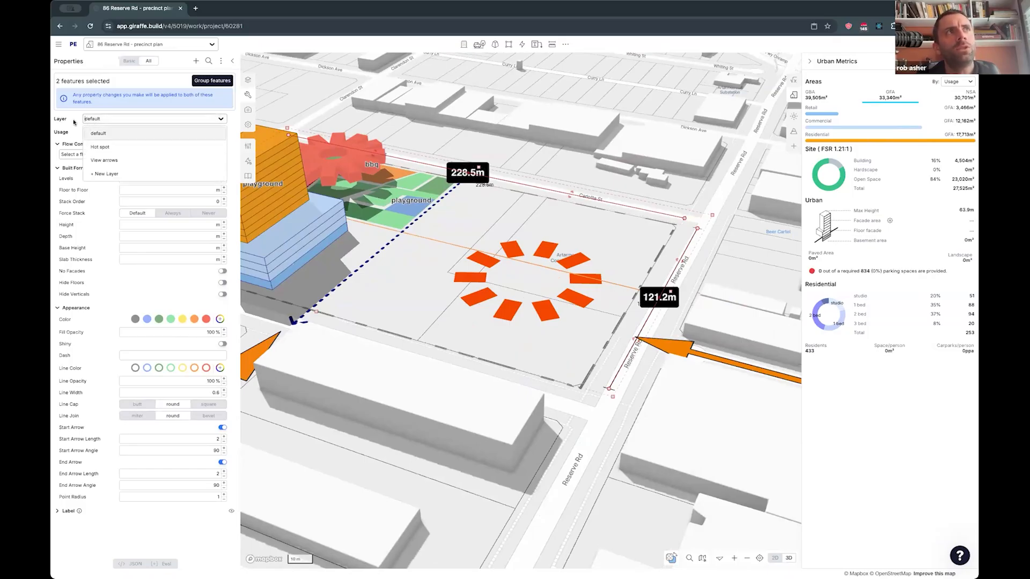
click(104, 174)
click(456, 192)
text(anno)
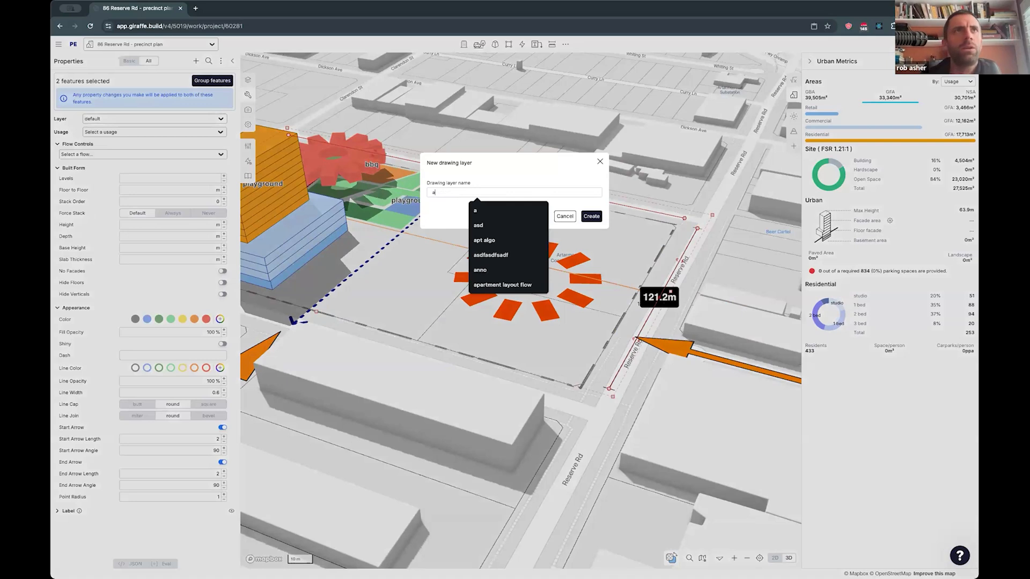
click(591, 216)
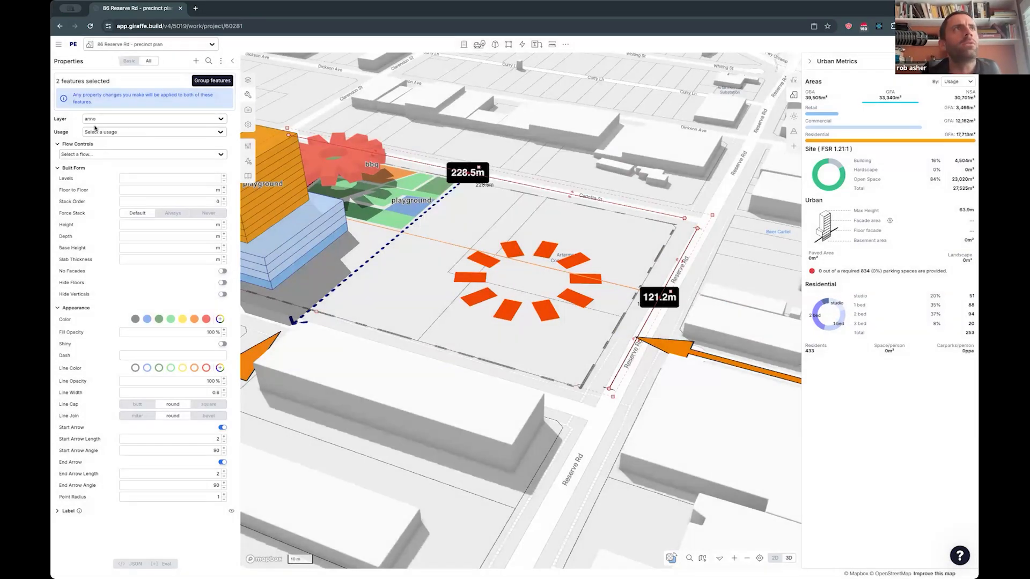
- Hide the anno layer and assign the dashed navy leader line crossing the site to it
click(248, 80)
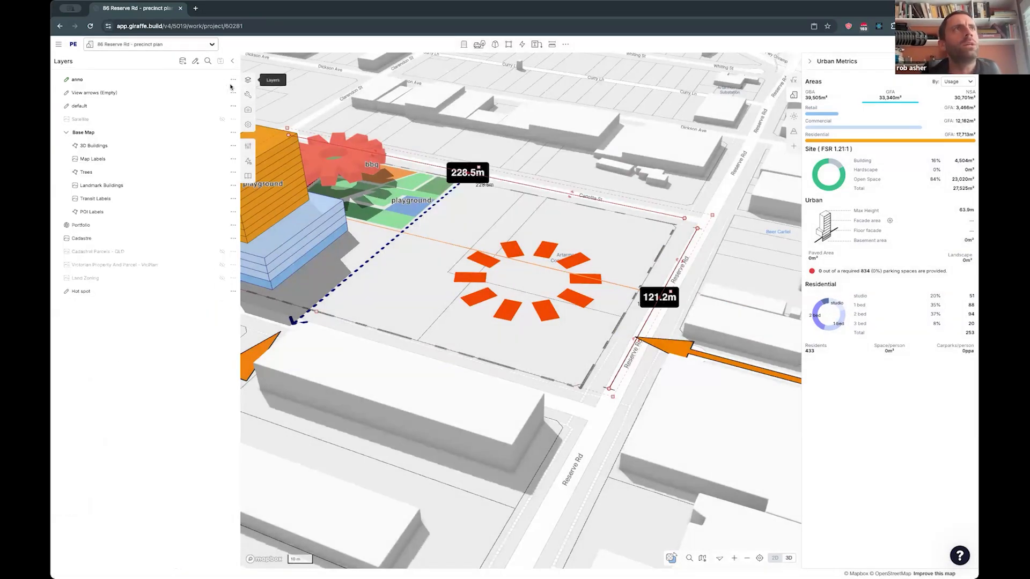
click(221, 80)
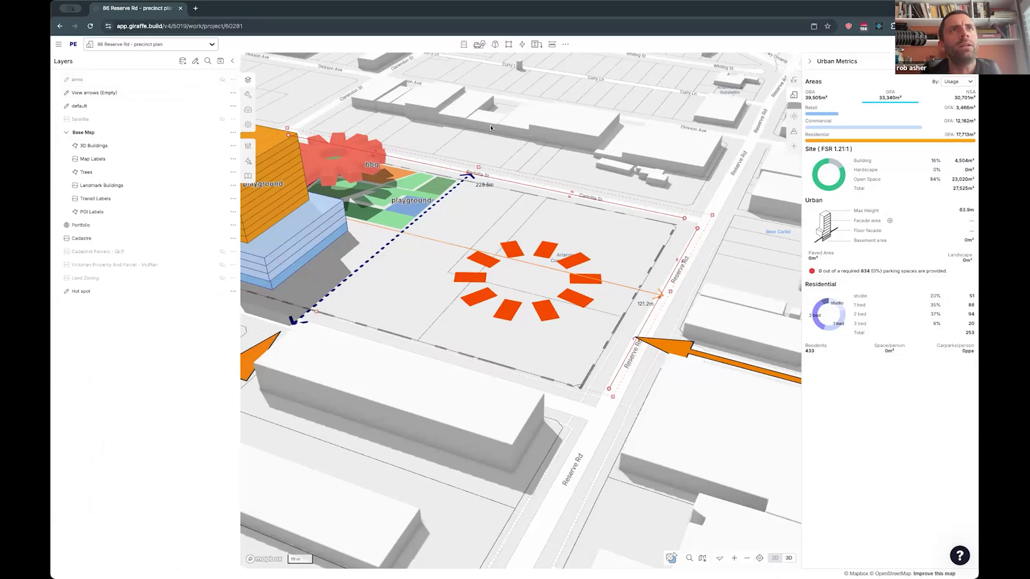
click(470, 175)
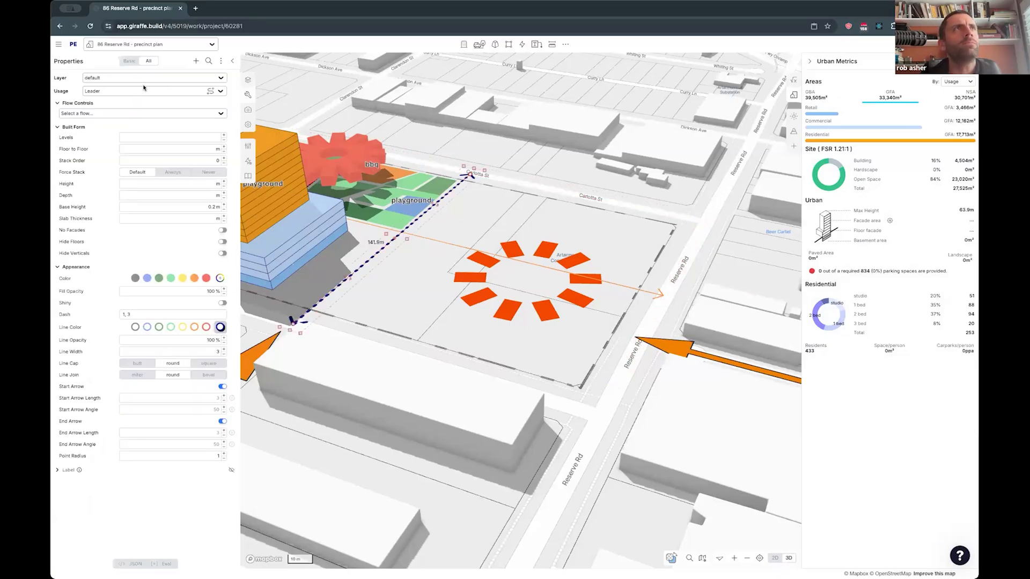
click(115, 78)
click(110, 133)
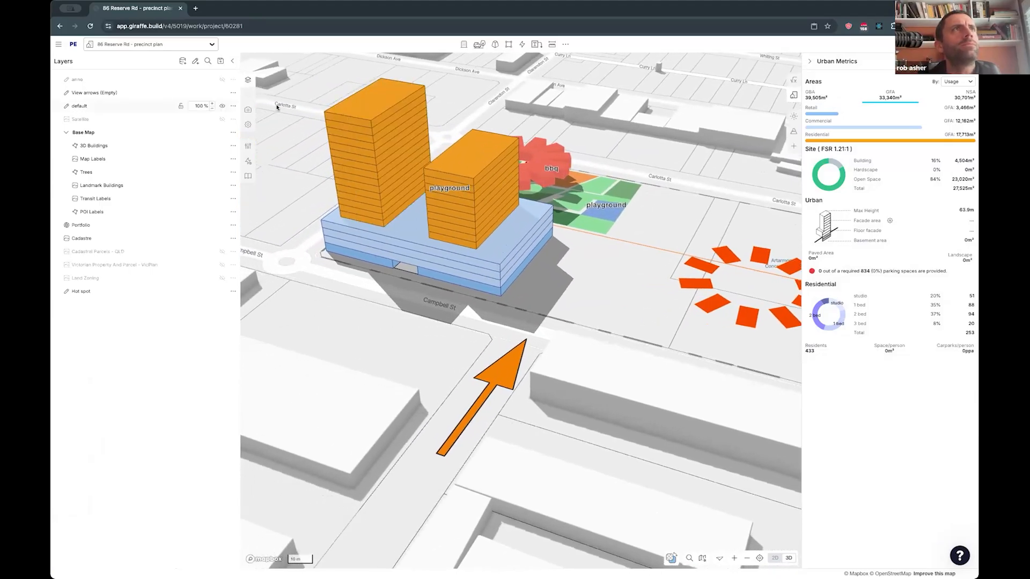
click(330, 89)
key(Escape)
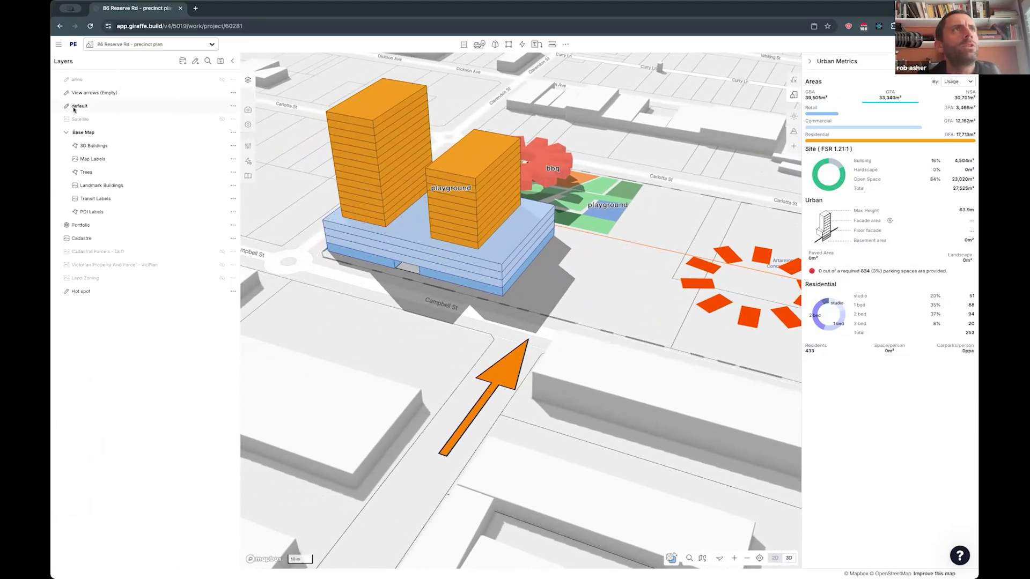
- Turn off On Top for the labels of the bbq area and the two playground areas
right_drag(407, 290, 528, 139)
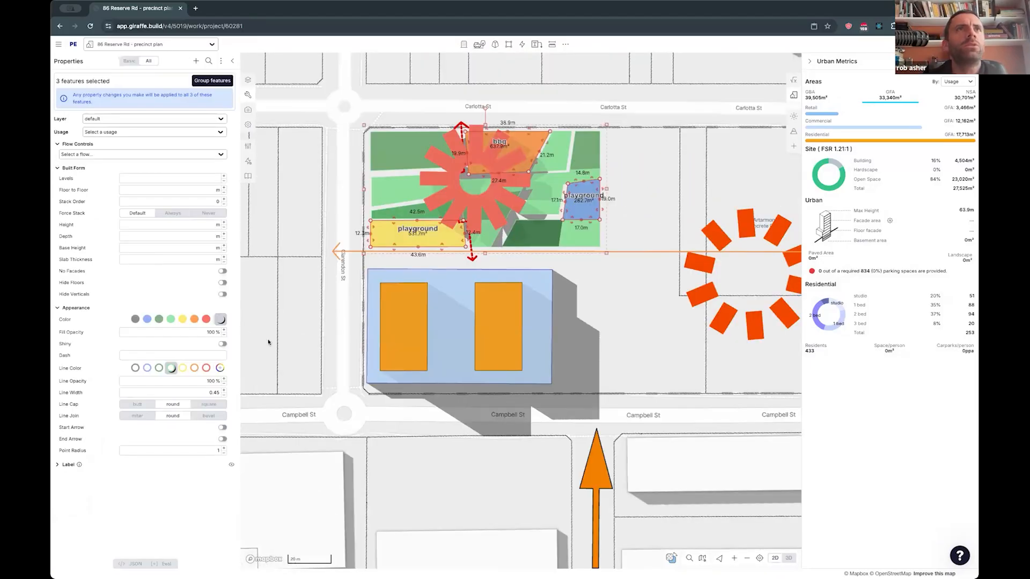
click(58, 465)
scroll(177, 499, down, 1)
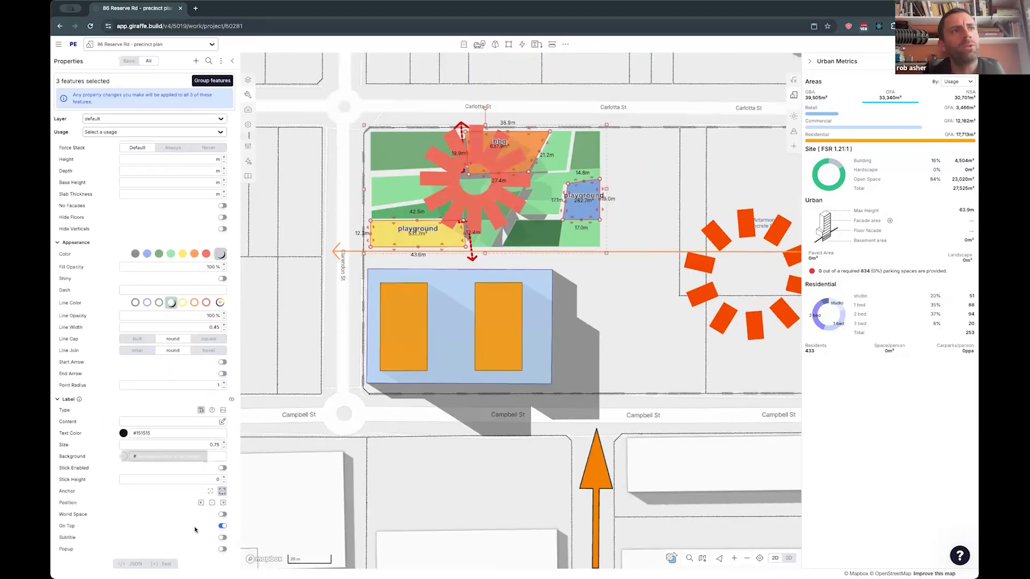
click(221, 526)
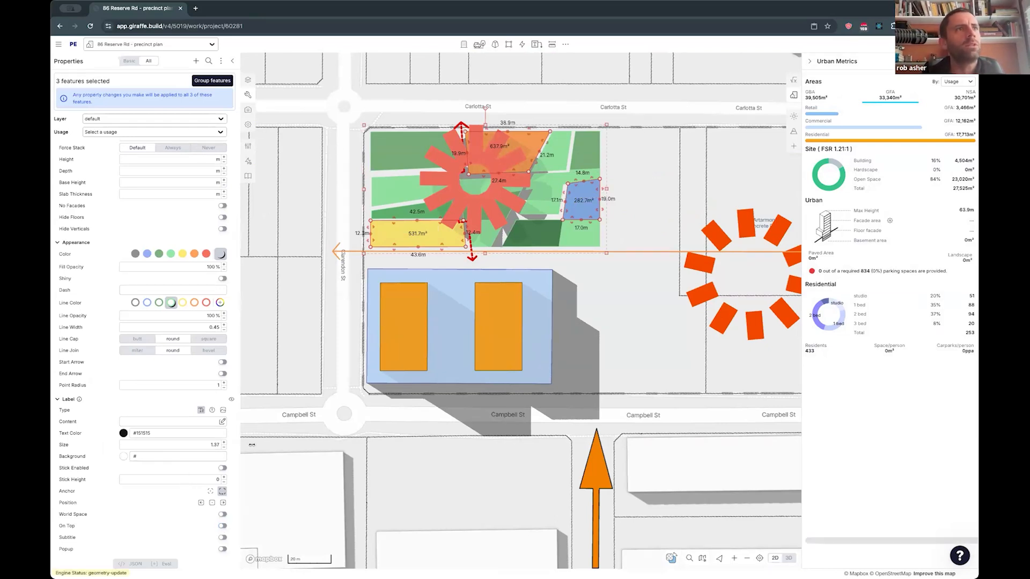
- Set the label size of the bbq area and the two playground areas to 1
drag(197, 445, 350, 450)
double_click(204, 442)
text(1)
right_drag(323, 370, 548, 375)
right_drag(590, 362, 441, 317)
click(490, 391)
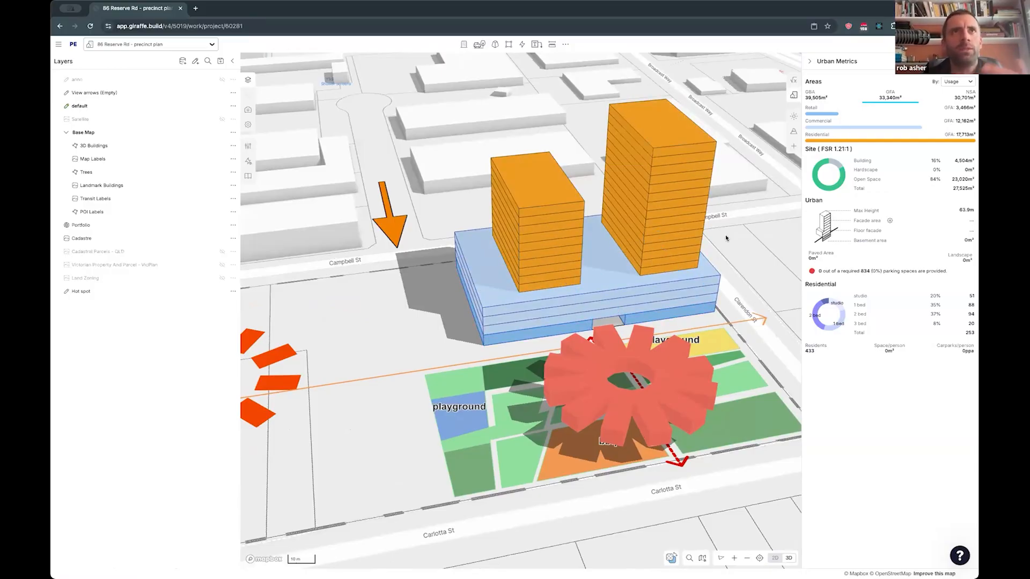
- Isolate the ground-level retail buildings and the plaza, and examine how the levels stack above them
drag(721, 255, 705, 265)
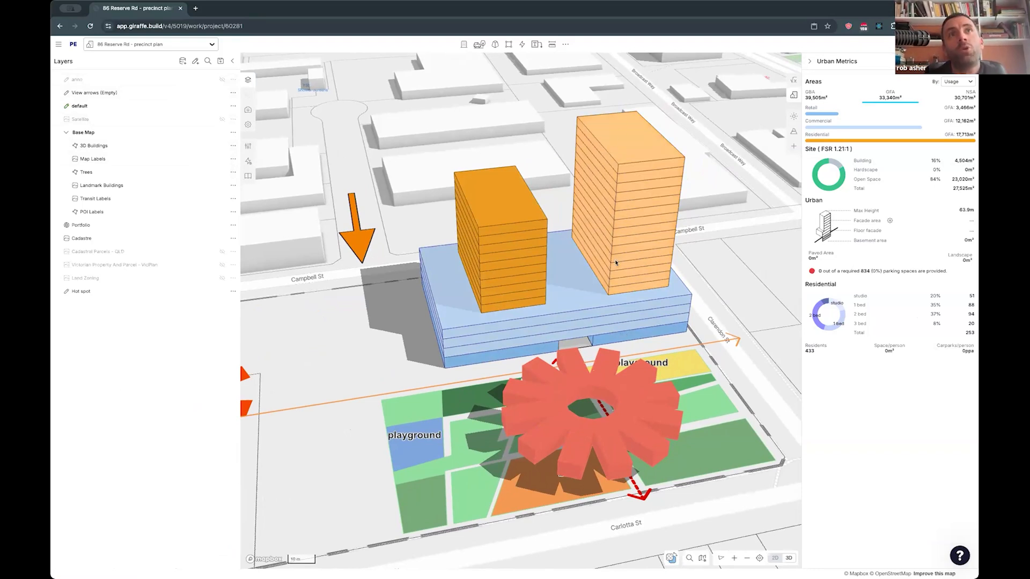
click(625, 324)
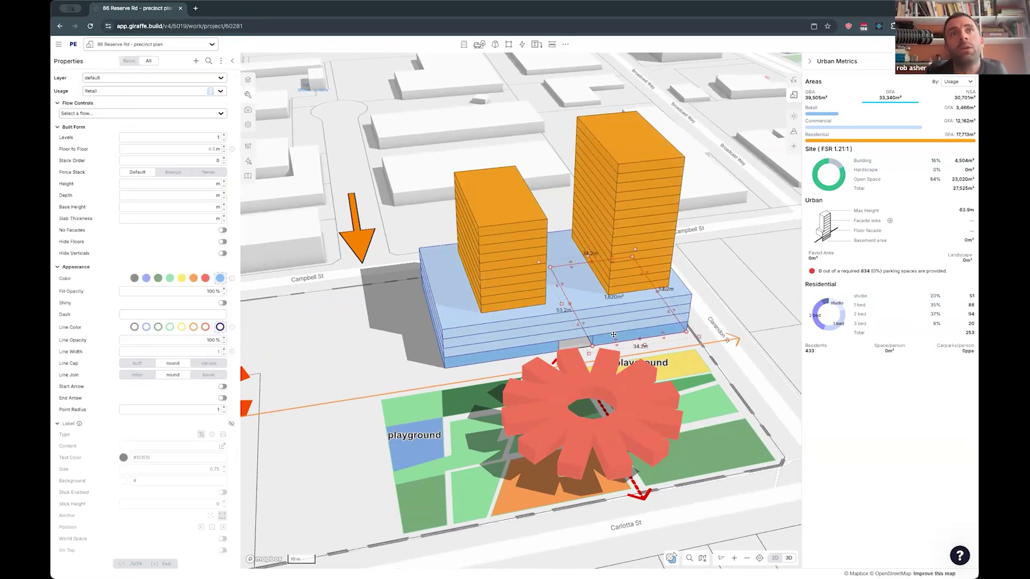
drag(694, 304, 649, 299)
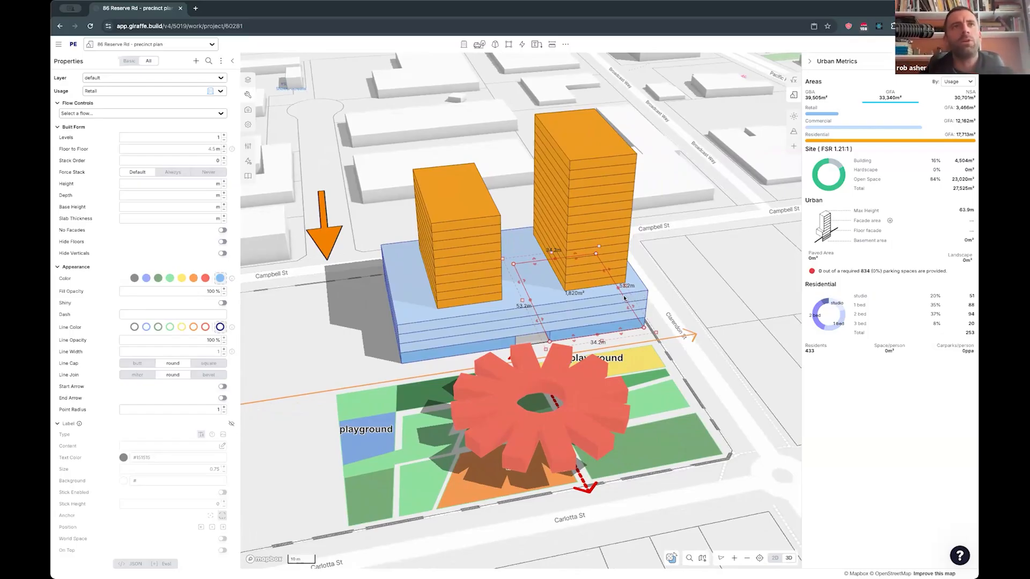
double_click(627, 323)
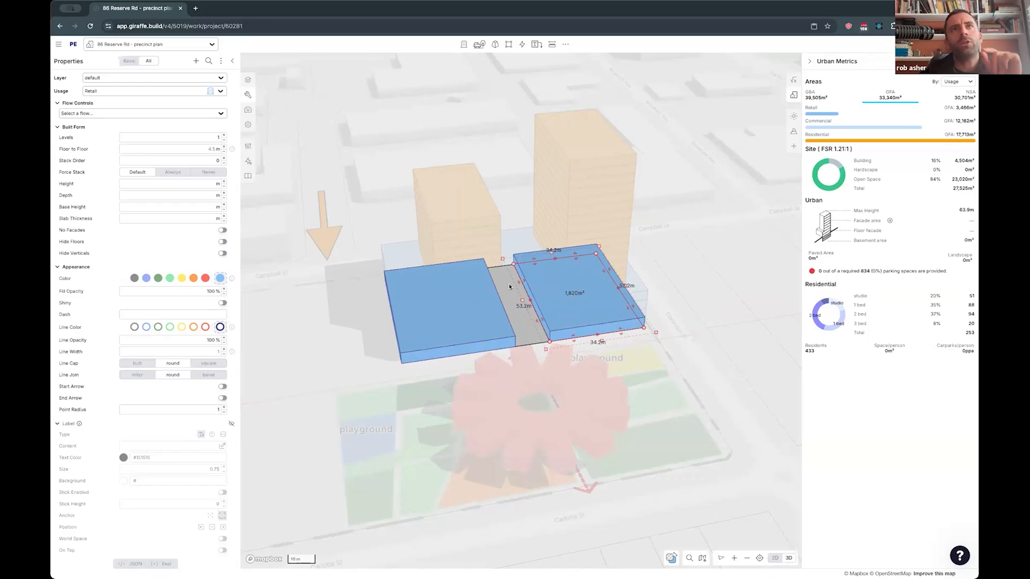
right_drag(703, 343, 578, 323)
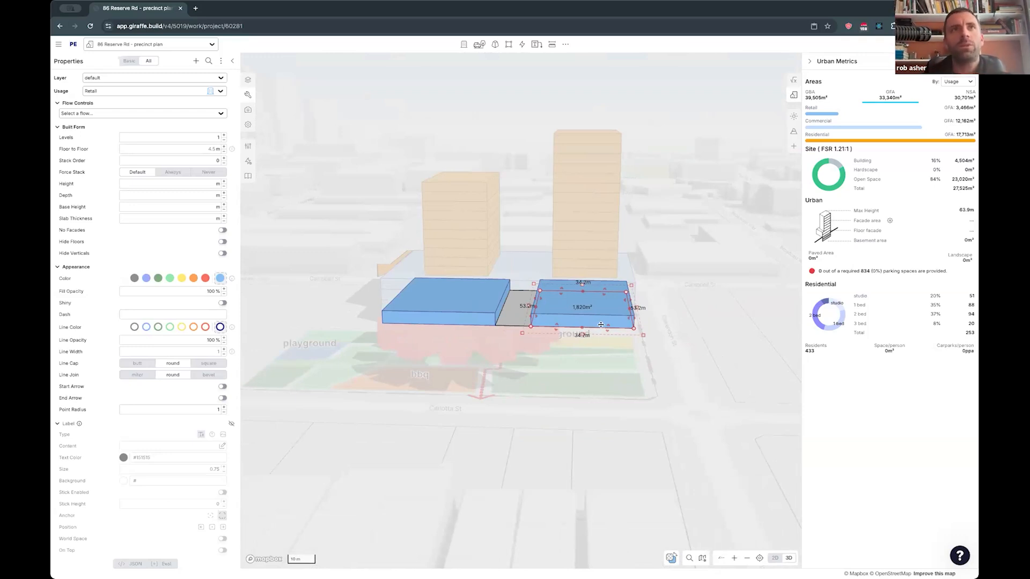
click(660, 326)
- Duplicate the east ground-level retail building and place the copy on the open ground just east of the commercial block
click(596, 323)
right_drag(670, 339, 289, 374)
key(super+v)
drag(315, 315, 288, 325)
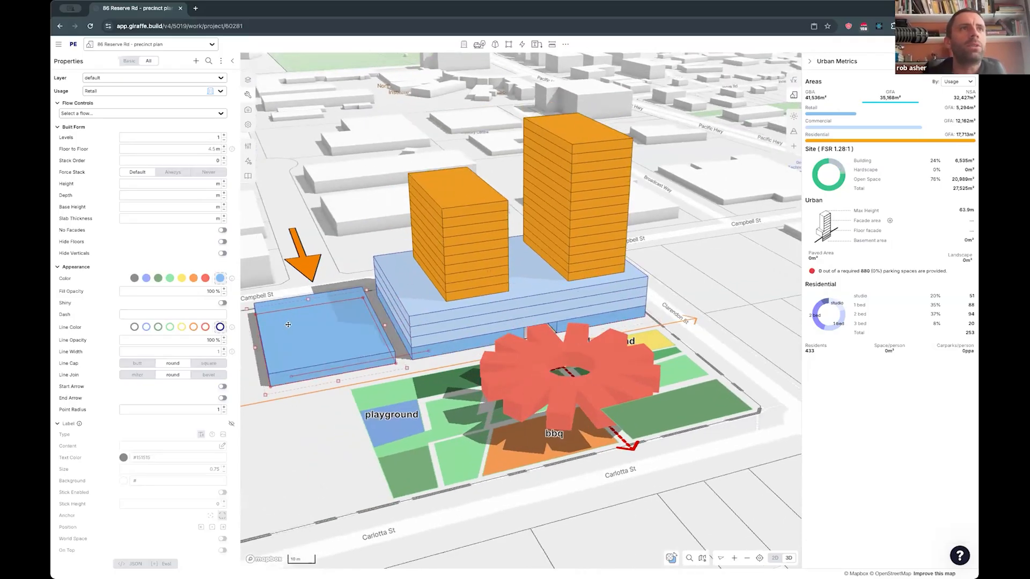
- Narrow the copied building from its east edge to about 18.6 m wide and change its usage to Community
right_drag(301, 429, 282, 396)
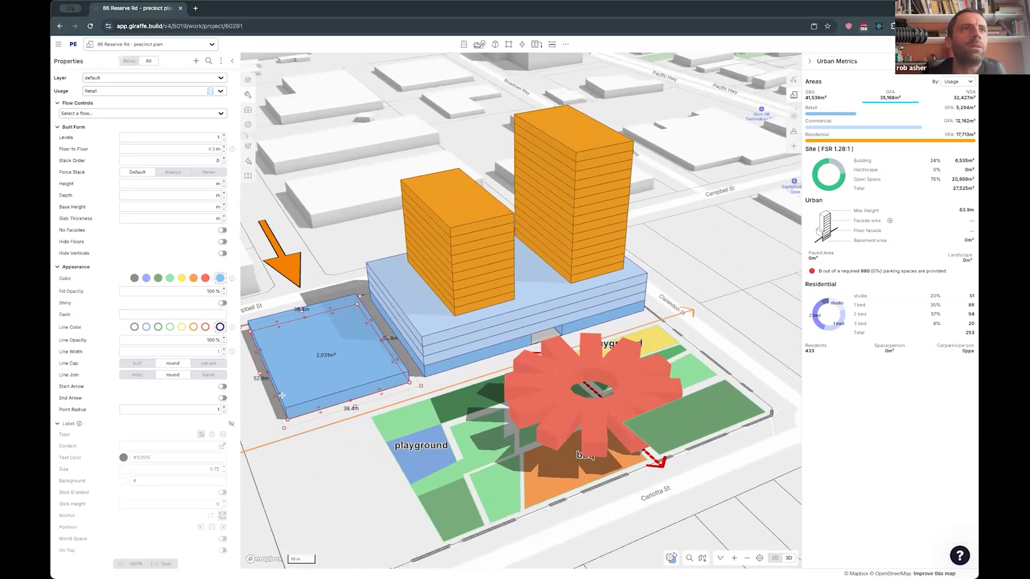
drag(261, 377, 320, 360)
right_click(358, 370)
mouse_move(387, 492)
click(444, 492)
text(com)
click(450, 537)
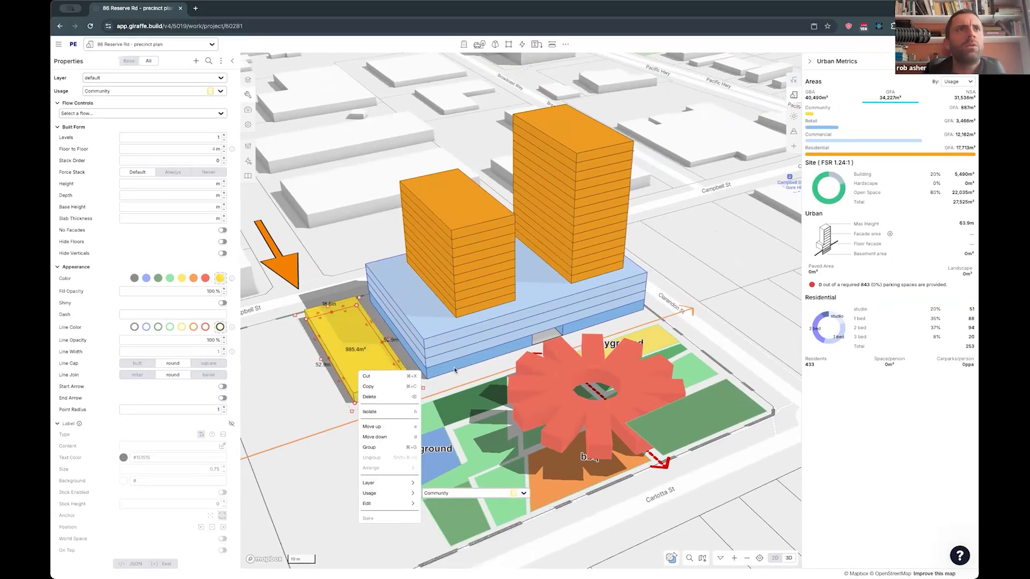
- Isolate the ground level of the east retail building, alone and together with the community building, and examine it
click(452, 370)
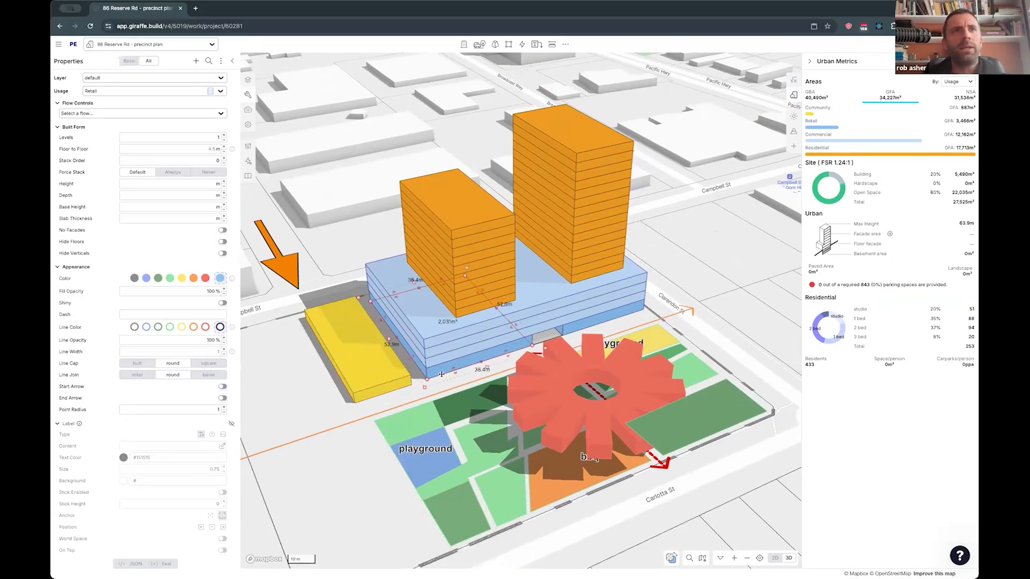
double_click(441, 374)
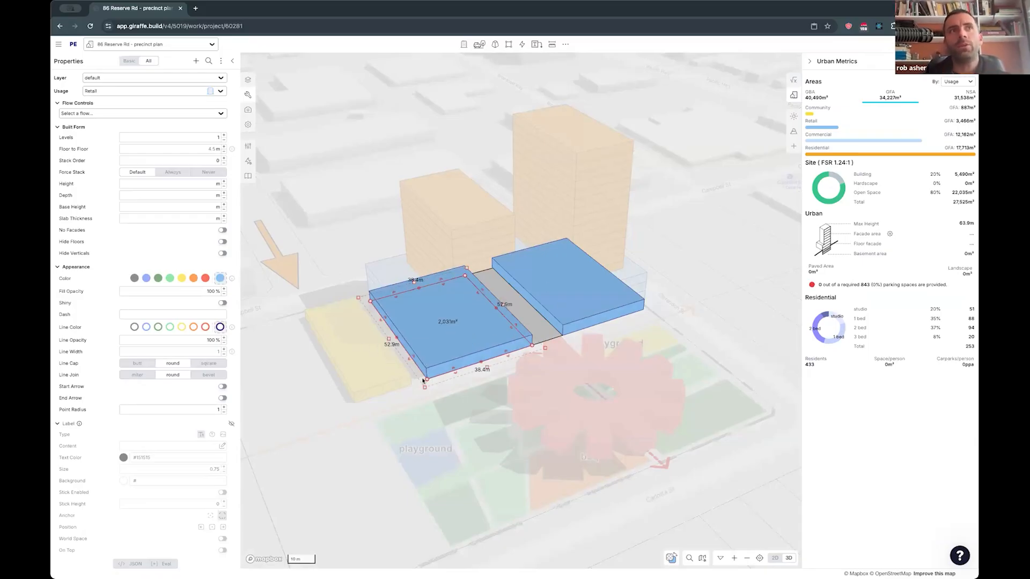
key(Escape)
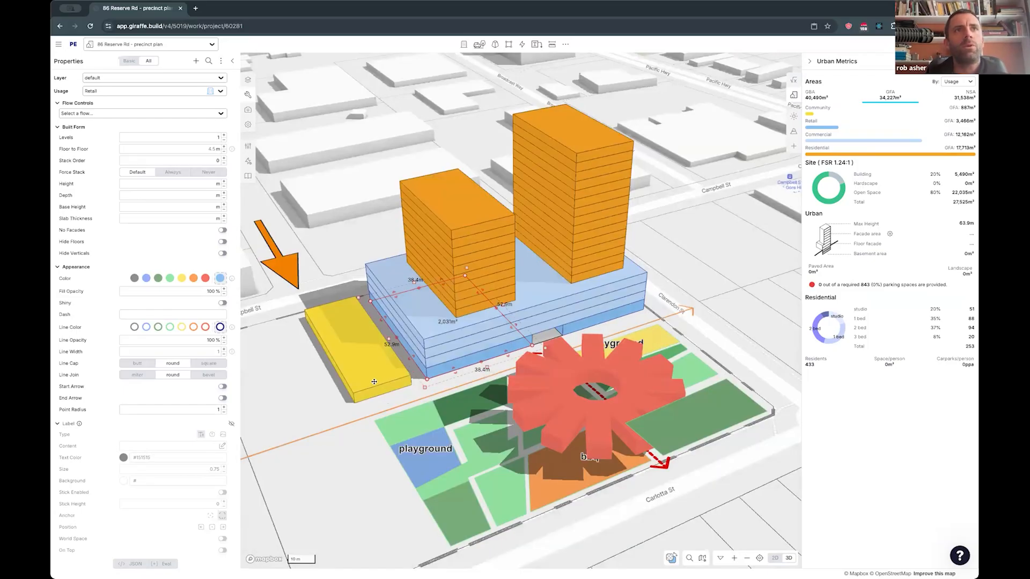
shift+click(374, 382)
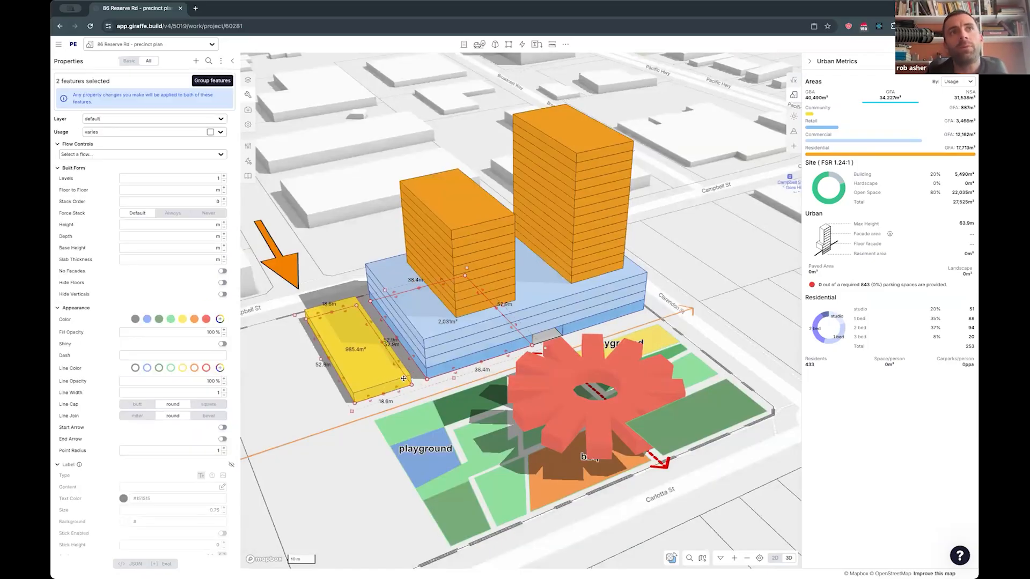
key(i)
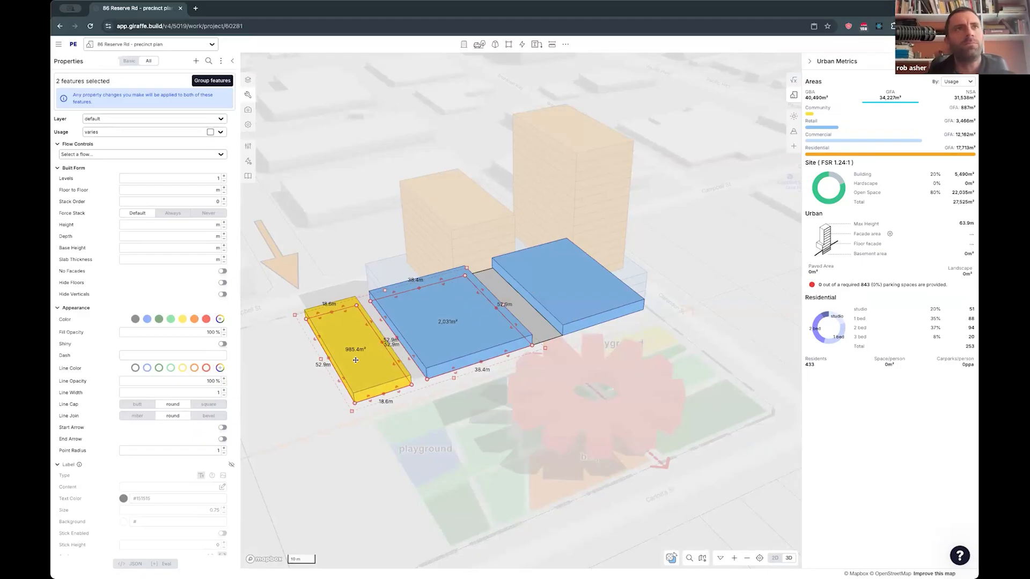
key(i)
- Isolate the west residential tower together with the west retail building and examine both levels at once
click(590, 317)
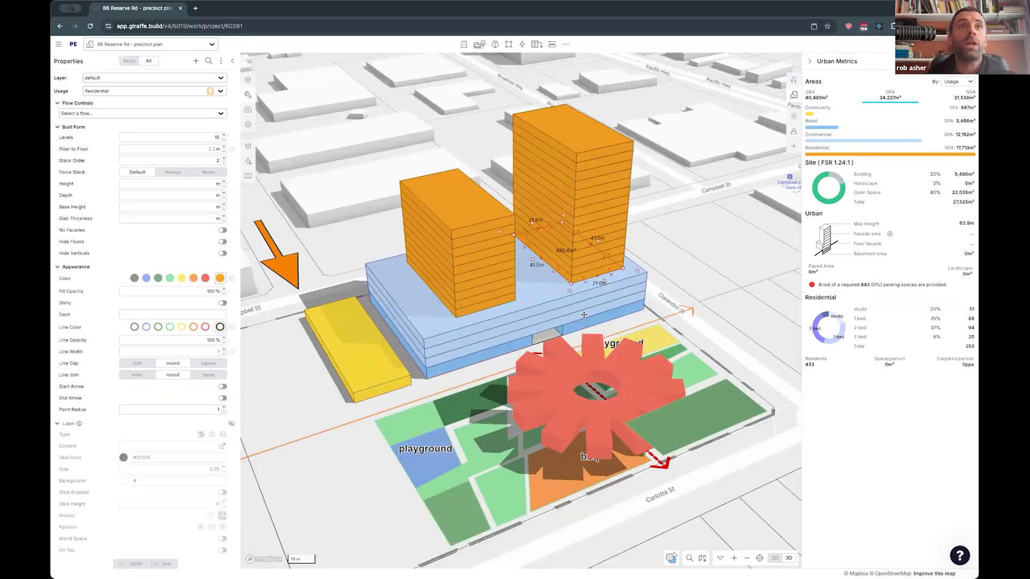
shift+click(587, 222)
key(i)
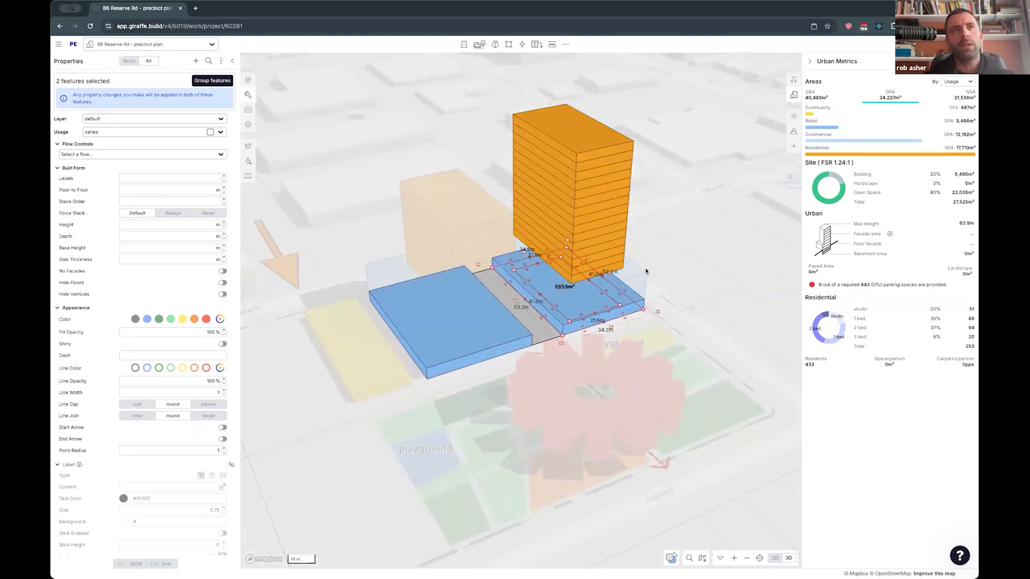
click(685, 270)
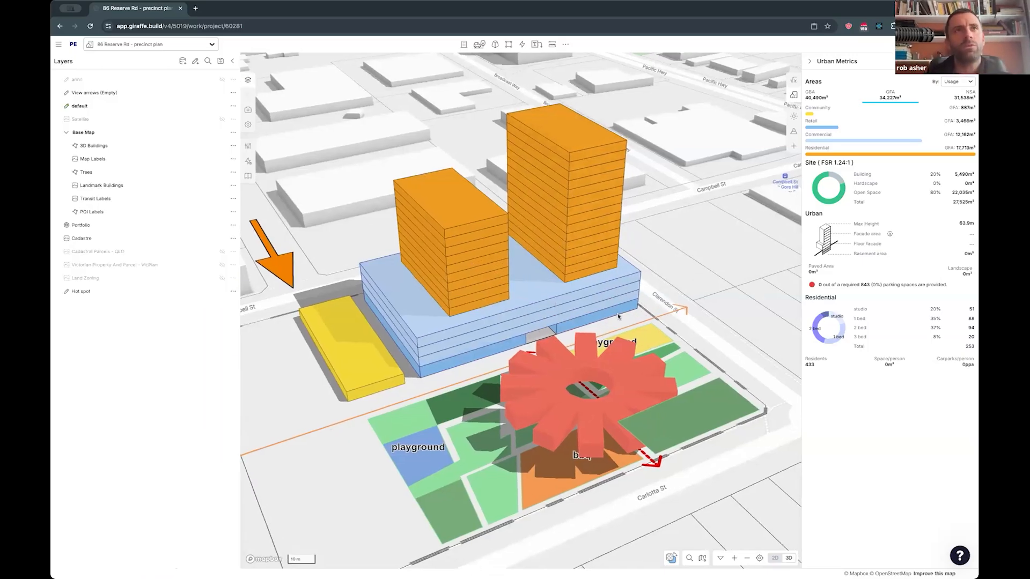
- Isolate the west ground-level retail building in plan view and slice it across its middle into two halves
click(600, 316)
key(i)
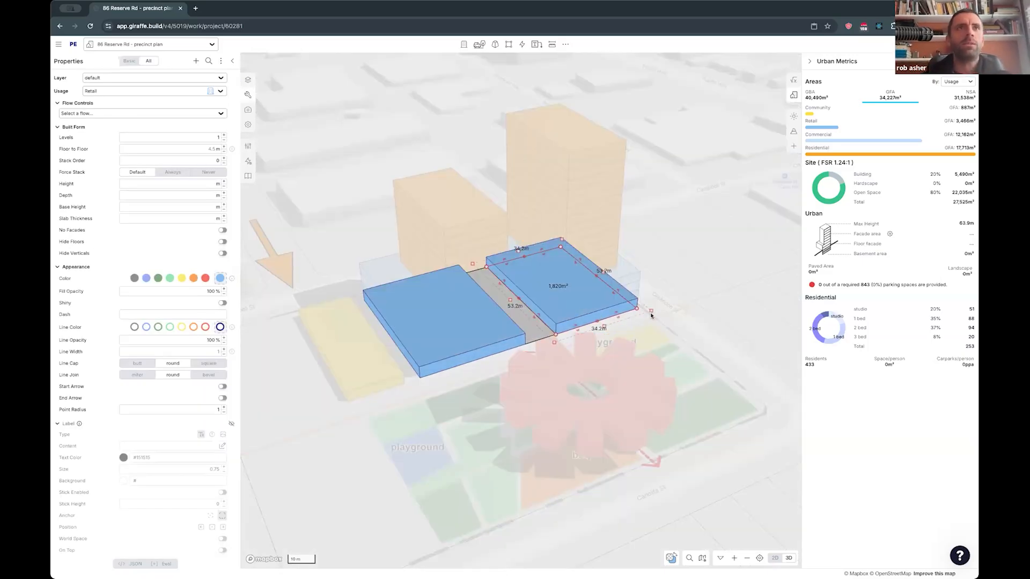
click(775, 558)
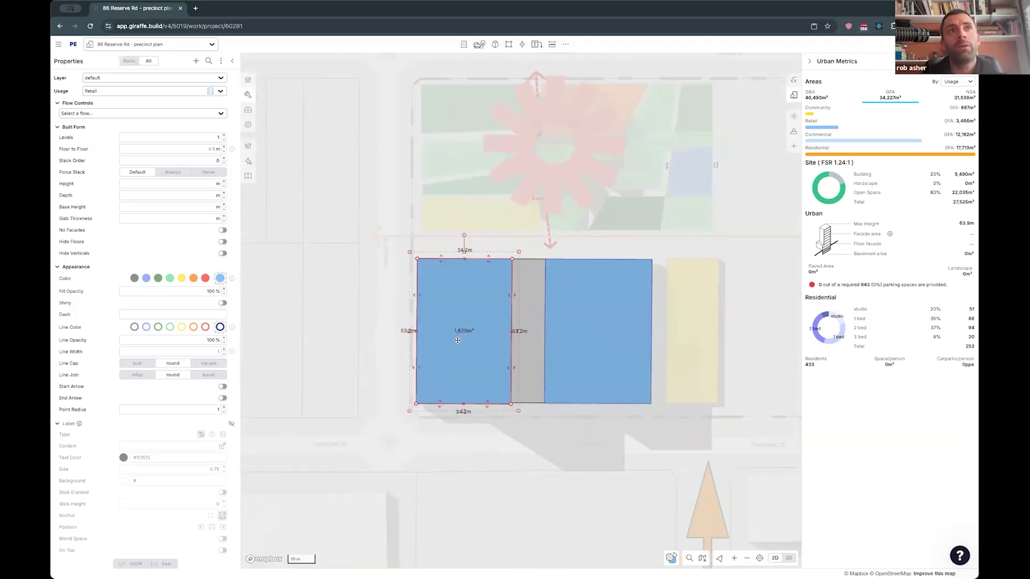
key(i)
right_drag(457, 340, 524, 441)
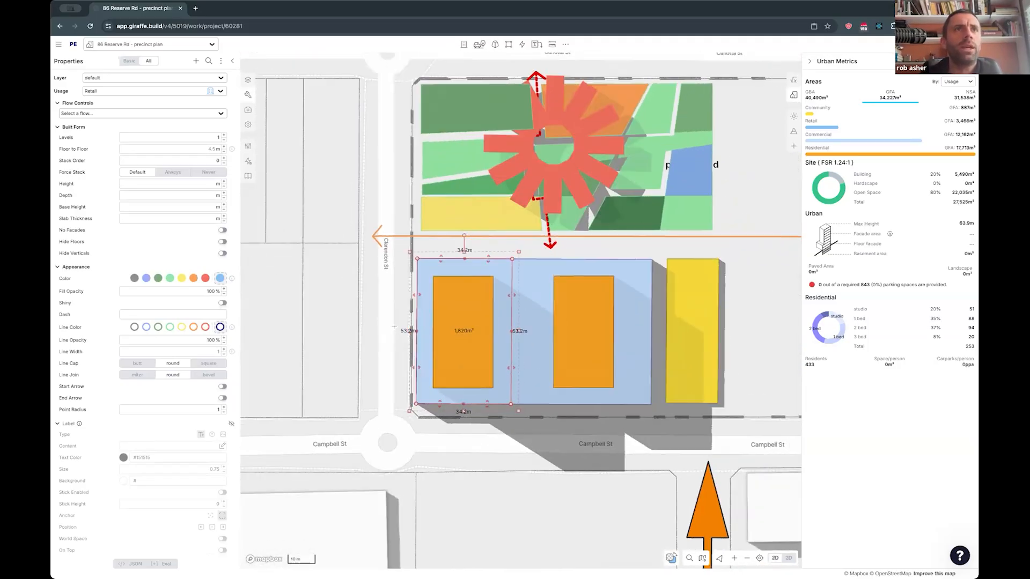
scroll(524, 441, up, 2)
key(i)
drag(397, 317, 403, 325)
click(402, 326)
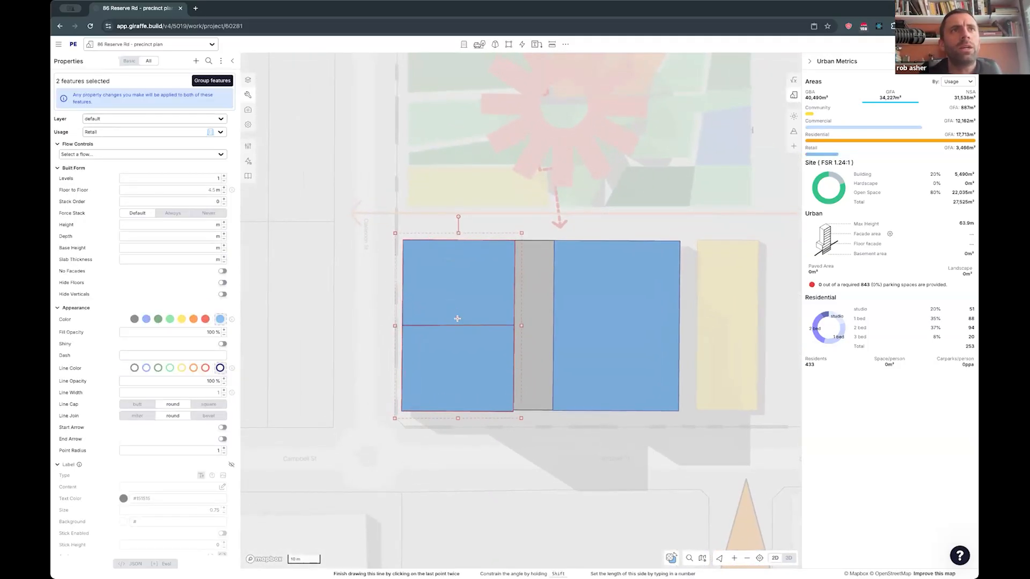
- Open a gap between the two retail halves, leaving the park-side piece about 16.6 m deep, and extend the plaza through it
click(486, 326)
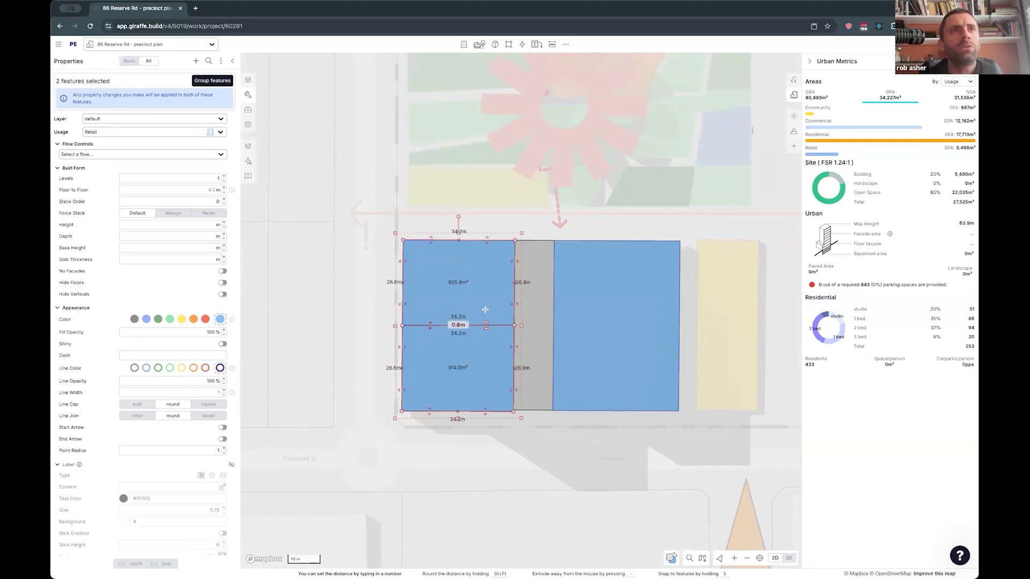
drag(484, 335, 513, 315)
click(528, 309)
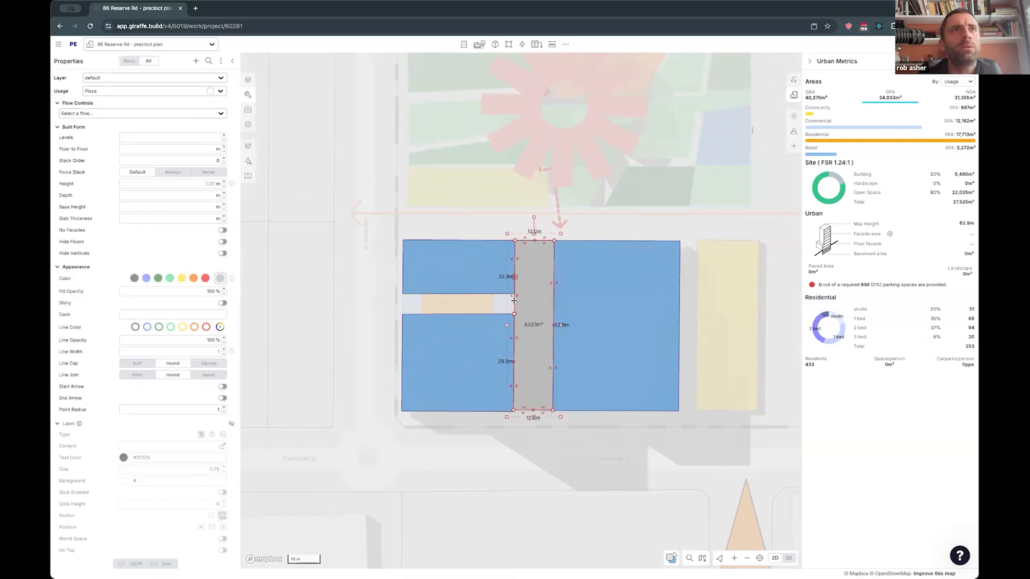
drag(514, 277, 402, 303)
- Slice the park-side retail piece into three units, each about 11 to 11.6 m wide
click(427, 274)
key(x)
click(440, 233)
click(440, 306)
click(478, 306)
double_click(479, 217)
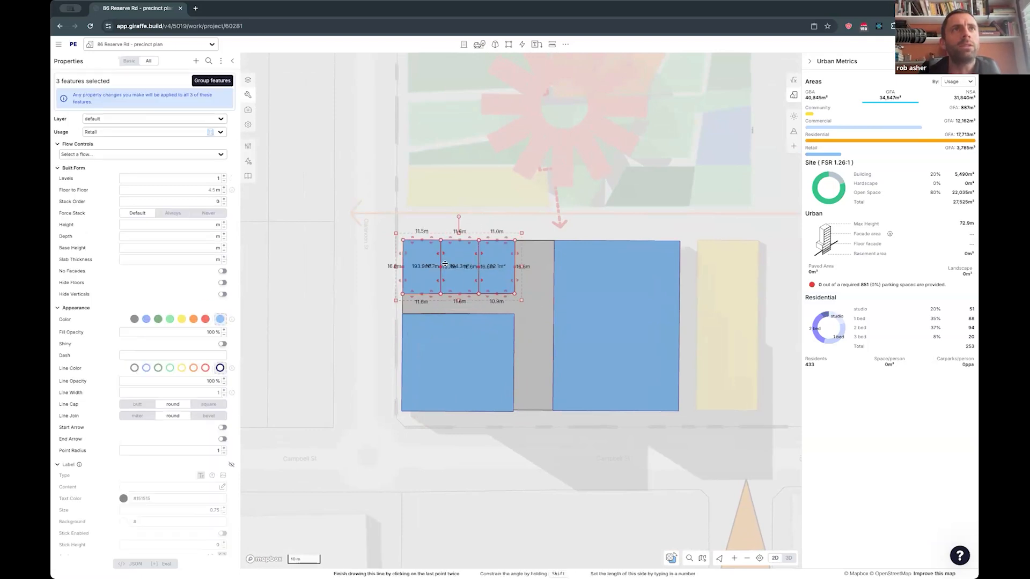
- Color the three small retail units yellow, orange and red, with red beside the main plaza strip
click(422, 274)
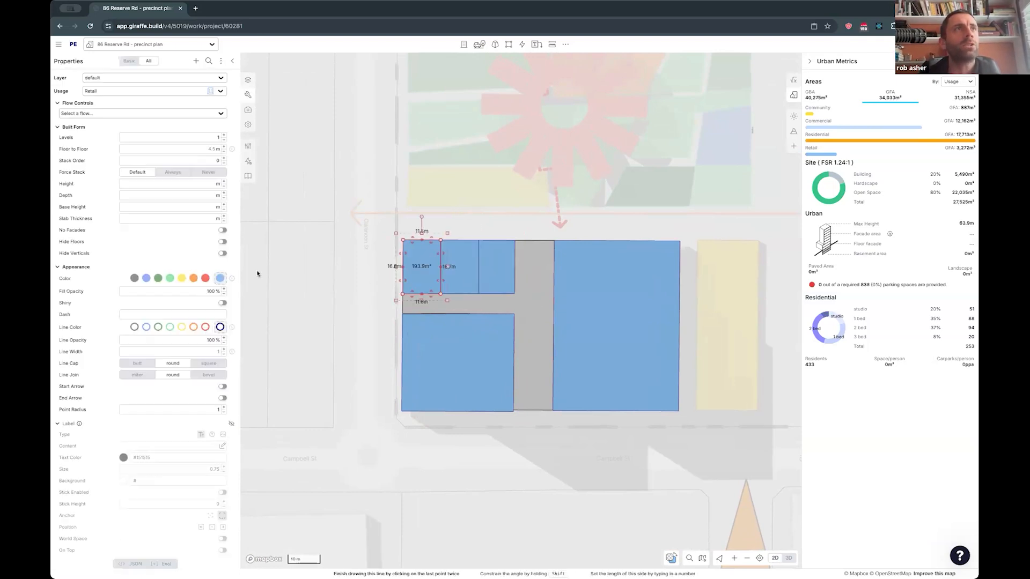
click(182, 277)
click(445, 277)
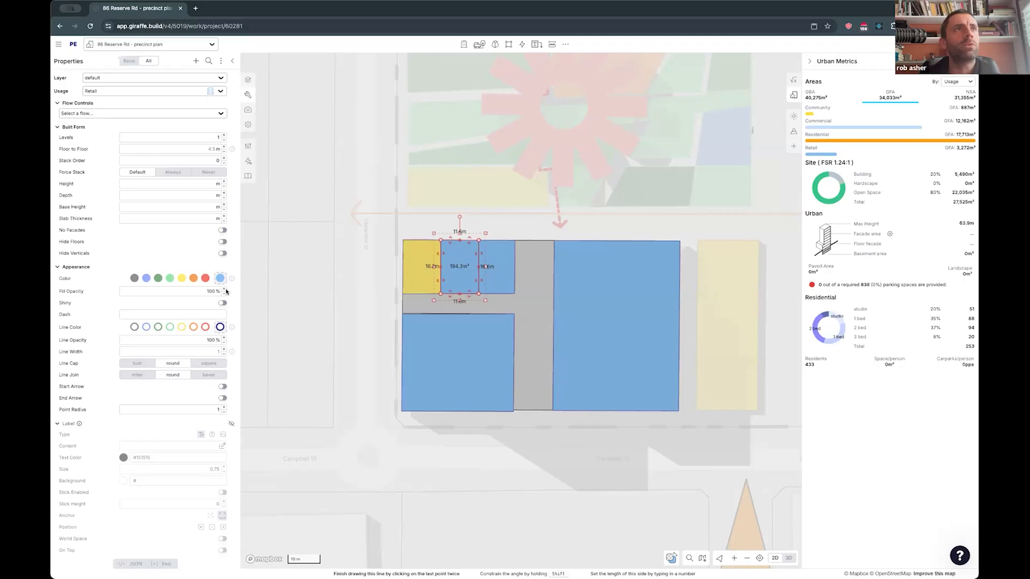
click(194, 278)
click(495, 285)
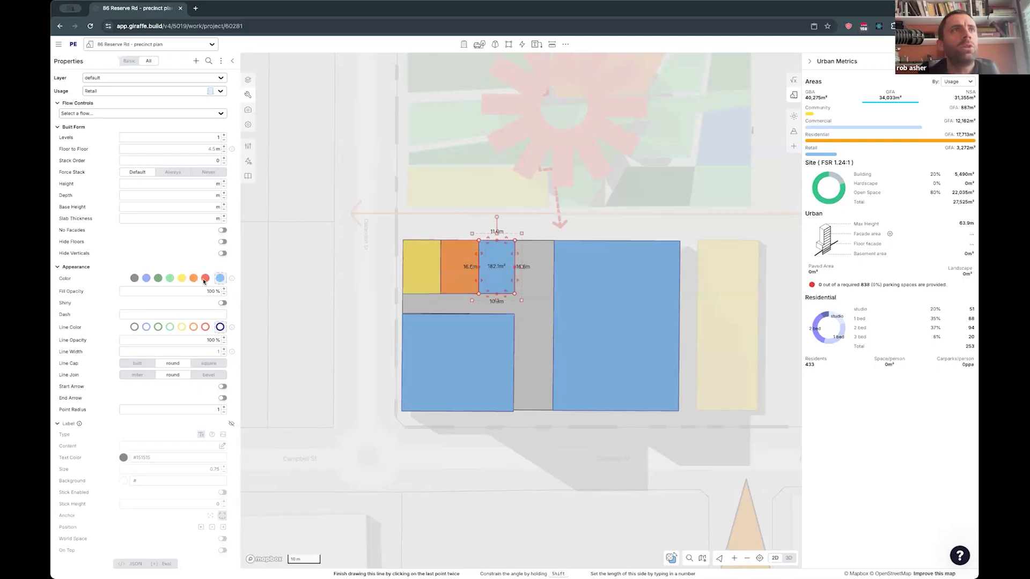
click(205, 278)
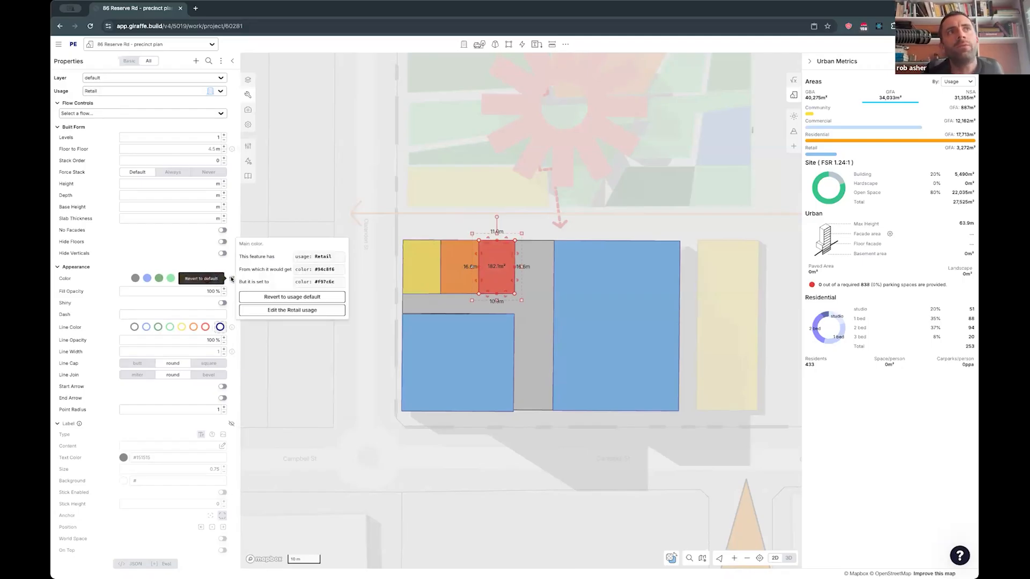
- Revert the red unit's color to the Retail usage default and undo that change
click(232, 279)
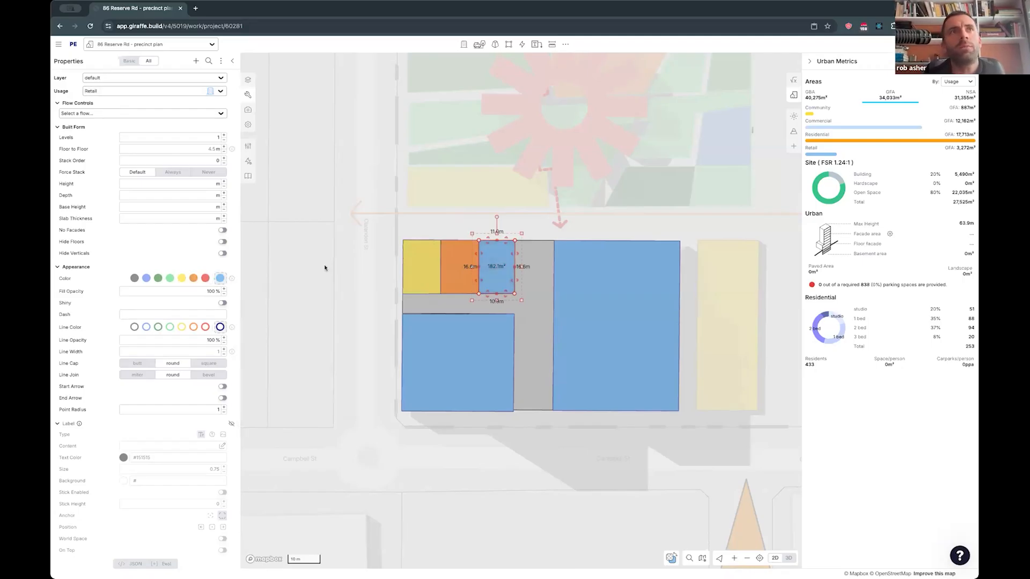
key(super+z)
- Color the larger retail piece on the Campbell St side light green and slightly adjust its outline beside the plaza
right_drag(324, 266, 546, 421)
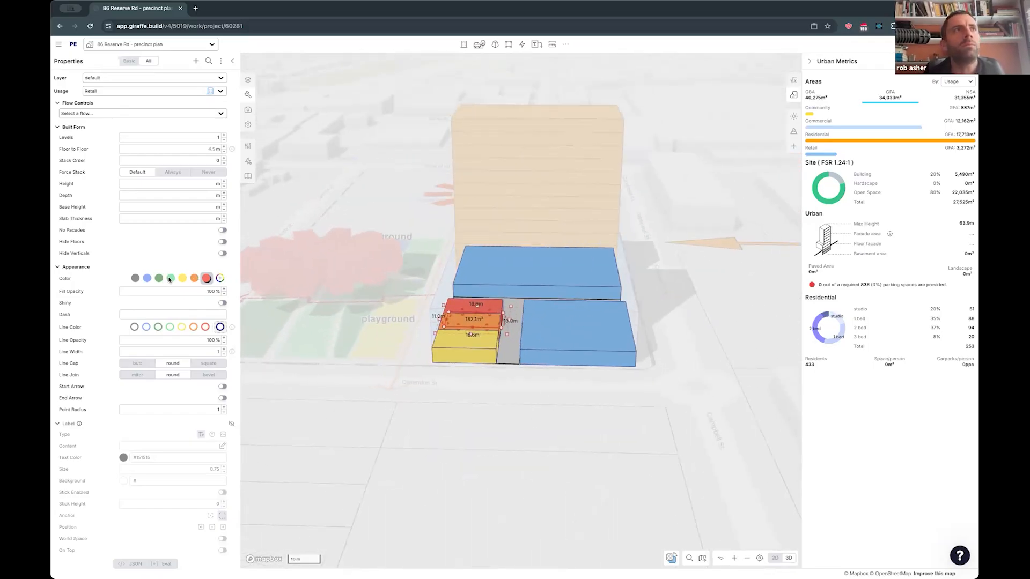
key(super+z)
right_drag(504, 384, 589, 360)
scroll(590, 360, up, 5)
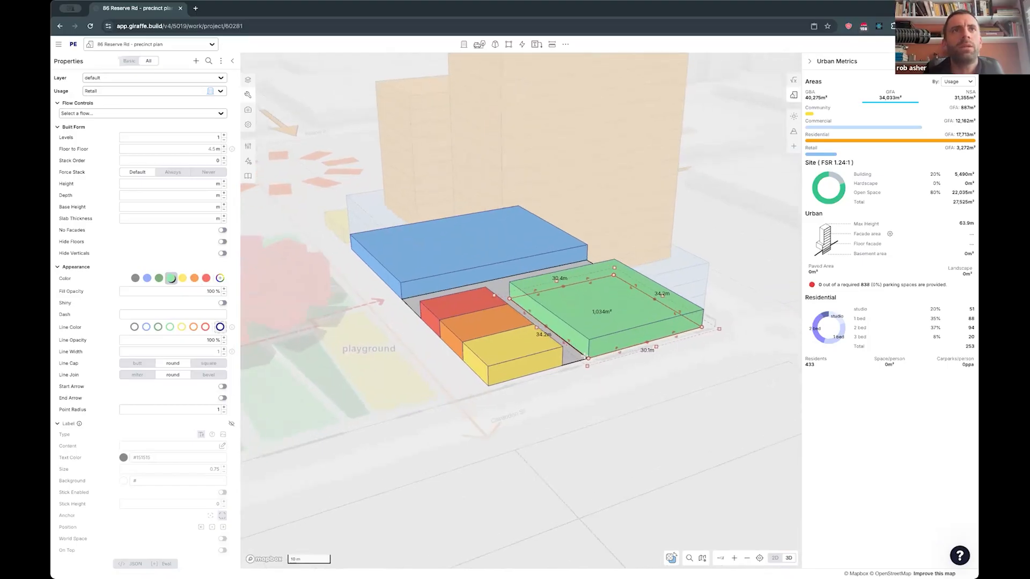
scroll(529, 406, up, 1)
click(530, 406)
right_drag(531, 407, 532, 407)
key(2)
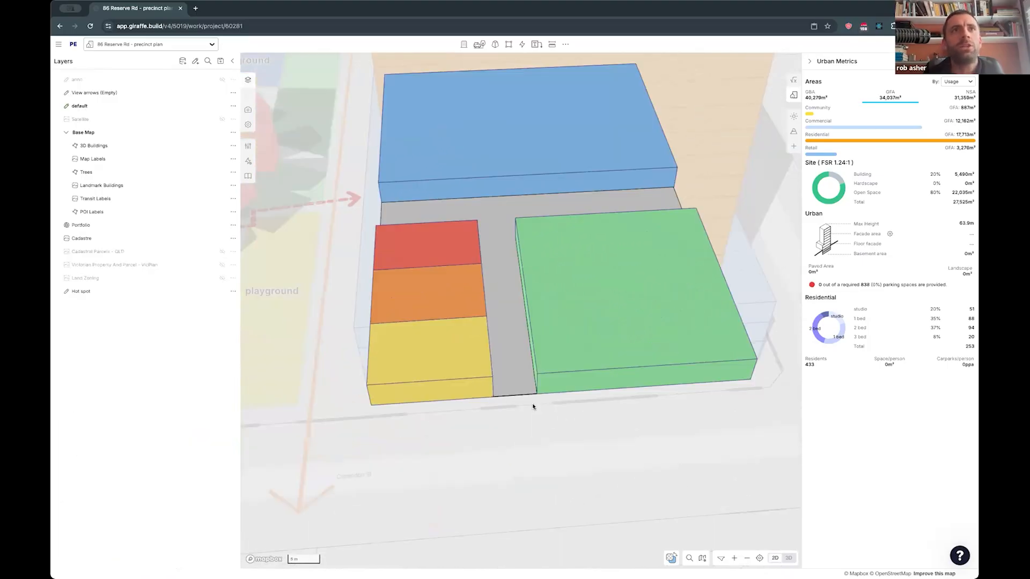
- Show all building levels in 3D and examine the colored retail units beneath the commercial block from around the site
scroll(546, 413, down, 3)
key(3)
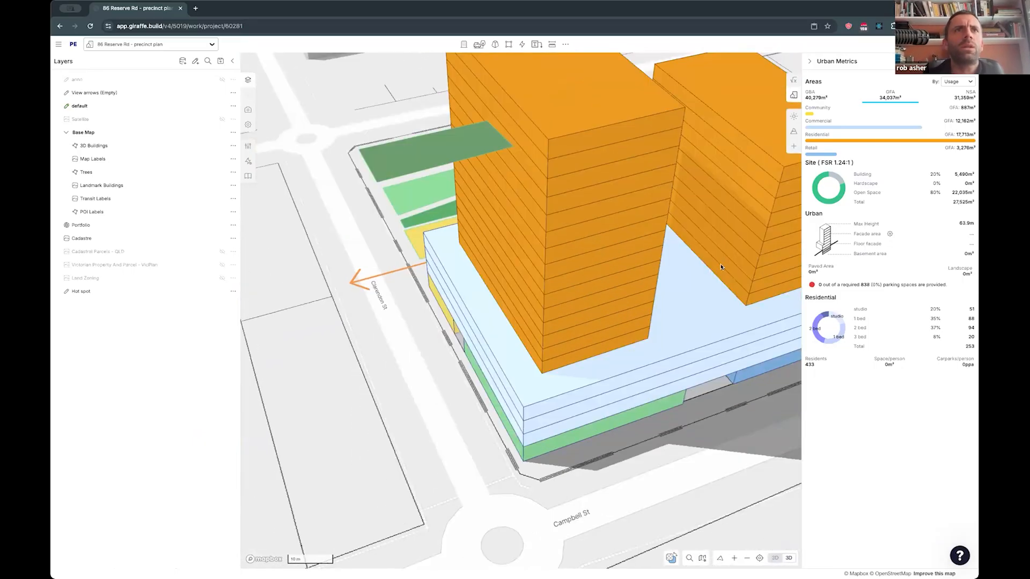
scroll(539, 332, down, 2)
right_drag(547, 322, 582, 304)
click(528, 318)
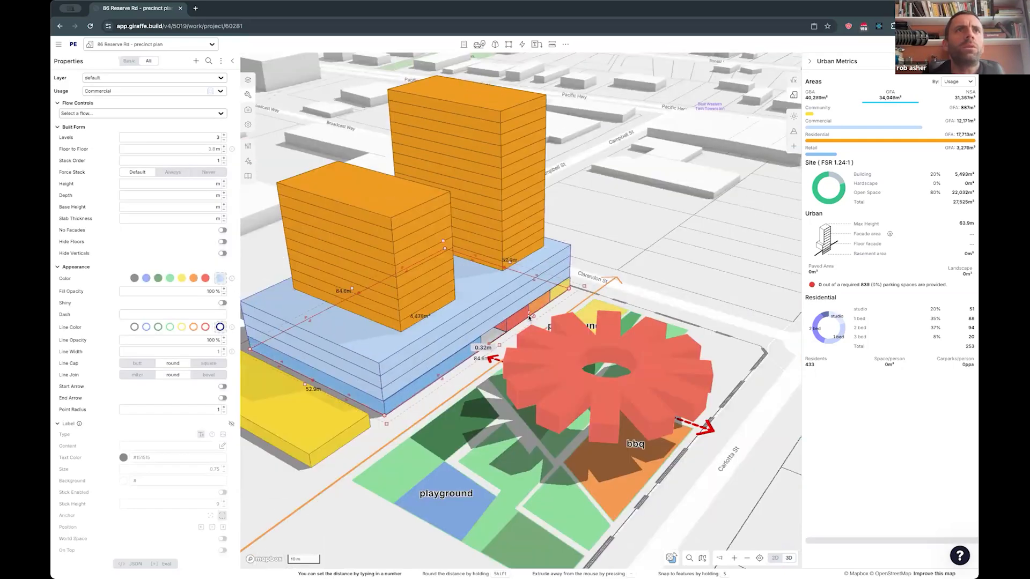
click(634, 290)
scroll(634, 291, down, 2)
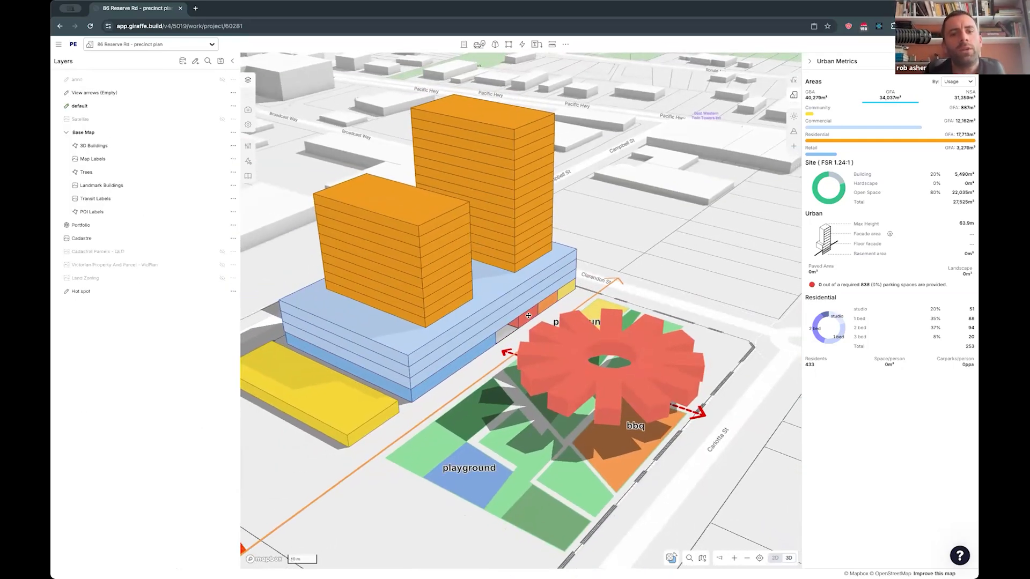
- Isolate the ground level of the red retail unit in plan view and lower the default layer's opacity
click(528, 315)
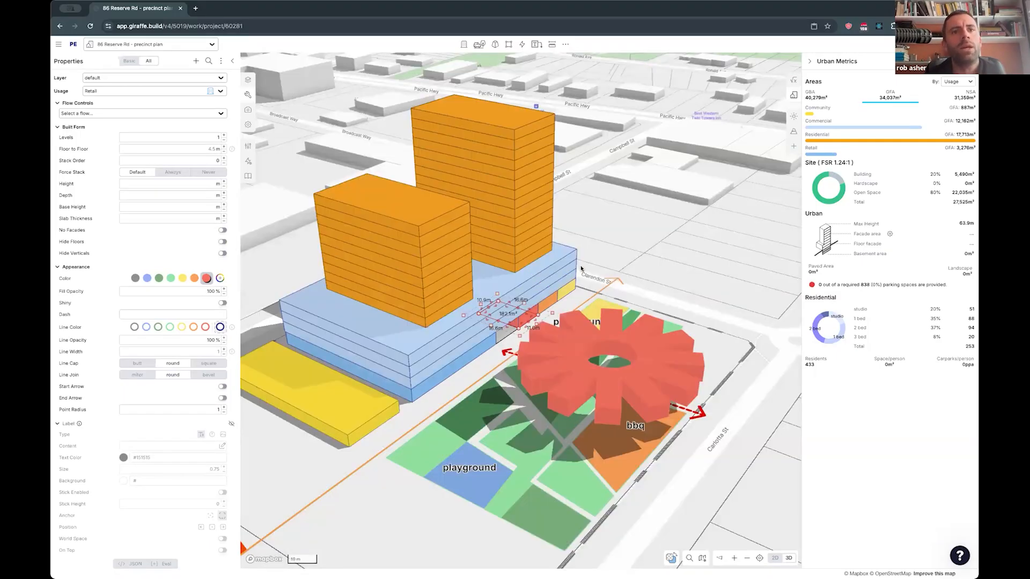
key(p)
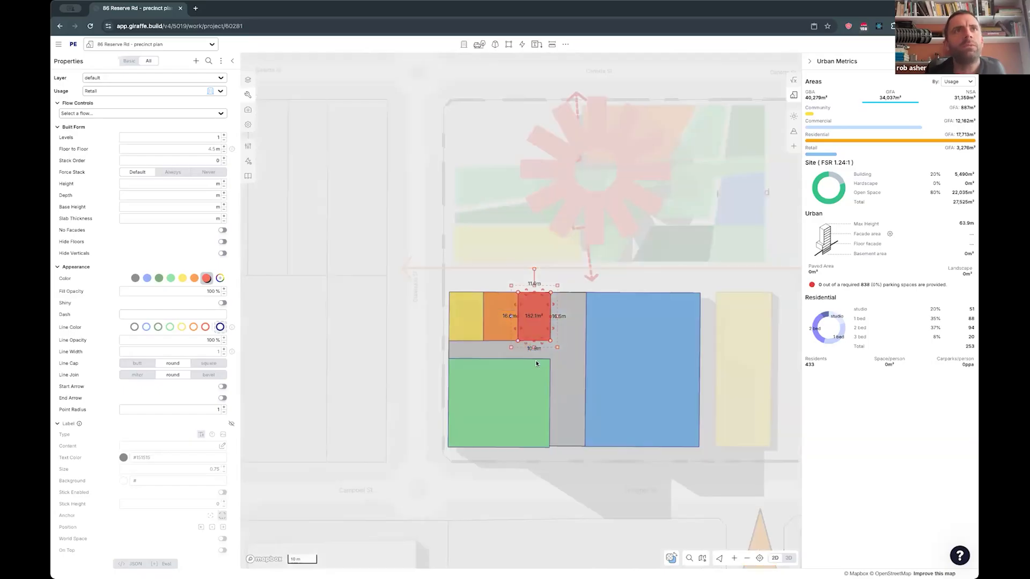
scroll(536, 363, up, 2)
click(394, 297)
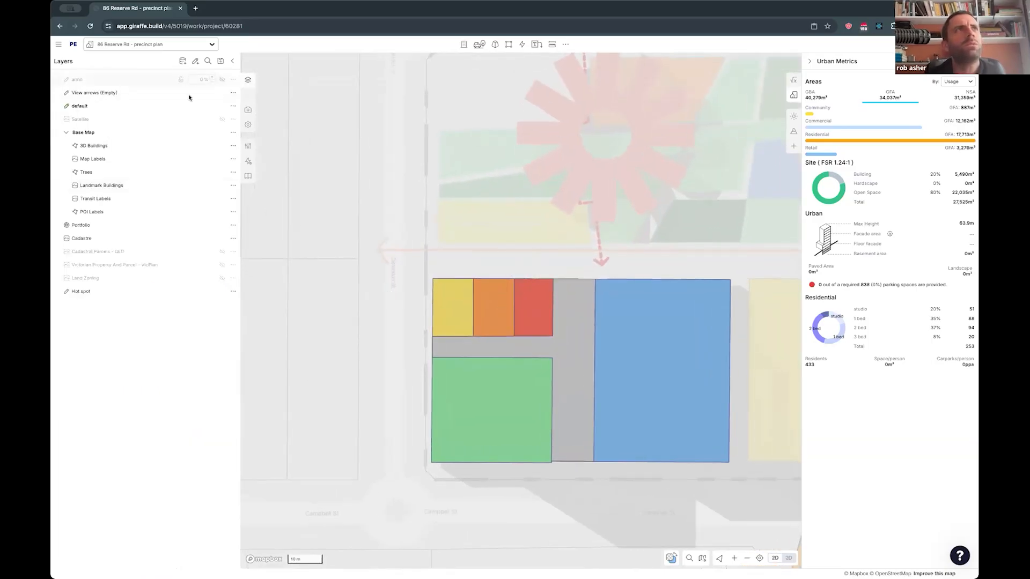
drag(202, 107, 161, 111)
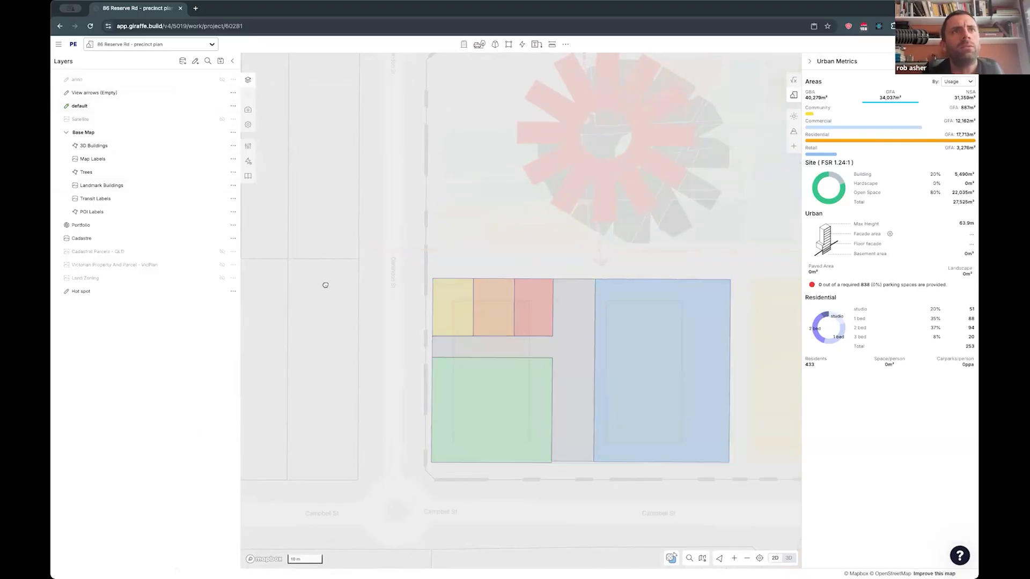
drag(325, 285, 314, 274)
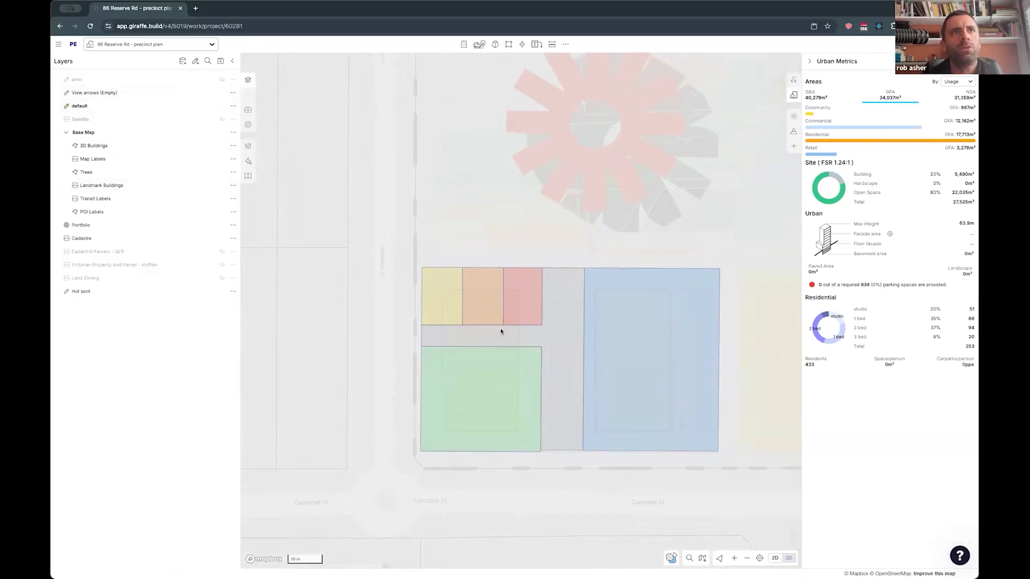
- Draw a 12 m by 4 m rectangle inside the green retail building, starting from its edge along the plaza passage
scroll(489, 369, up, 3)
key(r)
click(425, 340)
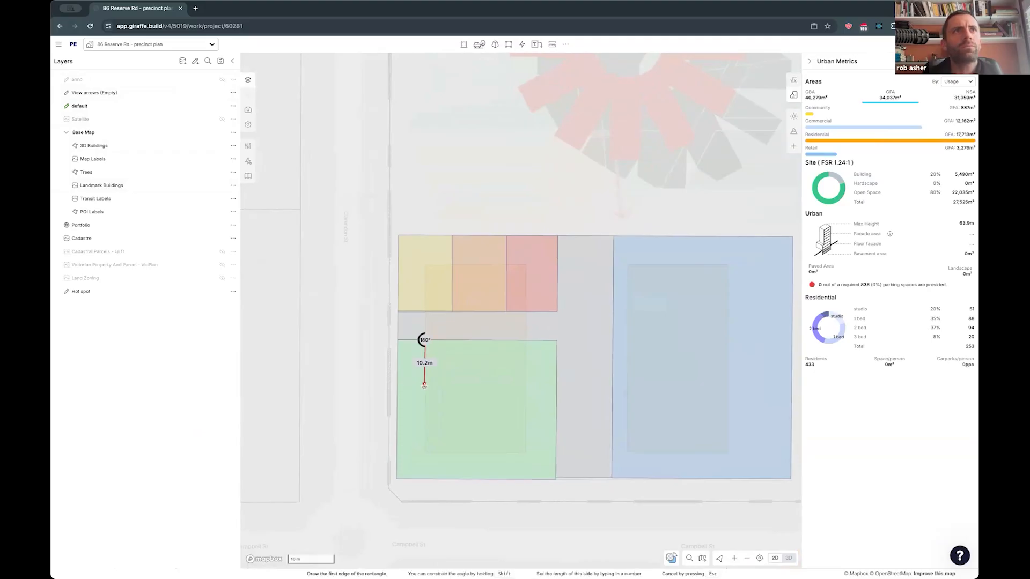
text(12)
key(Return)
text(4m)
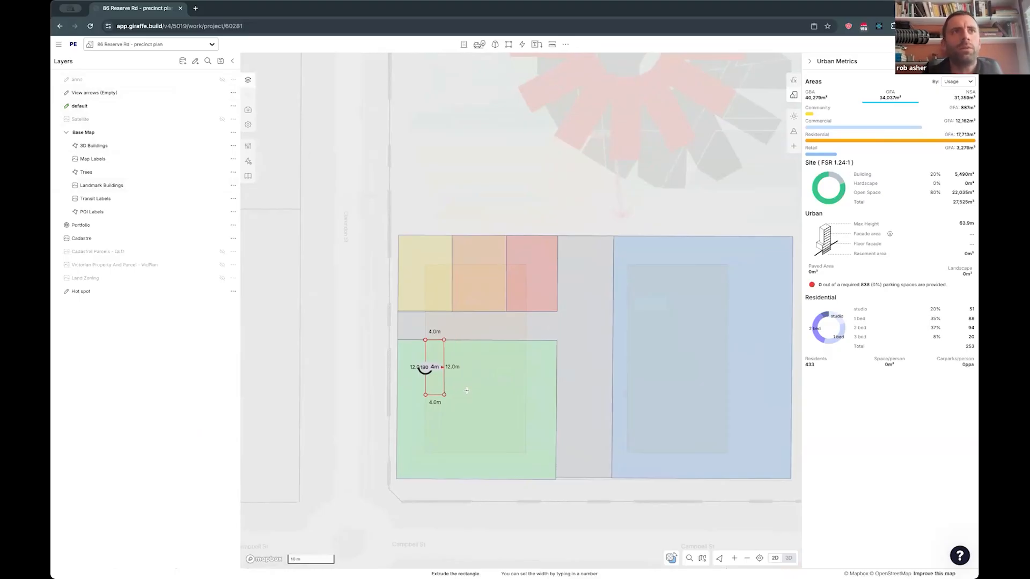
key(Return)
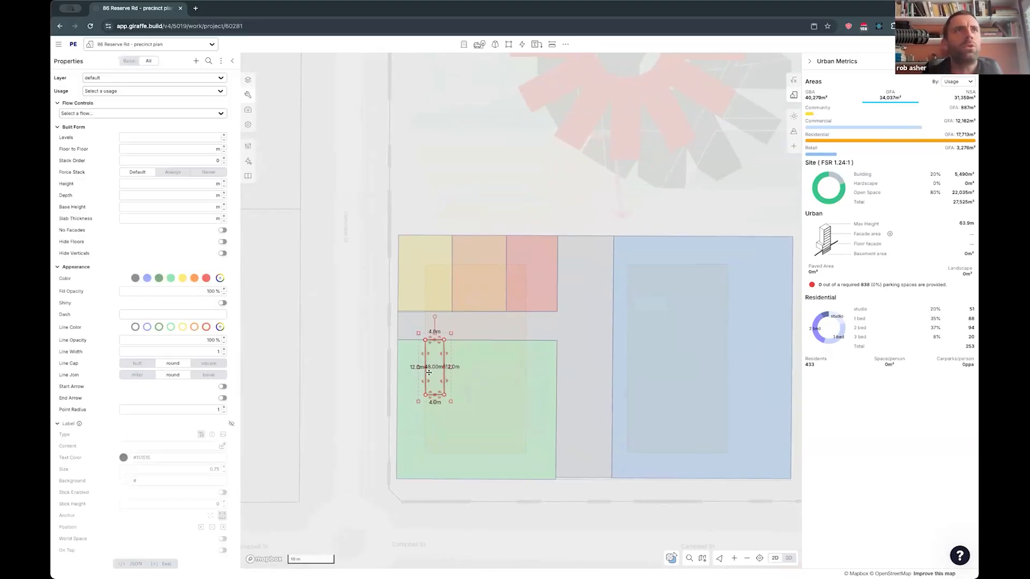
- Assign the building-section usage Core to the 12 m by 4 m rectangle
click(119, 91)
text(ore)
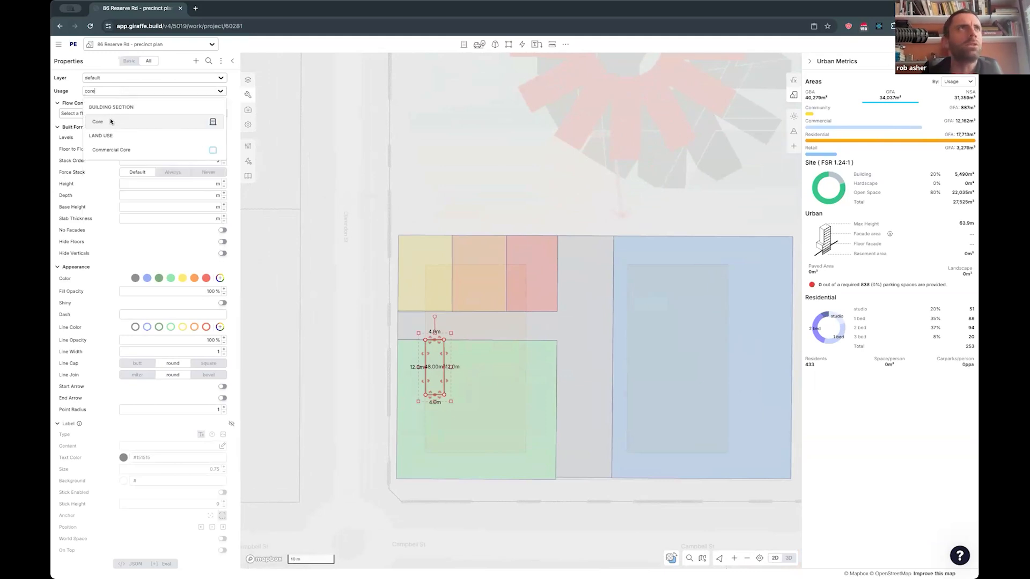
key(Return)
drag(332, 286, 320, 271)
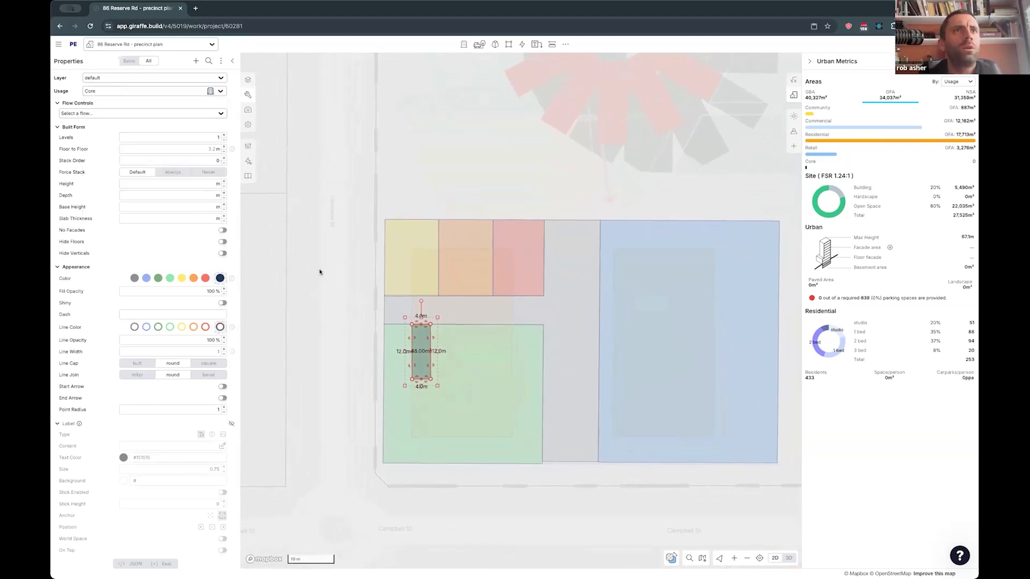
- Restore the default layer to full opacity and check the core beneath the commercial block in 3D
key(3)
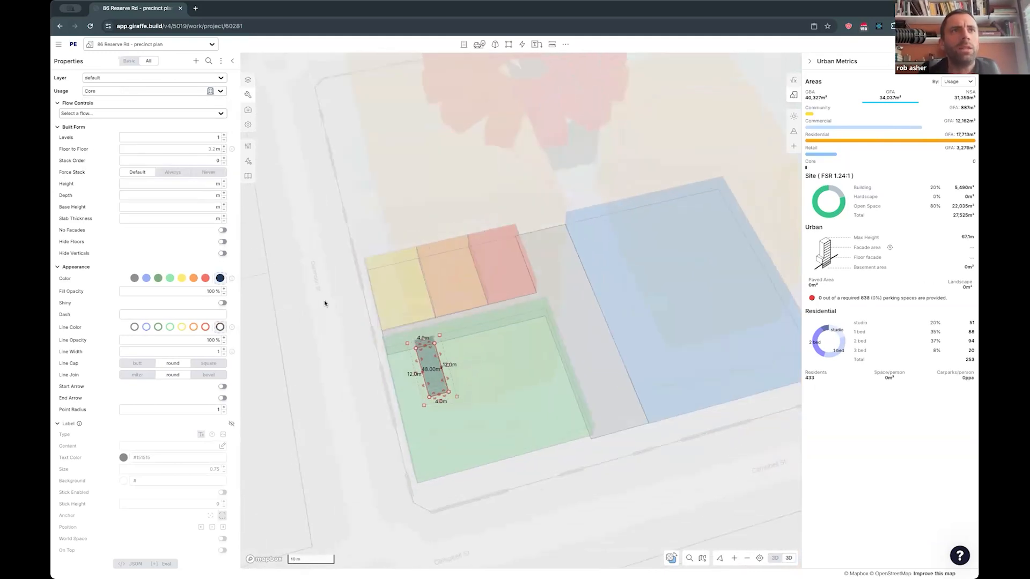
click(367, 374)
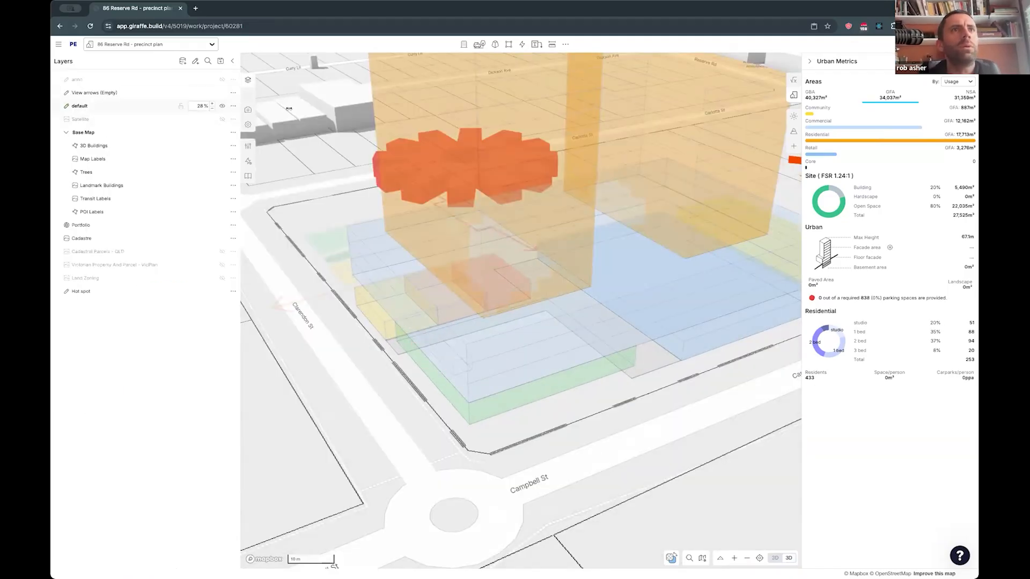
drag(289, 108, 322, 120)
right_drag(379, 381, 387, 359)
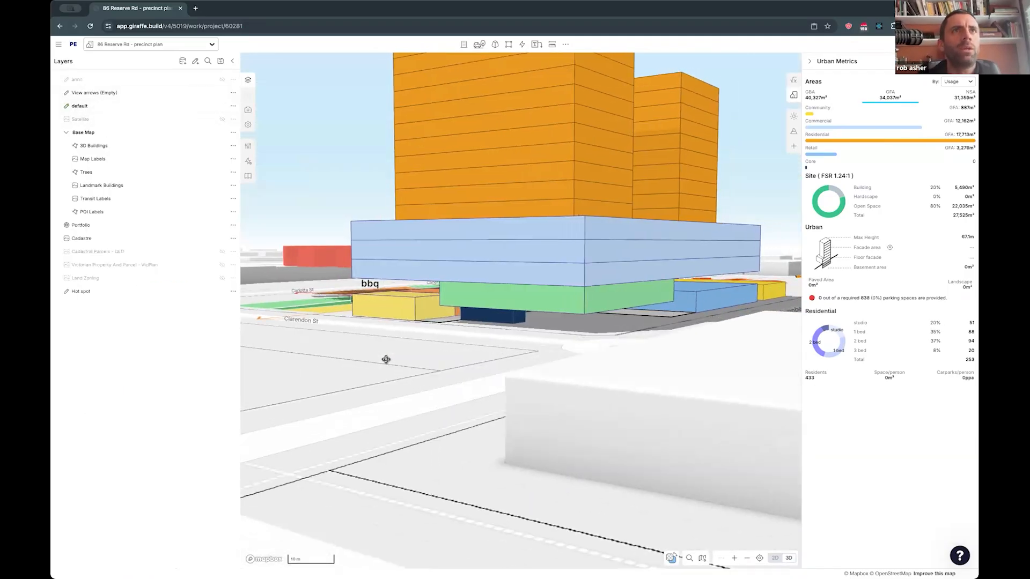
- Isolate the core and green retail unit in plan, and cut a notch about 9.9 m by 12 m from the retail around the core
click(513, 313)
shift+click(539, 303)
key(2)
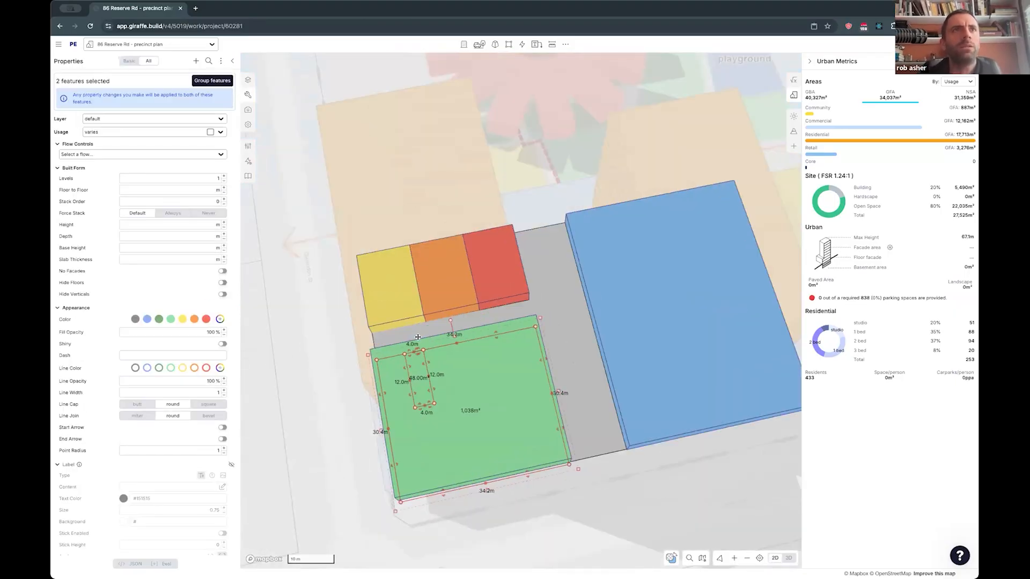
click(459, 344)
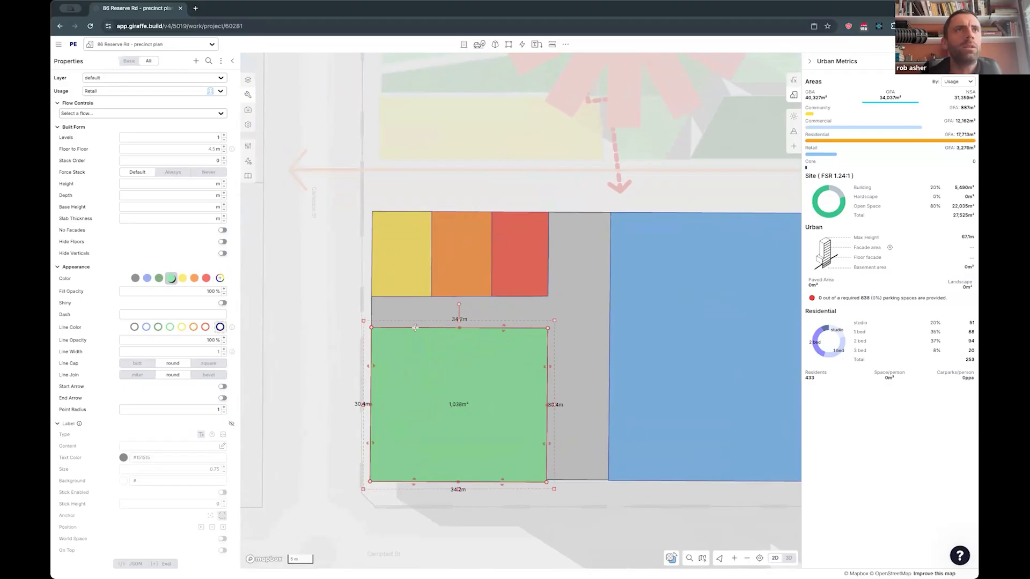
drag(393, 328, 400, 386)
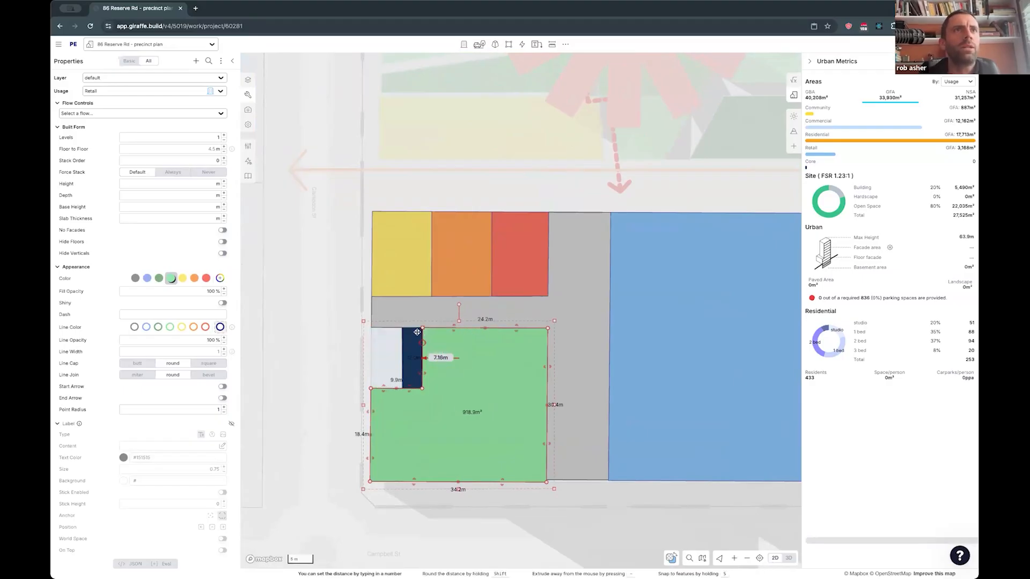
- Extend the plaza about 6 m wide into the cut-out beside the core and check the fit in 3D
click(454, 330)
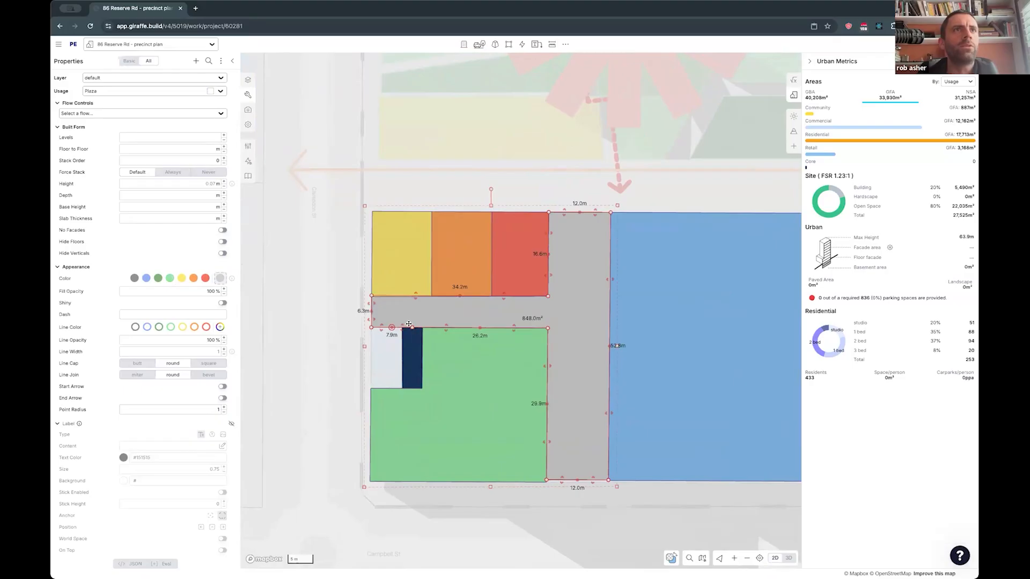
drag(379, 327, 371, 387)
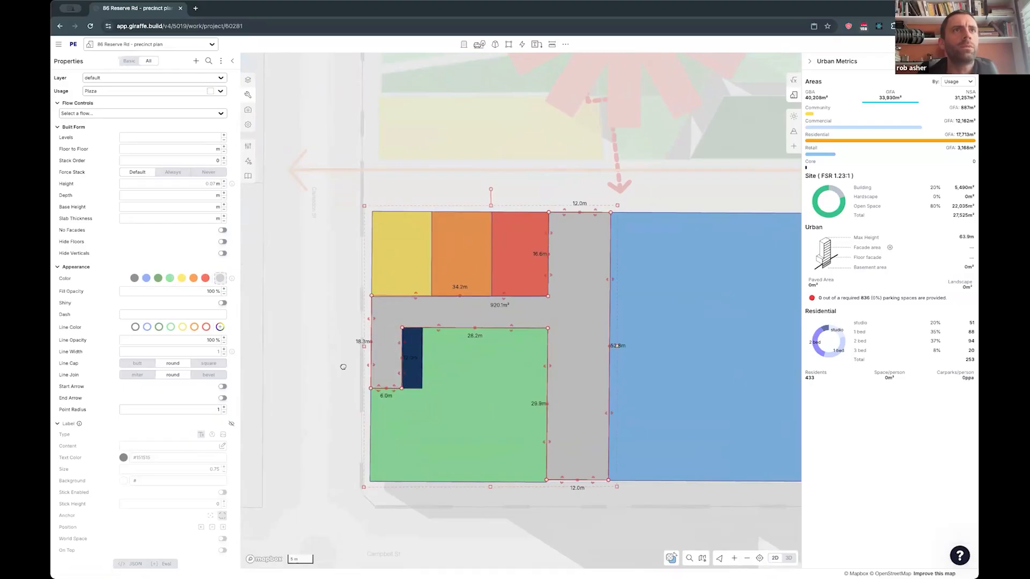
click(337, 385)
right_drag(337, 381, 472, 327)
right_drag(132, 102, 248, 143)
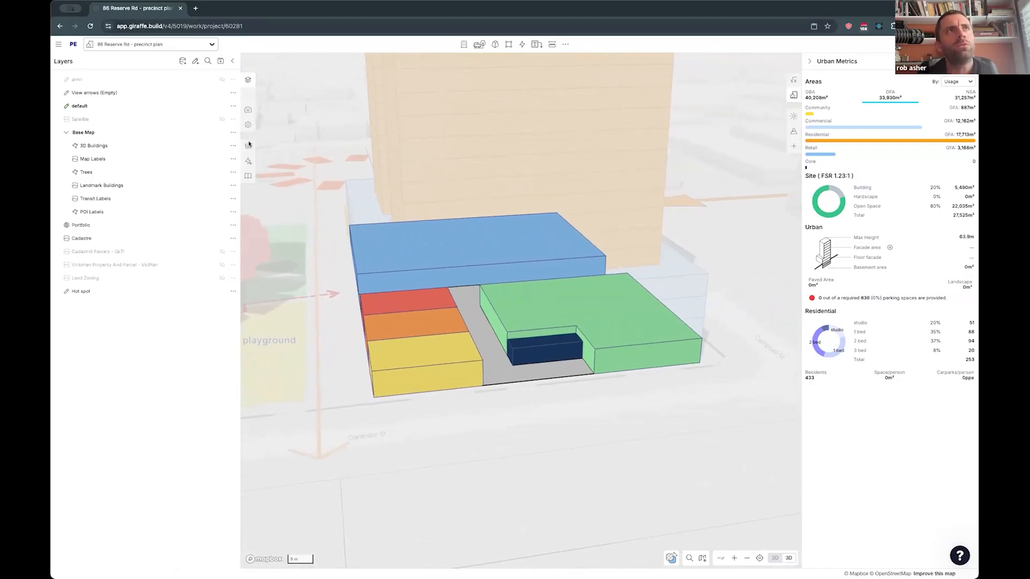
scroll(541, 343, up, 3)
- Set the core's floor-to-floor height to 4.5 m to match the adjoining retail
click(532, 340)
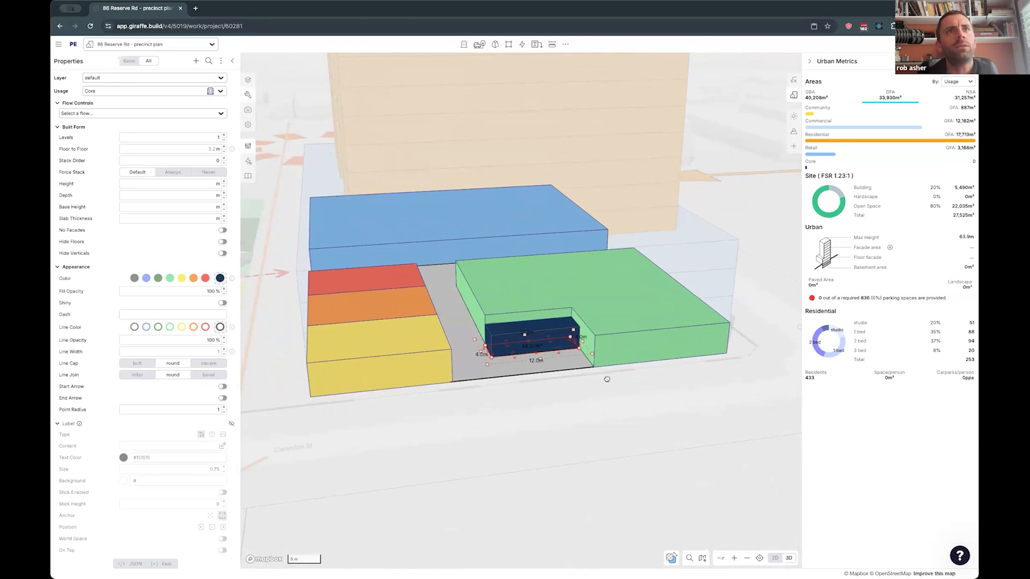
scroll(606, 379, down, 1)
click(210, 91)
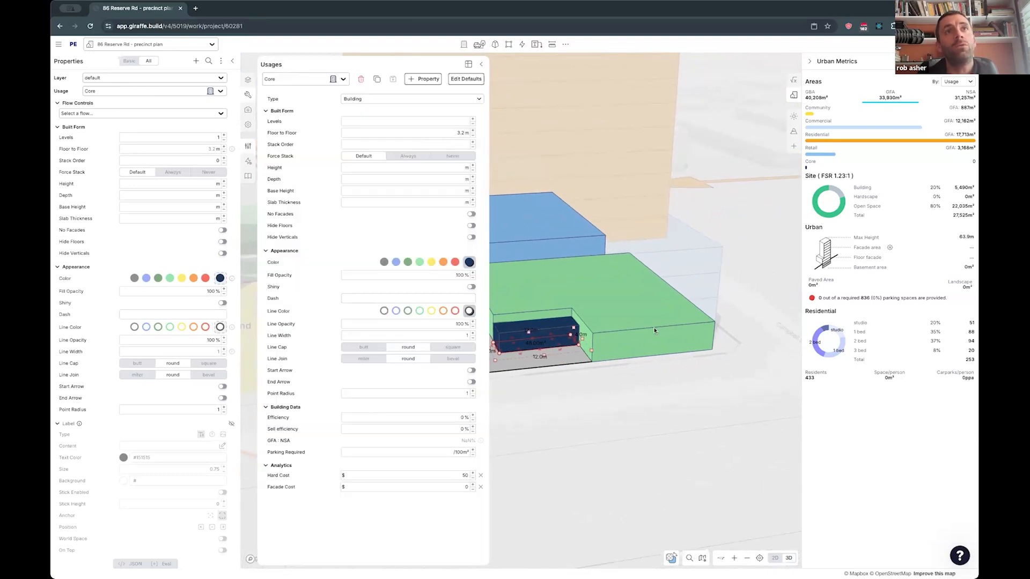
click(481, 65)
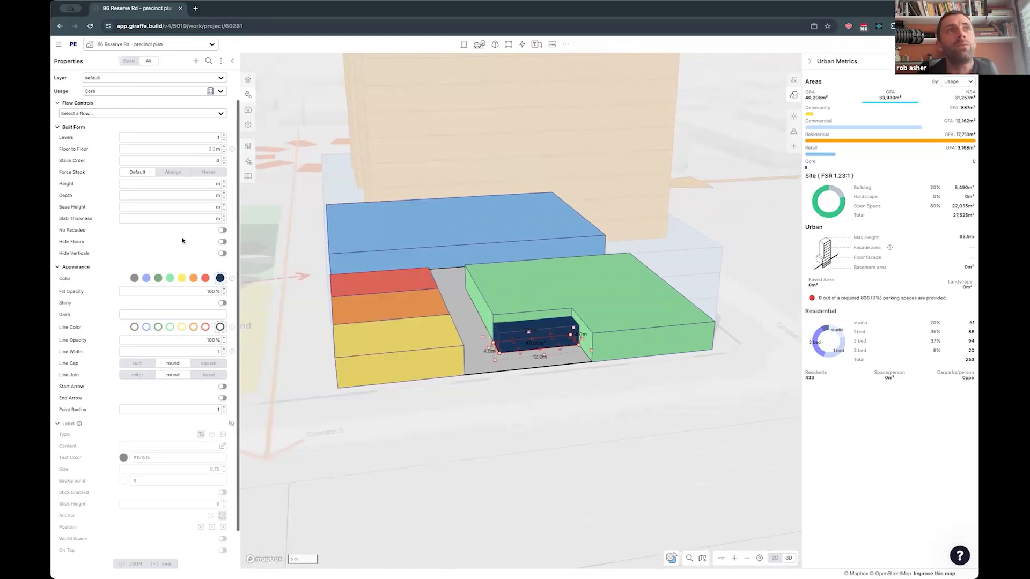
click(81, 267)
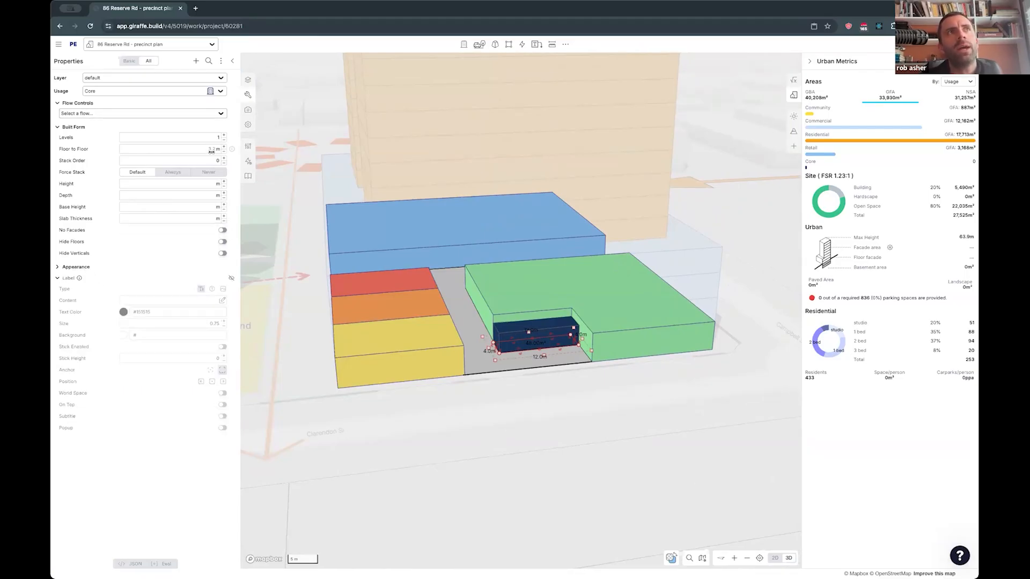
mouse_move(231, 150)
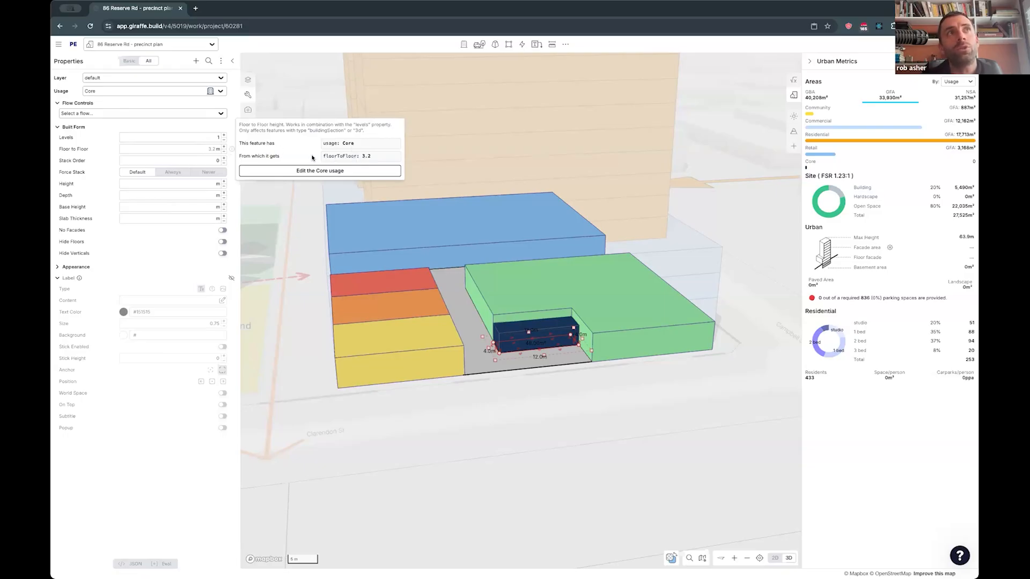
drag(241, 151, 253, 151)
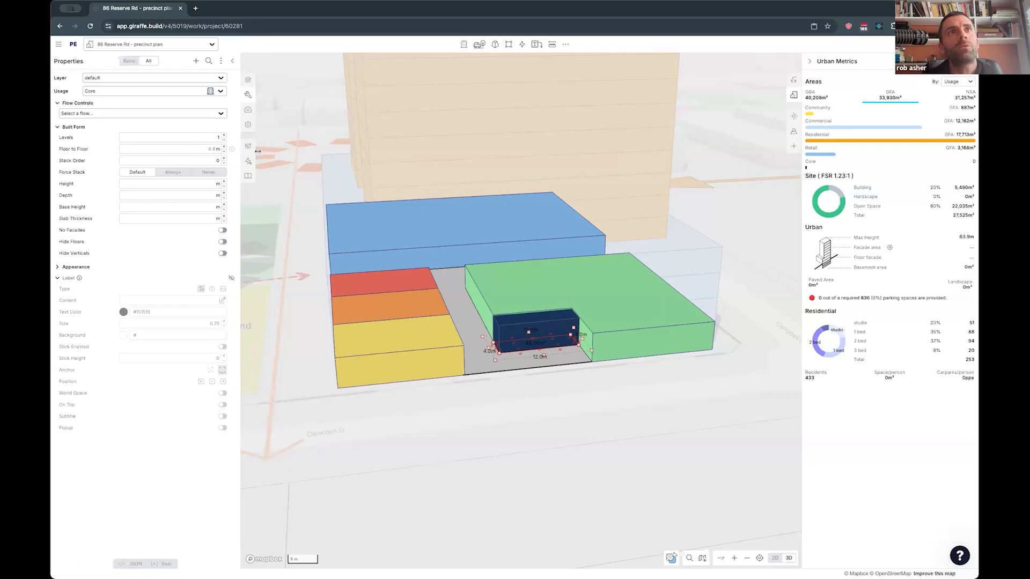
click(573, 374)
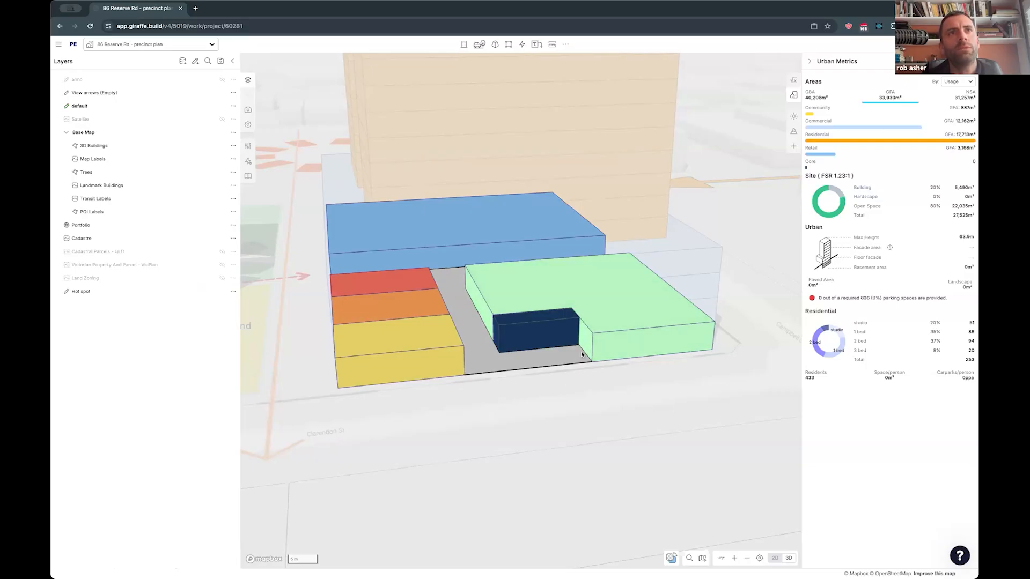
- Isolate the commercial block with the core in plan, and cut the block's Clarendon St edge back about 9.9 m by 12 m around the core
click(582, 384)
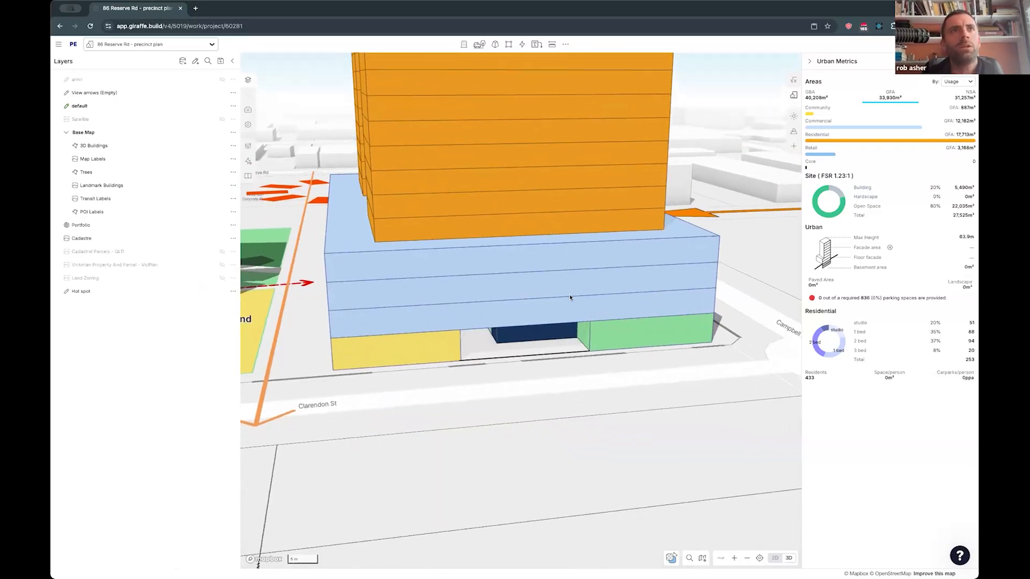
click(573, 292)
key(i)
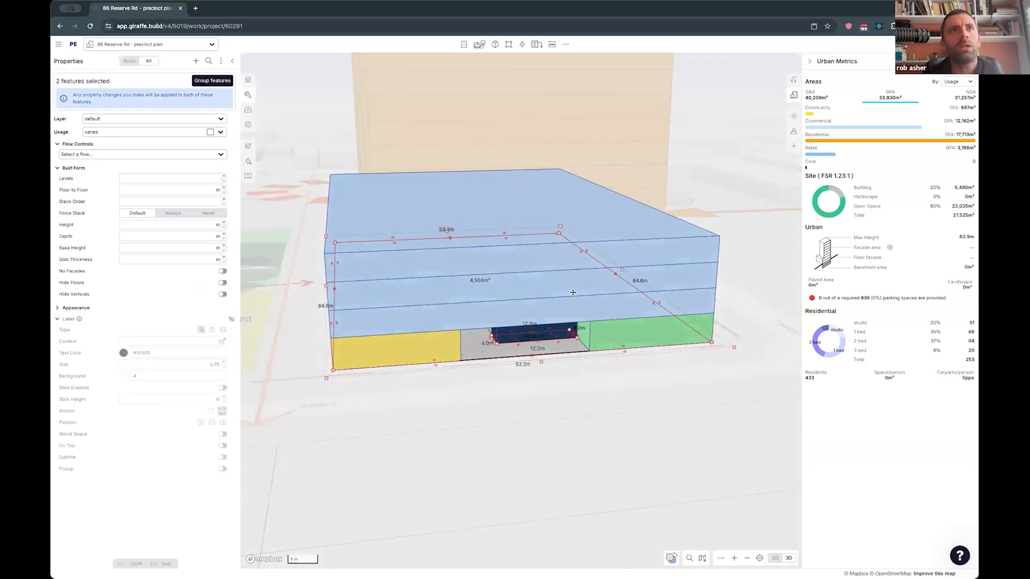
key(2)
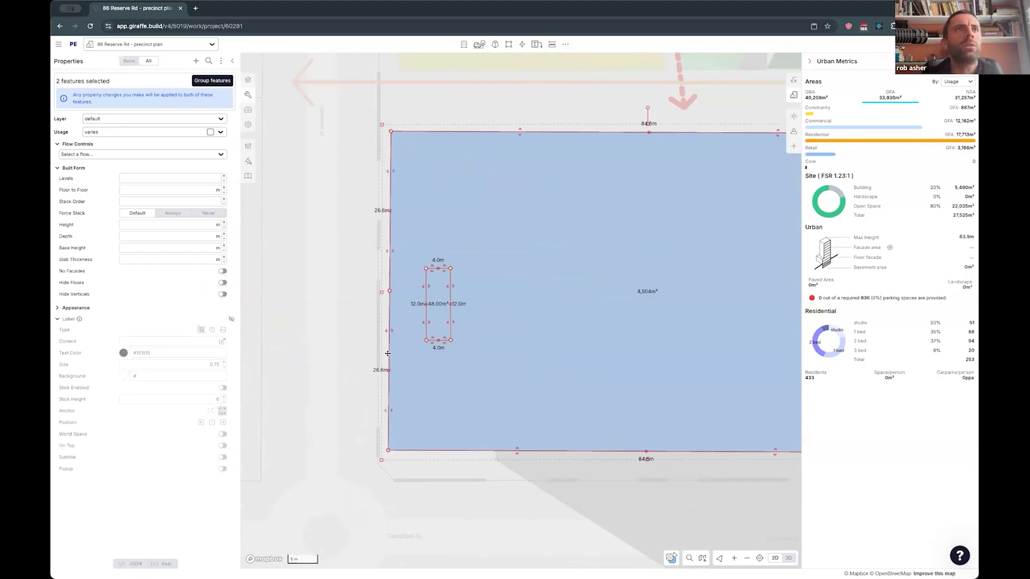
drag(392, 311, 434, 268)
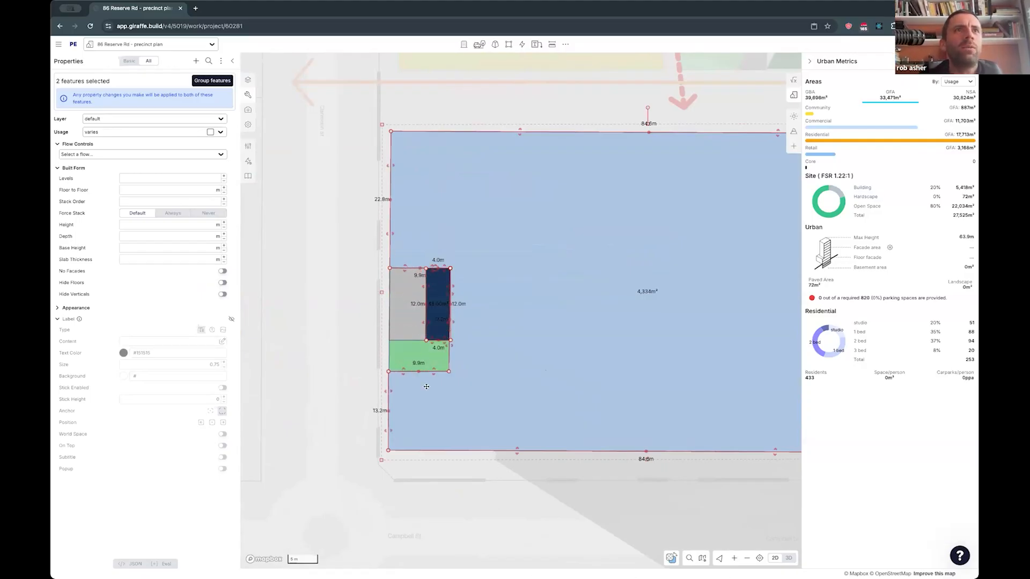
drag(433, 371, 427, 339)
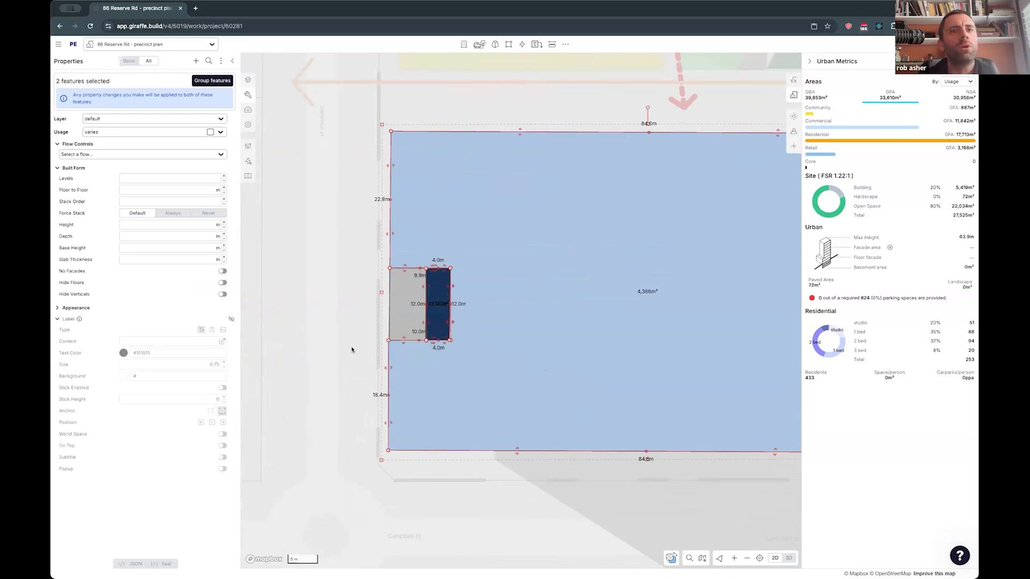
right_drag(352, 352, 412, 349)
right_drag(486, 400, 505, 402)
key(Escape)
- Duplicate the core in place
right_drag(535, 352, 537, 348)
click(537, 349)
key(ctrl+c)
key(ctrl+v)
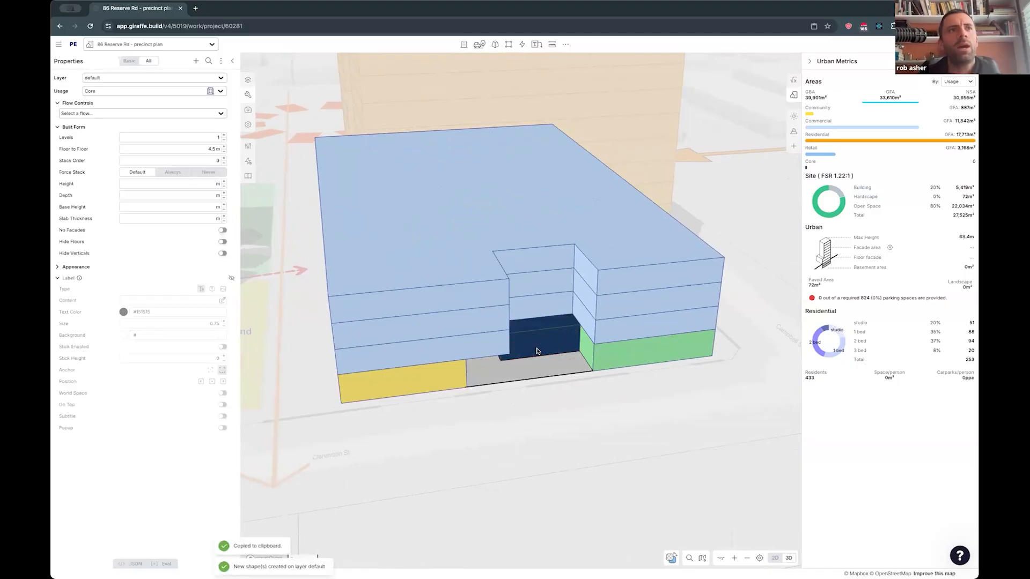
- Show the complete building and set the stack order of the core copy on the tower roof to 2
click(559, 387)
scroll(555, 374, down, 1)
scroll(552, 363, down, 4)
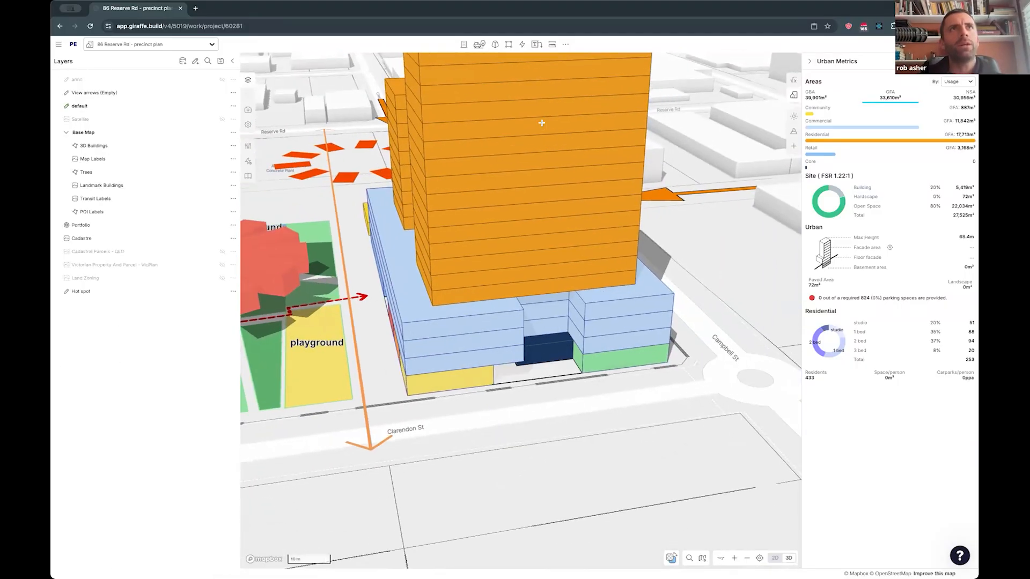
scroll(552, 366, down, 5)
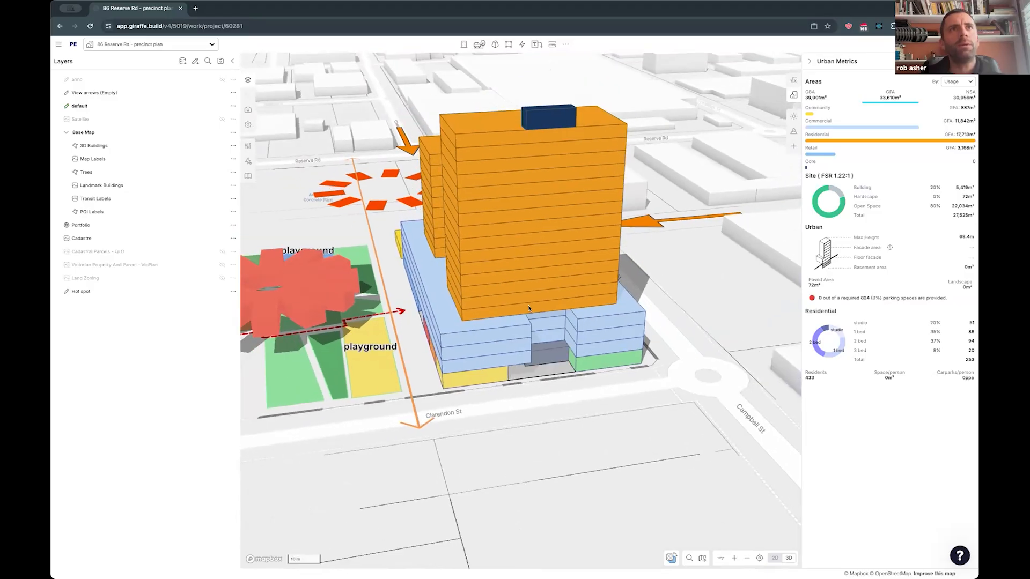
click(548, 117)
scroll(549, 332, up, 5)
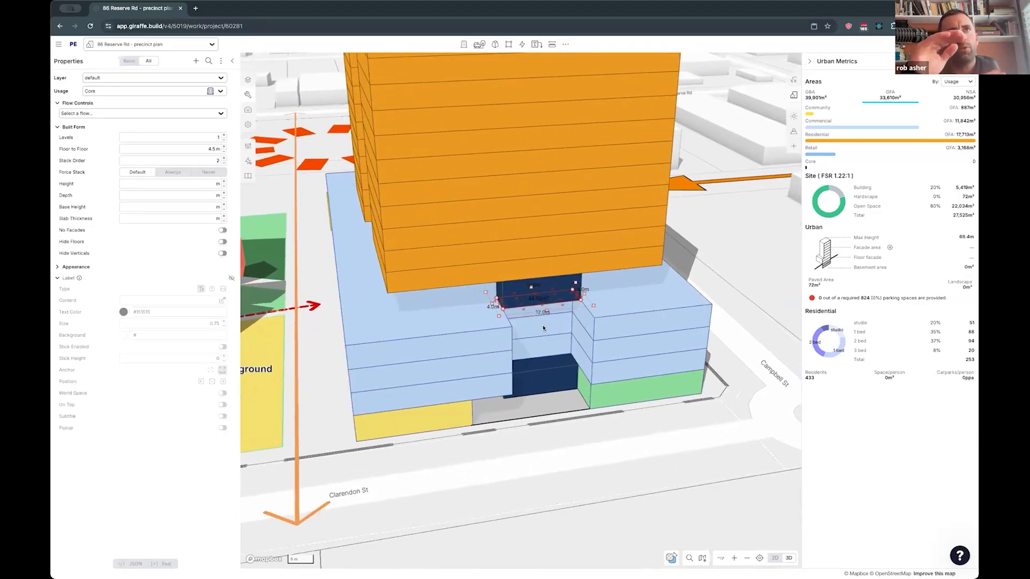
- Select both cores and compare their positions with the ground-level retail in plan and 3D
shift+click(549, 373)
key(i)
key(2)
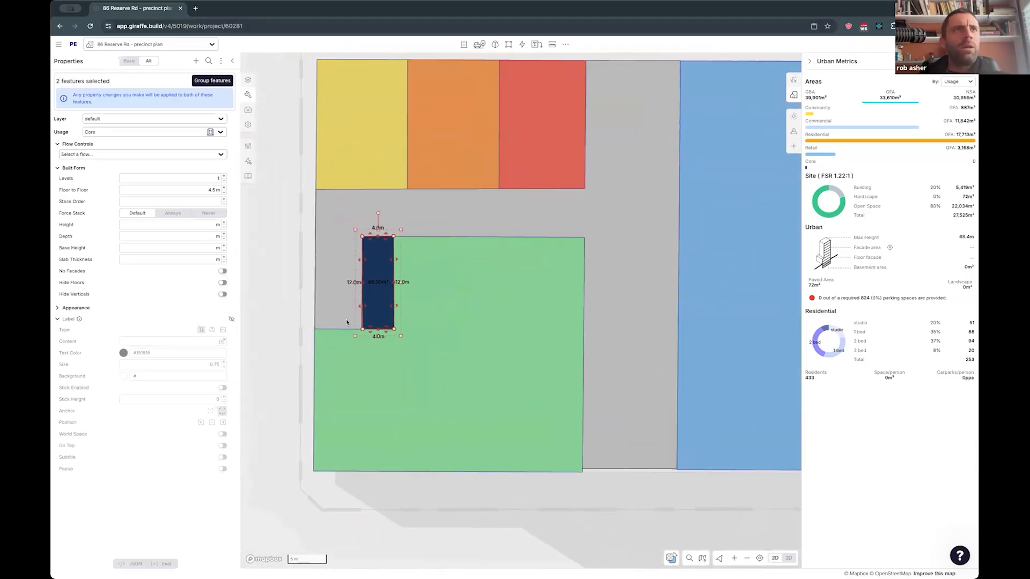
key(3)
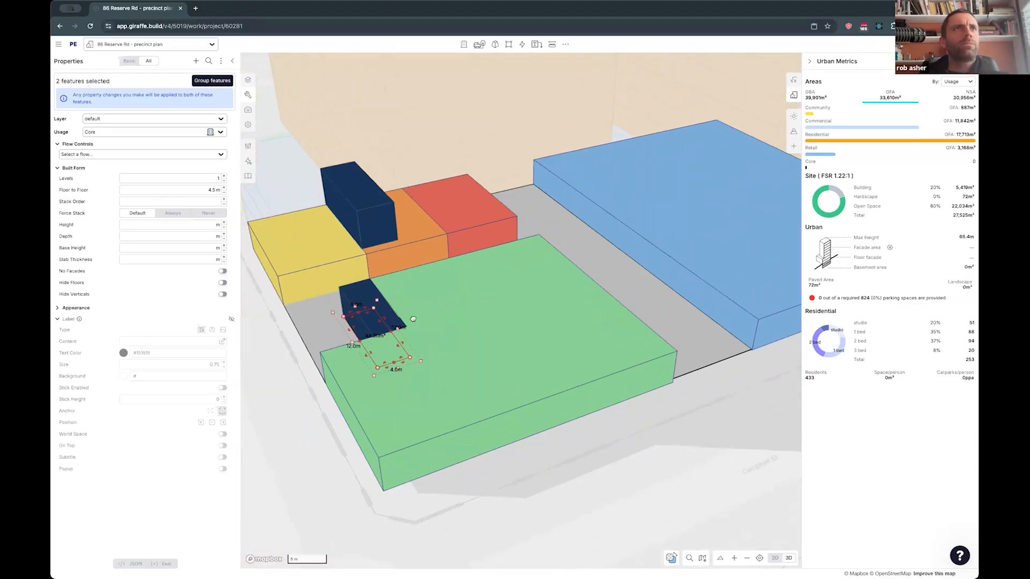
key(i)
scroll(382, 295, down, 3)
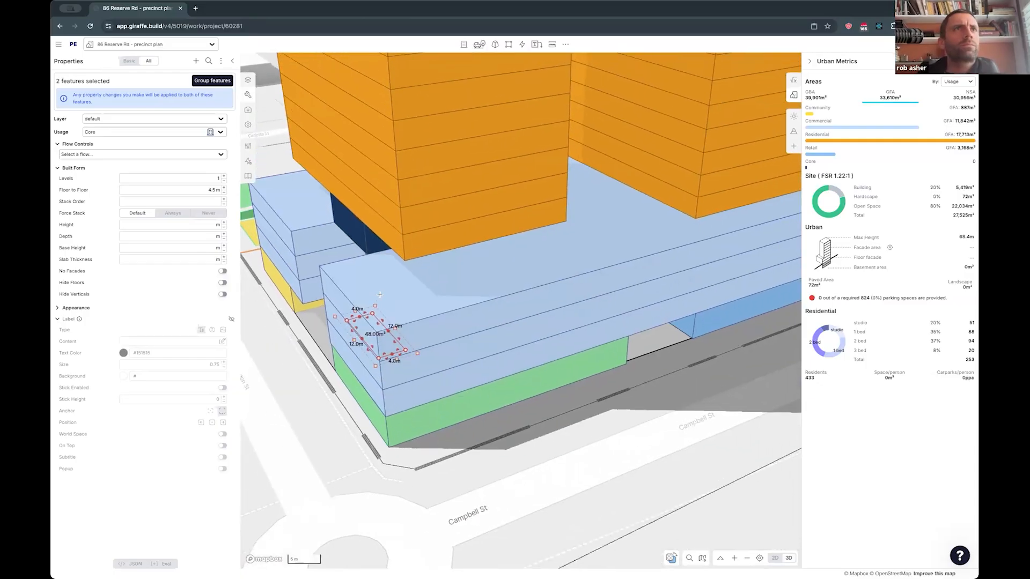
- Isolate the commercial block with the upper core in plan and slightly adjust the block's notch to clear the core
click(383, 294)
drag(383, 294, 394, 232)
key(2)
key(i)
scroll(383, 254, up, 3)
right_drag(364, 318, 409, 368)
- Revert the upper core's floor-to-floor height to the Core usage default of 3.2 m and check the commercial block's floor height against it
click(412, 349)
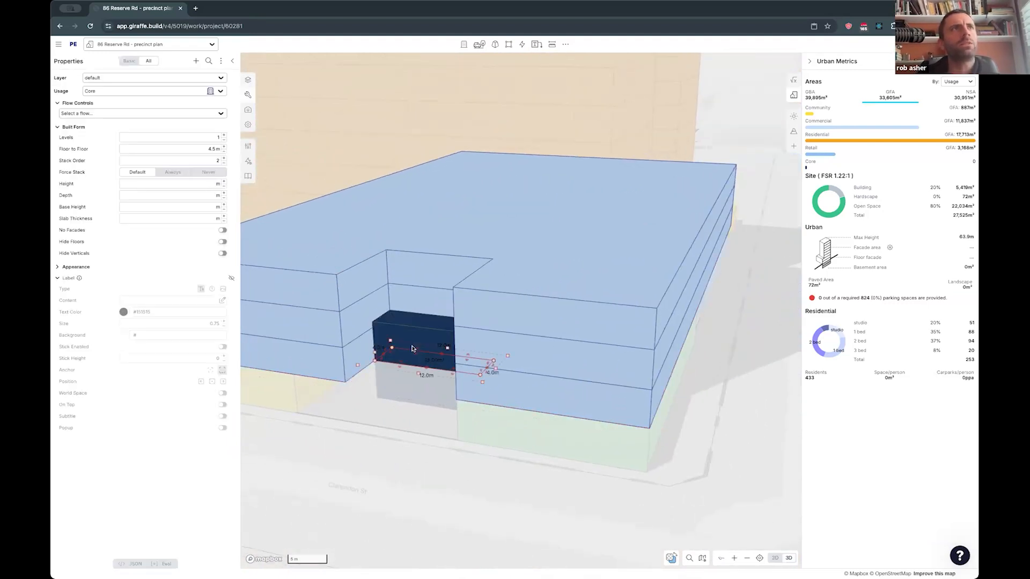
mouse_move(234, 151)
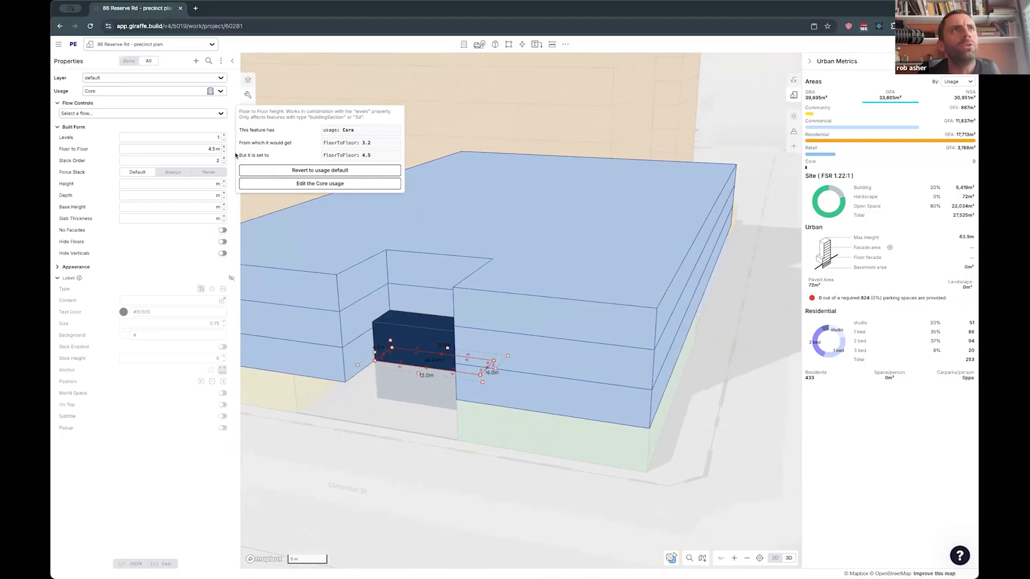
click(319, 170)
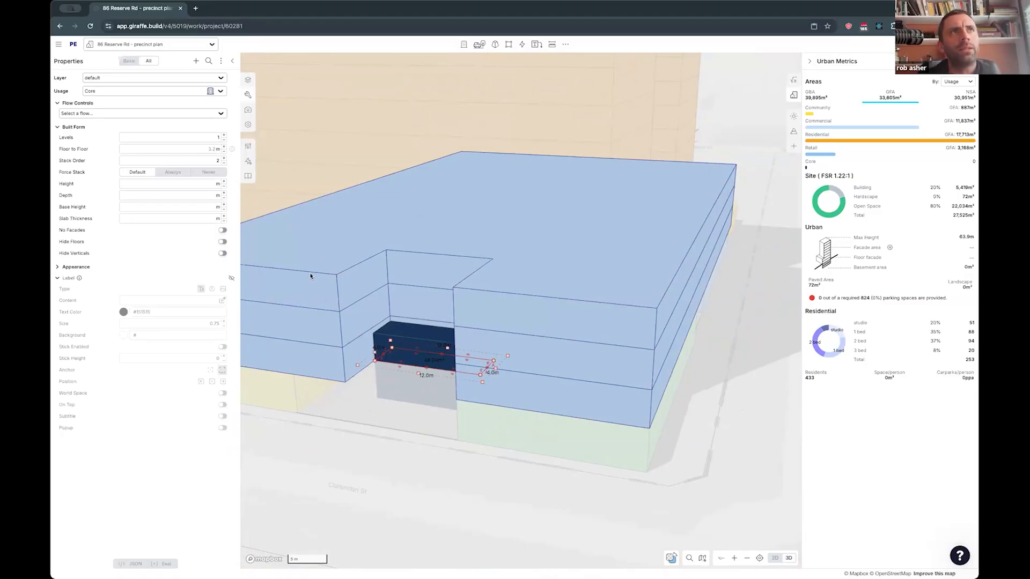
click(526, 376)
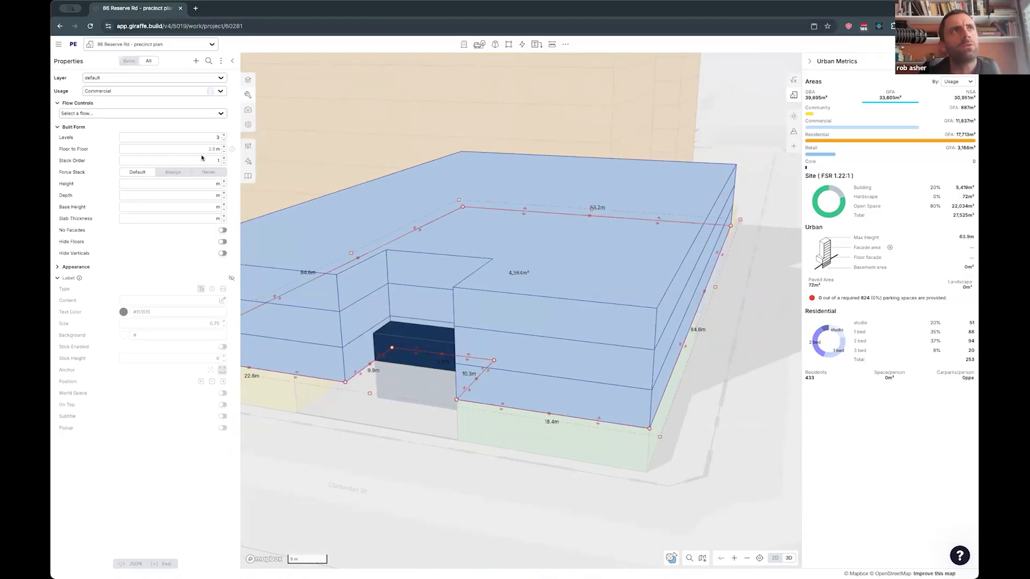
click(404, 335)
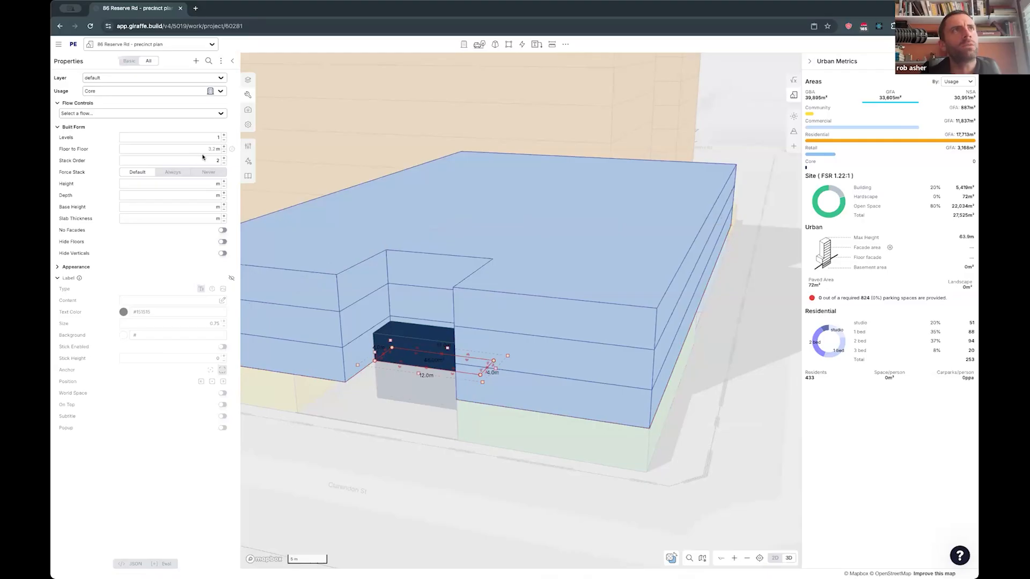
- Set the upper core's floor-to-floor height to 3.8 m and raise it to 3 levels beside the commercial block
drag(206, 149, 218, 150)
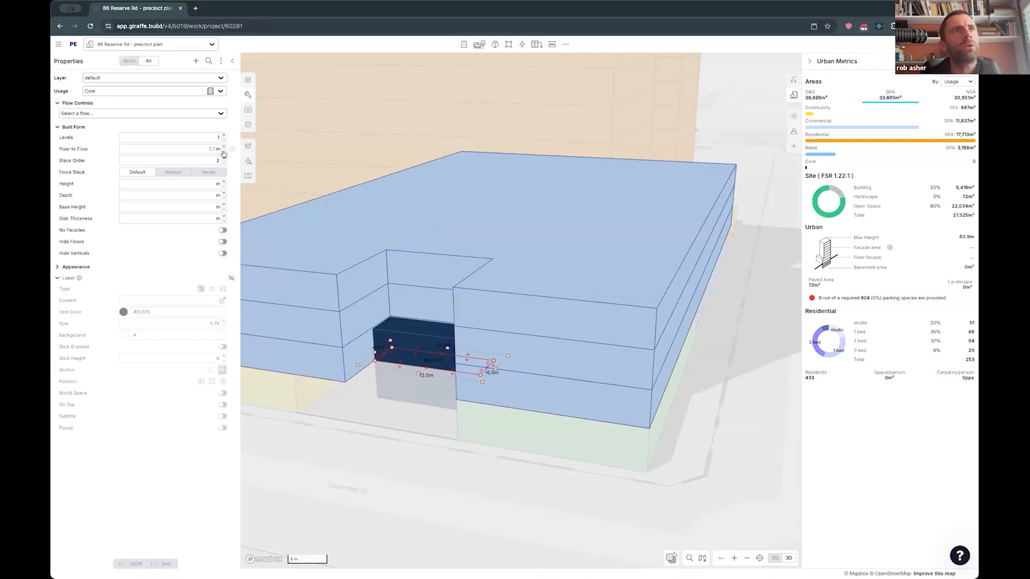
click(223, 136)
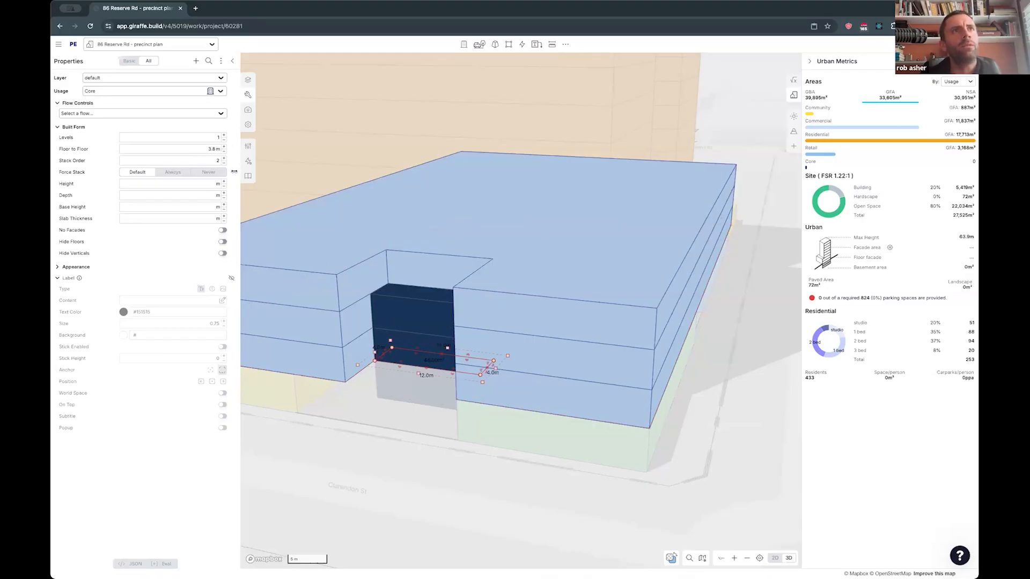
click(224, 135)
click(434, 467)
scroll(429, 452, down, 3)
scroll(414, 426, down, 2)
right_drag(416, 423, 494, 427)
scroll(429, 430, down, 2)
key(Escape)
- Extend the commercial block's facade across the front of the core, closing the open notch down to a narrow slit
right_drag(610, 422, 666, 401)
right_drag(595, 365, 578, 363)
click(579, 364)
drag(528, 401, 514, 390)
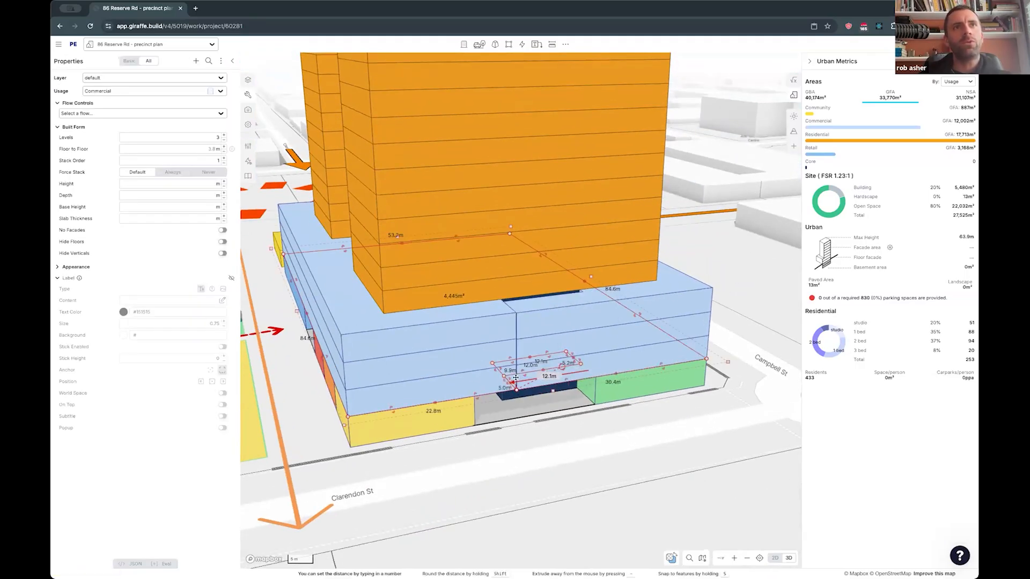
drag(513, 323, 513, 389)
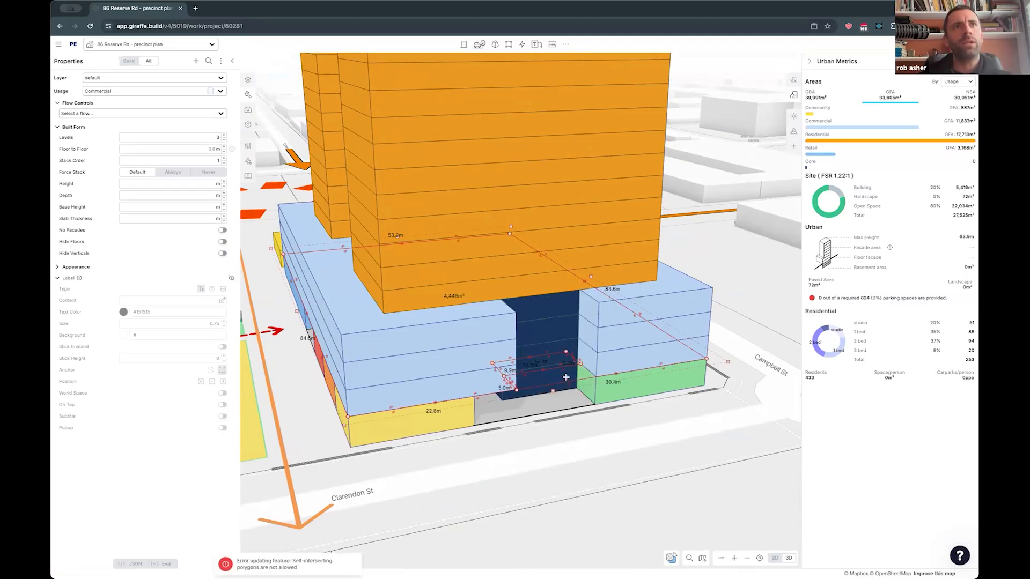
drag(506, 378, 505, 377)
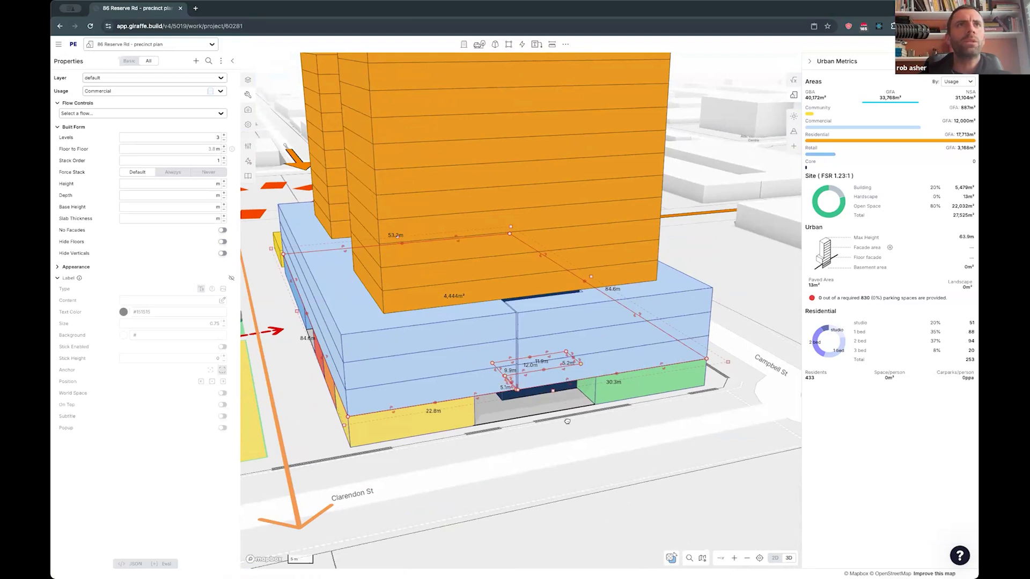
- Cut a notch into the Clarendon St side of the residential tower to make room for the core
drag(567, 421, 558, 422)
click(545, 341)
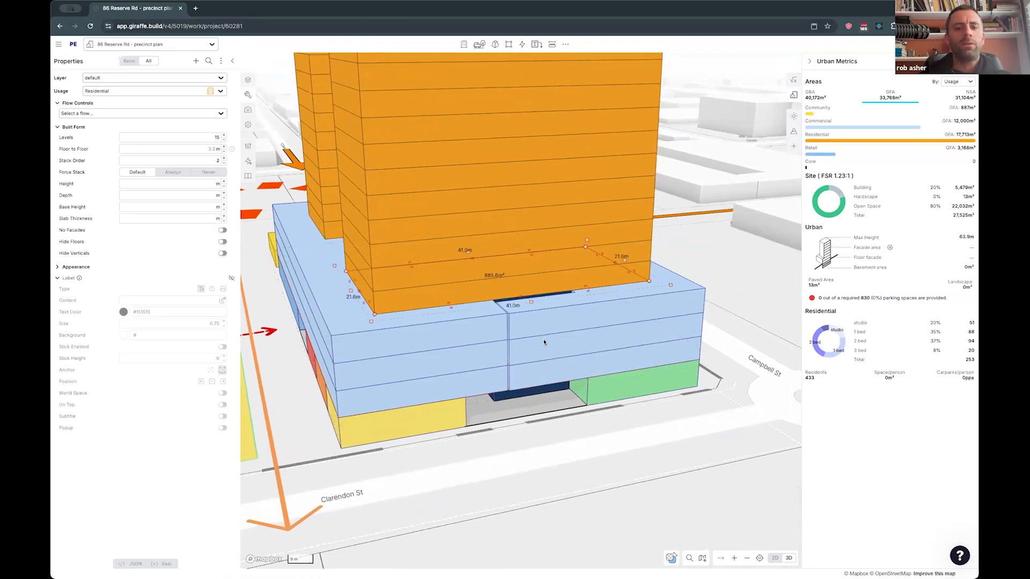
key(space)
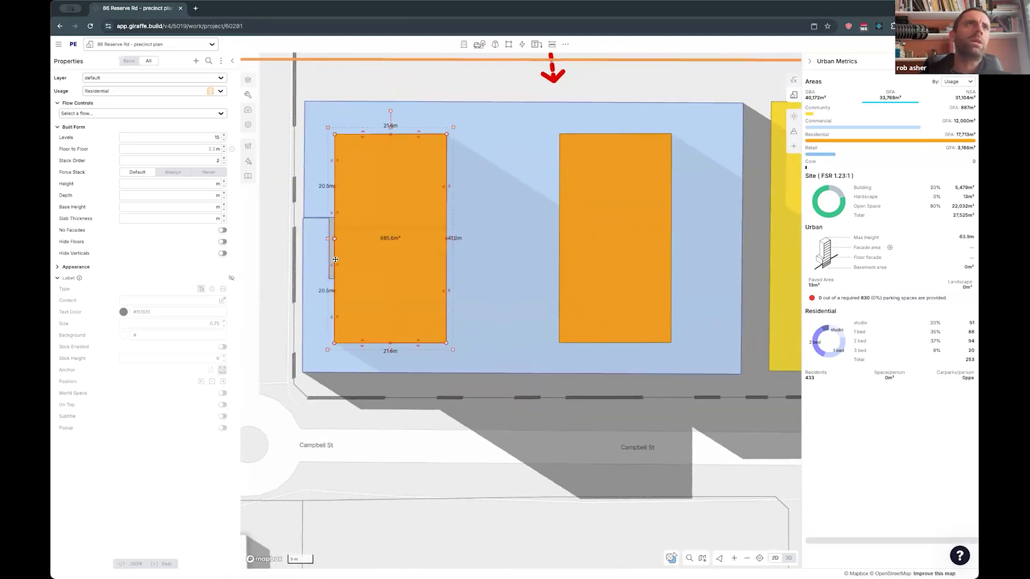
drag(333, 249, 354, 263)
right_drag(375, 404, 330, 216)
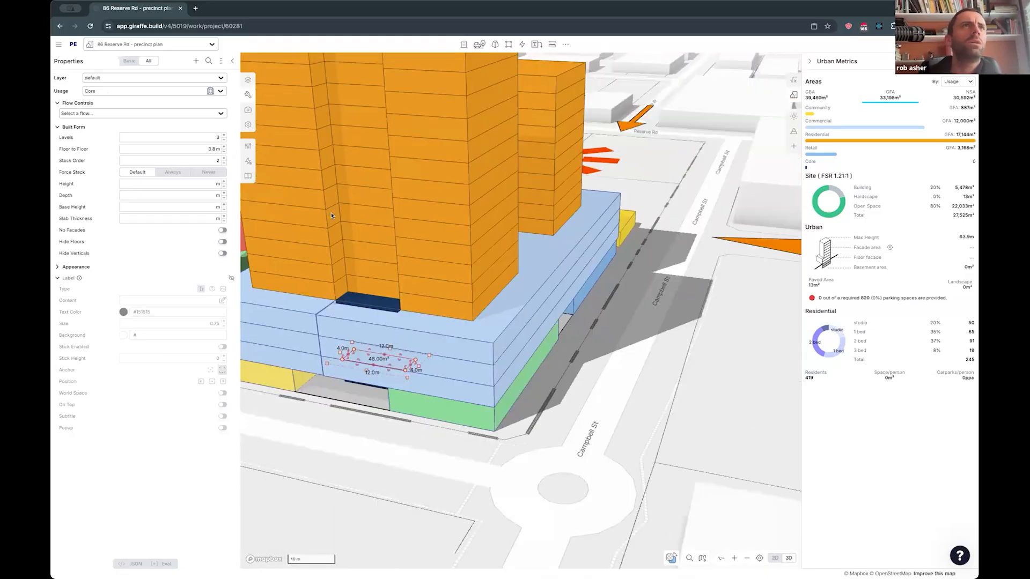
- Copy the core in place onto the level above and adjust the tower's notch slightly so the copy fits inside it
scroll(395, 222, down, 3)
key(super+c)
key(super+v)
key(2)
scroll(383, 273, up, 3)
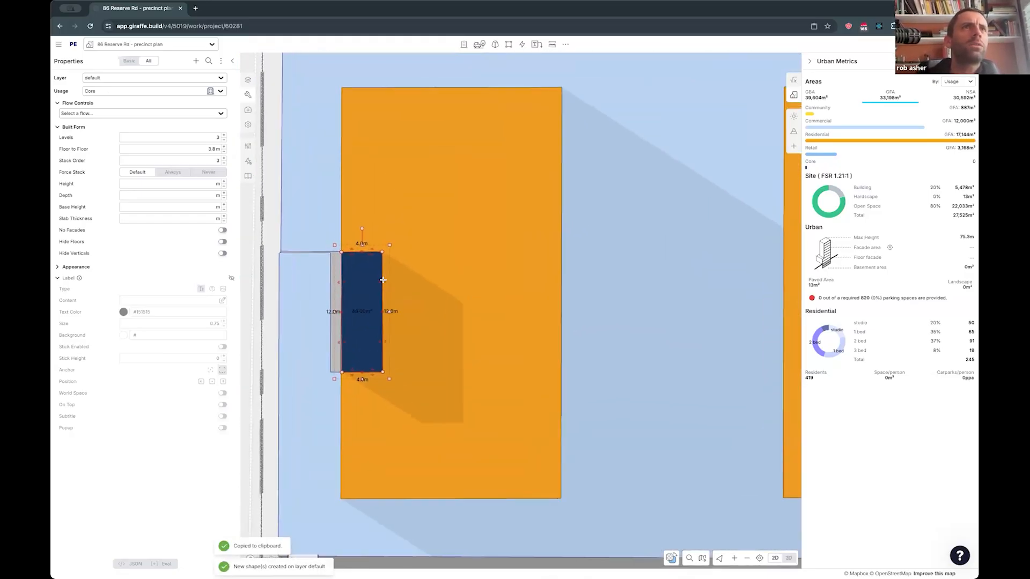
key(x)
right_drag(383, 383, 390, 237)
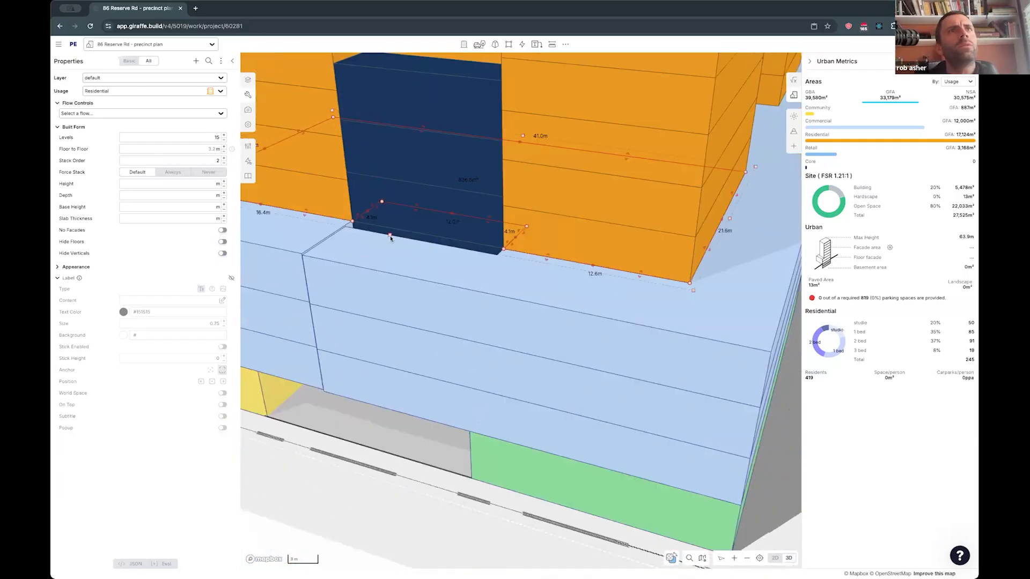
- Return the tower core to the default floor-to-floor height and add levels until it rises one level above the tower roof
scroll(399, 258, down, 3)
click(408, 270)
scroll(408, 269, down, 2)
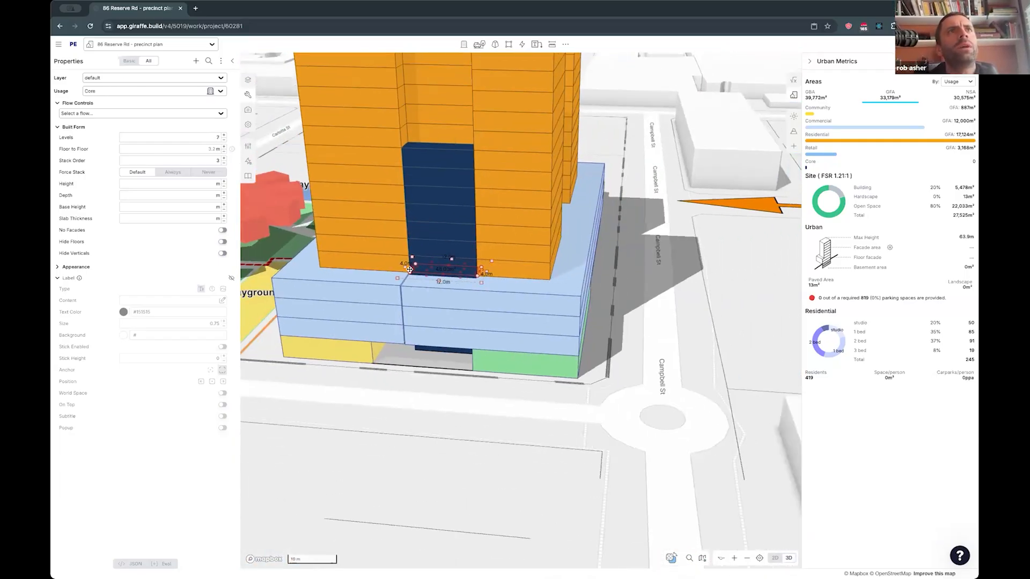
scroll(409, 269, down, 1)
scroll(408, 358, down, 3)
key(plus)
key(plus)
key(plus)
key(plus)
key(plus)
key(plus)
- Isolate the ground-level retail, the commercial block and the residential tower in turn to examine the core on each level
right_drag(408, 359, 506, 320)
click(437, 342)
click(508, 323)
double_click(509, 323)
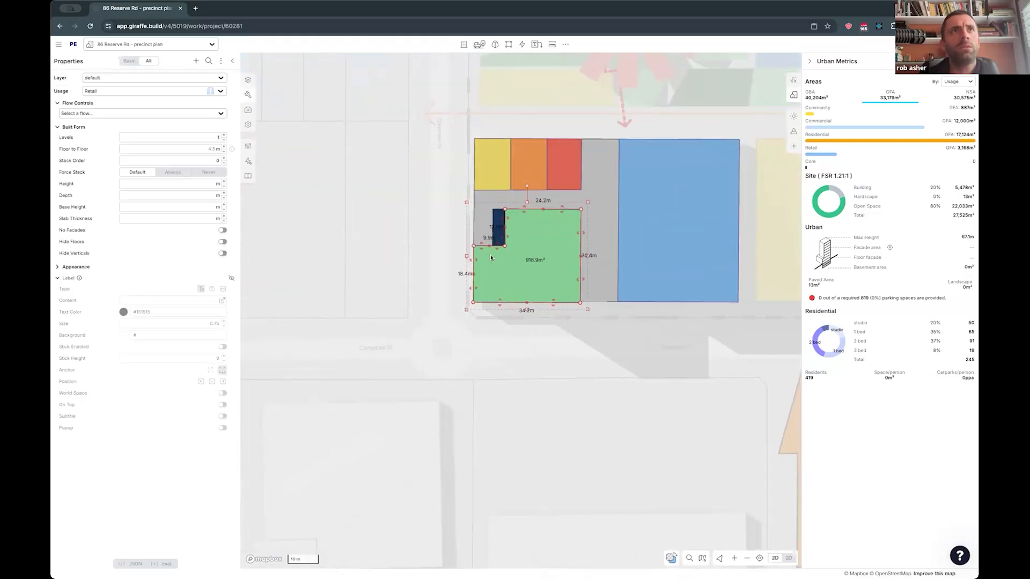
right_drag(651, 241, 501, 275)
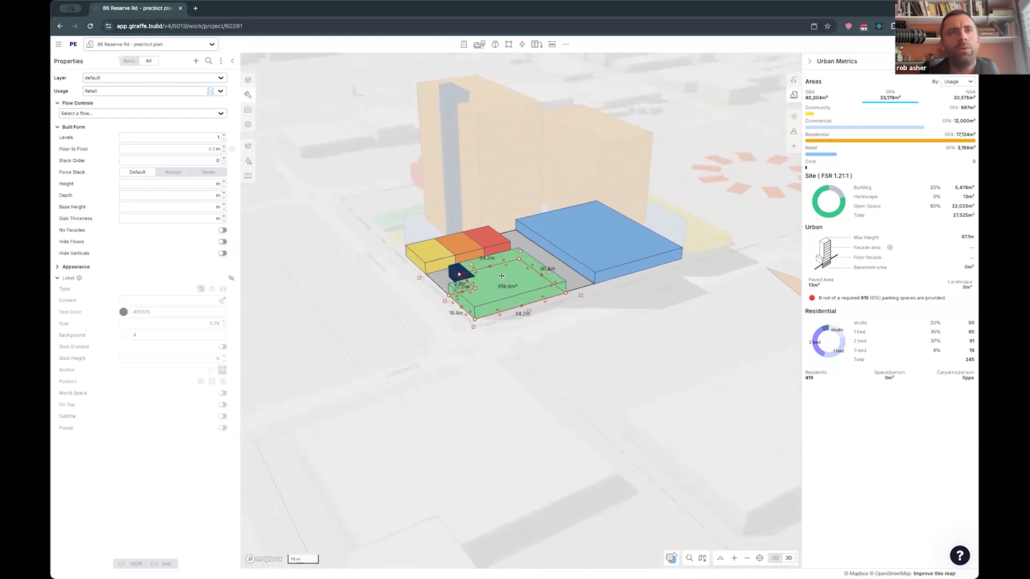
double_click(448, 324)
click(438, 270)
key(i)
right_drag(403, 325, 435, 311)
scroll(435, 310, up, 5)
scroll(435, 310, down, 5)
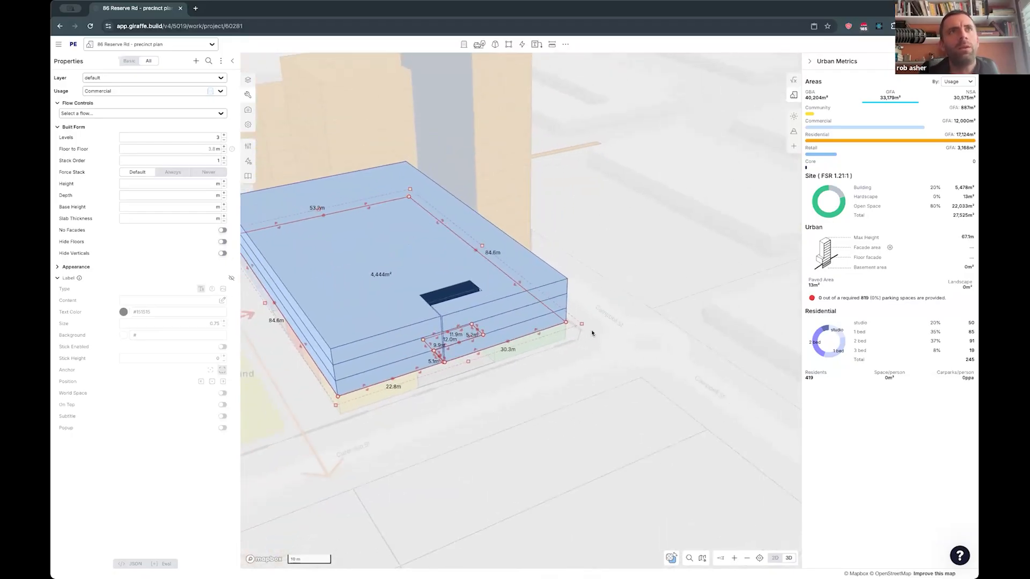
key(i)
click(508, 209)
key(i)
scroll(485, 299, down, 4)
key(Escape)
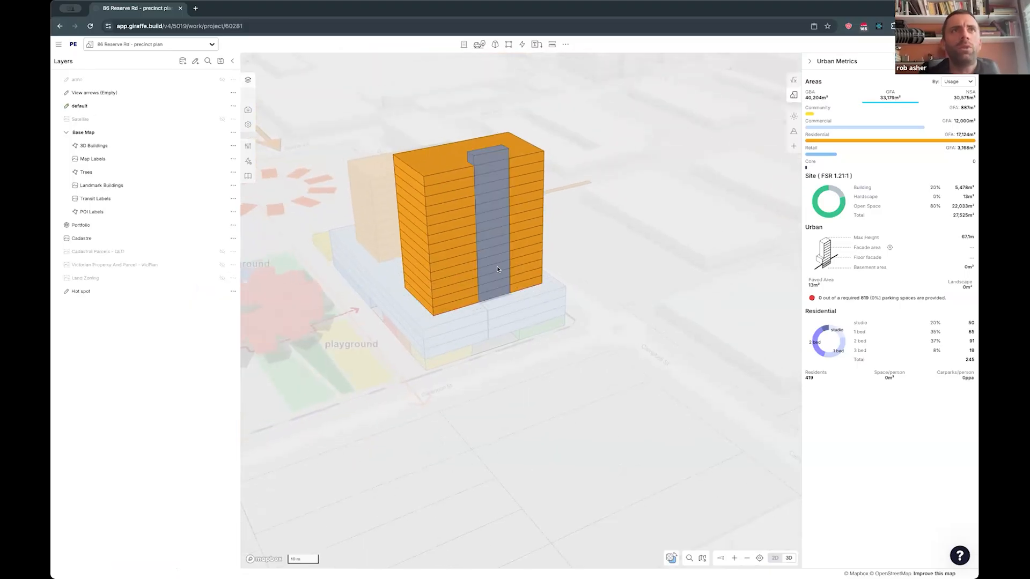
- Fill the gap at the landscape's Carlotta St corner with a patch of about 570 m² and colour it dark green
right_drag(561, 363, 645, 353)
right_drag(316, 294, 374, 282)
drag(375, 281, 479, 276)
right_drag(440, 215, 307, 257)
scroll(309, 218, down, 3)
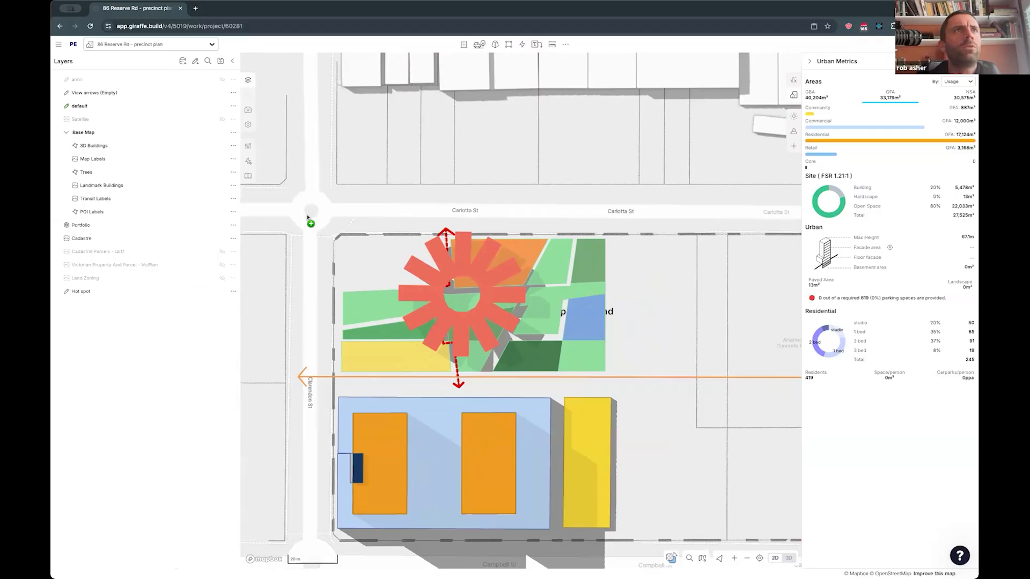
drag(435, 282, 373, 230)
click(334, 218)
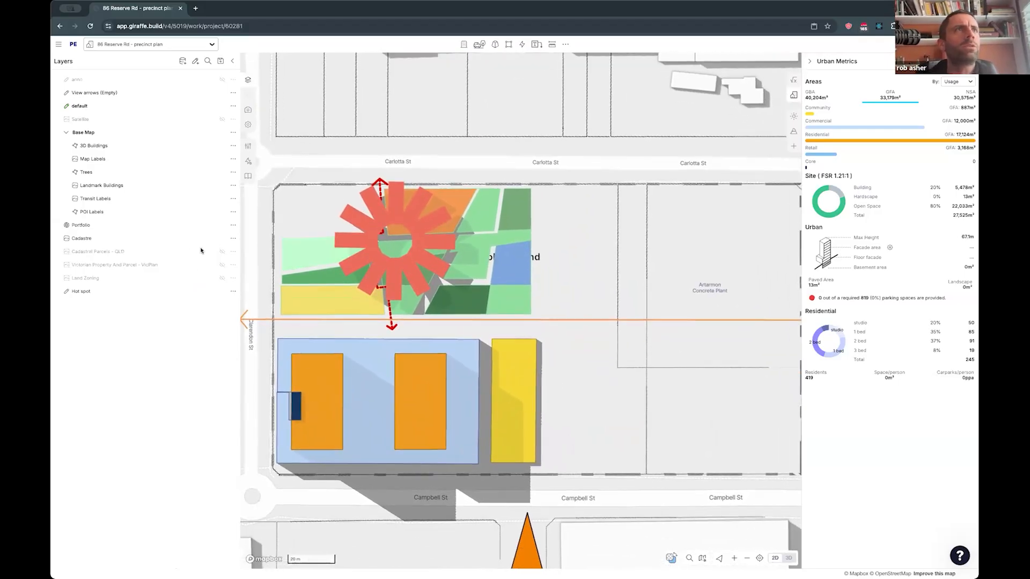
click(79, 267)
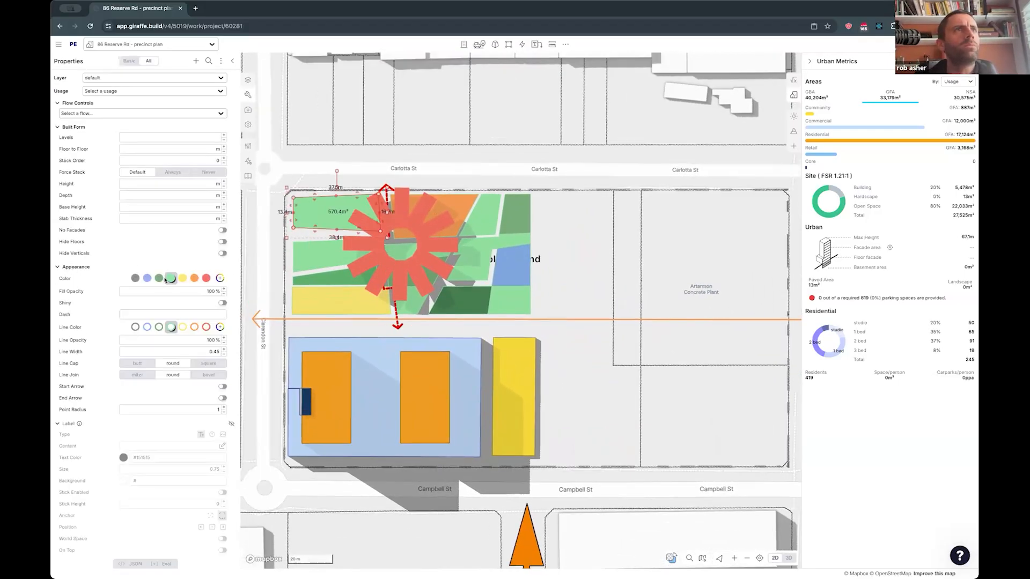
click(160, 278)
drag(646, 361, 599, 351)
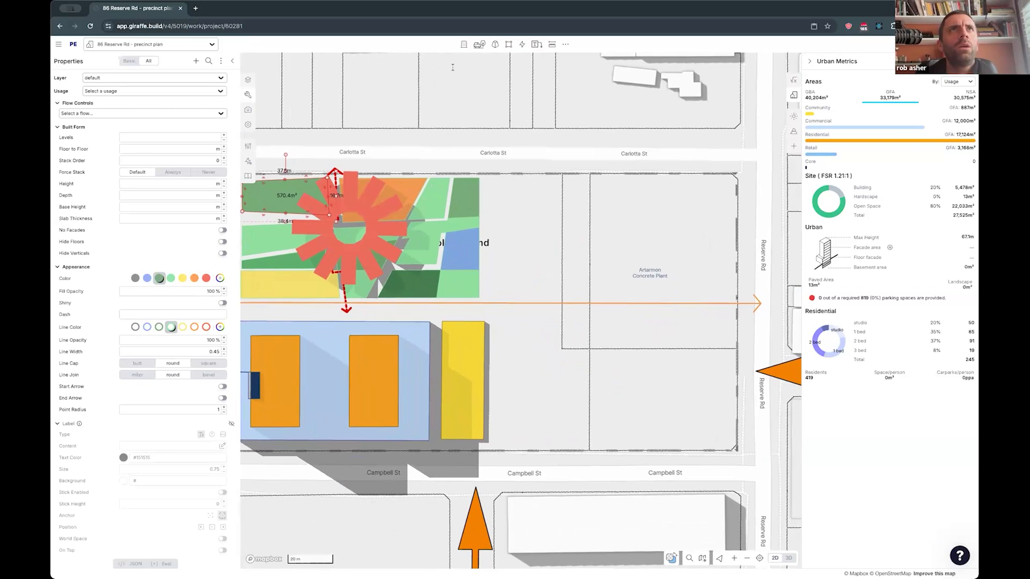
click(452, 67)
- Draw a Carpark flow about 93.1 m by 55.6 m on the empty ground between the yellow building and Reserve Rd
click(522, 44)
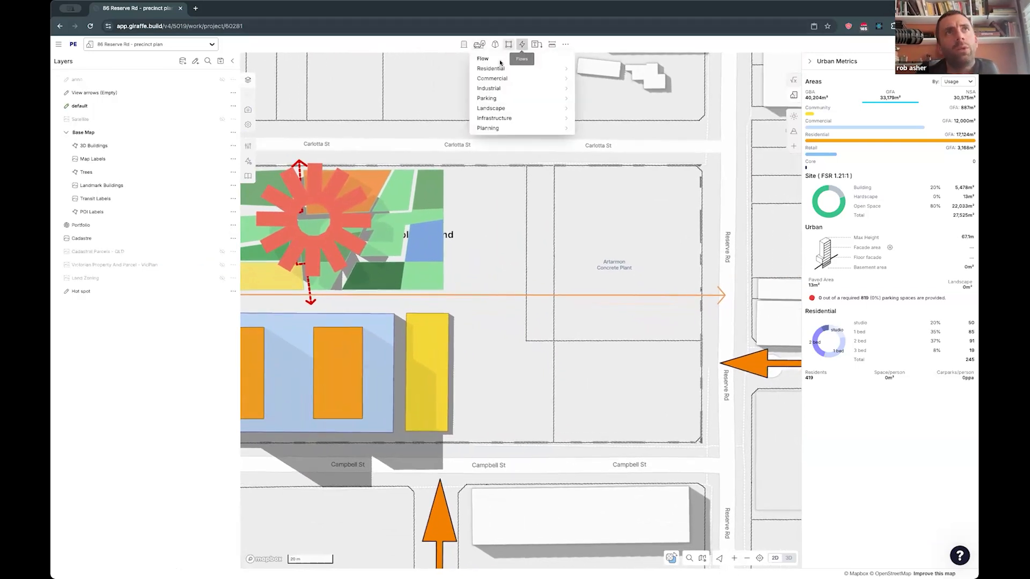
mouse_move(488, 98)
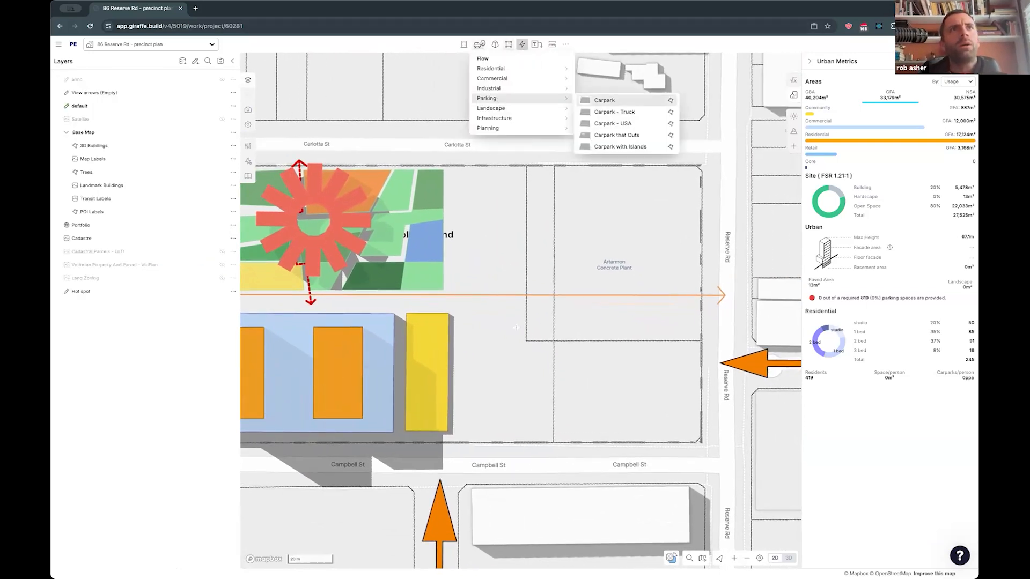
click(604, 101)
click(471, 307)
click(472, 432)
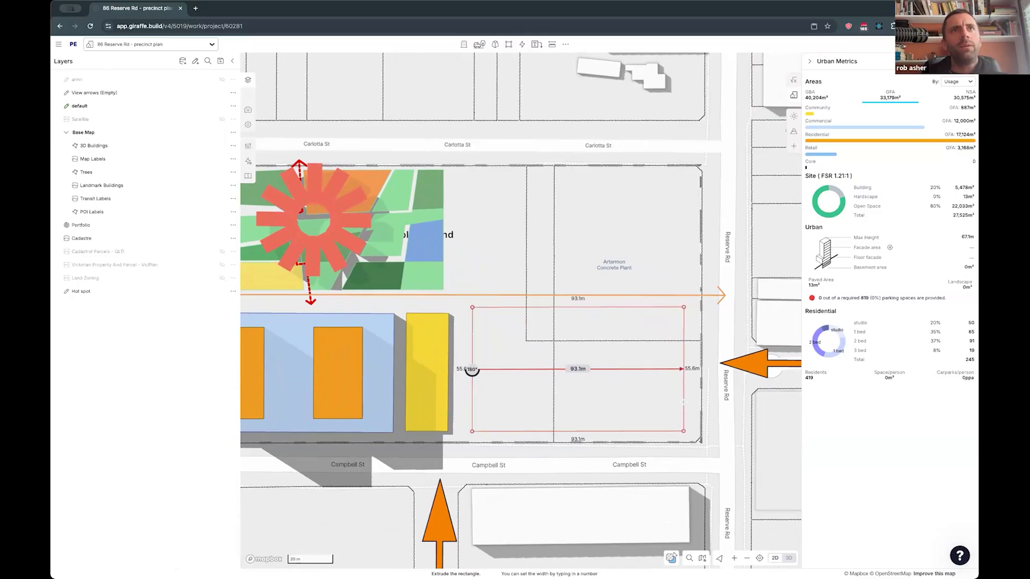
click(683, 403)
drag(701, 403, 660, 397)
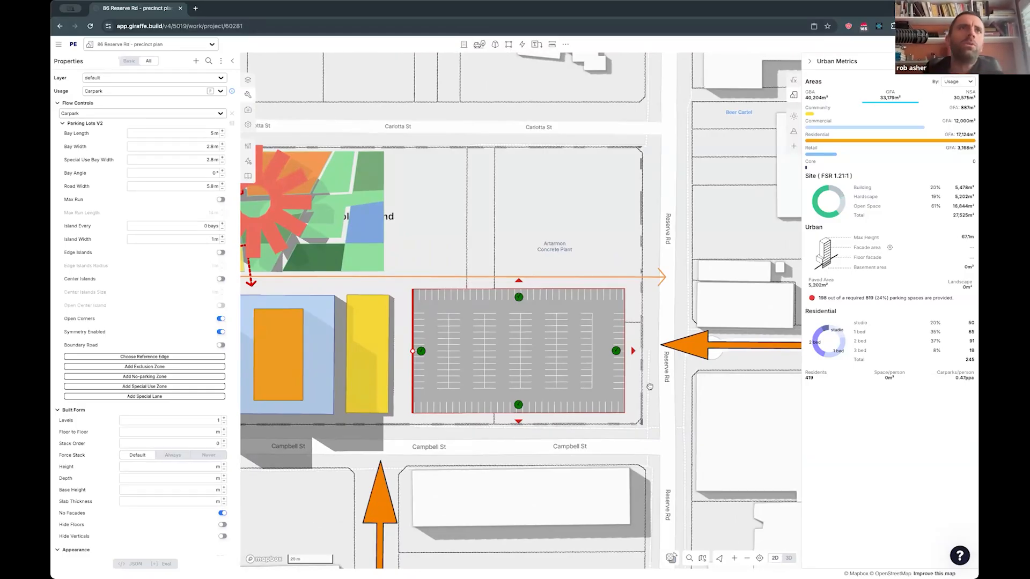
- Try the carpark's upper and Reserve Rd edges as the reference for its rows and settle on the Campbell St edge
click(519, 283)
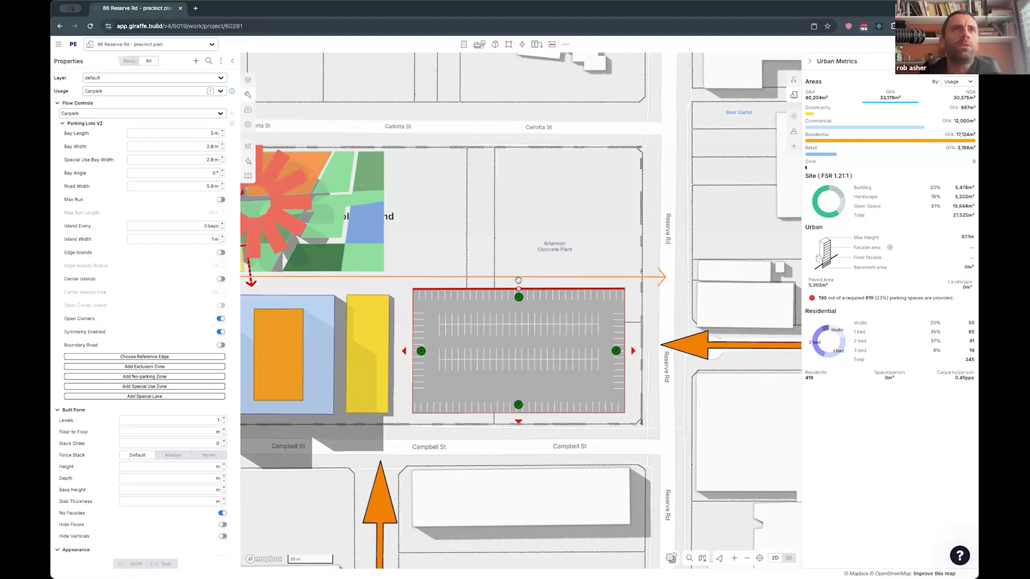
click(632, 351)
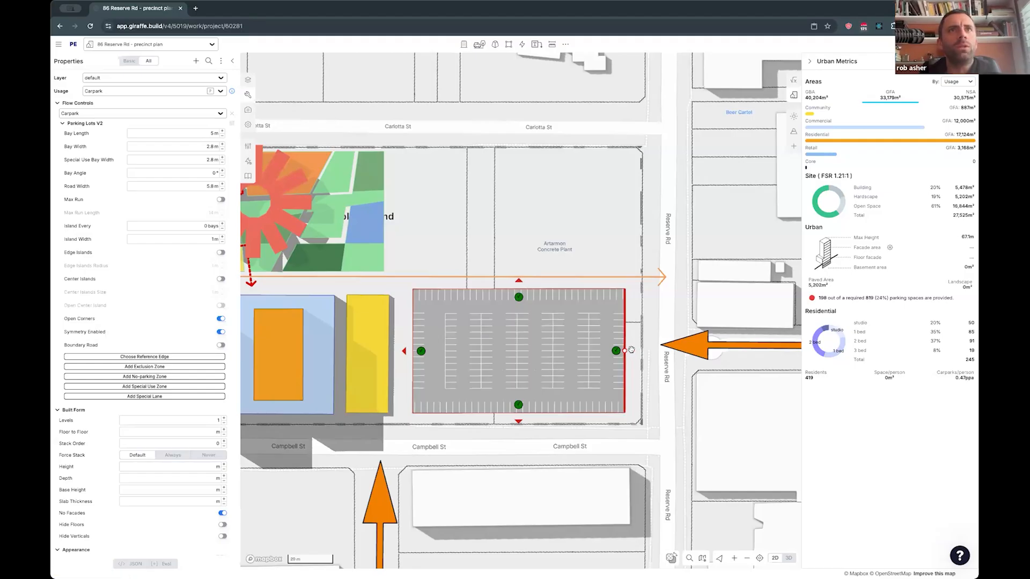
click(518, 421)
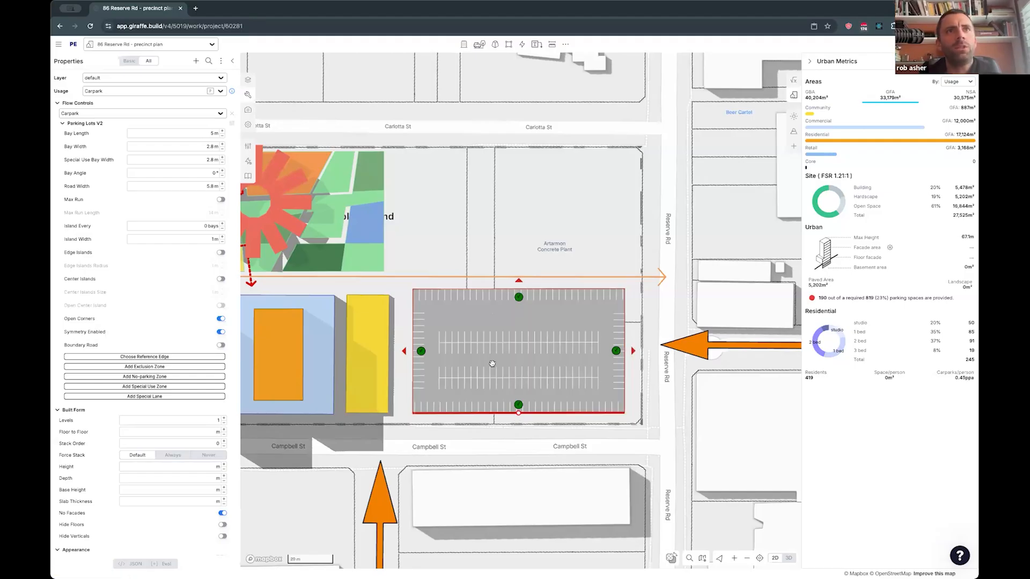
- Toggle the parking bays along the Campbell St edge off and on again, and slightly shift the layout's offset from that edge
click(518, 404)
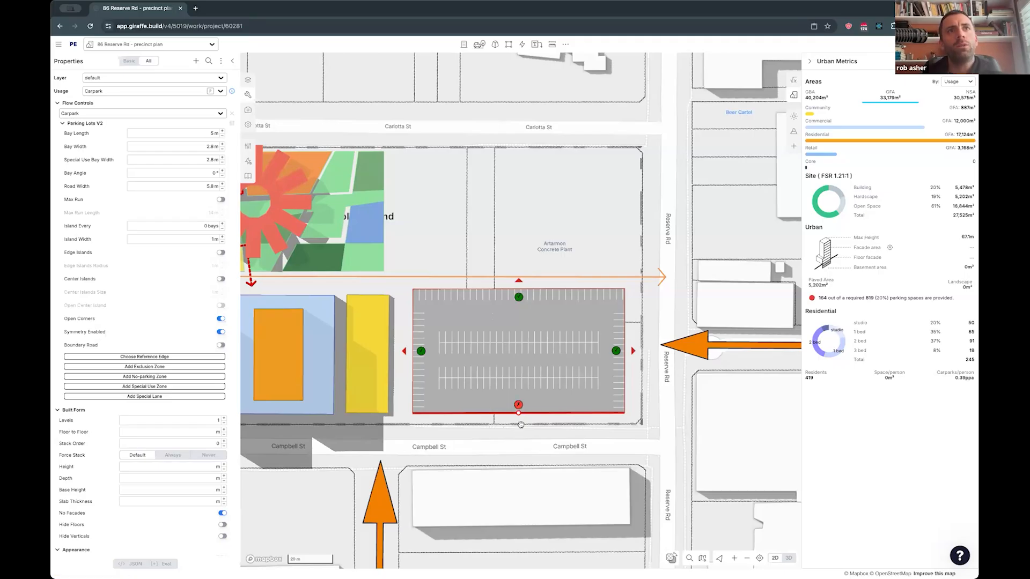
click(518, 404)
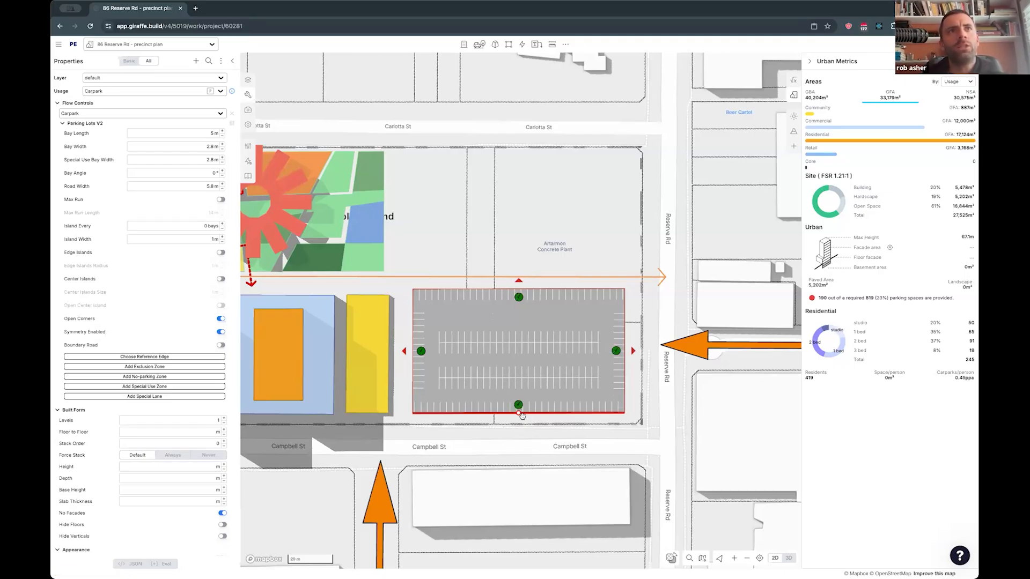
drag(518, 408, 518, 404)
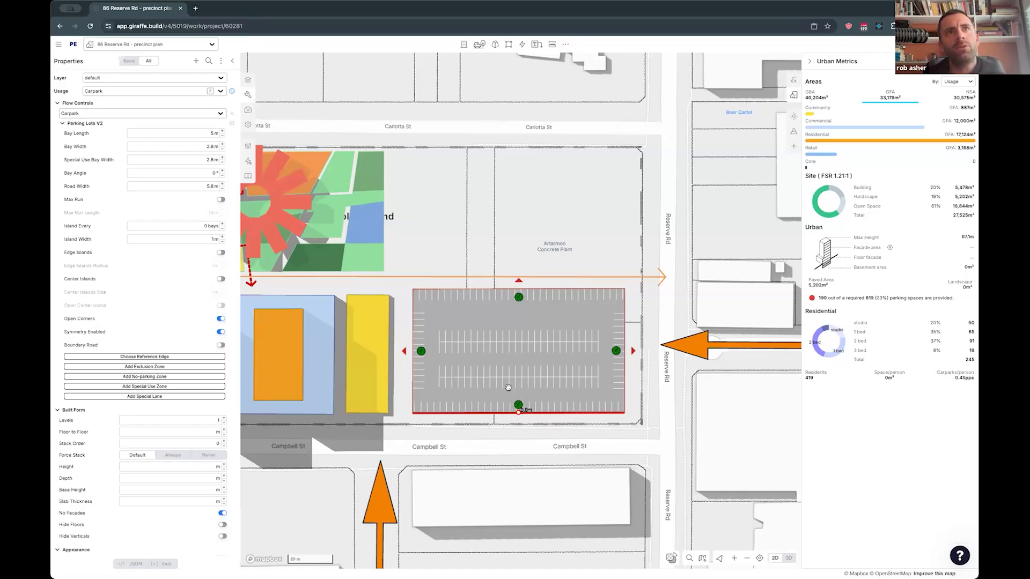
drag(517, 405, 519, 406)
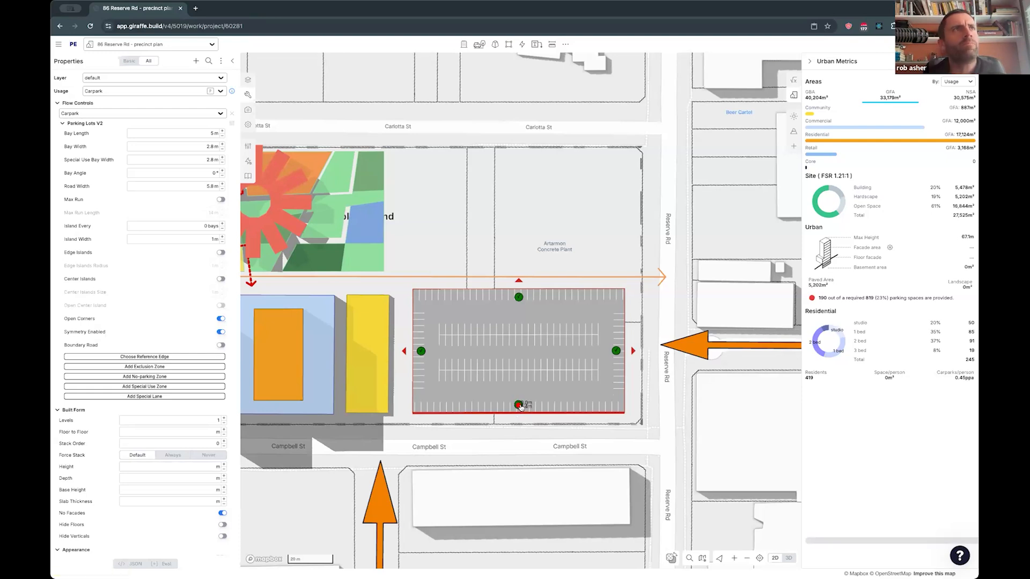
- Configure the carpark with an island every 6 bays, edge islands and a maximum run enabled, keeping only its parking settings expanded
click(72, 123)
click(68, 136)
click(69, 148)
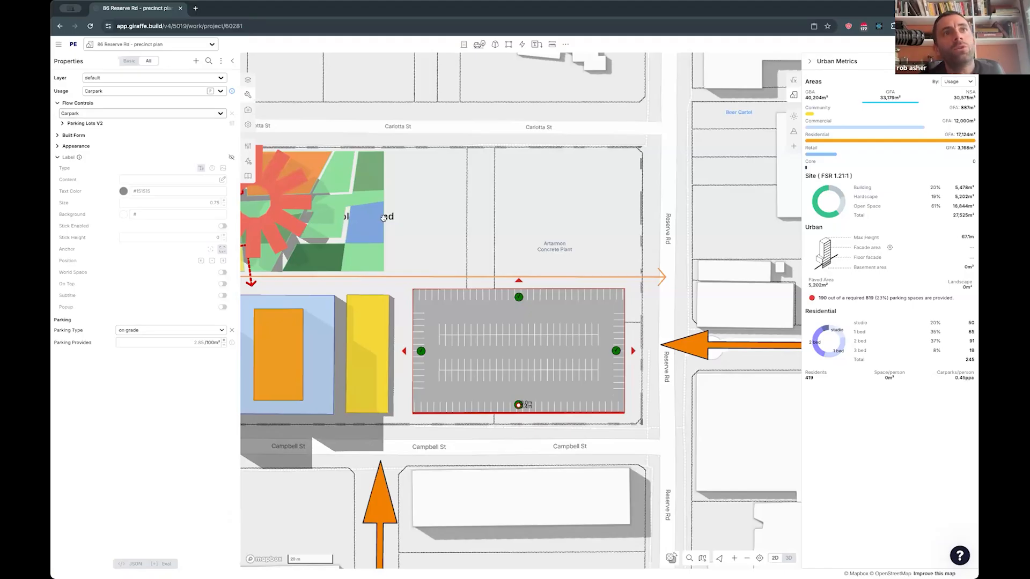
click(83, 123)
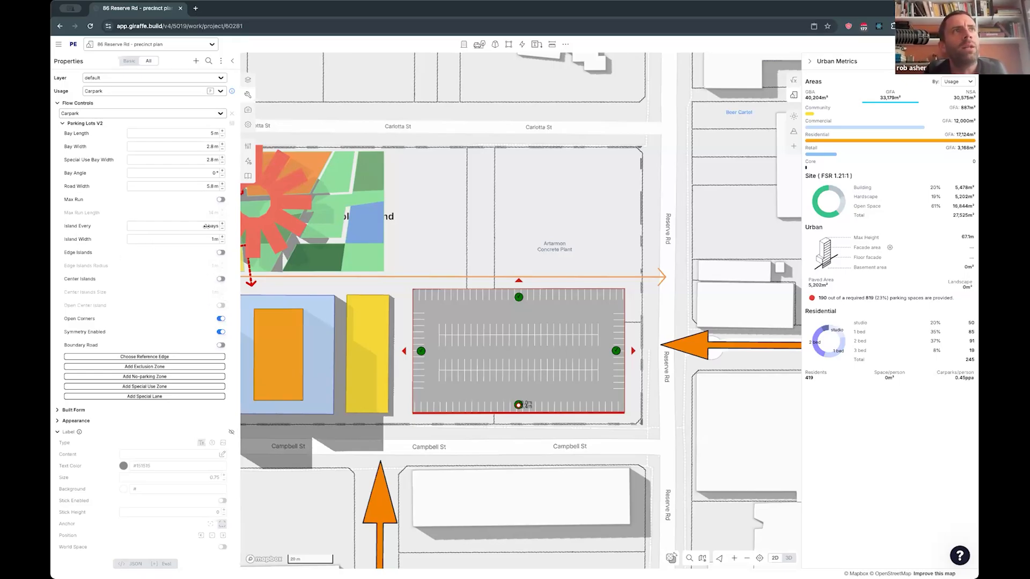
click(223, 224)
click(222, 225)
click(223, 224)
click(223, 224)
click(223, 224)
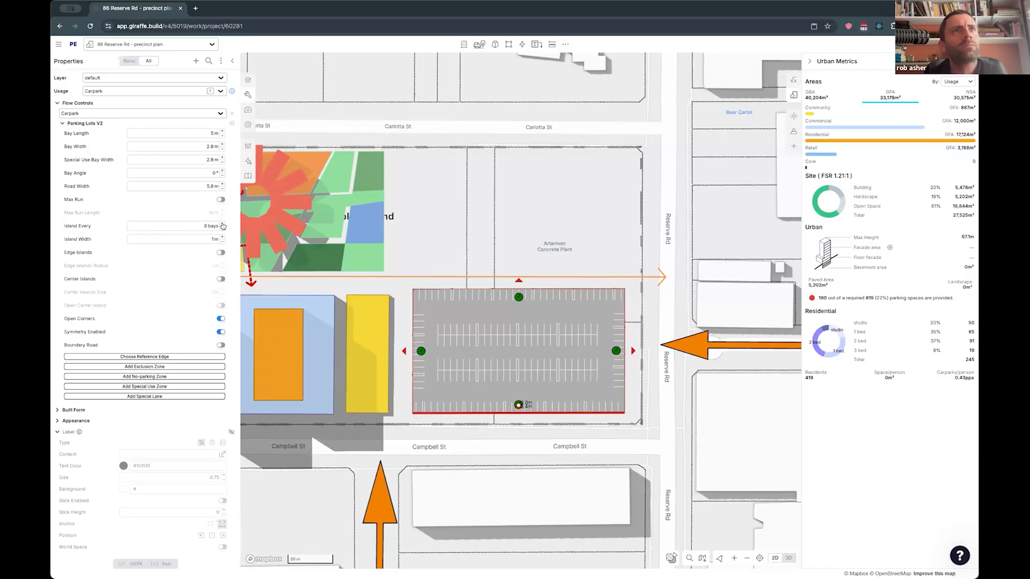
click(221, 253)
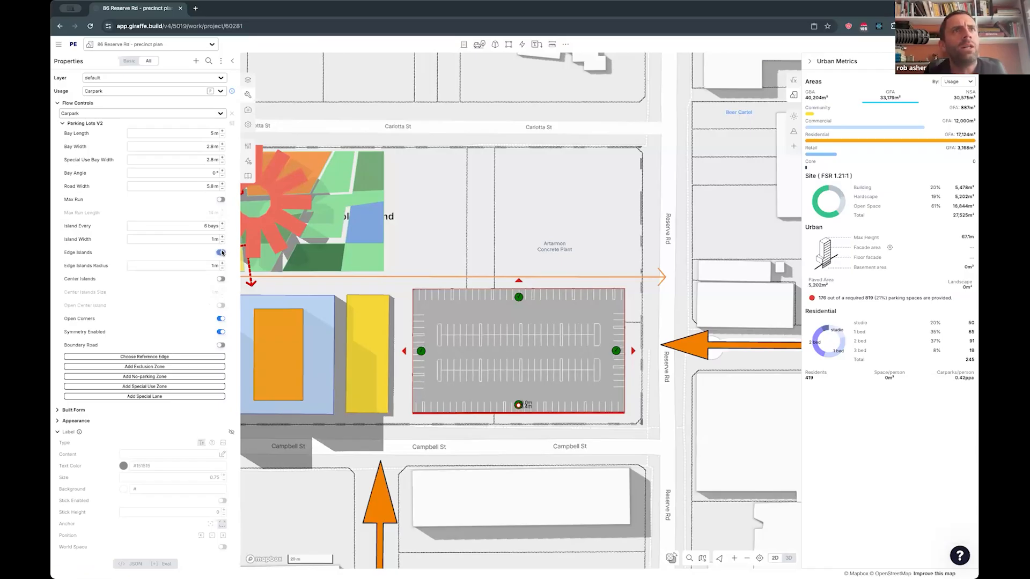
click(221, 199)
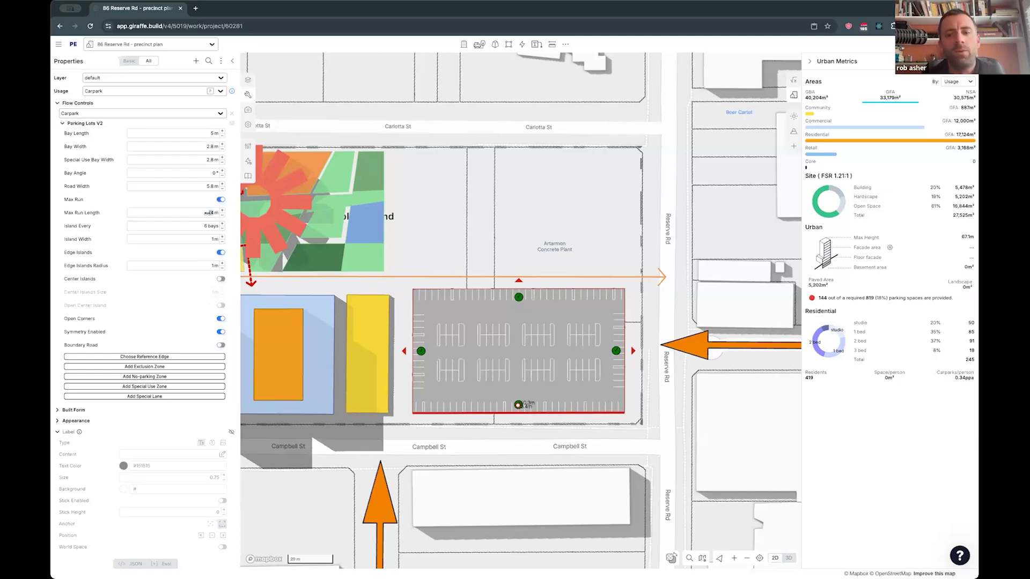
- Set the carpark's maximum run length to 20 m
key(Return)
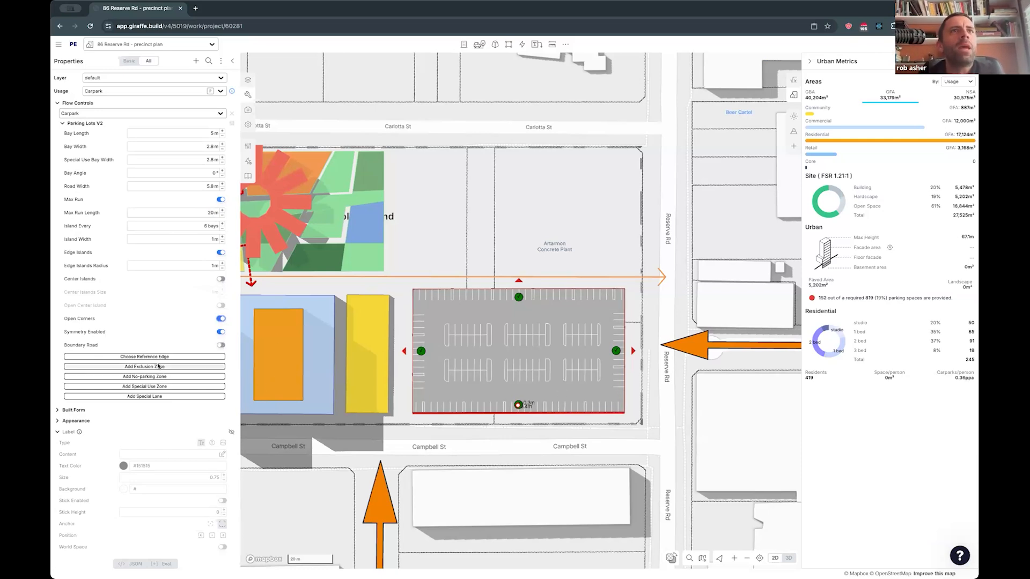
scroll(423, 311, up, 3)
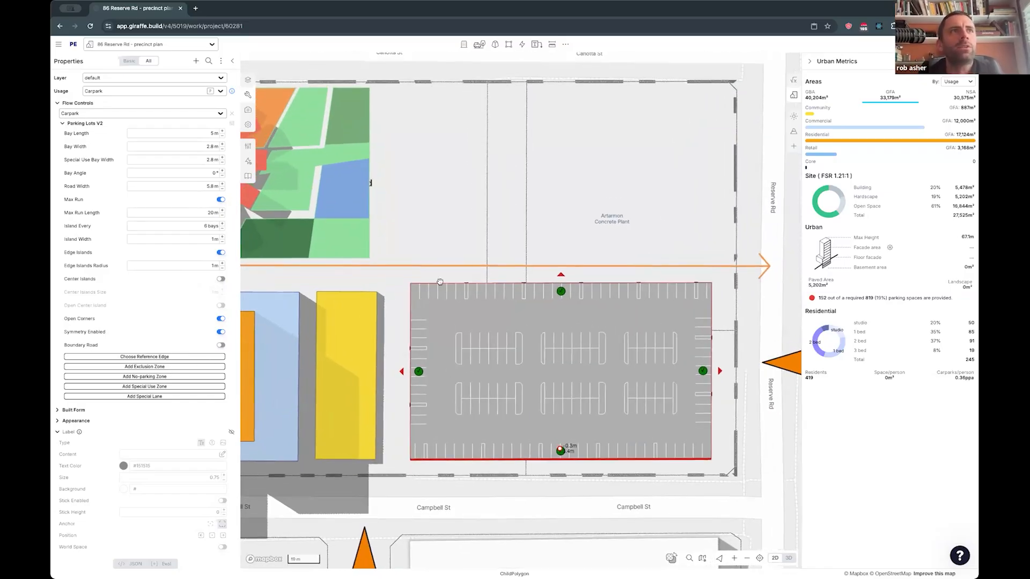
- Try an exclusion zone about 11 m wide on the carpark's Campbell St edge and beside the yellow building, then delete it
click(559, 448)
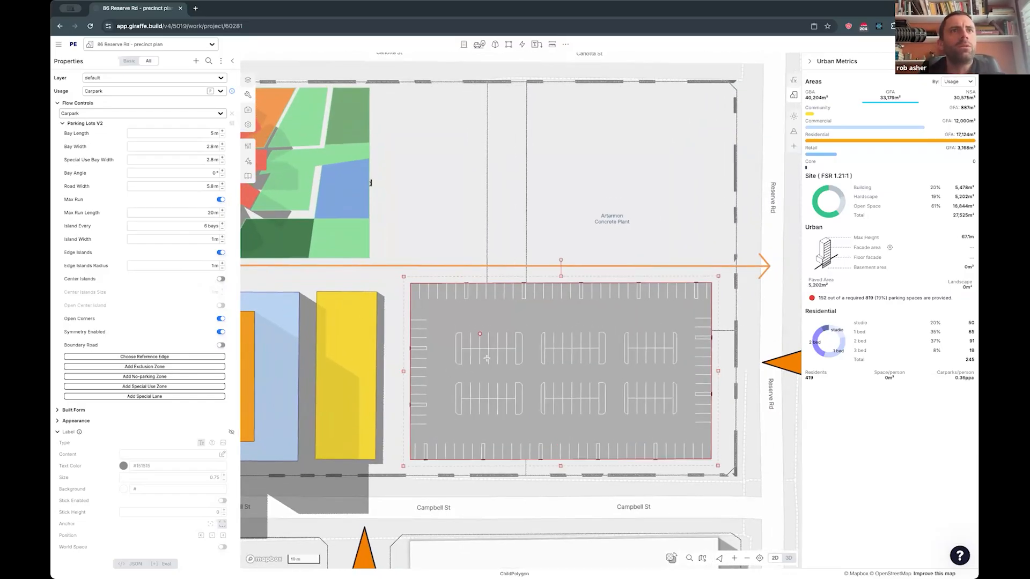
click(493, 488)
click(495, 432)
click(531, 432)
click(531, 489)
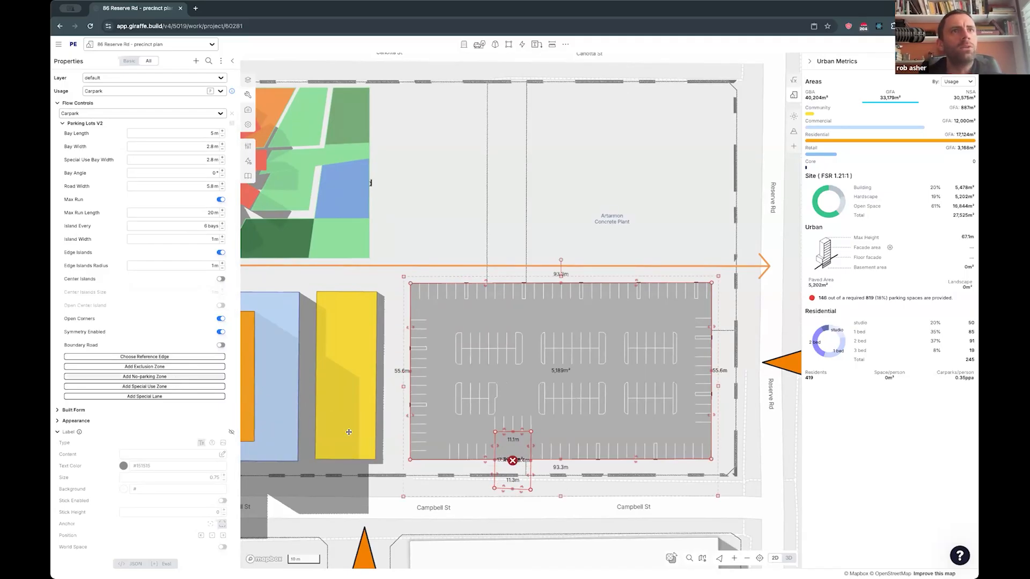
drag(515, 455, 421, 380)
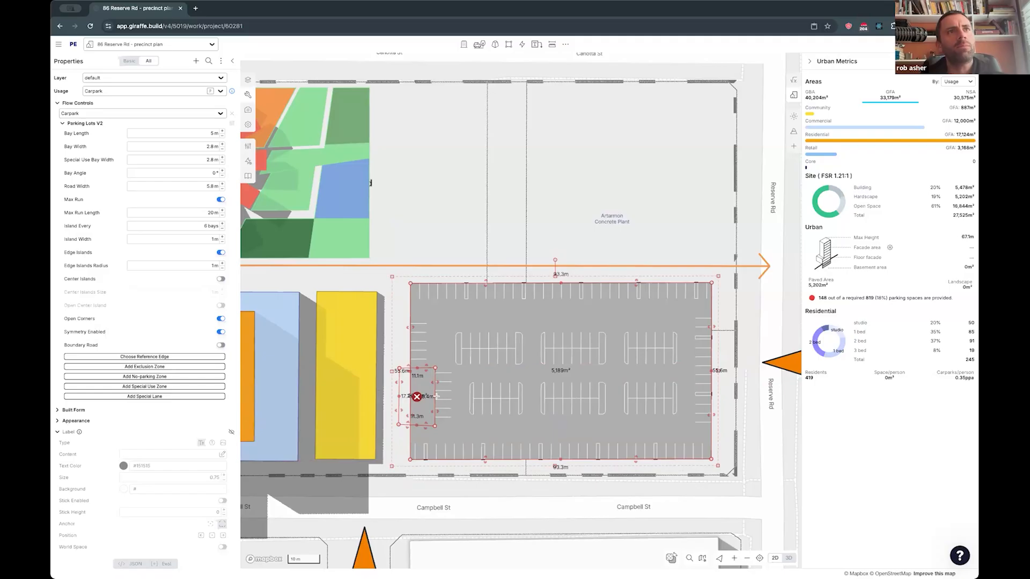
click(417, 397)
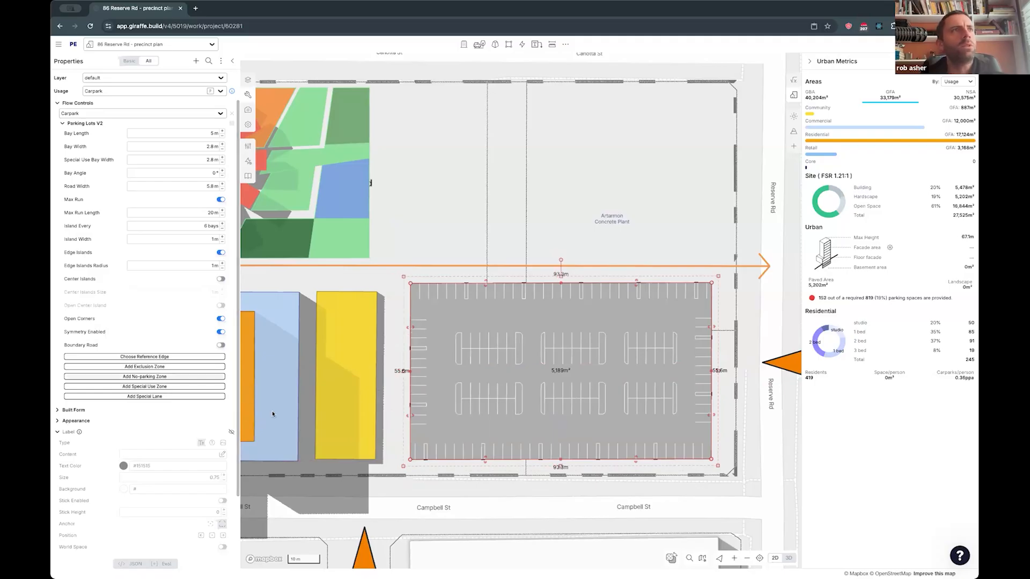
- Draw a no-parking zone about 13 m by 14 m across the middle of the carpark's Campbell St edge
click(490, 439)
click(534, 441)
double_click(537, 482)
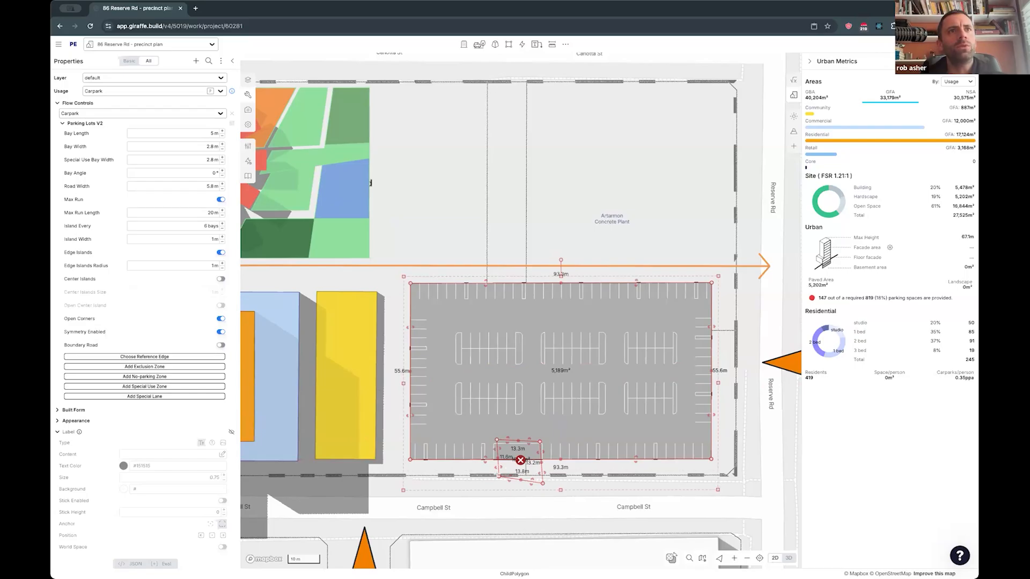
- Turn off the carpark's edge islands and open corners, and nudge the zone on the Campbell St edge slightly inward
click(220, 252)
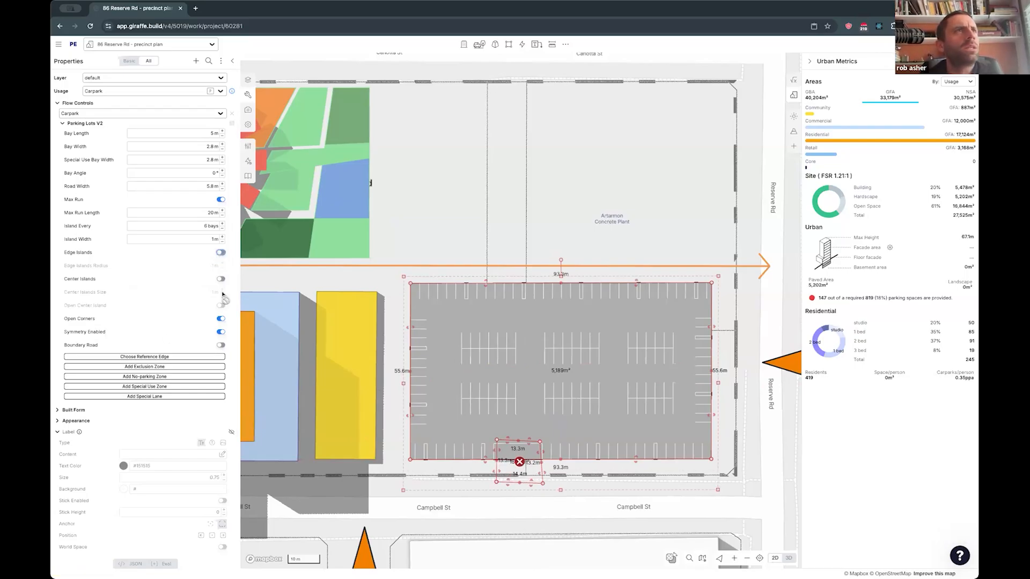
click(219, 320)
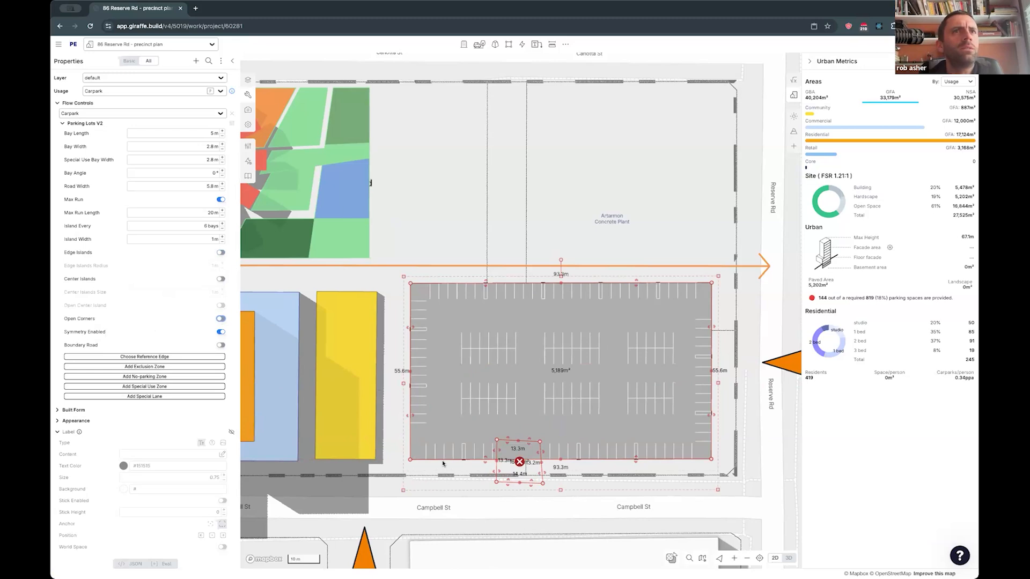
drag(504, 475, 506, 472)
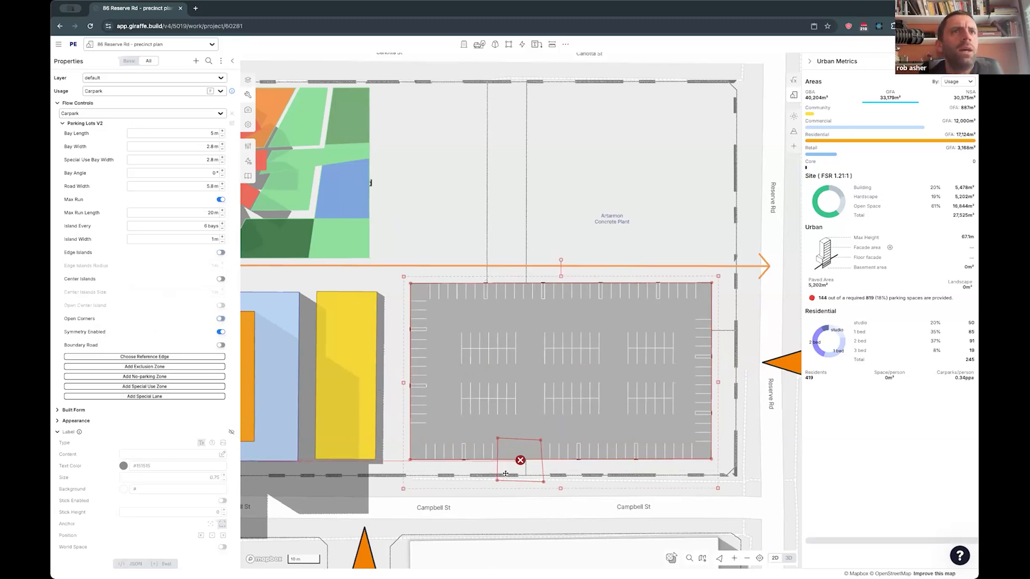
- Draw a special use zone about 12 m wide along the carpark edge facing the yellow building and shorten it slightly
click(185, 388)
drag(437, 297, 395, 431)
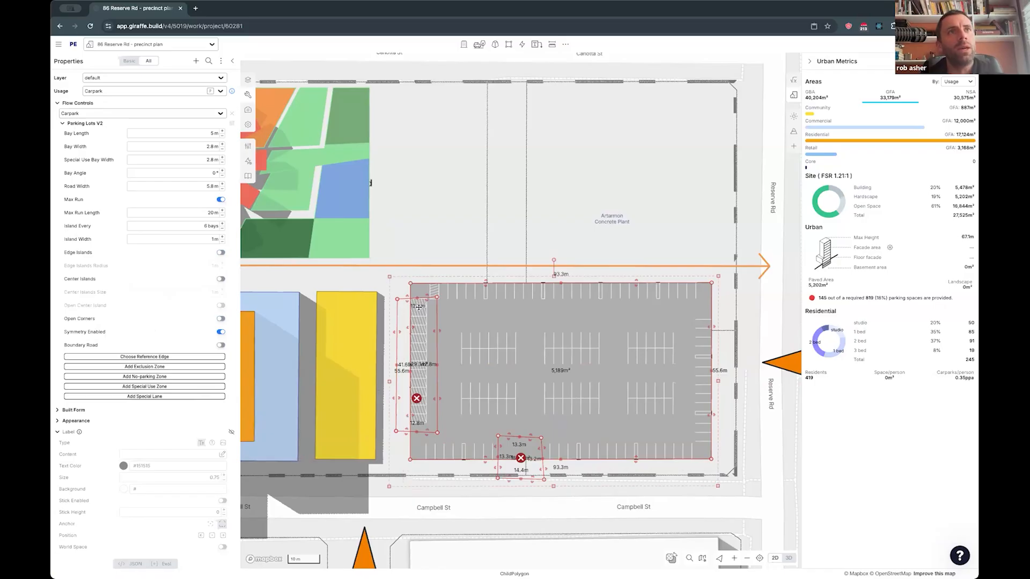
drag(425, 296, 423, 307)
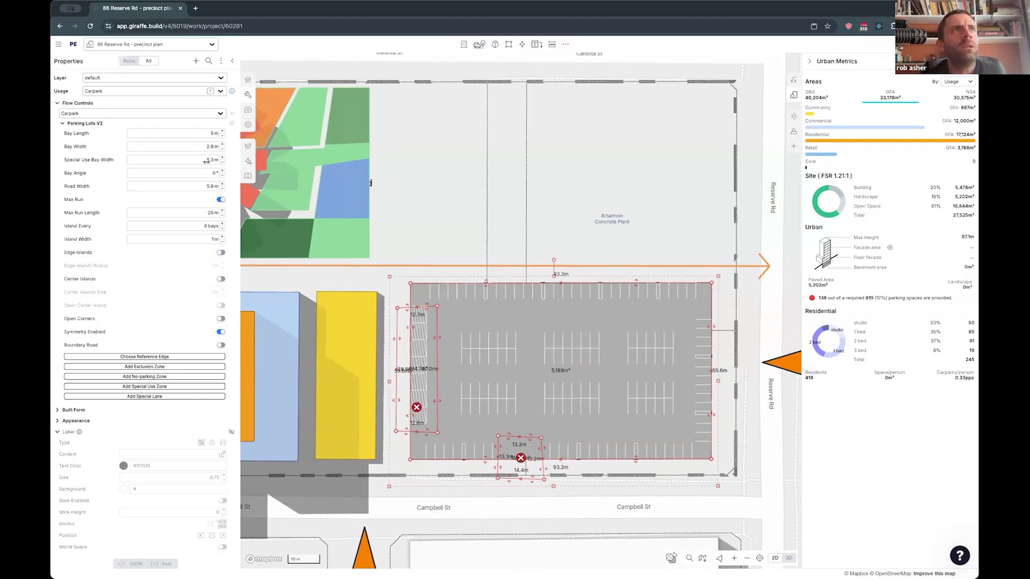
- Set the special use bay width to 3 m and shift the special use zone slightly toward Campbell St
drag(172, 161, 175, 162)
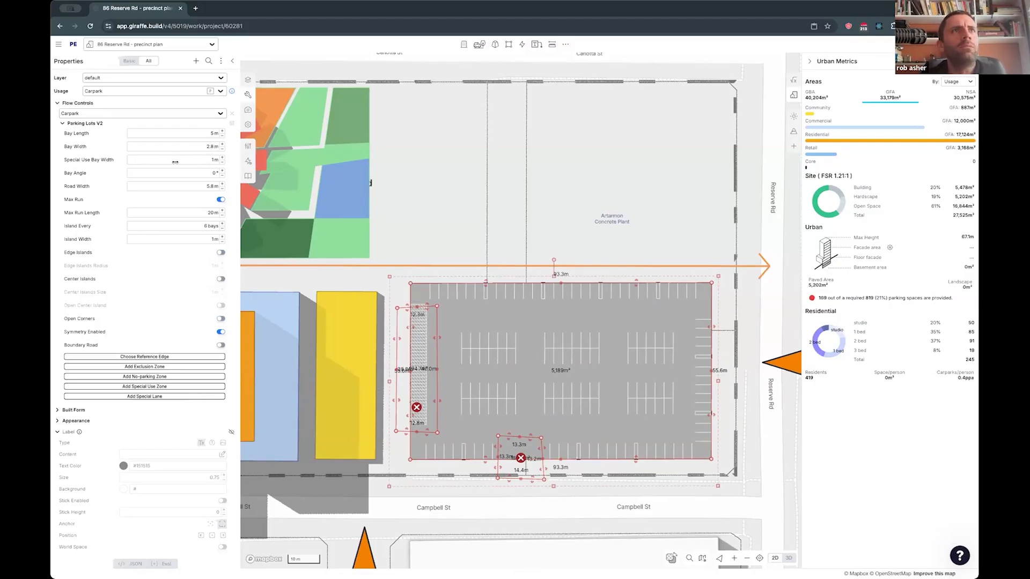
click(221, 159)
click(221, 159)
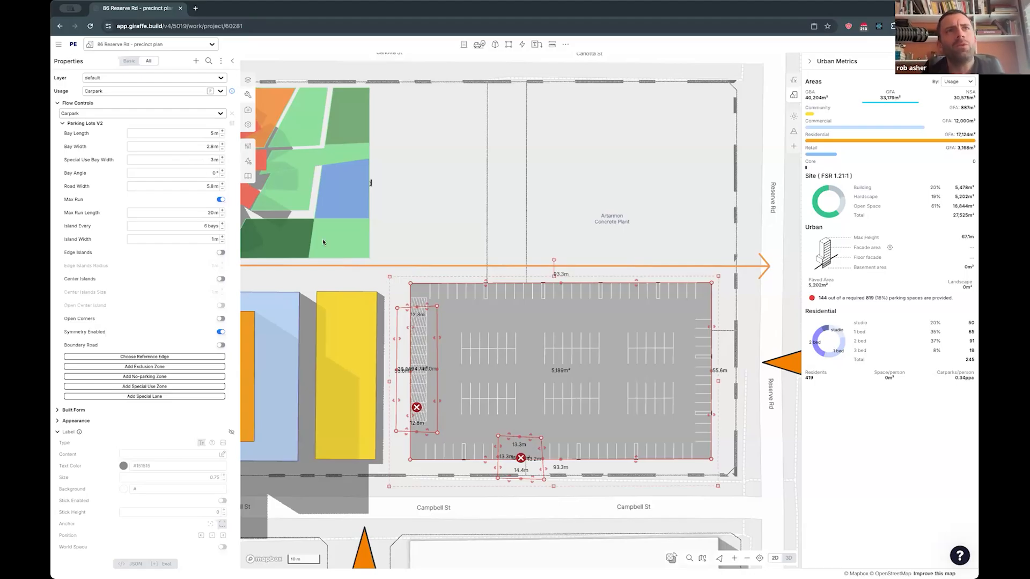
drag(417, 348, 407, 352)
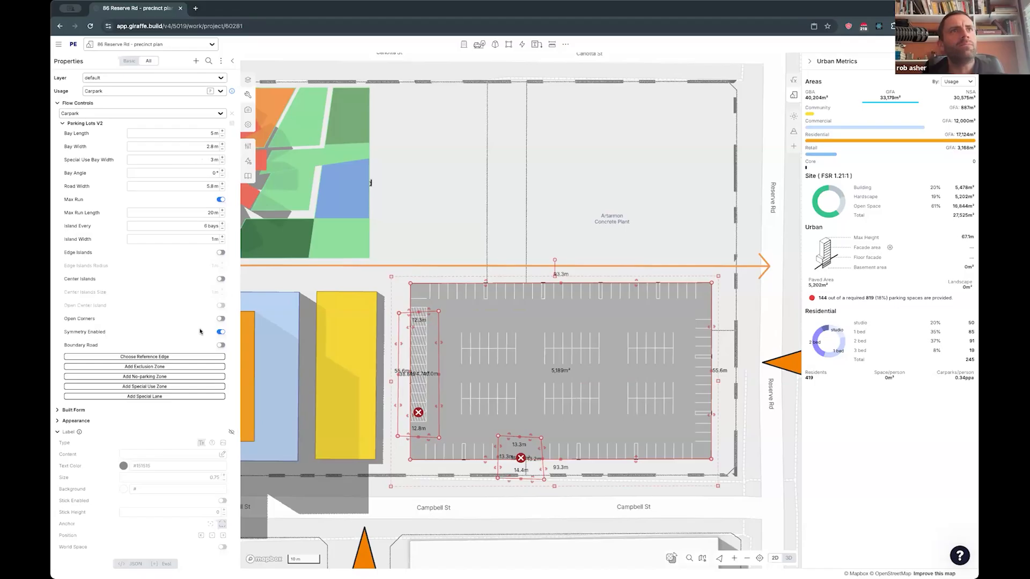
- Try the carpark's Reserve Rd edge as the reference for its parking rows
drag(502, 251, 497, 257)
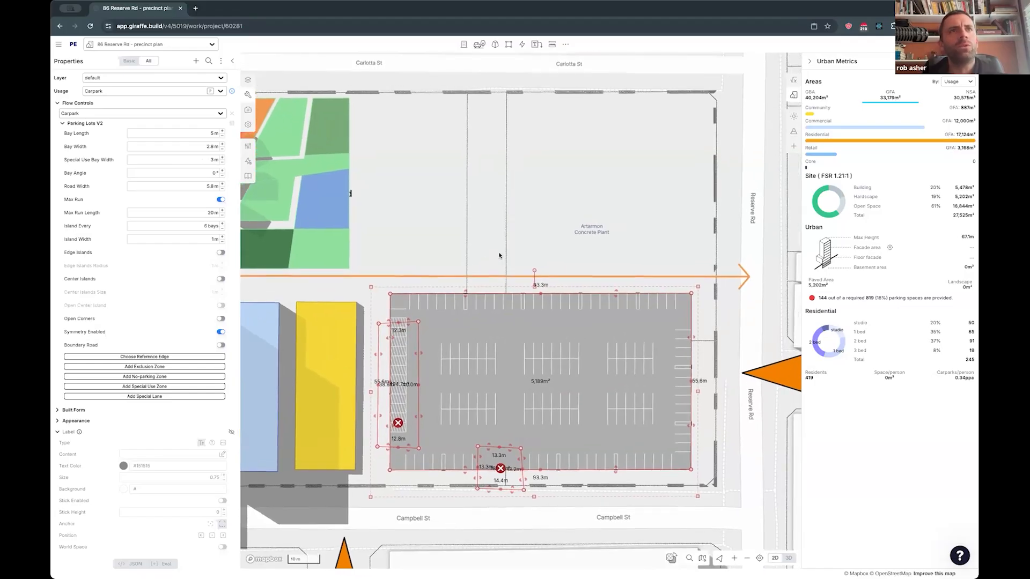
scroll(473, 294, down, 3)
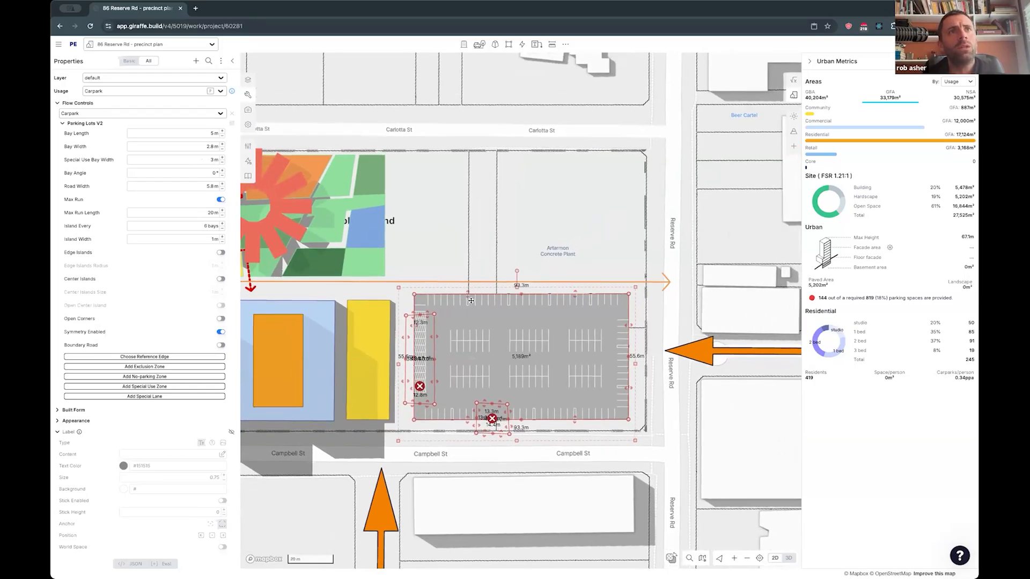
click(535, 356)
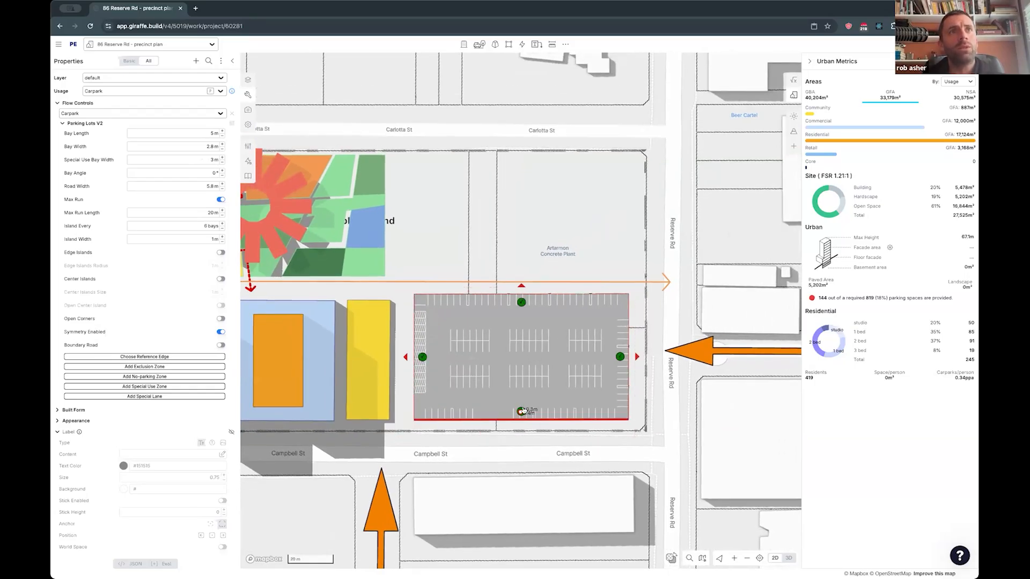
drag(521, 410, 521, 408)
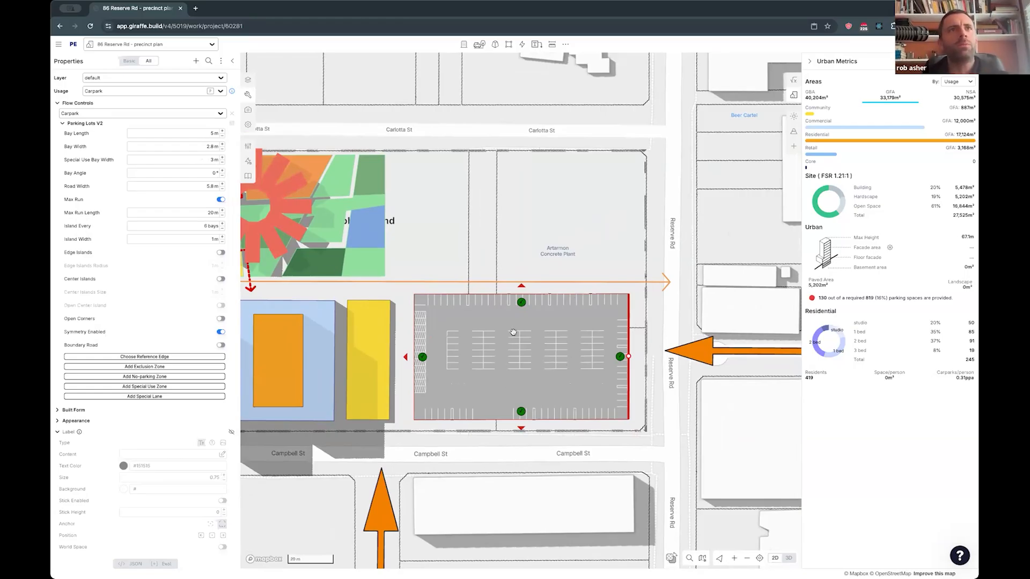
click(510, 384)
- Make the edge opposite Campbell St the carpark's reference edge and move it outward to a depth of about 59.7 m
drag(575, 281, 524, 286)
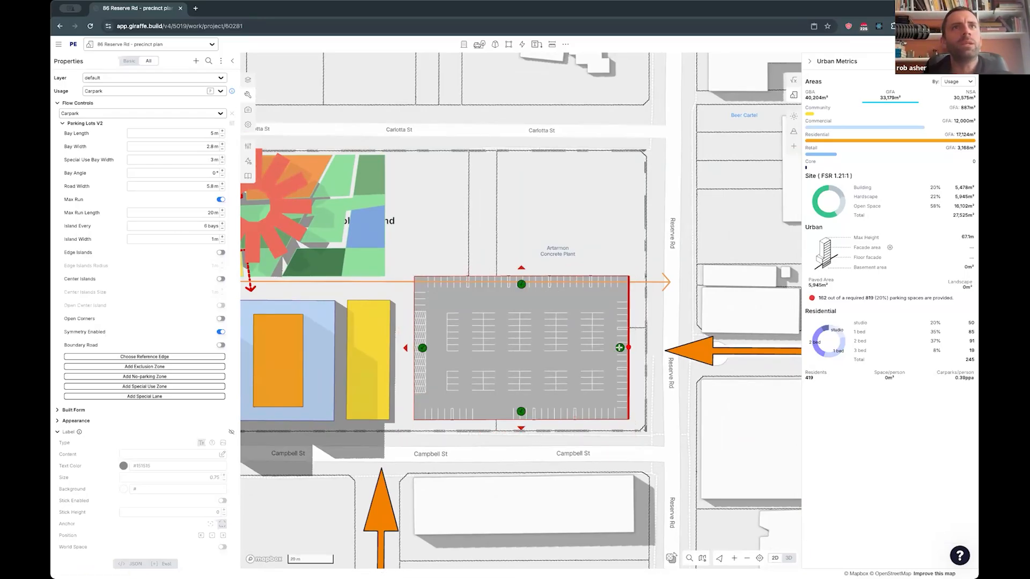
drag(573, 276, 574, 283)
drag(510, 251, 519, 260)
click(520, 260)
right_drag(526, 358, 549, 358)
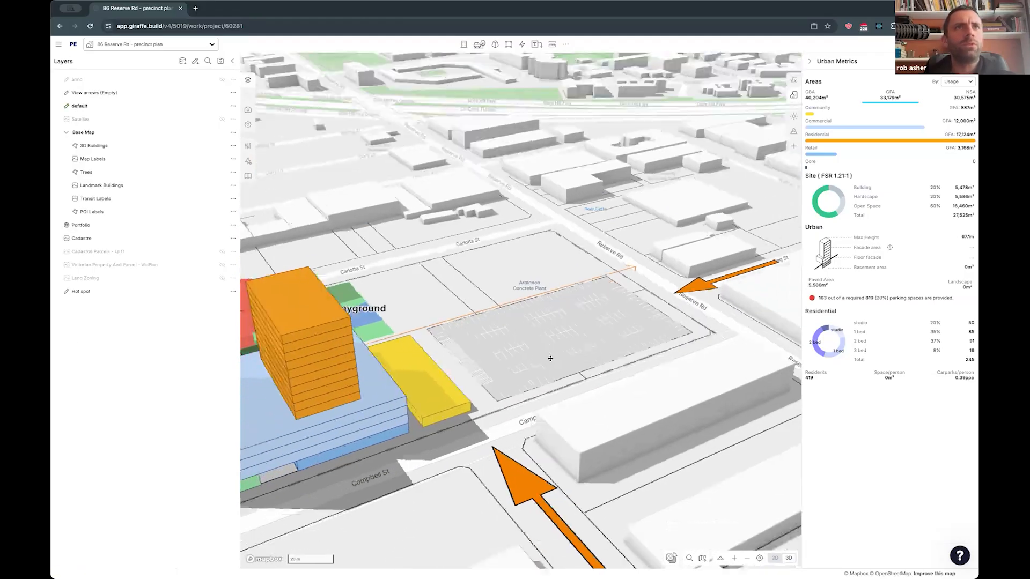
- Draw an L-shaped Apartments flow on the empty ground between the playground and Reserve Rd, with its long leg beside the carpark
click(549, 358)
key(Right)
key(Right)
key(Right)
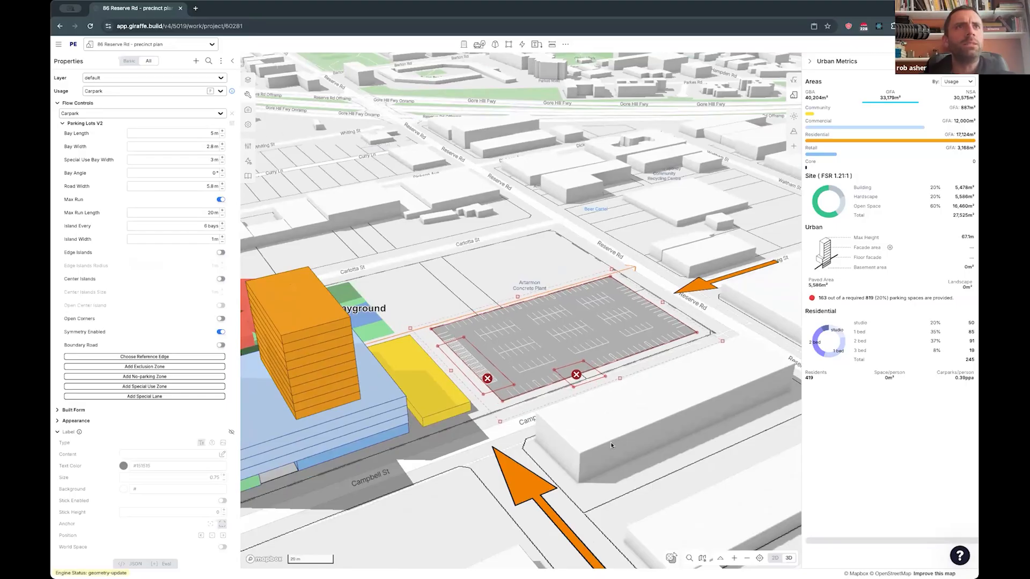
right_drag(512, 92, 523, 48)
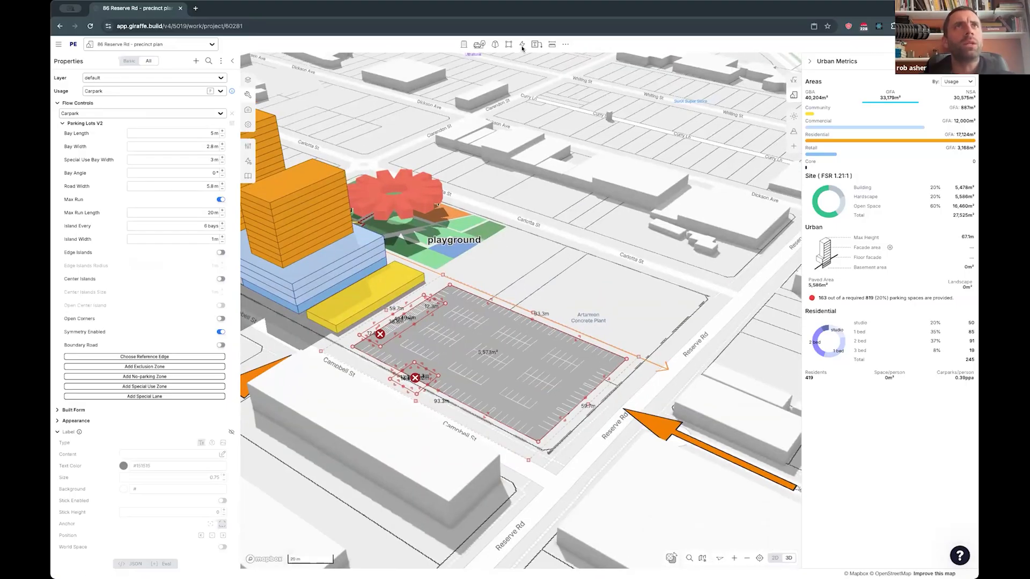
click(521, 44)
mouse_move(558, 68)
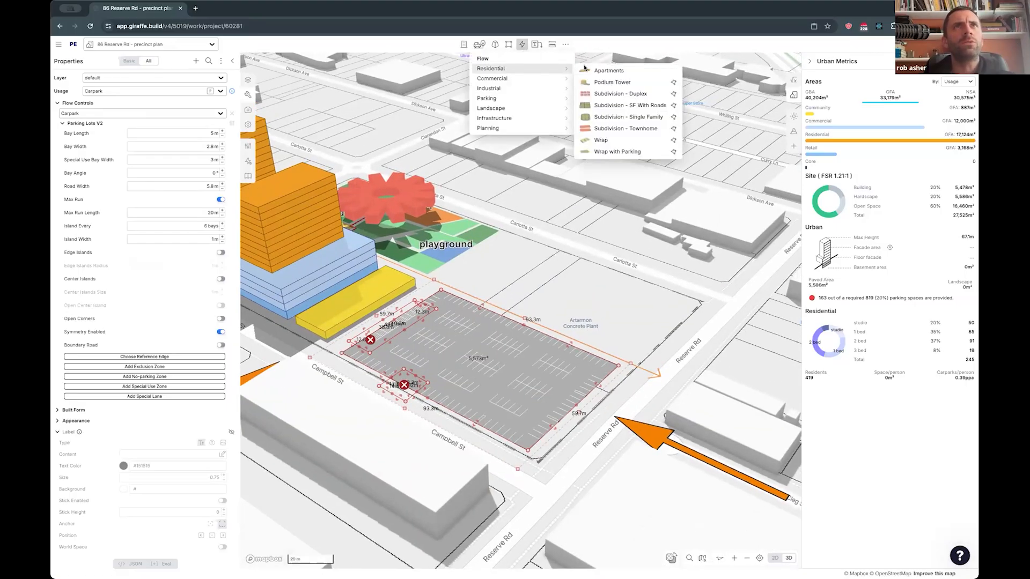
click(592, 69)
click(527, 252)
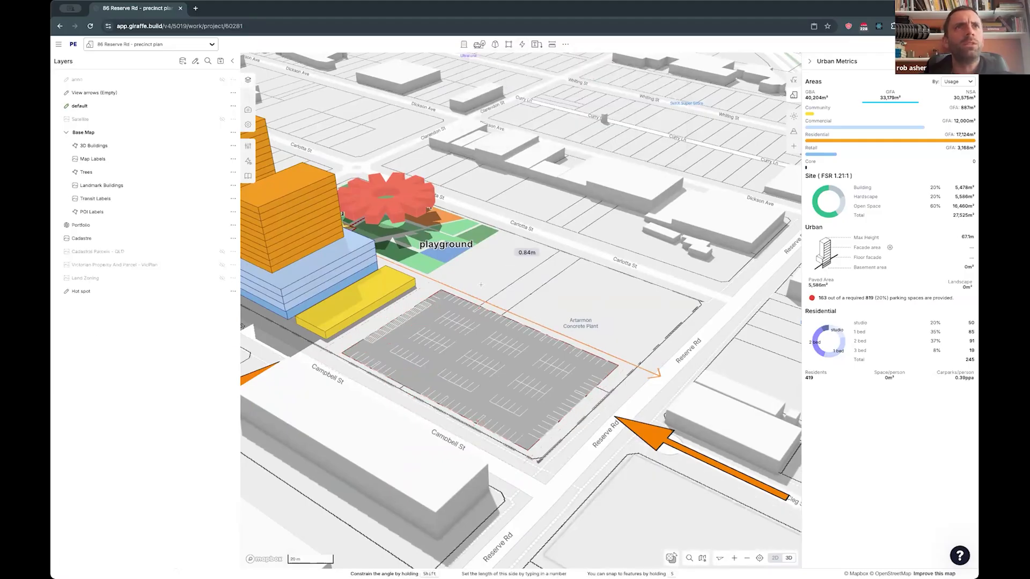
click(486, 281)
double_click(608, 334)
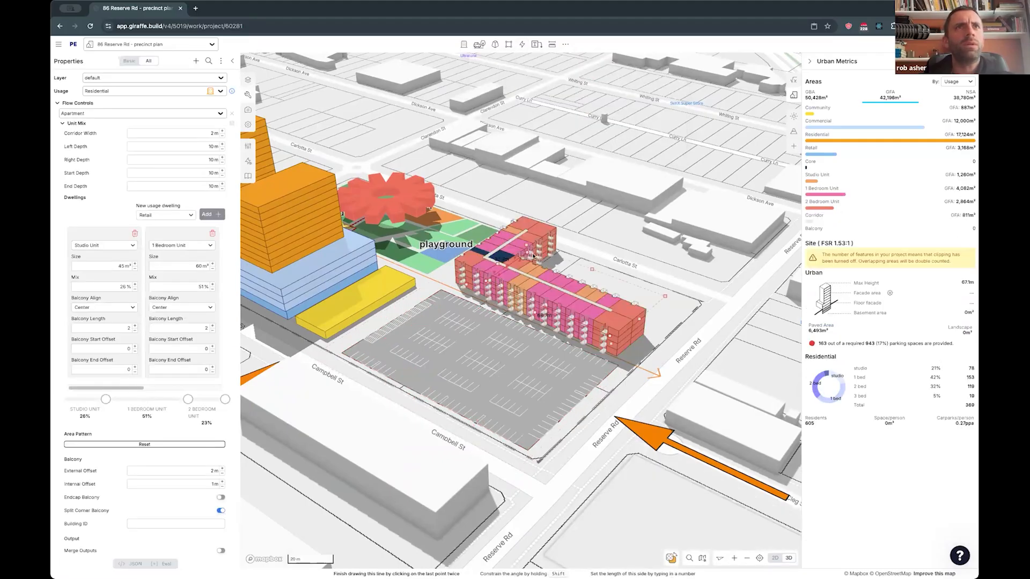
- Adjust the apartment building's corridor and shorten its leg beside the carpark to about 23.7 m
drag(528, 254, 534, 252)
drag(609, 336, 566, 318)
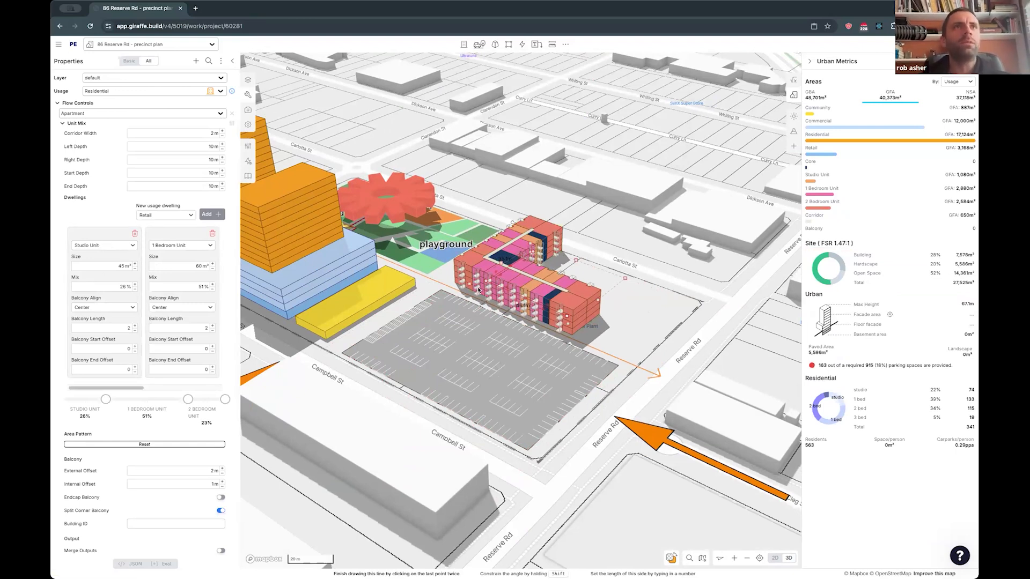
drag(570, 314, 524, 297)
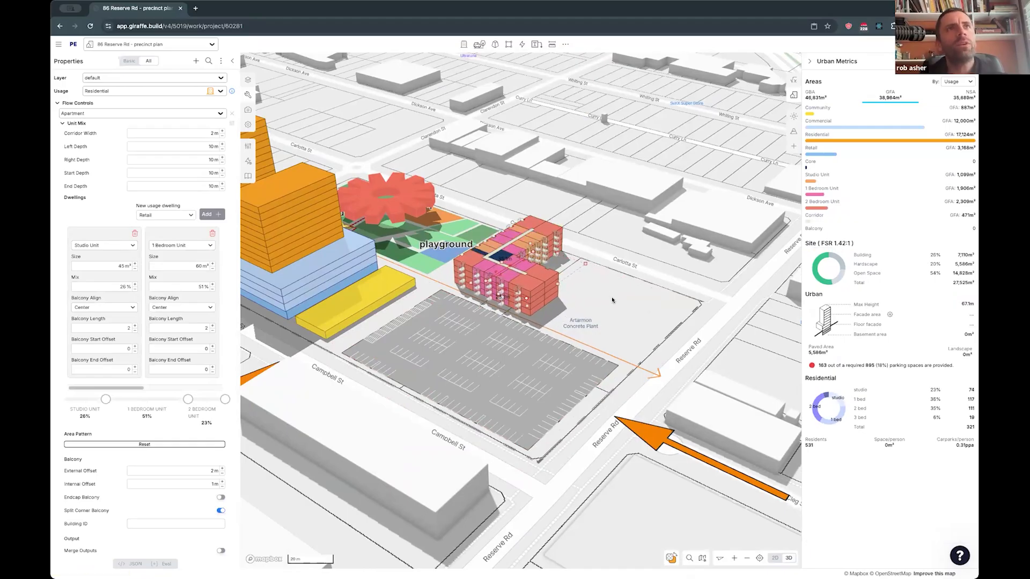
- Duplicate the L-shaped apartment building toward Reserve Rd in plan view and rotate the copy 180° so the two face each other
drag(597, 291, 601, 298)
key(2)
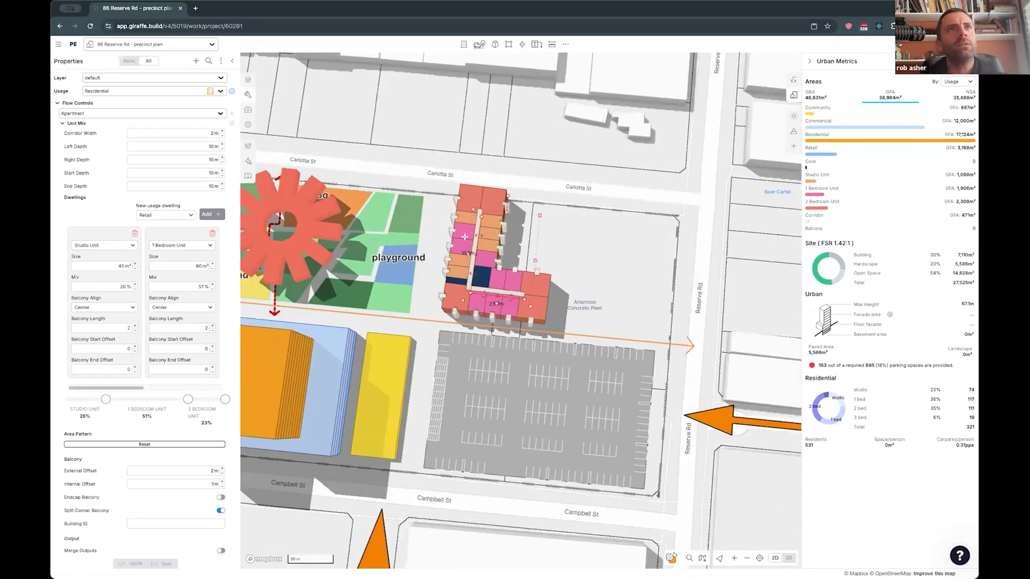
drag(472, 232, 577, 258)
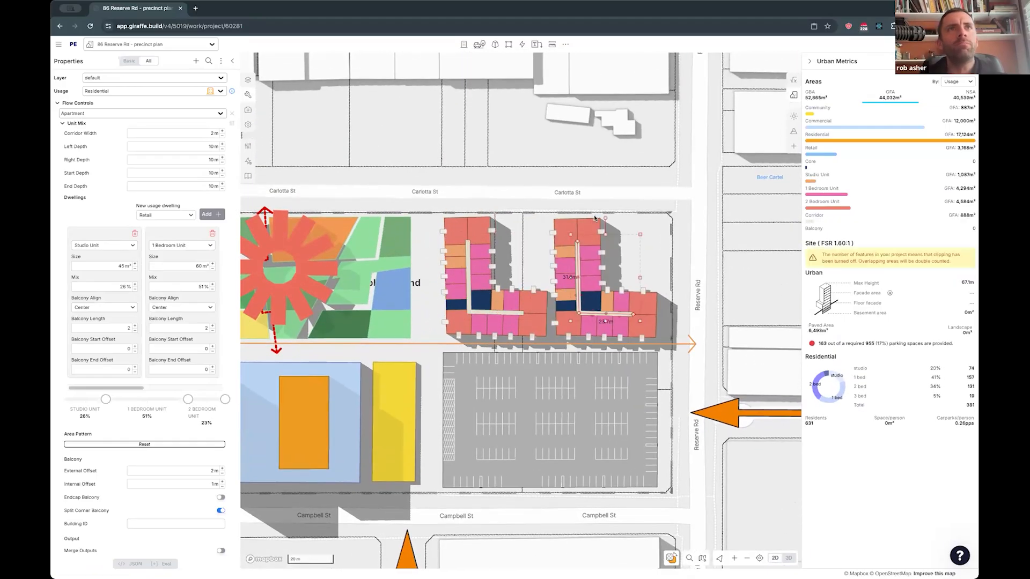
drag(602, 218, 672, 333)
shift+drag(617, 361, 608, 361)
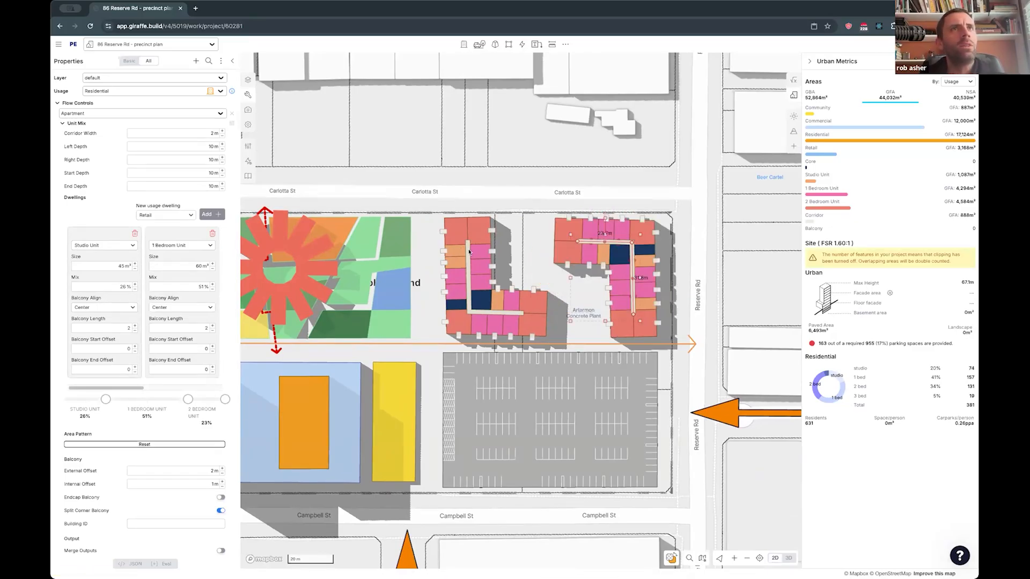
- Set the unit mix of the apartment building beside the playground to 28% studio, 29% one-bedroom, 39% two-bedroom and 4% three-bedroom
right_drag(483, 276, 504, 212)
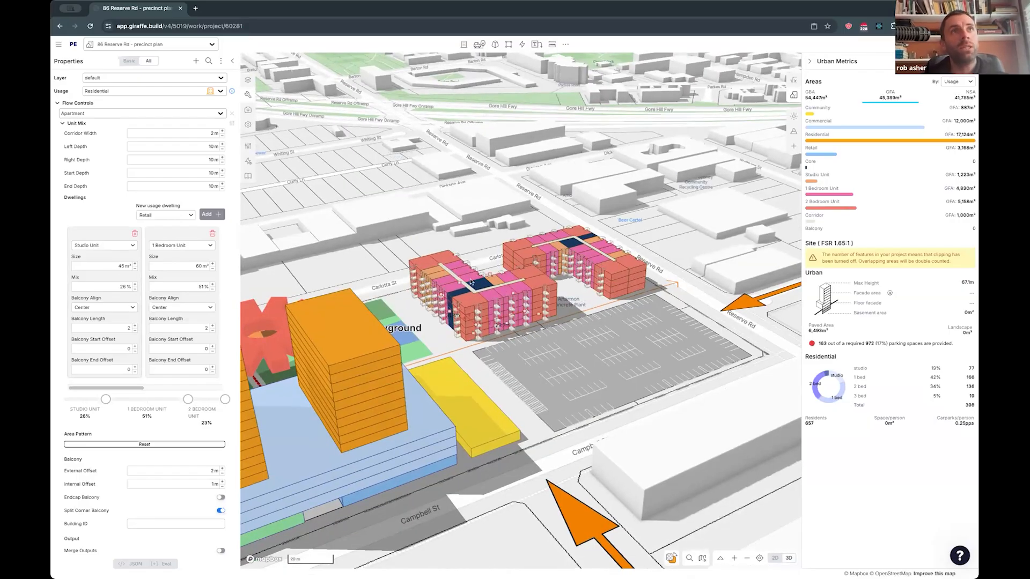
drag(105, 399, 112, 399)
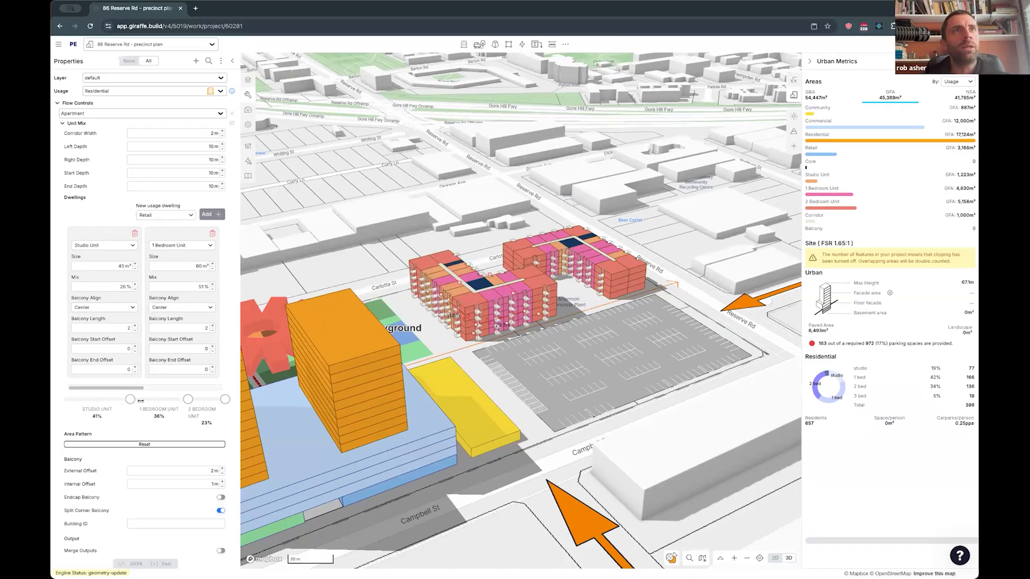
drag(188, 398, 156, 399)
mouse_move(225, 399)
mouse_down()
mouse_move(209, 399)
mouse_move(218, 398)
mouse_up()
right_drag(568, 284, 543, 296)
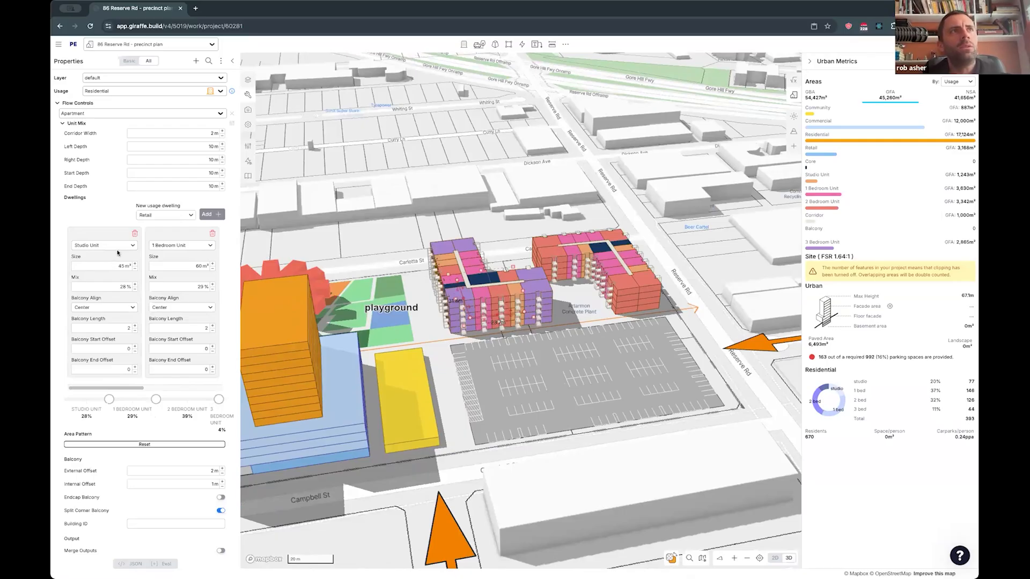
right_drag(117, 252, 66, 243)
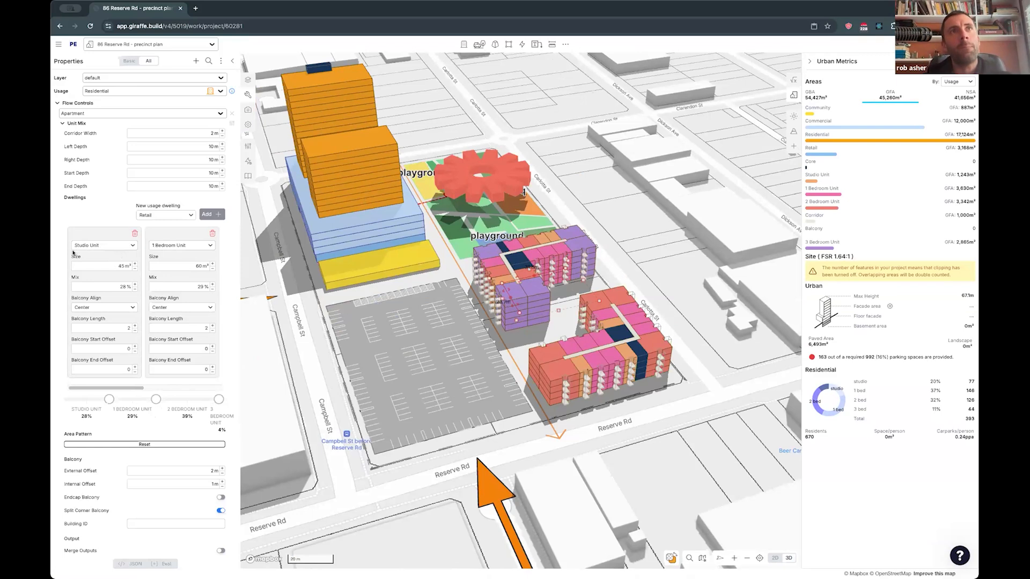
- Review the Residential usage's building data and dwellings alongside the usages available for the apartment building's studio dwelling
click(248, 145)
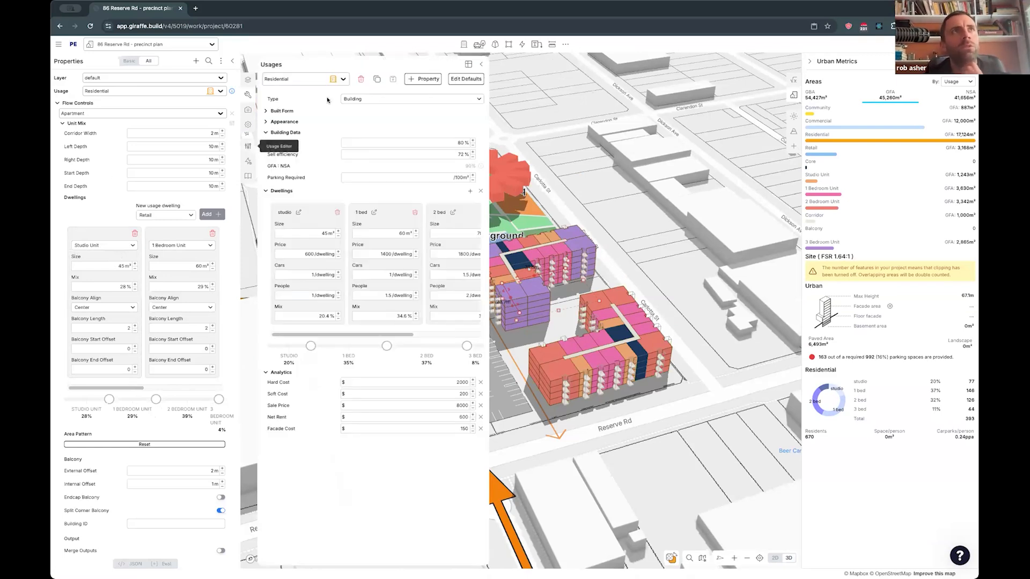
click(104, 246)
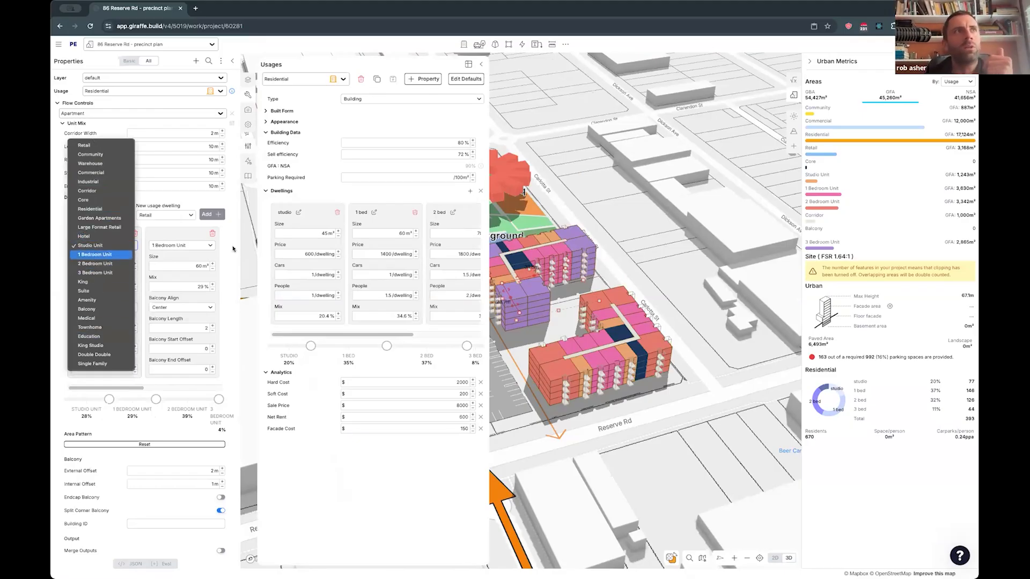
click(562, 214)
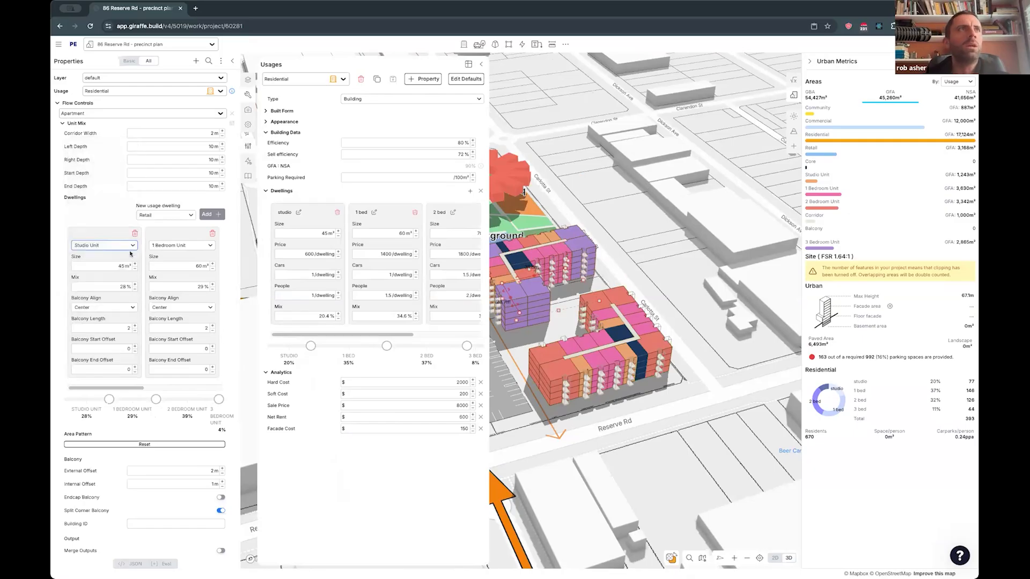
click(121, 247)
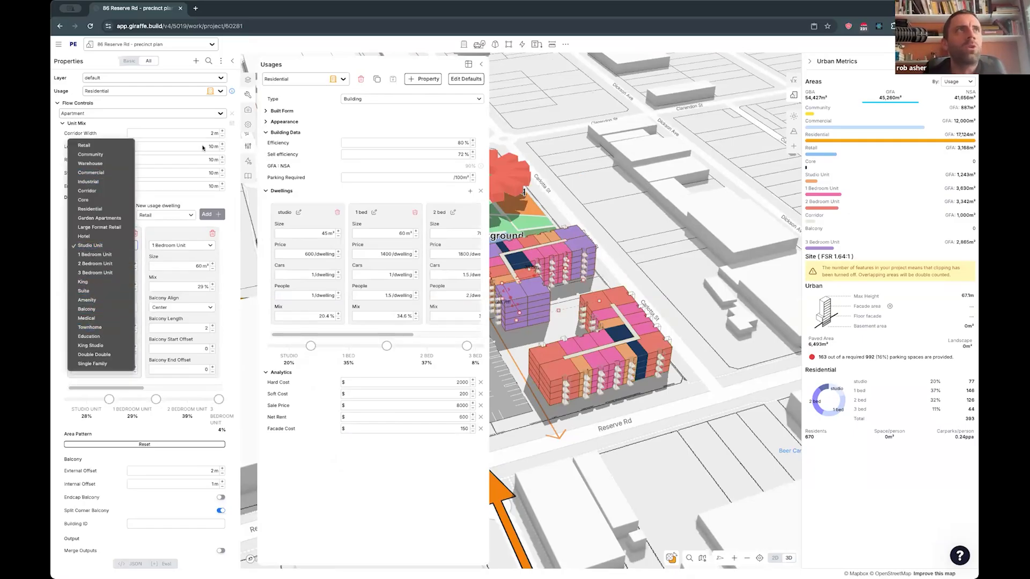
click(59, 273)
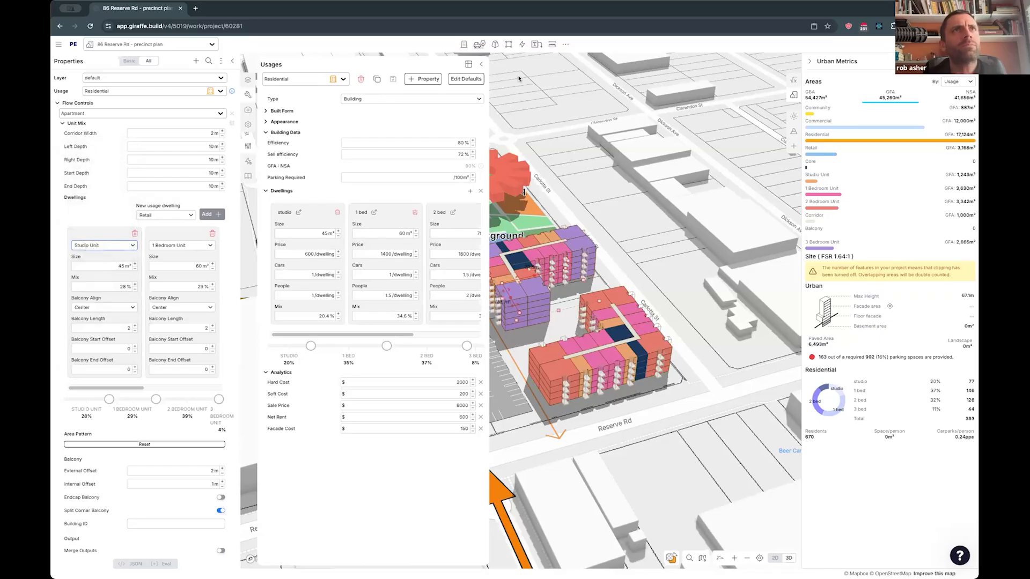
click(481, 64)
- Import the Crowd of People from the content library into the courtyard area between the apartment buildings
right_drag(684, 311, 505, 285)
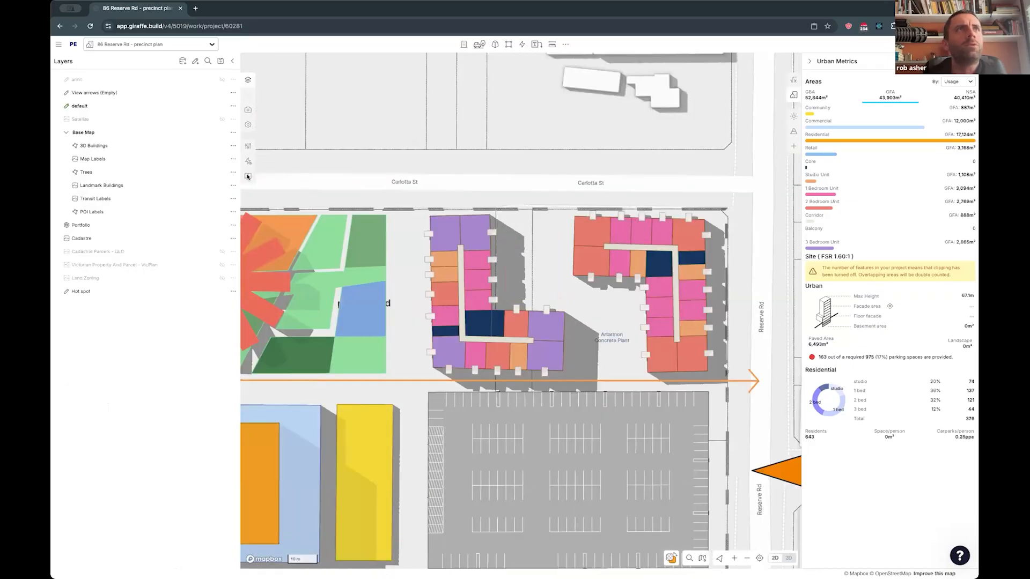
click(247, 177)
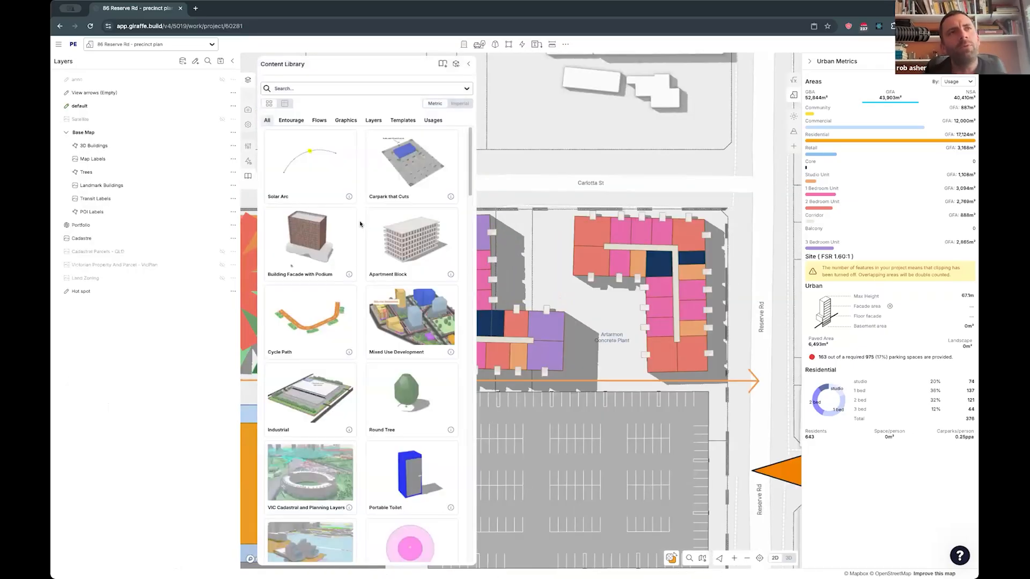
scroll(359, 224, down, 7)
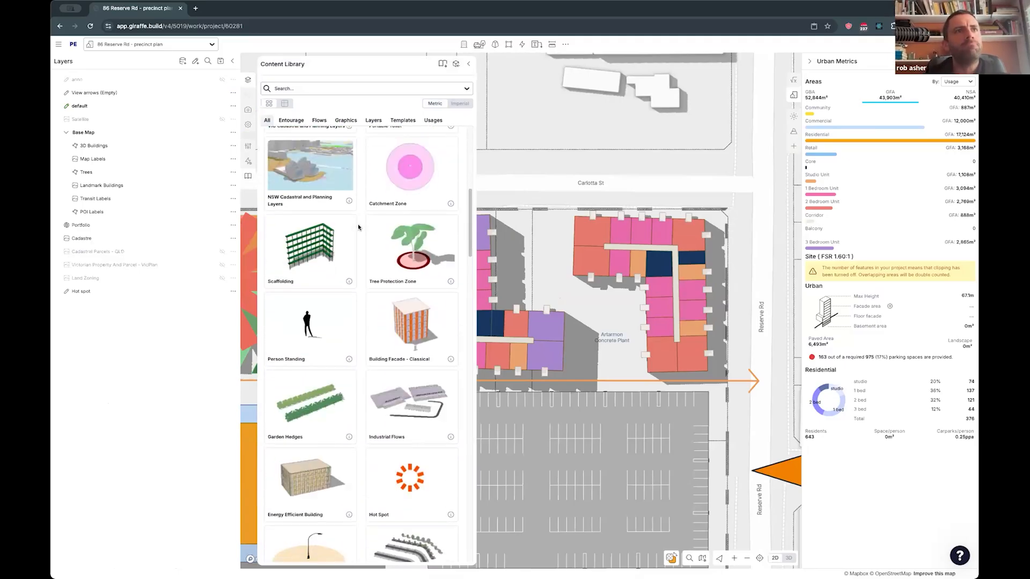
scroll(359, 226, down, 7)
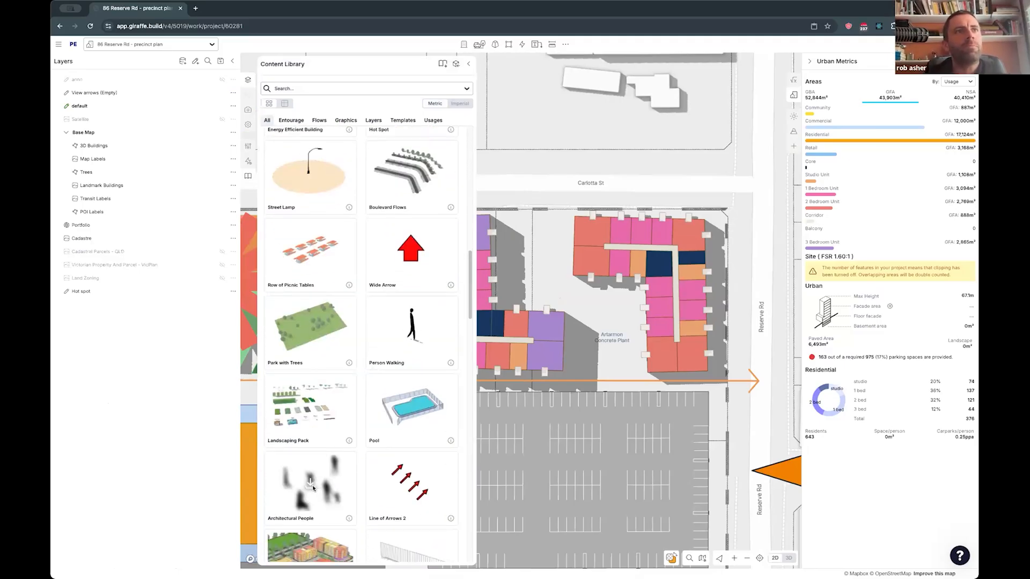
scroll(314, 486, down, 6)
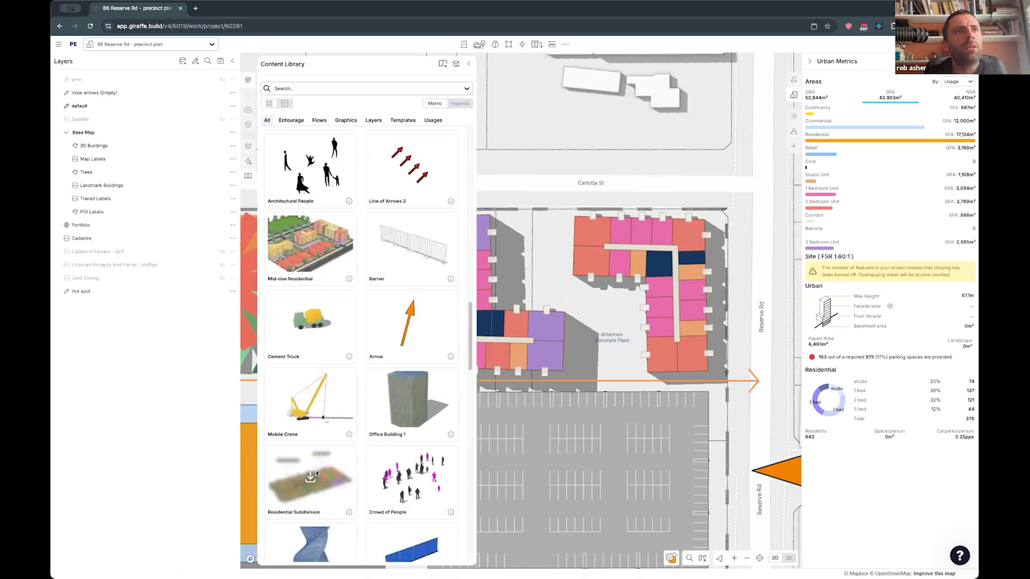
click(409, 485)
click(591, 220)
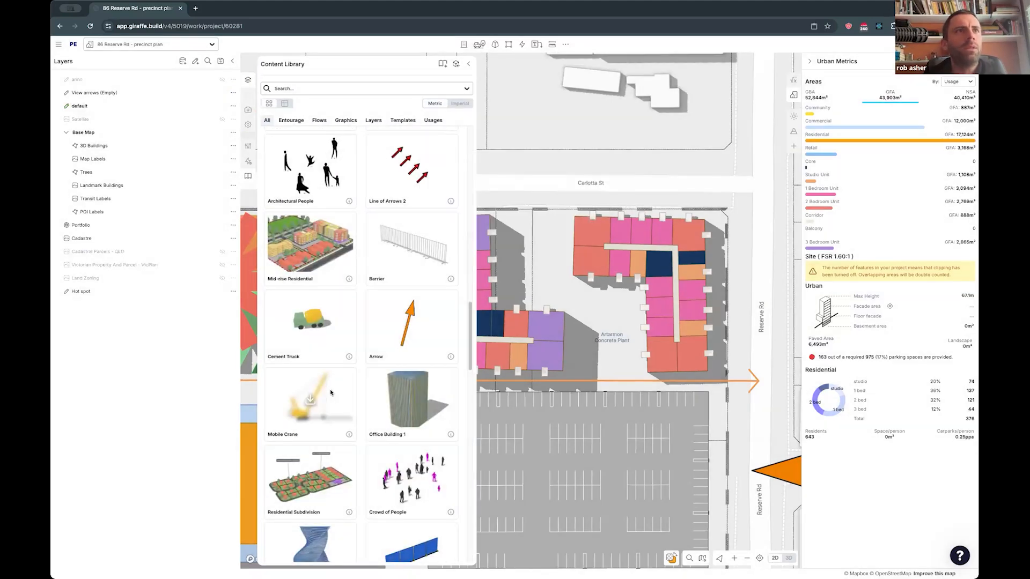
- Search the content library for trees and import Row of Trees and Tree 01 into the apartment courtyard
scroll(337, 388, down, 4)
click(364, 88)
text(trese)
key(BackSpace)
key(BackSpace)
text(es)
key(Return)
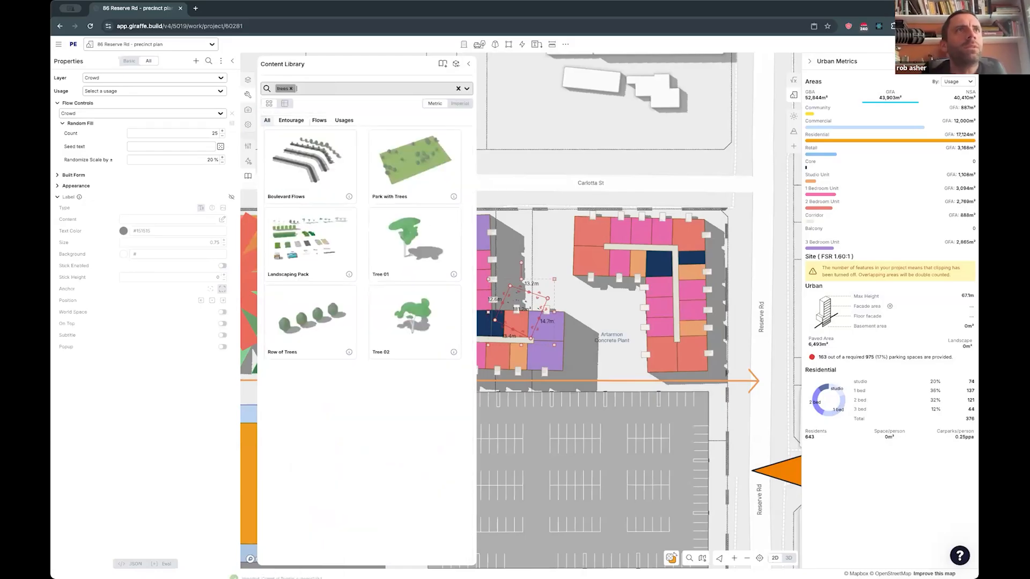
click(413, 242)
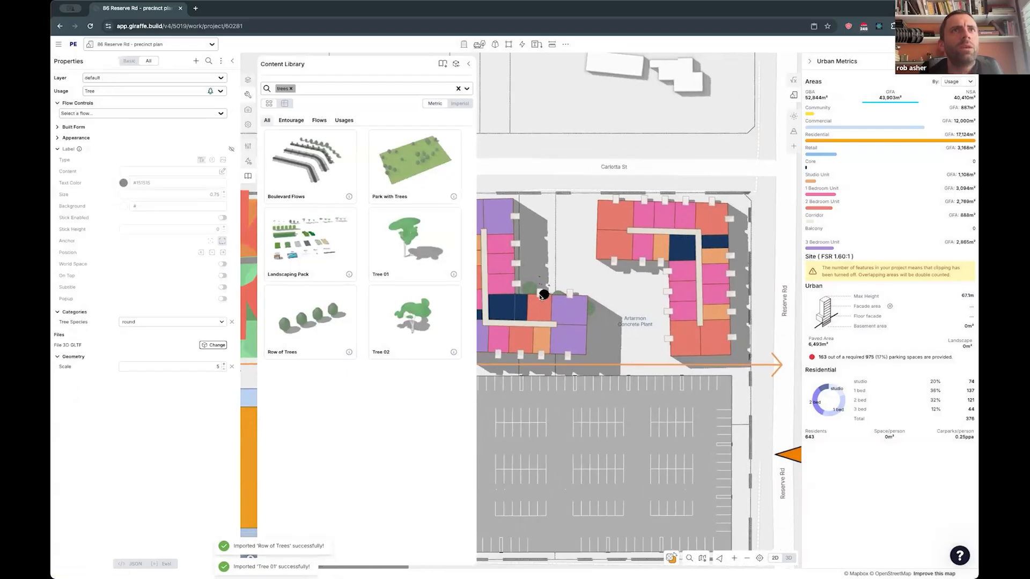
- Move the crowd to the walkway between the mixed-use podium and the playground and stretch it to about 96 m long
drag(551, 302, 558, 226)
right_drag(559, 226, 599, 188)
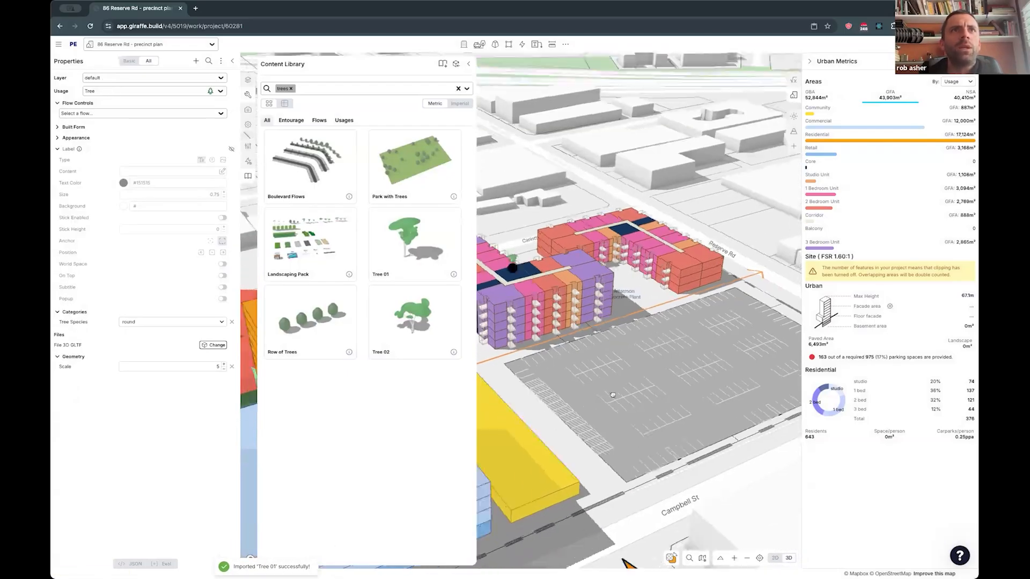
click(469, 65)
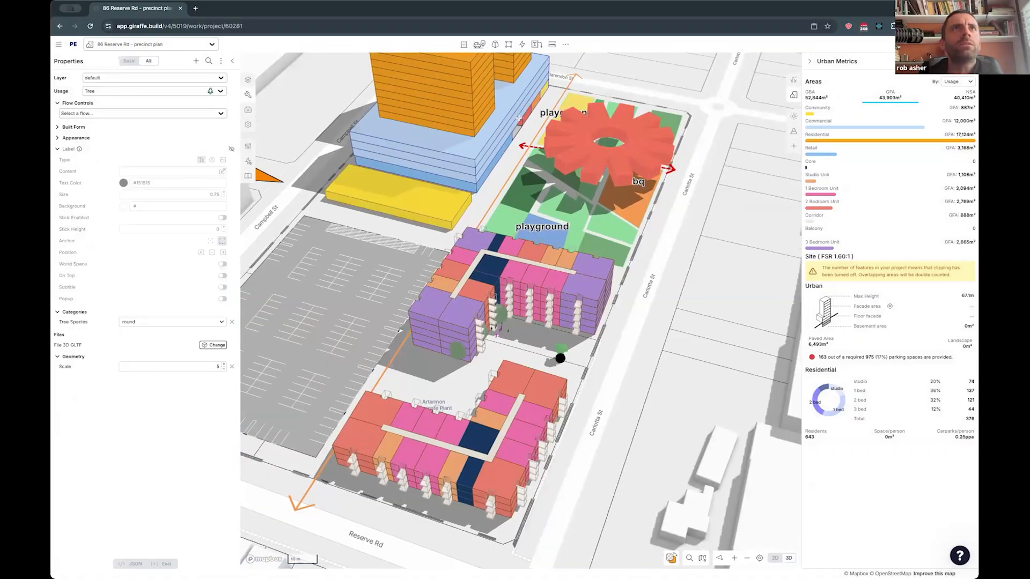
click(553, 121)
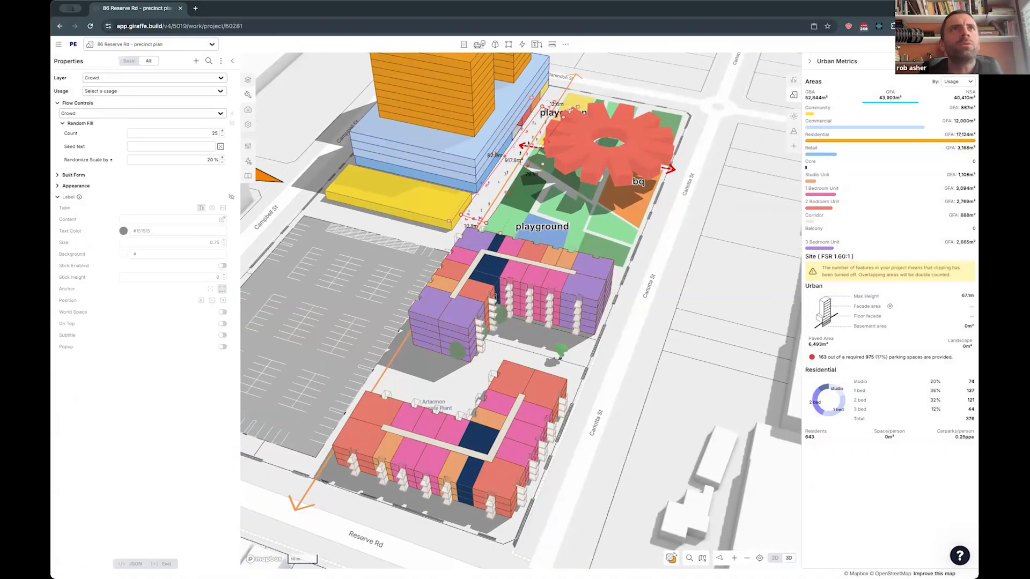
drag(563, 117, 545, 91)
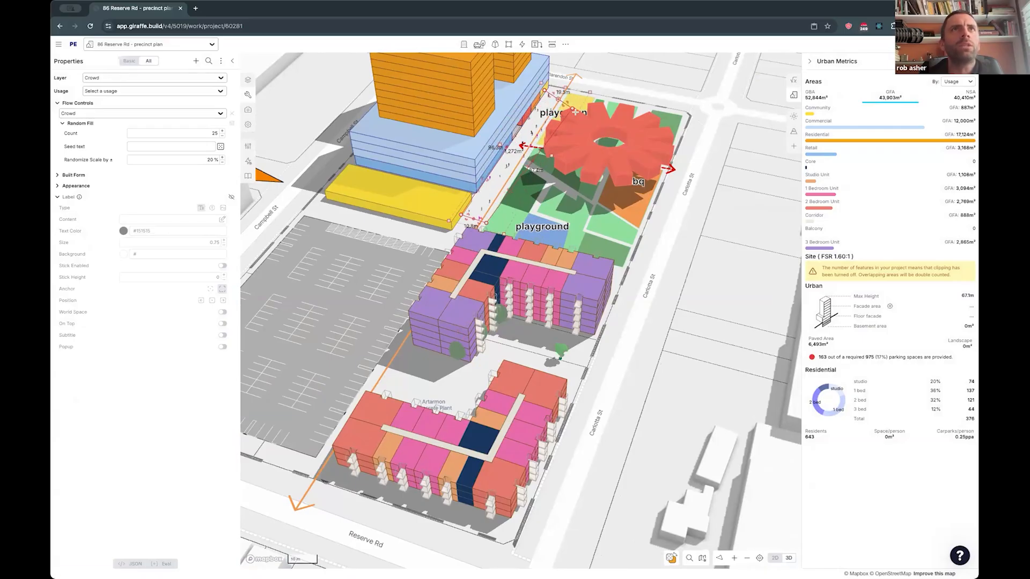
- Set the commercial podium's walkway-facing edge back behind the ground-floor retail
scroll(624, 123, up, 3)
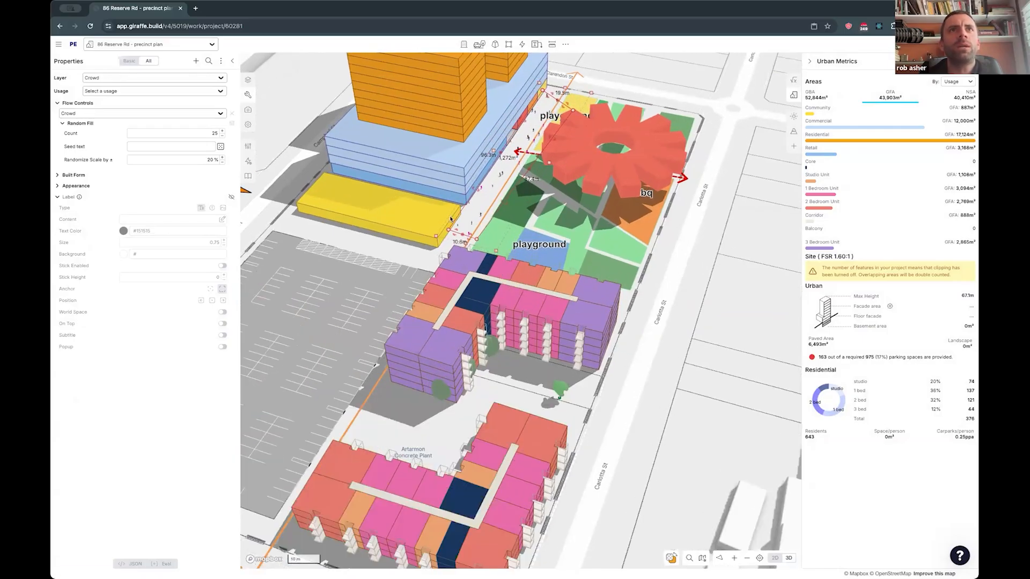
scroll(689, 354, up, 2)
right_drag(641, 402, 692, 386)
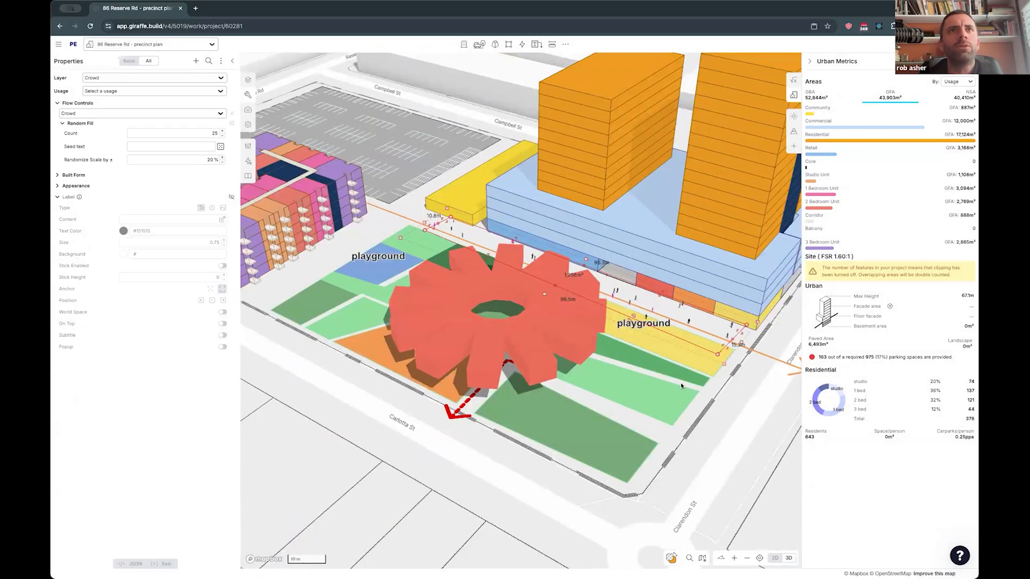
scroll(692, 385, up, 4)
right_drag(631, 295, 592, 281)
drag(631, 295, 575, 284)
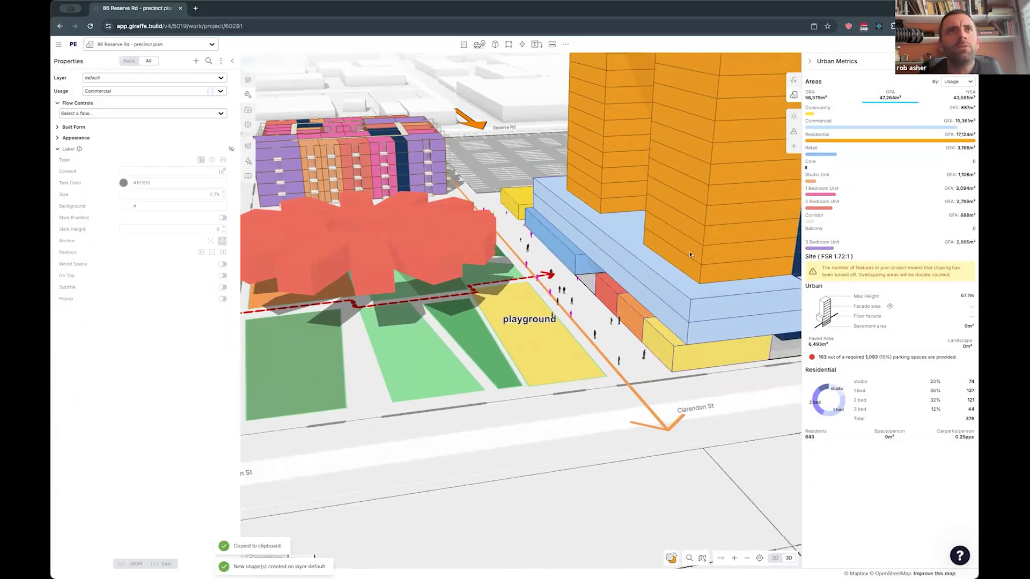
click(681, 260)
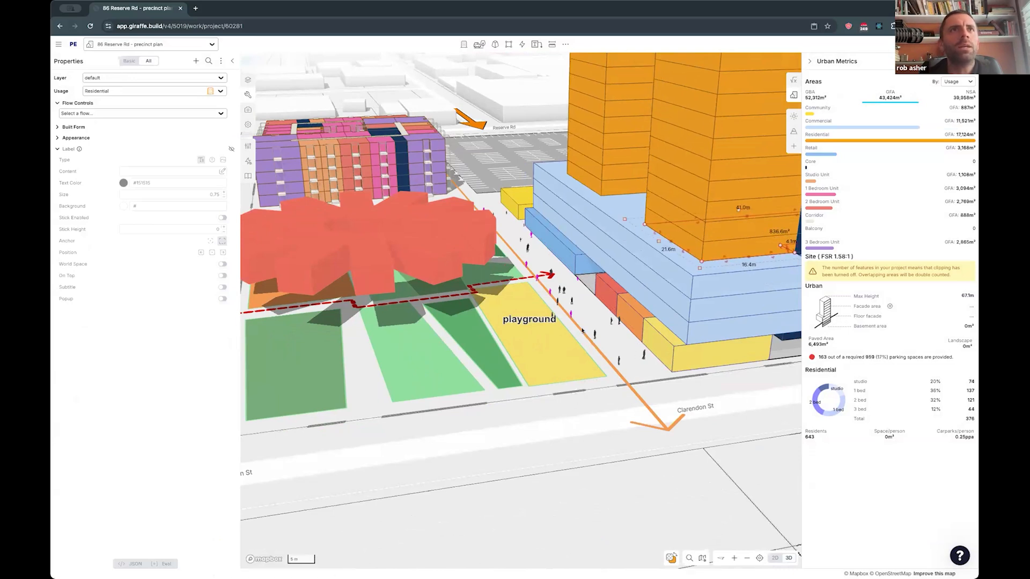
- Raise the walkway crowd's count to just under 200 people and randomise its seed text
click(573, 300)
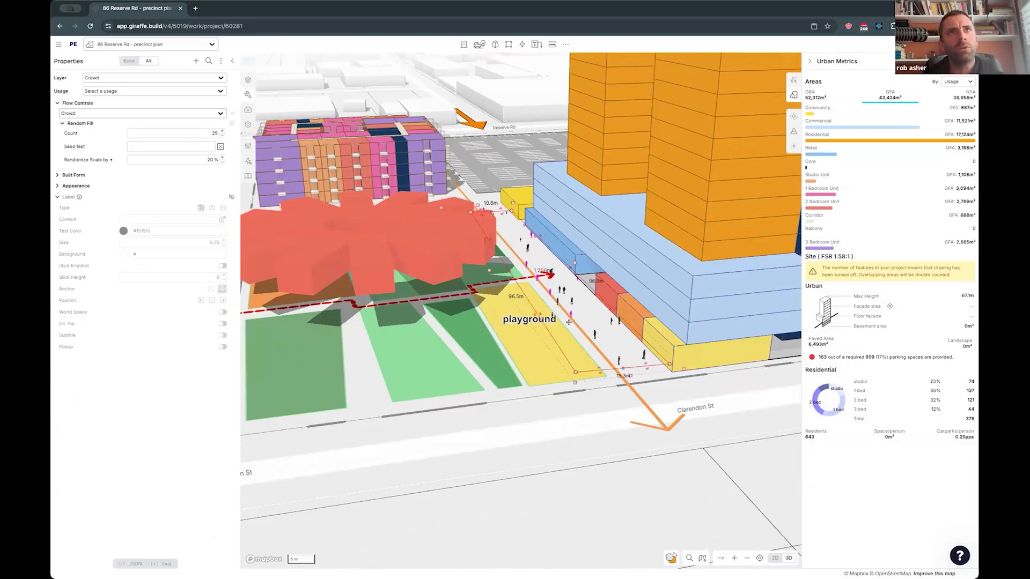
click(222, 132)
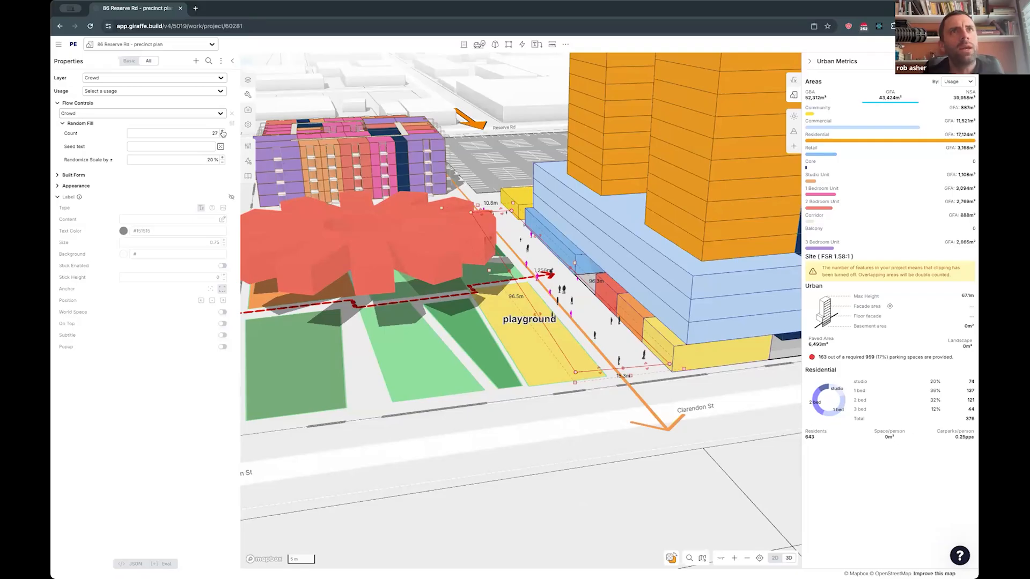
click(222, 132)
click(222, 131)
click(222, 132)
click(222, 131)
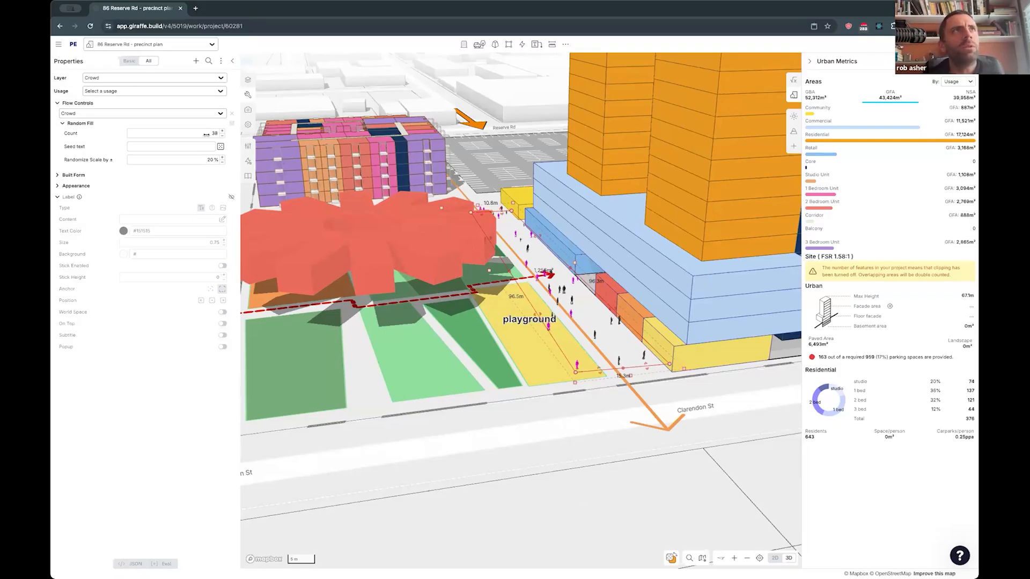
drag(563, 140, 564, 140)
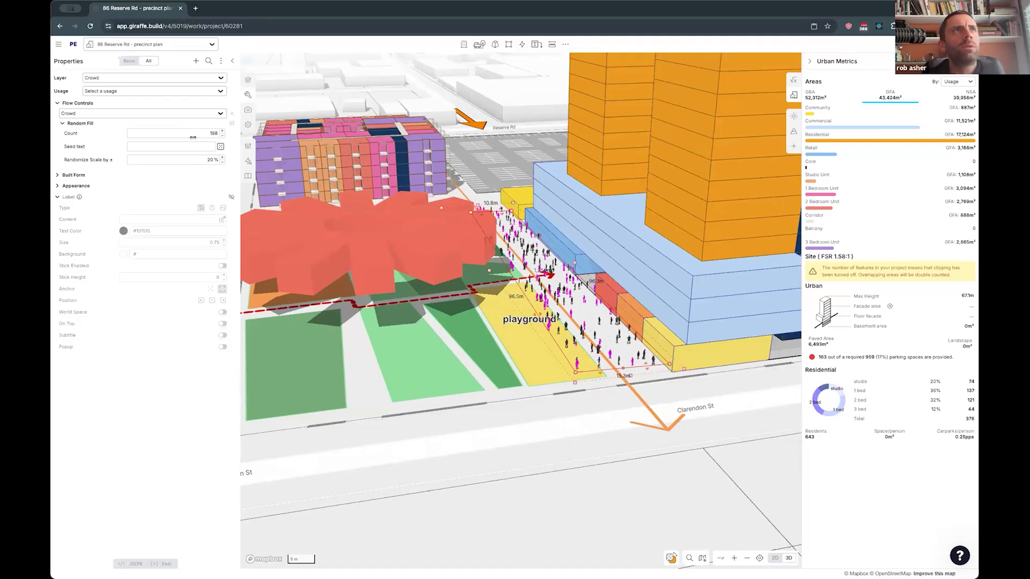
click(220, 147)
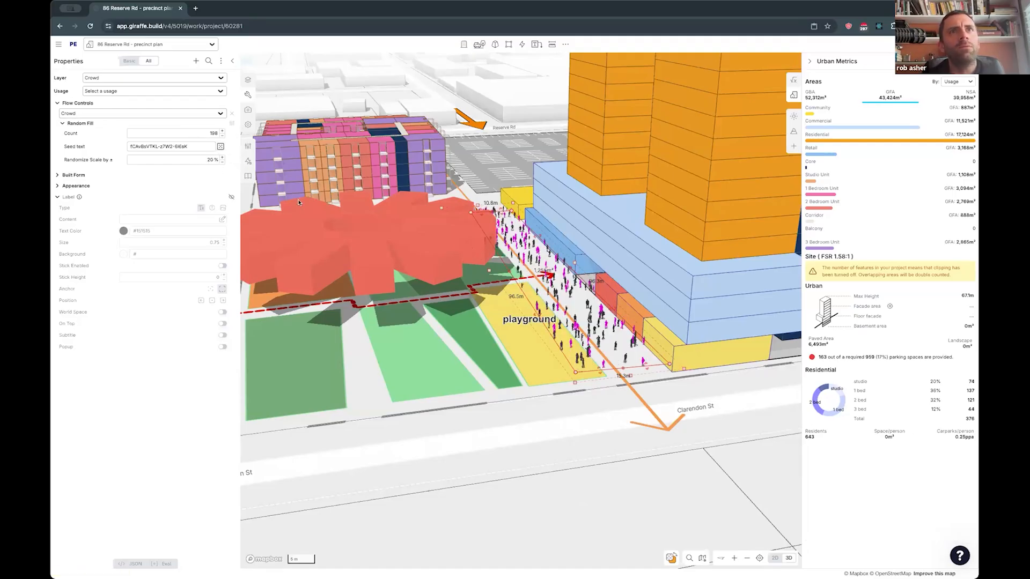
- Place two trees along Carlotta St beside the apartment building nearest Reserve Rd
right_drag(396, 232, 599, 245)
right_drag(377, 264, 468, 279)
drag(355, 232, 652, 327)
scroll(325, 220, up, 4)
click(479, 44)
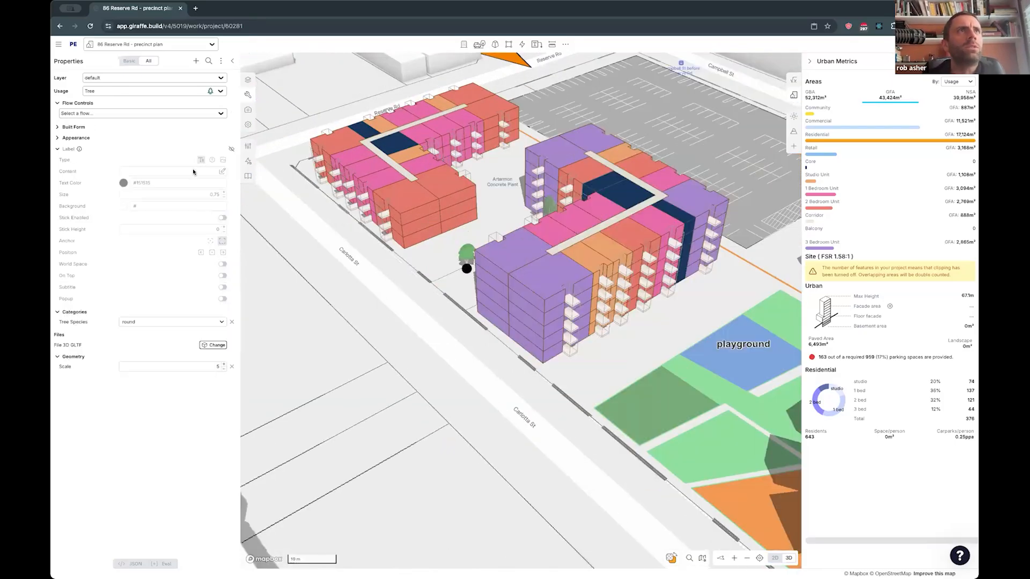
click(333, 221)
click(373, 254)
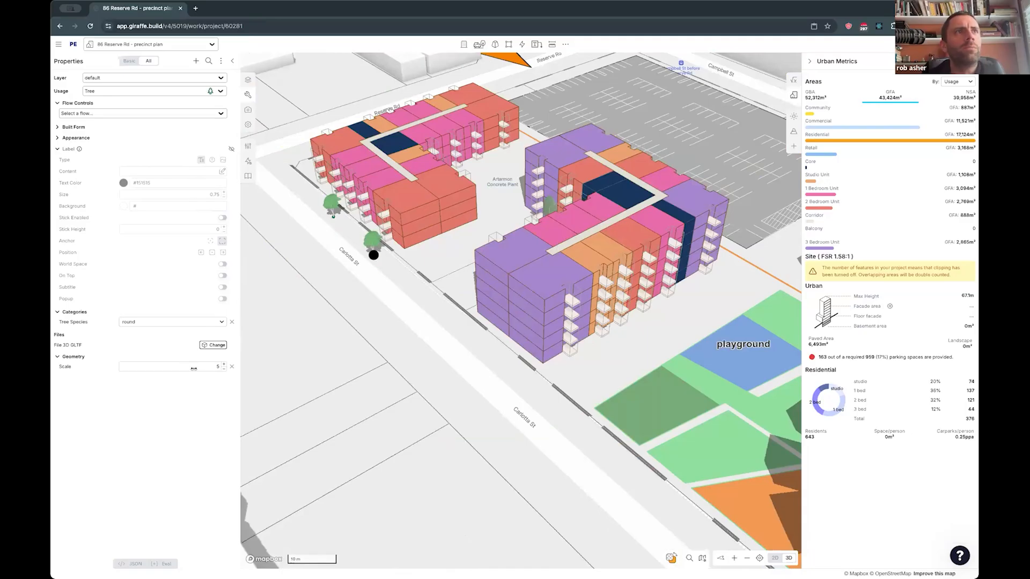
- Scale the second street tree to 5.98, and move the first beside the playground-side apartment building with a scale of 6.55
drag(218, 369, 234, 369)
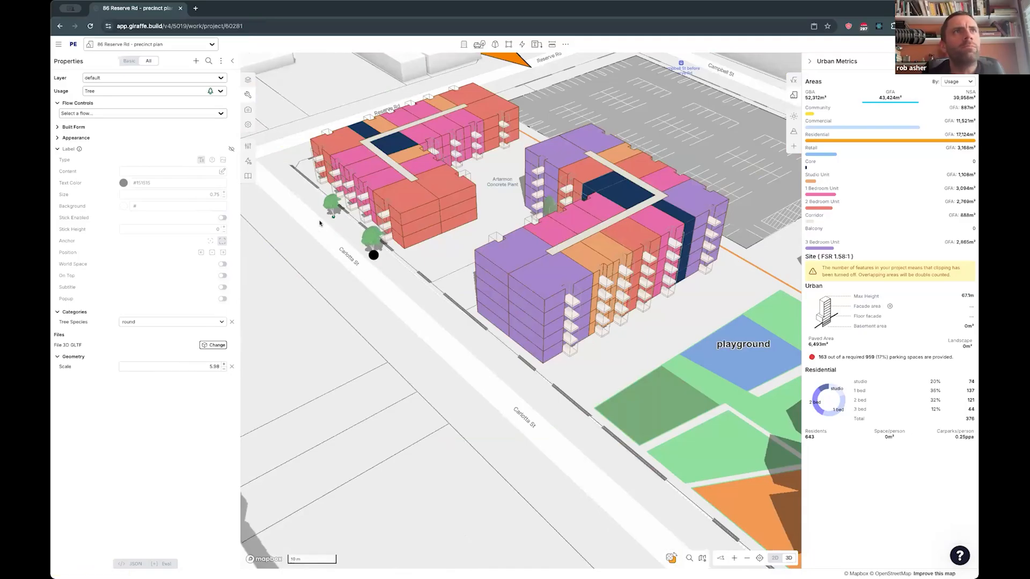
drag(336, 215, 492, 333)
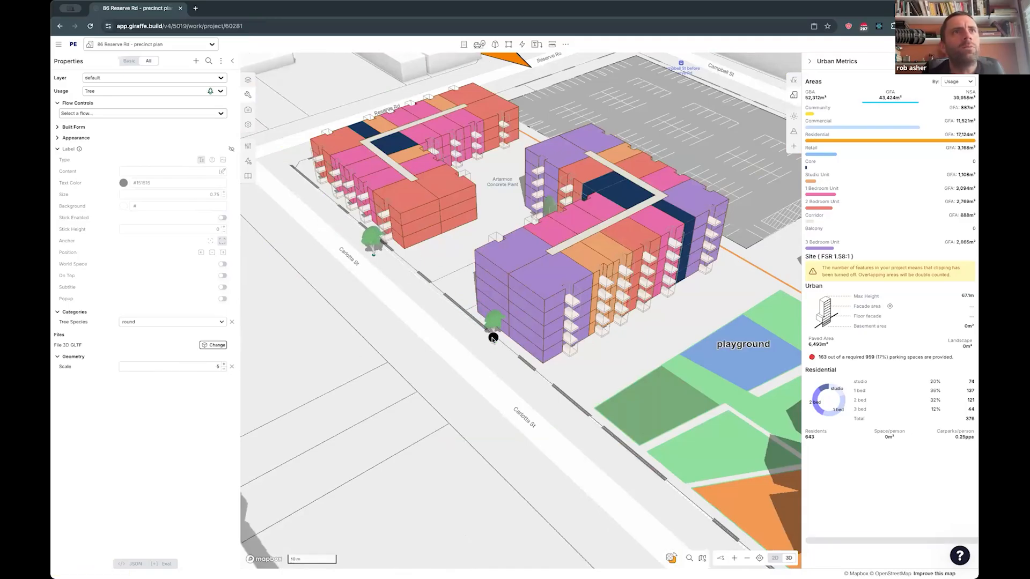
drag(227, 365, 253, 367)
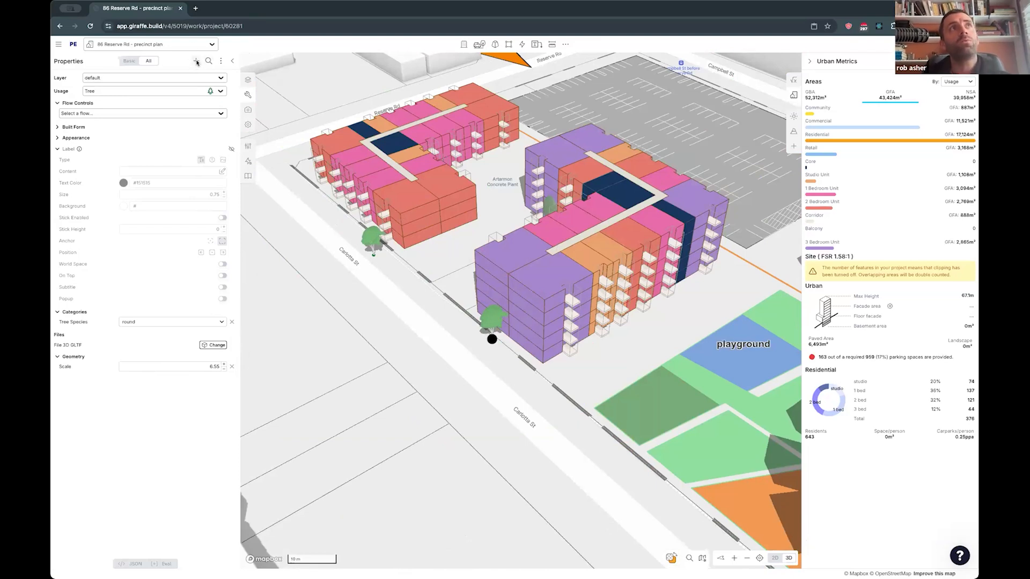
- Add a Rotation property of 13.83 to the tree beside the playground-side apartment building, then copy the tree after shifting it toward the street
click(196, 61)
click(491, 338)
scroll(492, 339, up, 2)
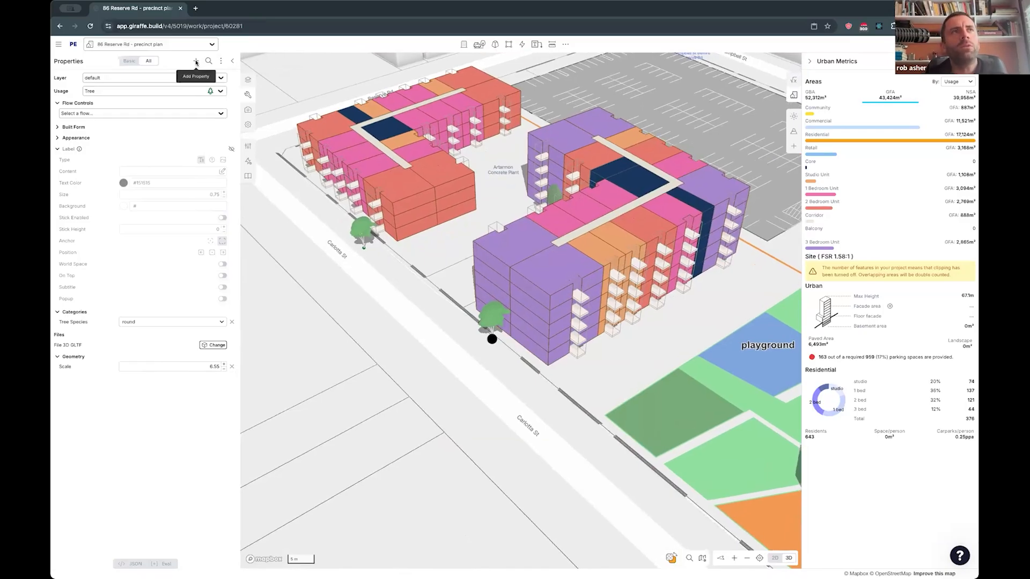
click(198, 61)
text(rota)
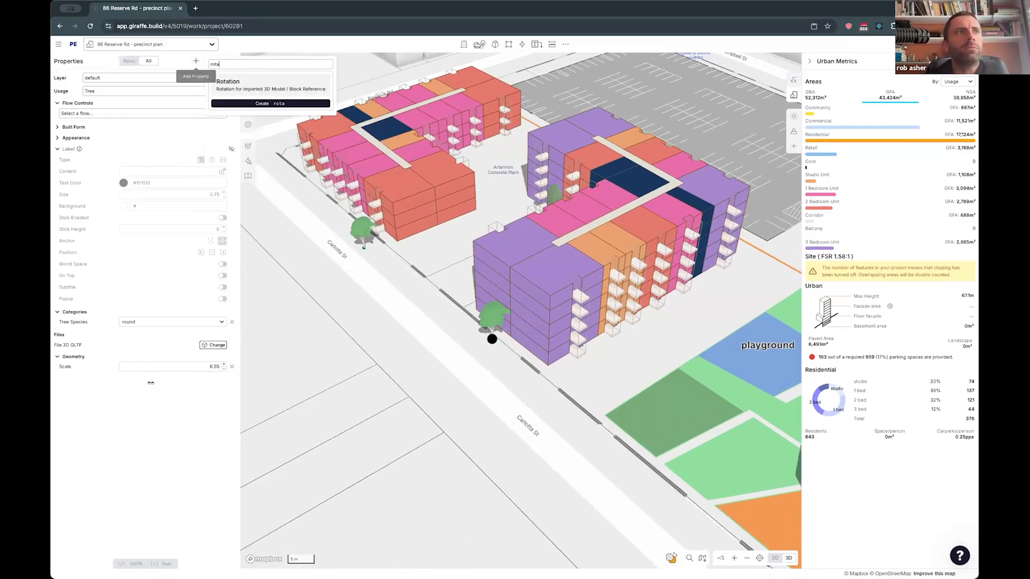
key(Return)
drag(193, 379, 266, 399)
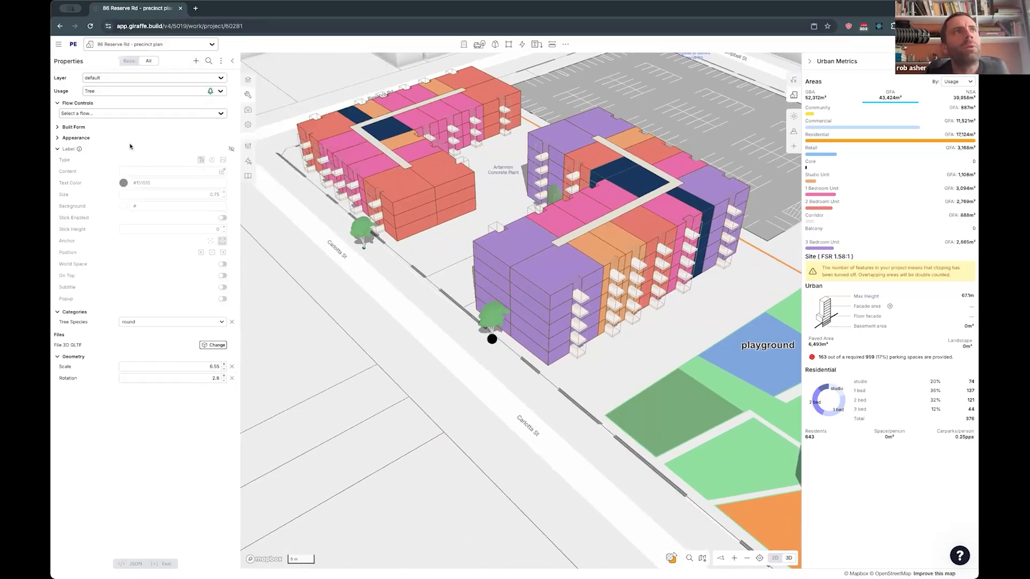
drag(197, 380, 476, 341)
key(super+c)
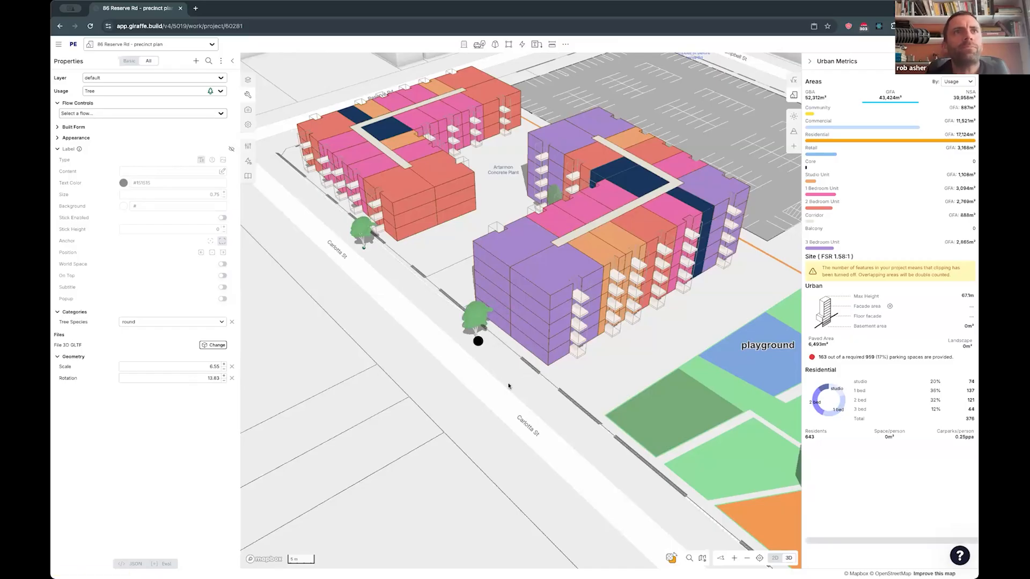
- Paste the copied tree along Carlotta St and move the row of trees into the gap between the two apartment buildings
key(super+v)
right_drag(486, 379, 481, 379)
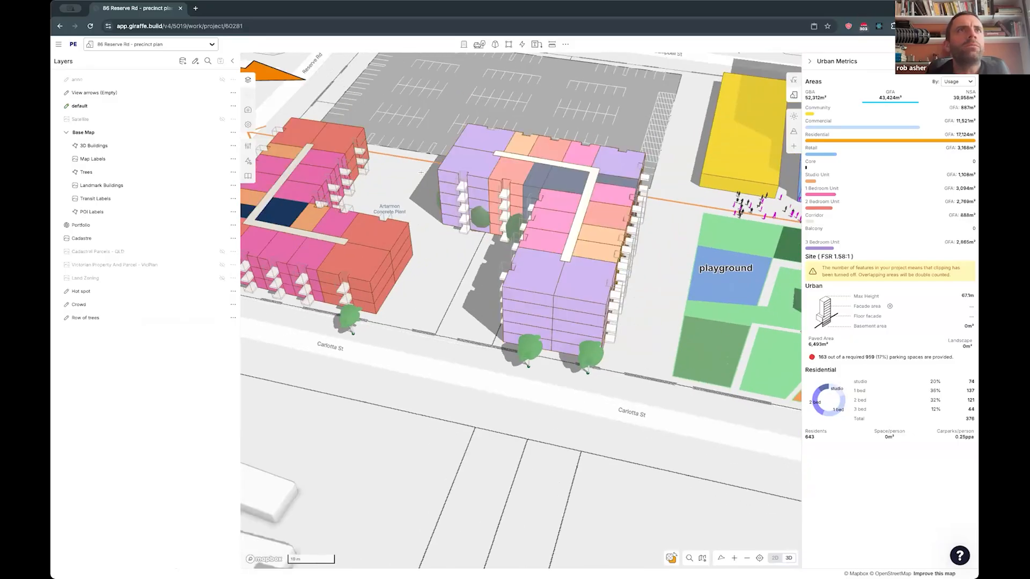
click(482, 215)
drag(483, 214, 459, 252)
drag(558, 260, 421, 310)
- Draw a landscape rectangle of about 434 m² between the two apartment buildings, on the Carlotta St side
drag(474, 338, 479, 352)
key(r)
click(480, 349)
click(405, 331)
click(520, 268)
- Draw a second rectangle about 25.4 by 17.8 m in the courtyard near the carpark and colour it light green like the park areas
key(r)
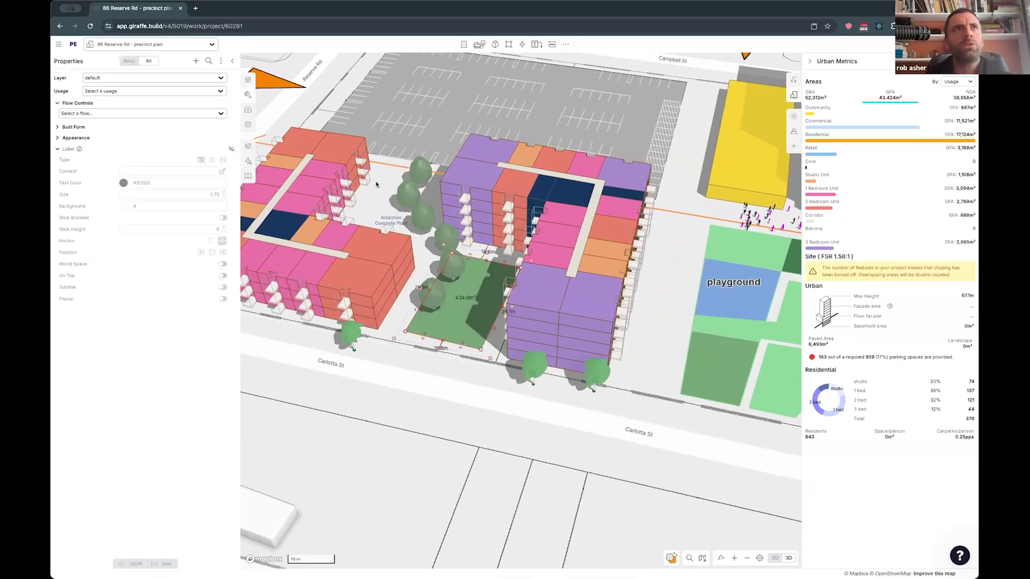
click(390, 172)
click(356, 232)
click(429, 242)
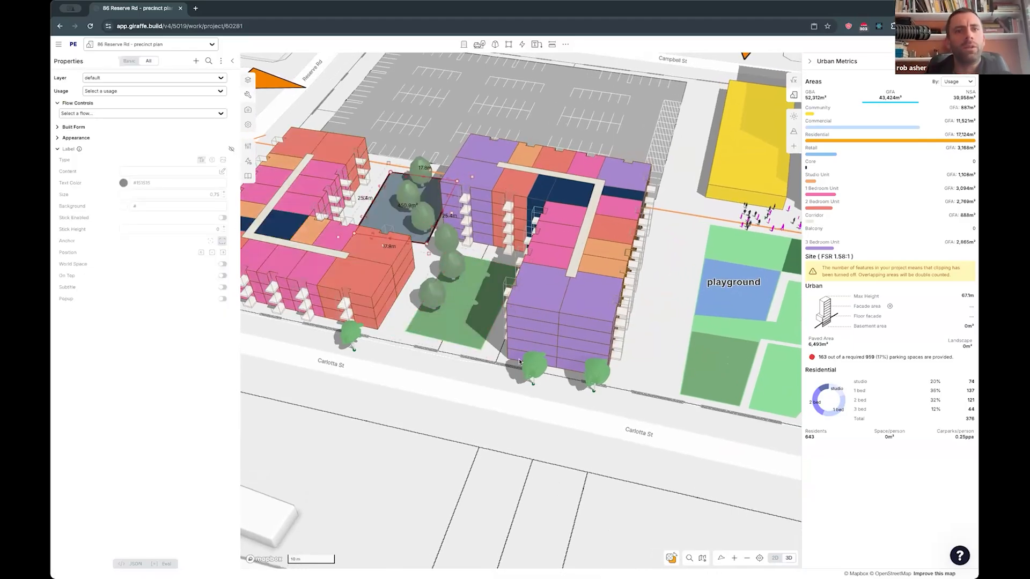
scroll(705, 301, down, 4)
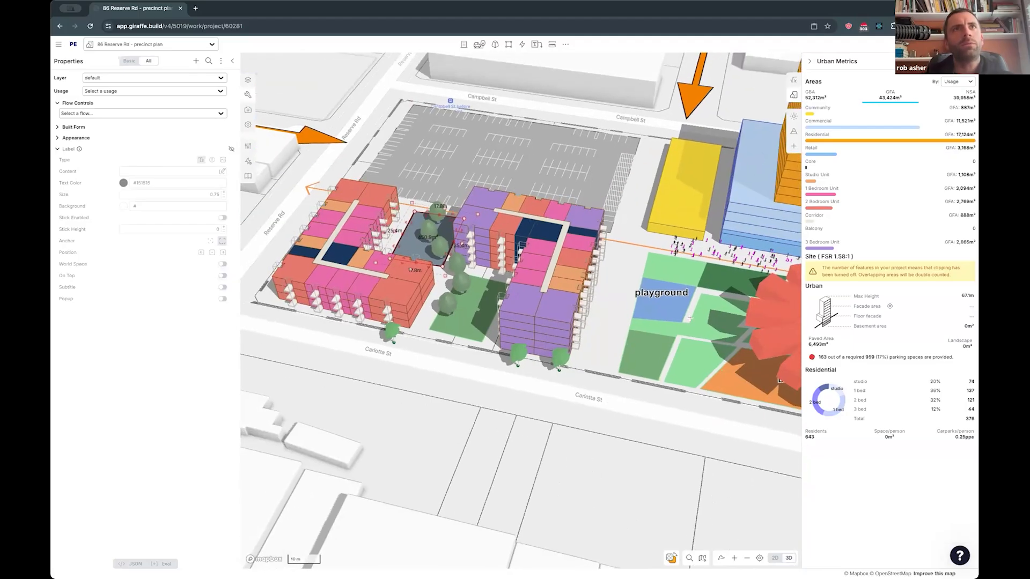
click(731, 377)
click(673, 322)
click(441, 339)
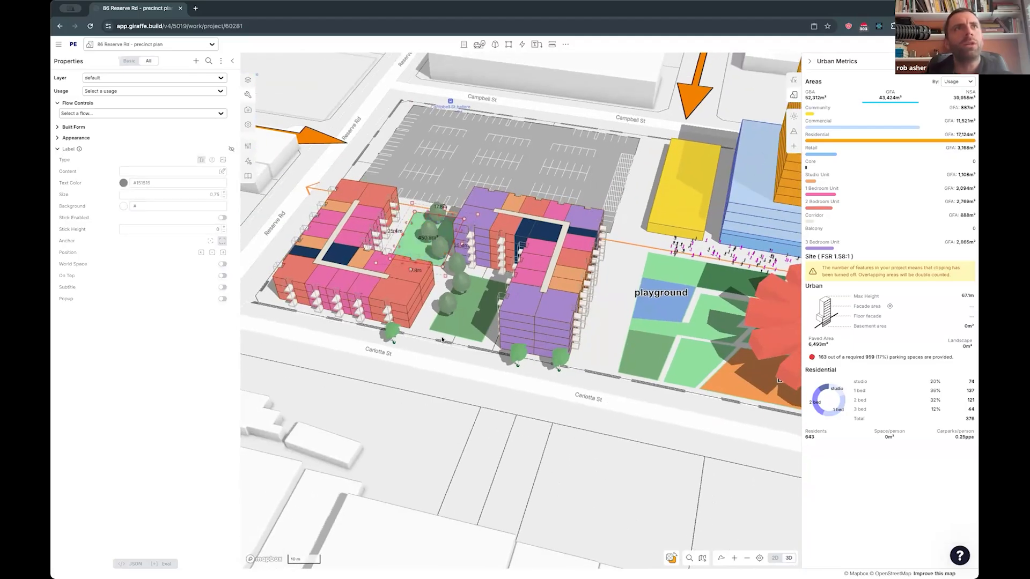
- Clear the Height value of the red focal point hot spot over the park
mouse_move(466, 362)
right_down()
mouse_move(481, 385)
mouse_move(437, 394)
mouse_move(478, 373)
right_up()
right_drag(577, 173, 585, 174)
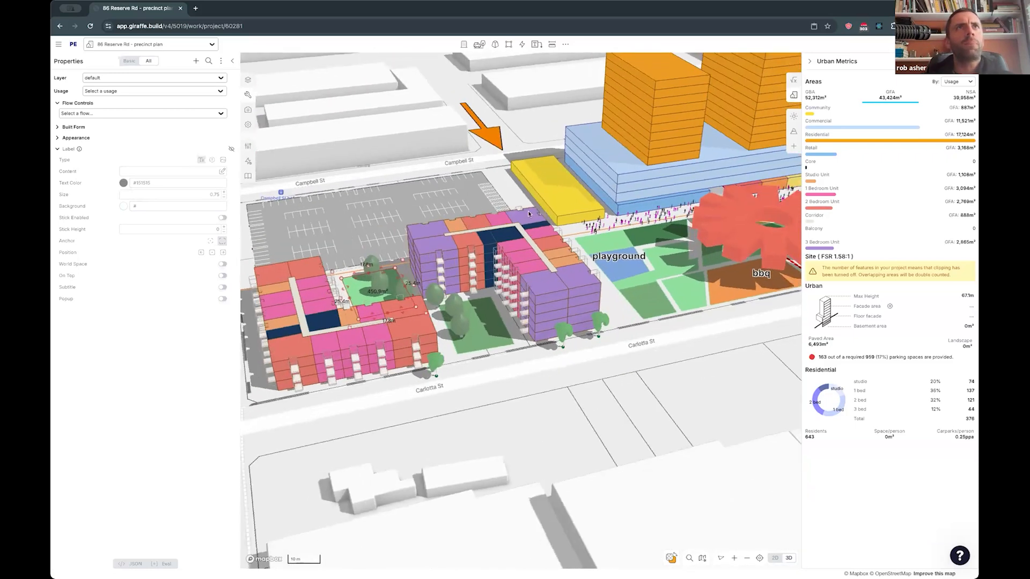
click(378, 379)
right_drag(636, 297, 577, 376)
right_drag(633, 251, 635, 260)
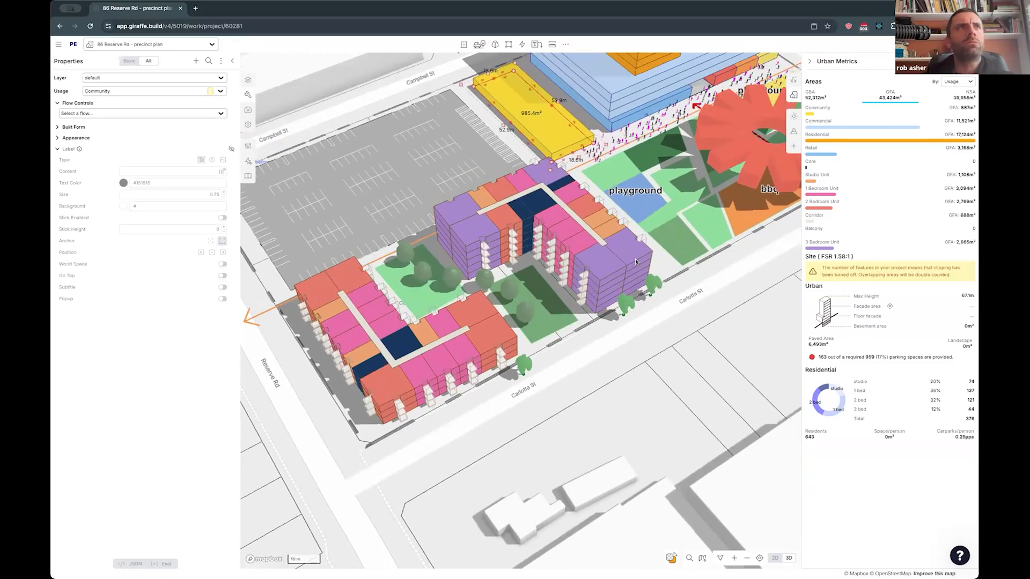
scroll(635, 260, down, 5)
click(635, 258)
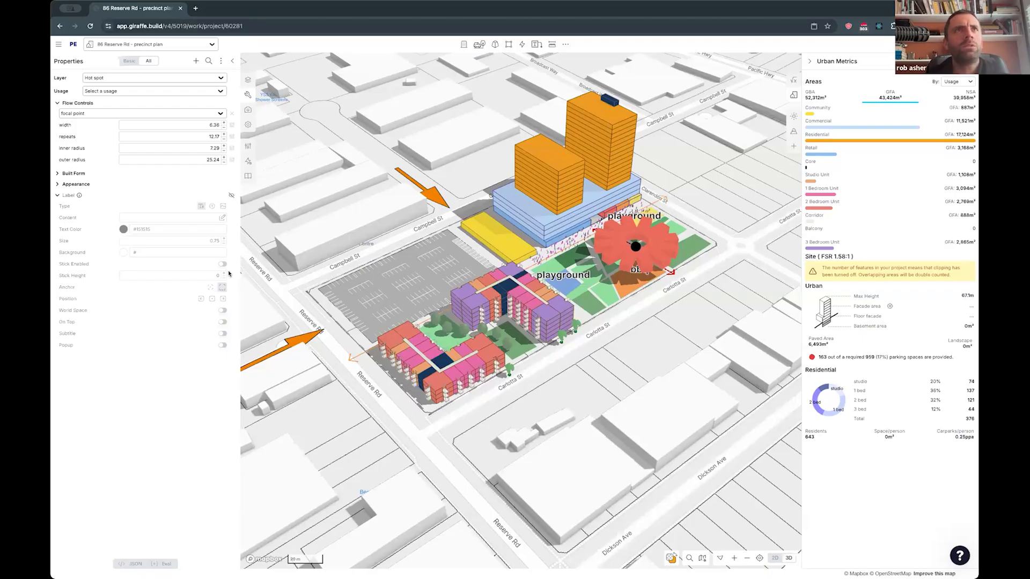
click(71, 174)
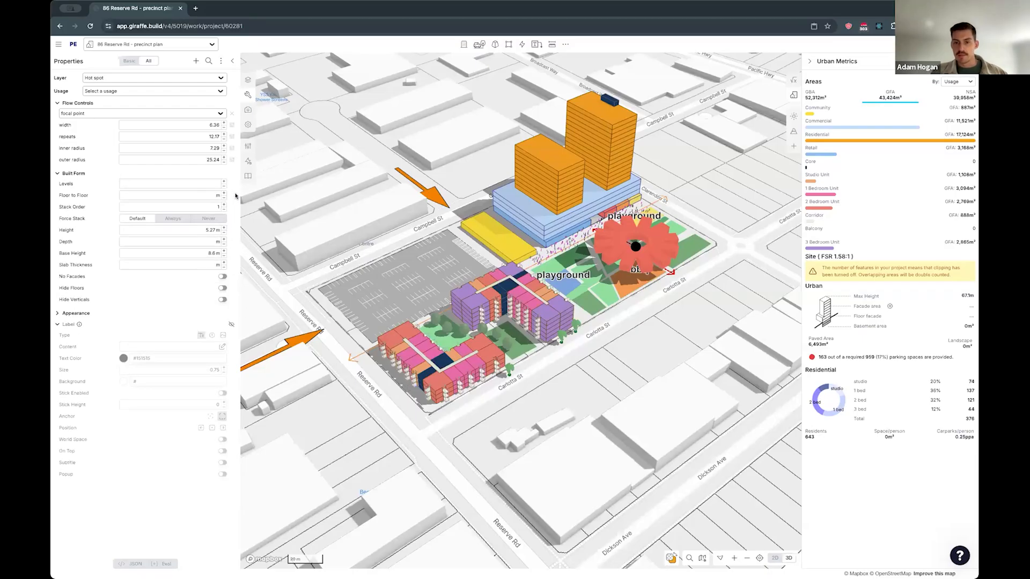
click(232, 230)
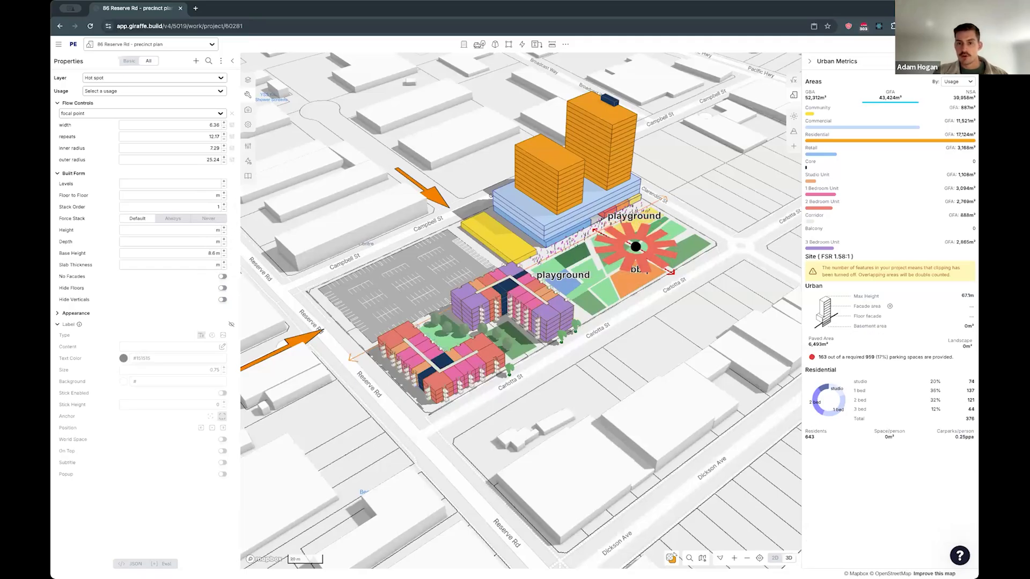
- Shift the hot spot's centre slightly toward Carlotta St
click(672, 314)
click(640, 261)
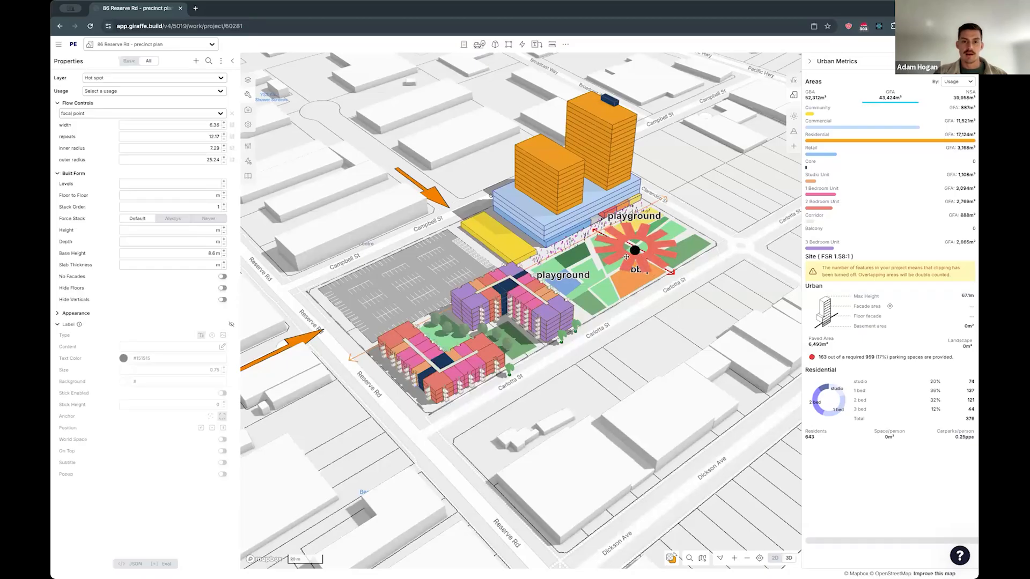
drag(634, 245, 626, 258)
click(724, 184)
- Open Analytics, start from a blank slate and create a first category named "test"
right_drag(716, 515, 611, 468)
right_drag(723, 402, 646, 380)
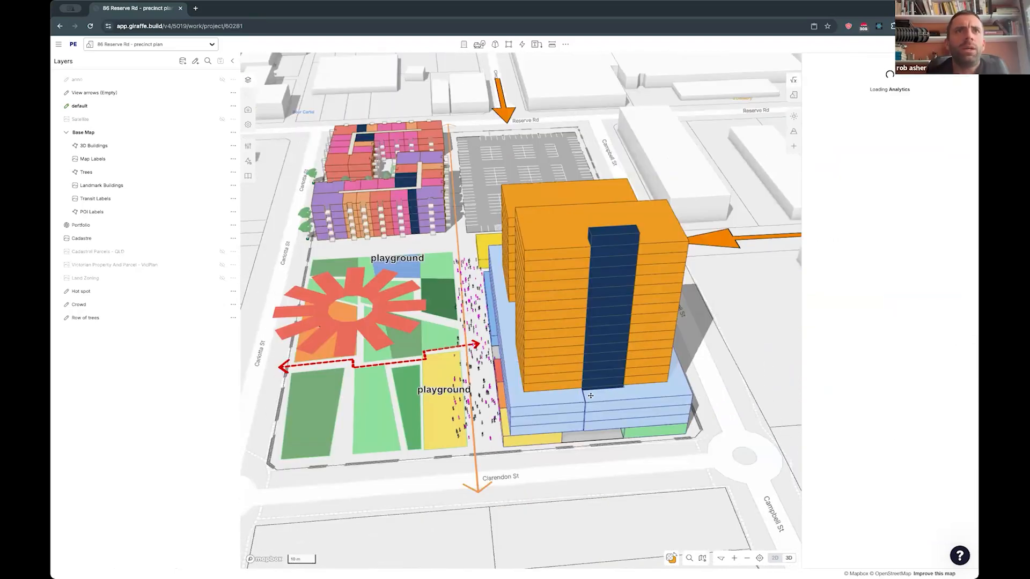
right_drag(590, 395, 670, 378)
scroll(689, 473, up, 4)
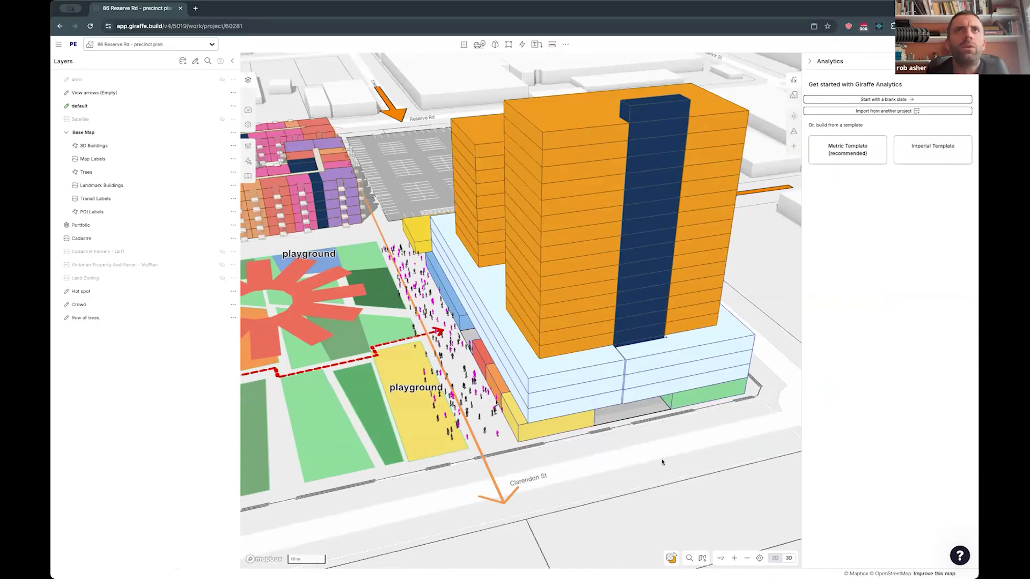
scroll(662, 462, up, 3)
click(566, 339)
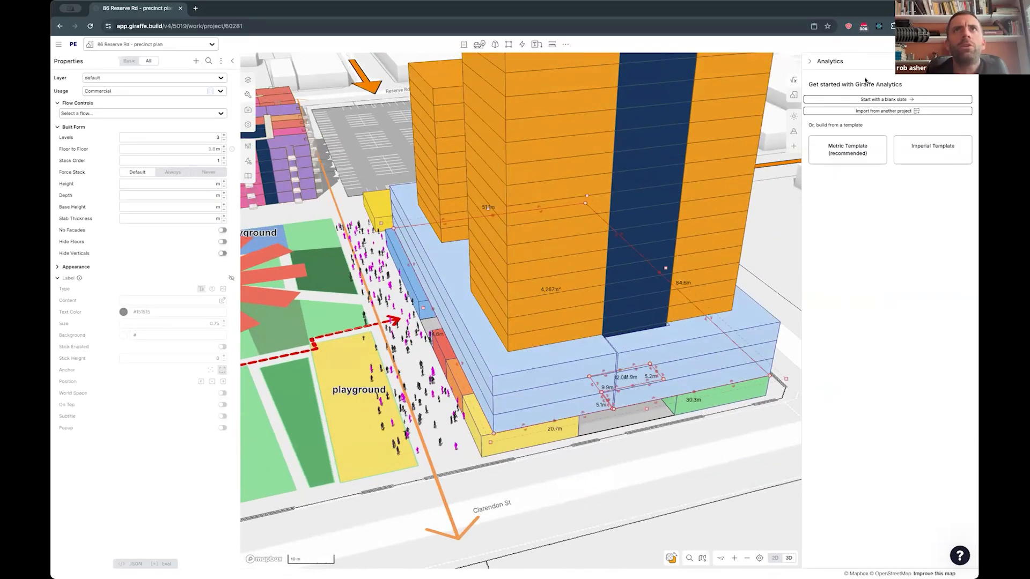
scroll(622, 386, up, 3)
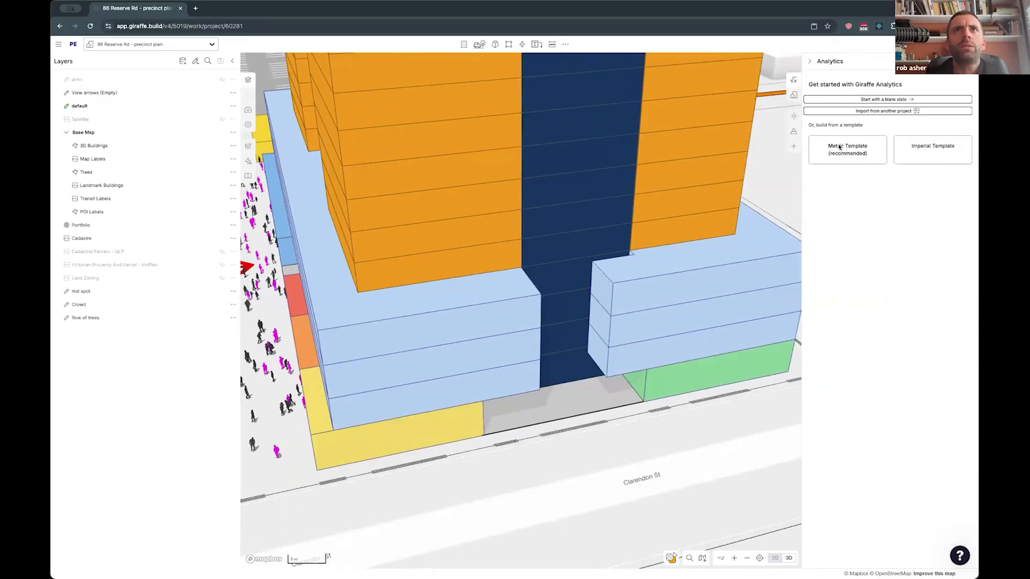
click(839, 149)
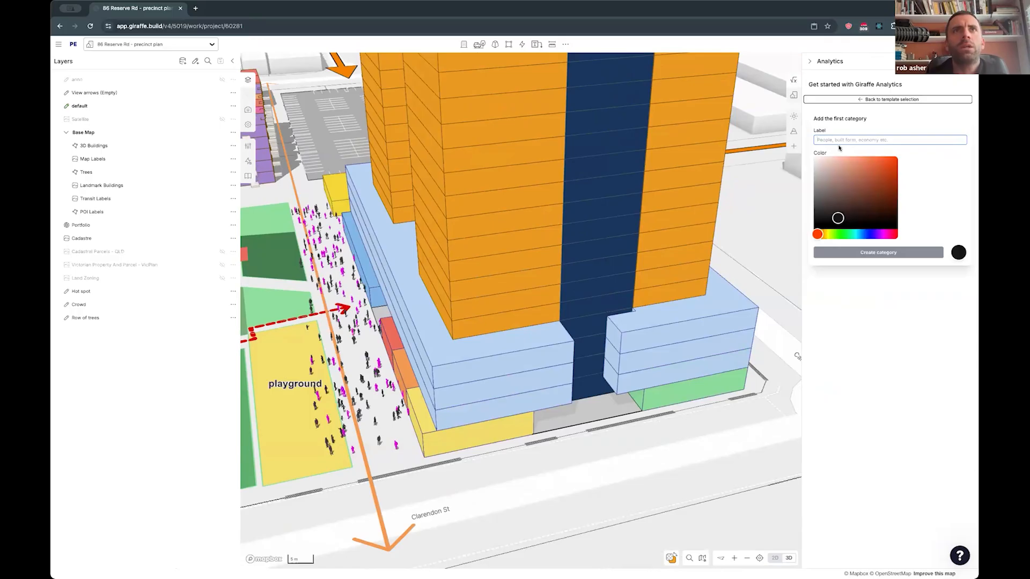
text(floor)
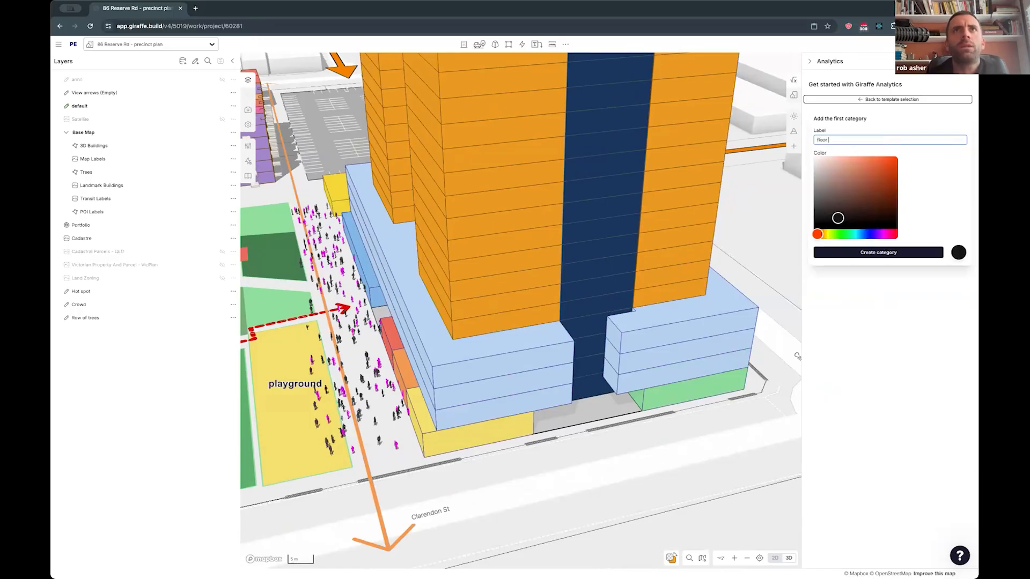
text(est)
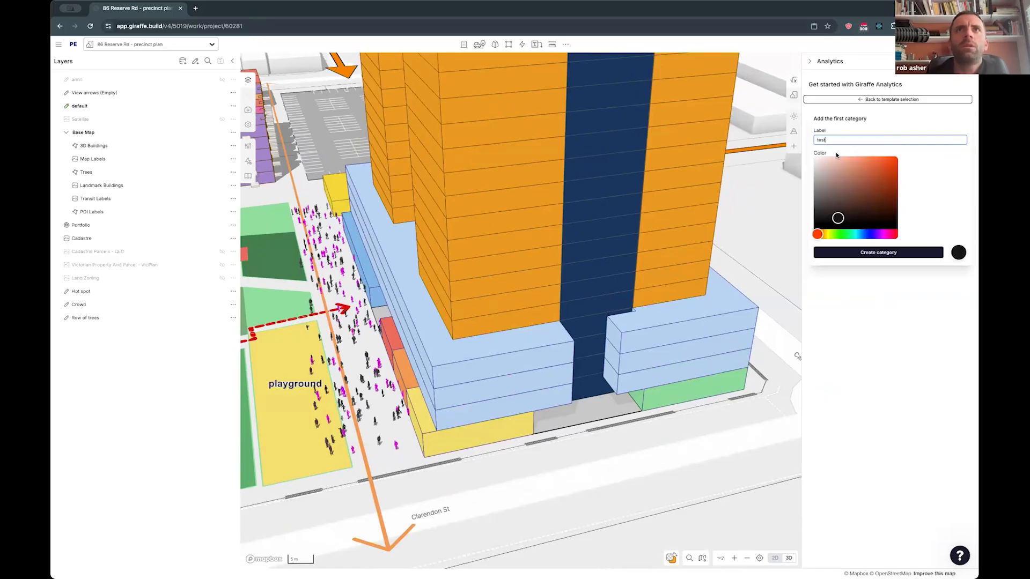
click(883, 252)
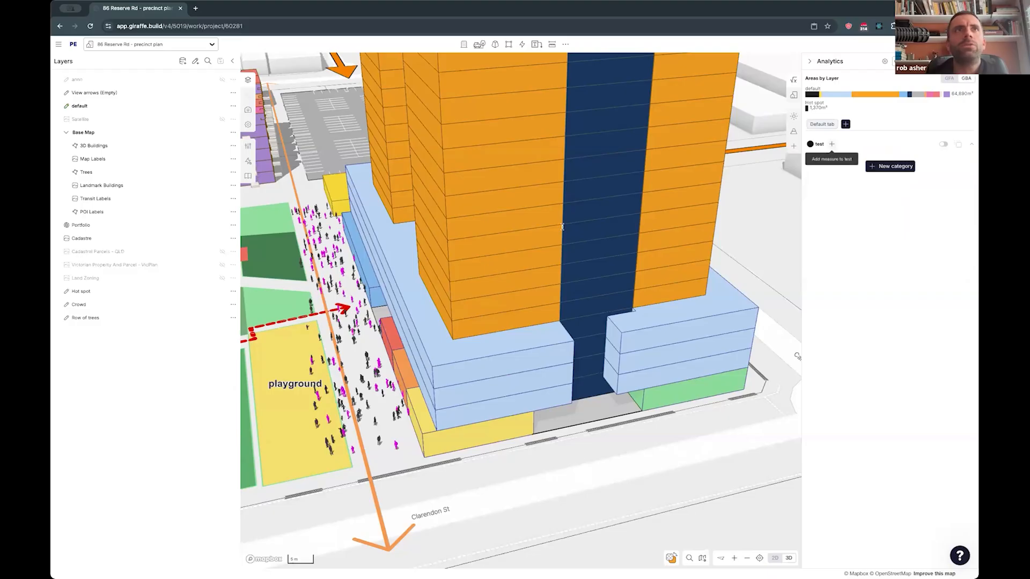
- Start a new measure in the test category named "floor to floor height" with Metres as its unit
click(831, 143)
click(329, 176)
text(f)
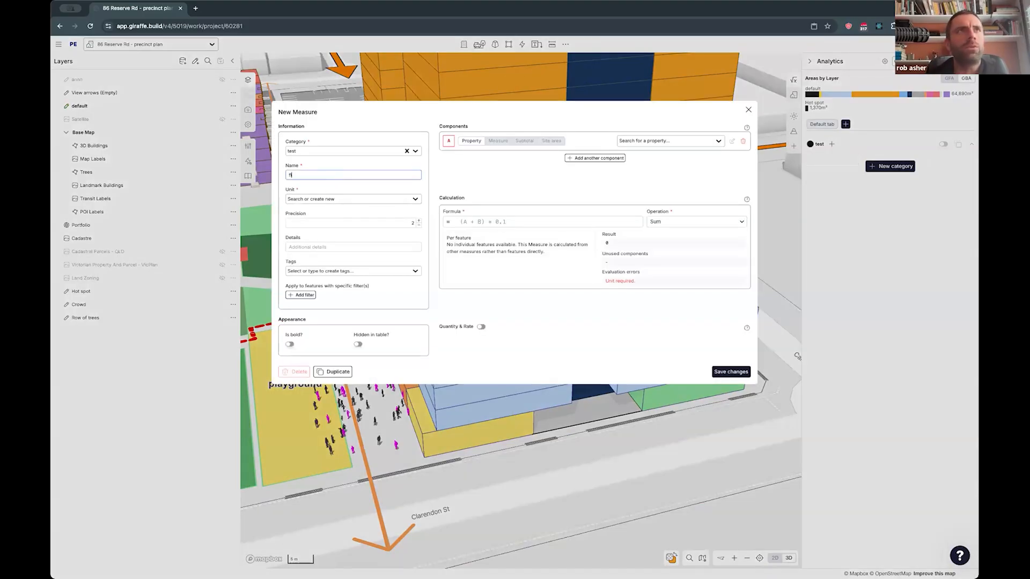
text(loor to floor height)
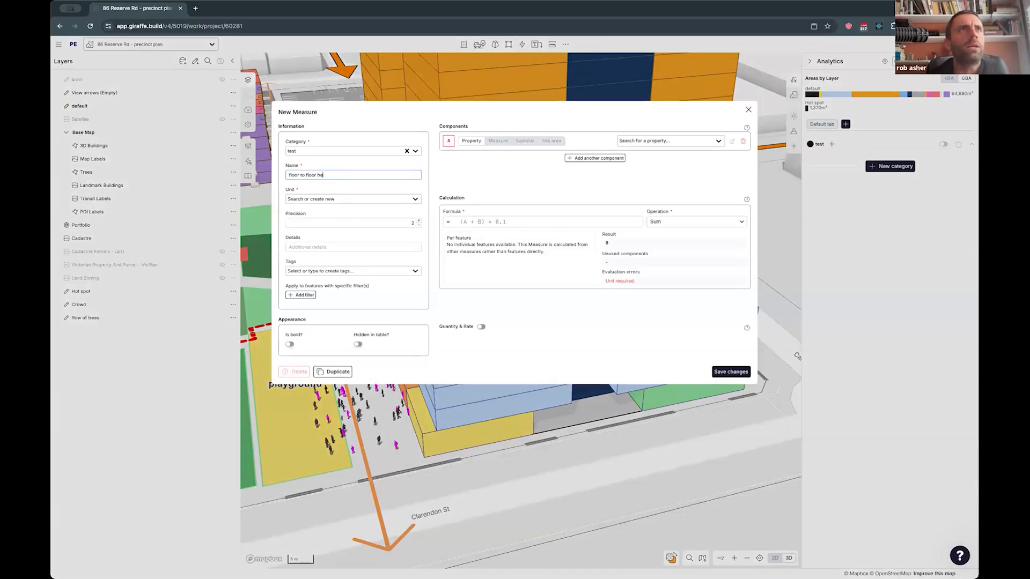
click(305, 199)
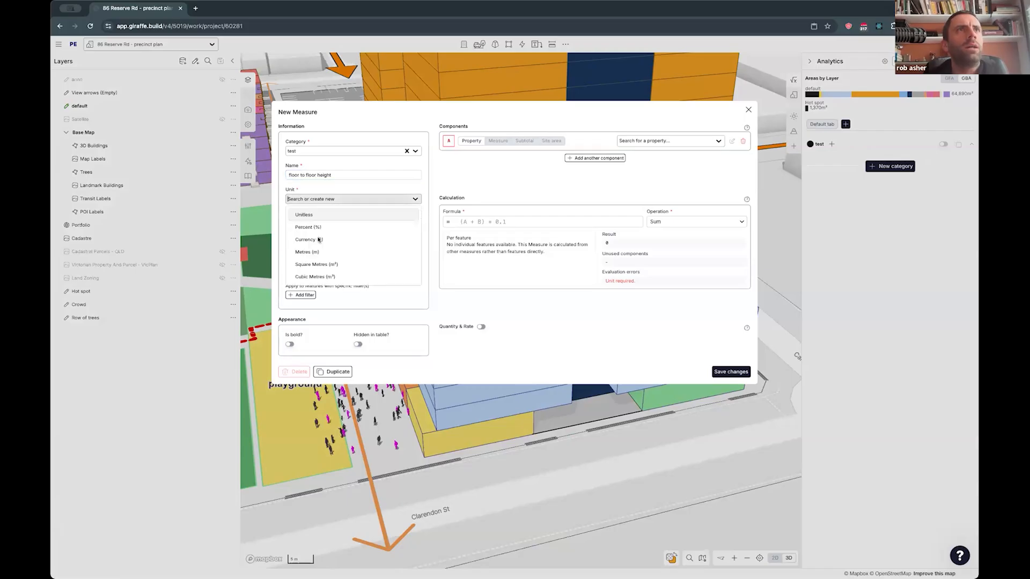
click(321, 251)
- Use the floorToFloor (m) property as component A, set the formula to A, and save the measure
click(657, 142)
text(floo)
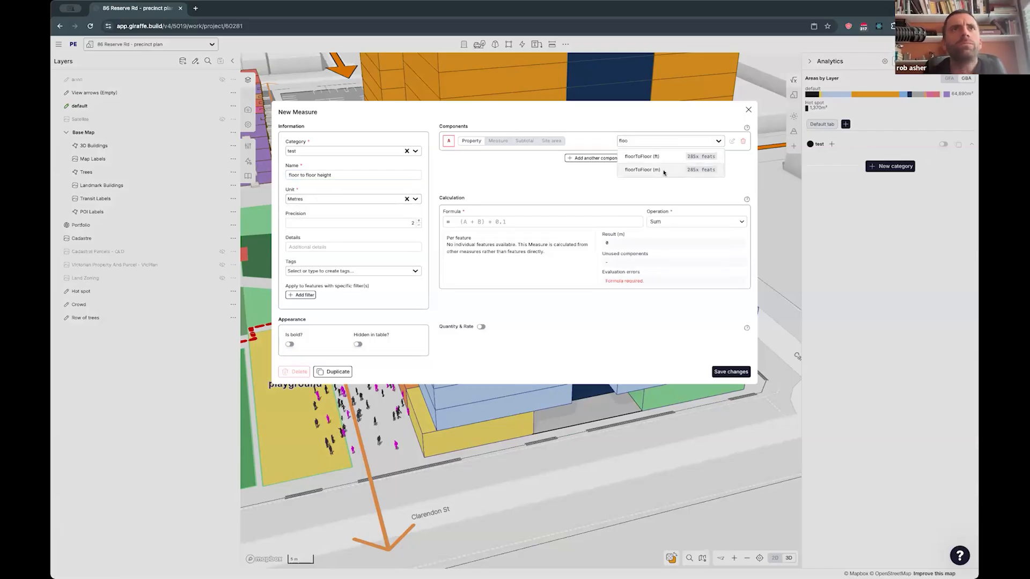
click(663, 170)
click(512, 221)
text(A)
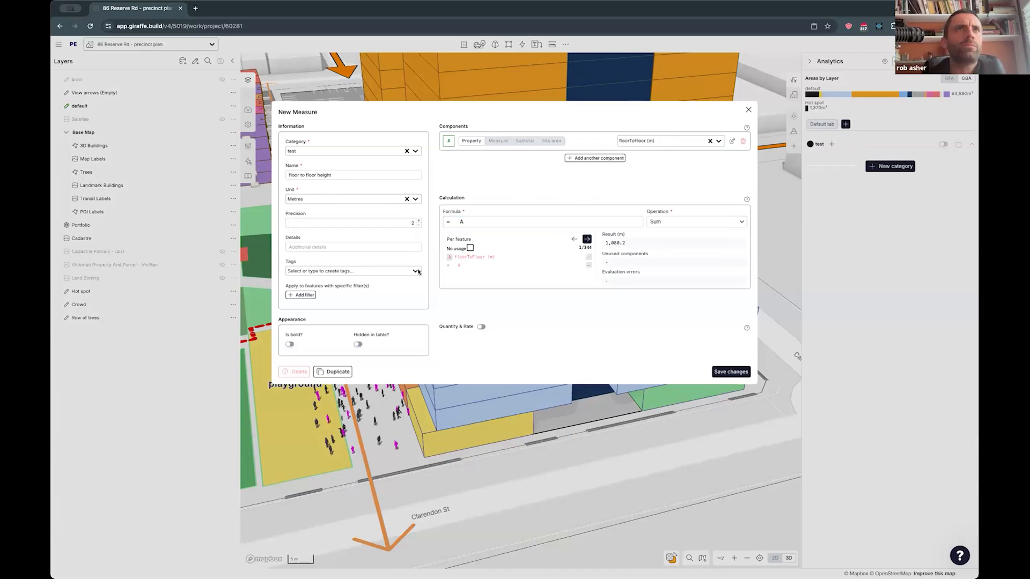
click(730, 372)
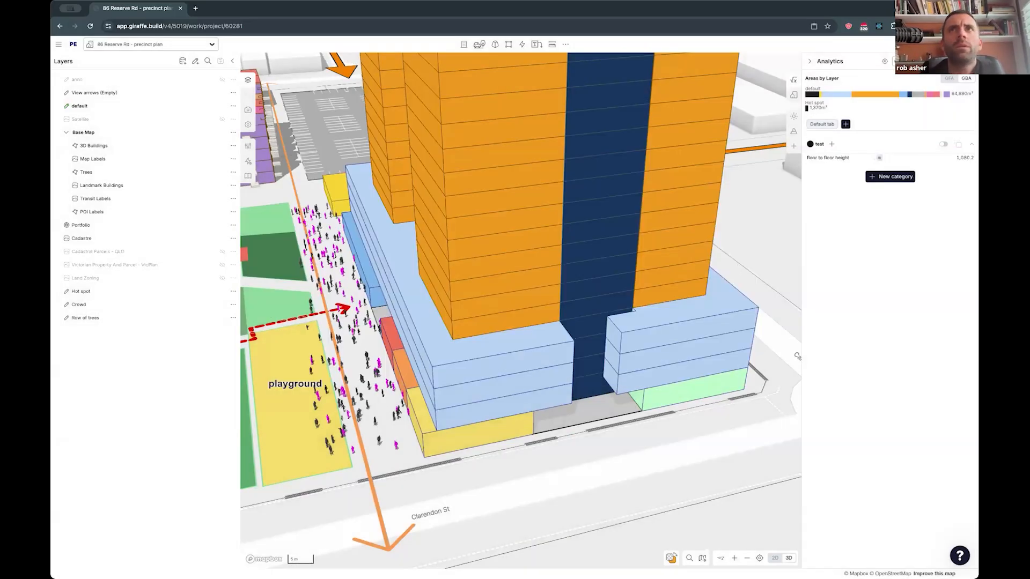
- Review the floor to floor height measure's settings and step through its per-feature information
click(827, 157)
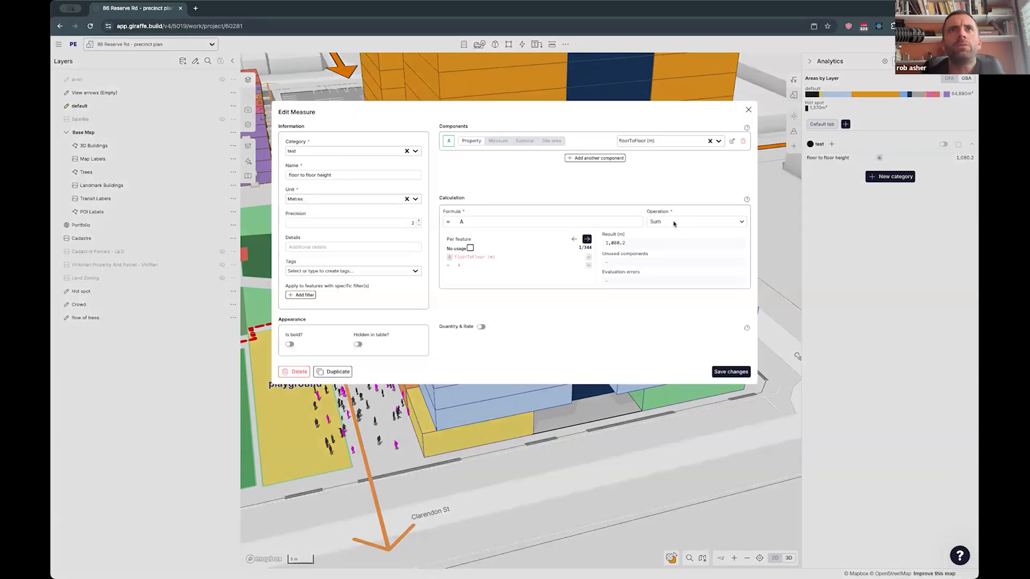
click(891, 251)
click(957, 160)
click(939, 165)
click(939, 166)
click(939, 165)
click(939, 166)
click(926, 165)
click(926, 165)
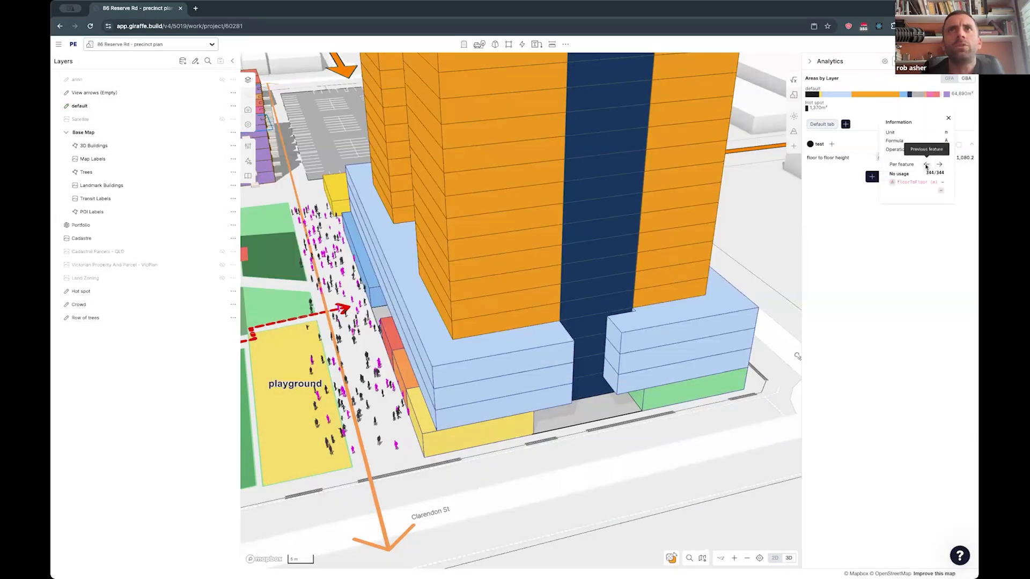
click(852, 241)
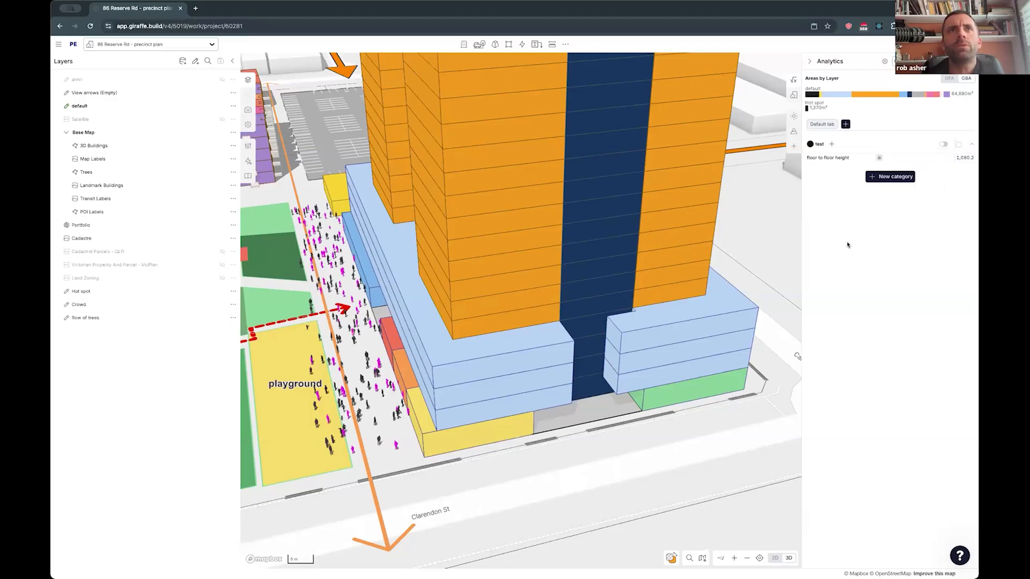
- Add a new Number property named "test" with a default value of 1 to the core section in the podium
click(586, 335)
click(194, 61)
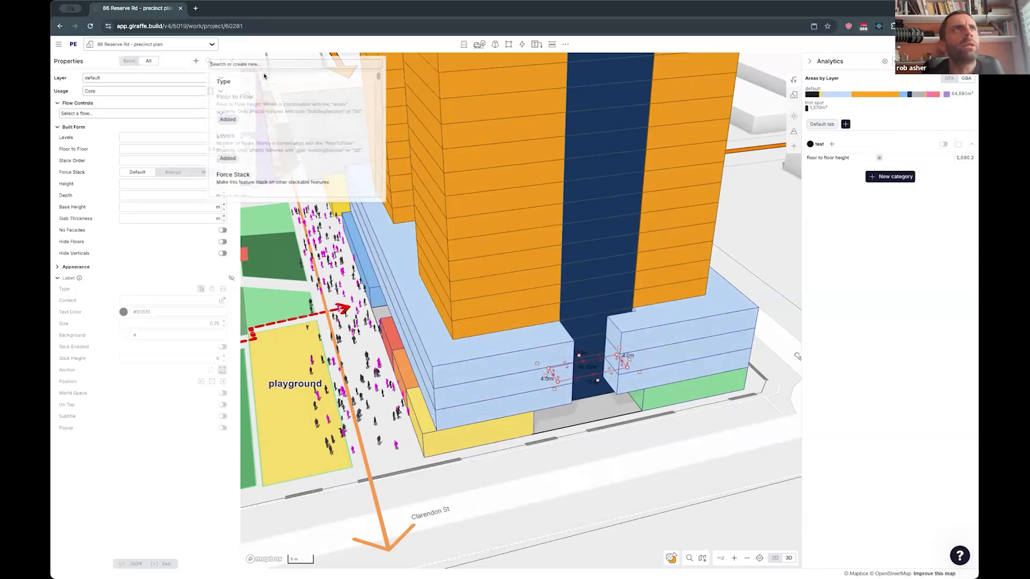
text(tet)
key(BackSpace)
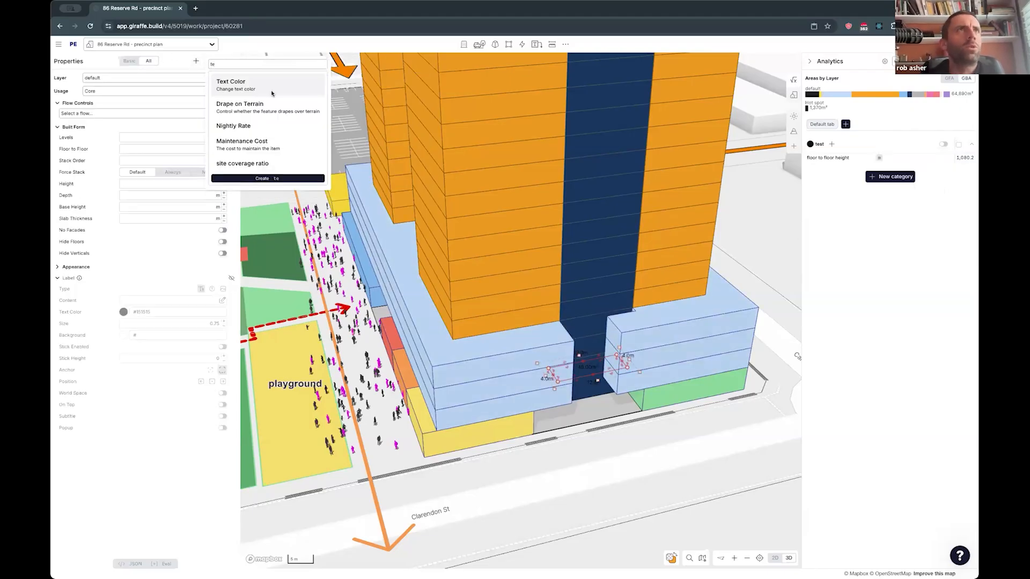
text(st)
click(258, 81)
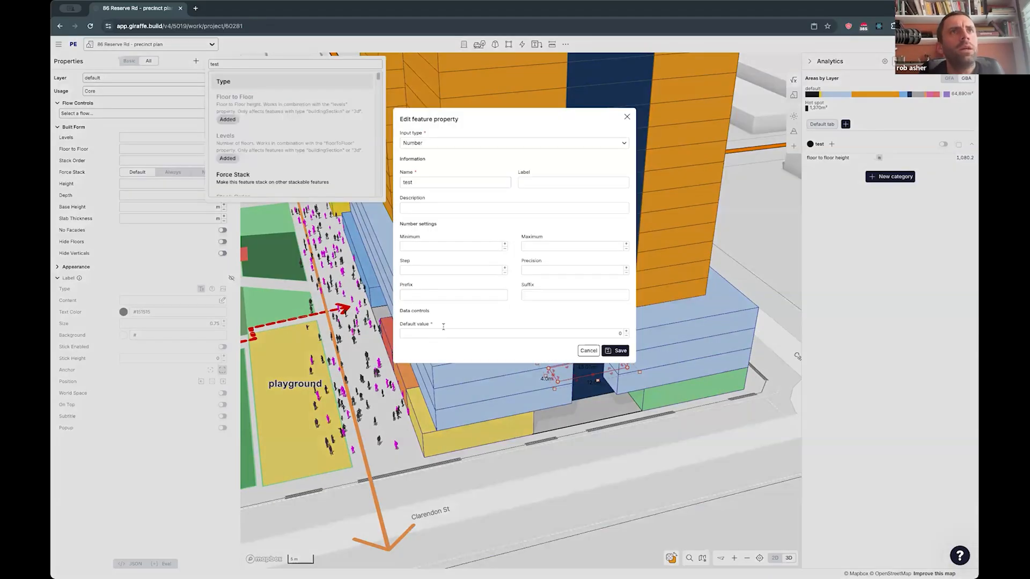
click(419, 142)
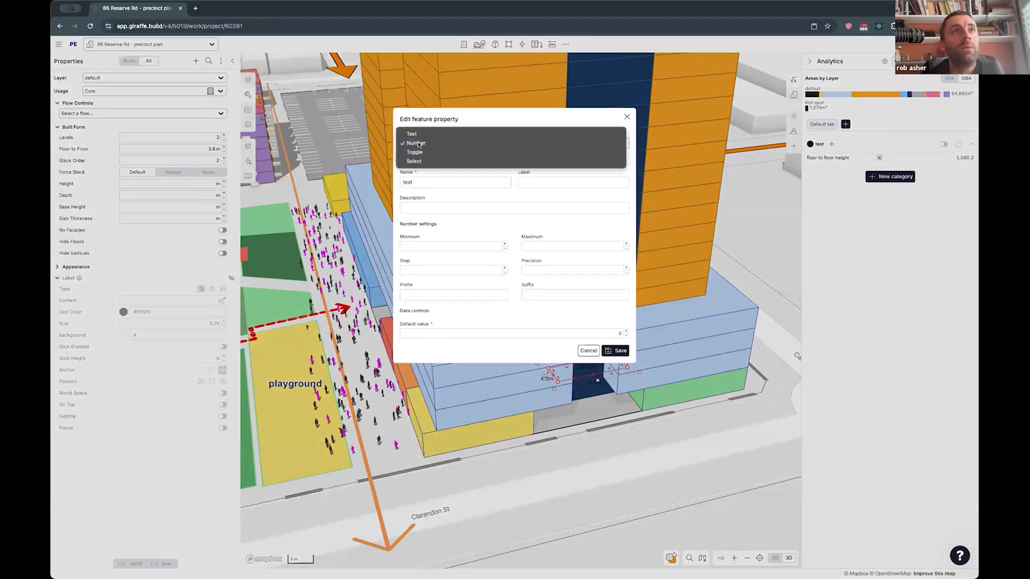
click(419, 143)
click(495, 335)
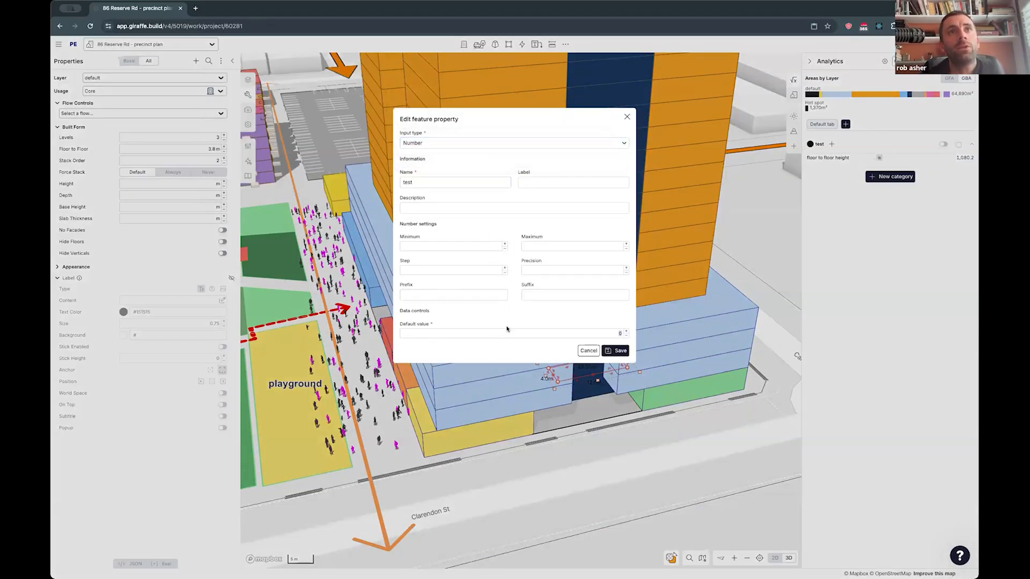
click(612, 351)
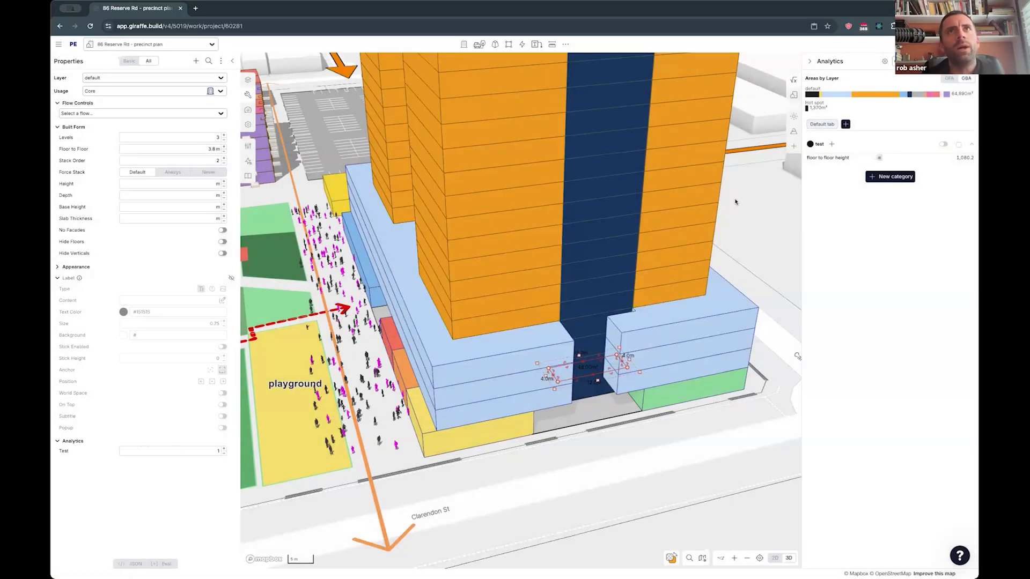
- Add the test property as a second component of the floor to floor height measure
click(811, 159)
click(590, 164)
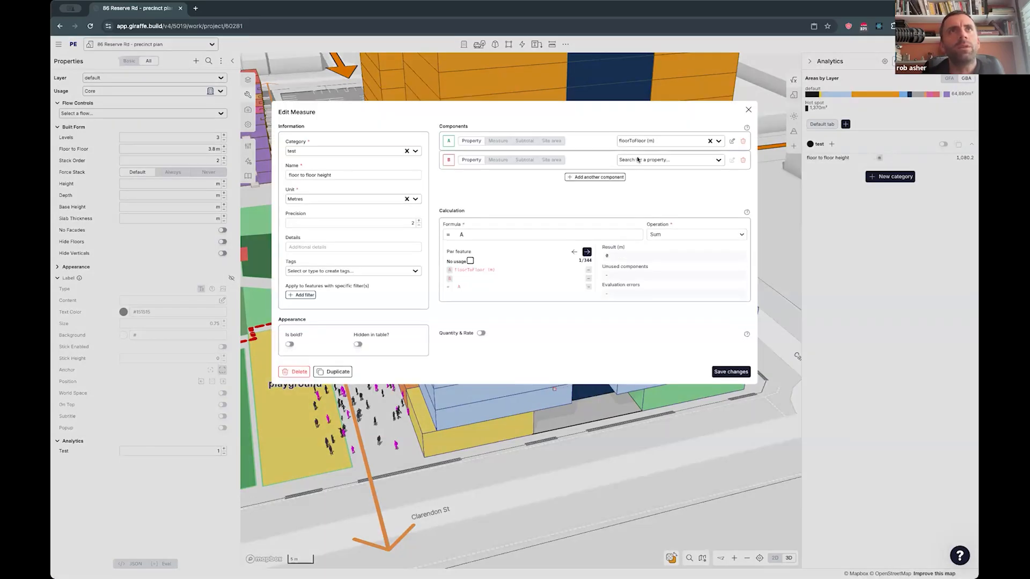
click(643, 160)
text(test)
click(637, 175)
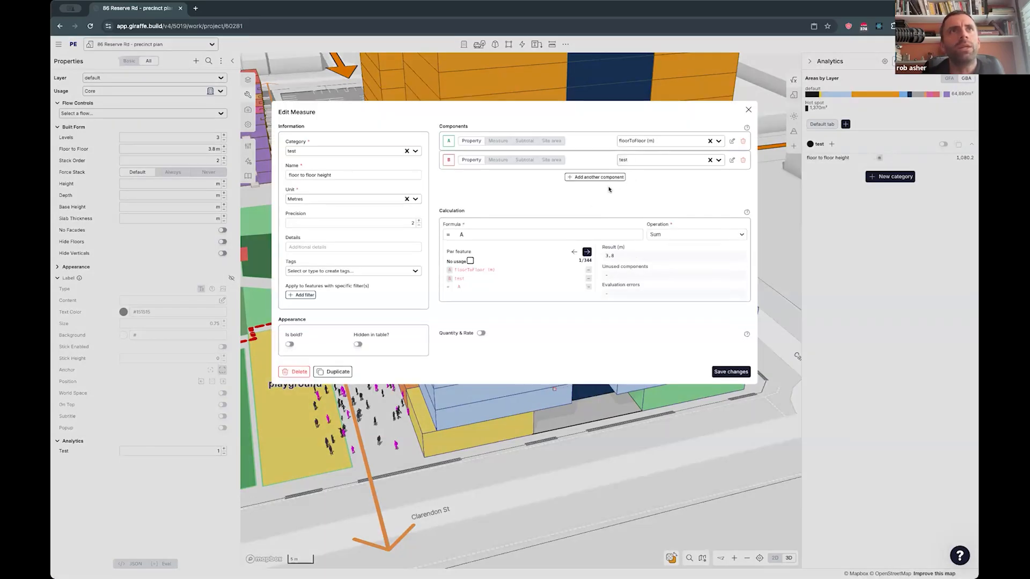
- Change the floor to floor height measure's formula to A*B and save the changes
click(499, 230)
text(*B)
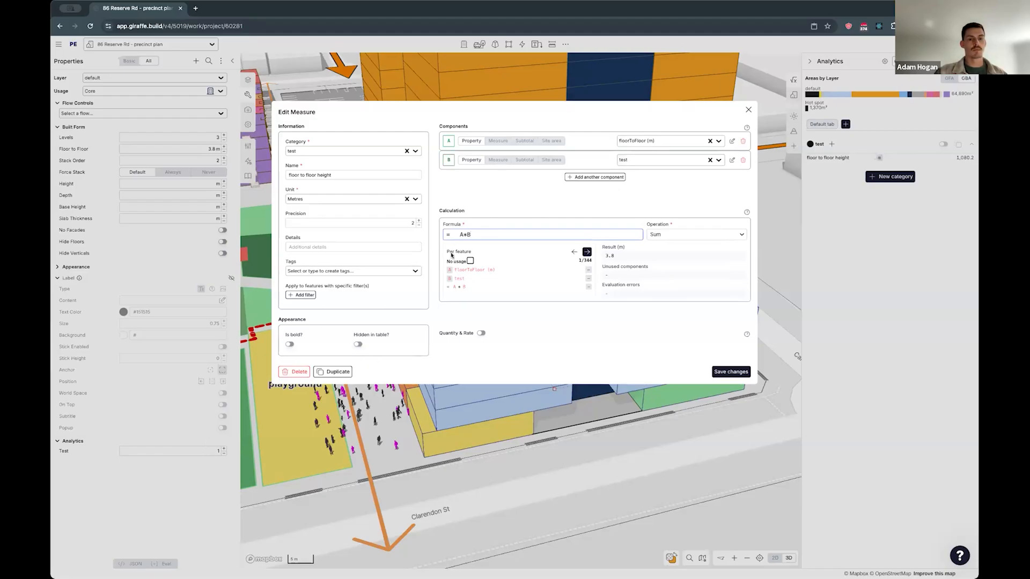
click(731, 371)
- Examine the saved measure's information and step back through its per-feature breakdown
click(963, 159)
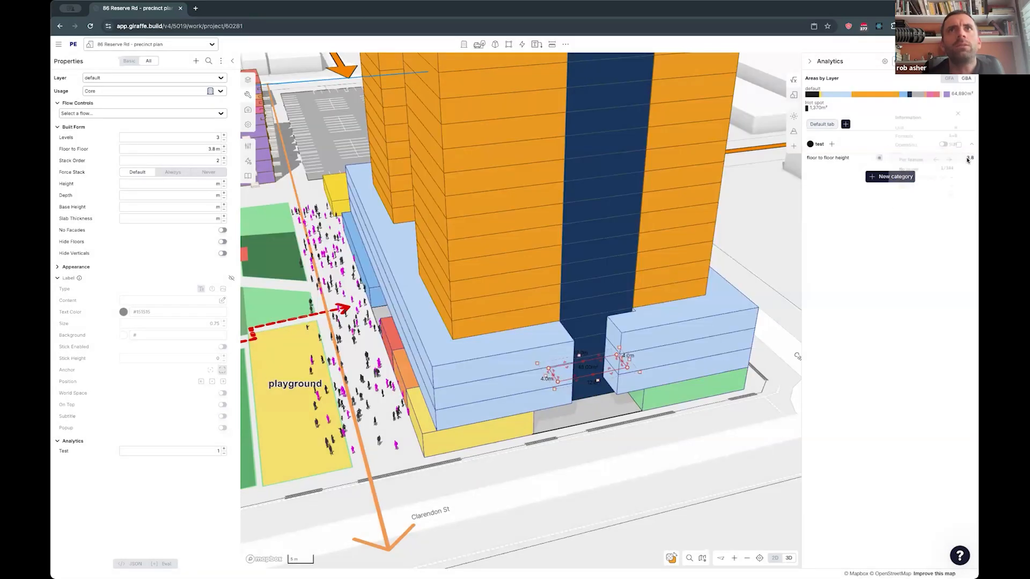
click(937, 160)
click(937, 161)
click(937, 161)
click(937, 161)
click(937, 161)
click(937, 160)
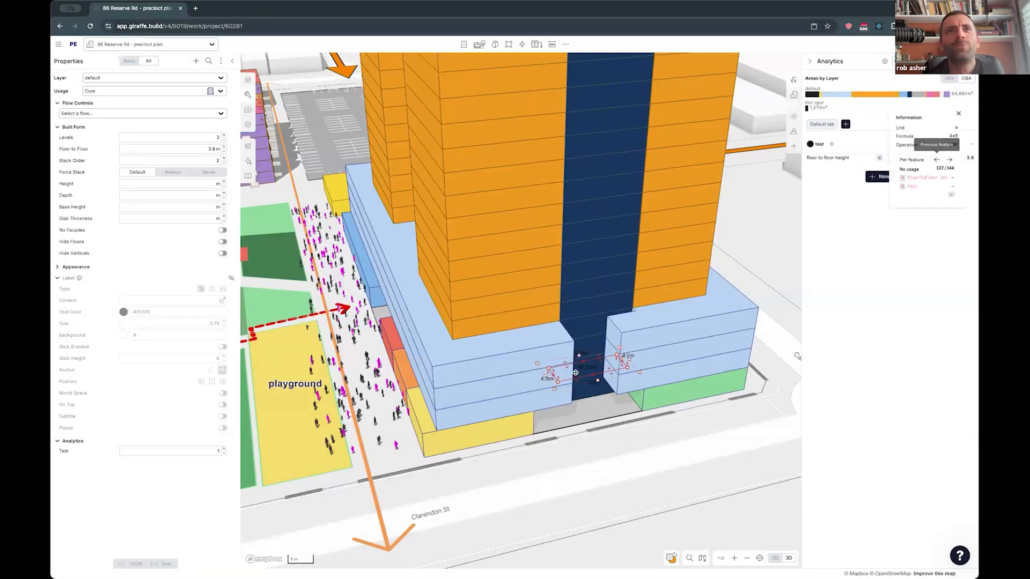
click(624, 464)
- Duplicate the podium's core section and place the copy beside the building on Clarendon St
drag(552, 347, 463, 288)
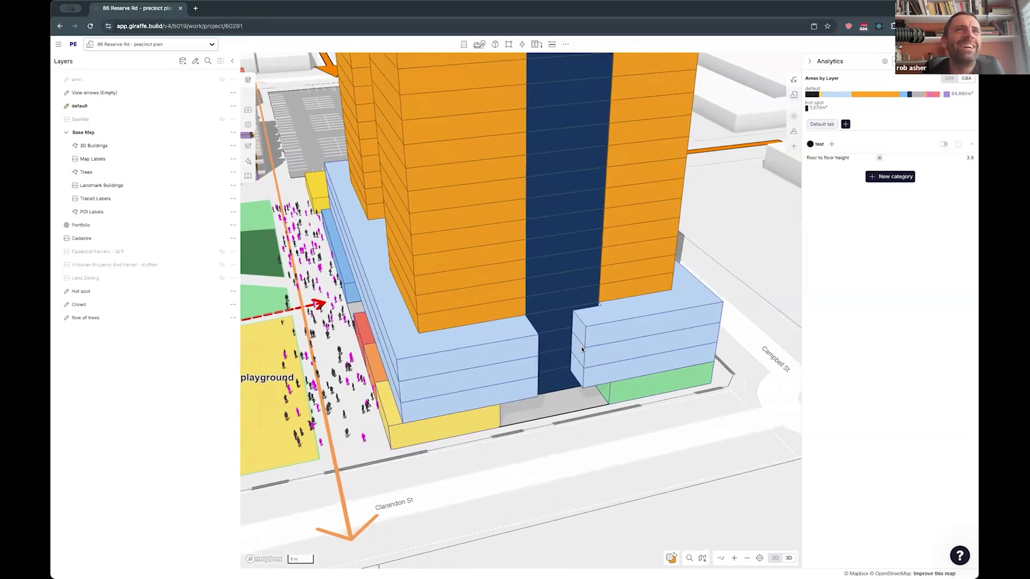
click(425, 266)
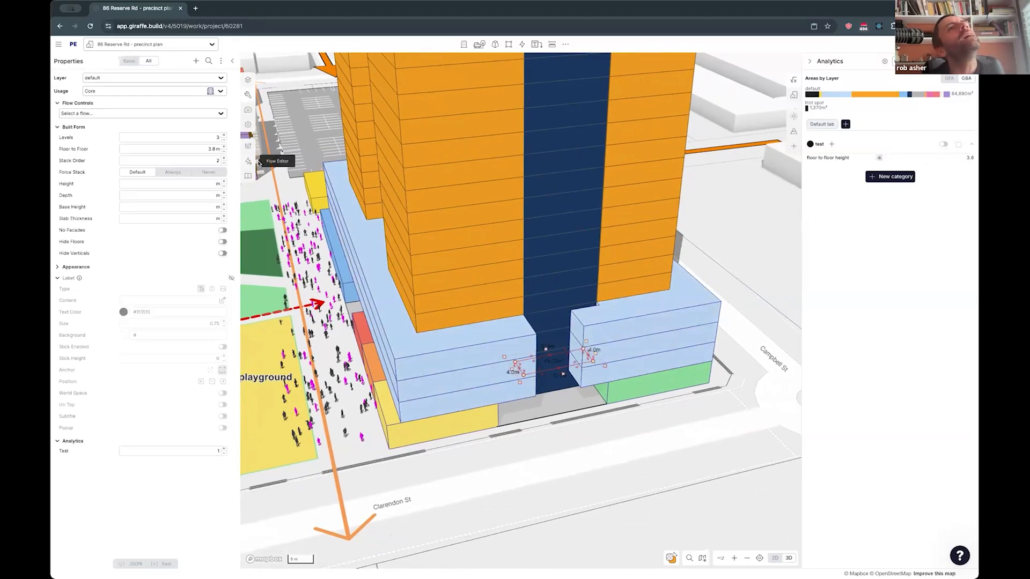
scroll(425, 266, down, 5)
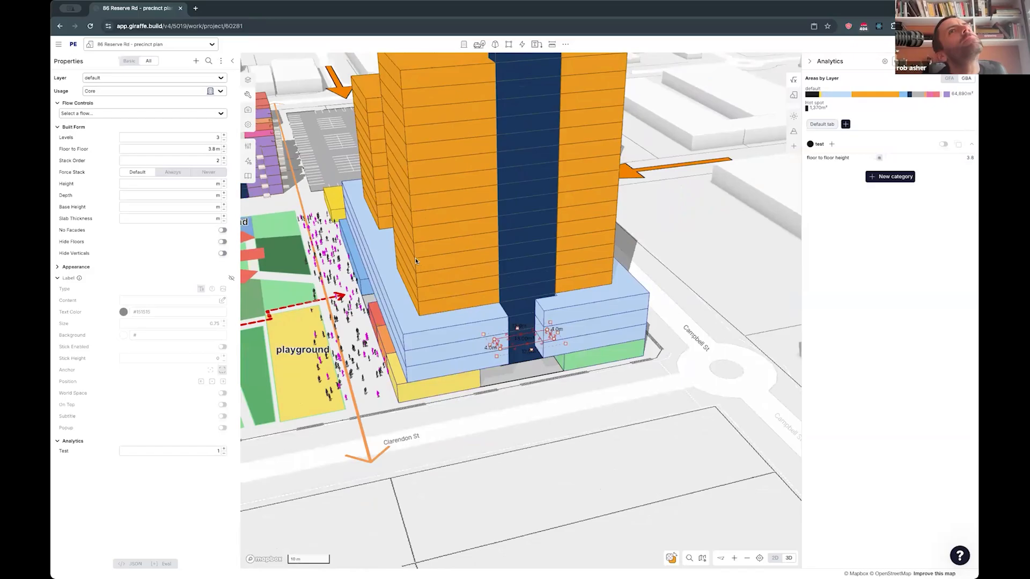
drag(506, 324, 544, 379)
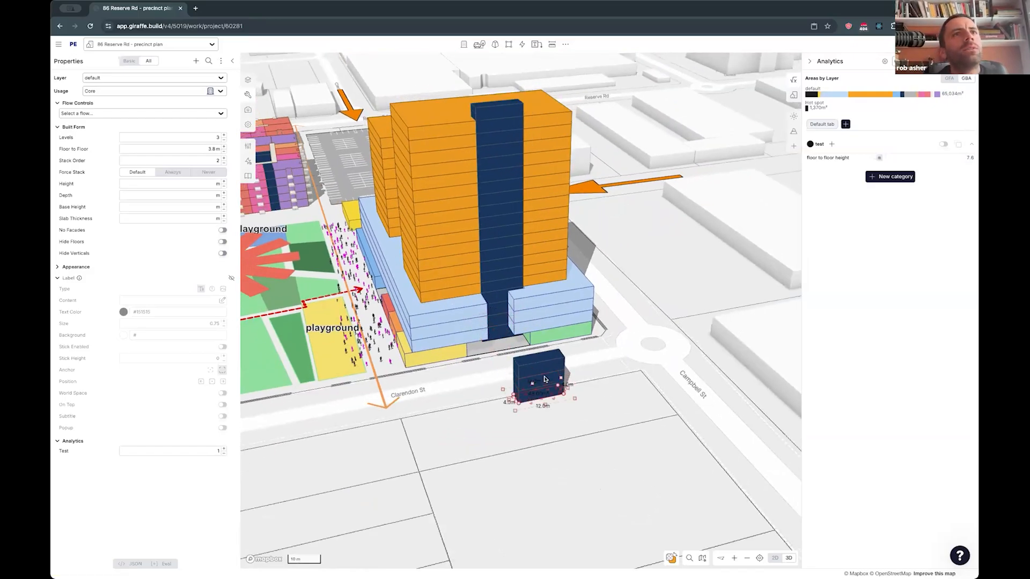
- Create a new layer named "test" and assign the copied core section to it
click(114, 79)
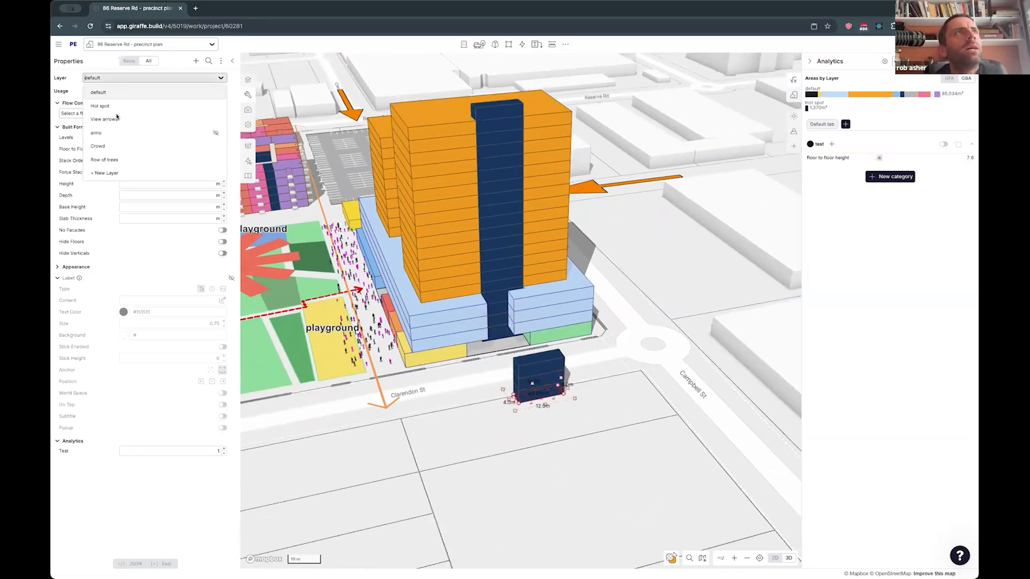
click(104, 172)
click(476, 191)
text(t)
click(503, 211)
click(591, 216)
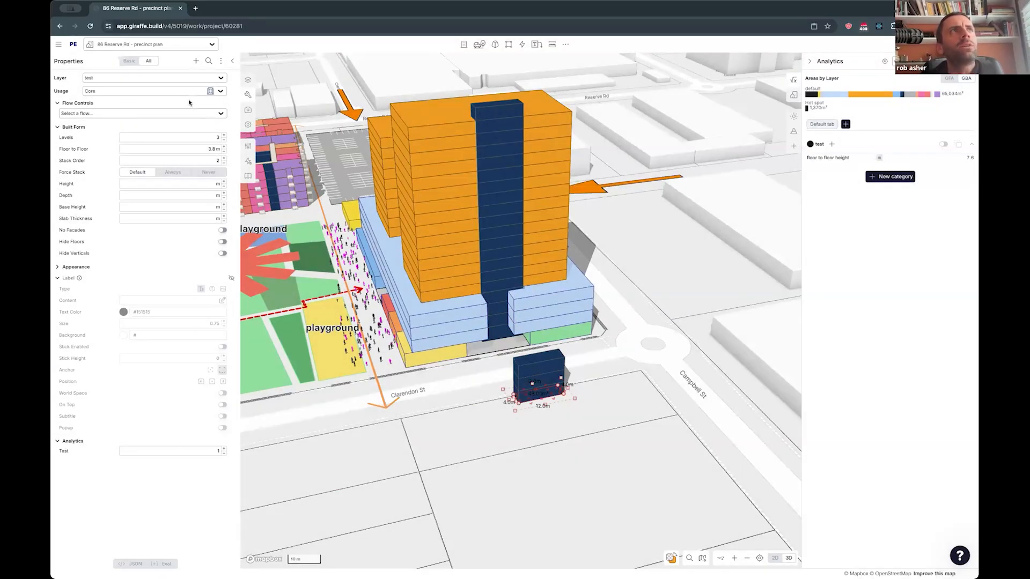
- Group the analytics results by Layer so the measure is broken down into a column per layer
click(885, 61)
click(918, 61)
click(919, 62)
text(lay)
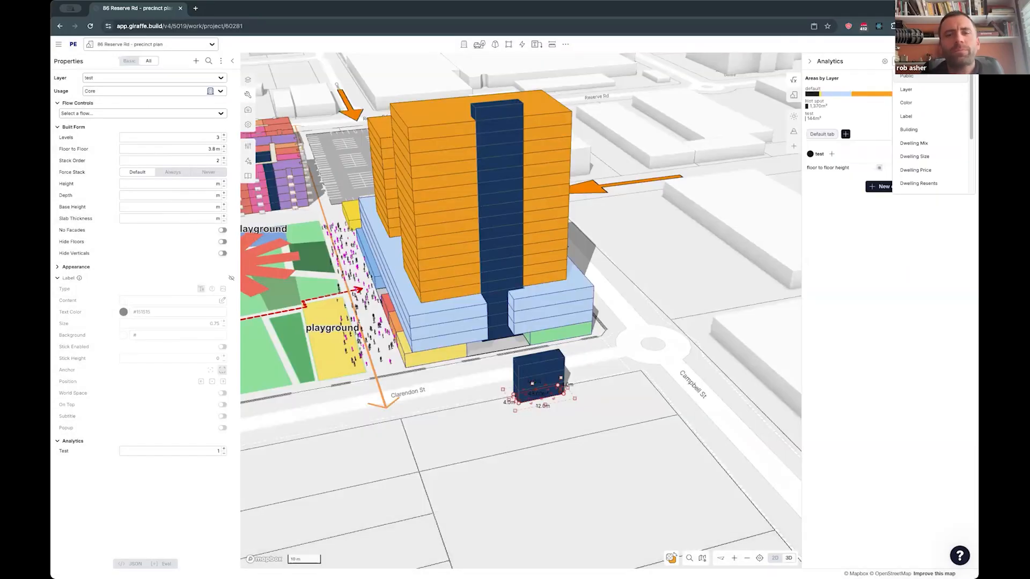
click(905, 76)
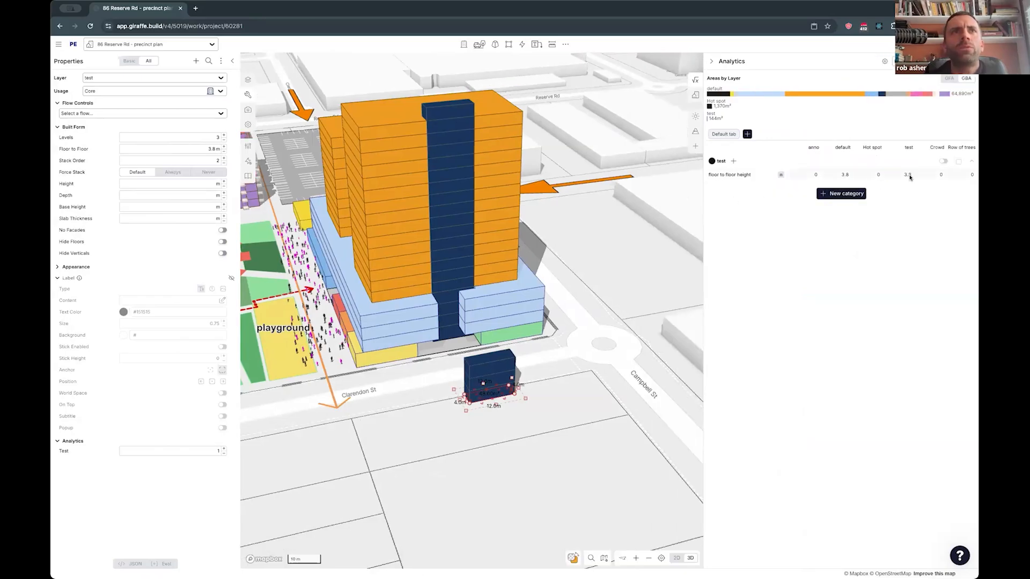
- Try several floor to floor heights on the copied core section, finishing at 8.4 m
drag(176, 153, 148, 157)
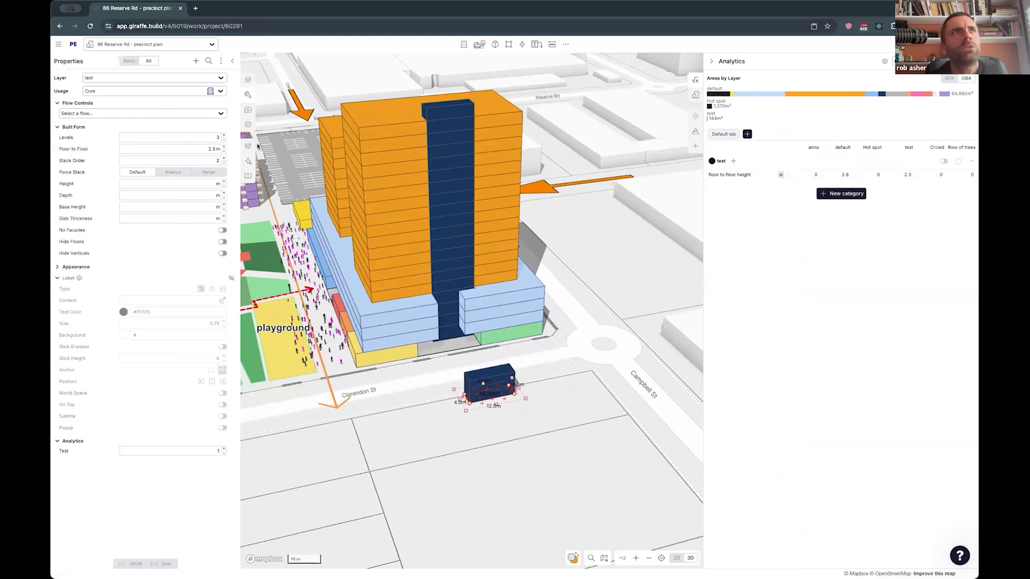
drag(225, 152, 231, 150)
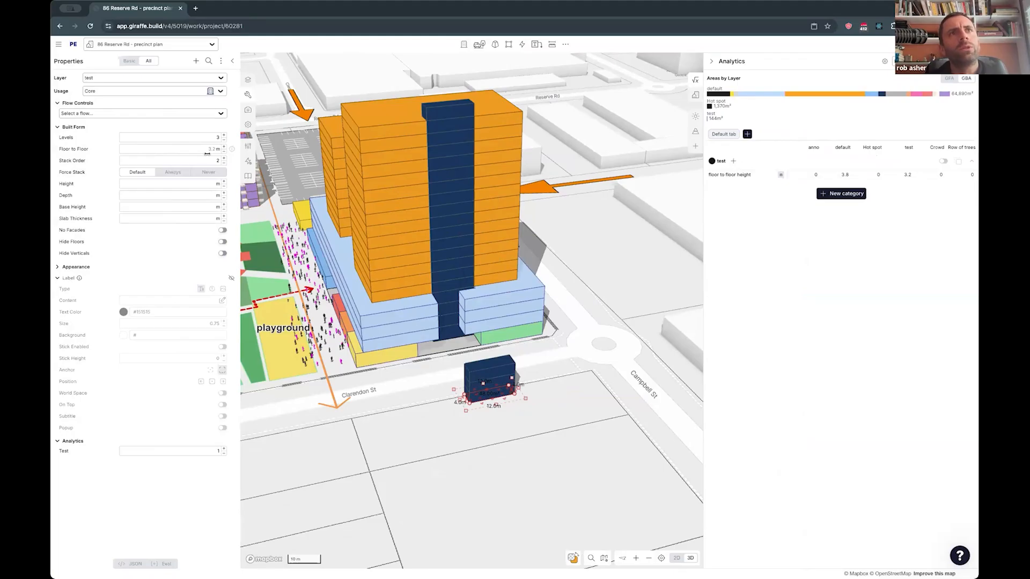
drag(227, 153, 245, 161)
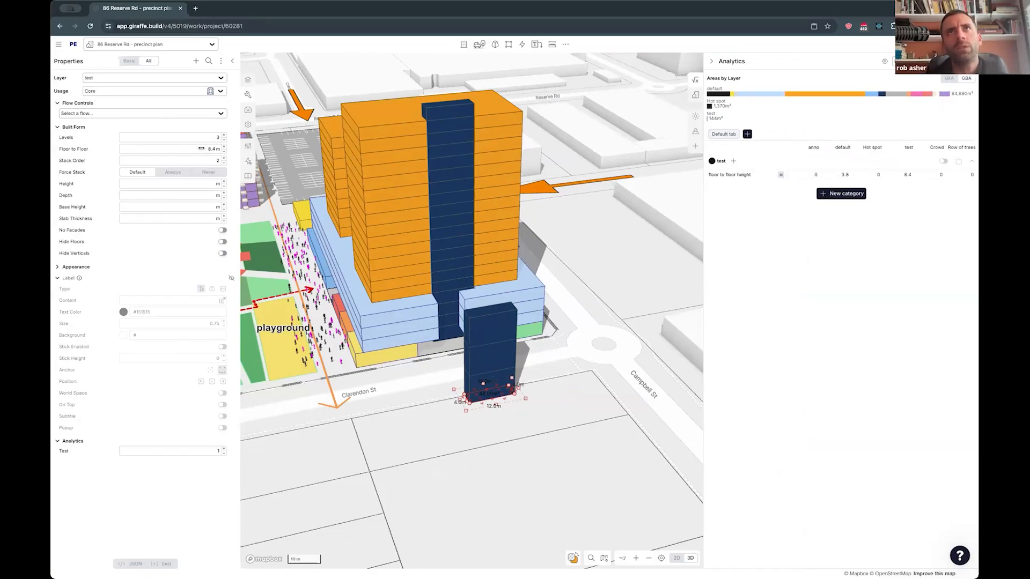
- Examine the default properties of the Residential usage applied to the tall tower section
click(424, 266)
click(248, 146)
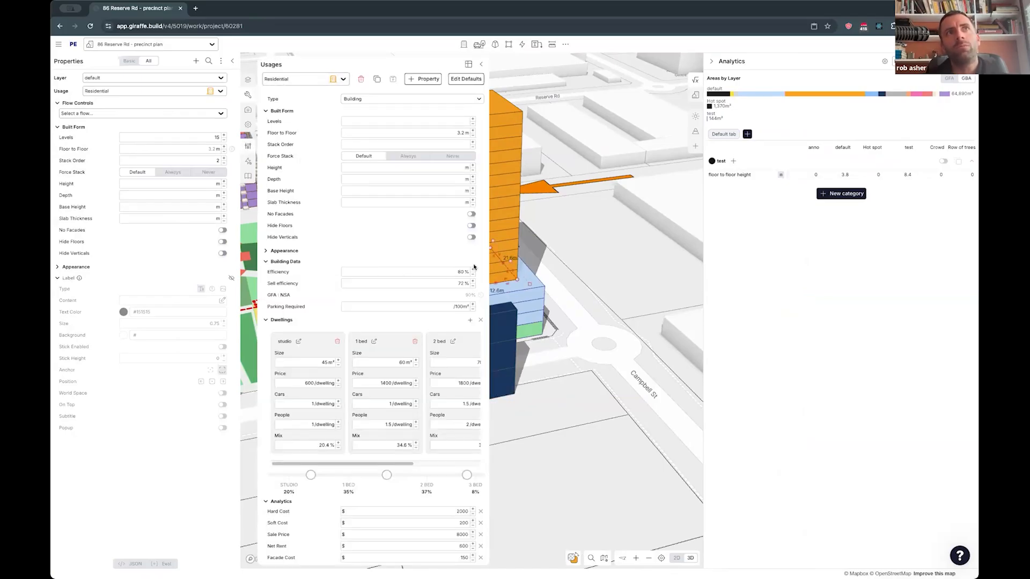
click(481, 64)
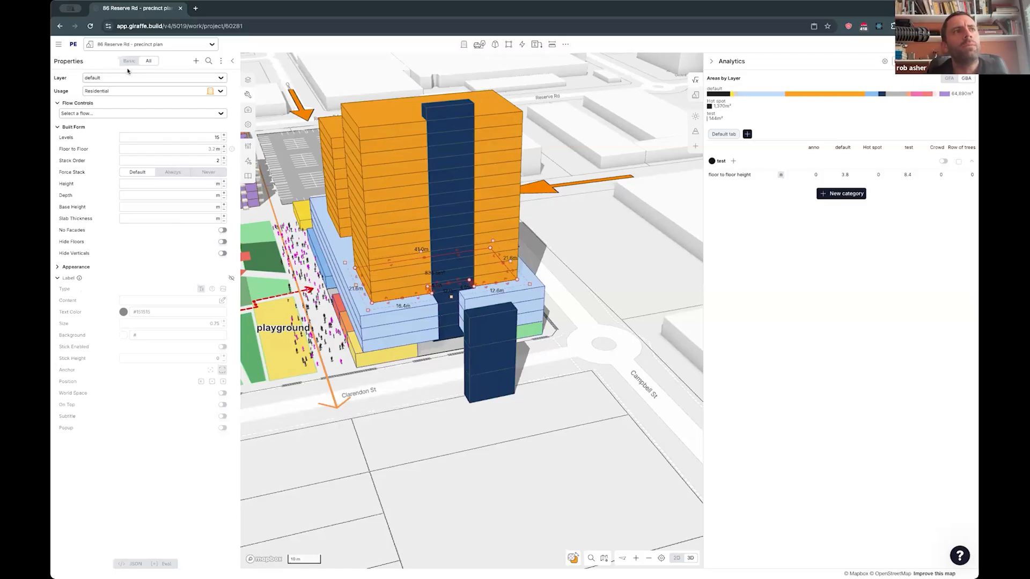
- Try adding an Efficiency property with a lowered value to the tall residential tower section
click(195, 61)
text(ef)
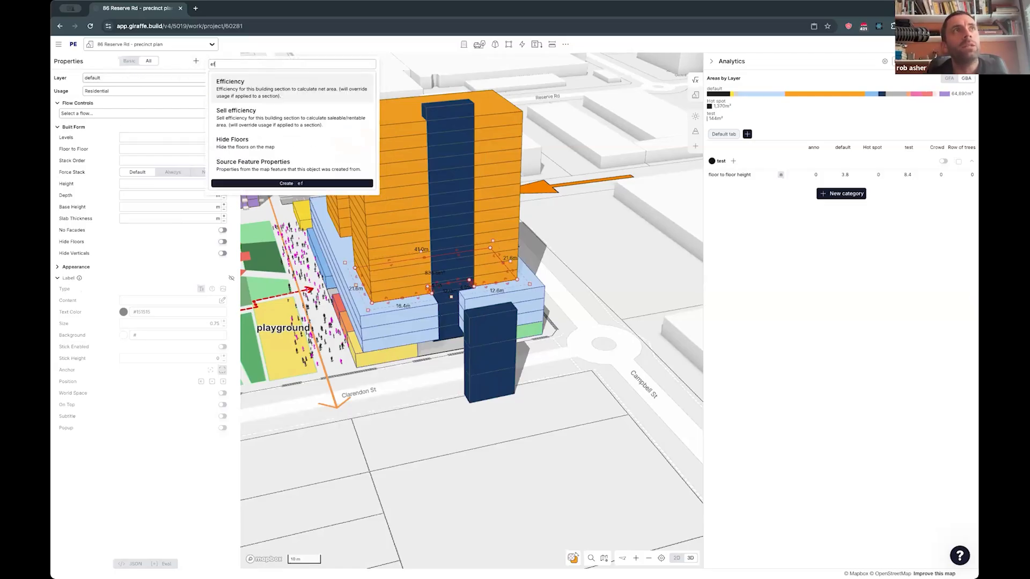
click(231, 82)
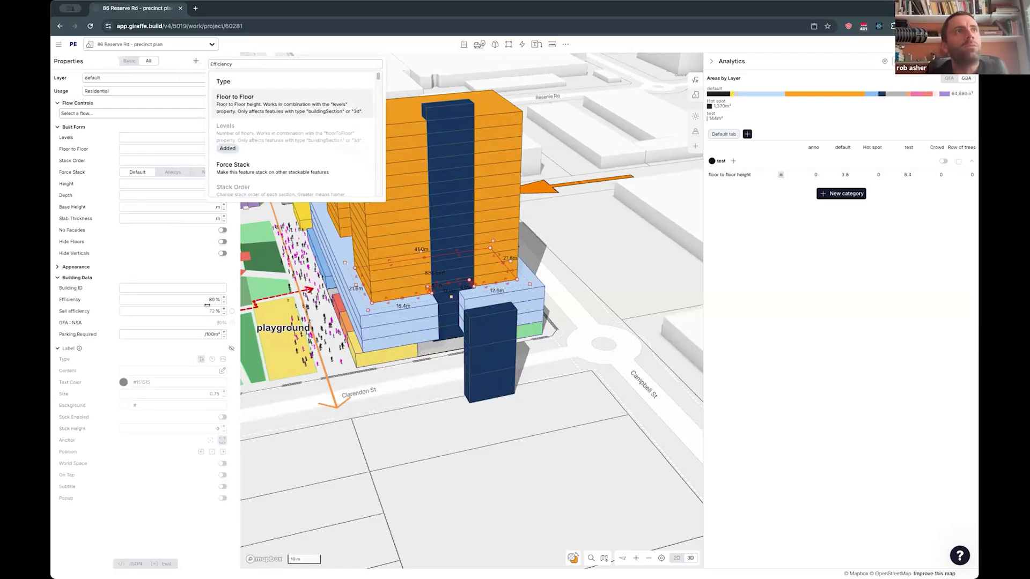
drag(207, 300, 161, 362)
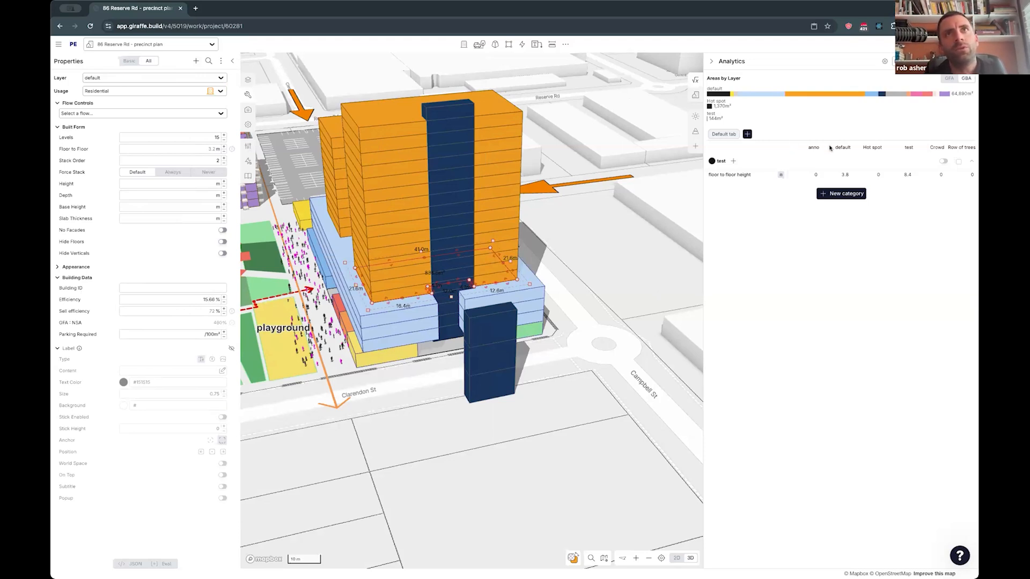
click(225, 307)
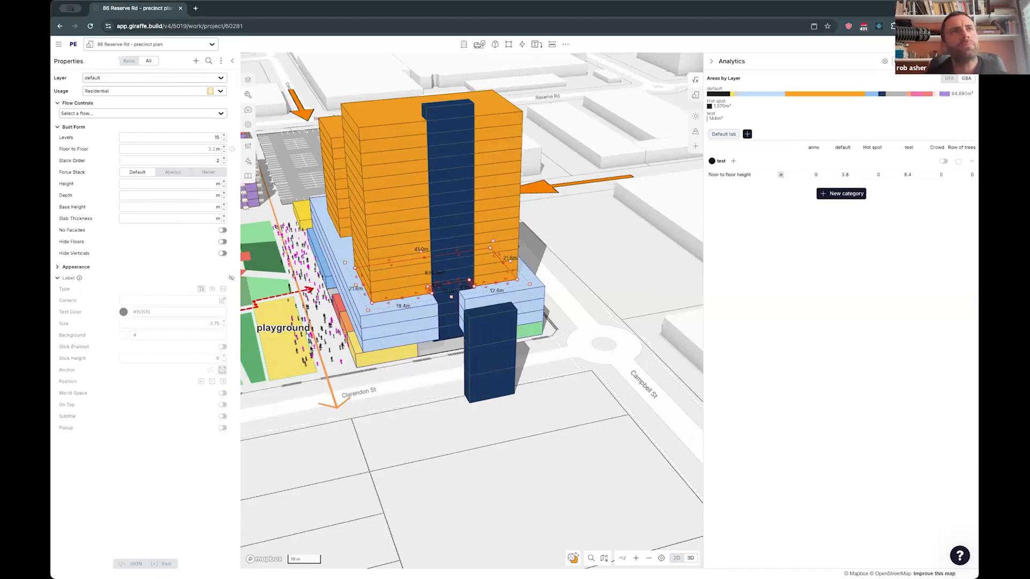
- Reduce the commercial podium section beneath the residential towers to 2 levels
click(401, 384)
right_drag(444, 380, 614, 359)
right_drag(499, 356, 617, 341)
right_drag(436, 306, 540, 242)
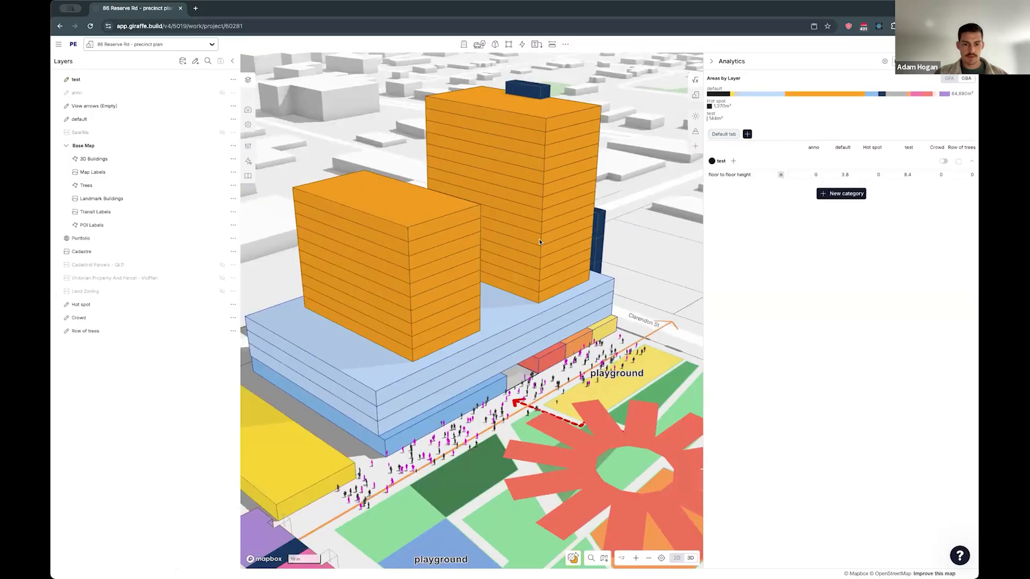
click(535, 94)
click(536, 94)
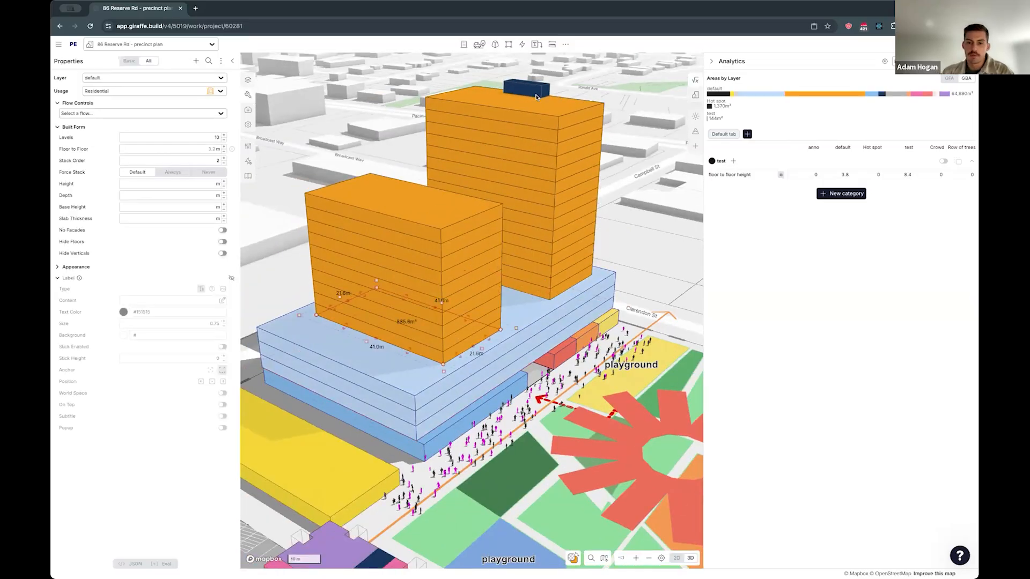
shift+click(535, 99)
key(Up)
key(Down)
click(557, 318)
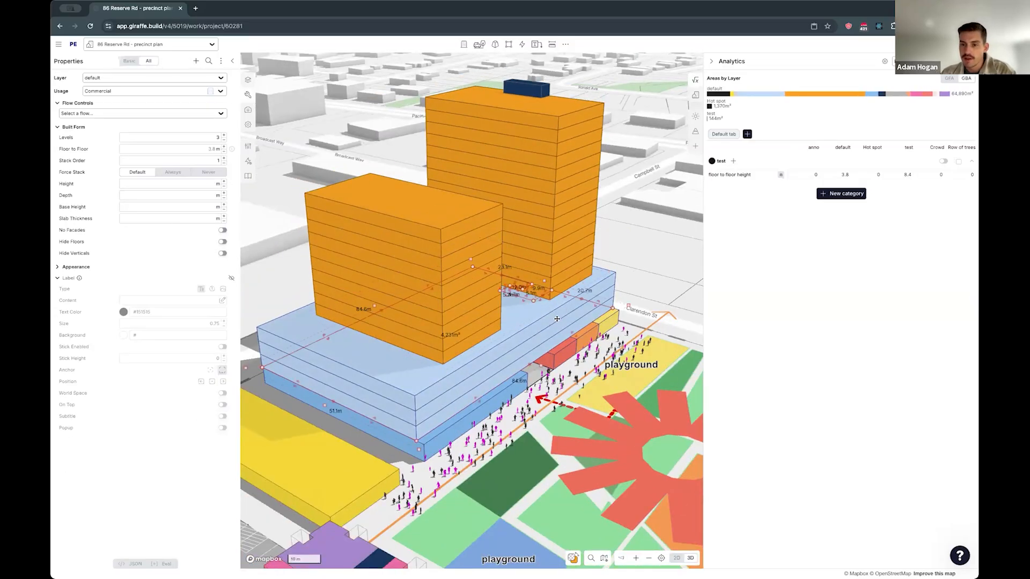
key(Down)
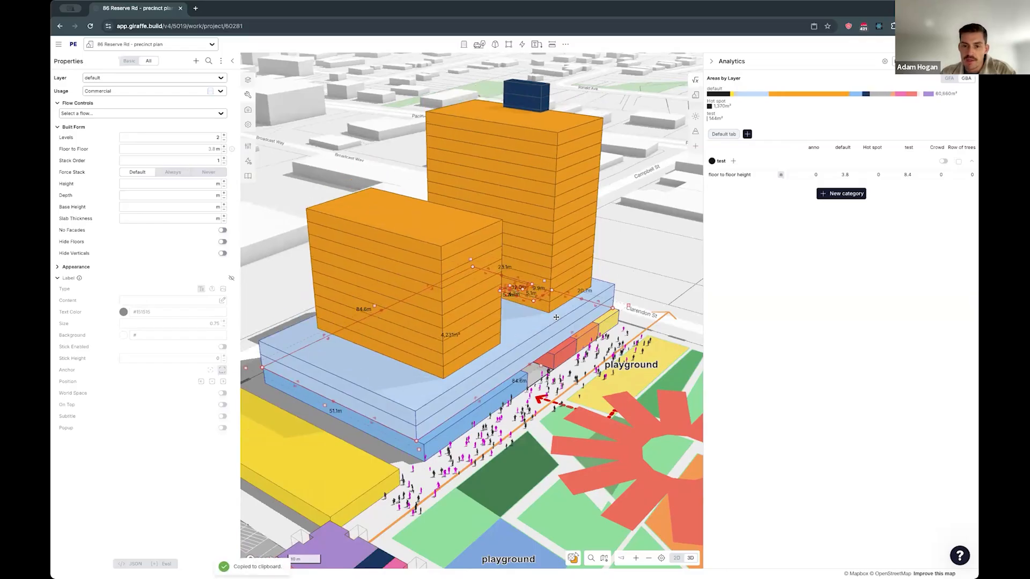
- Paste a copy of the commercial podium section onto the test layer, nudge it slightly, and set the copy to 1 level
key(ctrl+c)
key(ctrl+v)
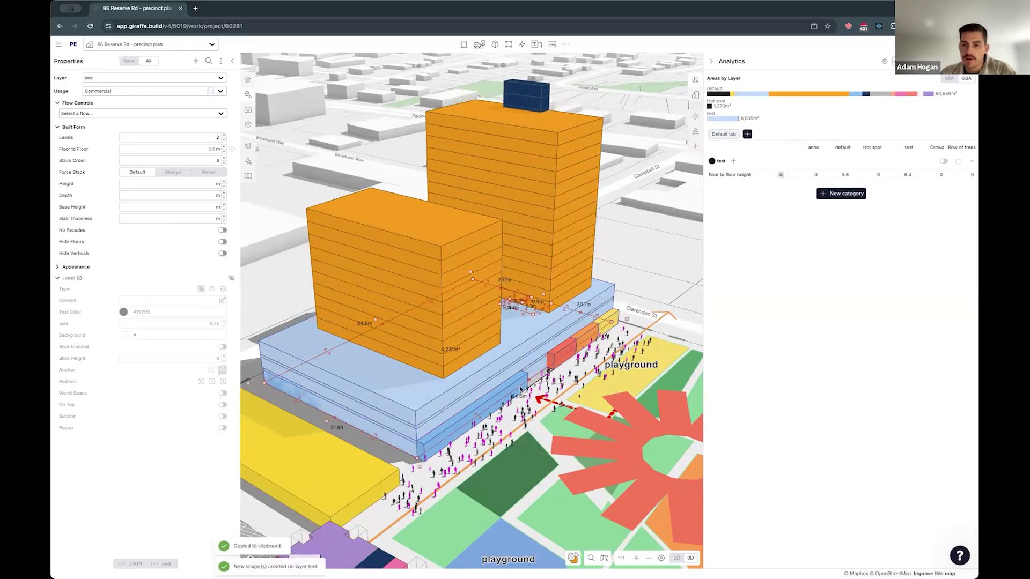
drag(477, 414, 476, 412)
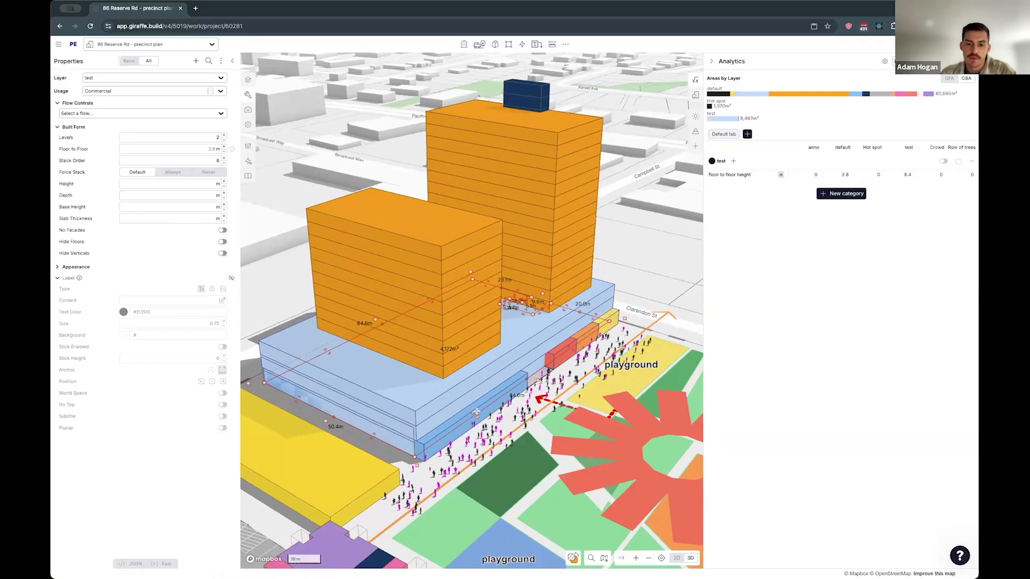
key(Down)
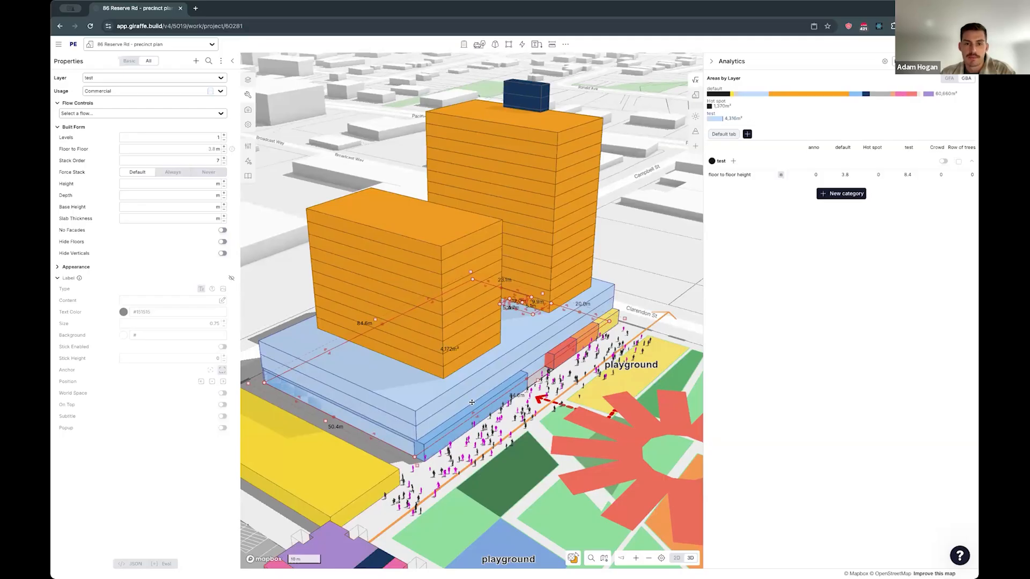
key(Escape)
- Try a leader line about 66 m long across the carpark, rotated 90 degrees with a 0.7 m base height, and delete it
scroll(413, 442, down, 1)
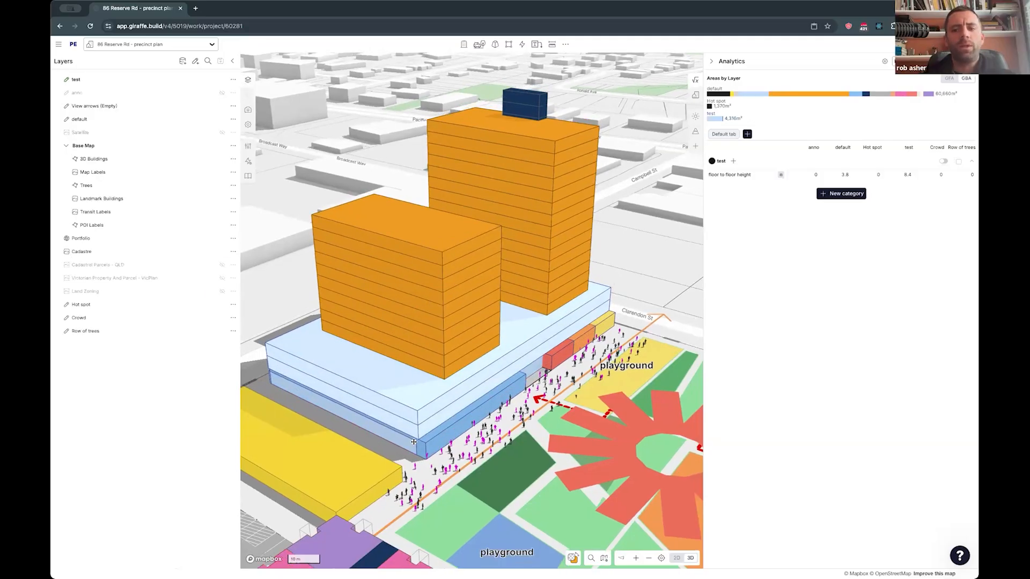
scroll(558, 424, down, 3)
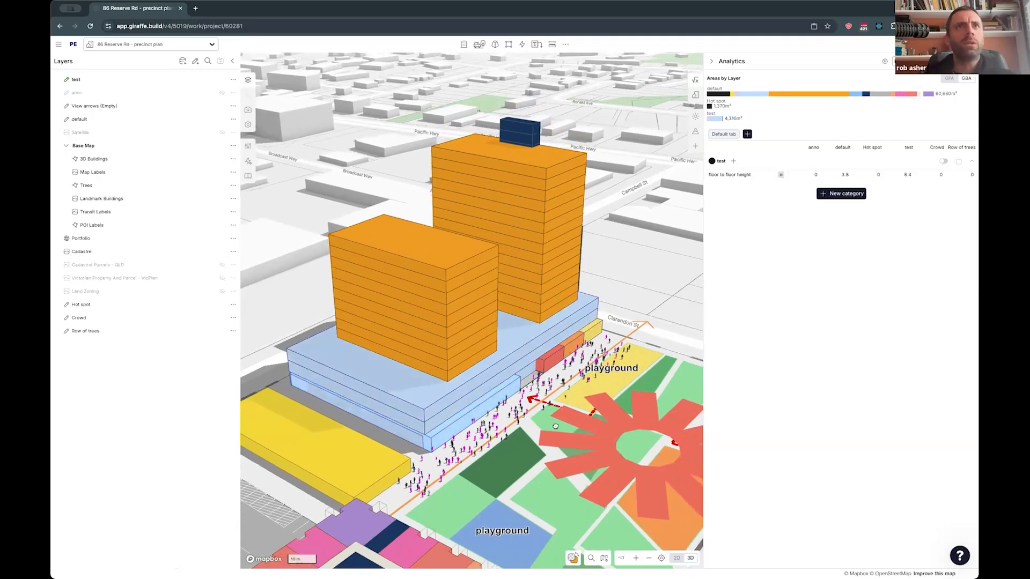
click(485, 413)
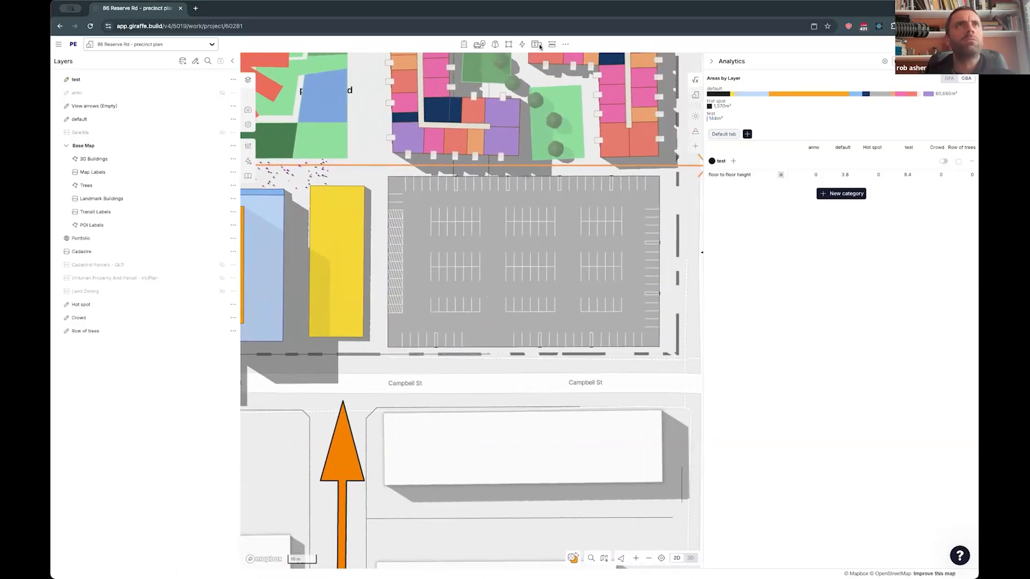
click(538, 46)
click(516, 134)
click(383, 283)
click(568, 286)
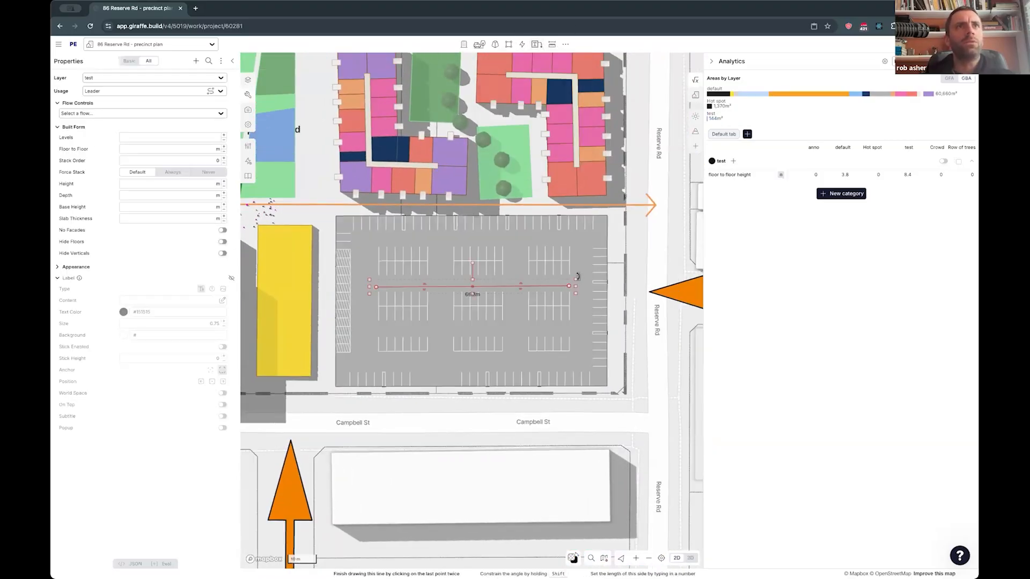
drag(584, 283, 480, 395)
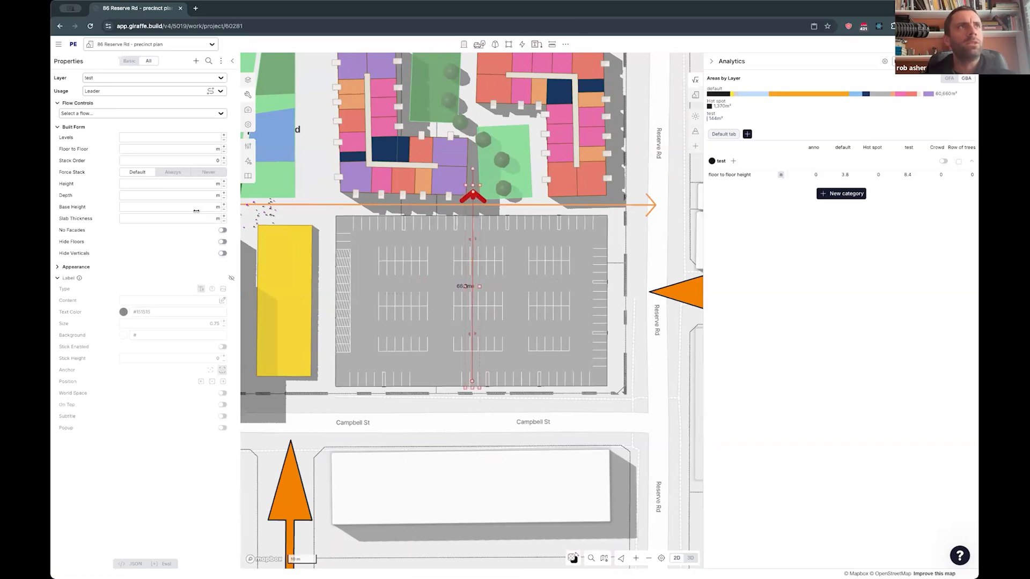
drag(195, 211, 219, 208)
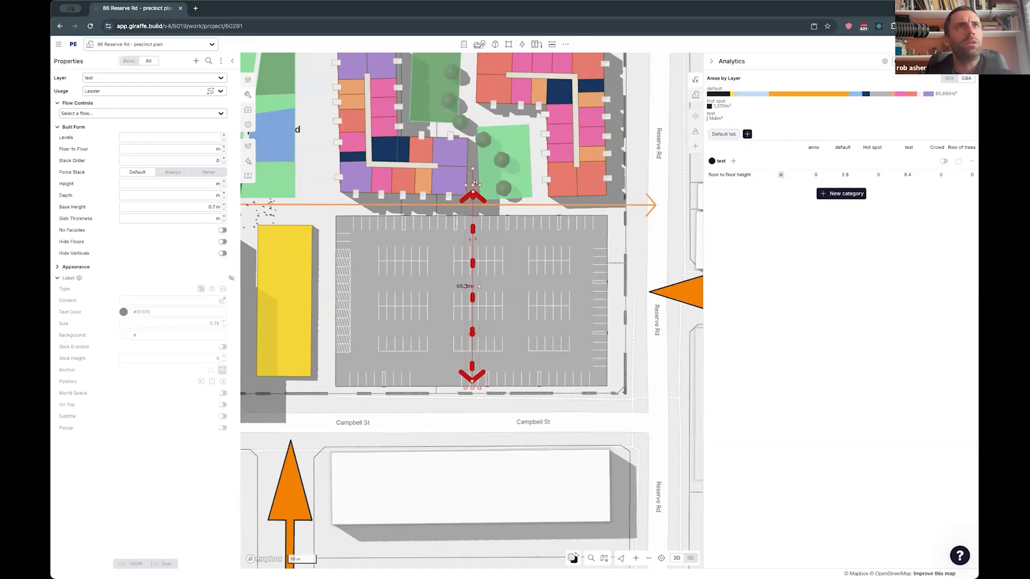
key(Delete)
- Open the edge controls of the carpark and make its Campbell St edge the reference edge for the parking bays
click(522, 304)
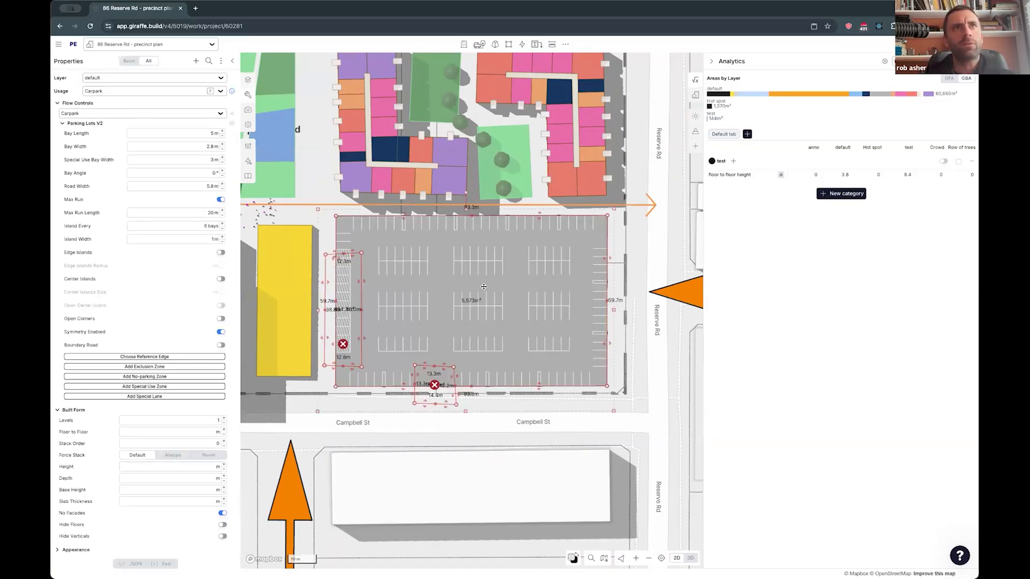
drag(513, 304, 517, 306)
double_click(517, 307)
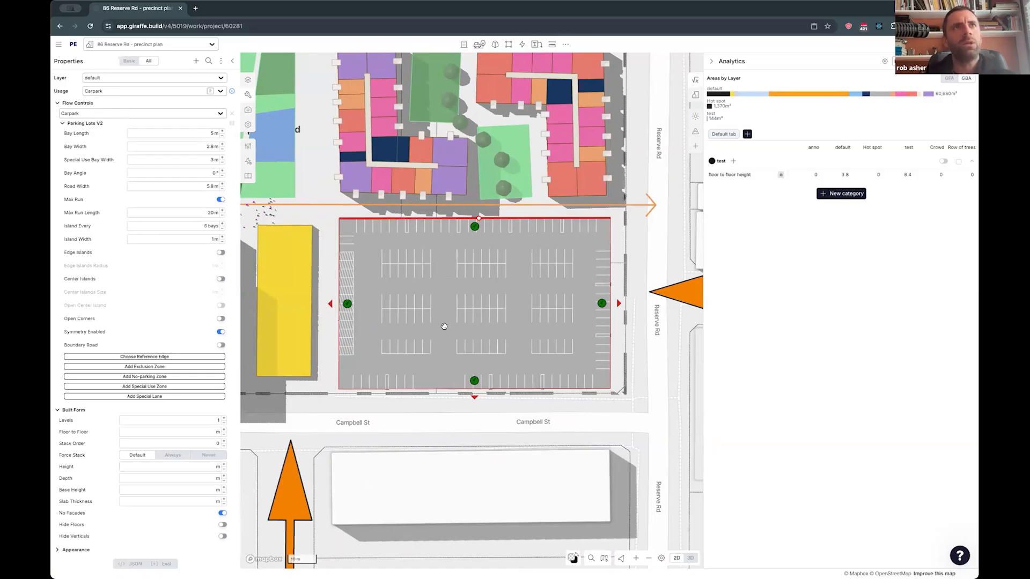
scroll(475, 400, up, 3)
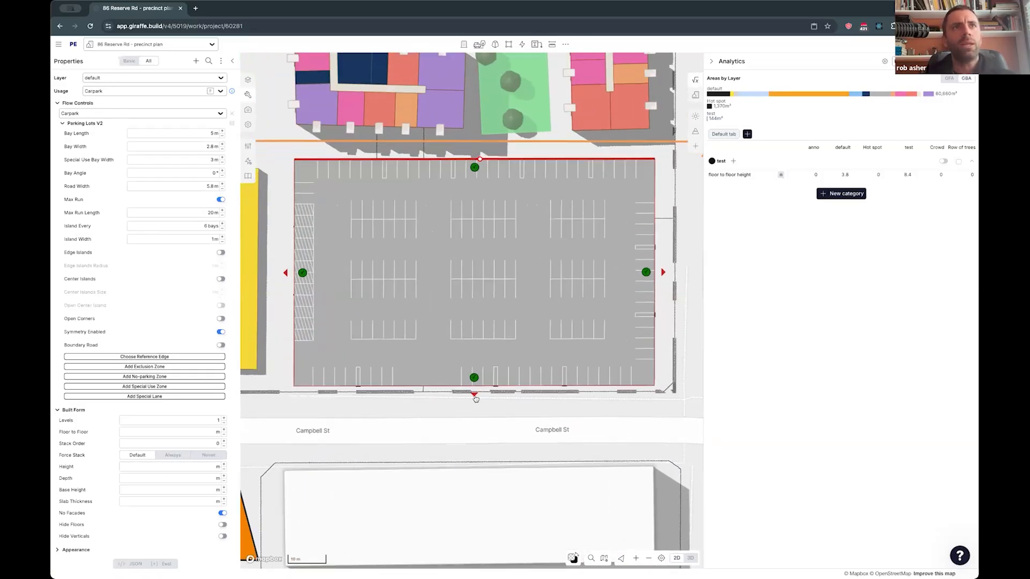
scroll(477, 403, down, 3)
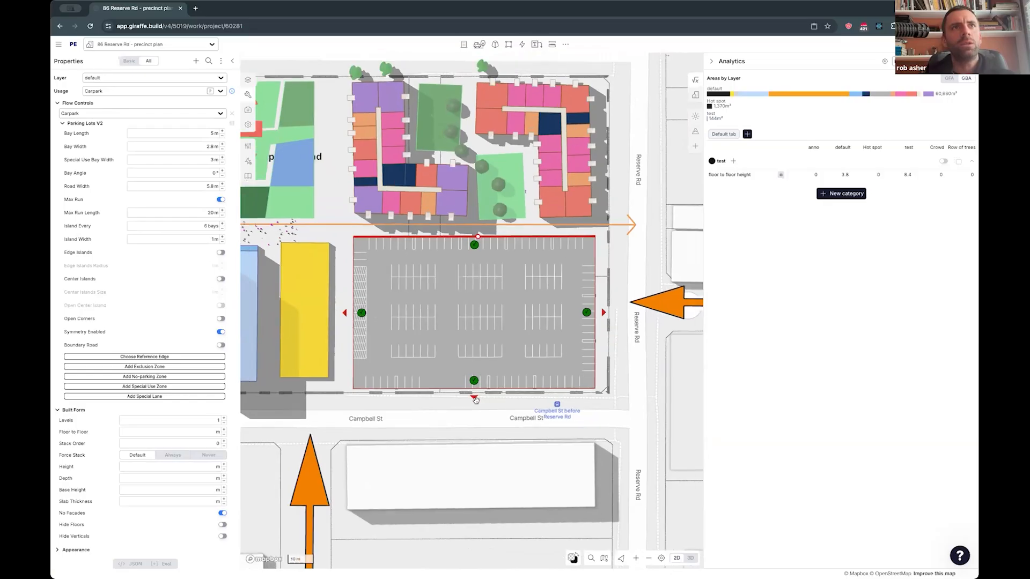
scroll(459, 391, down, 3)
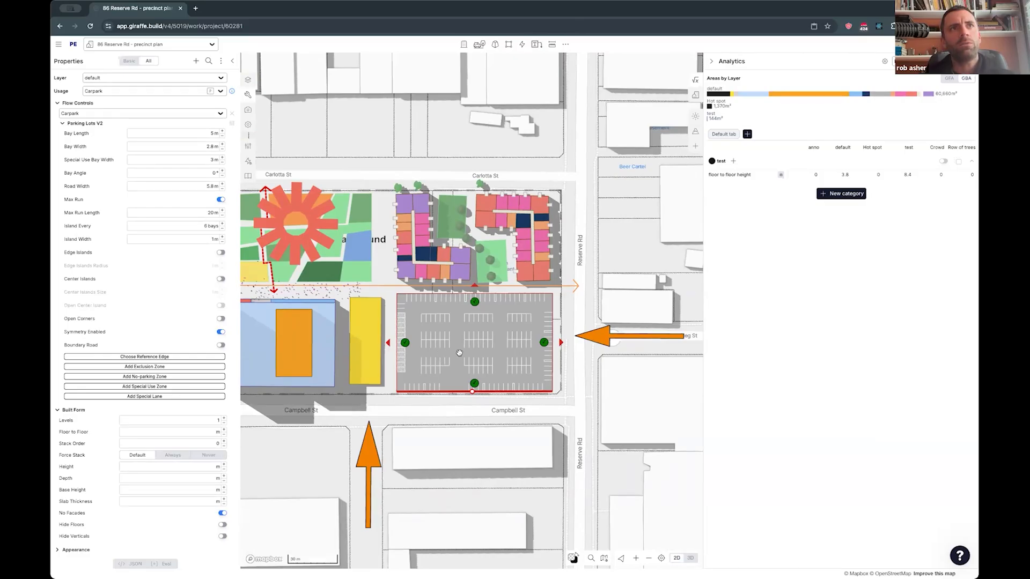
- Turn off the carpark's Max Run option, trying the Reserve Rd edge as reference before returning to the Campbell St edge
click(561, 343)
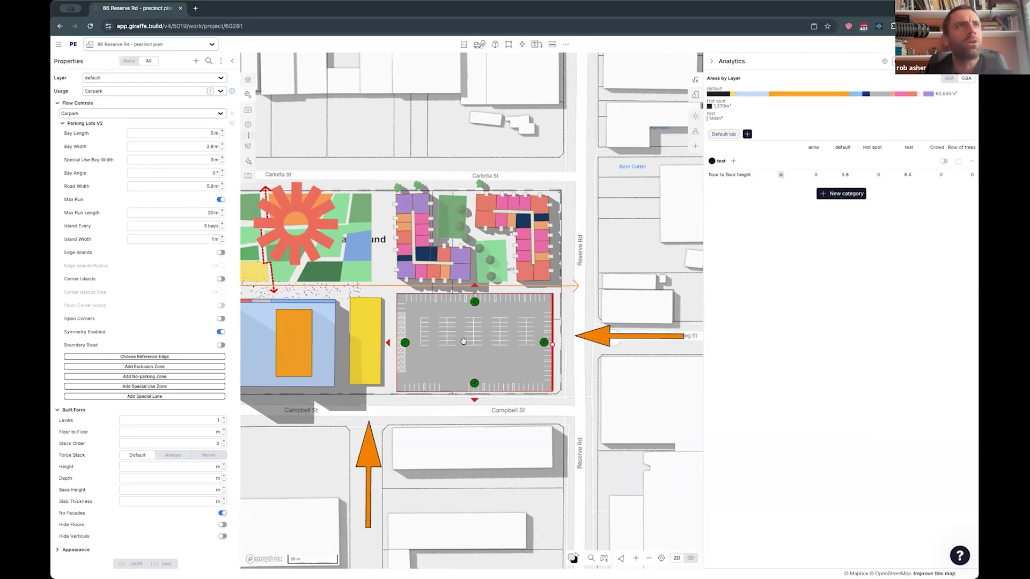
click(220, 200)
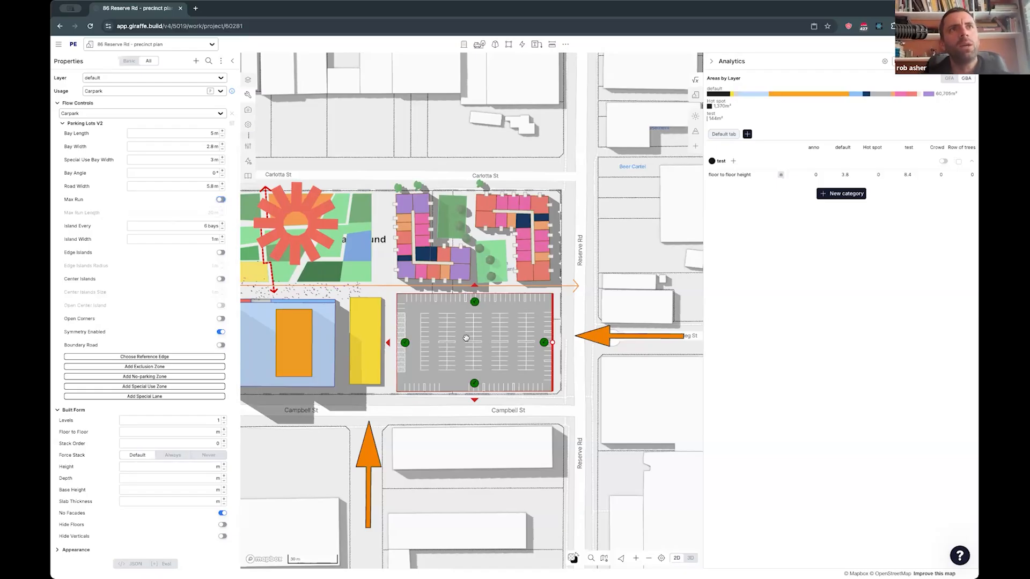
click(474, 401)
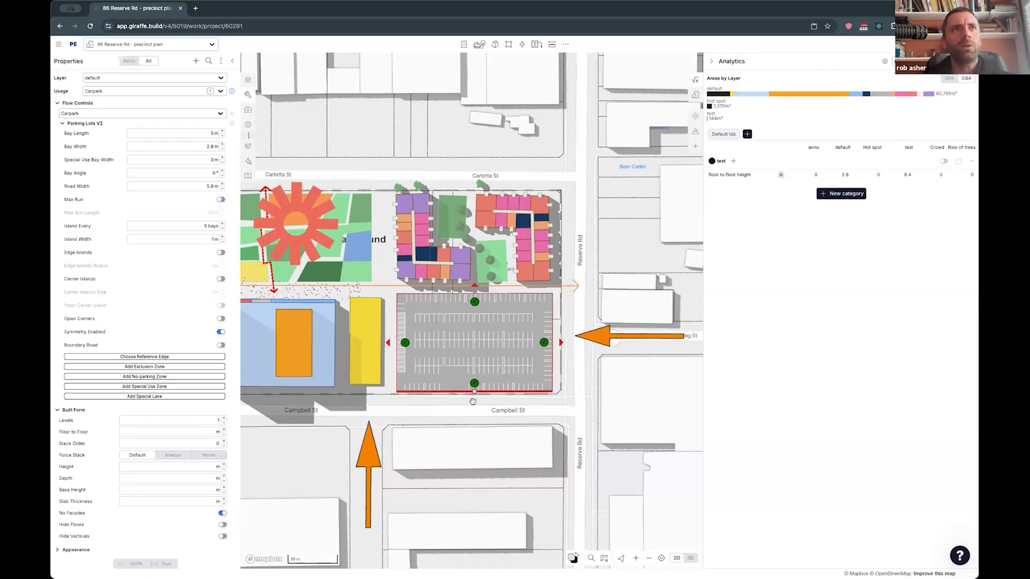
- Pull the carpark's northeast corner inward to form a slanted edge and align the parking bays to that edge
double_click(506, 308)
drag(552, 294, 555, 322)
click(518, 302)
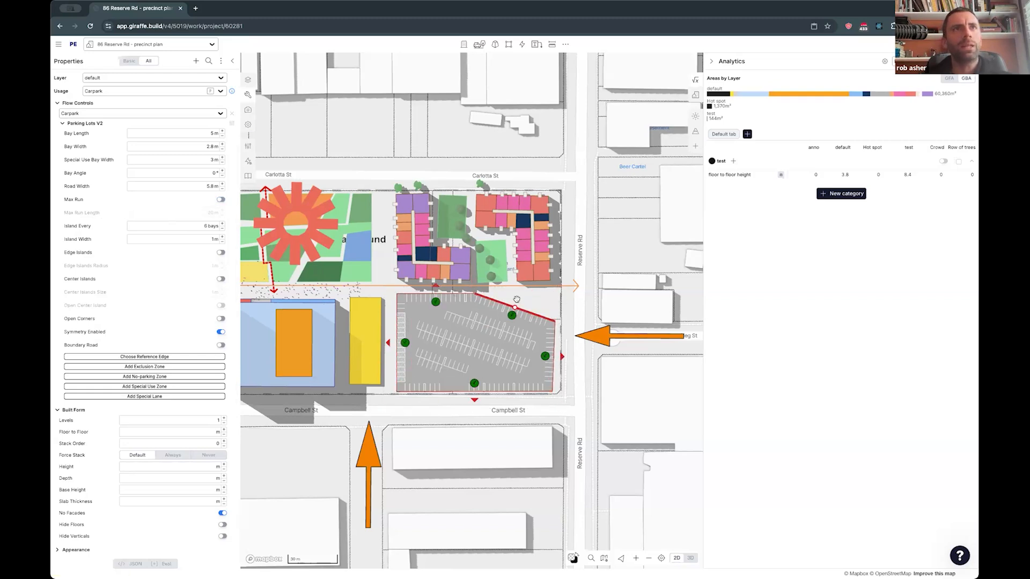
- Switch the bay reference edge to the carpark's north edge, its west edge, and finally the Campbell St edge
click(436, 286)
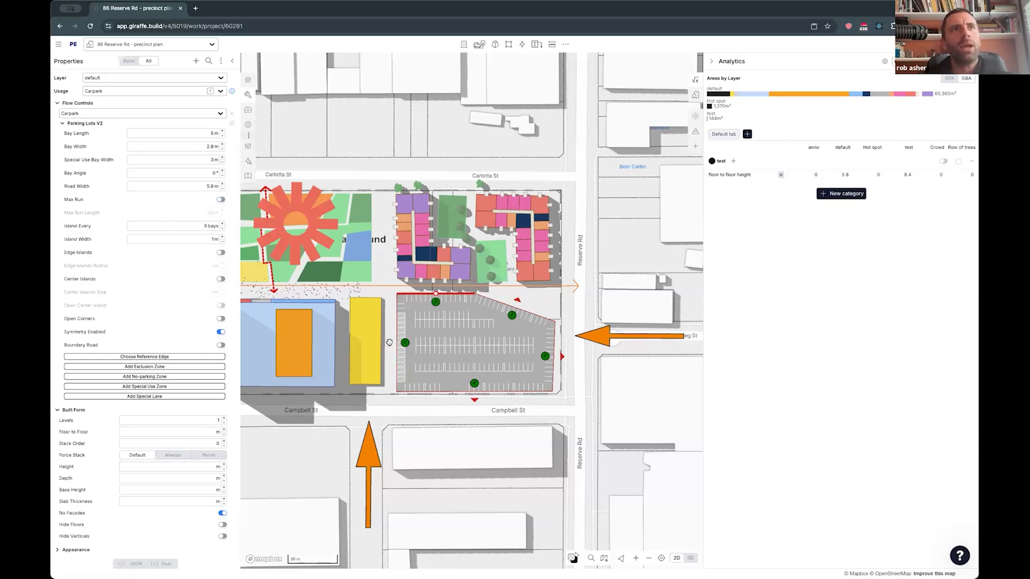
click(389, 343)
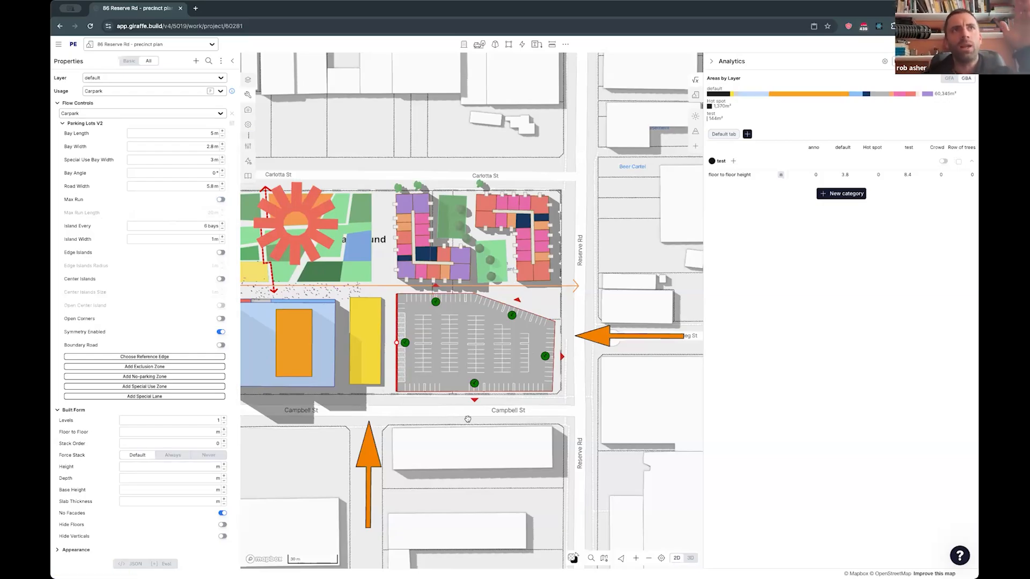
click(475, 400)
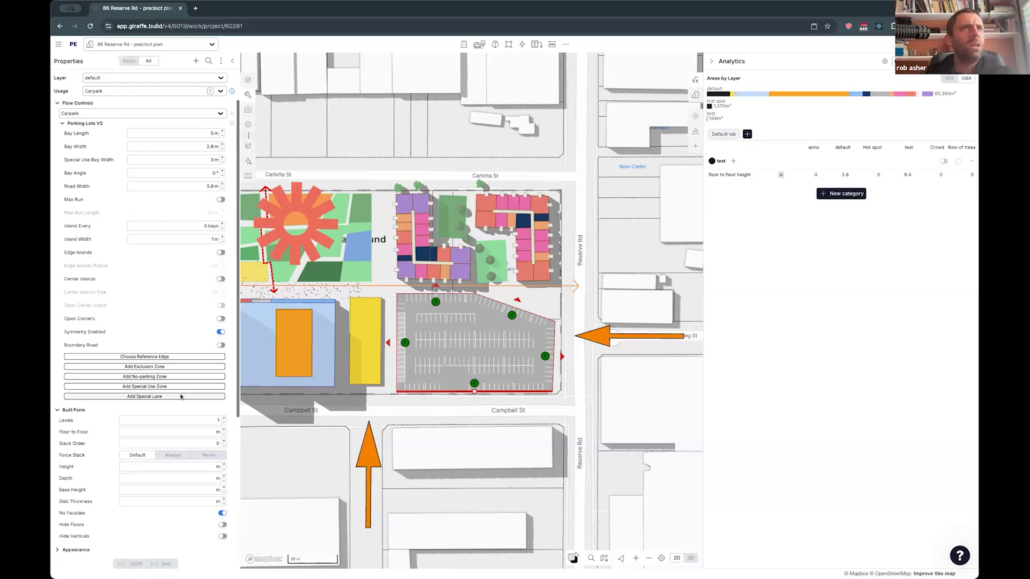
- Add a special lane about 27 m long running diagonally through the carpark near its slanted edge
scroll(509, 341, up, 3)
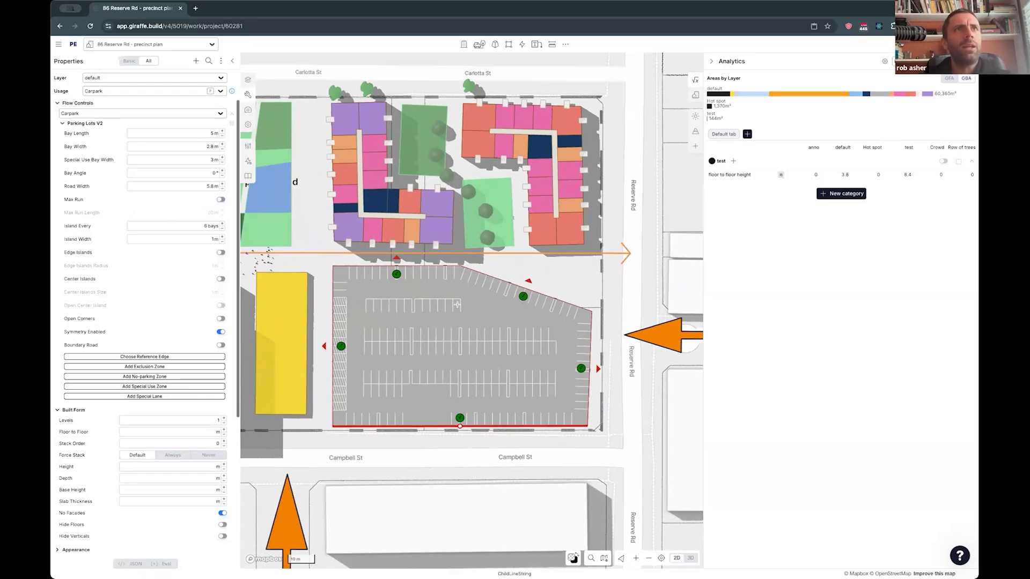
click(499, 321)
click(449, 308)
double_click(516, 336)
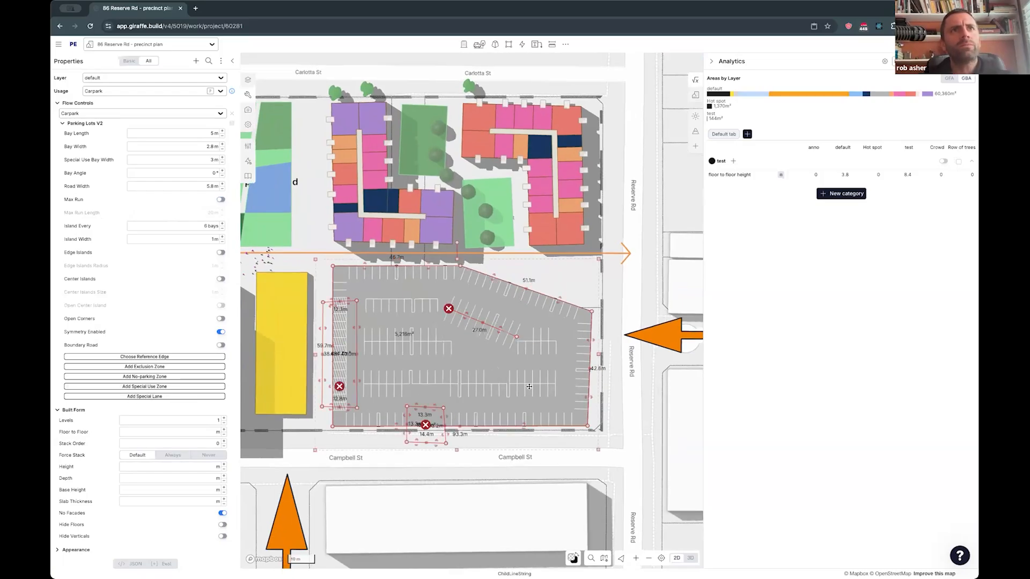
- Extend and bend the special lane into a segment about 34 m along the slanted edge and one about 24 m beside the Reserve Rd edge
drag(518, 338, 547, 375)
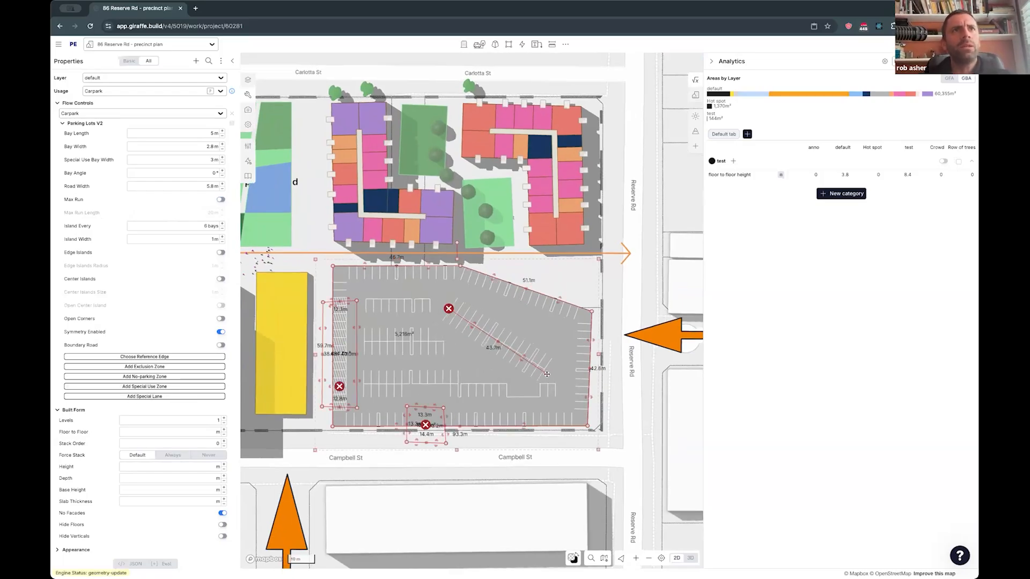
drag(498, 341, 539, 337)
drag(546, 377, 539, 402)
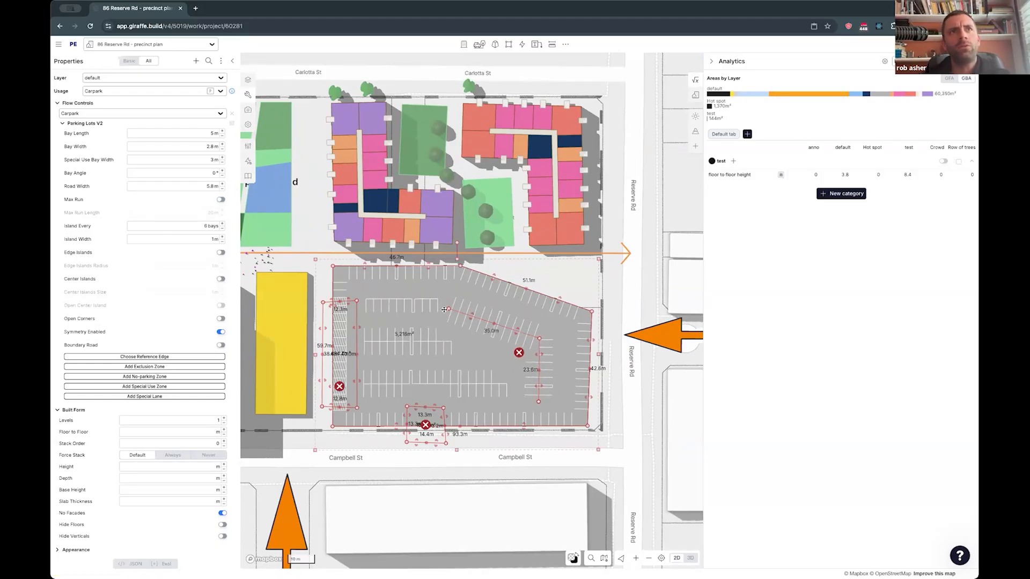
mouse_move(455, 310)
mouse_down()
mouse_move(473, 314)
mouse_move(458, 308)
mouse_up()
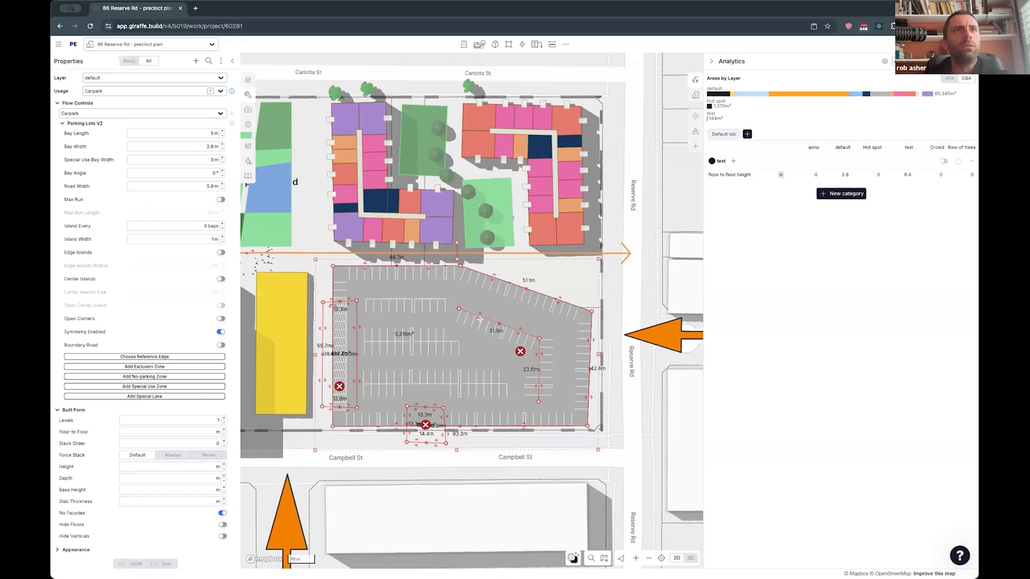
scroll(471, 328, down, 3)
drag(459, 313, 452, 319)
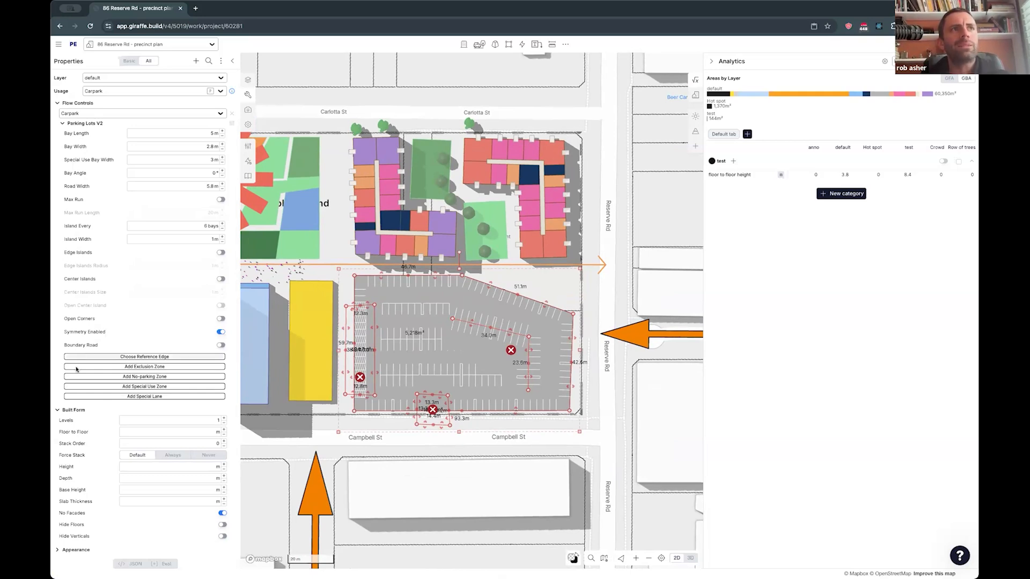
- Shift the small zone on the carpark's Campbell St edge westward and show the carpark's edge controls again
drag(430, 402, 408, 409)
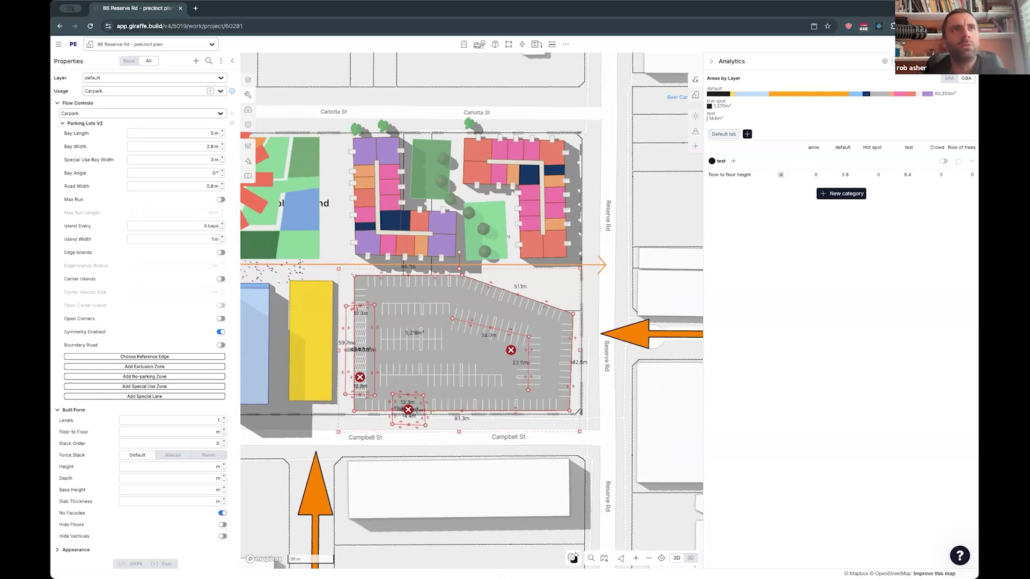
click(512, 285)
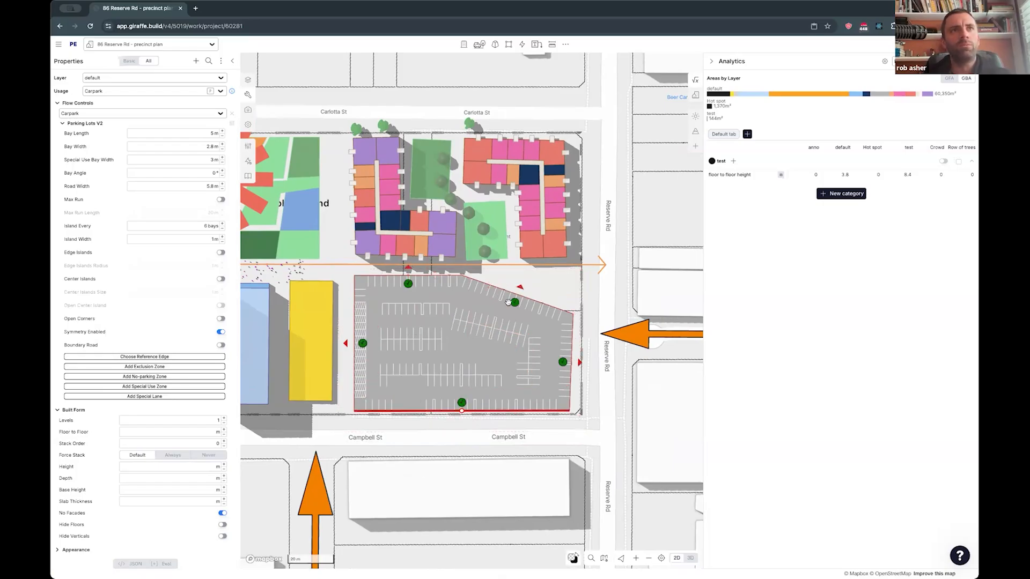
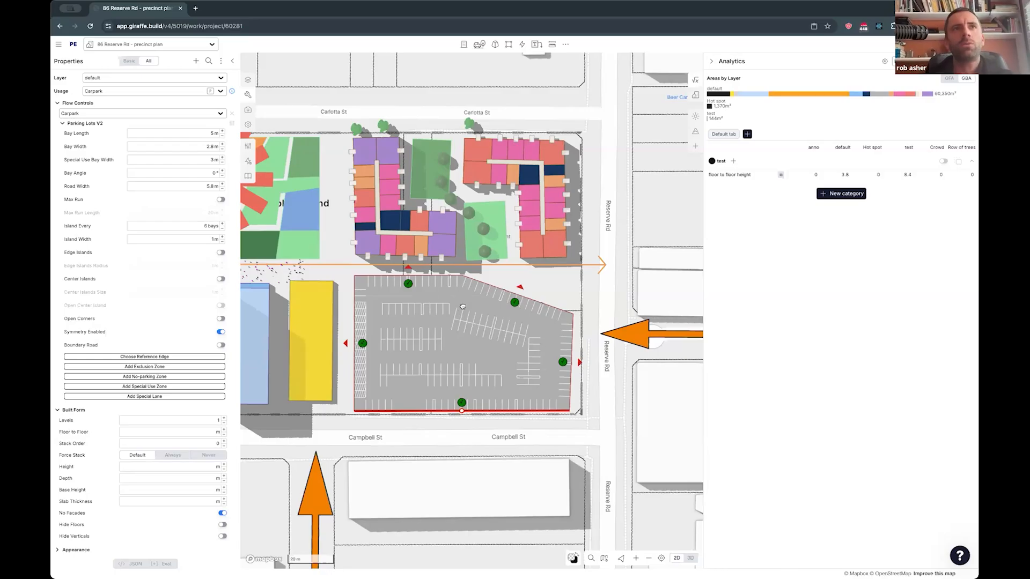
- Delete the special lane from the carpark and push the carpark's north edge outward
double_click(483, 315)
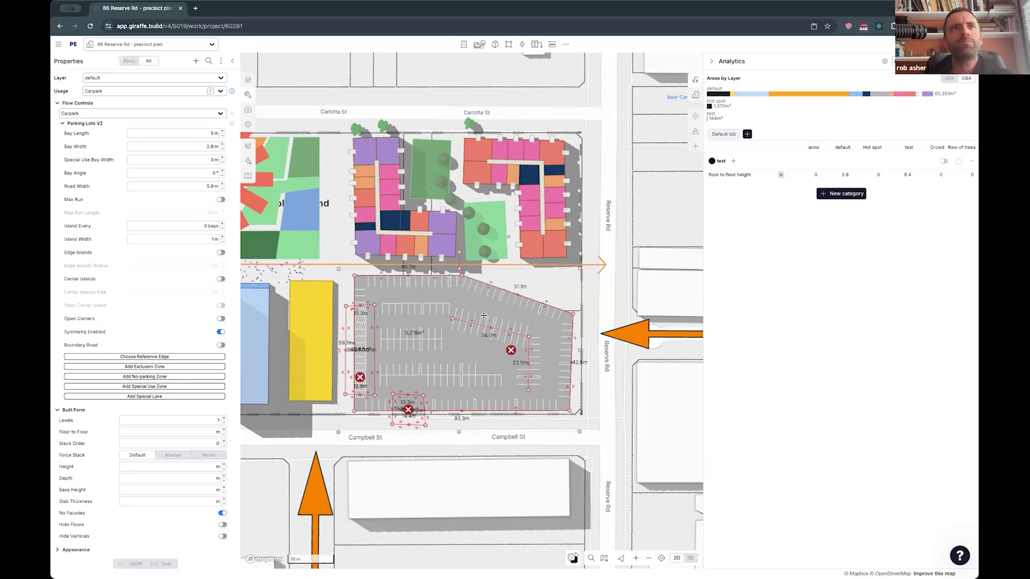
click(510, 350)
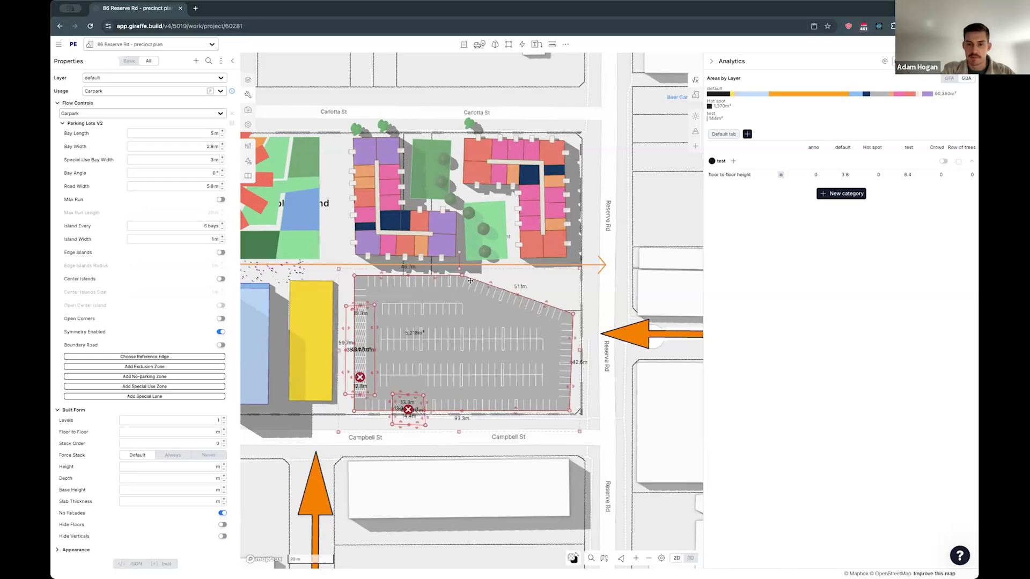
drag(435, 275, 490, 274)
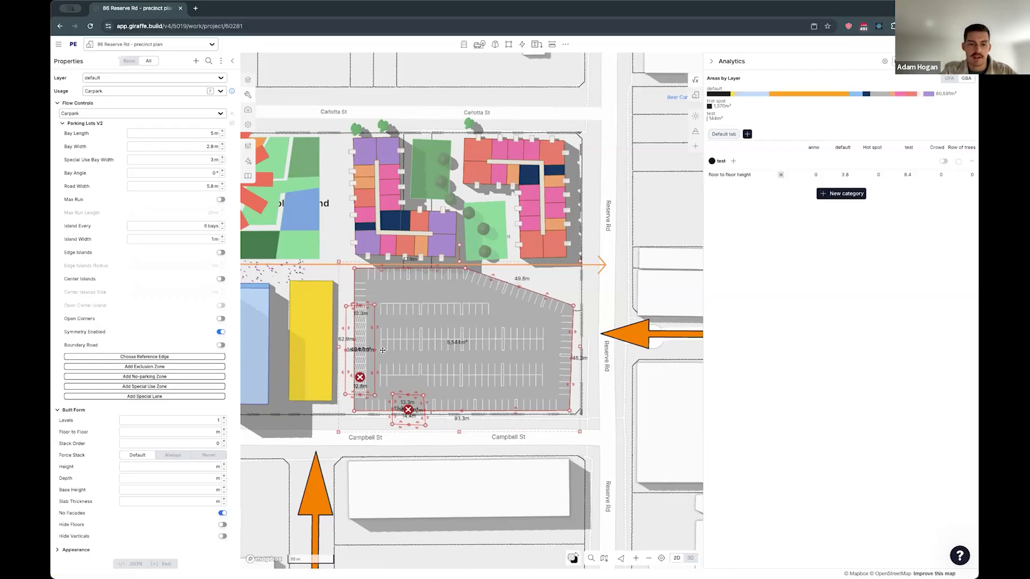
- Shift the zone on the carpark's west edge slightly north and show the carpark's edge controls again
drag(366, 345, 367, 337)
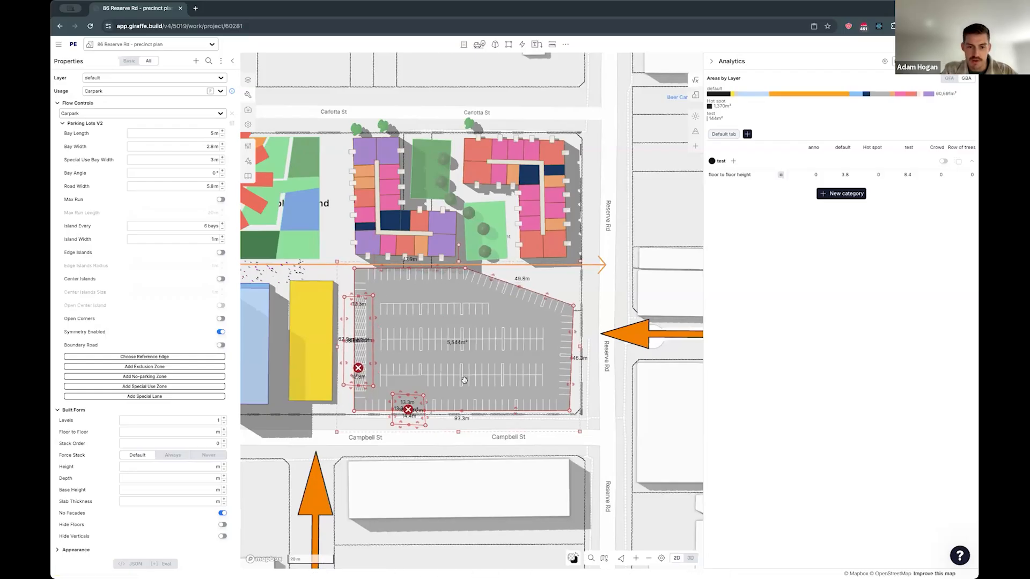
click(462, 411)
drag(462, 407, 462, 410)
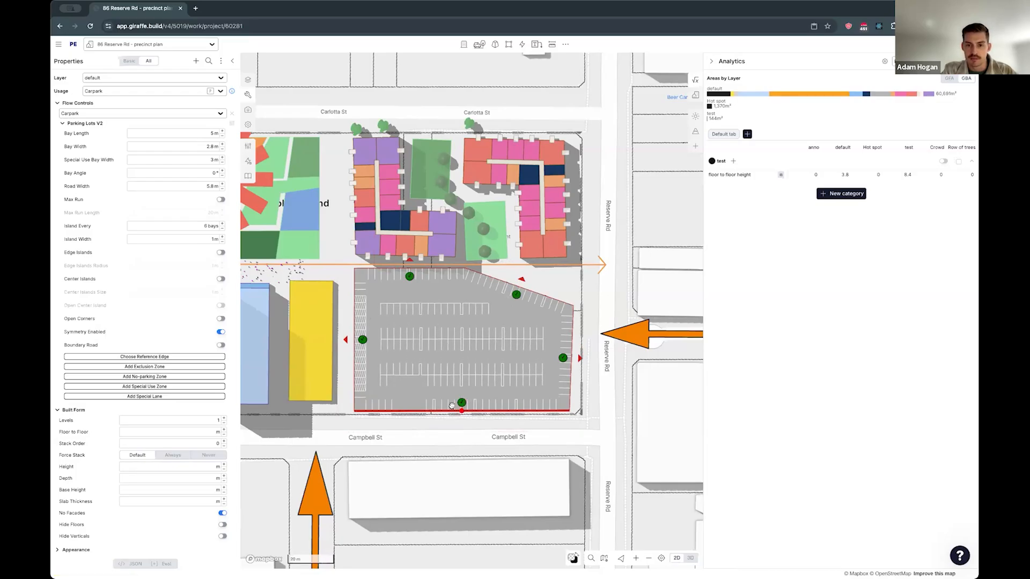
- Open the Urban Metrics and show the breakdown of provided and required parking spaces
click(696, 95)
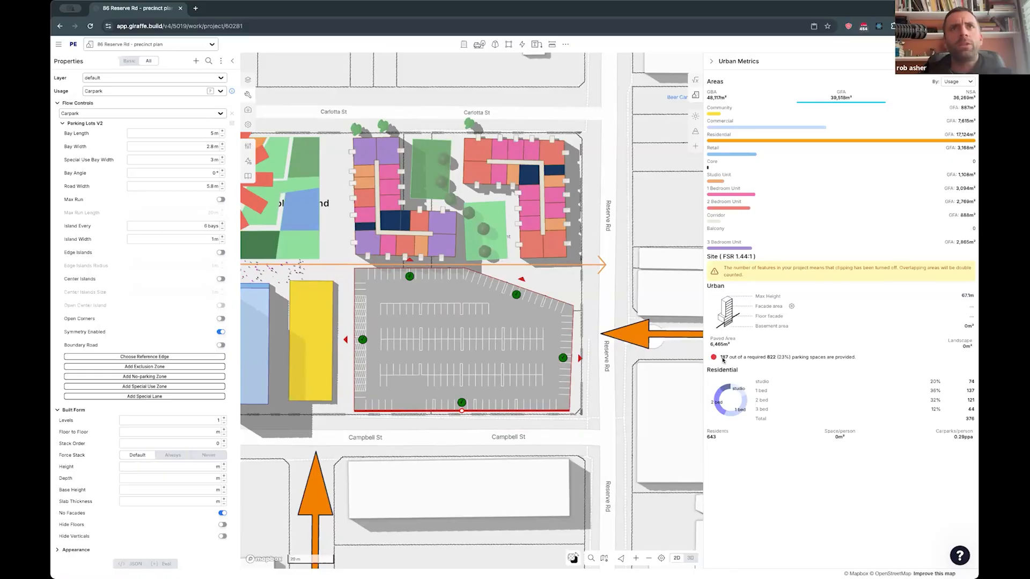
mouse_move(726, 360)
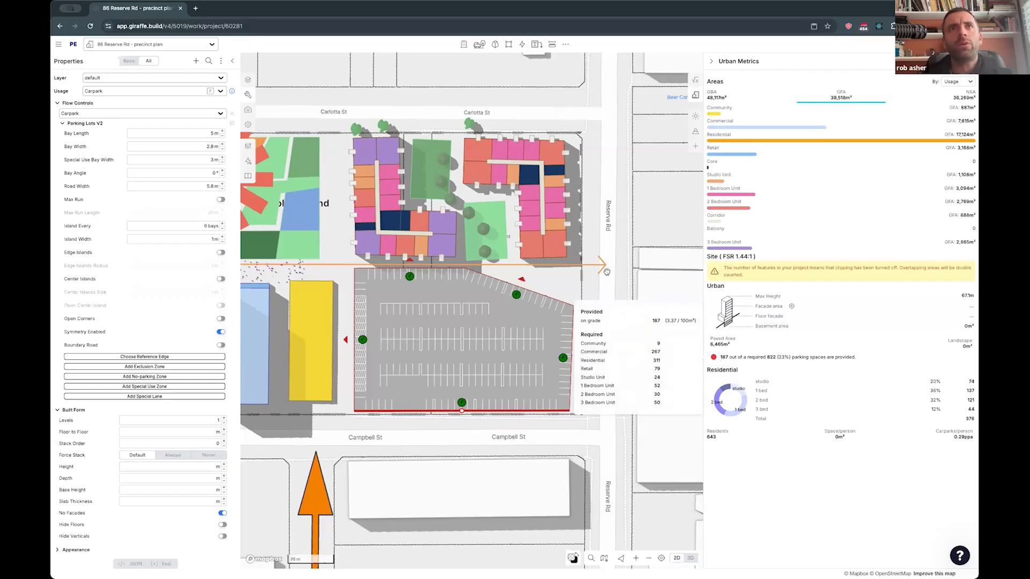
- Inspect the carpark's GeoJSON with childFeatures collapsed, search it for "coun", and compare it with the Urban Metrics parking breakdown
click(129, 564)
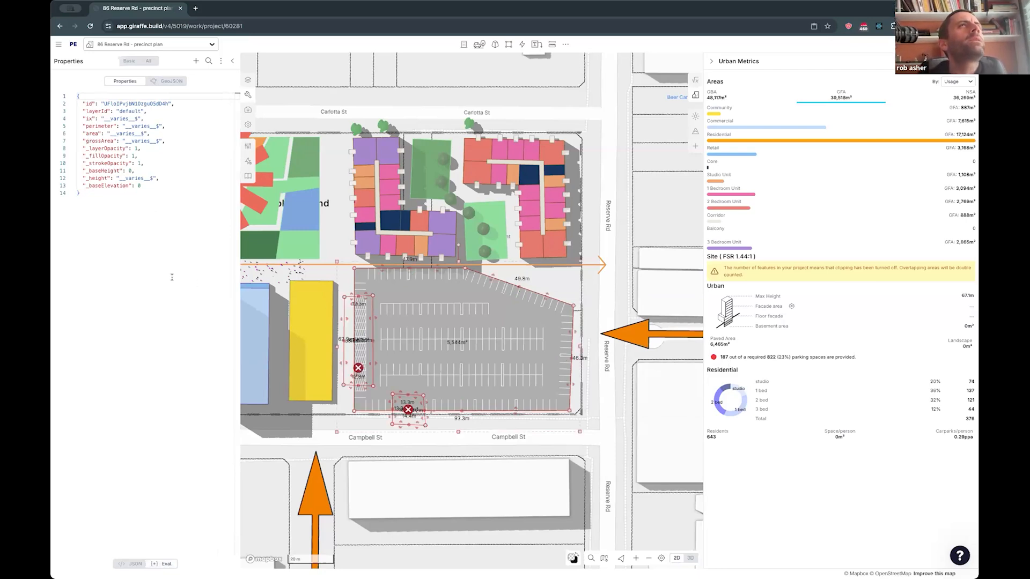
click(163, 82)
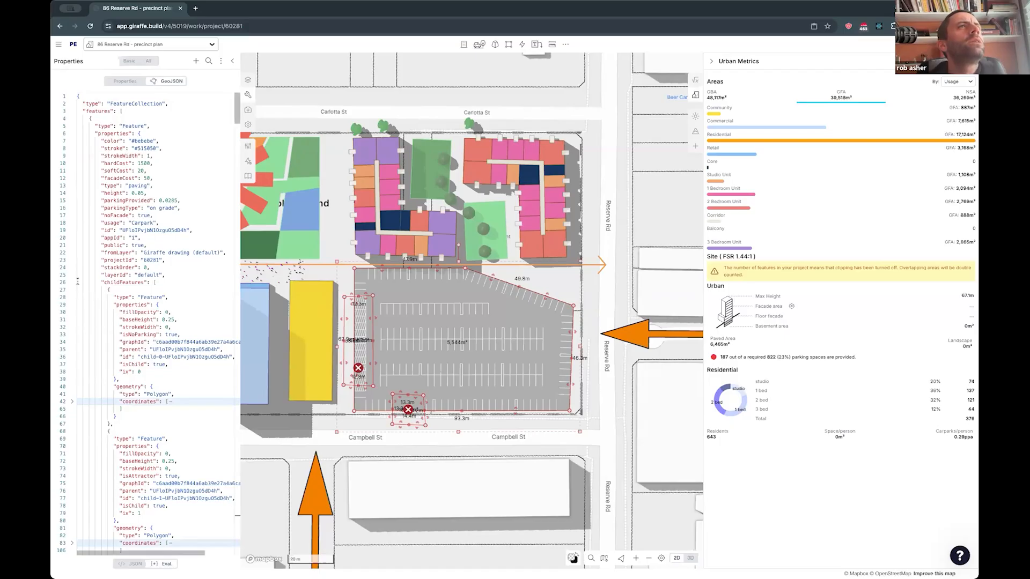
click(72, 282)
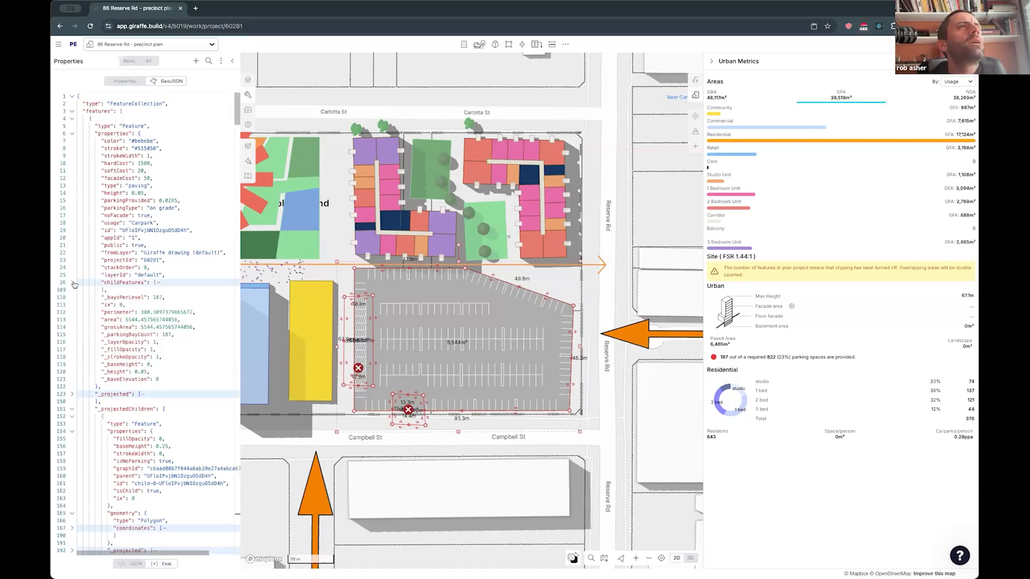
click(123, 222)
key(ctrl+f)
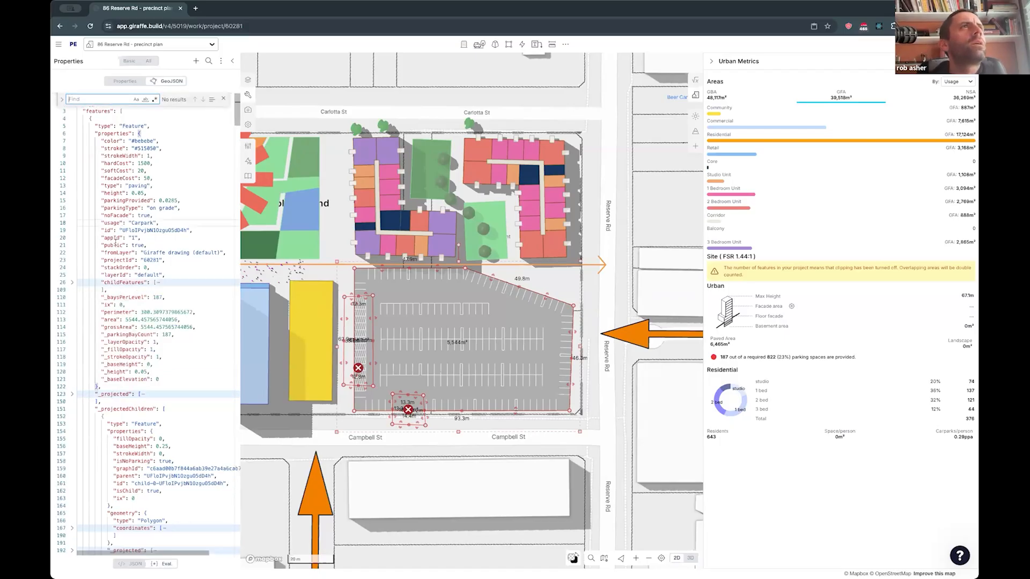
text(coun)
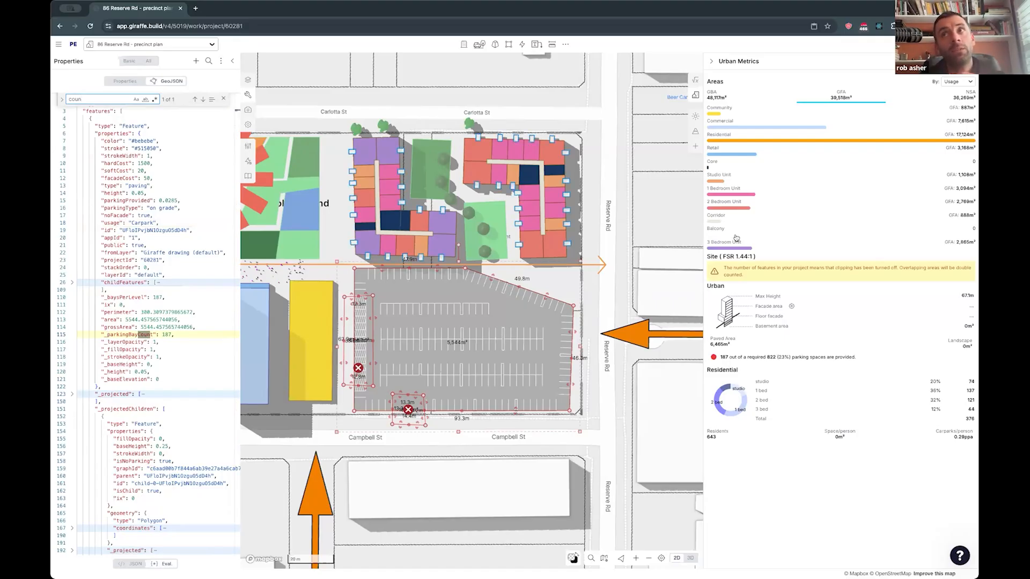
mouse_move(722, 362)
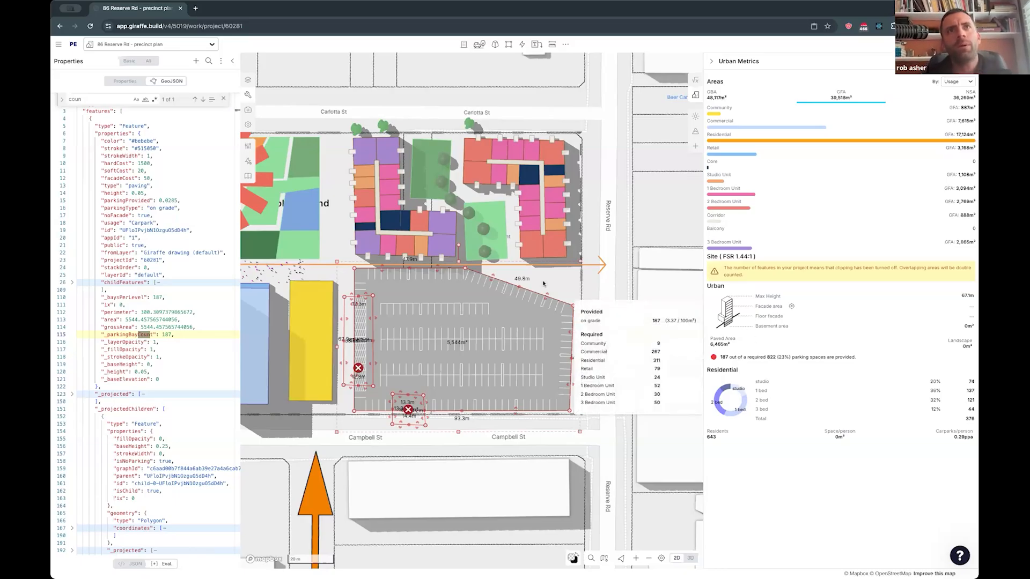
- Reshape the carpark's slanted edge to about 37 m long and deselect the carpark
drag(546, 296, 563, 292)
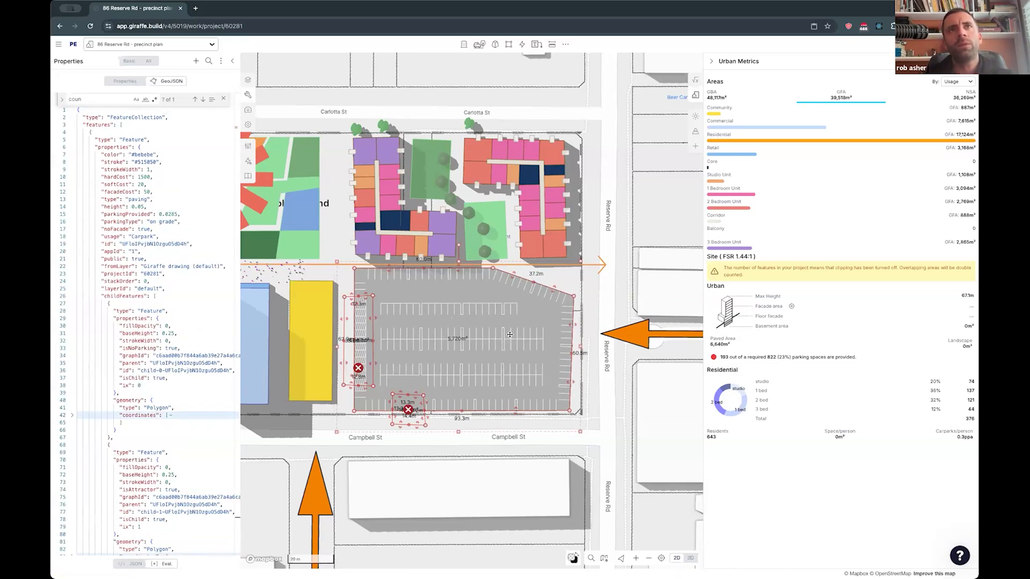
click(661, 191)
- Draw a second carpark of about 60 by 60 m over the block east of Reserve Rd
drag(660, 197, 560, 207)
click(478, 47)
click(472, 170)
click(483, 157)
click(527, 266)
click(615, 247)
drag(615, 247, 620, 226)
drag(517, 202, 517, 138)
drag(530, 222, 518, 183)
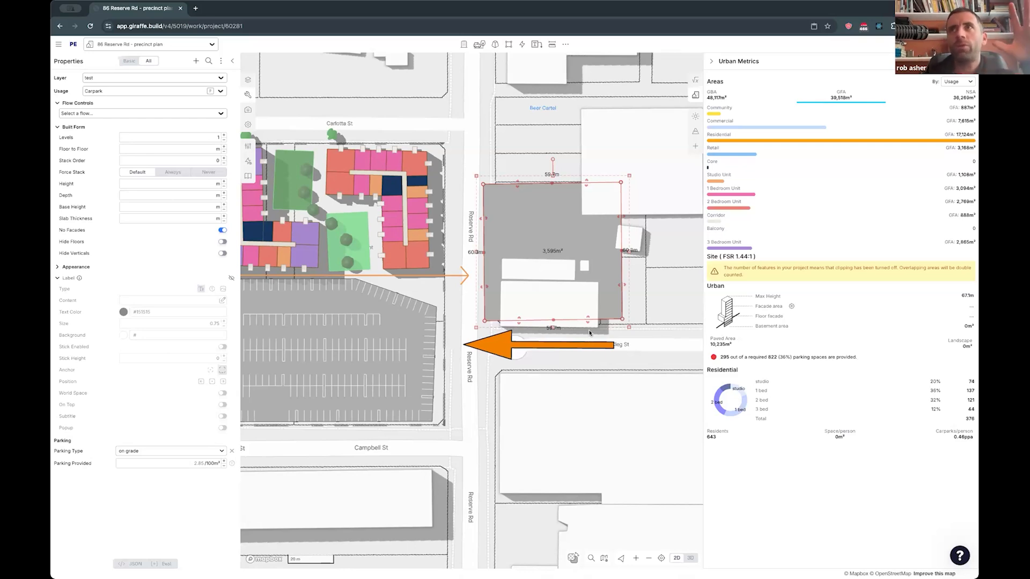
- Enlarge the residential tower on the blue podium to about 22 by 41 m and extend the western apartment building's north end slightly
drag(503, 377, 530, 378)
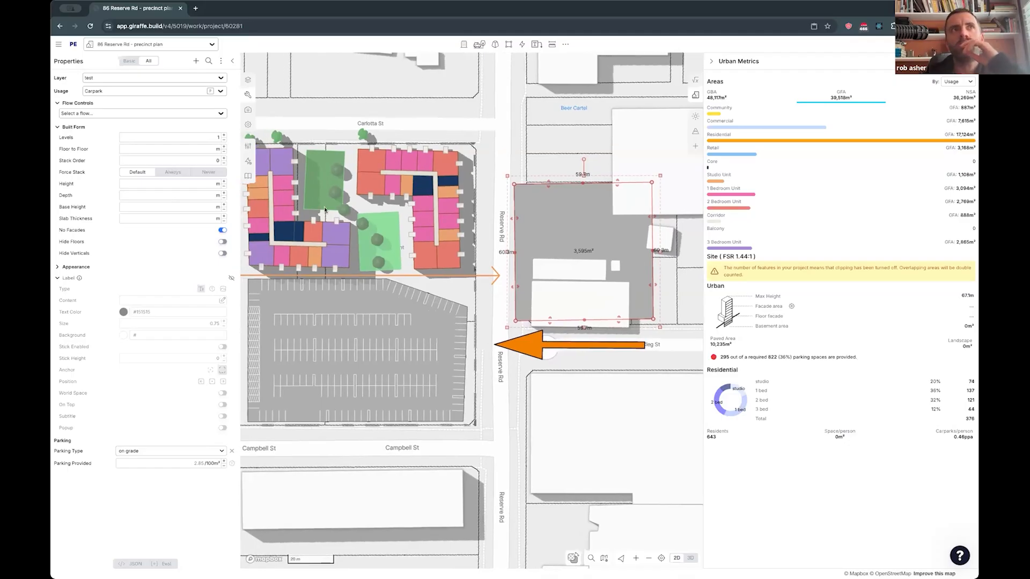
scroll(531, 378, down, 3)
drag(286, 349, 350, 351)
click(295, 345)
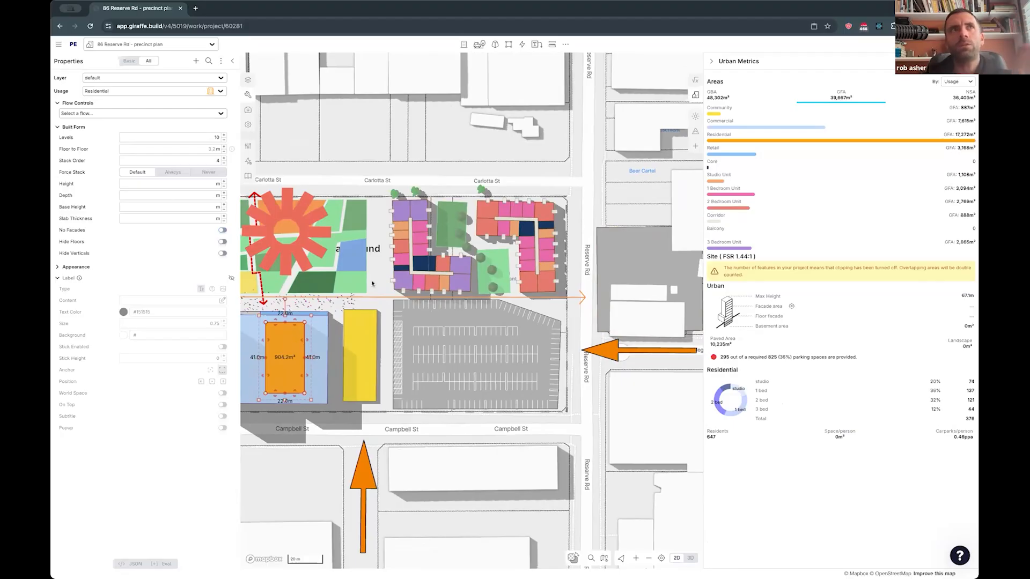
click(411, 264)
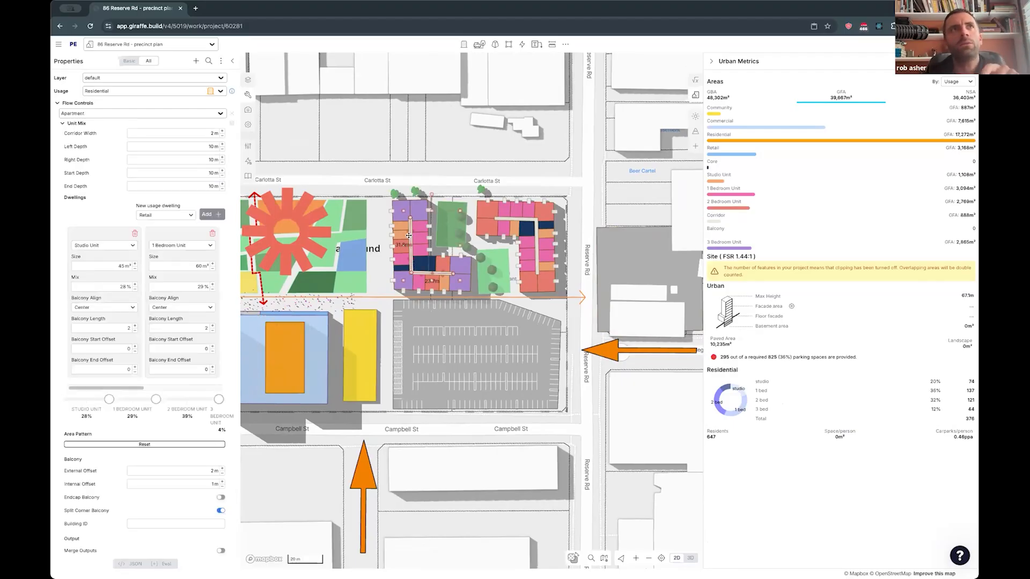
drag(409, 219, 409, 214)
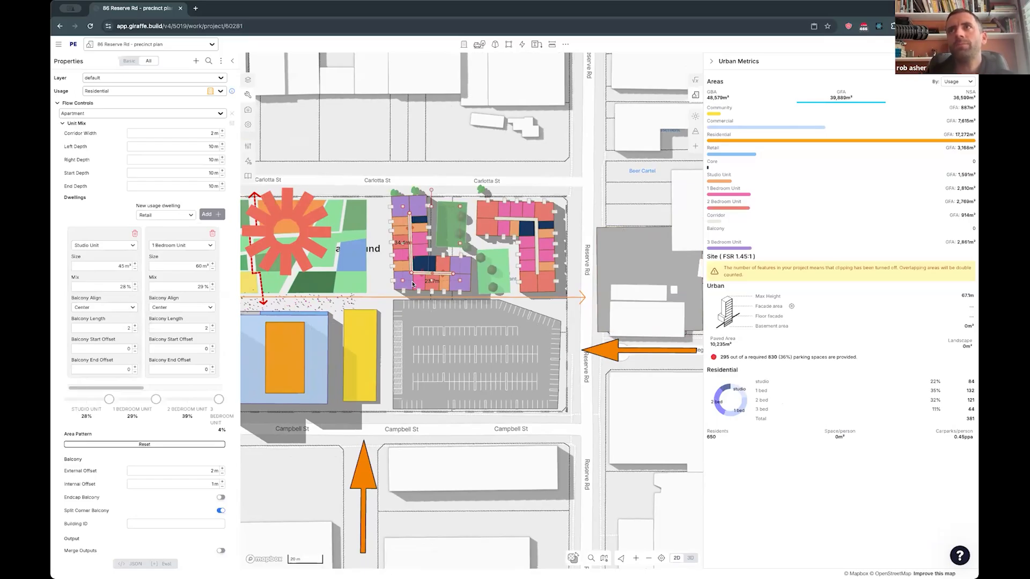
- Push the carpark's north edge outward and move its corner so the slanted edge is about 46 m and the Reserve Rd edge about 41 m
click(549, 394)
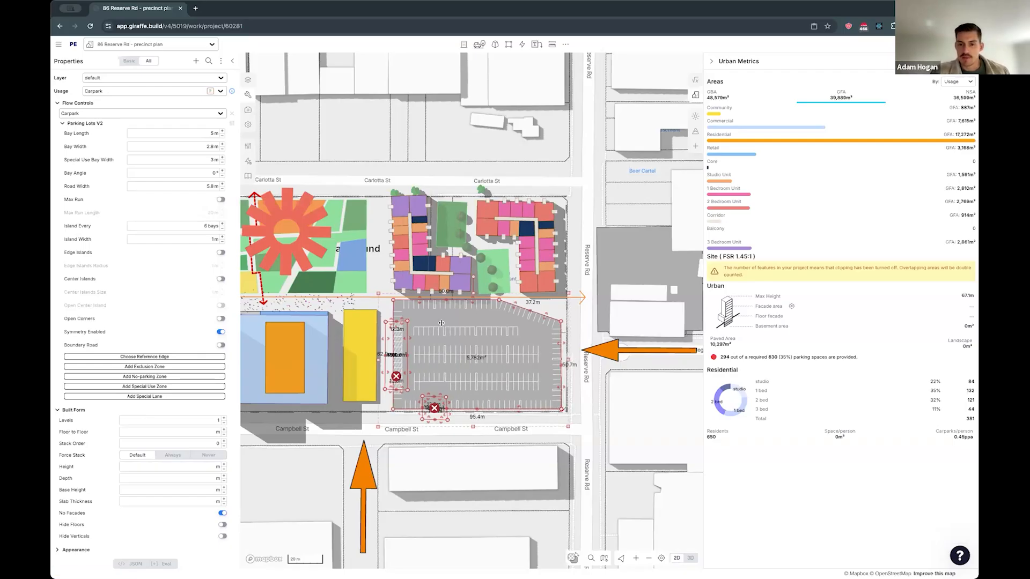
drag(419, 301, 419, 298)
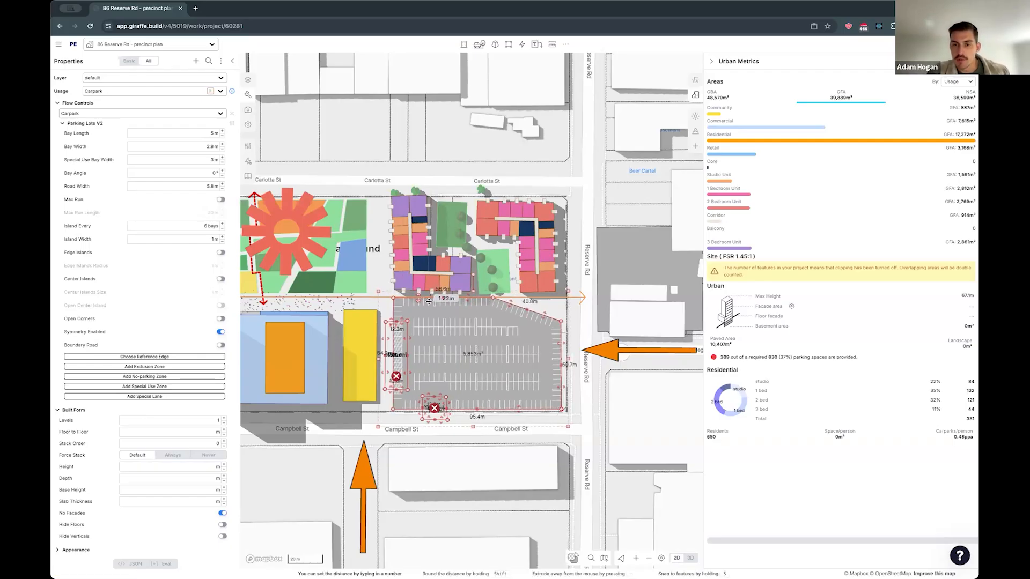
drag(561, 336, 561, 338)
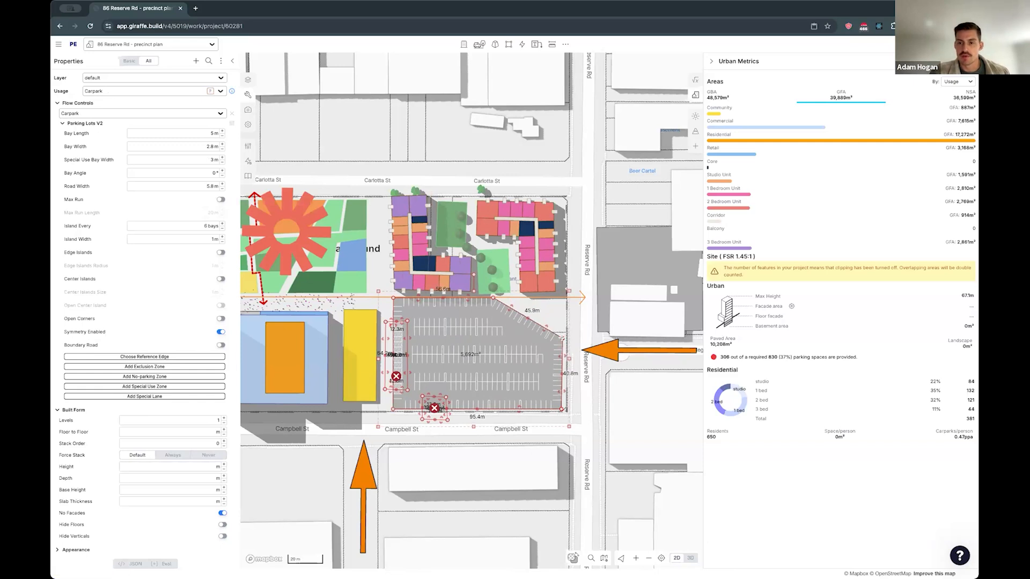
- Reshape the eastern apartment building into one straight north-south block reaching across Carlotta St
drag(608, 296, 606, 383)
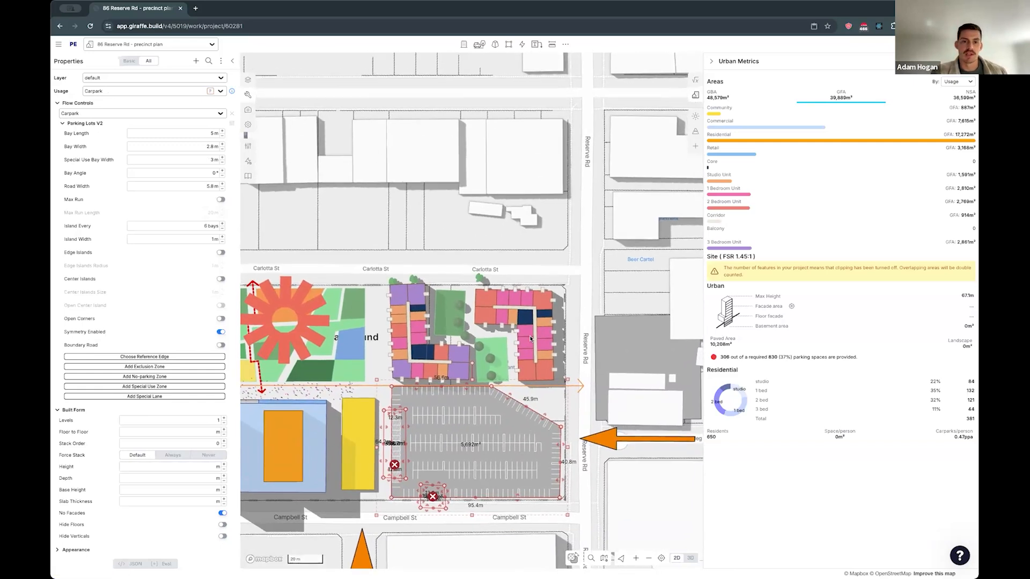
click(543, 307)
drag(534, 310, 543, 267)
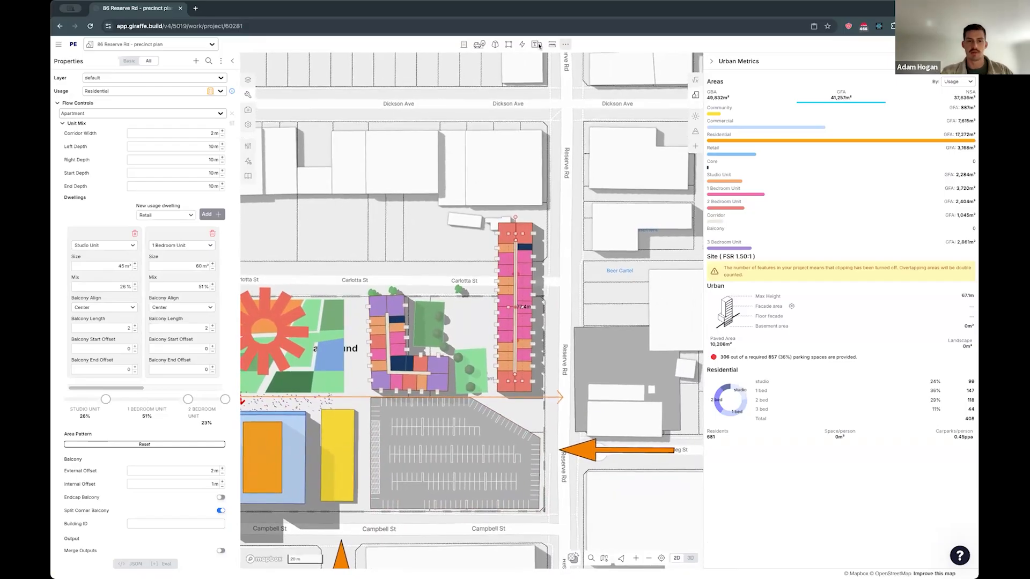
- Open the Content Library and search it for "apartment"
click(521, 44)
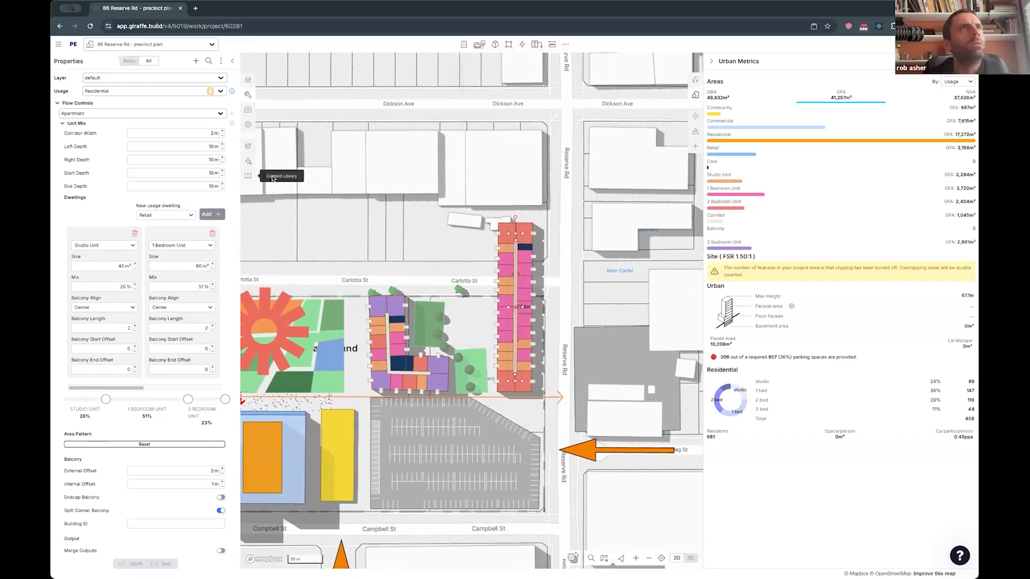
click(247, 176)
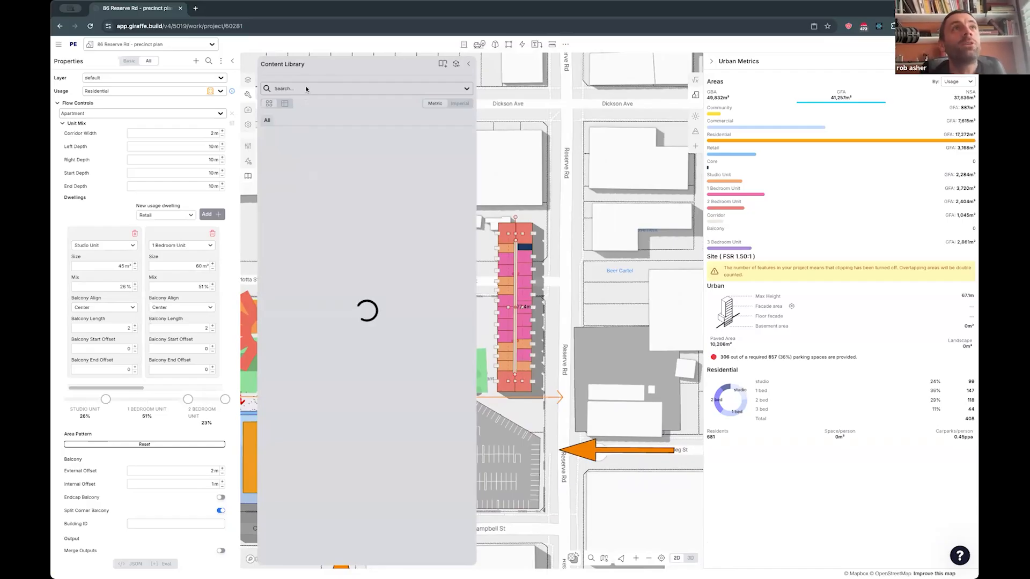
click(307, 89)
text(apart)
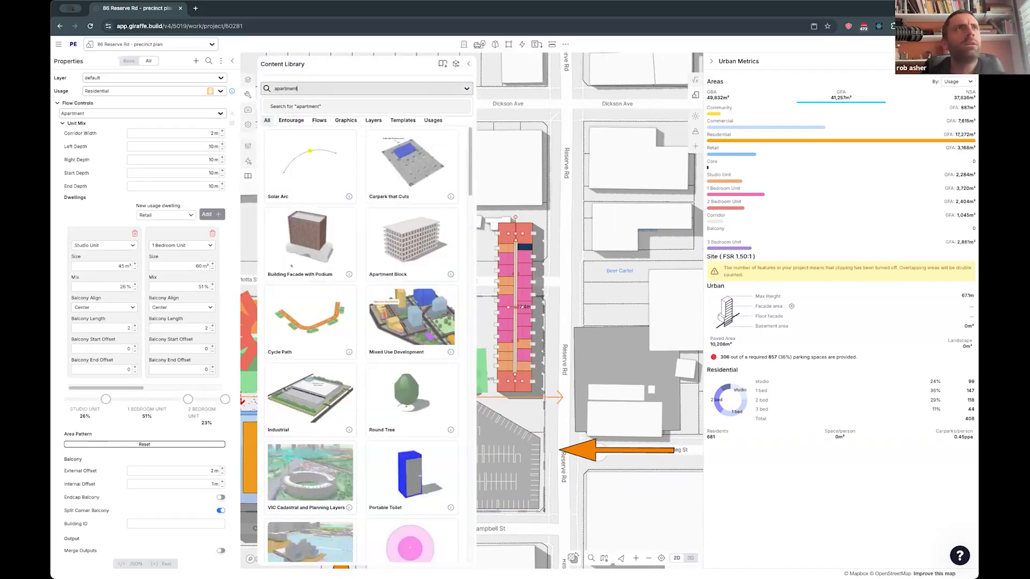
text(ment)
key(Return)
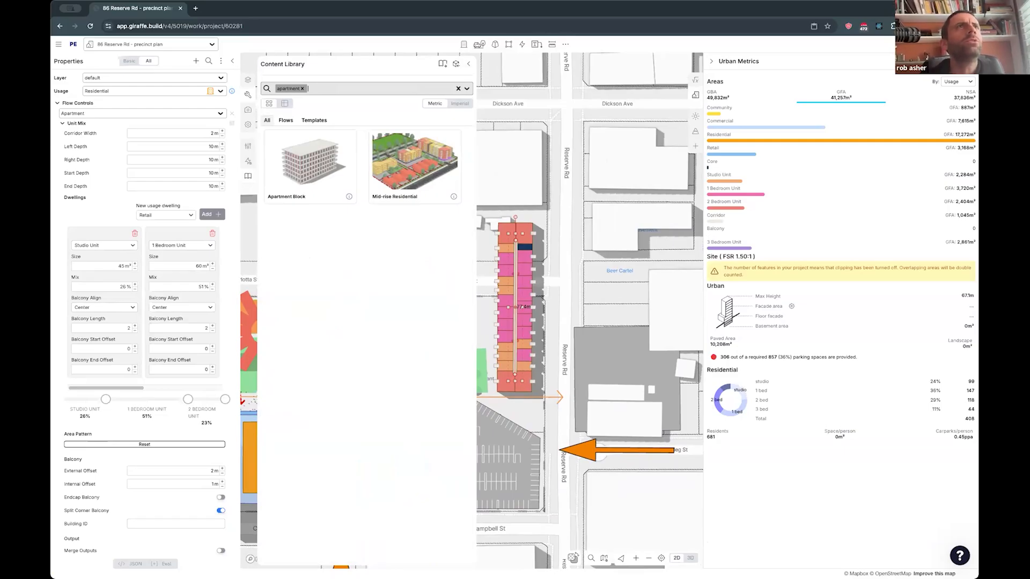
- Clear the search, switch the library to Imperial content, and import Wrap Apartment with its geometry, usages and flows
key(BackSpace)
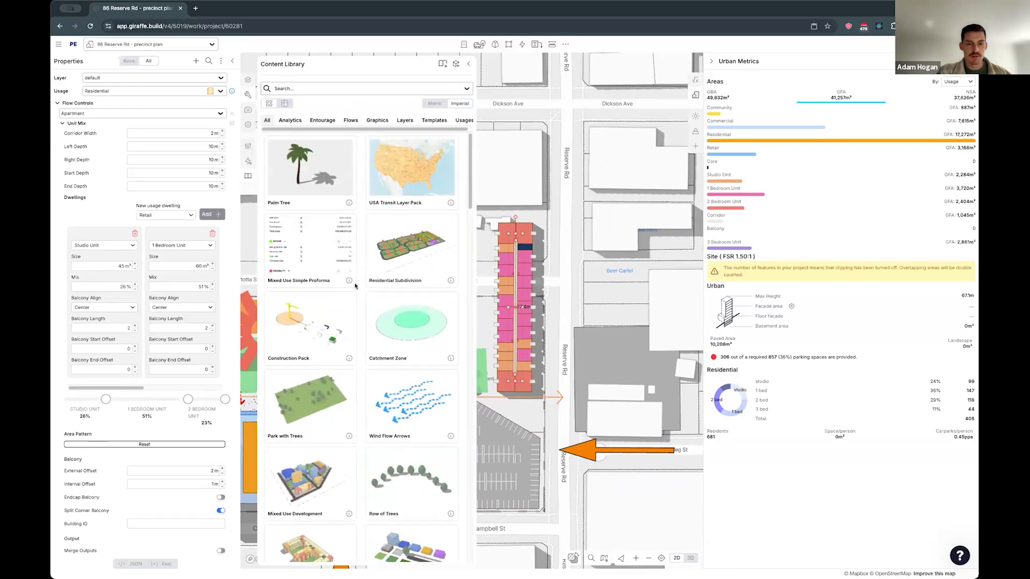
scroll(318, 271, down, 5)
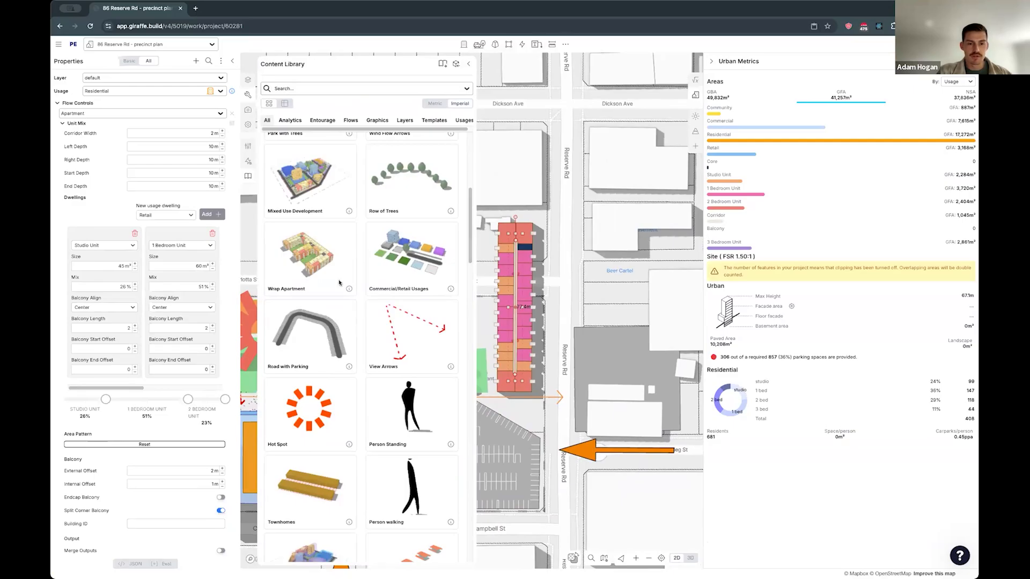
click(310, 255)
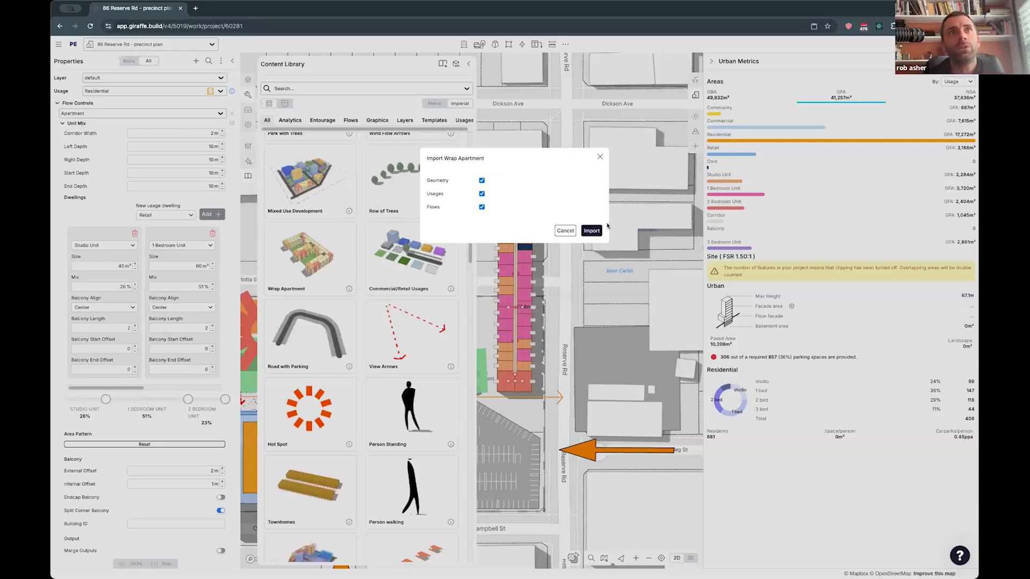
click(590, 231)
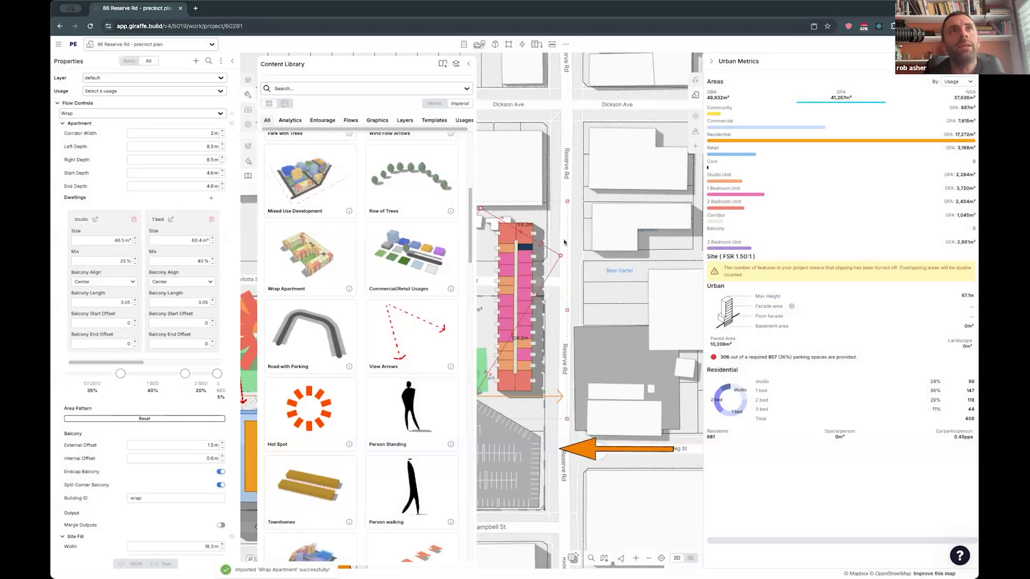
- Move the imported wrap apartment northeast across Reserve Rd, between Dickson Ave and Carlotta St, and close the Content Library
scroll(568, 245, down, 3)
scroll(555, 239, down, 3)
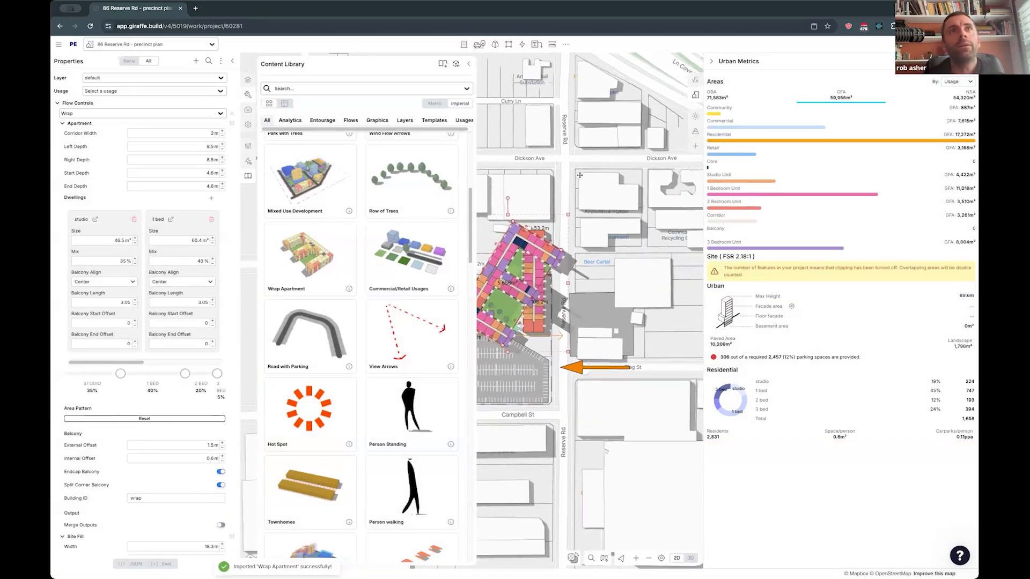
drag(509, 265, 578, 175)
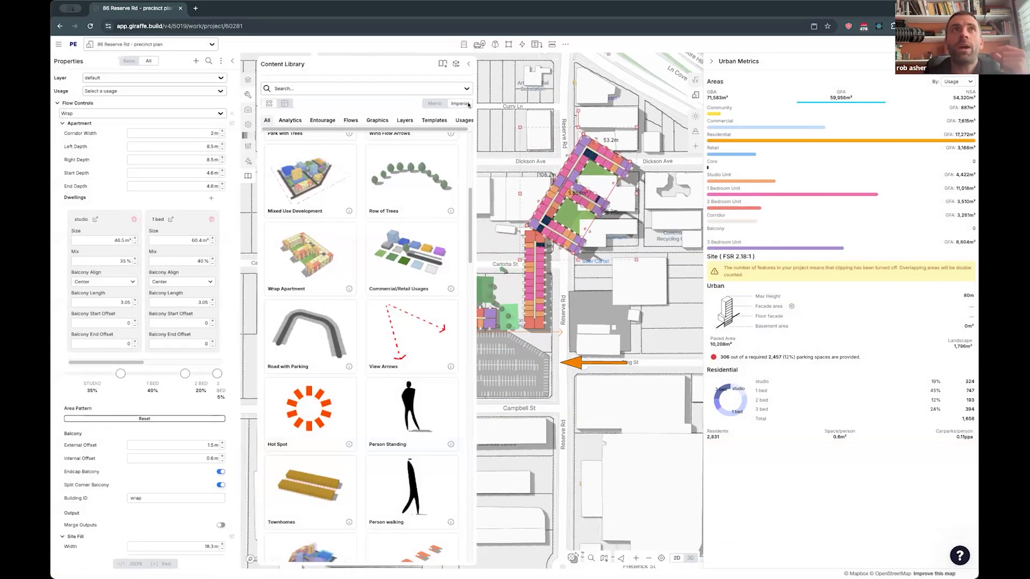
click(471, 63)
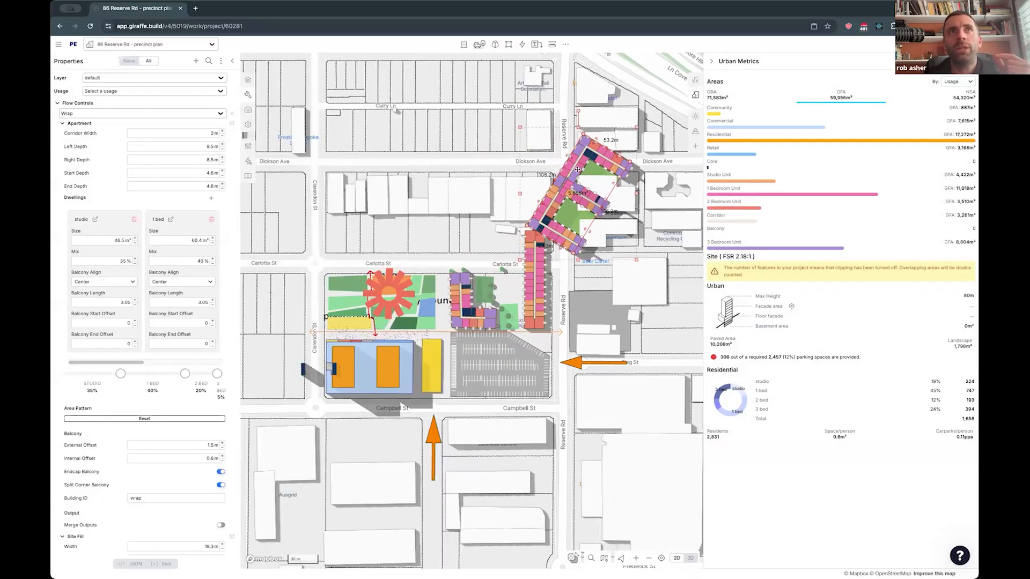
- Move the wrap apartment west across Dickson Ave and adjust the position of its outer edges
drag(575, 165, 422, 143)
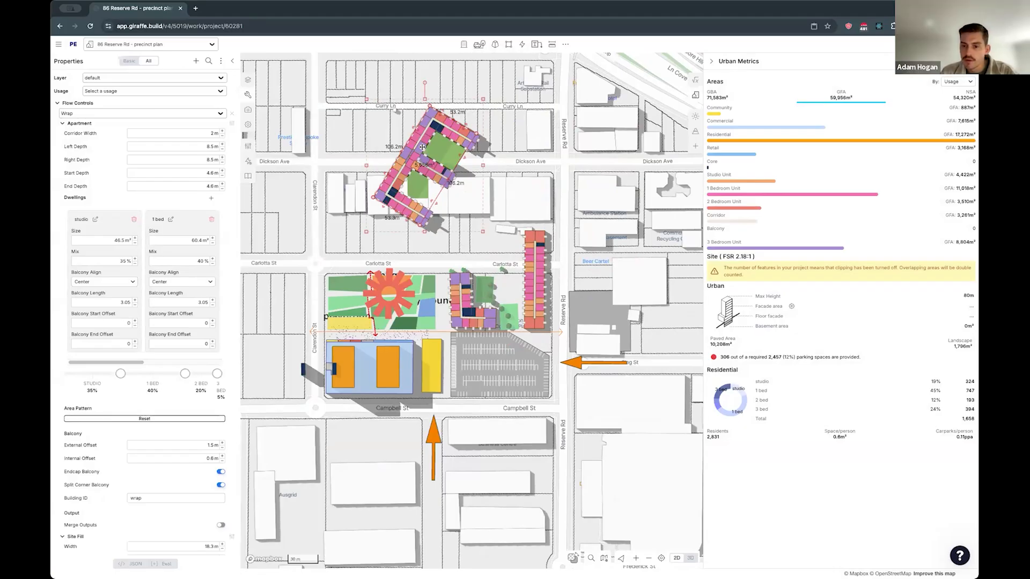
right_drag(383, 210, 518, 200)
key(2)
scroll(434, 141, up, 5)
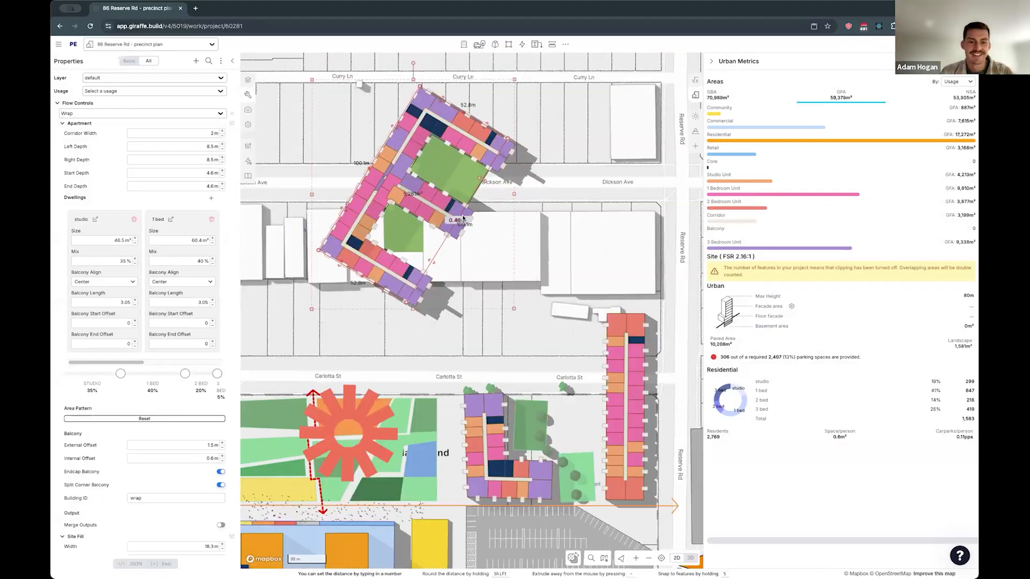
drag(458, 221, 510, 252)
right_drag(422, 333, 431, 294)
drag(402, 287, 410, 283)
- Delete the imported wrap apartment from the plan
key(Delete)
drag(522, 278, 531, 248)
drag(478, 327, 498, 303)
drag(348, 190, 340, 197)
drag(622, 191, 489, 297)
right_drag(495, 297, 450, 303)
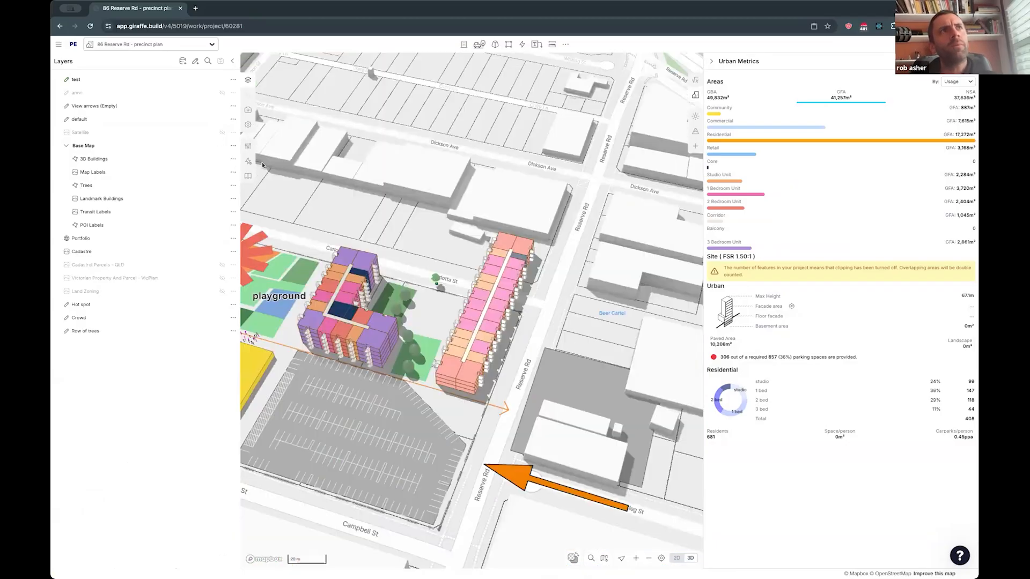
- Open the Apartment flow of the straight block beside Reserve Rd and search the node list for "inpu"
click(474, 296)
click(247, 161)
drag(416, 250, 421, 290)
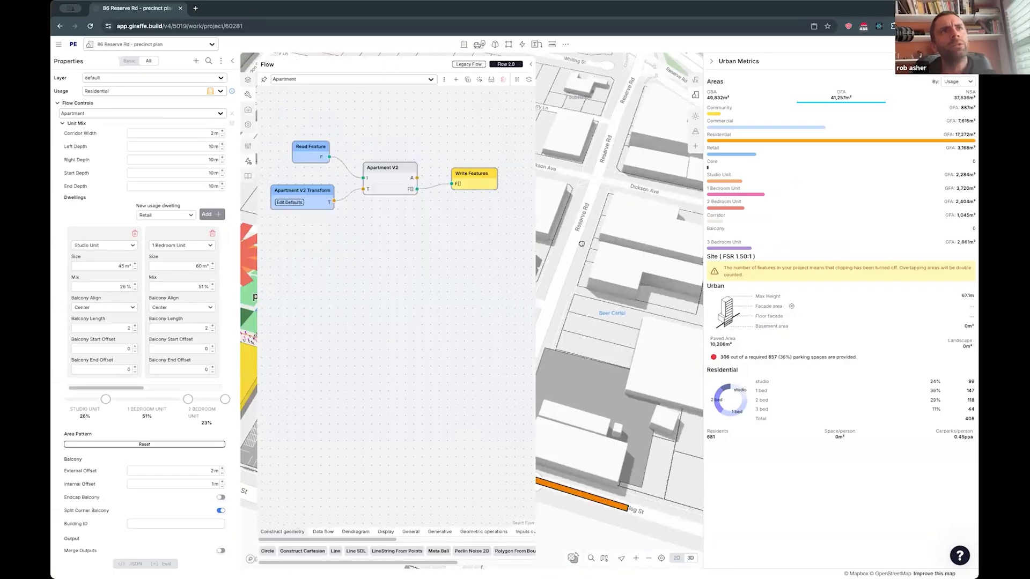
drag(580, 244, 637, 263)
scroll(636, 261, down, 3)
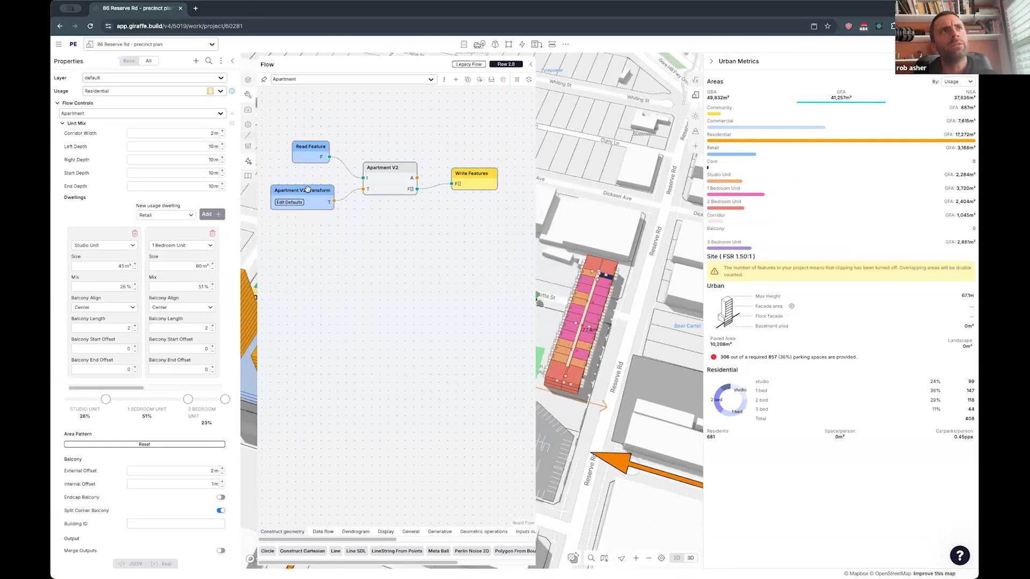
drag(301, 191, 309, 198)
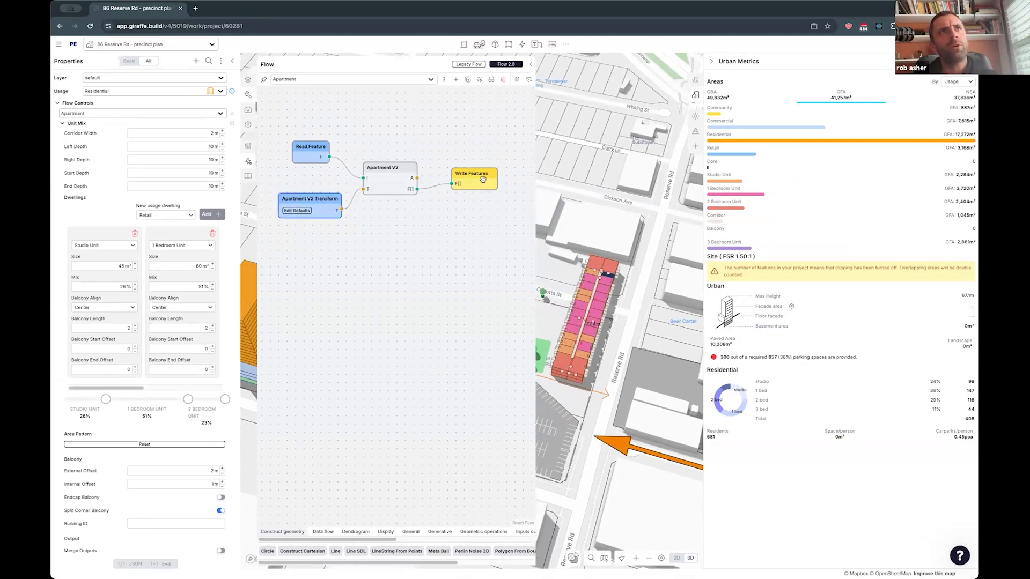
double_click(392, 293)
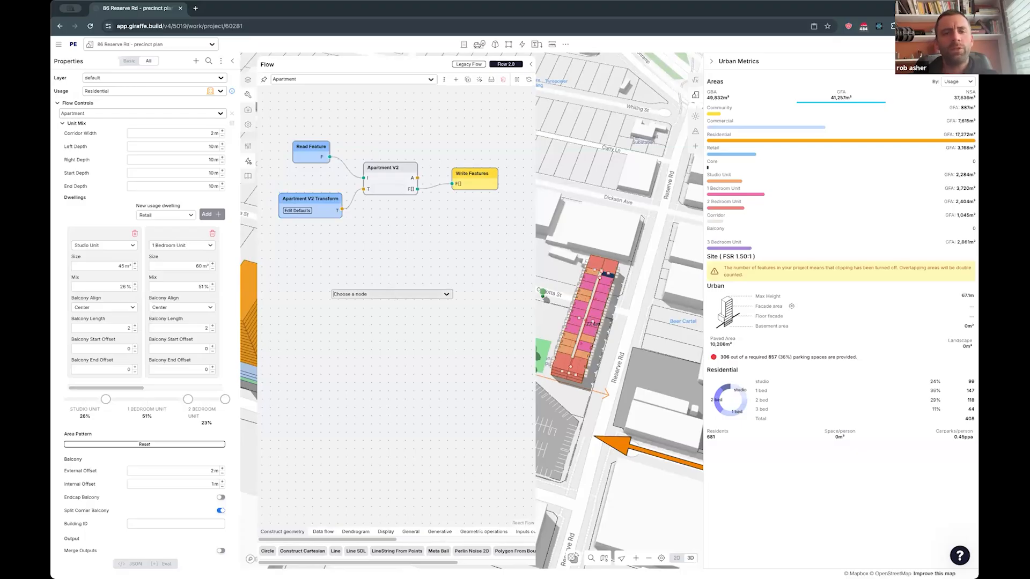
text(inpu)
- Reshape the straight apartment block into a C-shaped building with eastward wings at its north and south ends
drag(610, 242, 654, 243)
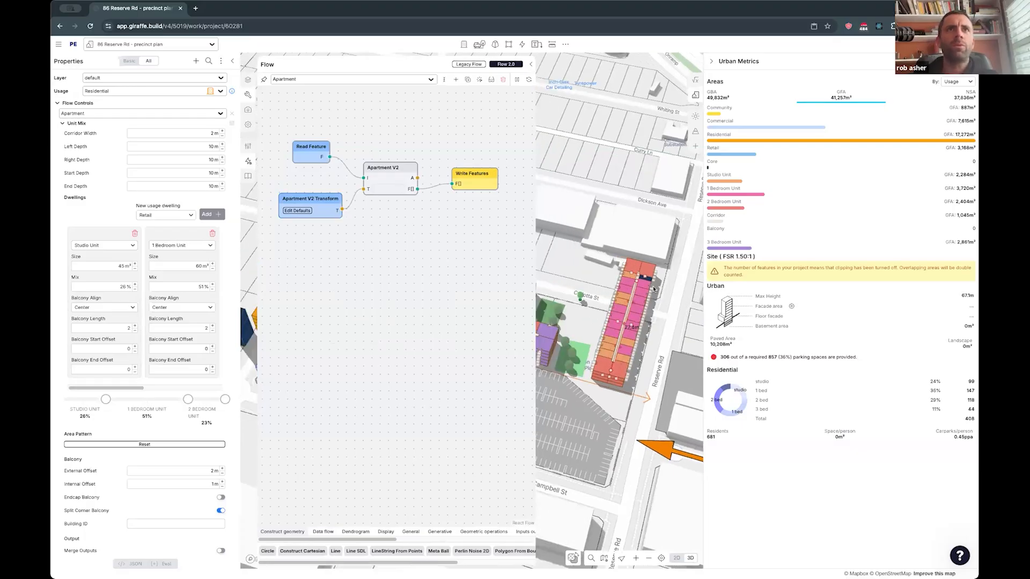
right_drag(637, 225, 655, 342)
drag(637, 221, 636, 184)
drag(636, 312, 661, 348)
drag(649, 266, 625, 345)
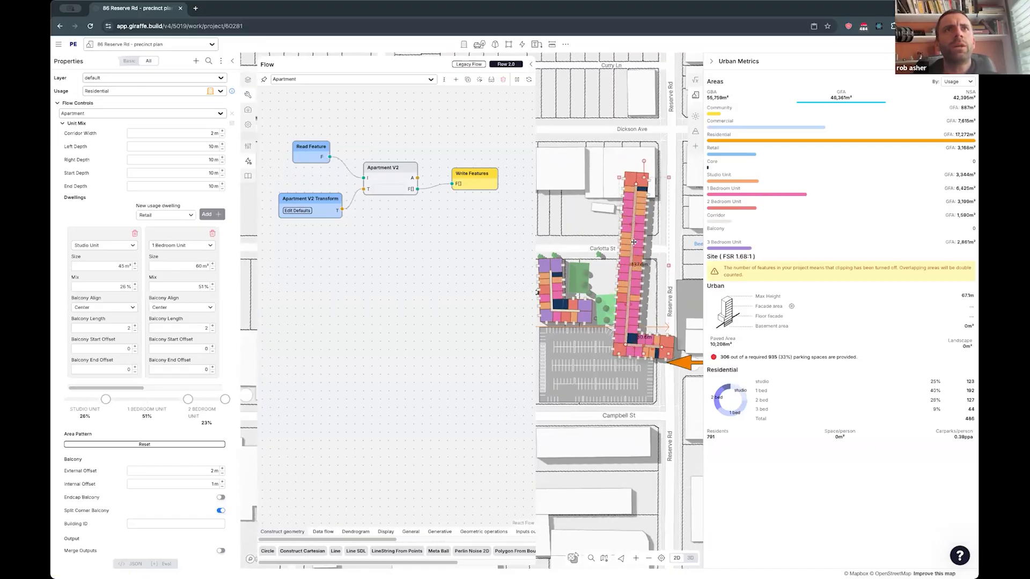
drag(631, 265, 627, 231)
drag(636, 184, 678, 231)
- Close Urban Metrics and move the C-shaped building northwest so it spans Dickson Ave, north of Carlotta St
click(712, 61)
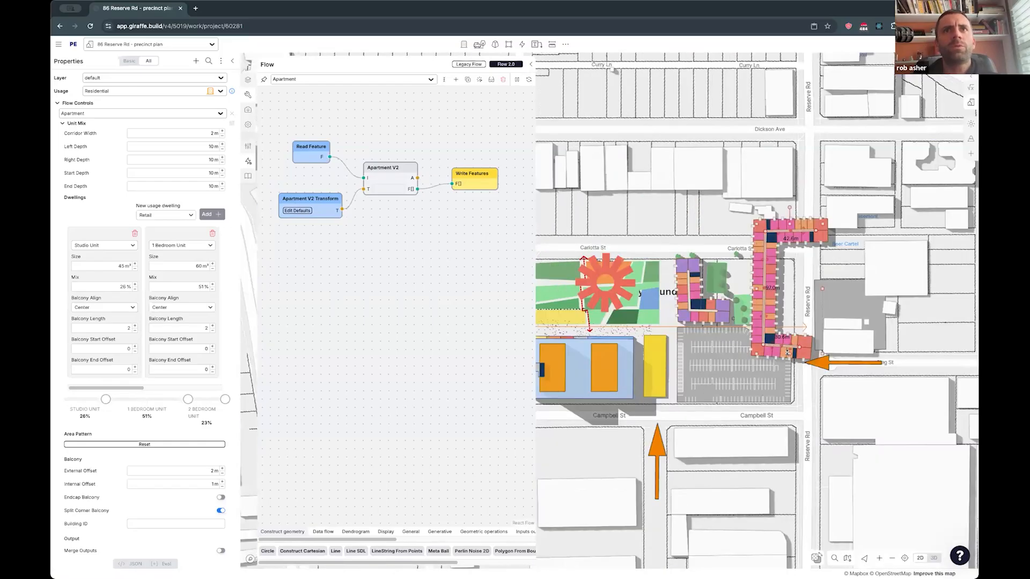
drag(818, 343, 831, 344)
drag(745, 254, 655, 127)
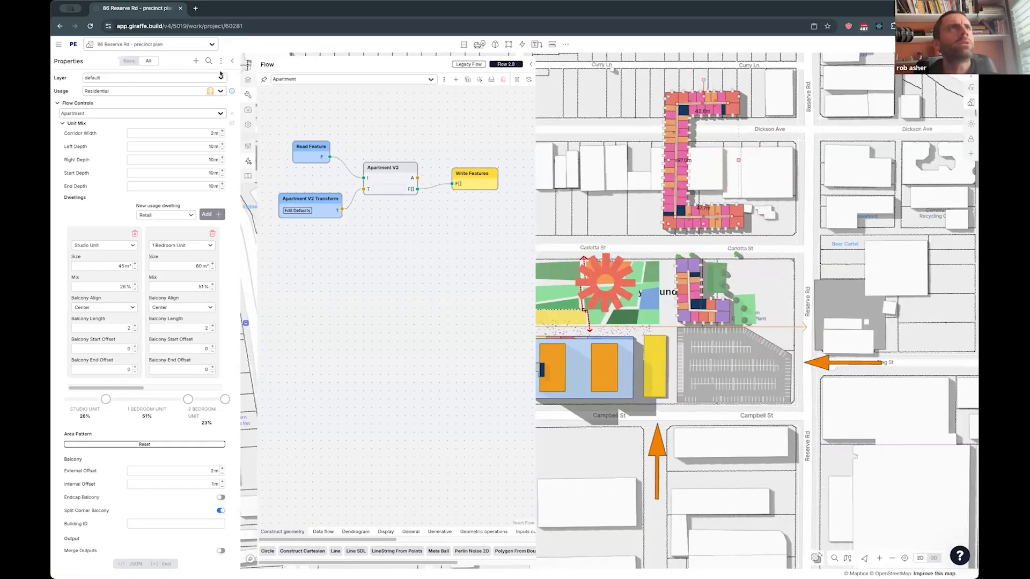
- Hide the Base Map layer group
click(247, 79)
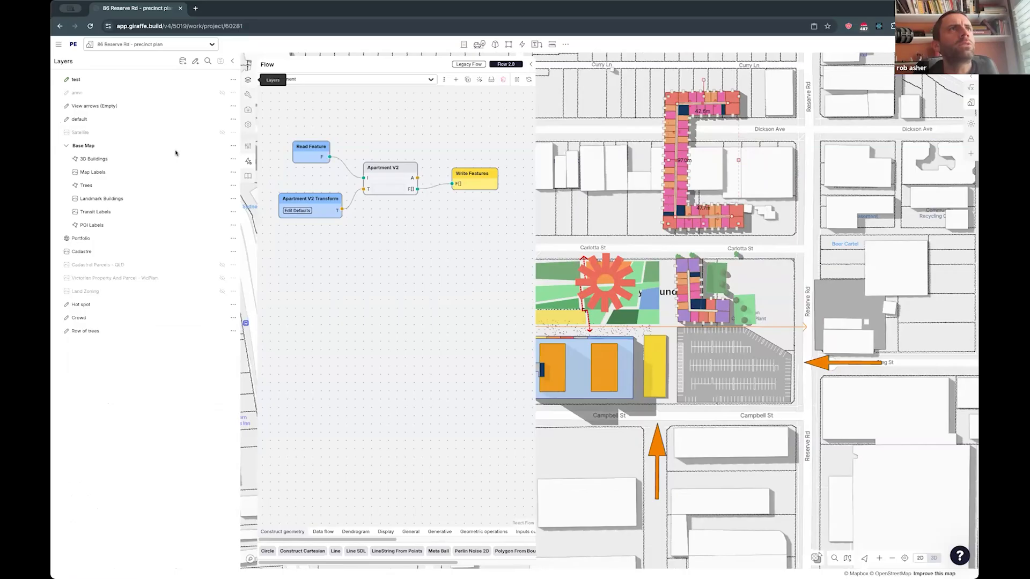
click(222, 145)
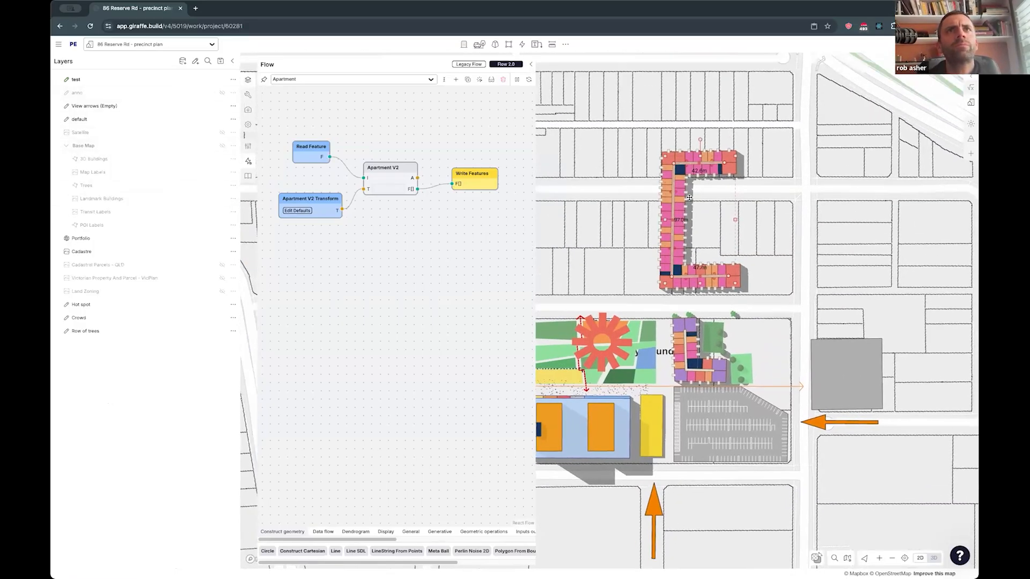
drag(689, 198, 684, 214)
scroll(727, 268, up, 1)
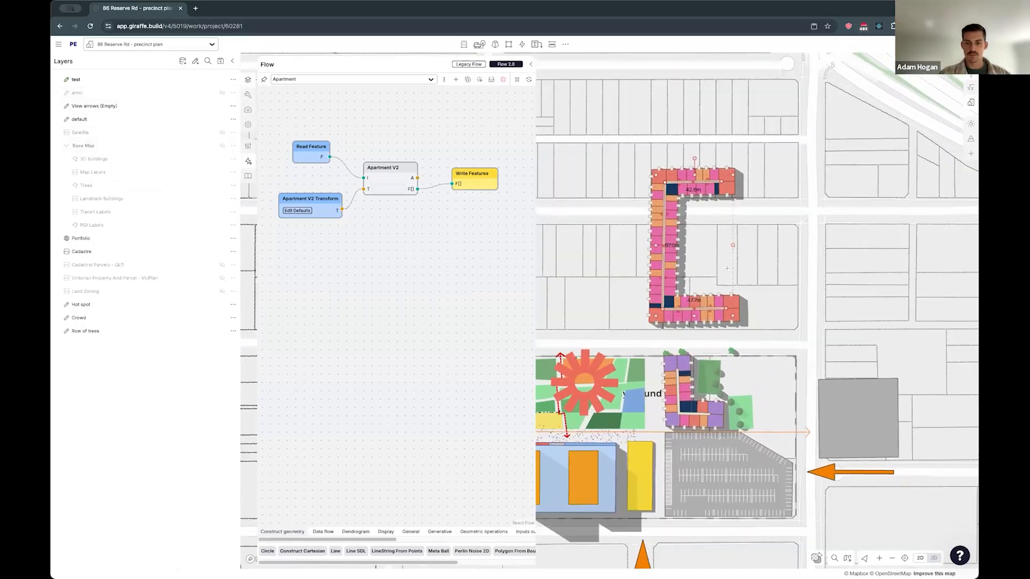
- Draw an eastward line from the middle of the C-shaped building's spine, between its two wings, and select the building
scroll(726, 268, up, 3)
click(756, 270)
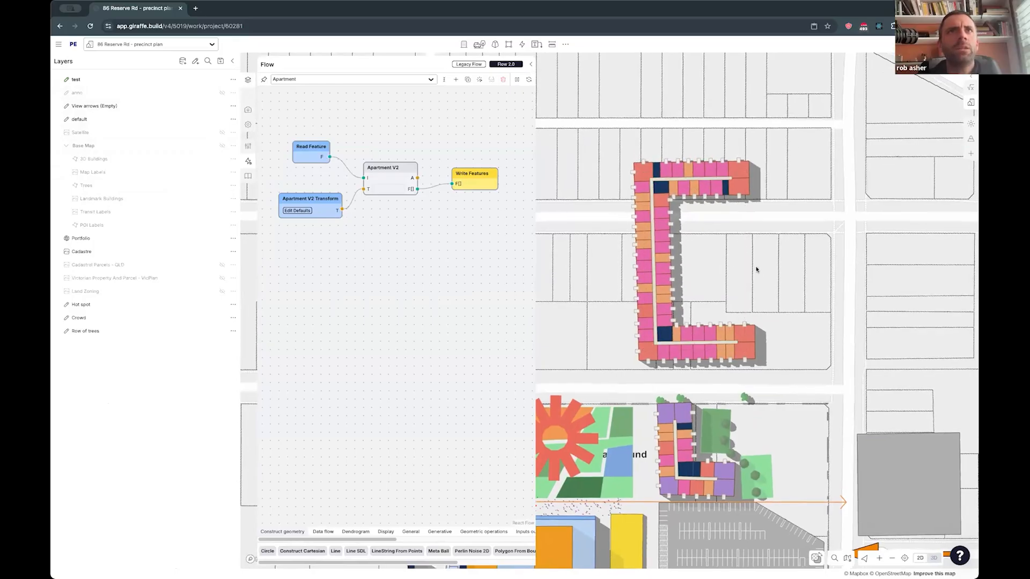
click(648, 302)
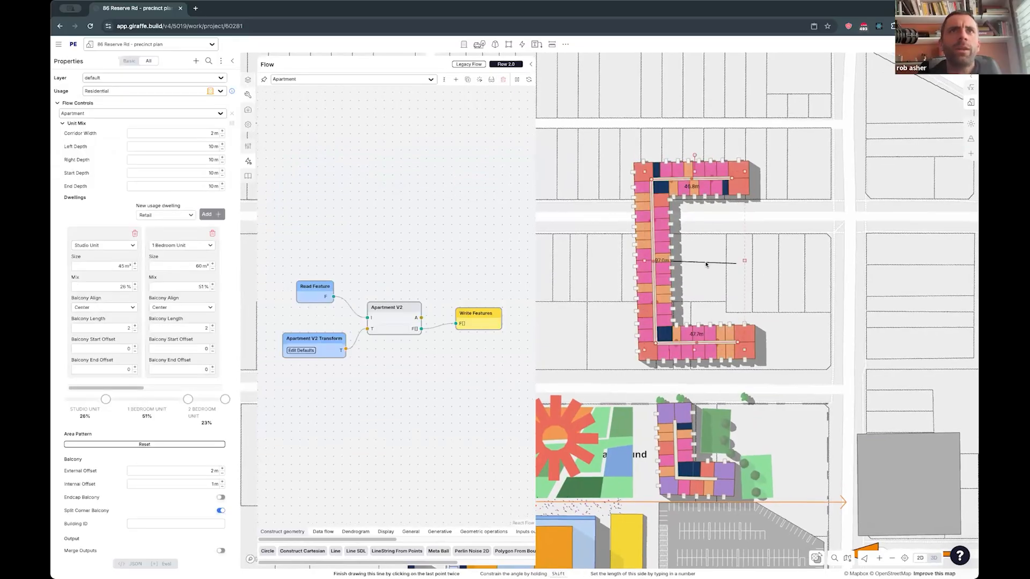
- Add an Input Parameter node named "e" with type feature to the Apartment flow
double_click(347, 392)
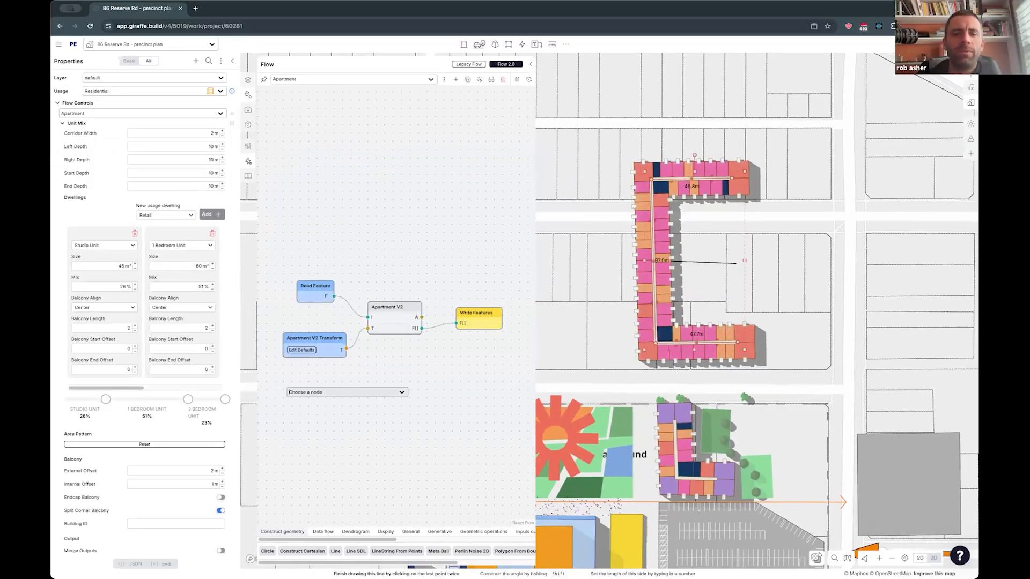
text(inpu)
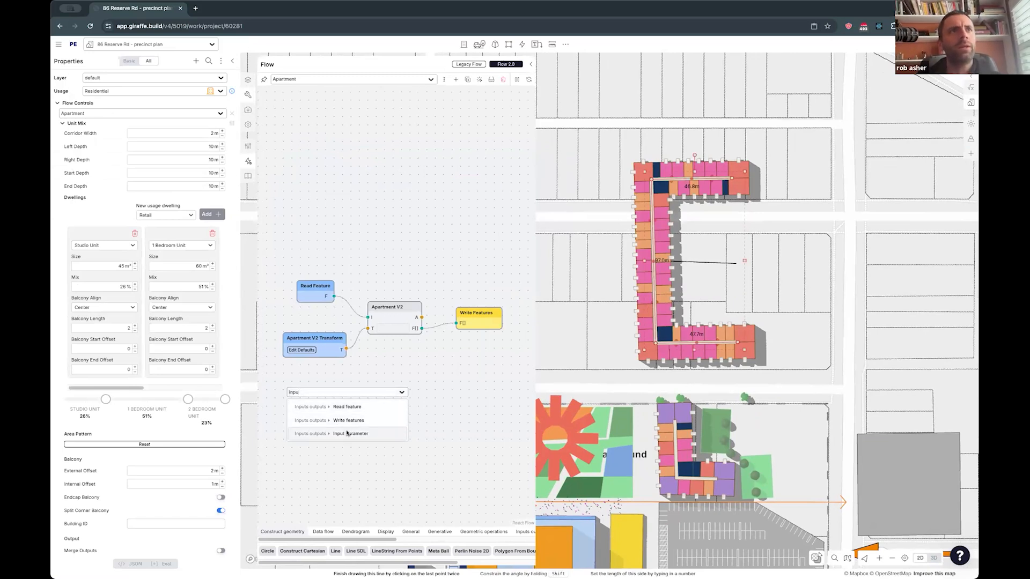
click(346, 433)
click(344, 467)
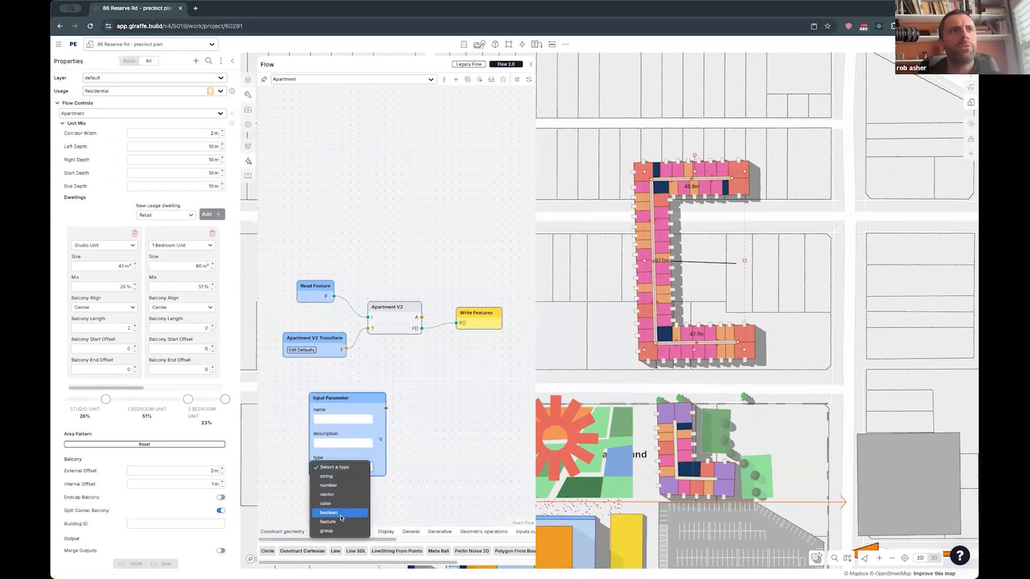
click(312, 419)
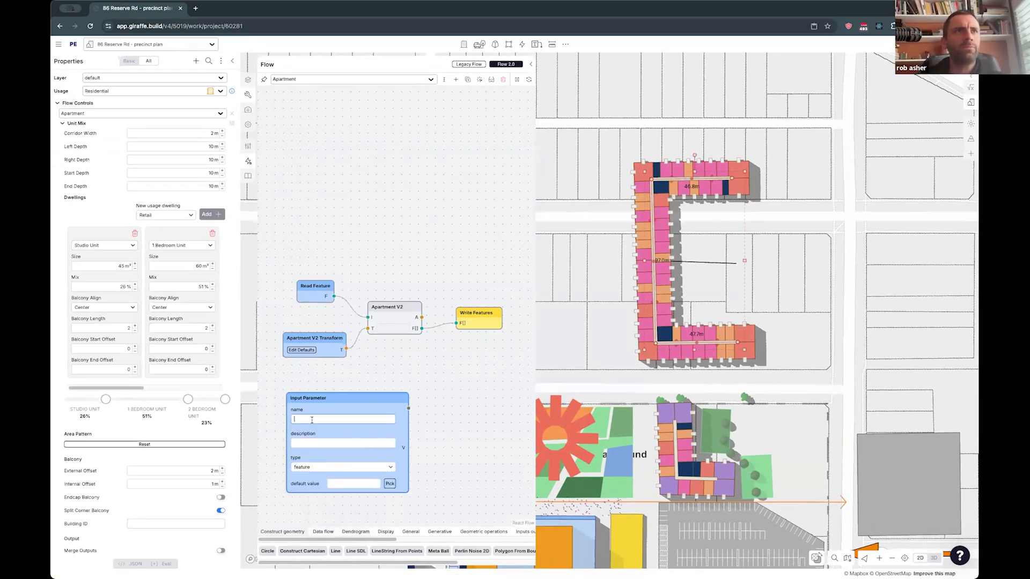
text(a)
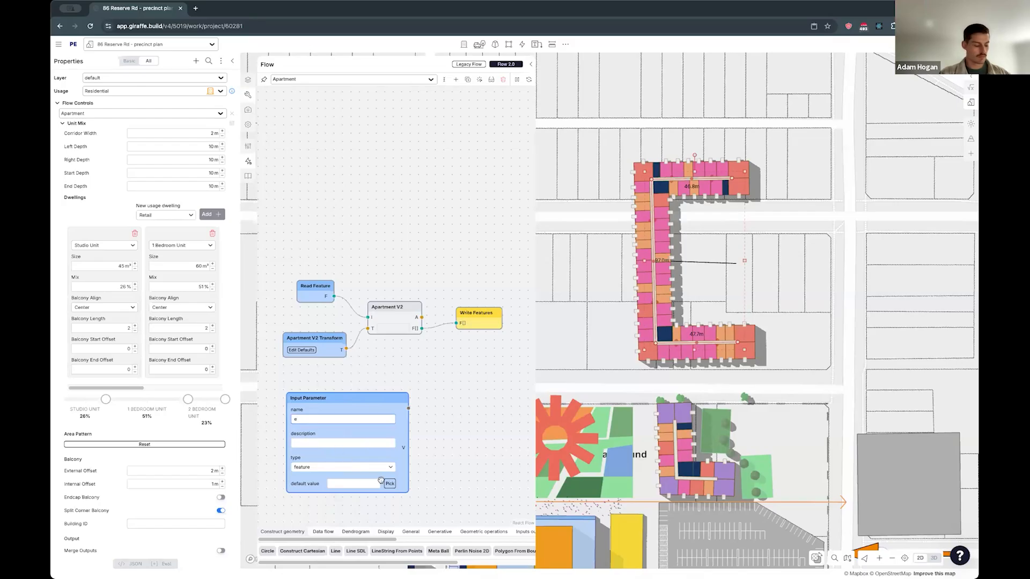
drag(386, 399, 366, 398)
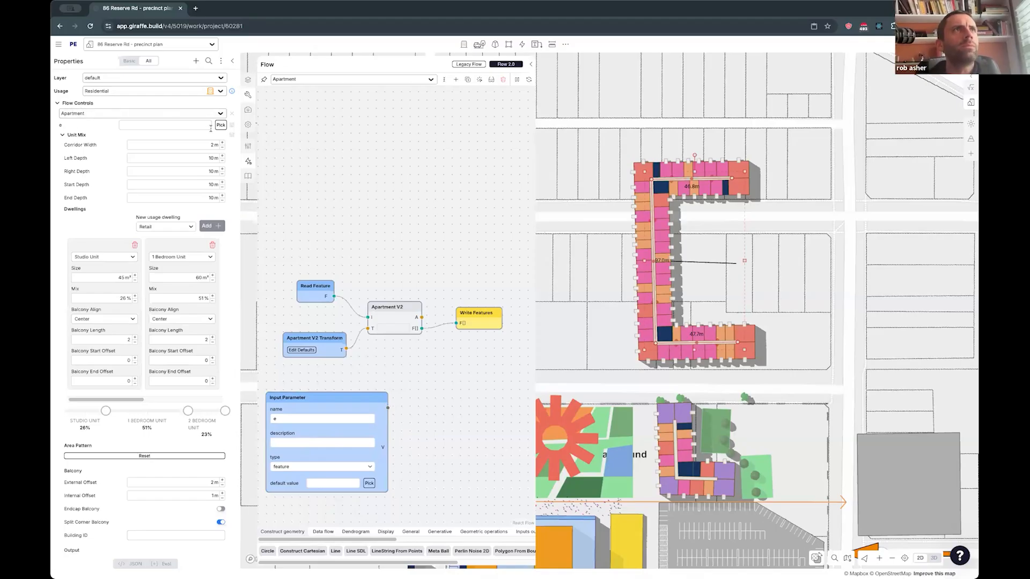
- Pick the drawn line as the value of parameter "e" and connect the parameter to the I input of Apartment V2
click(560, 247)
drag(388, 408, 366, 317)
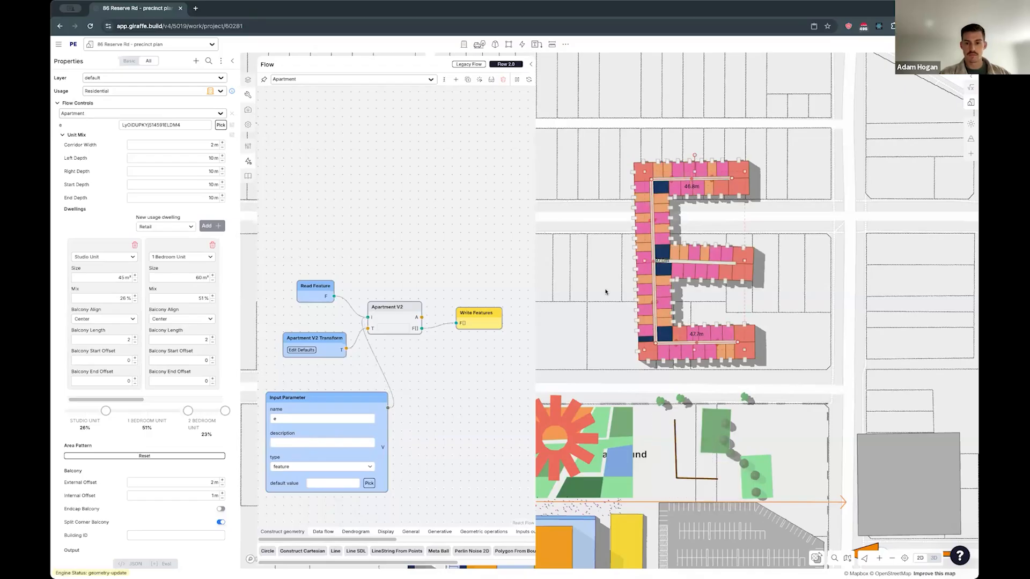
- Examine the apartment building and its new middle wing in 3D and from above
click(781, 261)
right_drag(612, 333, 682, 265)
scroll(681, 266, up, 5)
drag(635, 275, 678, 311)
click(655, 282)
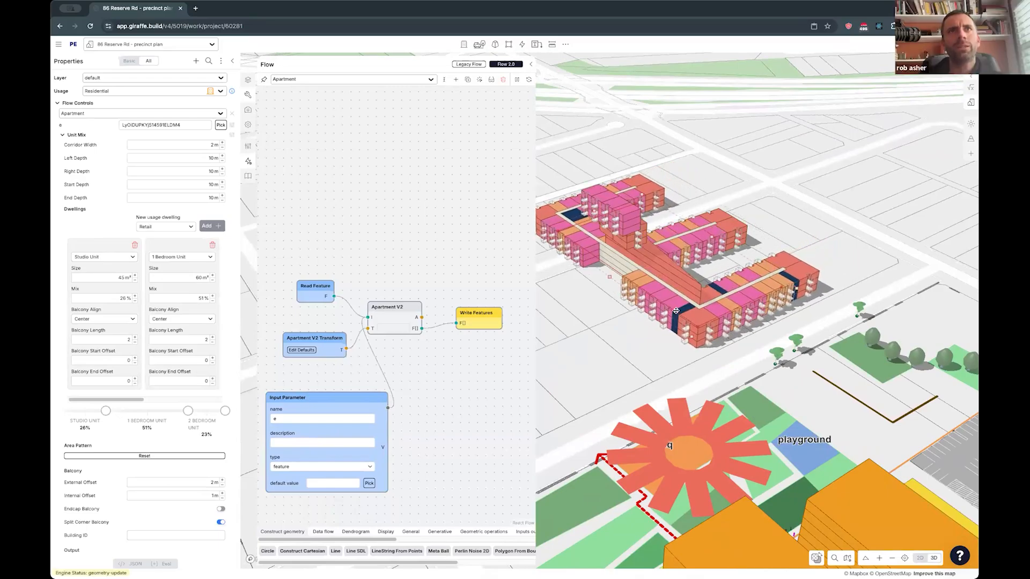
right_drag(676, 312, 651, 383)
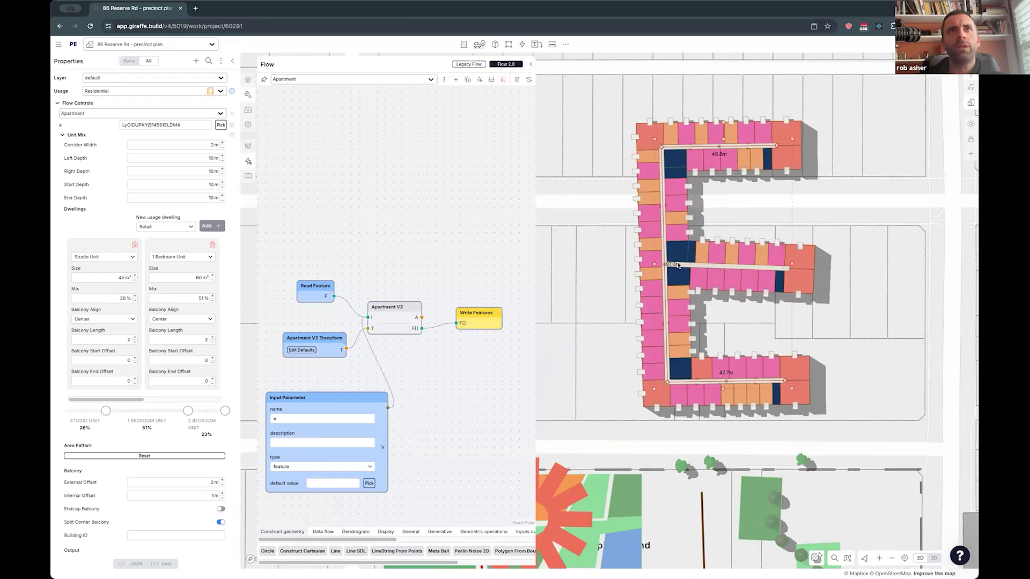
- Close the flow editor and show the whole E-shaped apartment building in 3D
click(534, 64)
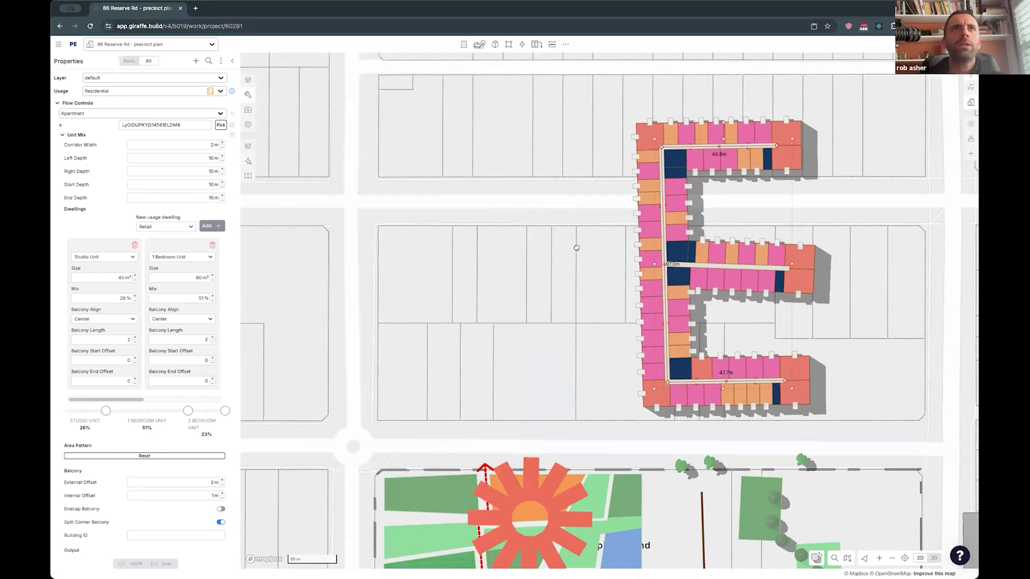
drag(542, 257, 541, 259)
click(787, 143)
shift+drag(788, 141, 576, 423)
mouse_move(738, 281)
mouse_down()
mouse_move(757, 288)
mouse_move(733, 283)
mouse_up()
right_drag(829, 268, 637, 289)
key(Escape)
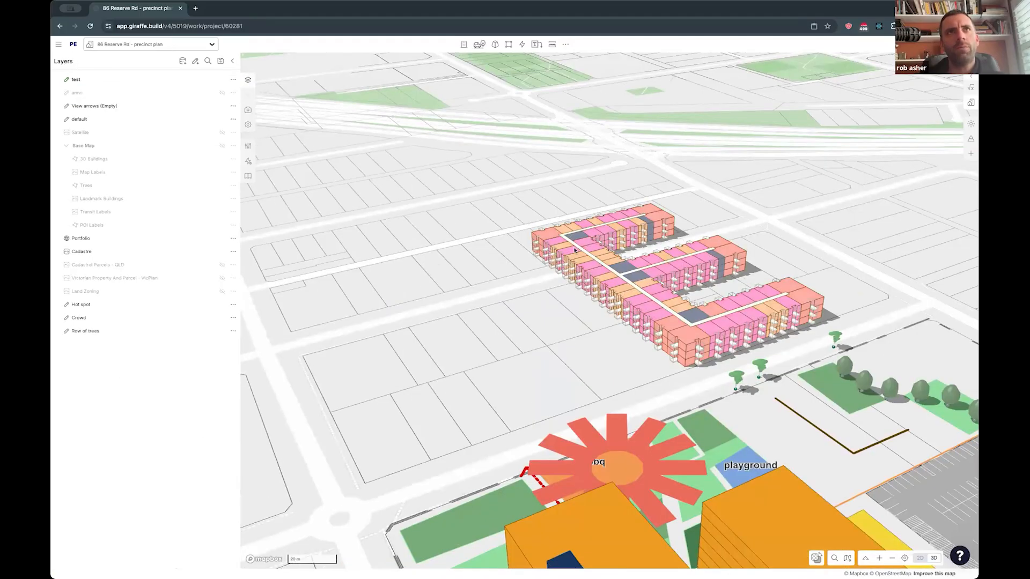
- Push the spine of the E-shaped building slightly outward and shorten its middle wing
click(637, 289)
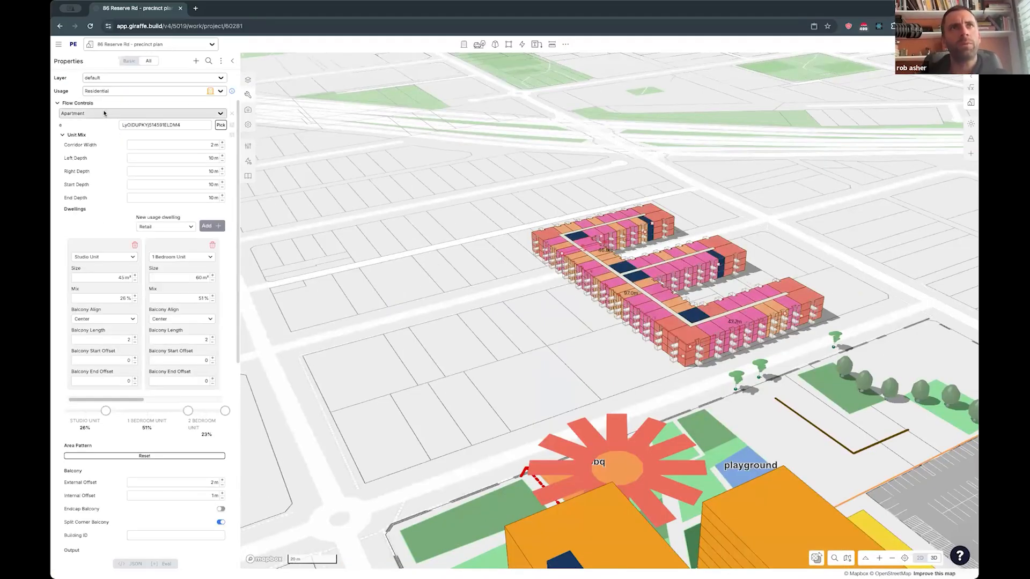
scroll(679, 362, up, 5)
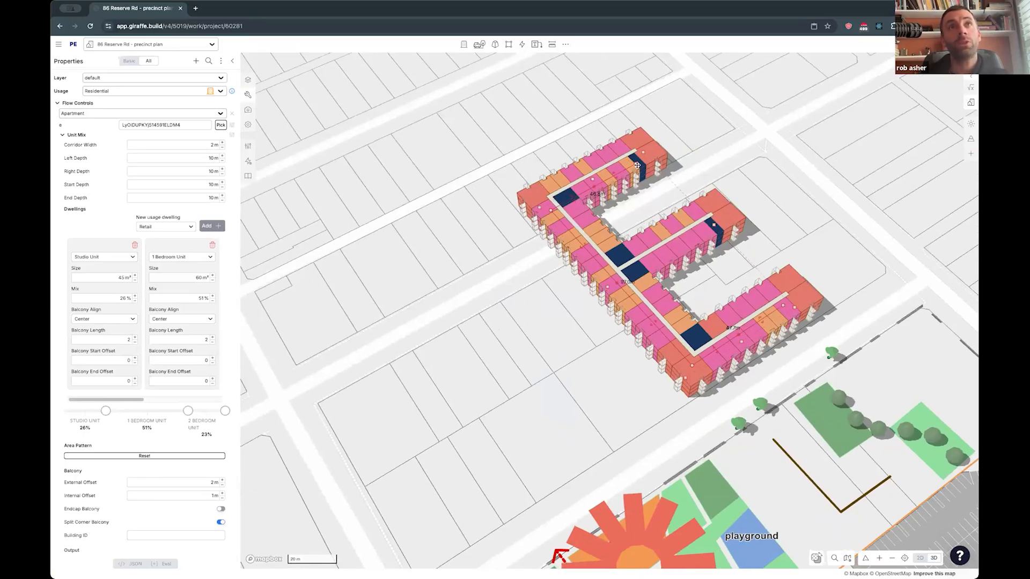
mouse_move(652, 324)
mouse_down()
mouse_move(612, 348)
mouse_move(668, 329)
mouse_up()
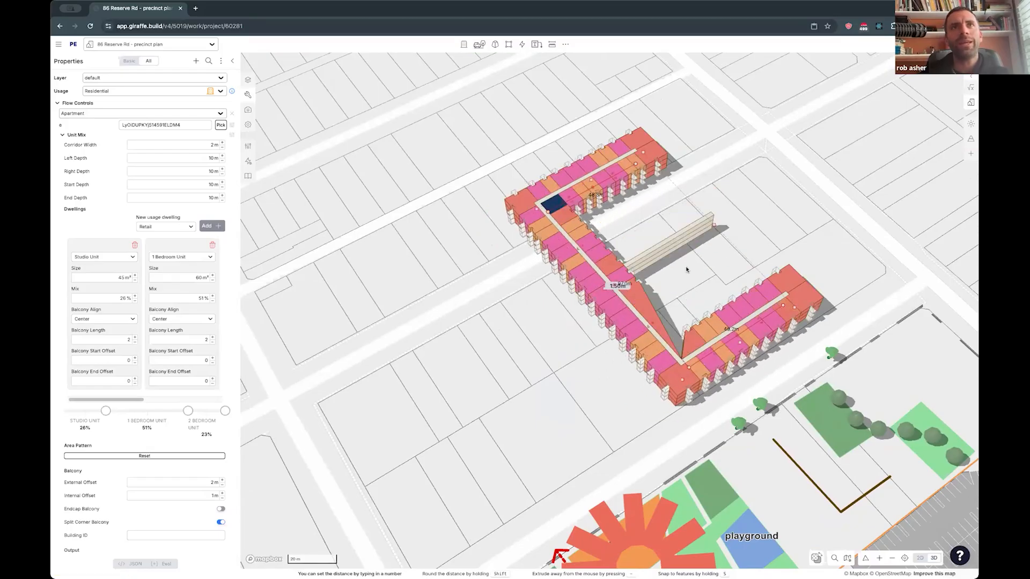
click(687, 270)
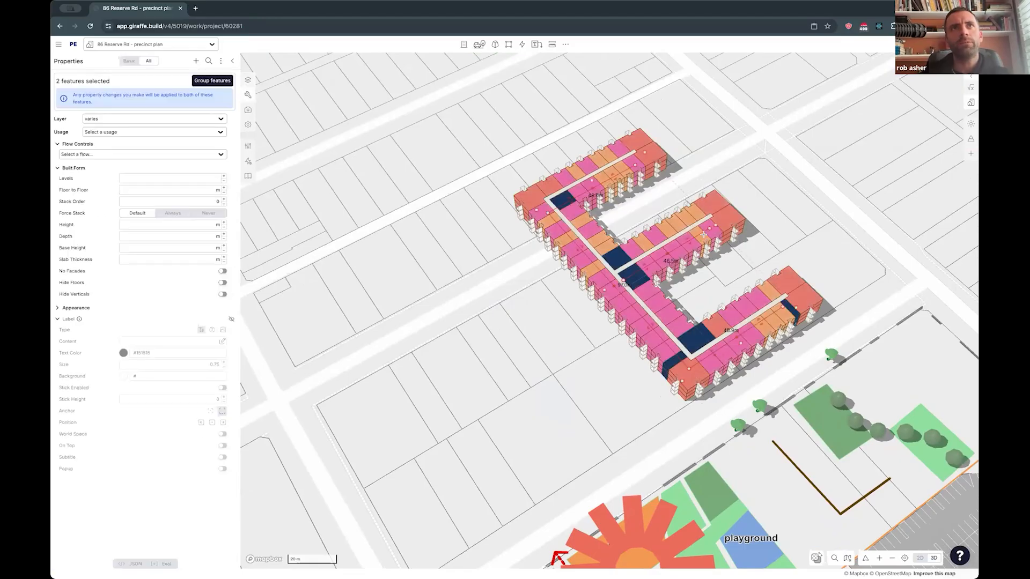
- Raise the whole E-shaped apartment building by several storeys
click(668, 329)
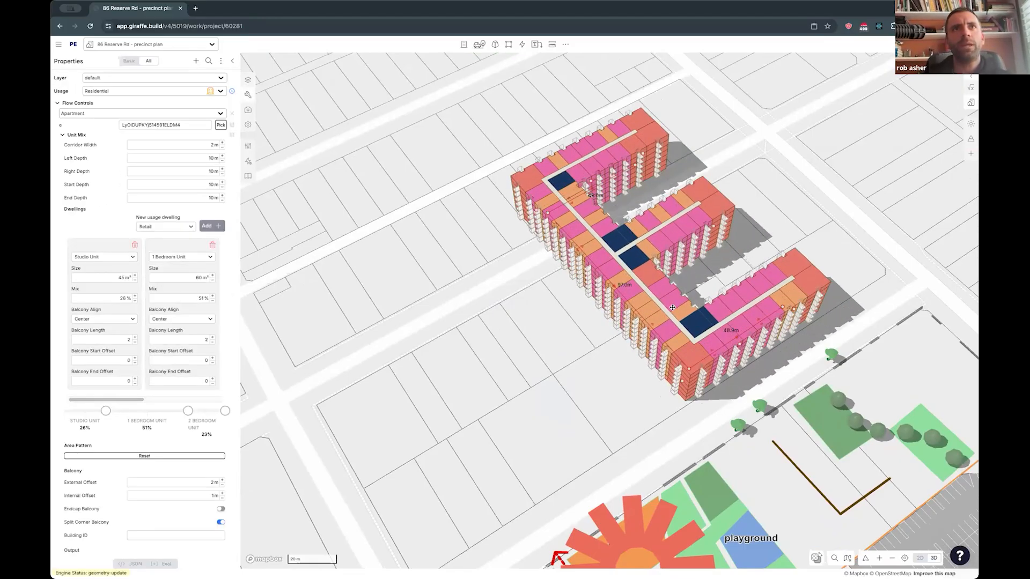
right_drag(724, 318, 683, 329)
- Extend the middle wing's line south to meet the southern wing, enclosing a courtyard in the building
right_drag(674, 402, 750, 404)
right_drag(754, 405, 757, 414)
right_drag(724, 298, 740, 399)
drag(753, 405, 732, 292)
drag(683, 349, 735, 403)
click(810, 301)
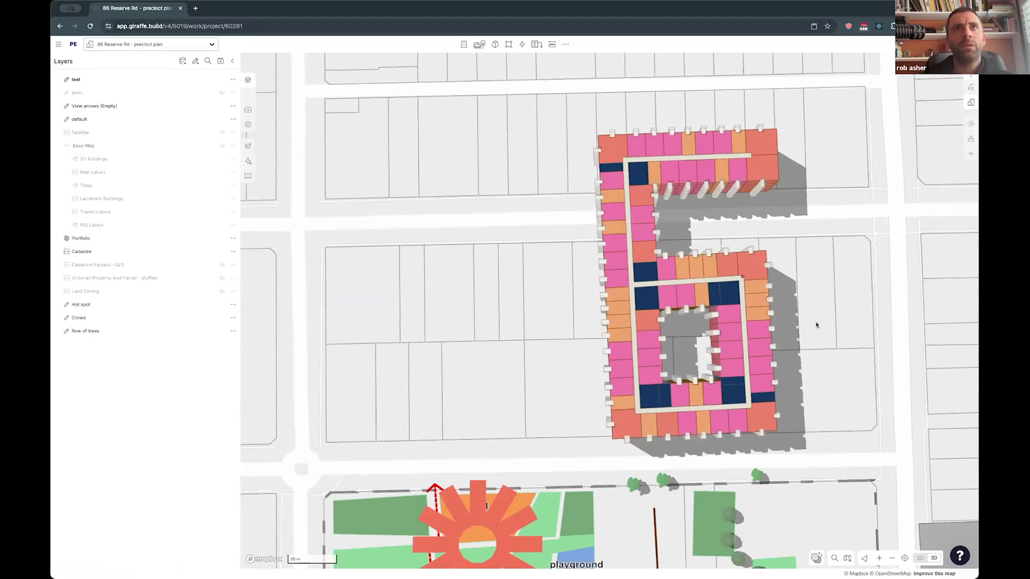
- Lower the whole courtyard apartment building to 5 levels
right_drag(815, 324, 731, 315)
click(731, 315)
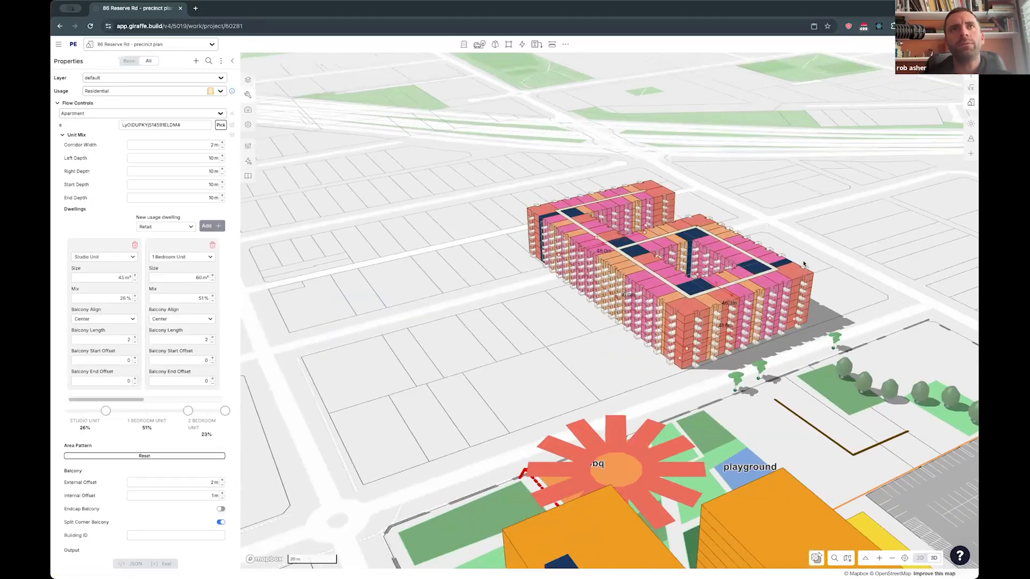
right_drag(585, 314, 645, 263)
drag(645, 263, 592, 244)
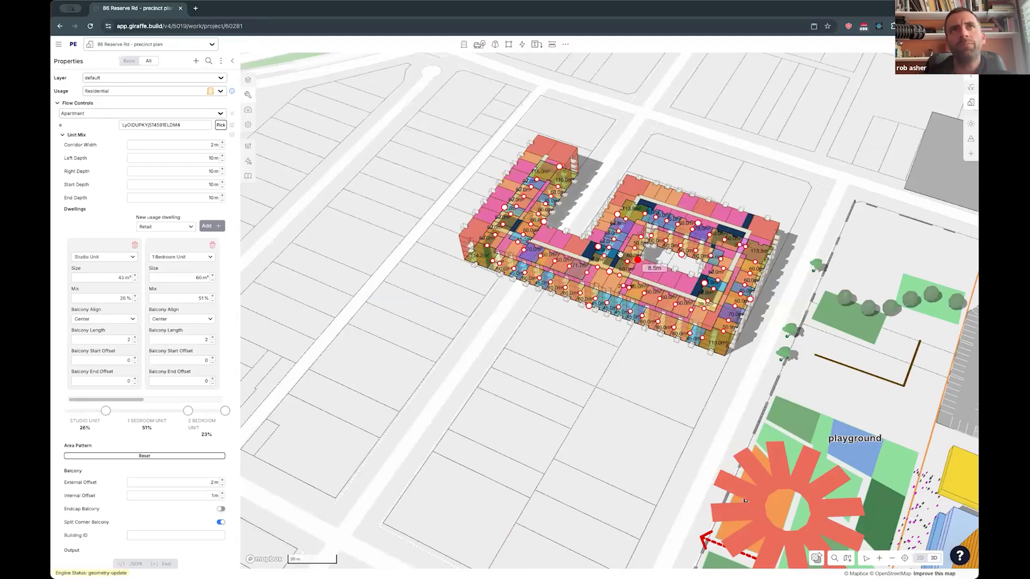
right_drag(782, 261, 724, 341)
mouse_move(717, 341)
mouse_down()
mouse_move(740, 340)
mouse_move(726, 341)
mouse_up()
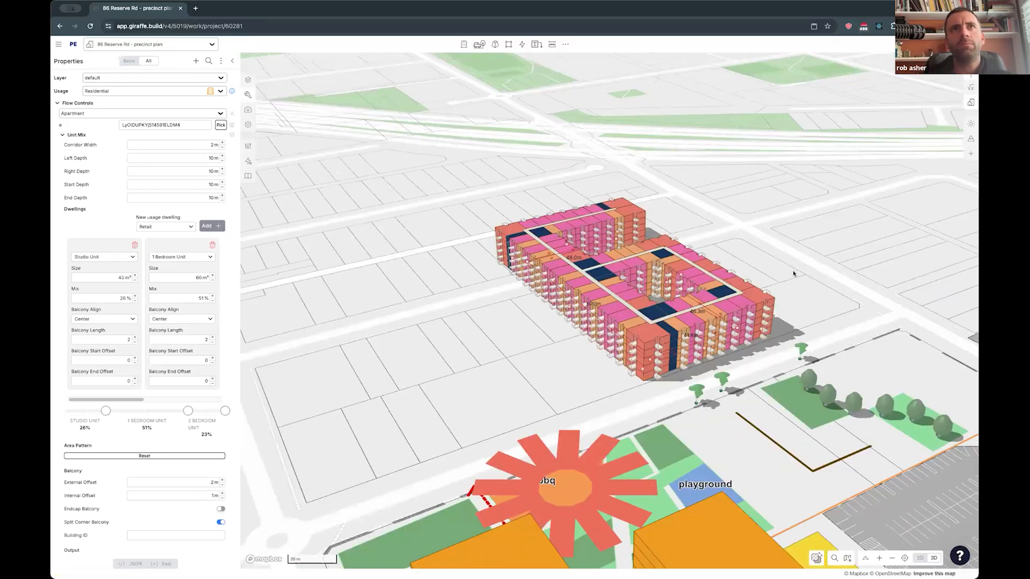
- Shorten the northern wing of the apartment building to about 49 m
right_drag(778, 289, 760, 306)
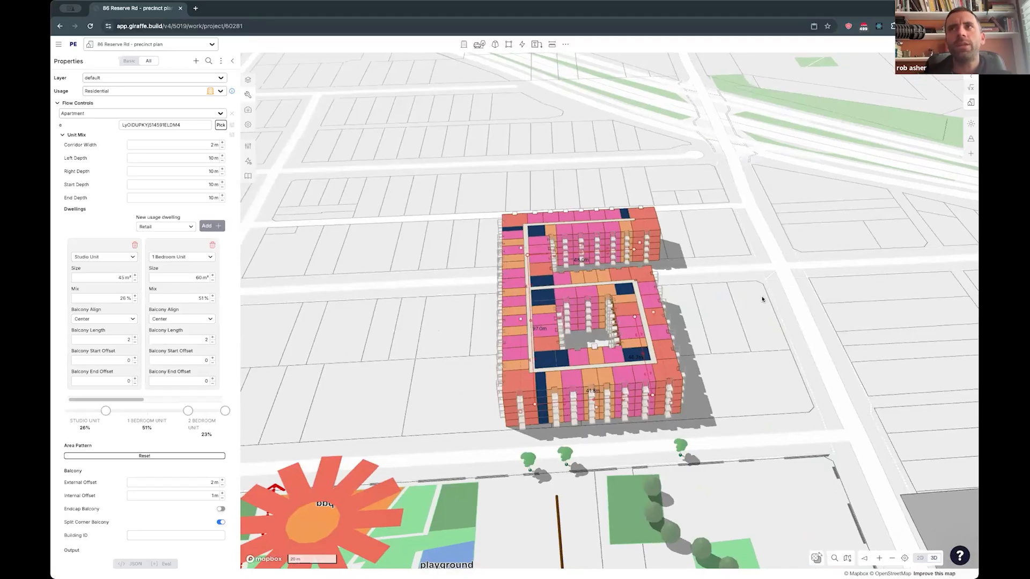
mouse_move(736, 293)
mouse_down()
mouse_move(699, 281)
mouse_move(719, 287)
mouse_up()
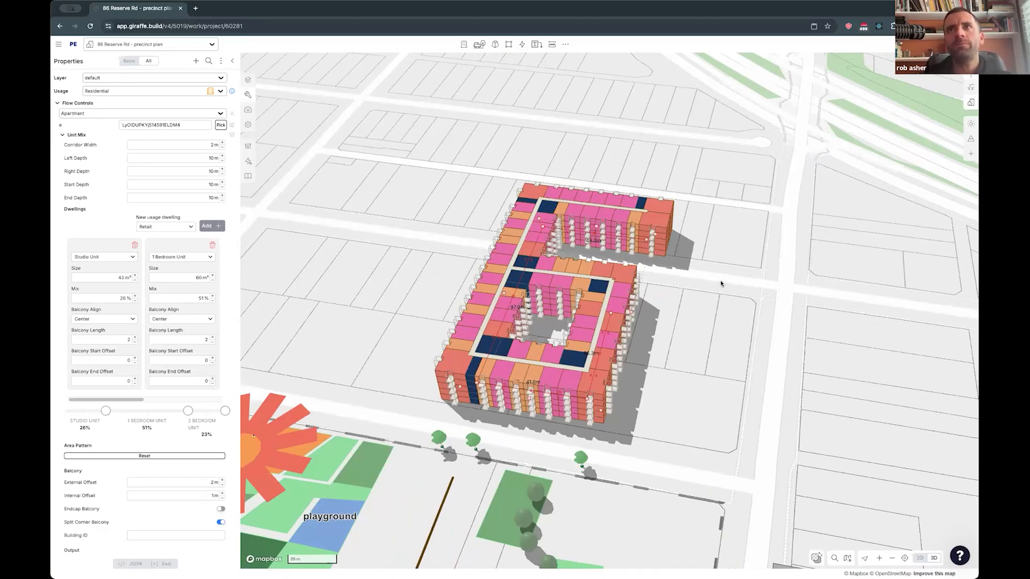
click(723, 353)
right_drag(722, 355, 715, 355)
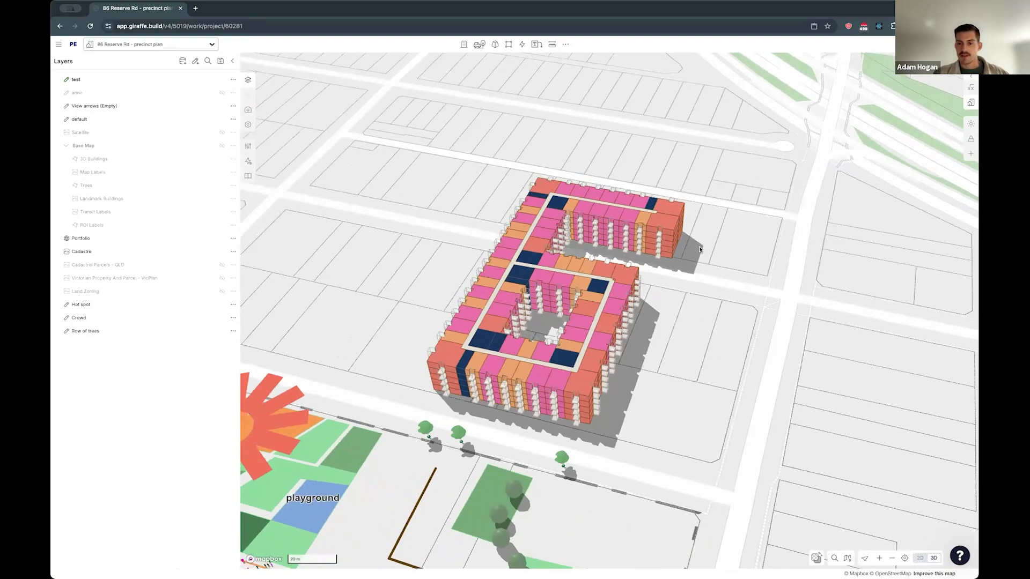
right_drag(694, 244, 725, 272)
click(725, 272)
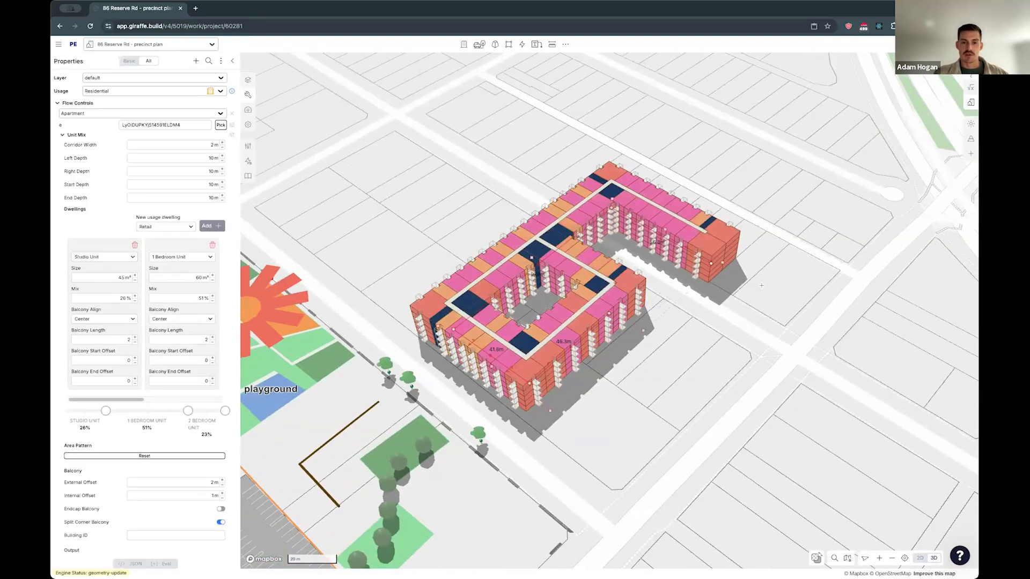
drag(697, 257, 754, 288)
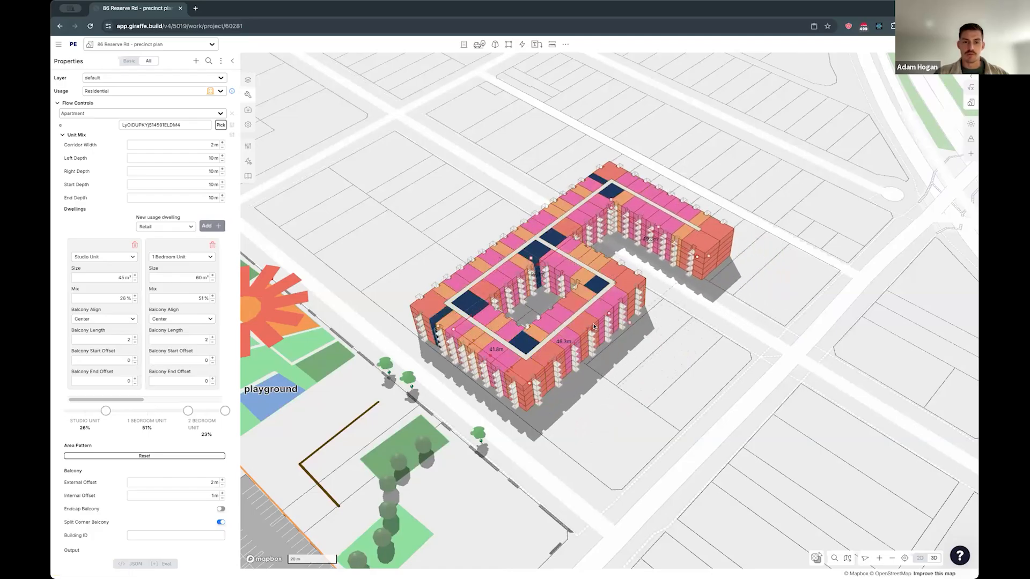
- In plan view, enlarge the unit beside the core at the courtyard's northeast inner corner to about 71 m²
key(2)
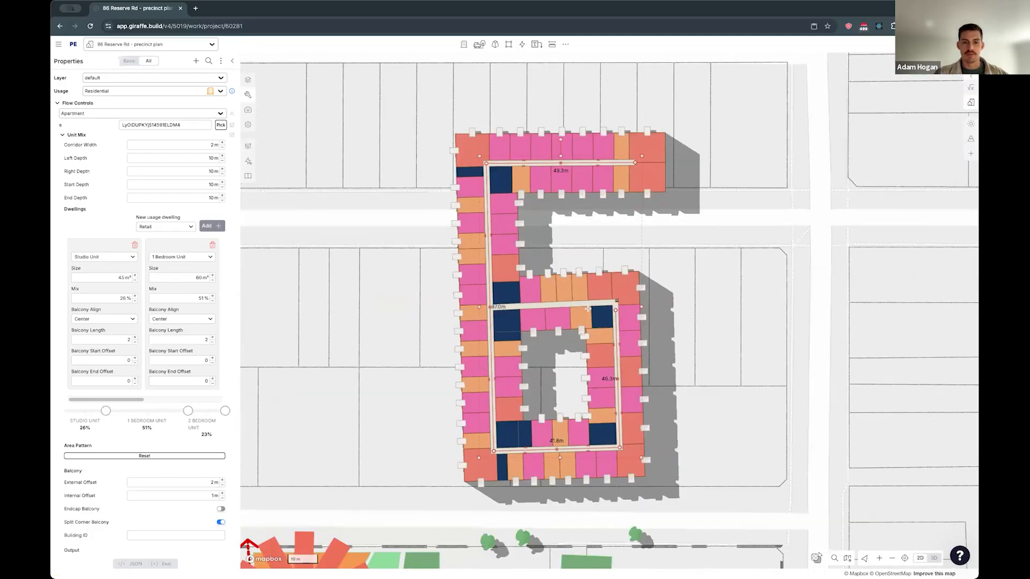
scroll(602, 309, up, 5)
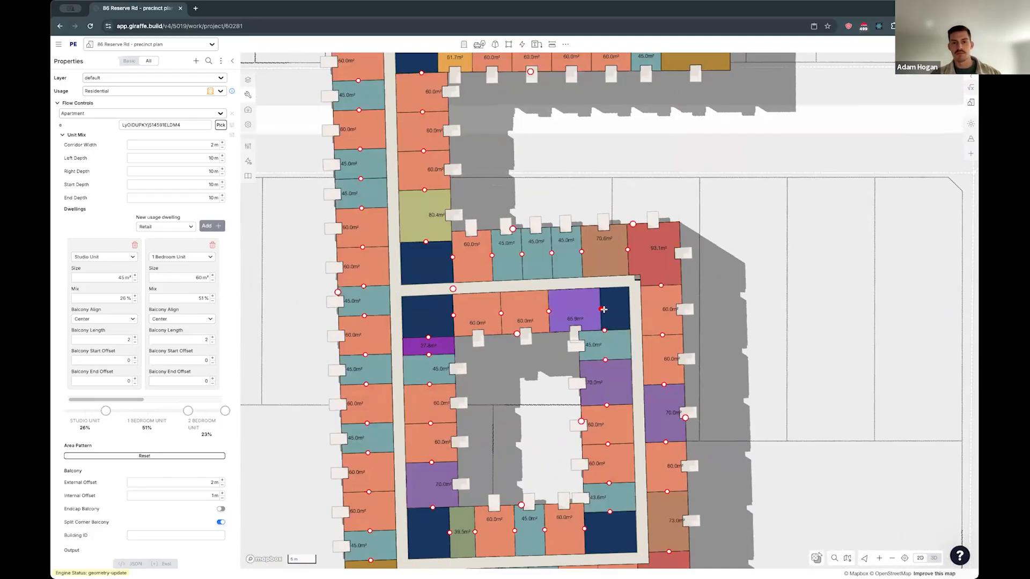
drag(600, 309, 603, 309)
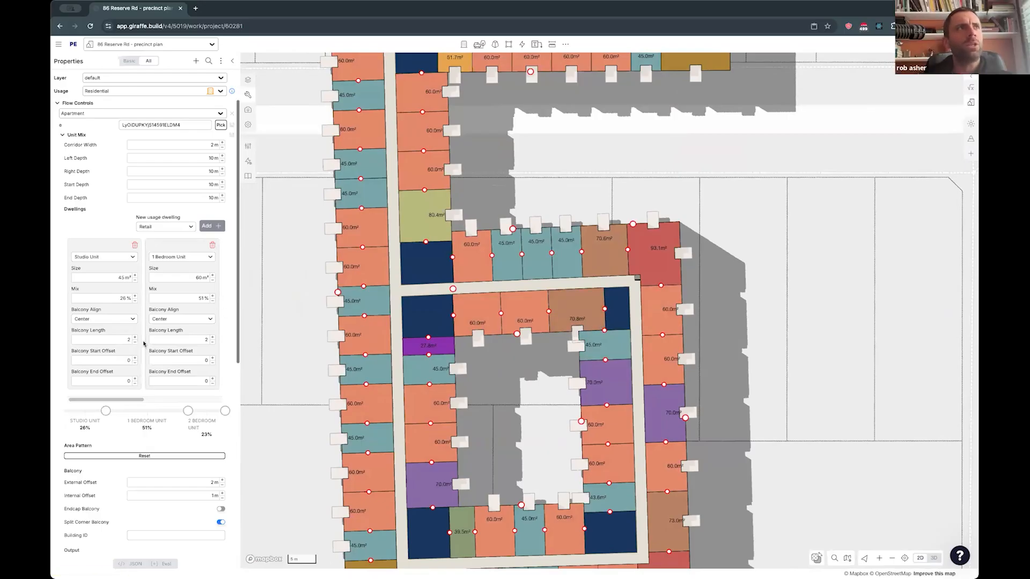
- Set the internal and external balcony offsets to 0 m and widen the core at the courtyard's northeast inner corner
scroll(146, 345, down, 1)
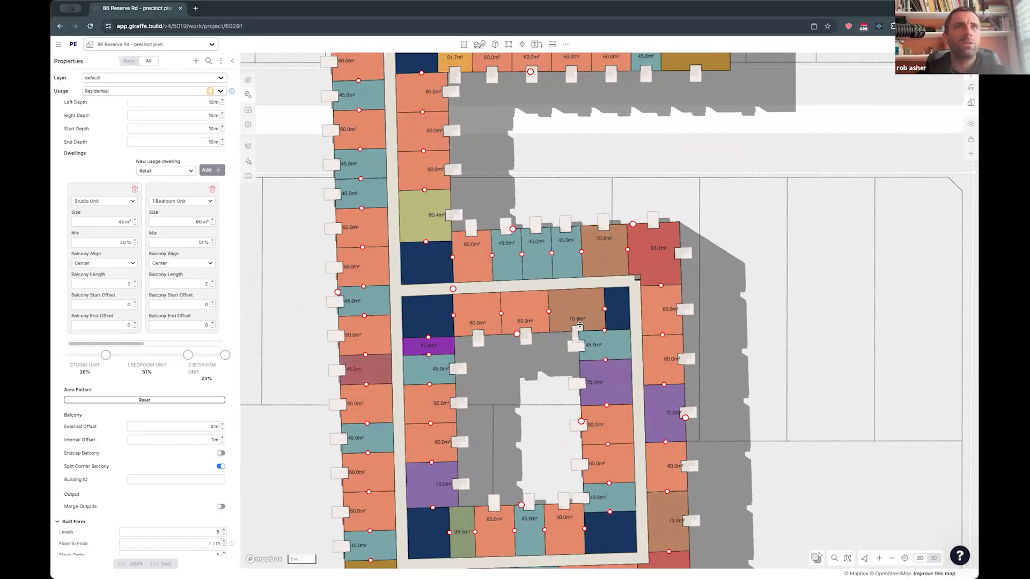
scroll(585, 339, up, 1)
scroll(585, 338, up, 4)
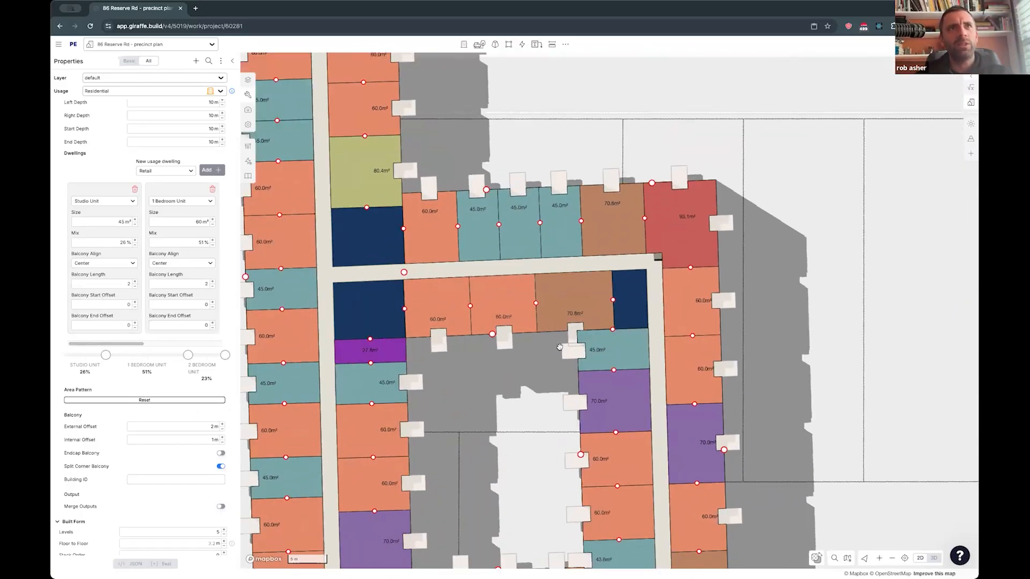
right_drag(585, 339, 587, 335)
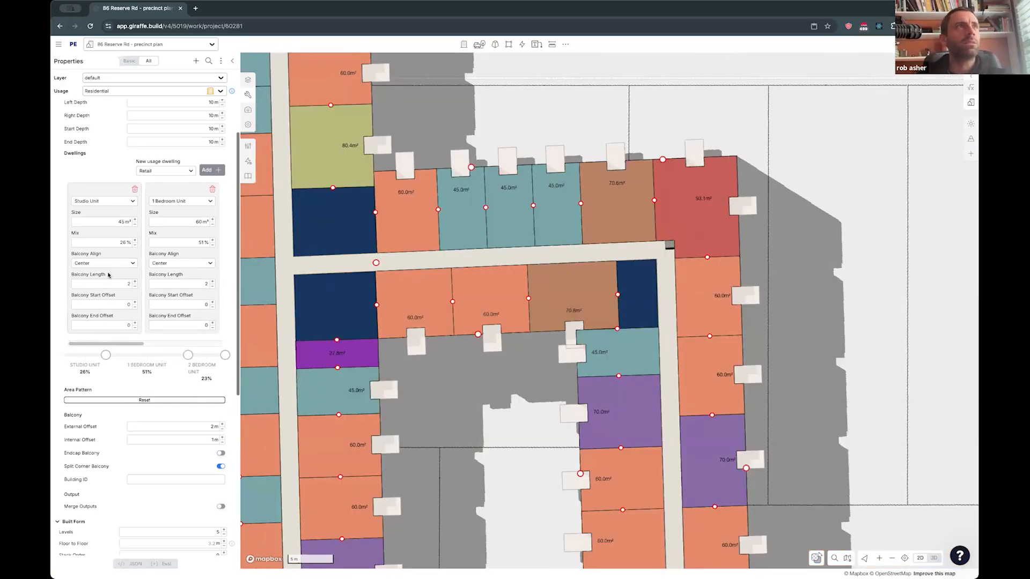
click(223, 442)
click(223, 429)
click(223, 429)
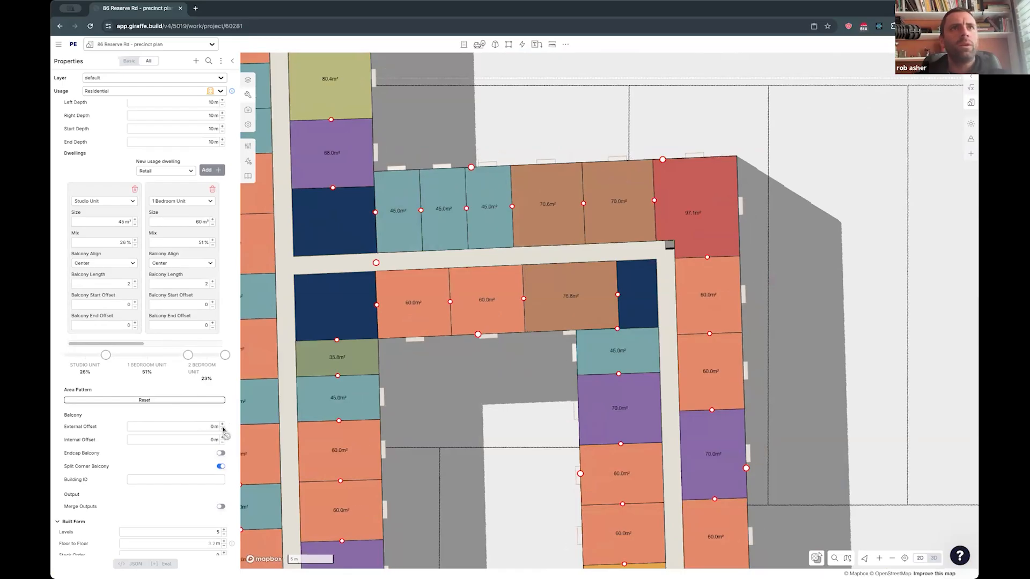
drag(617, 295, 588, 298)
click(558, 388)
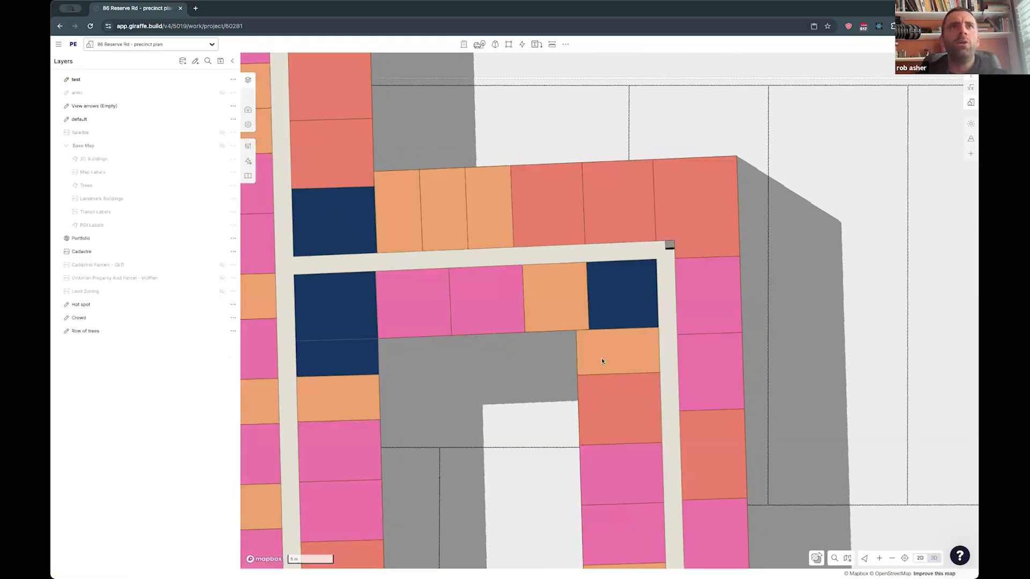
- Draw a rectangle about 11 m wide on the lots east of the building and notch its southwest corner into an L-shape
scroll(601, 362, down, 3)
drag(757, 358, 642, 386)
key(r)
click(650, 271)
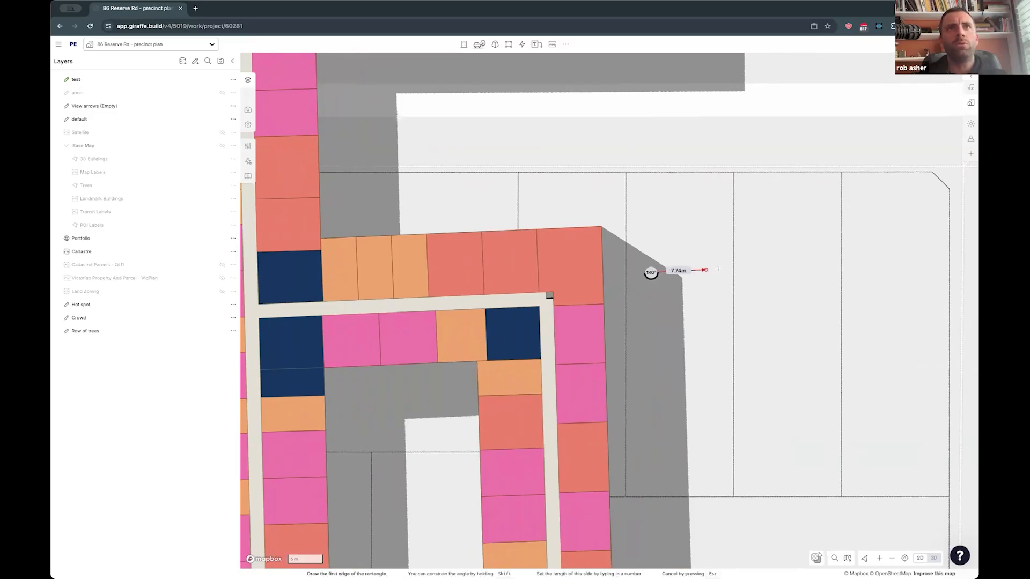
click(727, 272)
click(686, 341)
click(689, 341)
drag(660, 341, 685, 320)
- Split the L-shape diagonally from its inner corner to its outer corner
key(x)
click(686, 313)
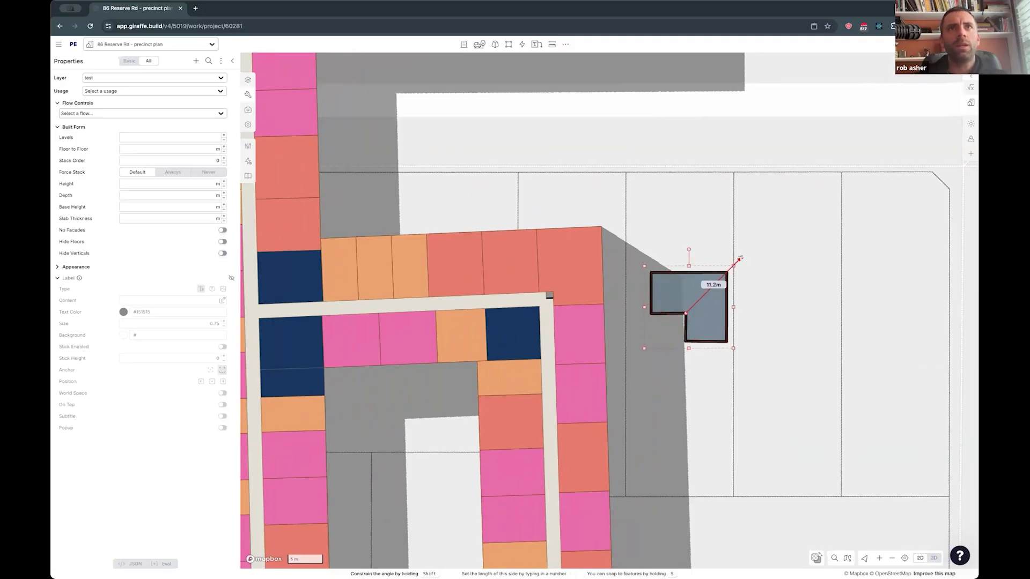
double_click(741, 259)
- Move both L-shape pieces over the courtyard's northeast inner corner and rotate them to align with the corridors
drag(766, 313, 653, 280)
drag(701, 315, 508, 360)
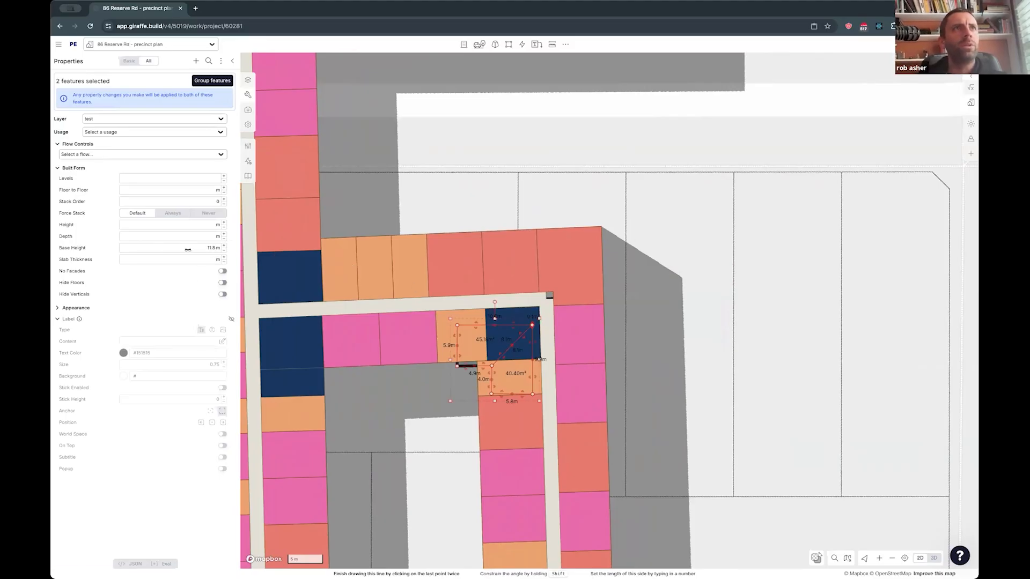
drag(494, 302, 491, 302)
drag(486, 344, 481, 335)
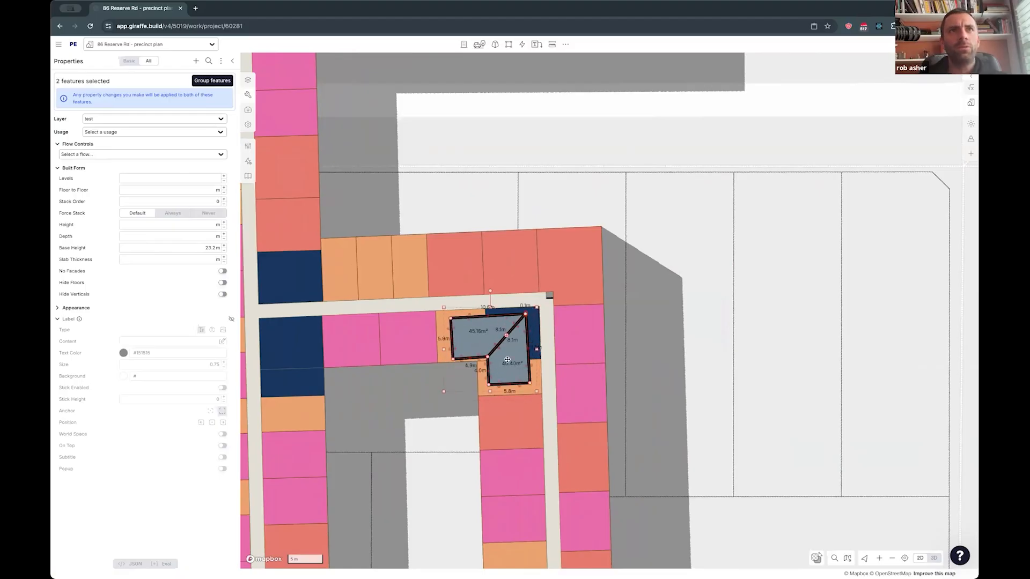
- Enlarge the two pieces to fill the inner corner and place a copy of them on the lots to the east
drag(443, 391, 431, 405)
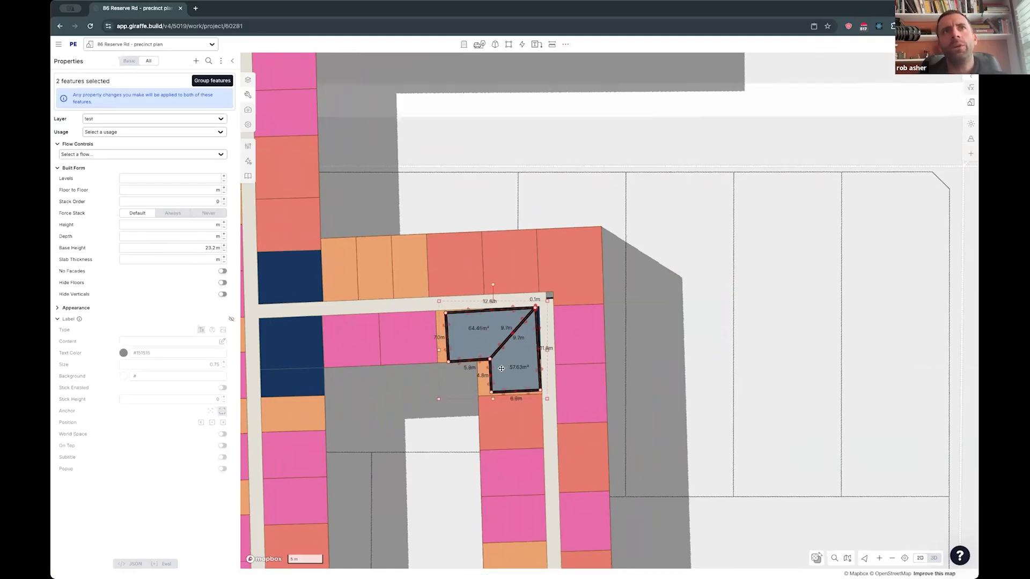
drag(506, 368, 532, 363)
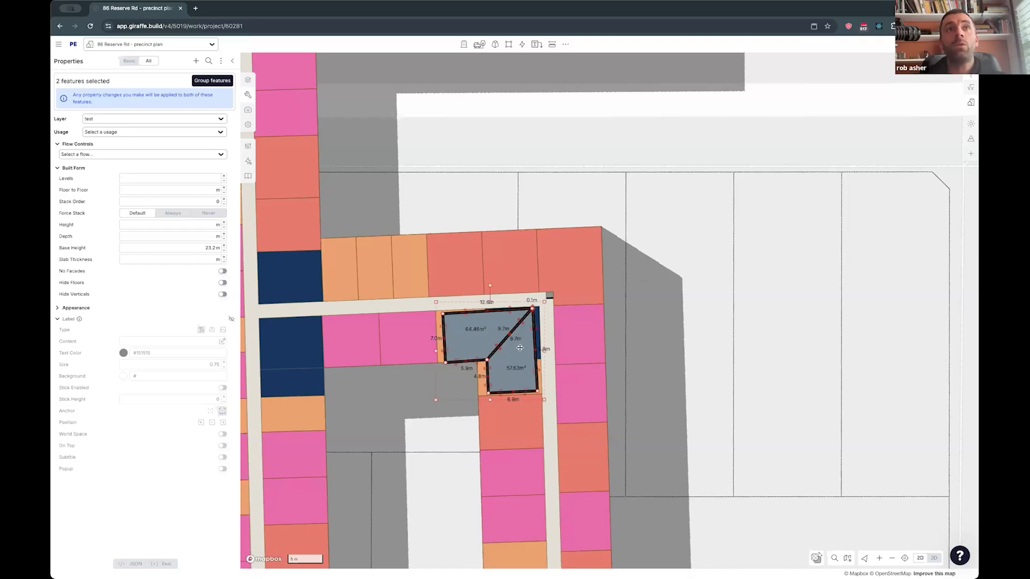
alt+drag(518, 348, 725, 277)
- Reduce the outer corner unit at the building's northeast bend to about 85 m² by shifting its divider
click(568, 280)
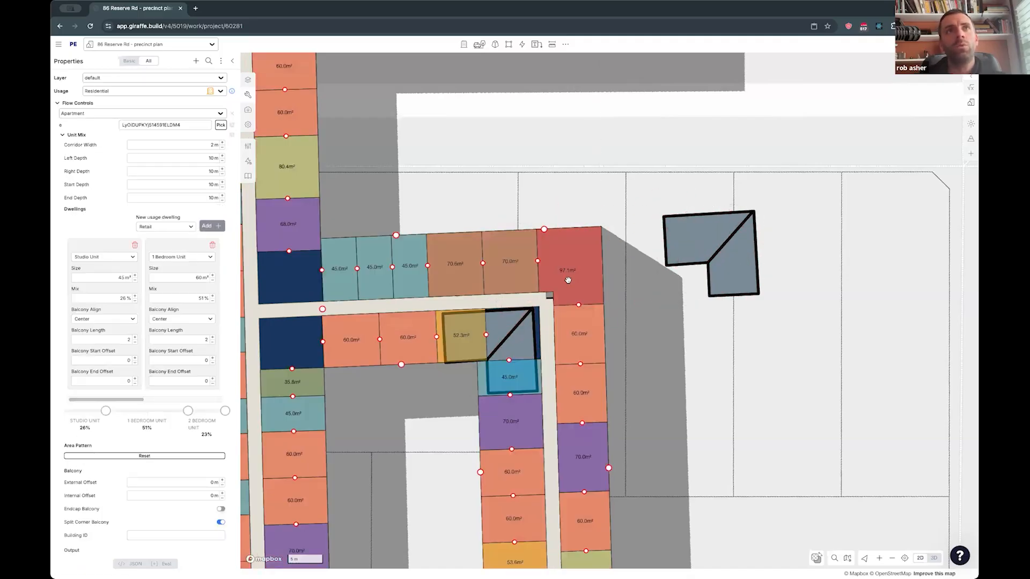
drag(579, 303, 578, 299)
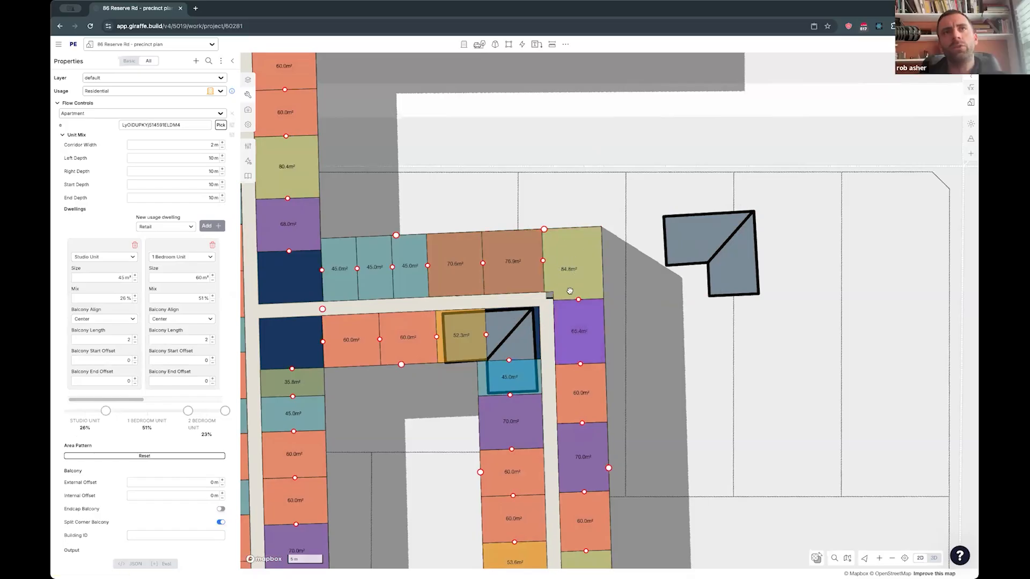
click(676, 321)
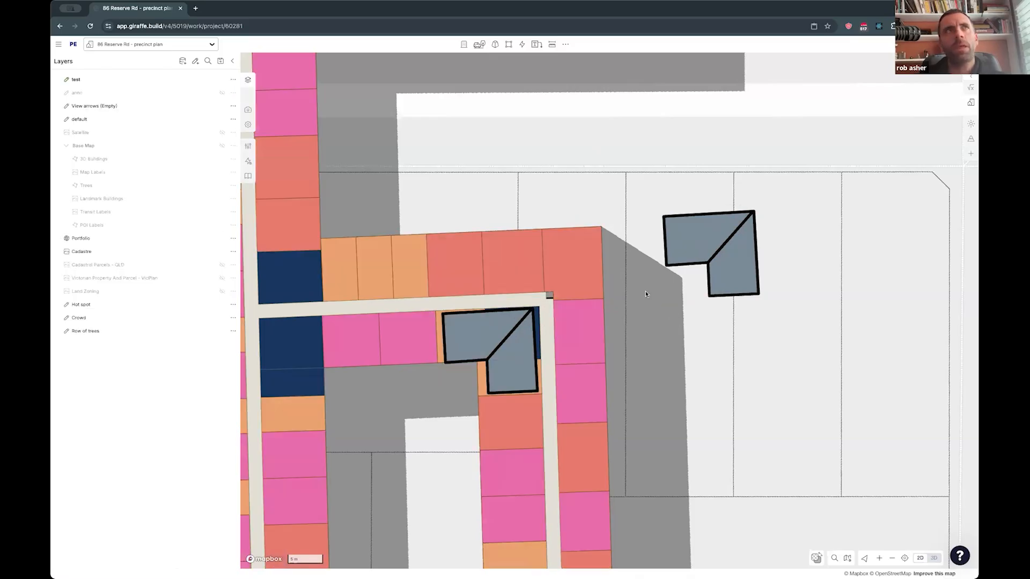
- Find and open the project "Detailed modelling"
click(139, 44)
text(det)
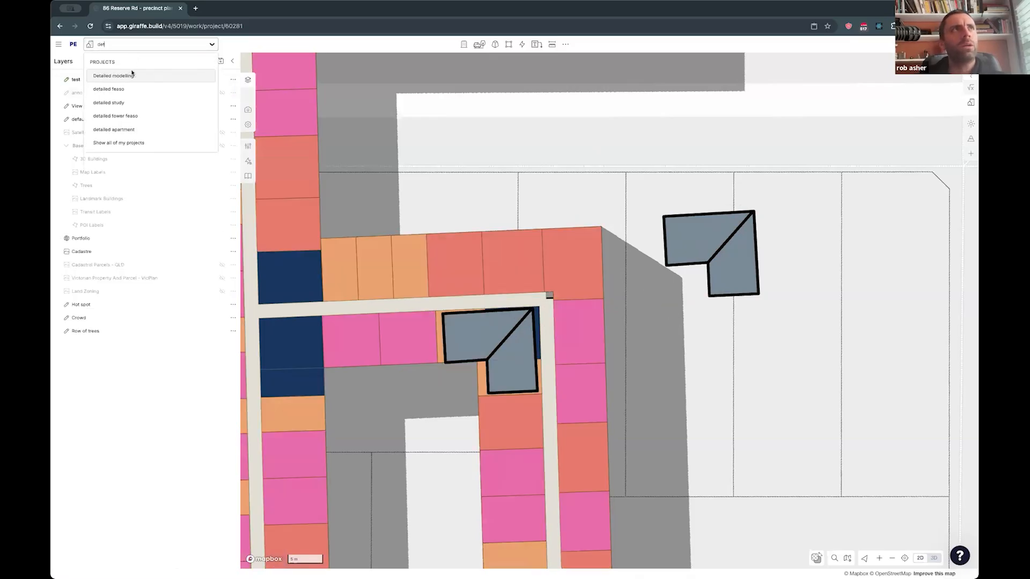
click(132, 75)
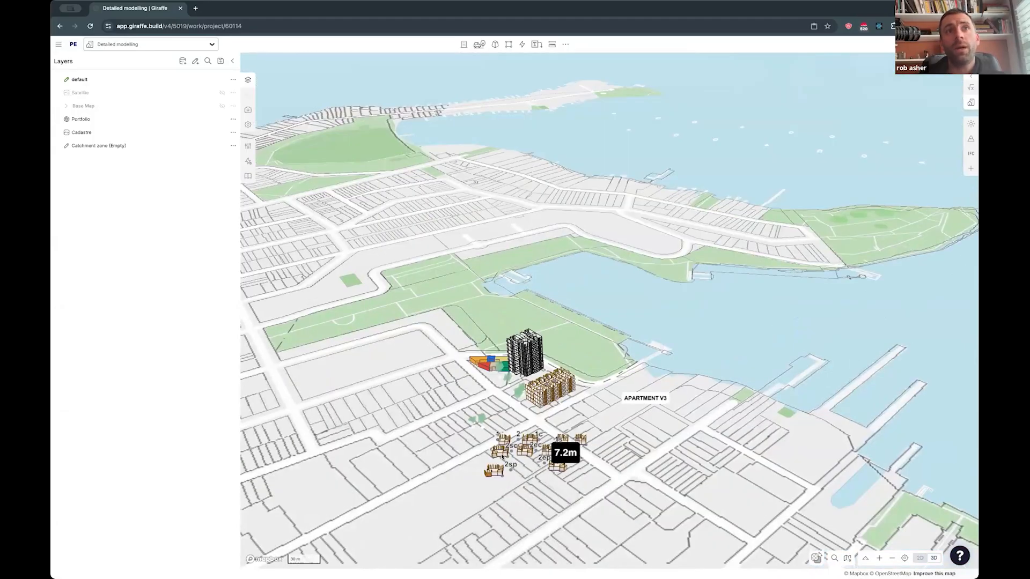
- Examine the four-level apartment building and its "apartment mixer" flow graph, closing the flow editor when finished
scroll(493, 429, up, 3)
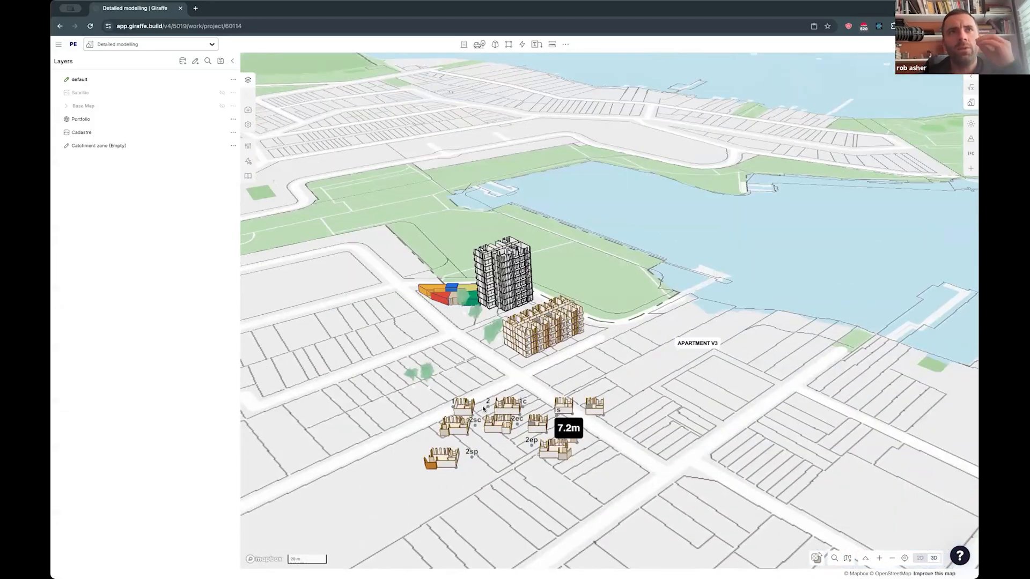
key(space)
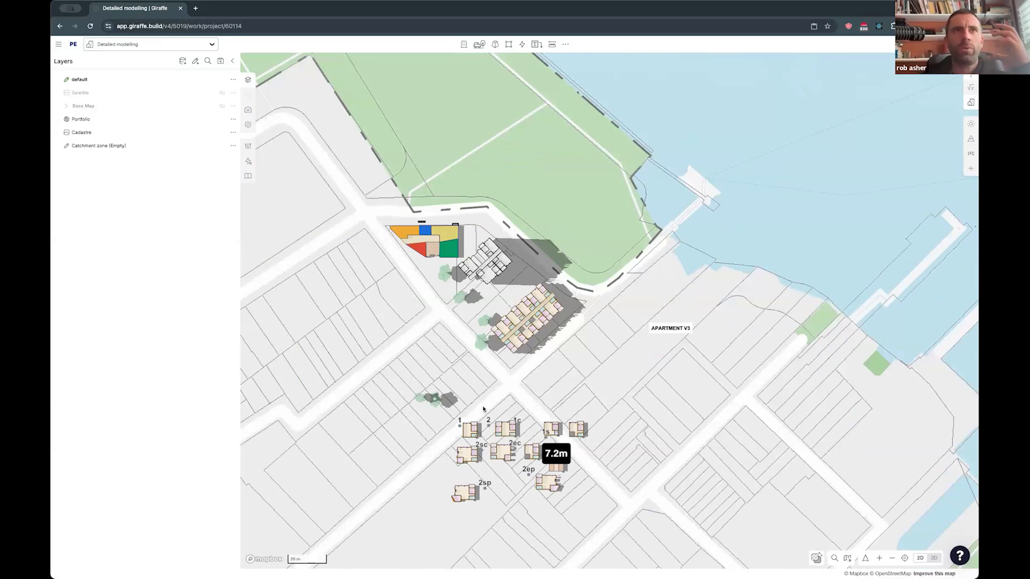
click(515, 344)
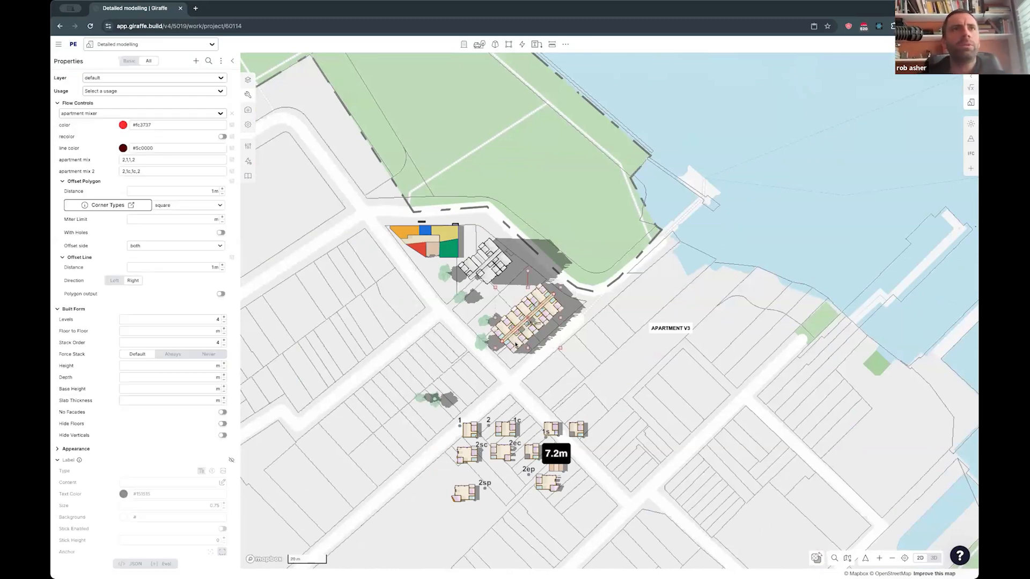
click(247, 160)
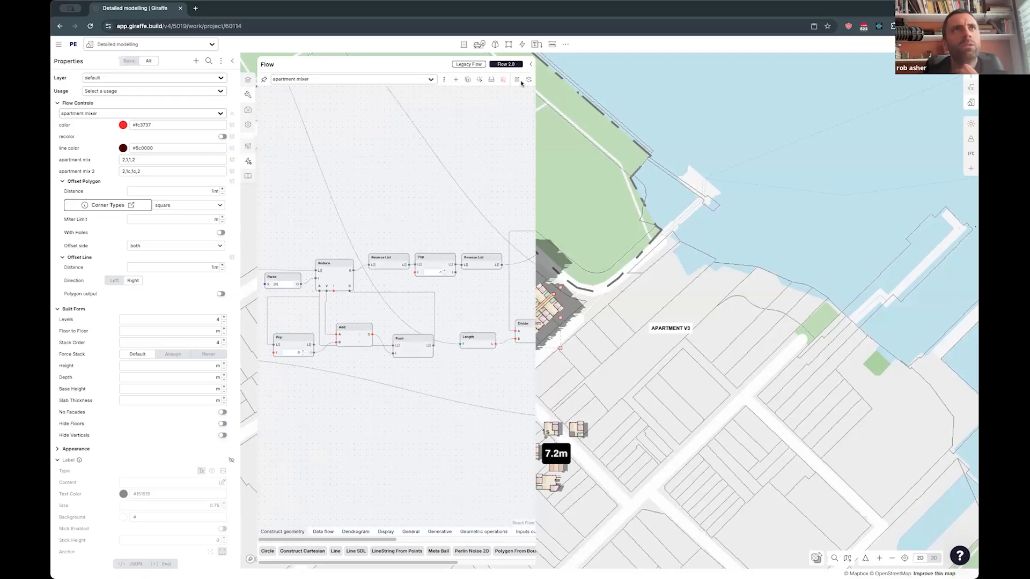
click(529, 65)
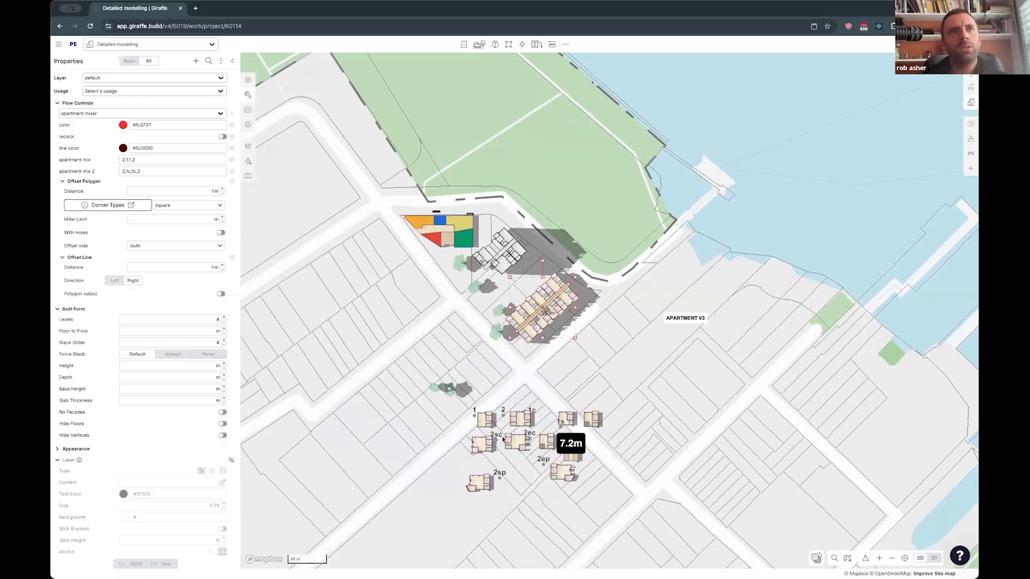
- Examine the individual apartment modules in 3D, selecting units such as the 1s layout
scroll(493, 446, up, 2)
click(425, 432)
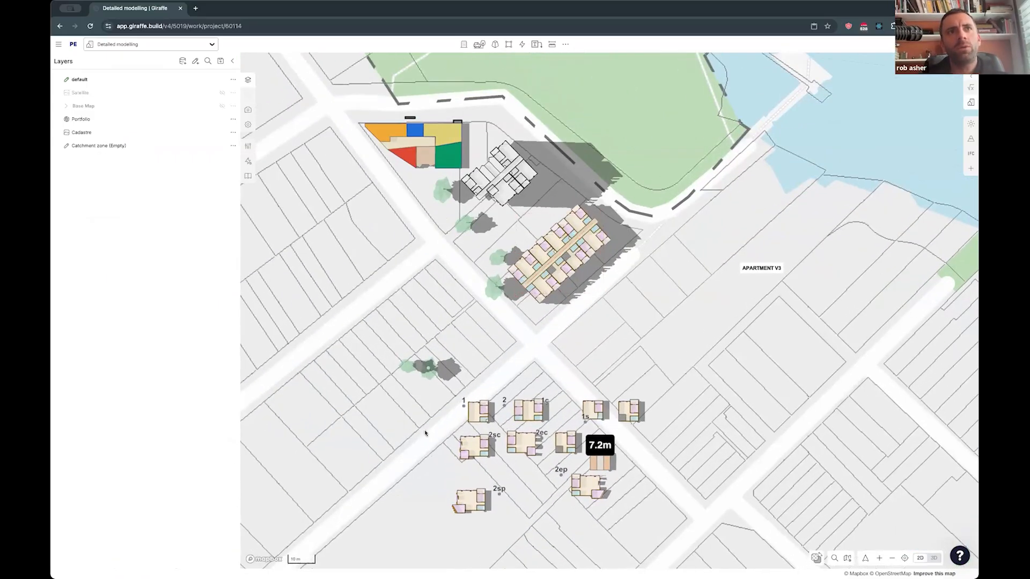
right_drag(692, 381, 282, 114)
scroll(631, 329, up, 5)
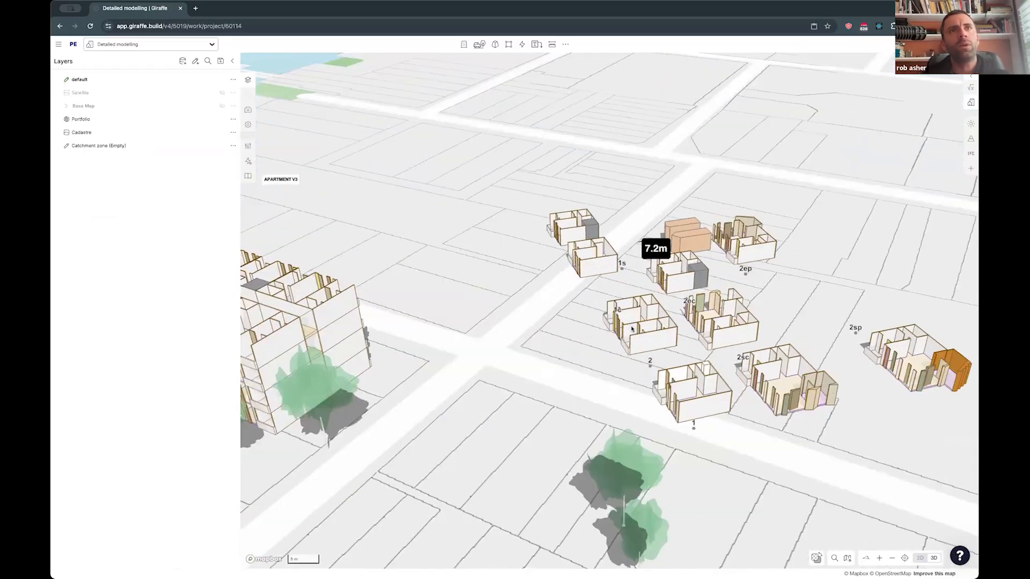
click(660, 379)
click(612, 322)
click(584, 258)
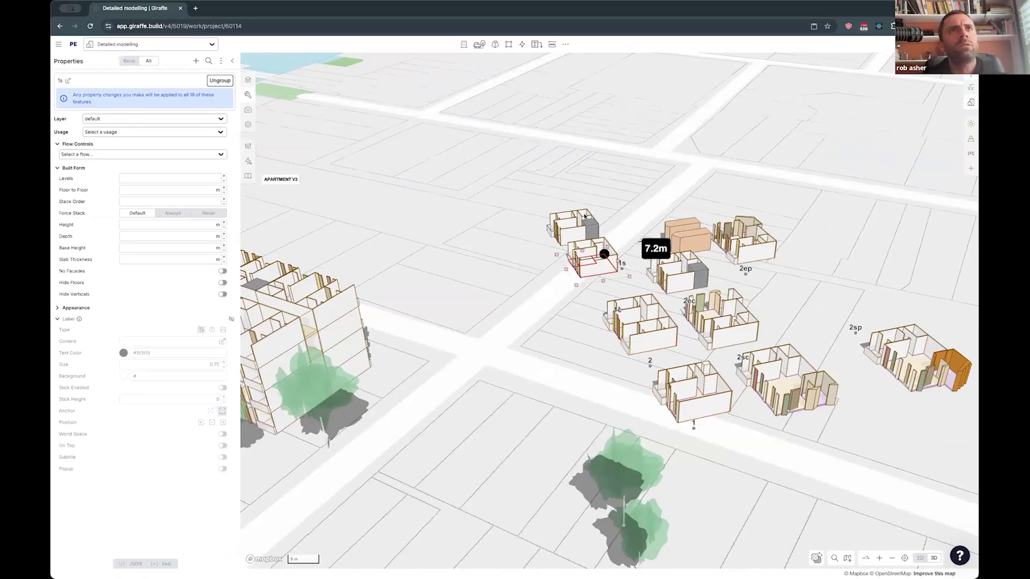
- Set the four-level building's first apartment mix to 1,1,1c in the plan view
key(2)
click(637, 337)
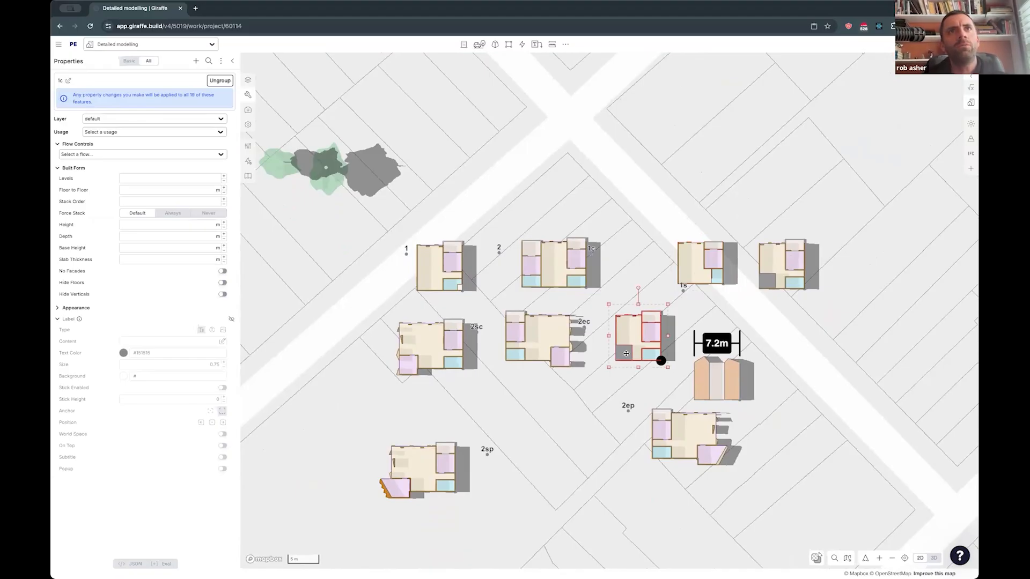
click(614, 166)
scroll(613, 167, up, 10)
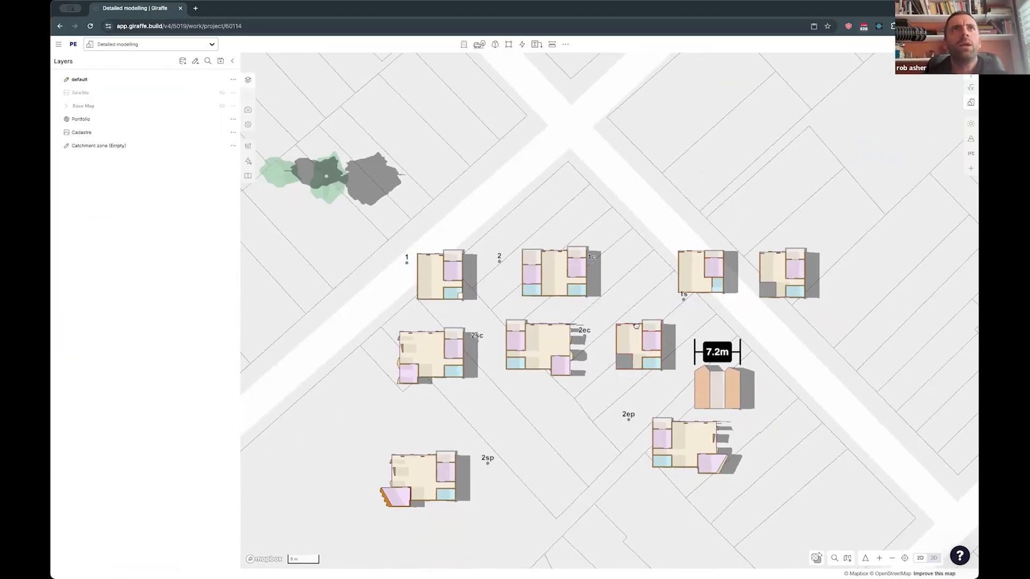
click(604, 223)
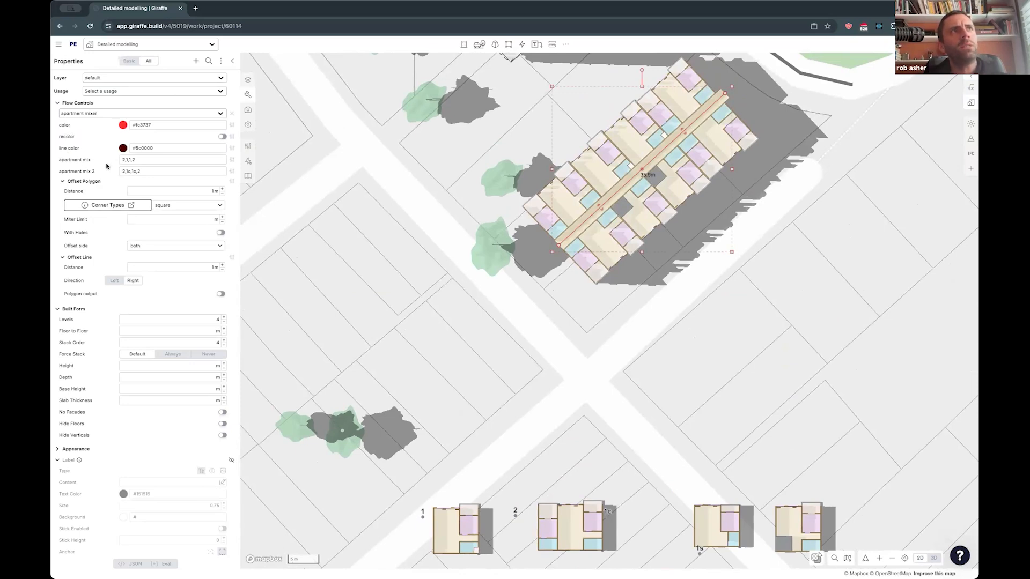
double_click(132, 159)
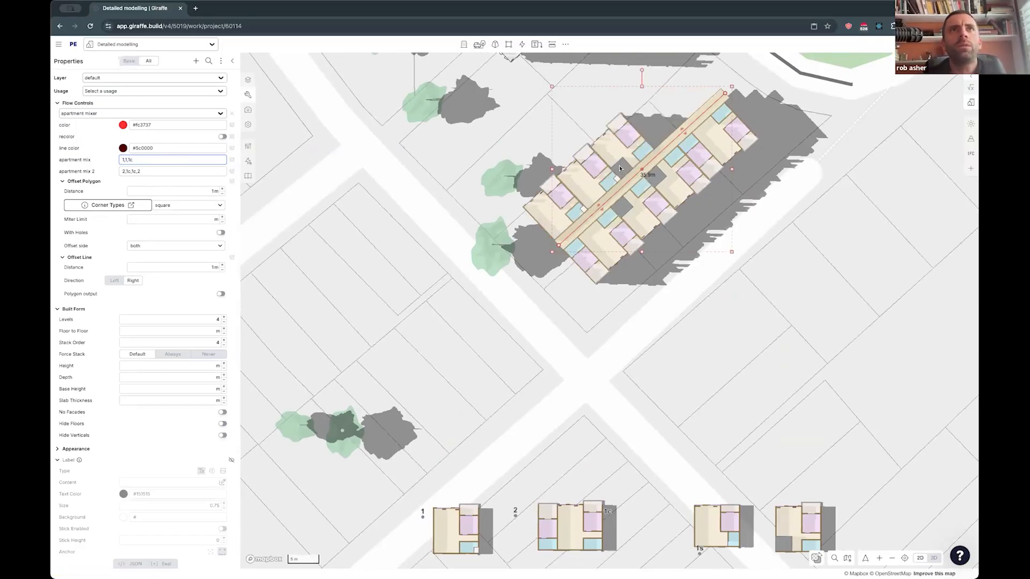
- Add a two-bedroom module at the end of the first apartment mix, giving 1,1,1c,2
drag(586, 388, 483, 286)
drag(620, 194, 616, 372)
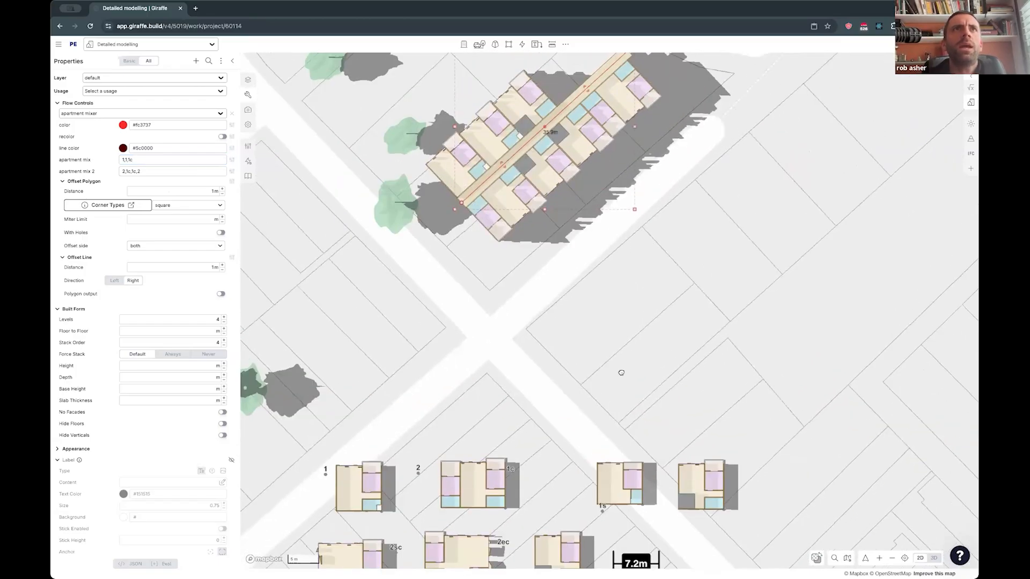
click(162, 160)
text(,2)
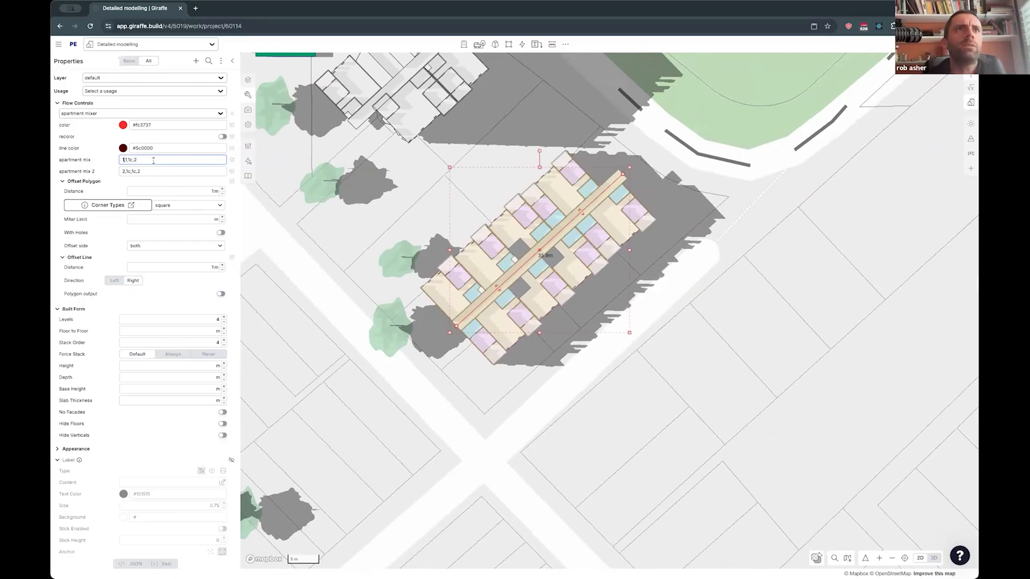
- Replace the leading 1 in the first apartment mix with the 2sp module, giving 2sp,1,1c,2
scroll(396, 427, down, 3)
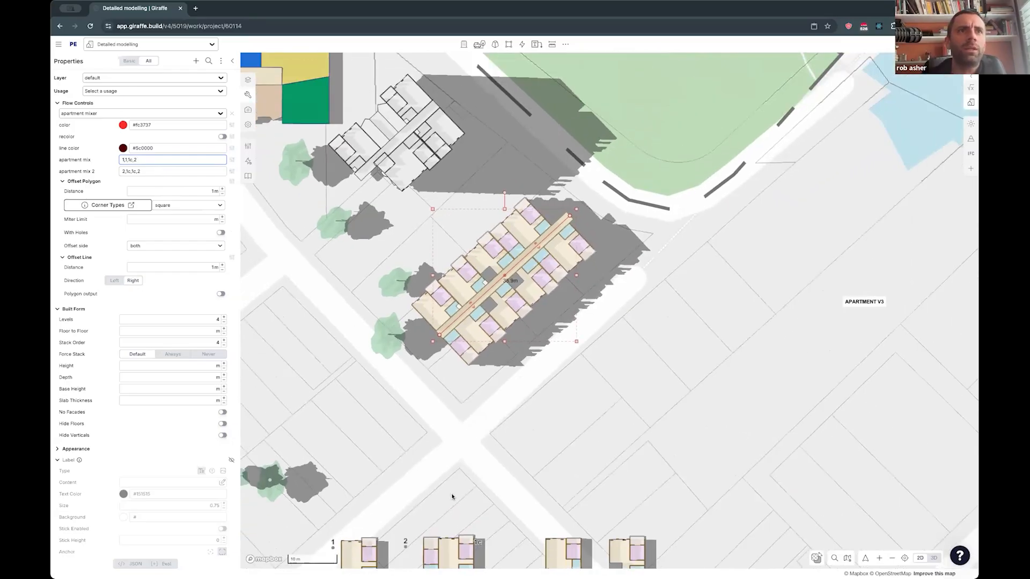
drag(452, 496, 510, 338)
scroll(382, 487, up, 3)
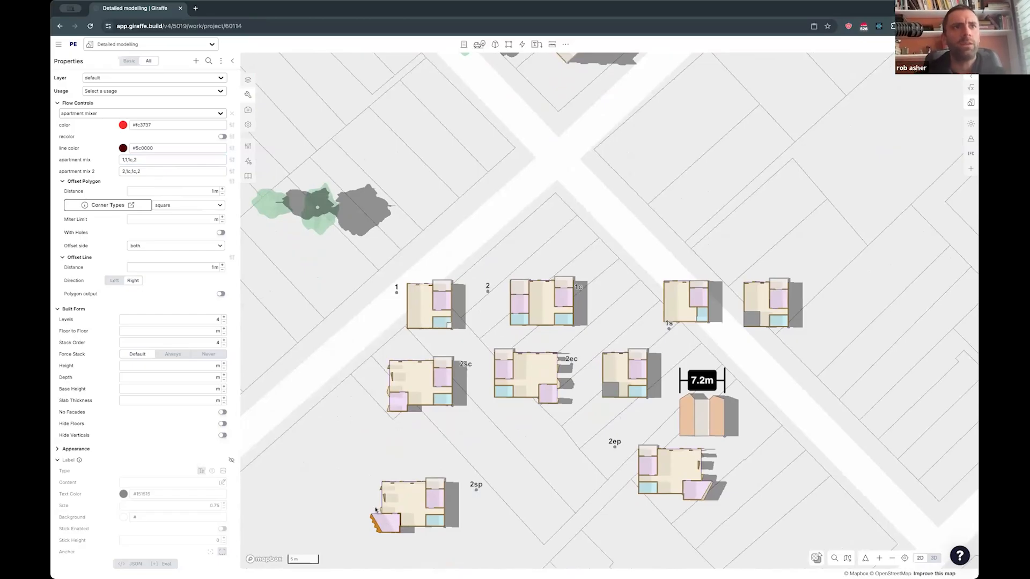
scroll(431, 433, down, 3)
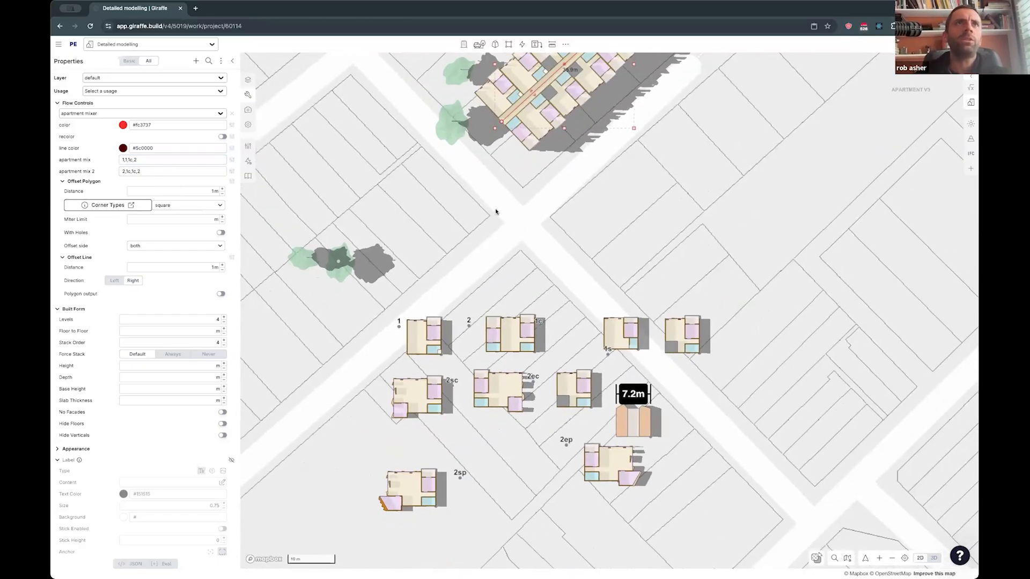
drag(497, 211, 486, 305)
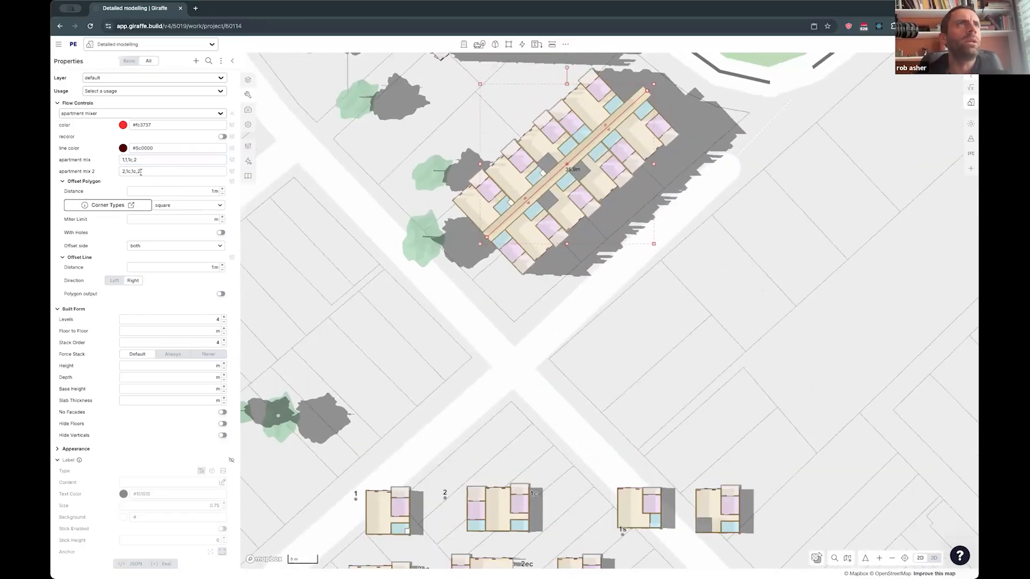
click(125, 160)
key(BackSpace)
text(2sp)
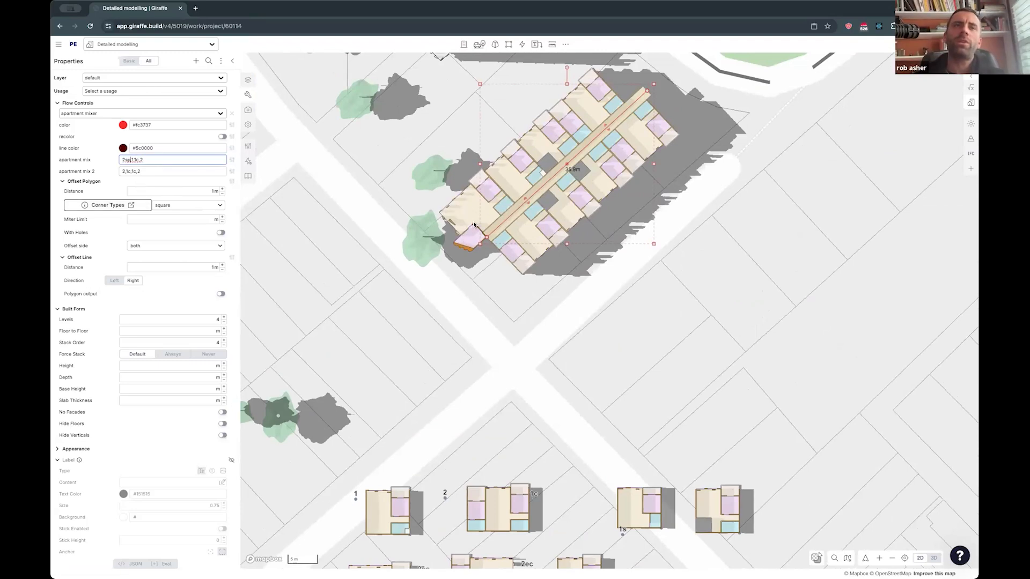
- Examine the building's orange 2sp corner apartments in 3D alongside the separate source modules
text(t)
drag(439, 309, 446, 323)
click(476, 292)
right_drag(476, 291, 580, 263)
click(579, 263)
drag(483, 343, 580, 263)
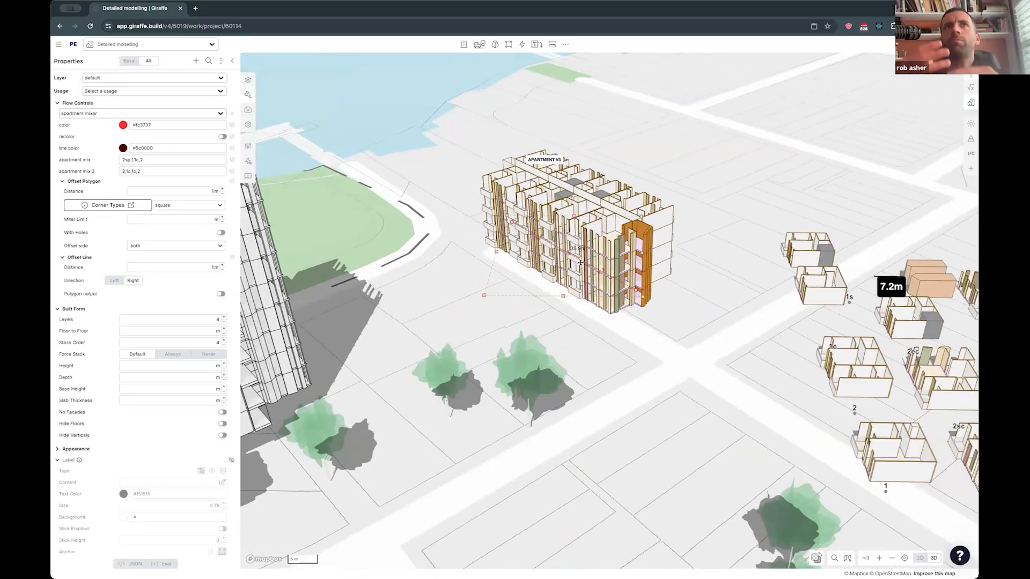
click(661, 309)
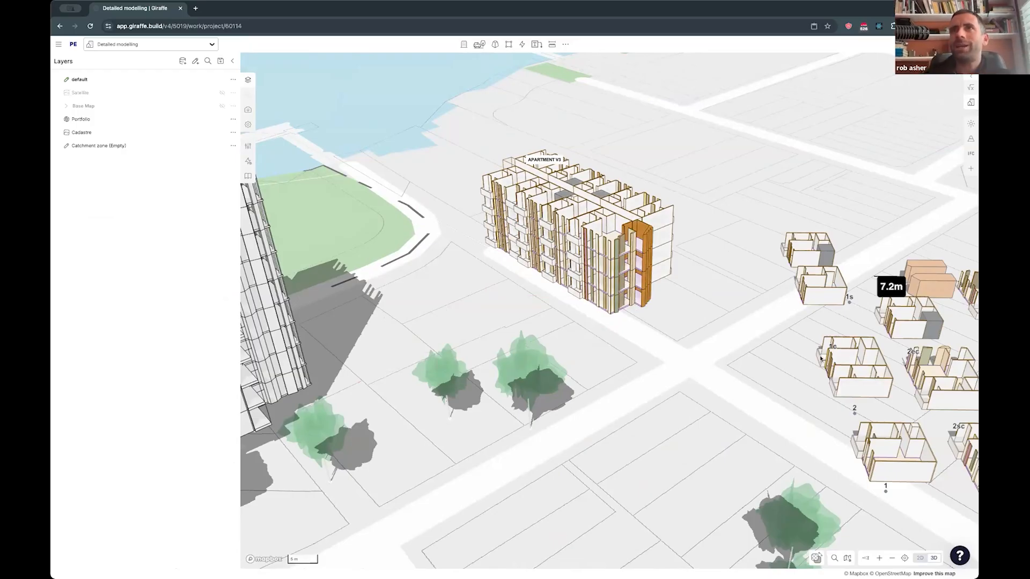
drag(696, 372, 579, 403)
right_drag(611, 459, 617, 476)
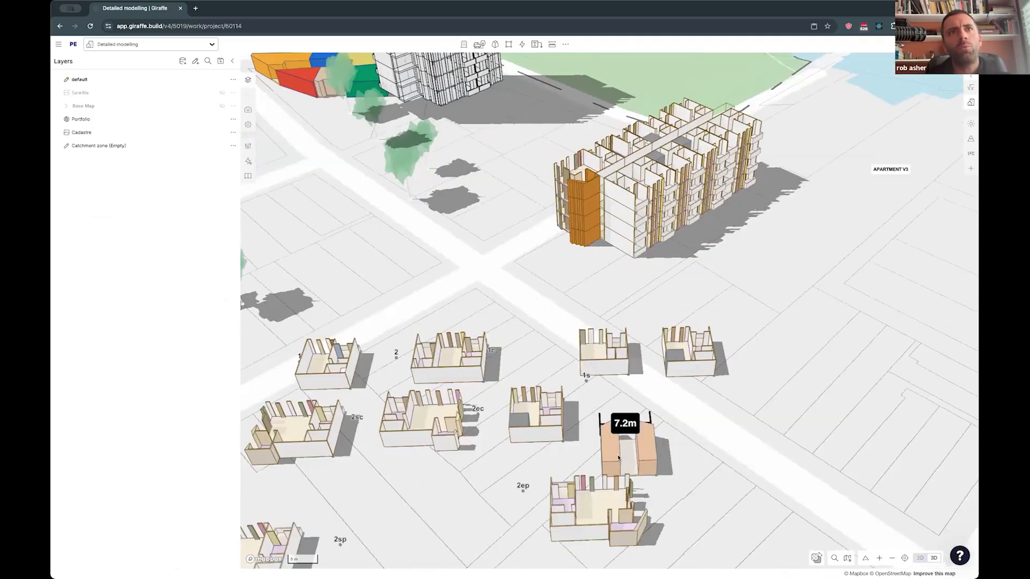
- Set the building's second apartment mix to 2,1,c,2 in the plan view
click(698, 183)
key(2)
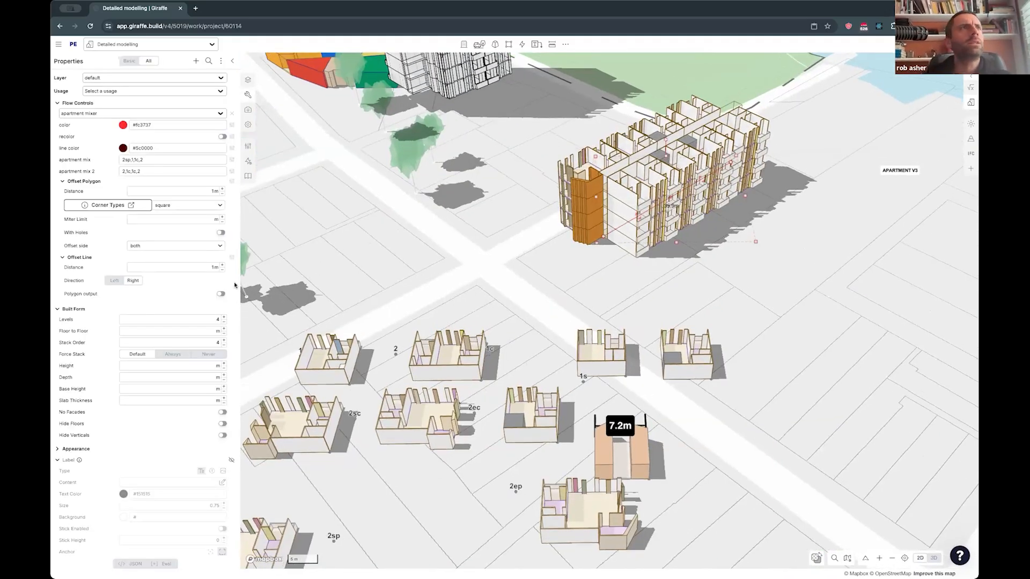
click(153, 172)
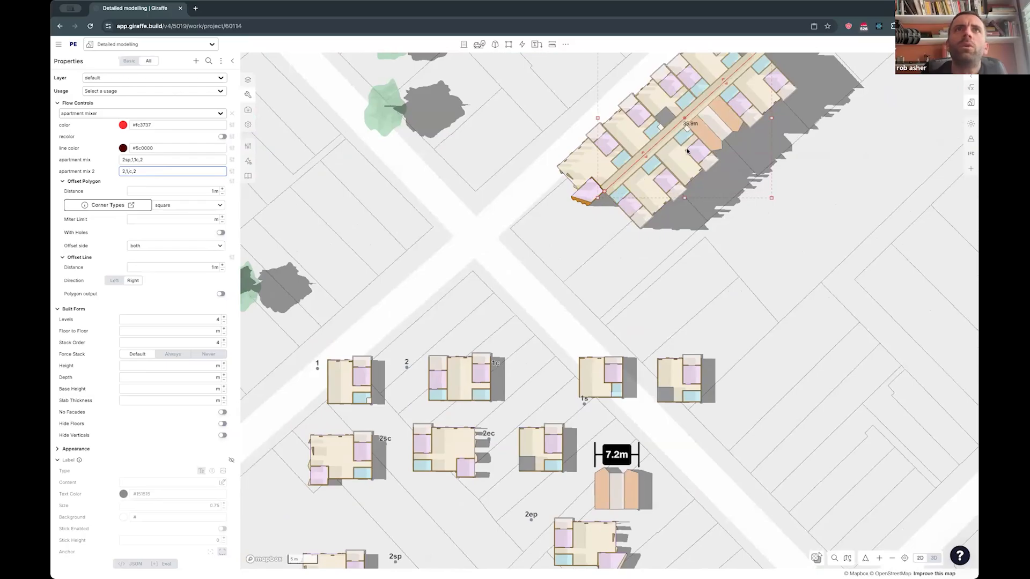
- Raise the apartment building to 7 levels in the 3D view
drag(771, 193, 720, 265)
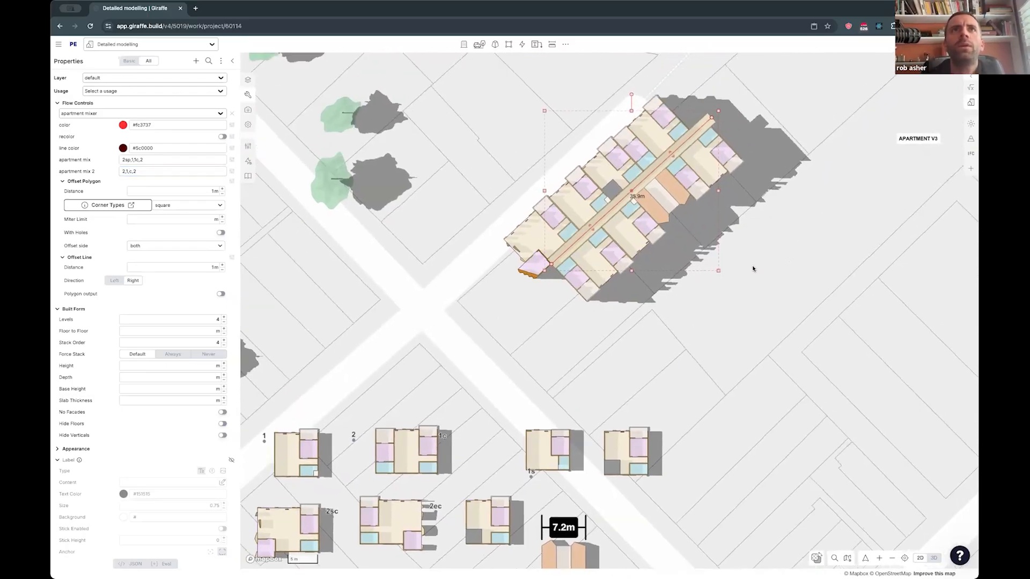
key(3)
right_drag(742, 270, 730, 251)
key(Up)
key(Up)
key(Up)
- Toggle the building's recolor option to compare both appearances, leaving it enabled
click(223, 137)
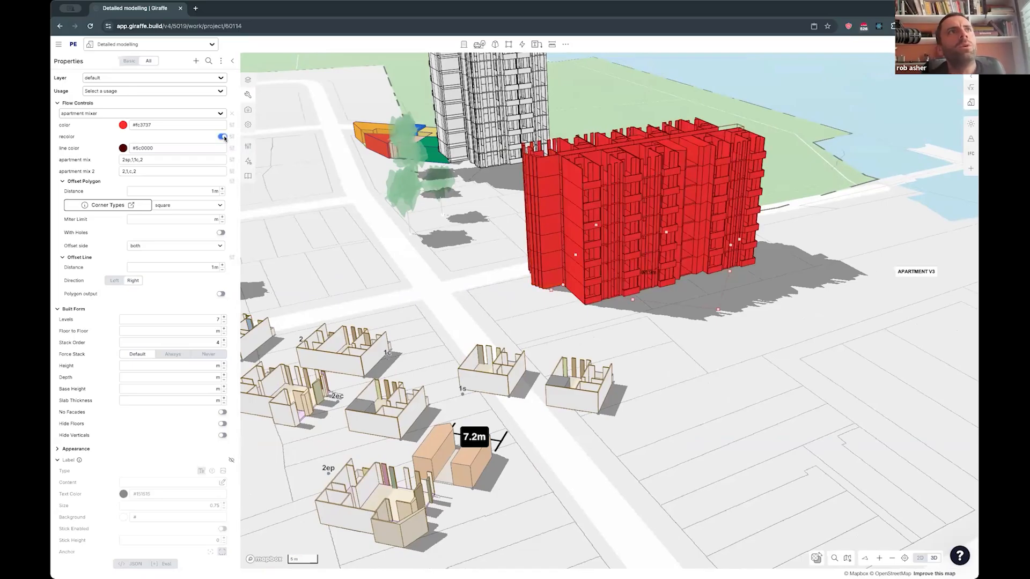
click(223, 137)
click(223, 137)
click(223, 137)
click(223, 137)
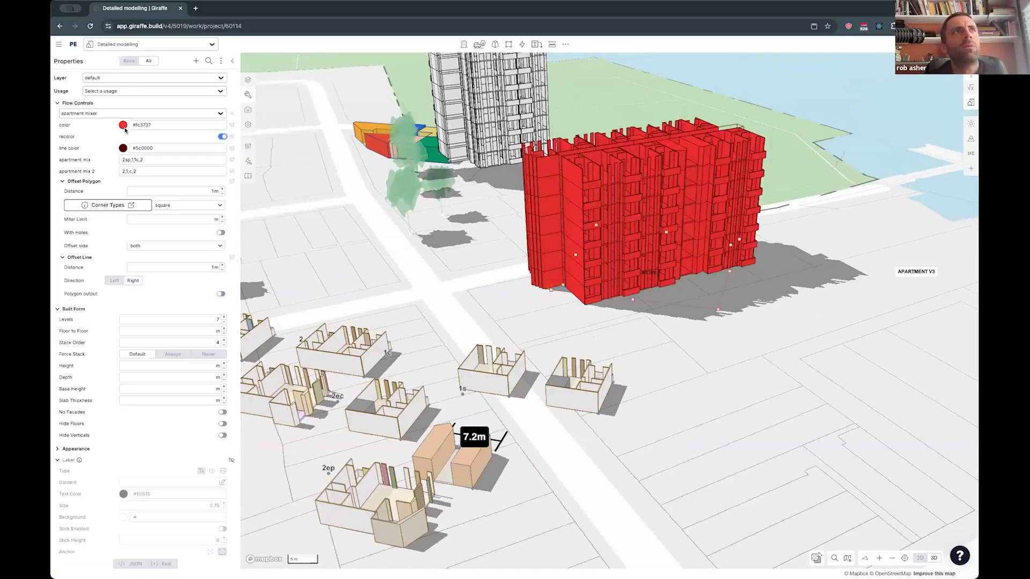
- Change the building's flow fill color to white, #ffffff
click(124, 127)
drag(99, 156, 90, 154)
click(97, 128)
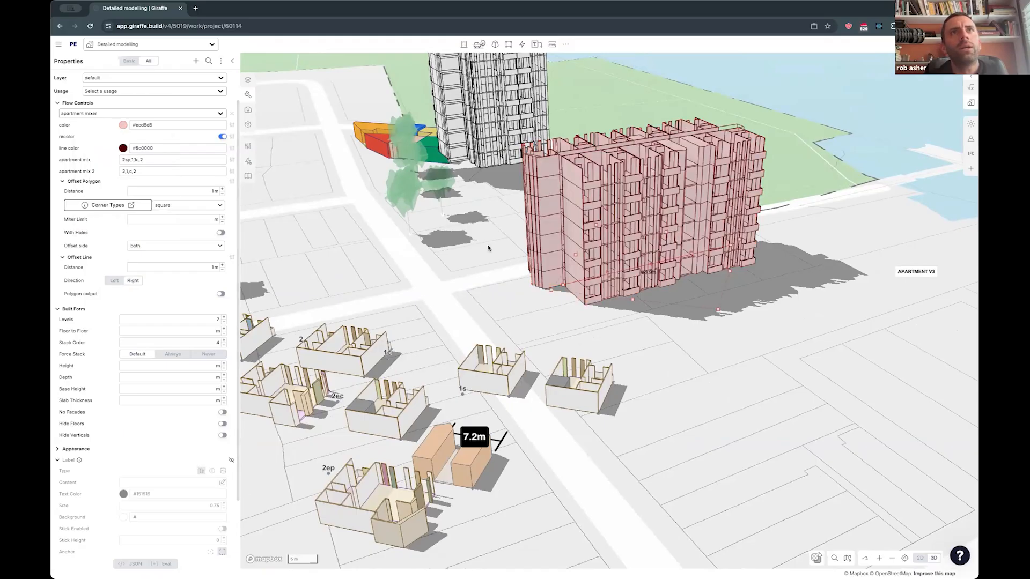
click(123, 125)
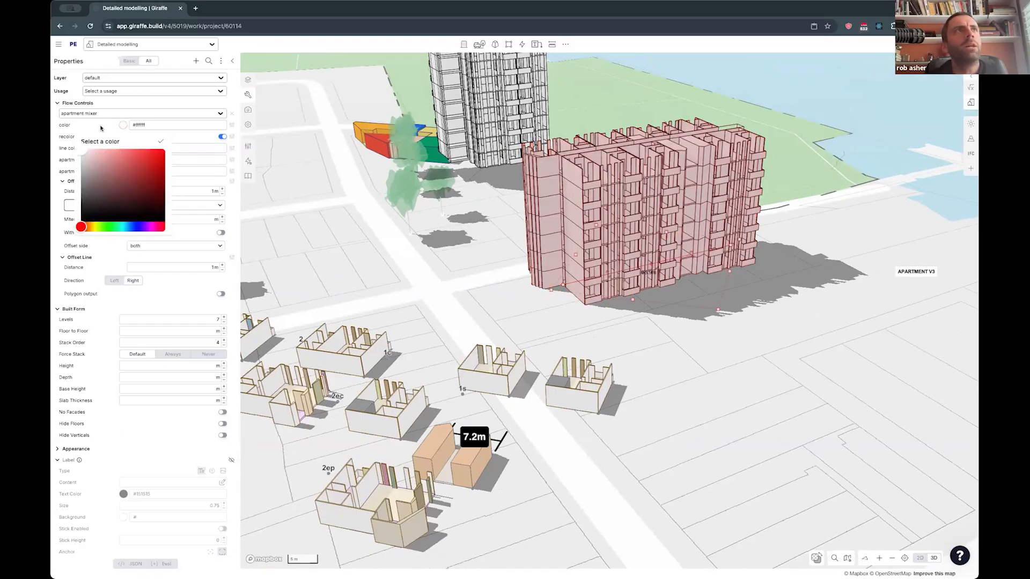
click(124, 128)
- Set the building's line color to light grey #c1c1c1, compare with recolor off and on, and deselect it
click(122, 149)
click(85, 191)
drag(81, 192, 81, 188)
click(222, 136)
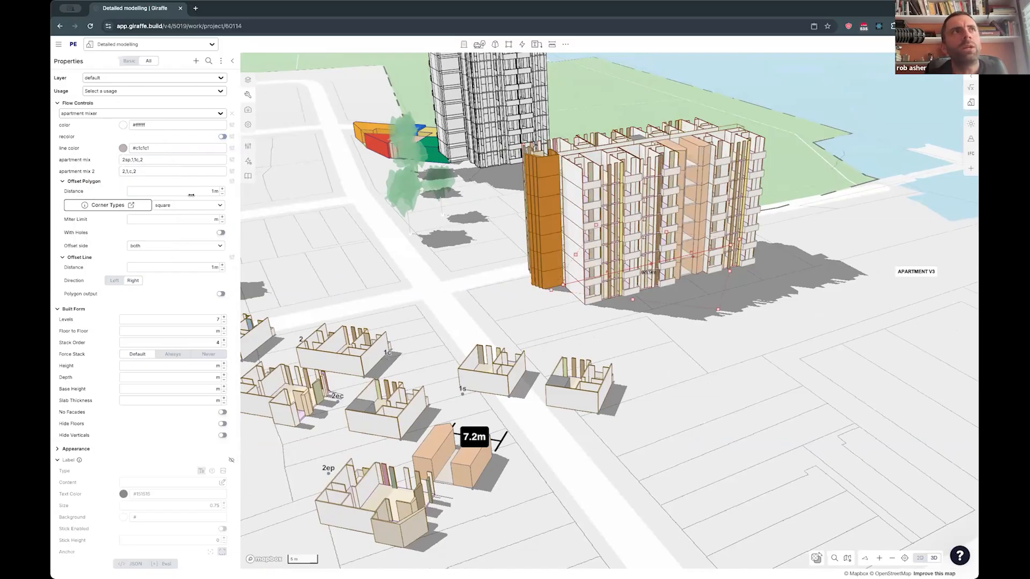
click(222, 136)
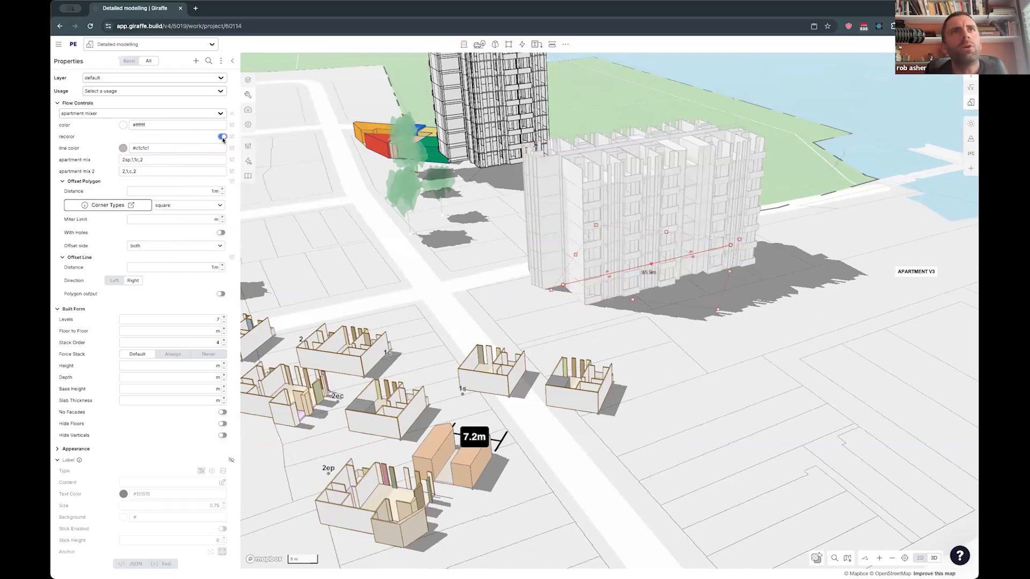
click(466, 275)
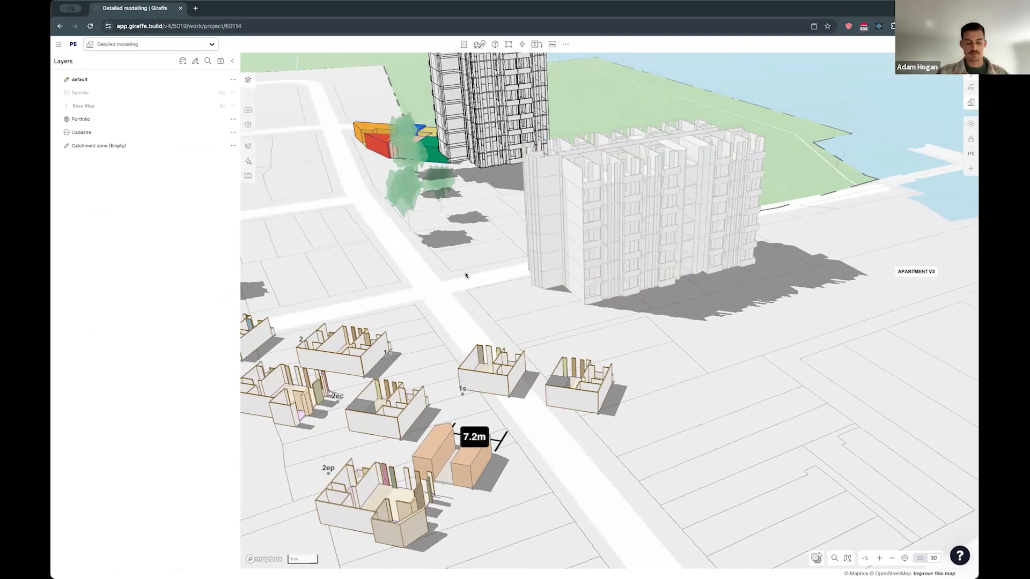
- Place a tree in front of the white apartment building, scale it to 29.41 and rotate it
drag(405, 212, 699, 287)
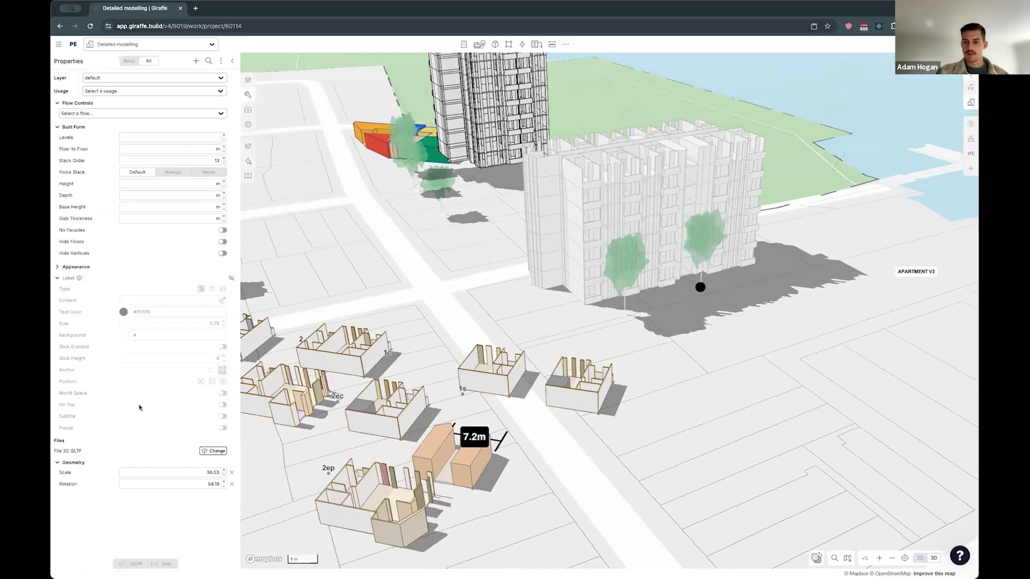
drag(182, 473, 179, 492)
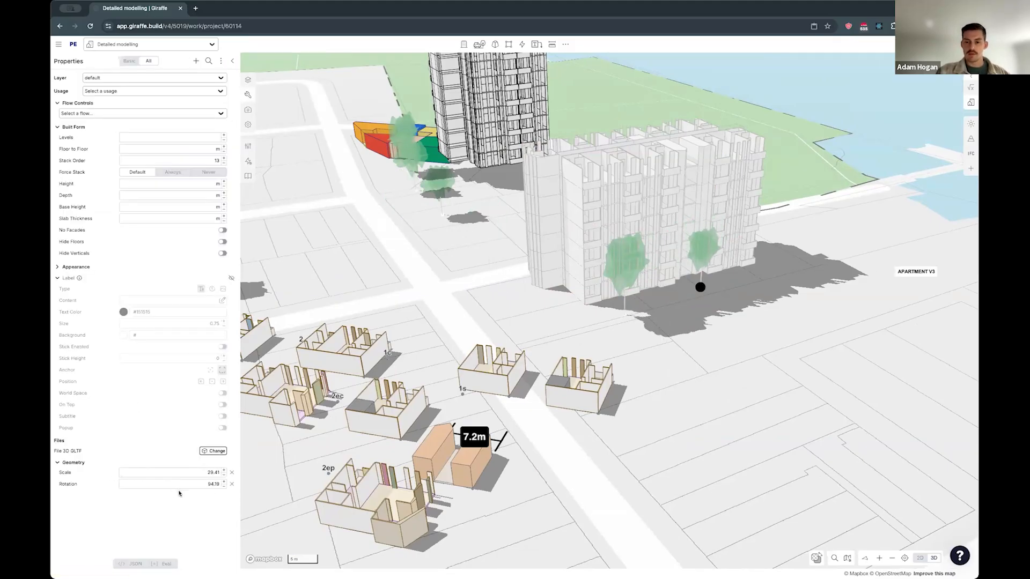
drag(239, 484, 258, 480)
- Add another tree farther along the building front, enlarge it to a scale of about 39, and deselect it
drag(670, 299, 753, 286)
drag(194, 474, 253, 474)
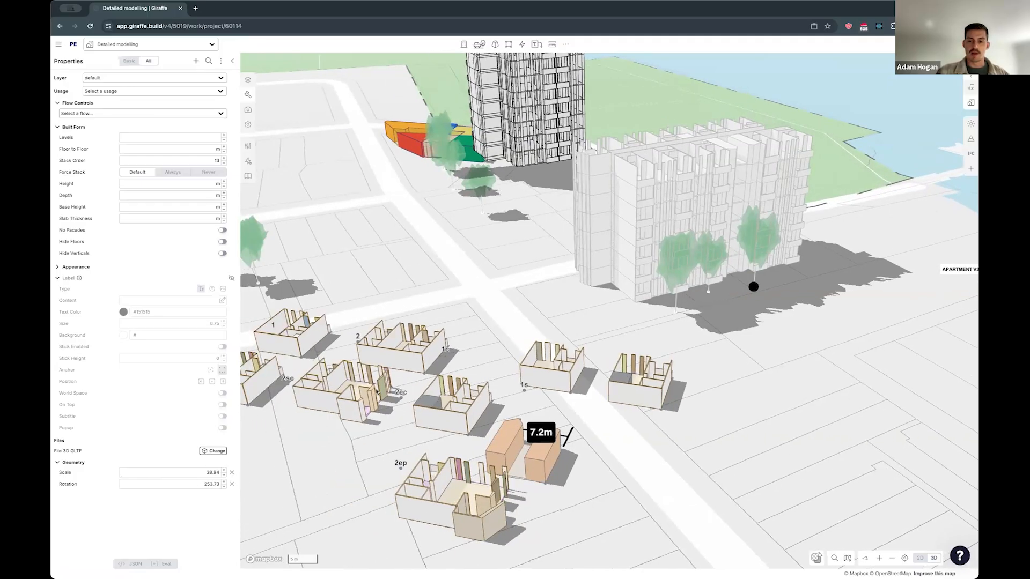
click(490, 340)
drag(525, 315, 521, 315)
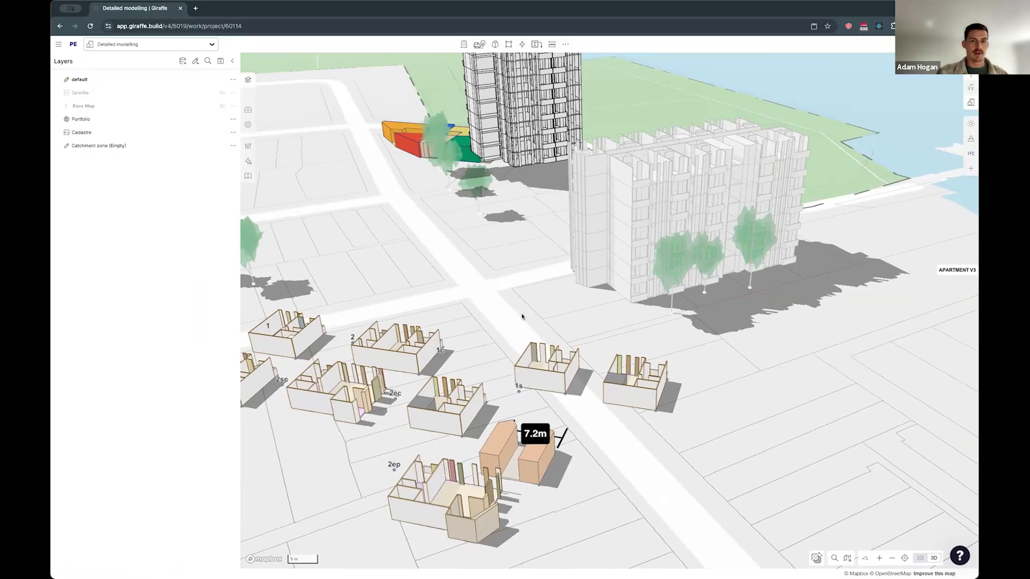
- Draw a multi-deck parking building about 25.8 by 29.9 m on the open lots near the Apartment V3 label
scroll(522, 316, right, 5)
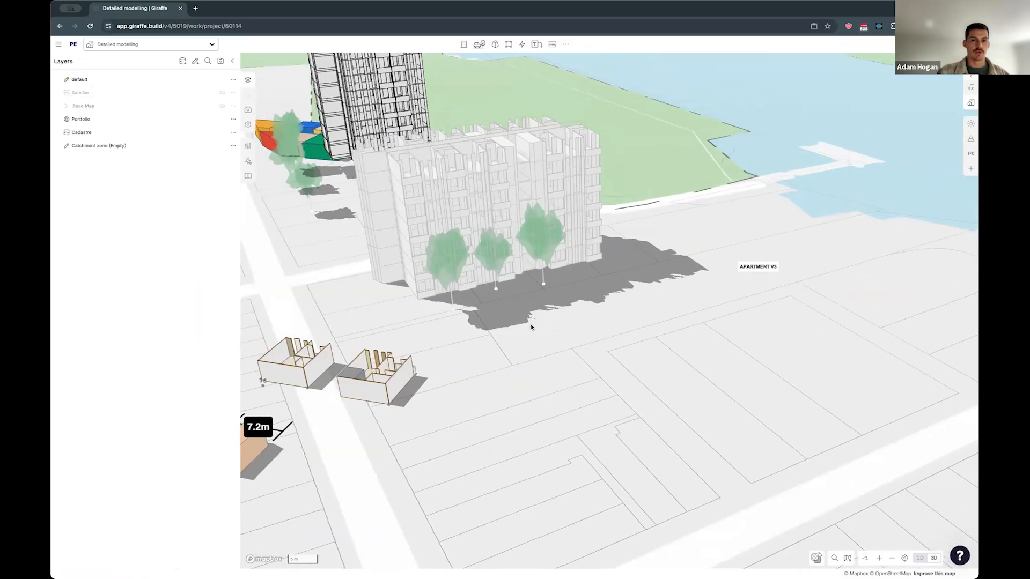
key(space)
scroll(506, 71, right, 1)
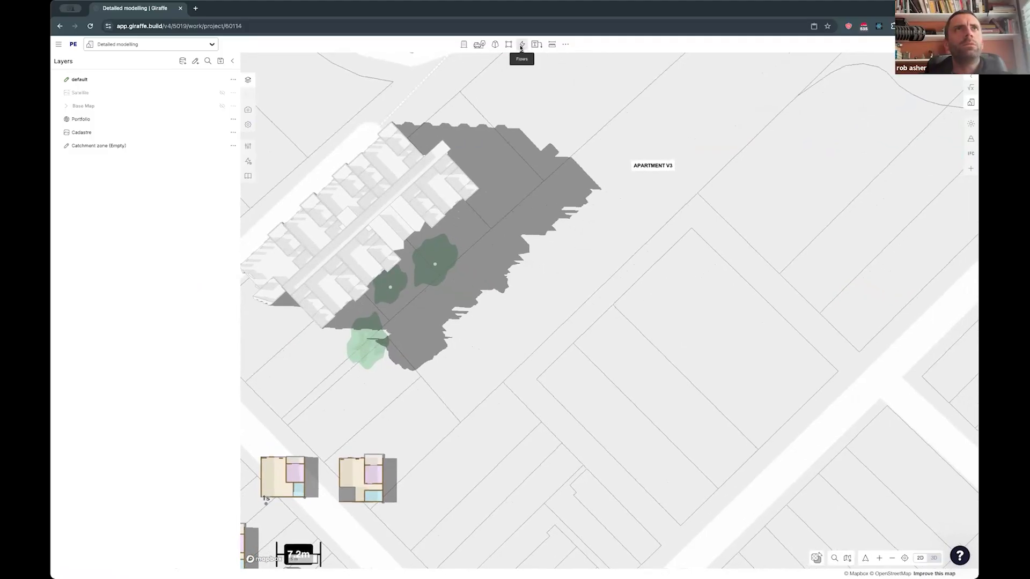
click(479, 44)
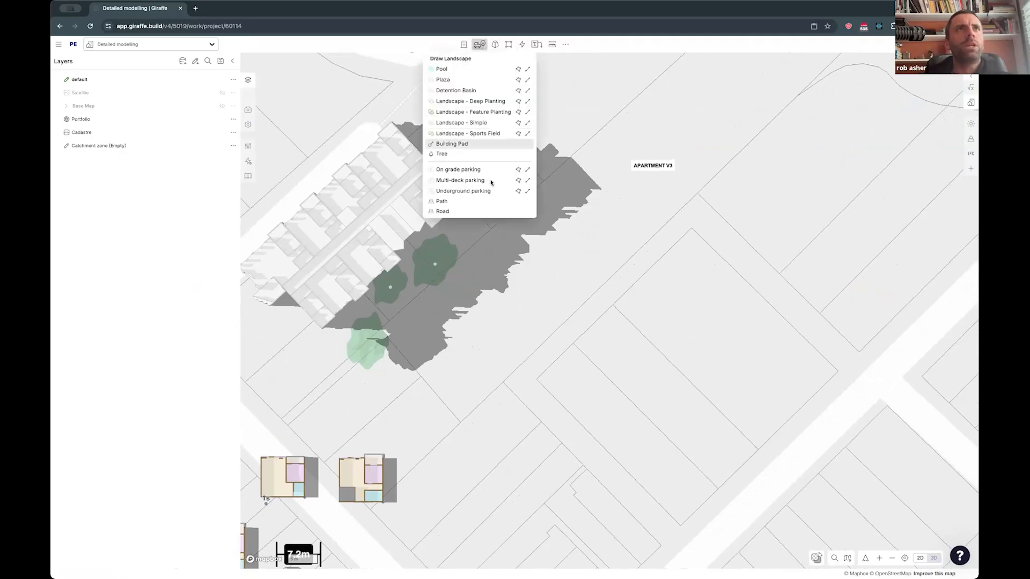
click(530, 382)
click(611, 459)
click(763, 355)
key(3)
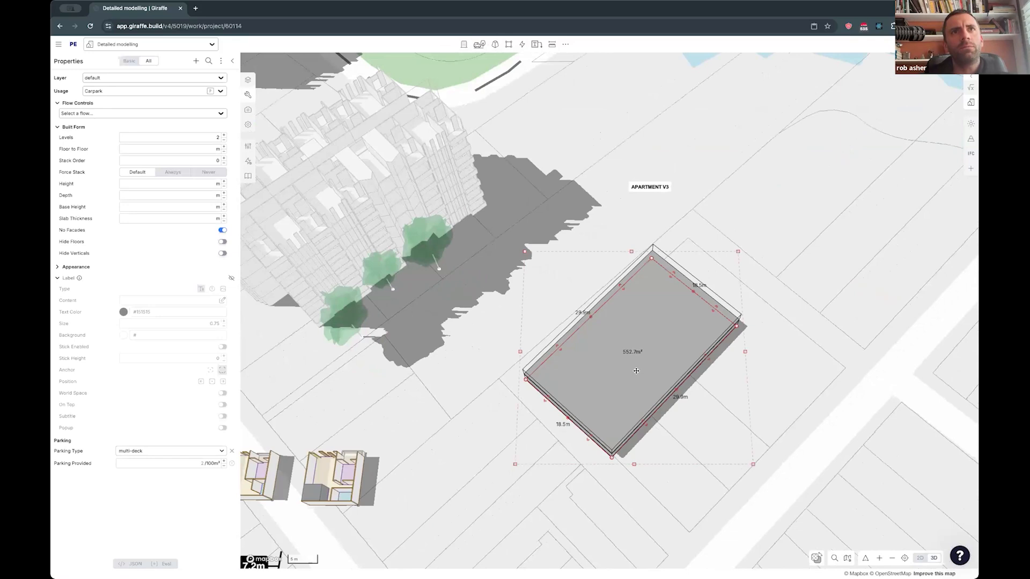
- Apply the Identity flow to the carpark and connect a Parking Lots V2 node to the Read Feature output
click(248, 161)
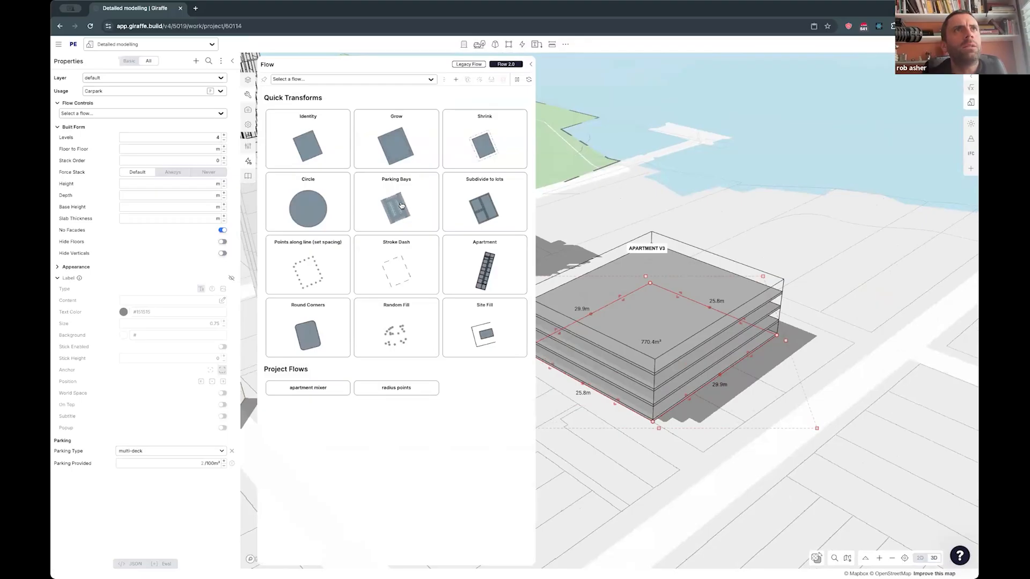
click(339, 141)
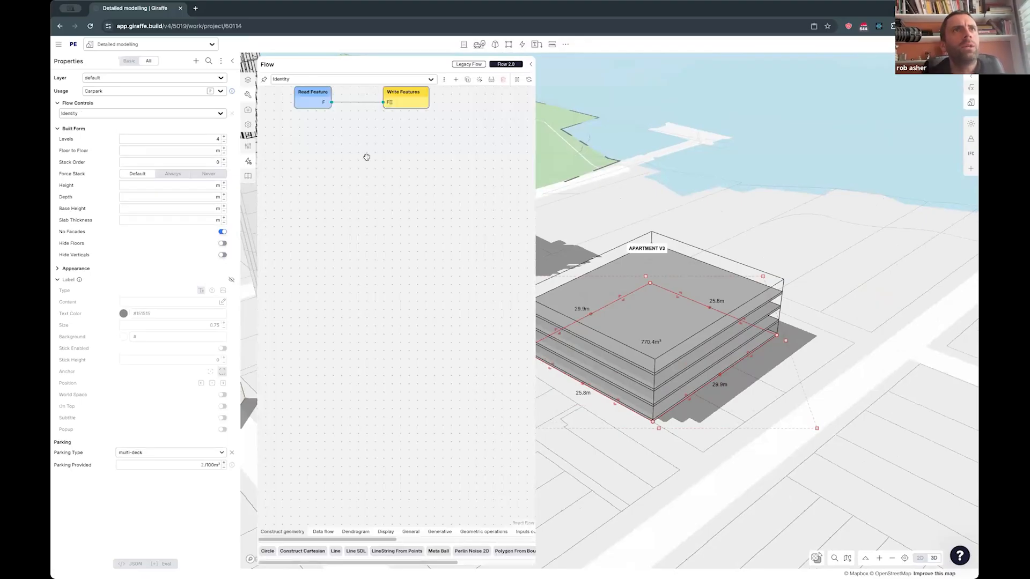
double_click(396, 235)
text(carp)
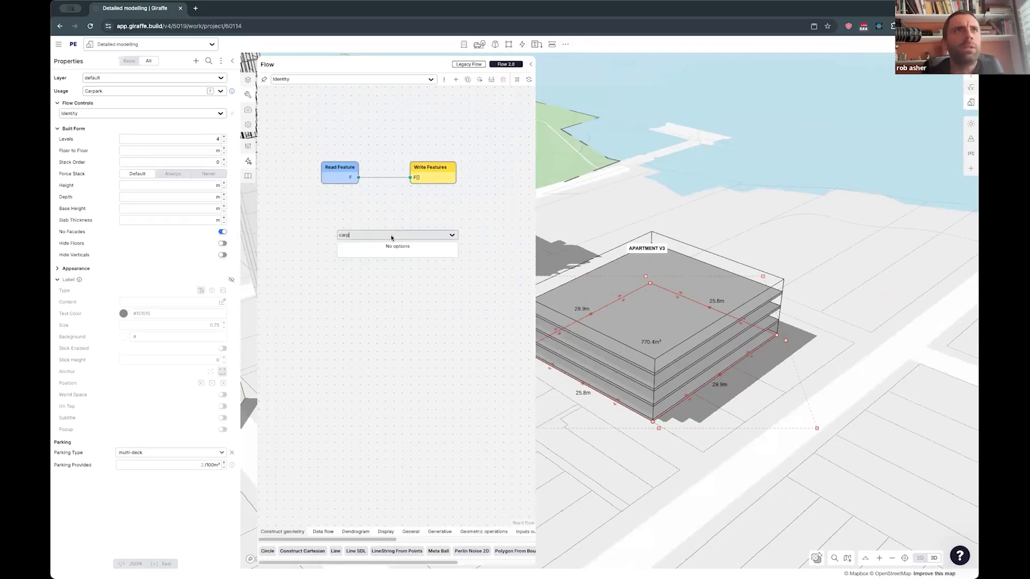
key(BackSpace)
key(BackSpace)
key(BackSpace)
key(BackSpace)
text(park)
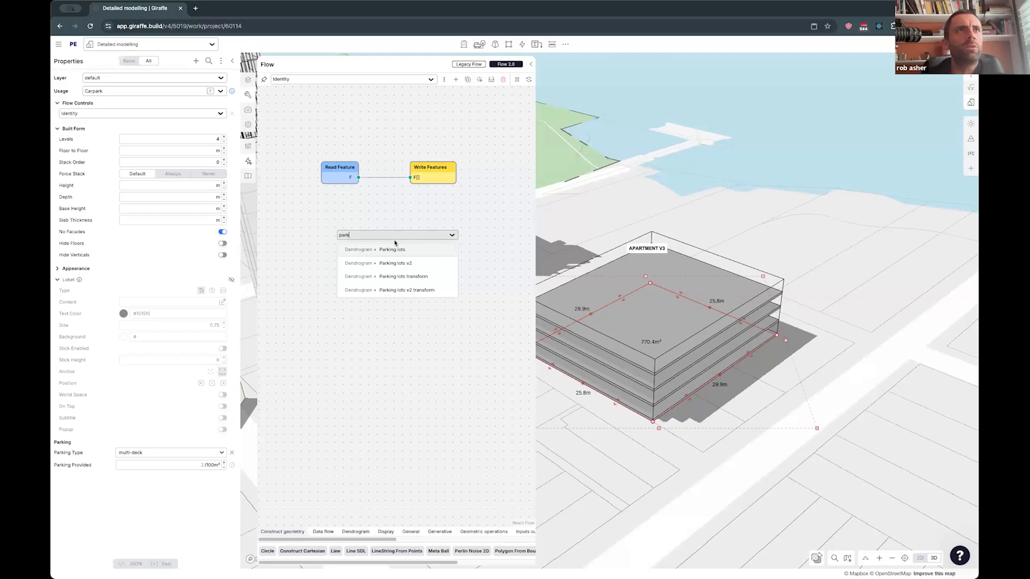
key(Return)
drag(358, 178, 369, 251)
- Add a Parking Lots V2 Transform node that feeds the T input of the Parking Lots V2 node
double_click(344, 279)
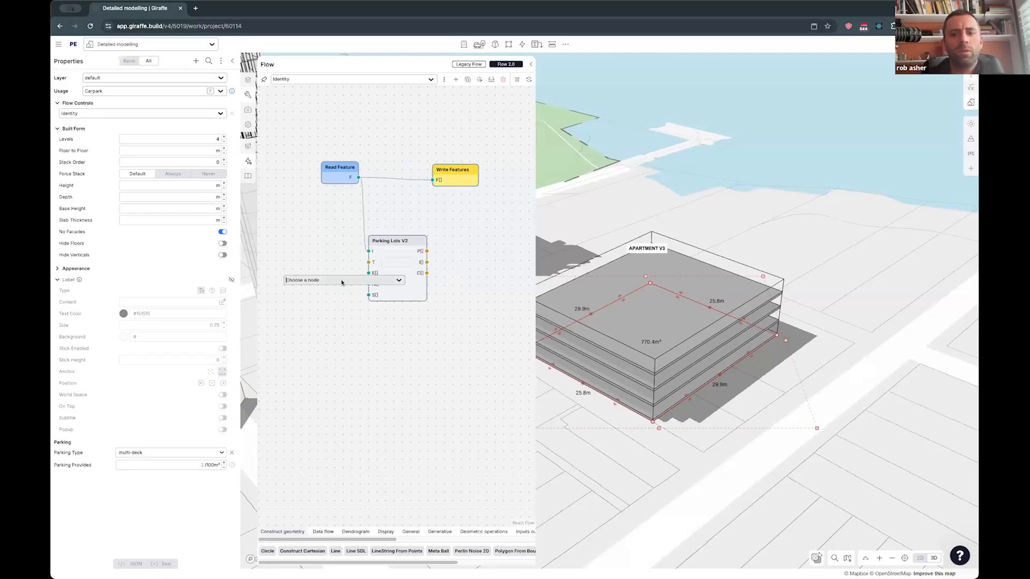
text(park)
key(Down)
key(Down)
key(Down)
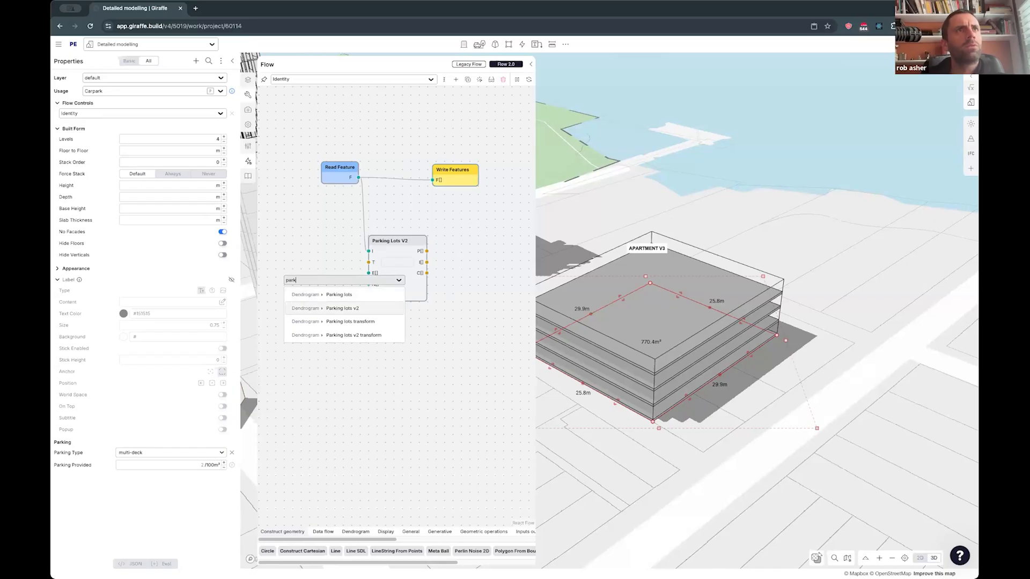
key(Return)
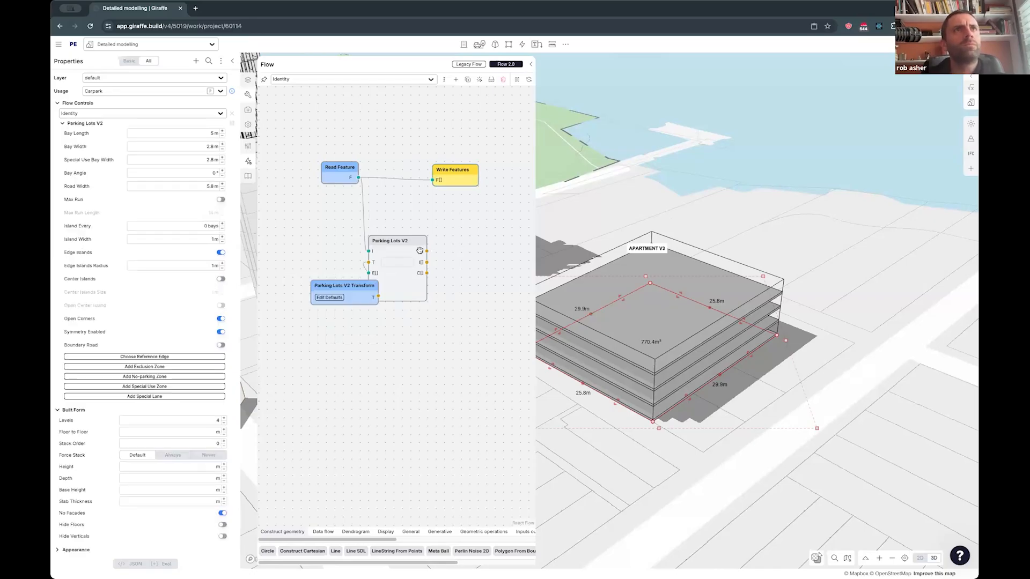
- Feed Write Features from the P[] output of Parking Lots V2 in place of its direct link to Read Feature
drag(446, 176, 456, 172)
key(super+c)
key(super+v)
drag(429, 253, 444, 231)
drag(457, 175, 459, 182)
key(BackSpace)
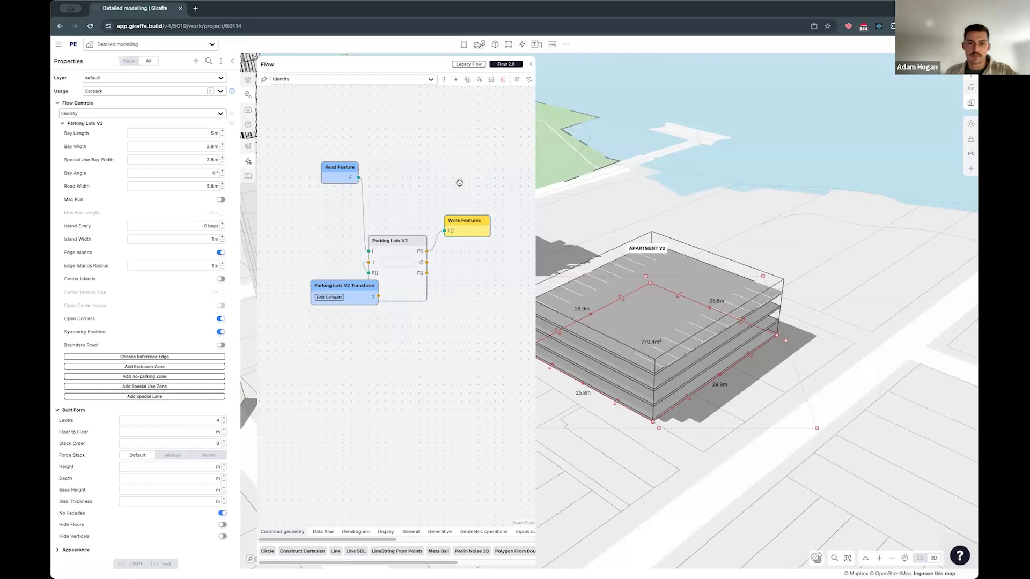
- Enlarge the carpark in plan to about 45.2 by 42.6 m by extruding its northeast and southeast edges outward
right_drag(713, 253, 680, 279)
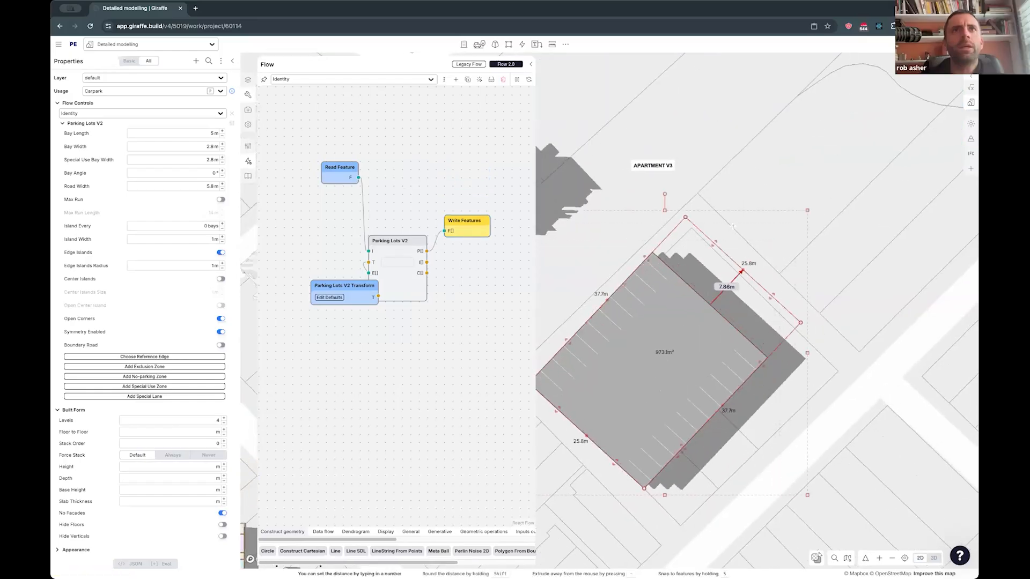
drag(679, 279, 729, 225)
drag(774, 349, 858, 429)
drag(776, 219, 775, 297)
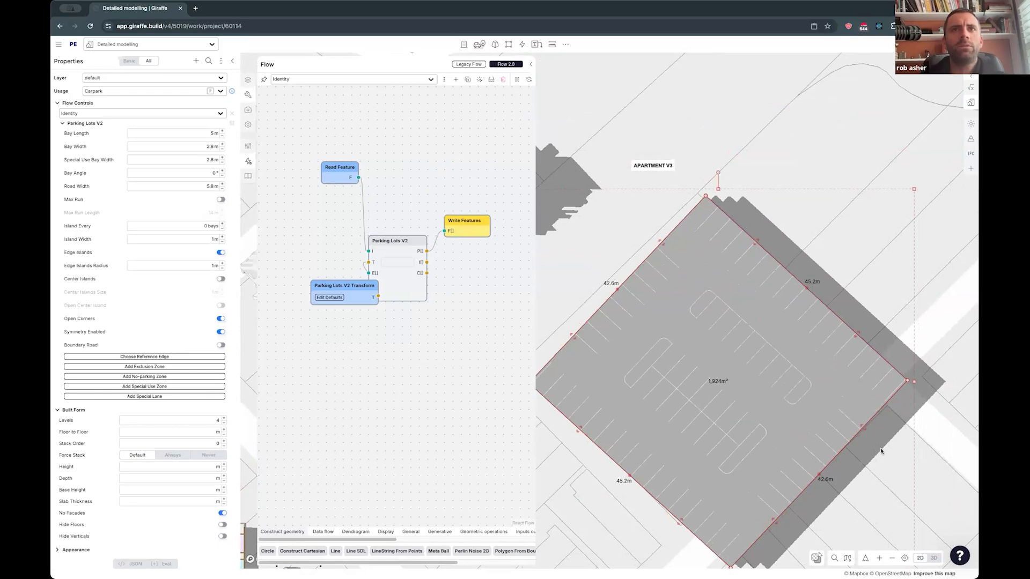
drag(878, 452, 855, 427)
drag(611, 405, 573, 385)
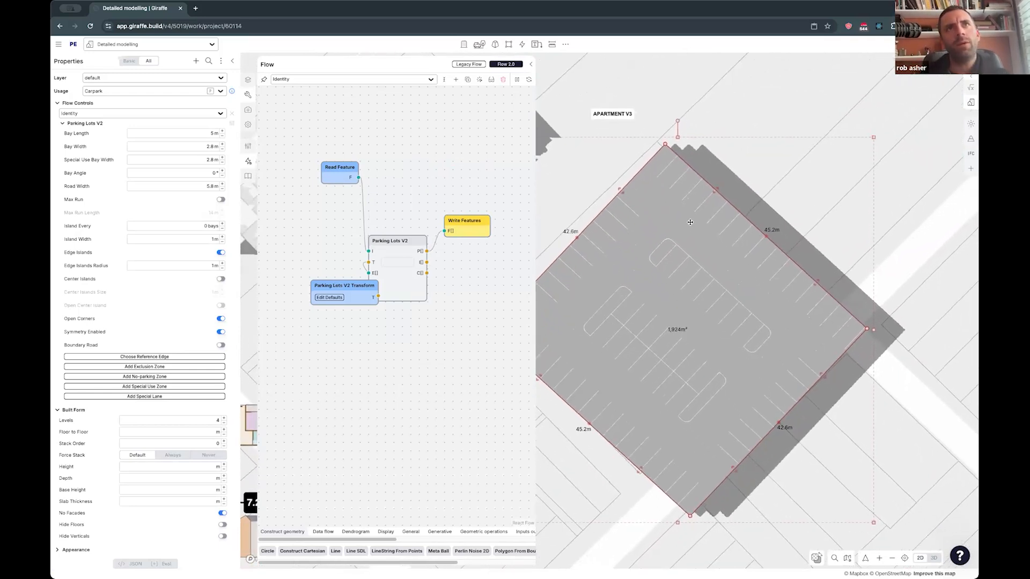
- Draw a rectangle about 21.0 by 5.1 m on the carpark deck, parallel to its northeast edge
key(r)
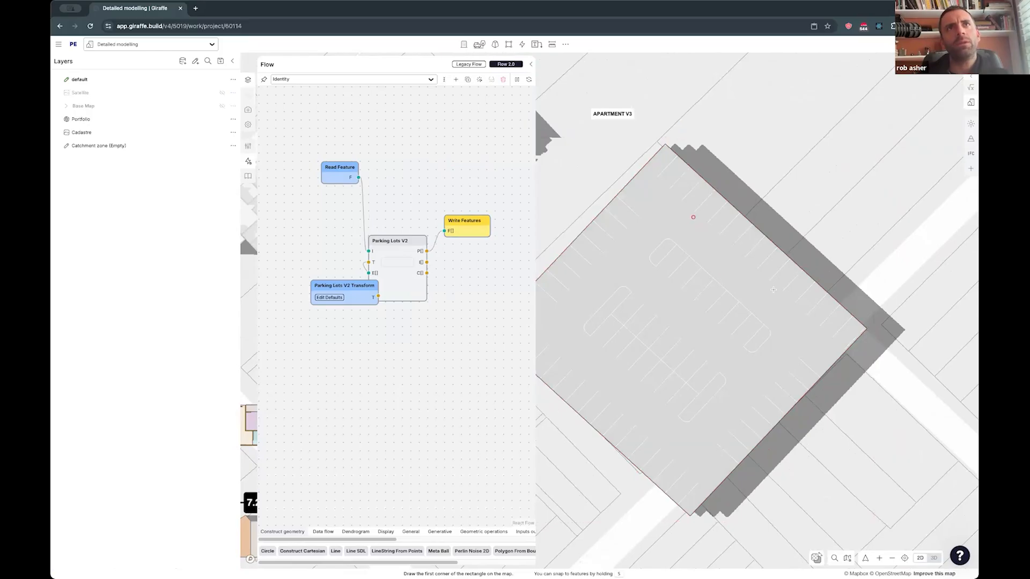
click(787, 303)
click(719, 284)
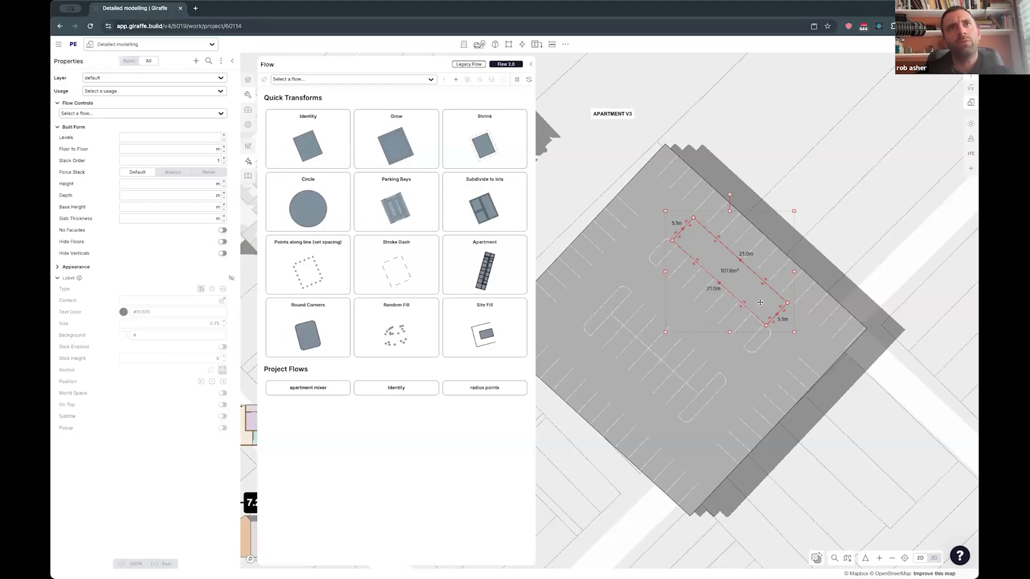
- Add a no-parking zone about 15.6 by 5.2 m to the carpark, placed near its southwest edge
click(646, 340)
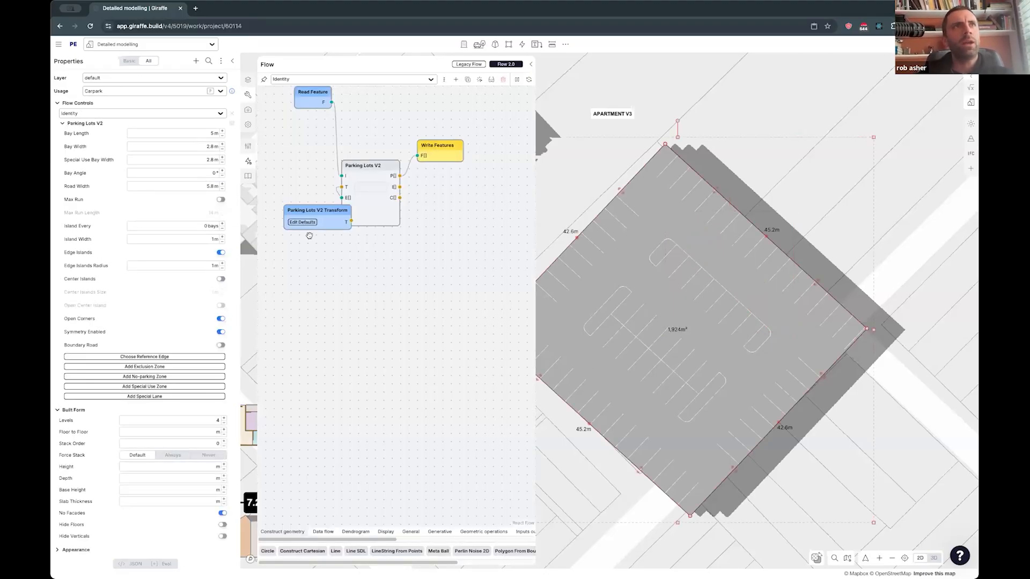
click(141, 379)
click(557, 378)
click(629, 442)
click(651, 420)
drag(633, 421, 638, 431)
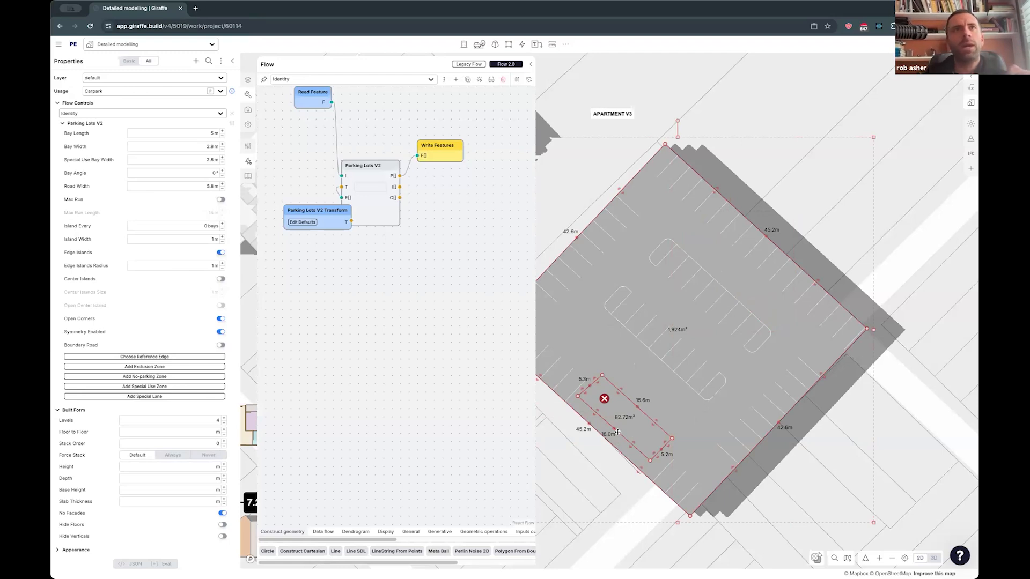
- Shorten the carpark by pulling its northeast edge inward
scroll(617, 432, down, 2)
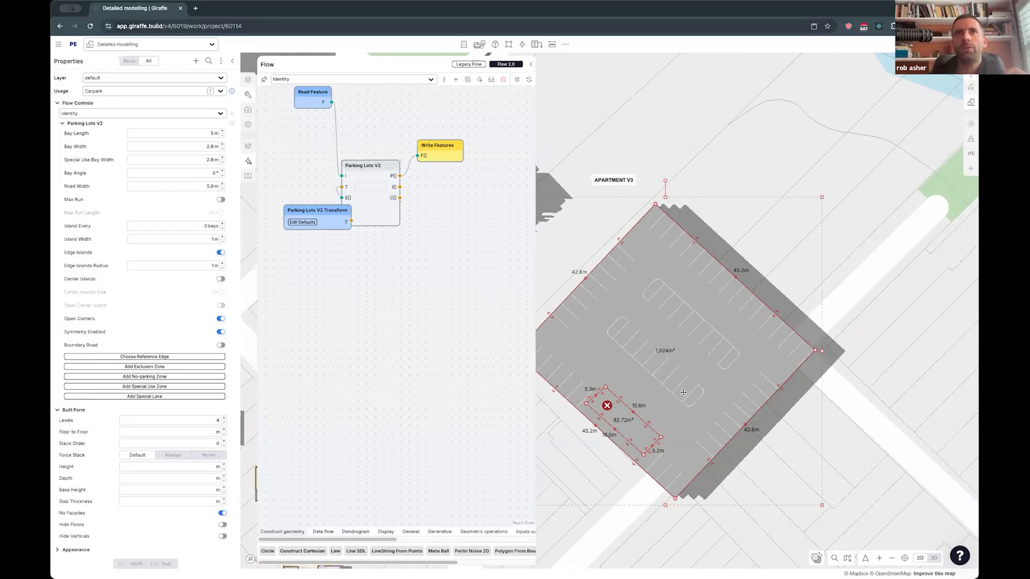
click(753, 473)
drag(752, 473, 798, 432)
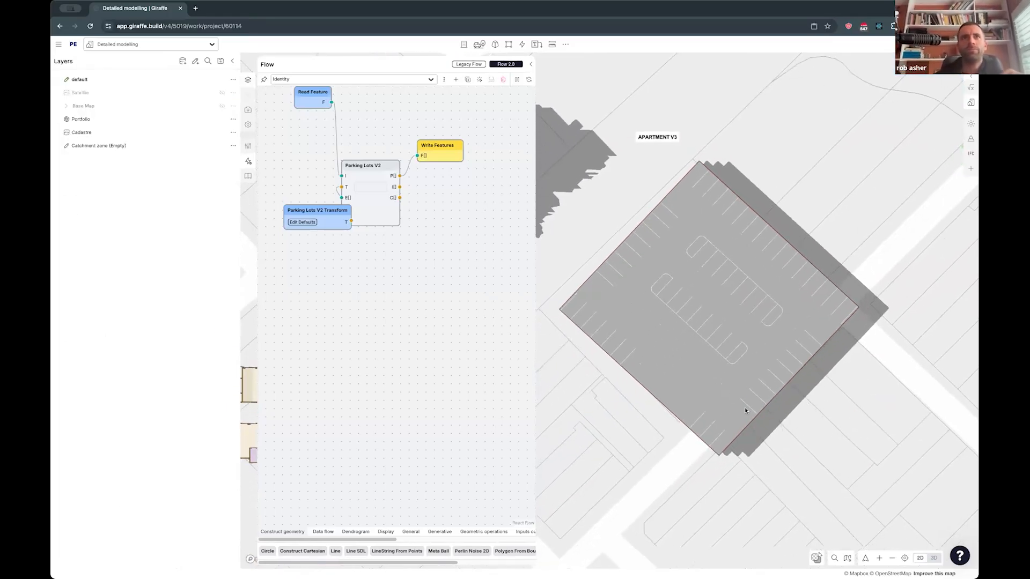
scroll(733, 396, down, 2)
click(731, 381)
right_drag(805, 393, 813, 427)
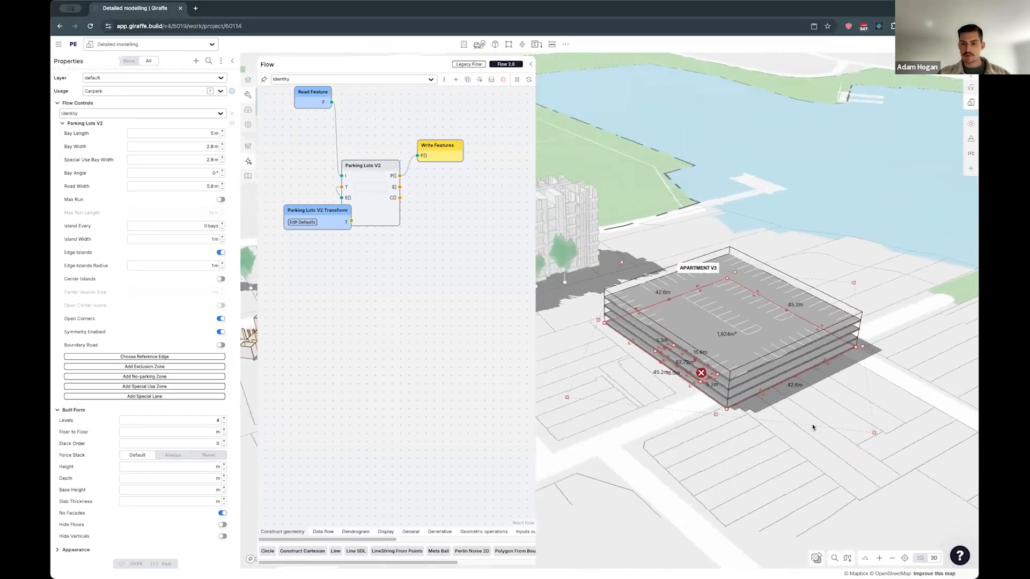
right_drag(679, 332, 686, 394)
drag(751, 248, 733, 273)
- Choose the carpark's southwest edge as the reference edge for the parking layout, and close the flow editor
click(713, 338)
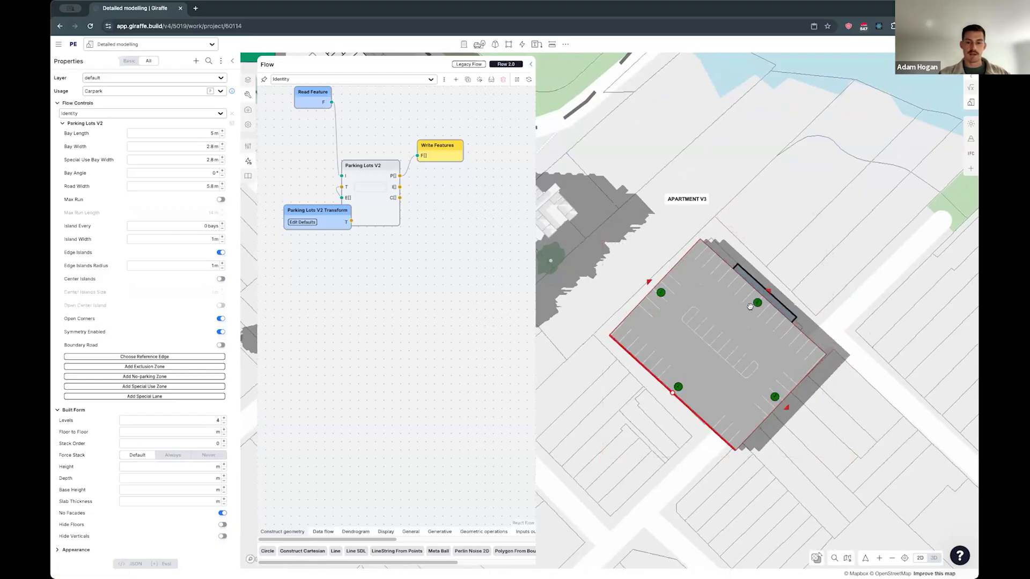
click(679, 385)
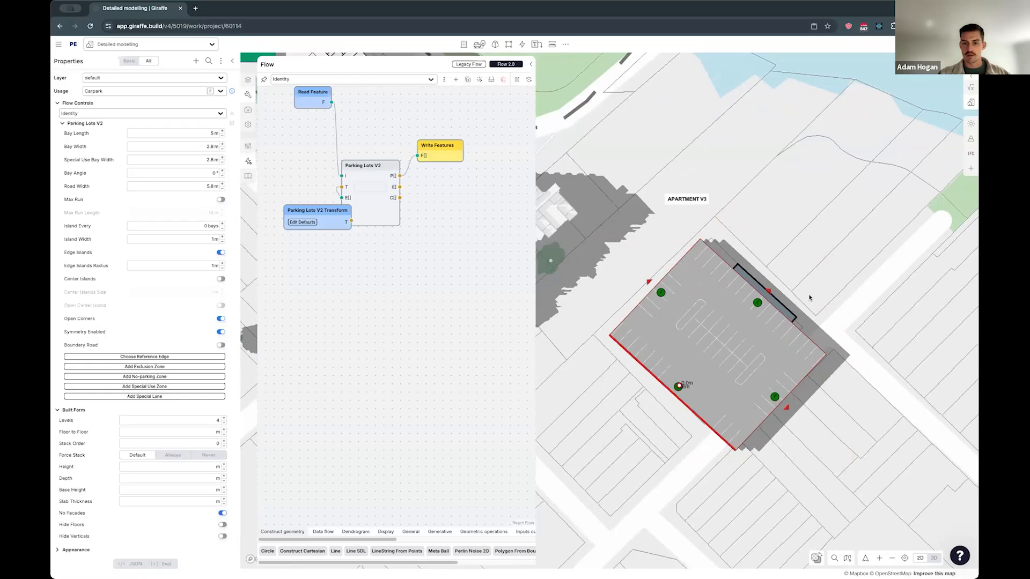
click(843, 301)
drag(808, 316, 728, 364)
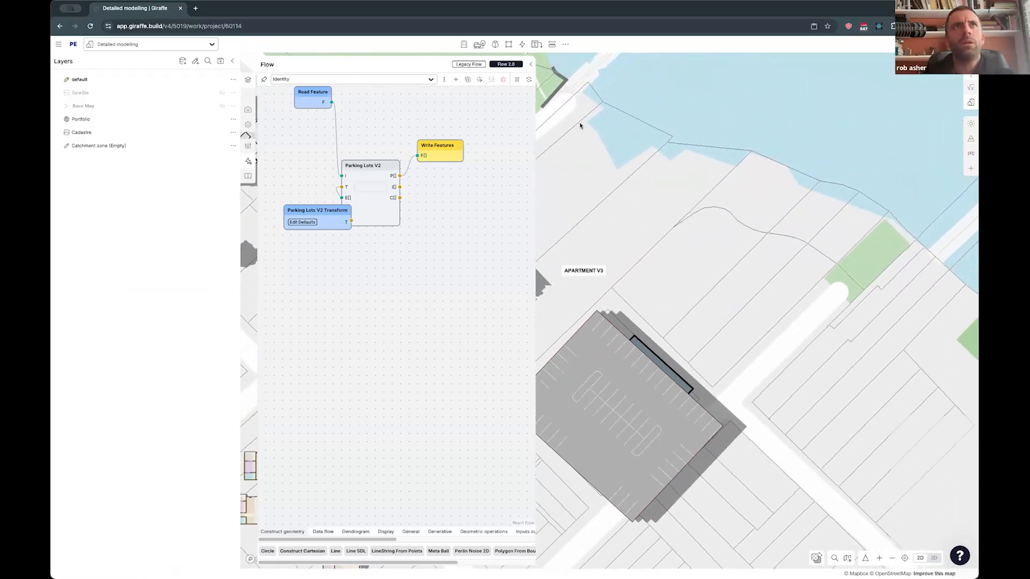
click(531, 64)
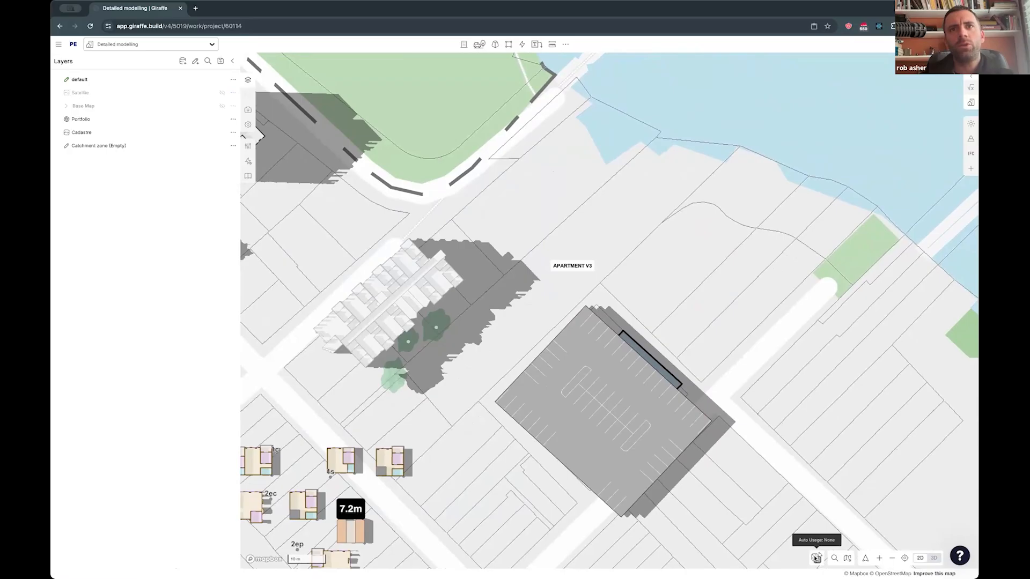
- Draw a rectangle about 28.5 by 19.4 m on the open lots northeast of the carpark
drag(669, 319, 634, 324)
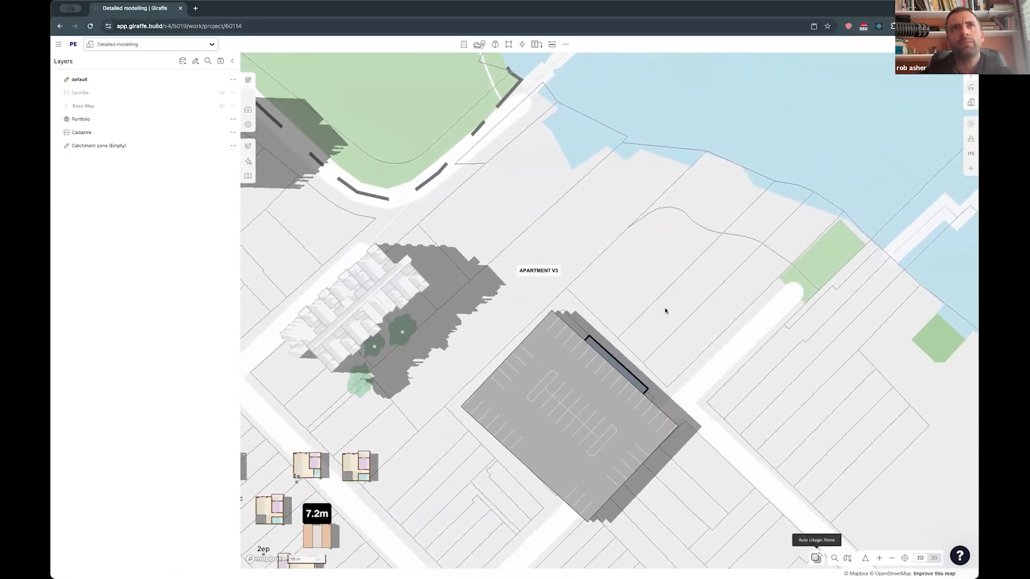
key(r)
click(641, 264)
click(645, 337)
click(744, 349)
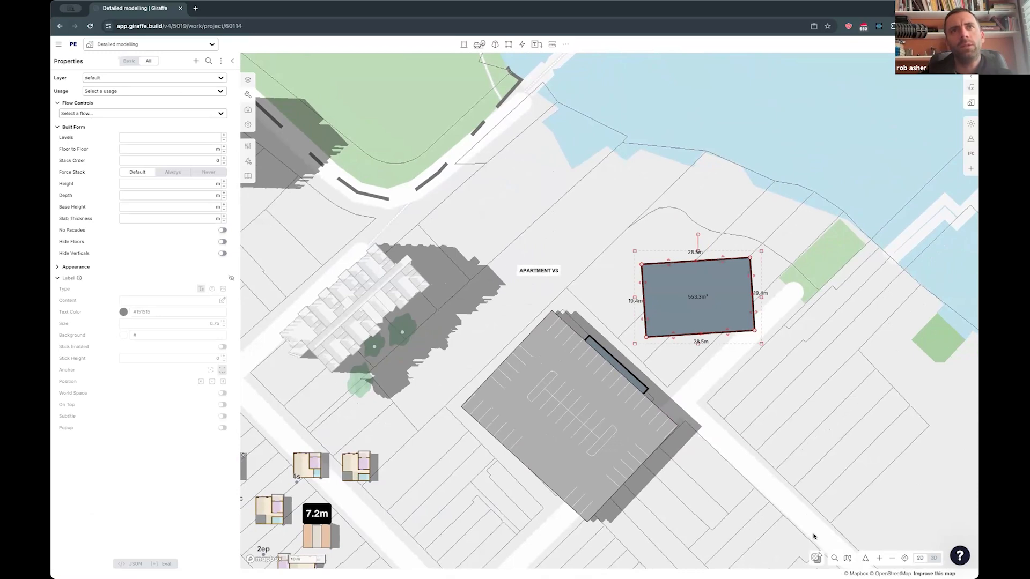
- Set the new rectangle's usage to Residential and deselect it
click(157, 91)
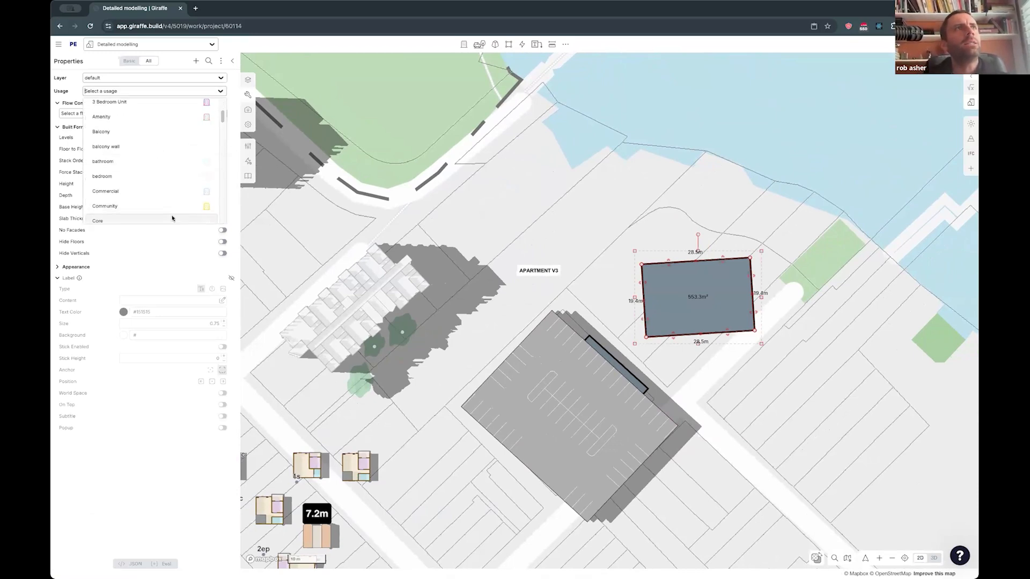
text(res)
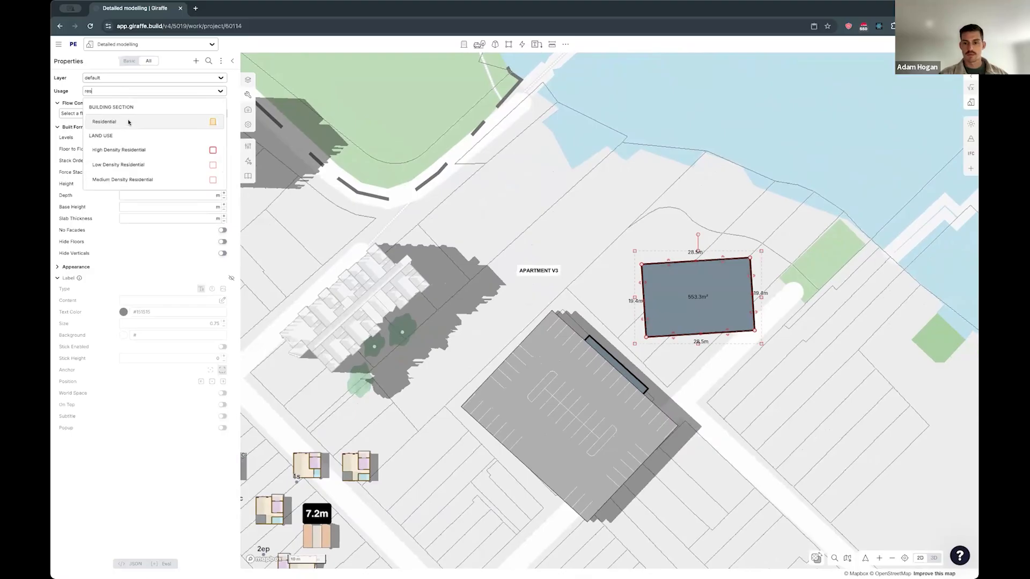
click(129, 121)
click(783, 414)
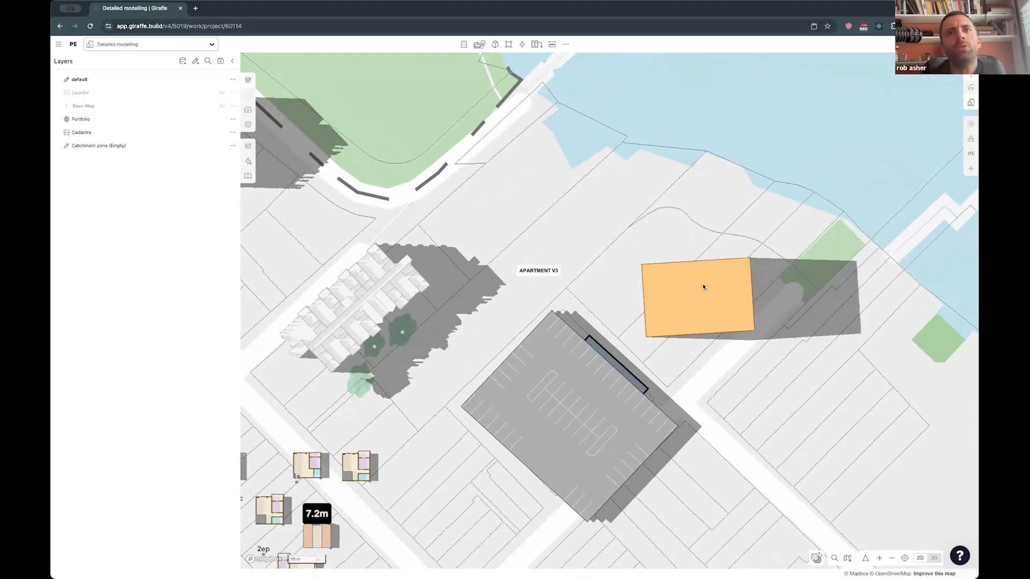
- Set the auto usage for newly drawn shapes to Residential
click(818, 555)
click(816, 560)
text(res)
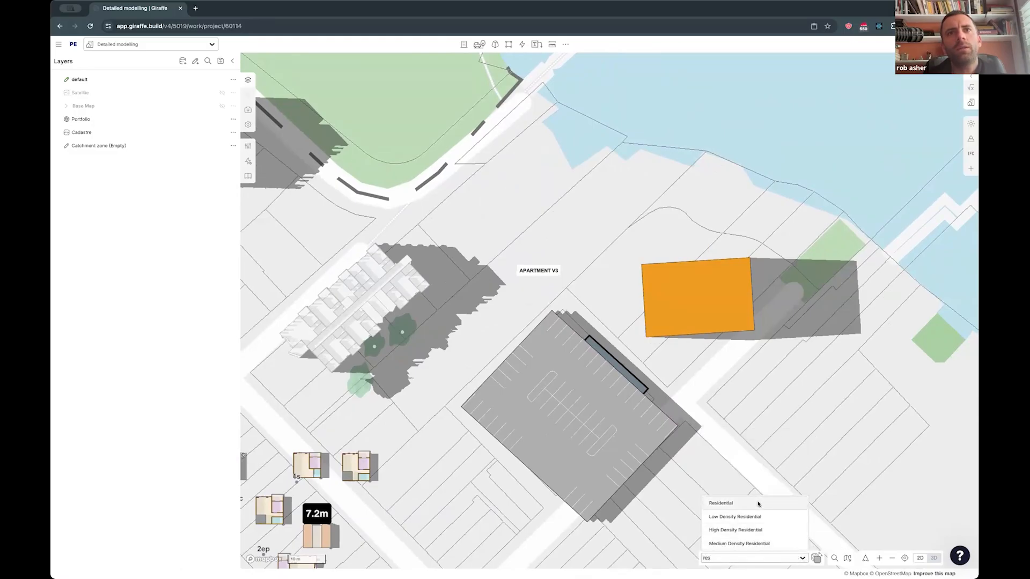
click(757, 503)
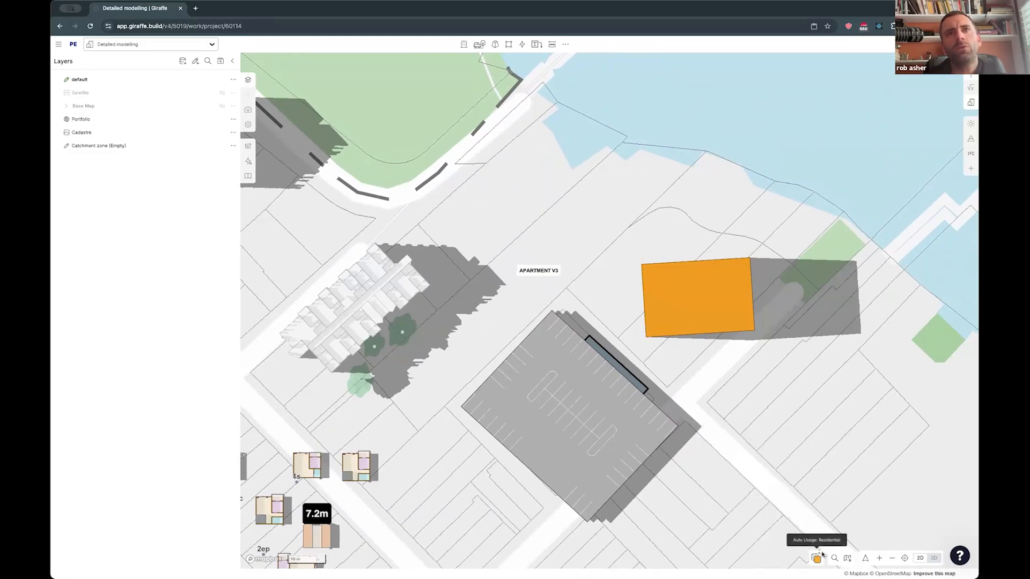
- Draw a Carpark-usage rectangle about 29.4 by 26.9 m on the lots across the road east of the multi-deck carpark
drag(708, 464, 747, 474)
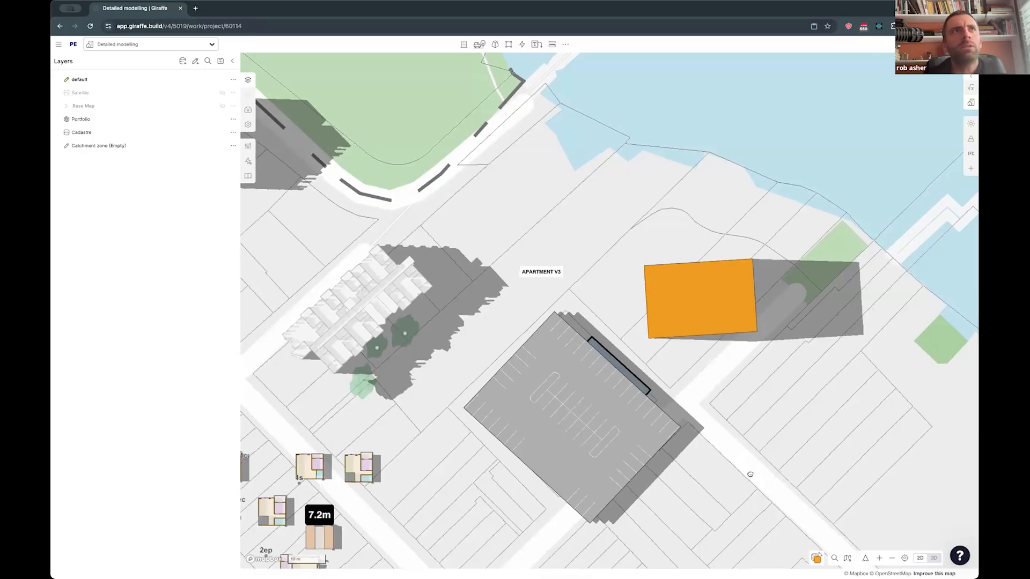
drag(580, 372, 619, 335)
scroll(648, 414, down, 3)
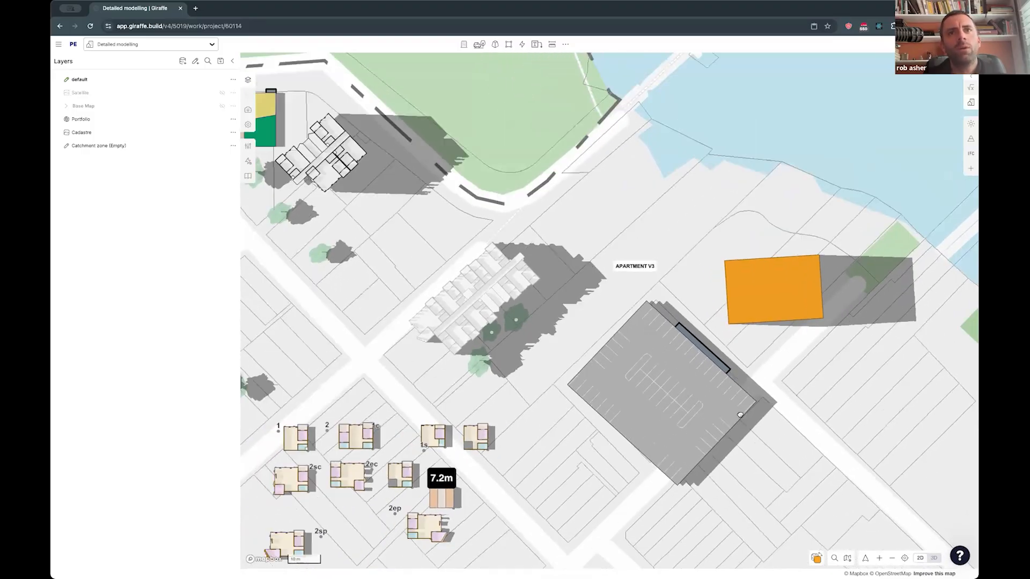
drag(582, 523, 633, 444)
drag(545, 421, 493, 460)
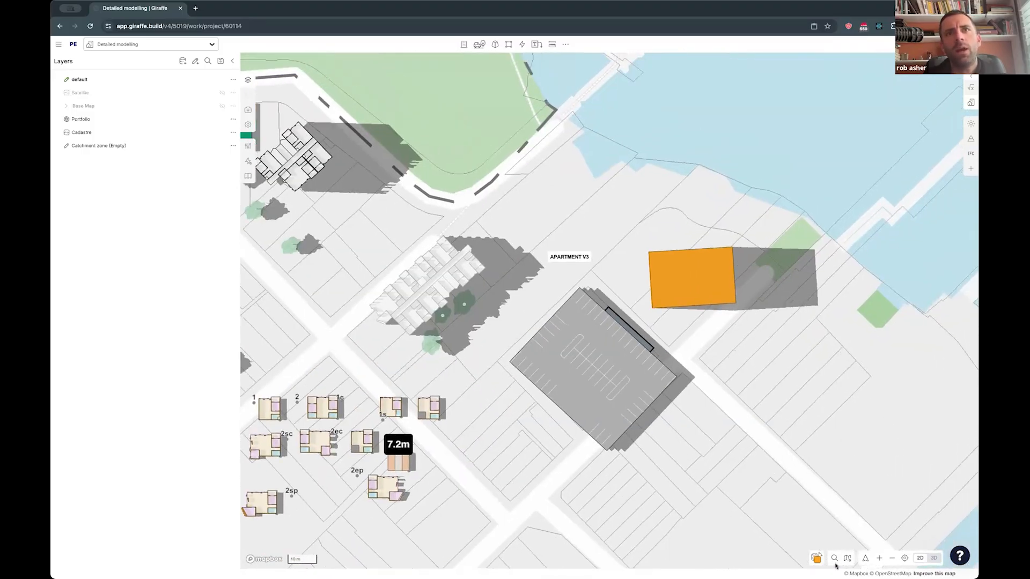
key(p)
click(655, 377)
click(660, 455)
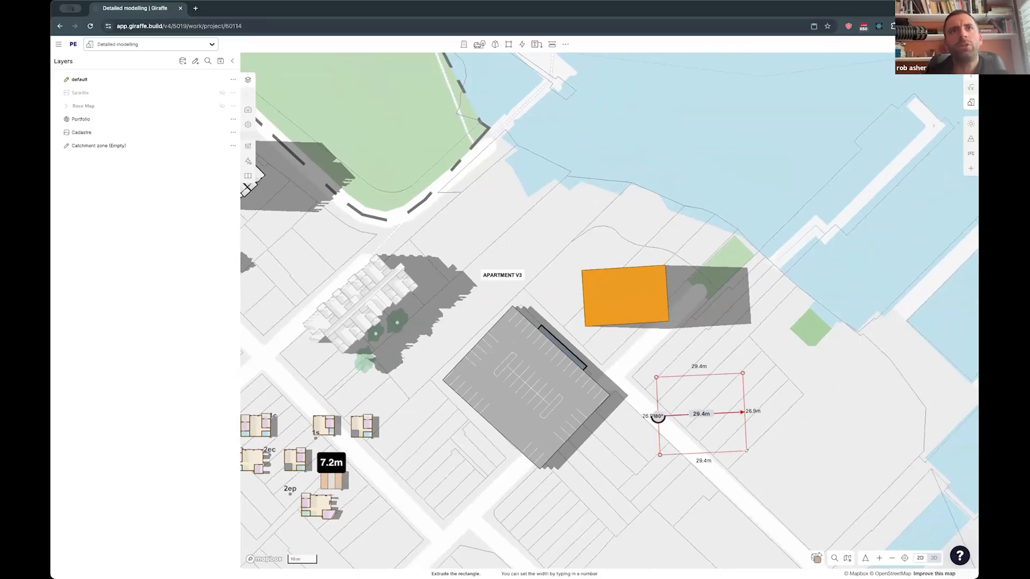
click(744, 412)
- Draw another rectangle about 32.3 by 20.1 m farther east and change its usage to Residential to match the orange building
click(809, 370)
click(781, 422)
click(864, 462)
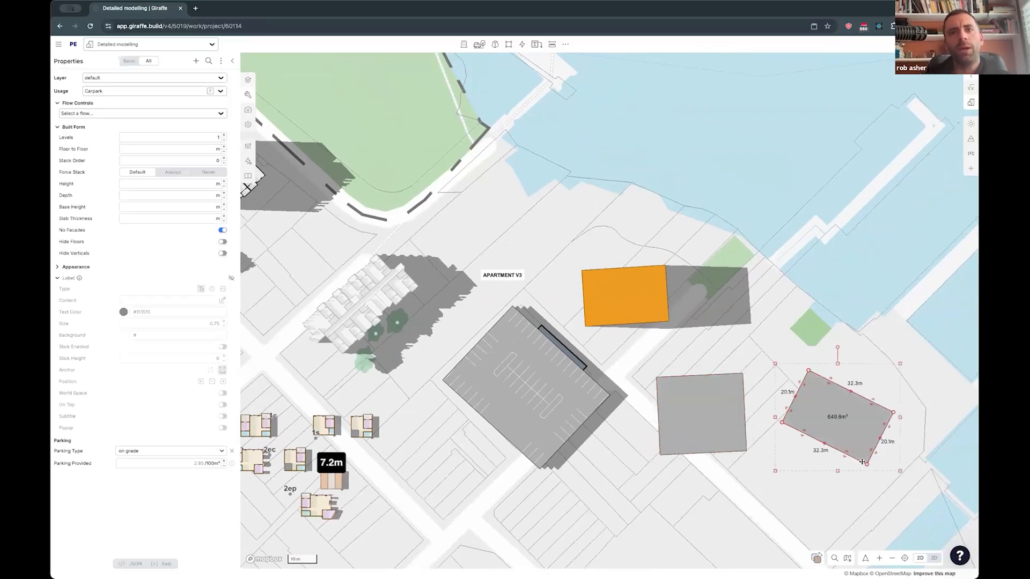
click(645, 315)
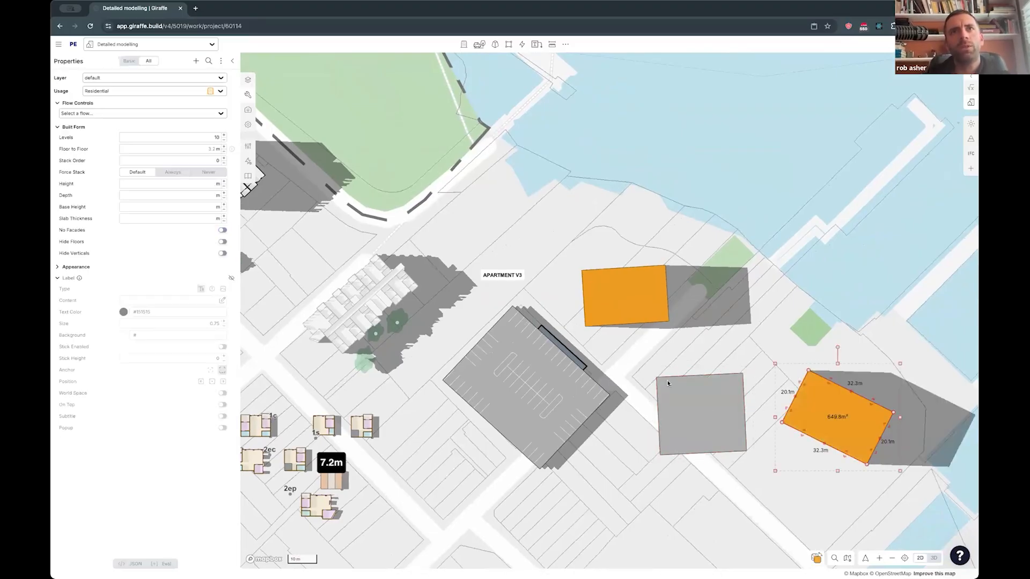
- Draw three more Residential rectangles between the two orange buildings, north of the grey rectangle, one of them near the waterfront
key(r)
click(734, 296)
click(737, 337)
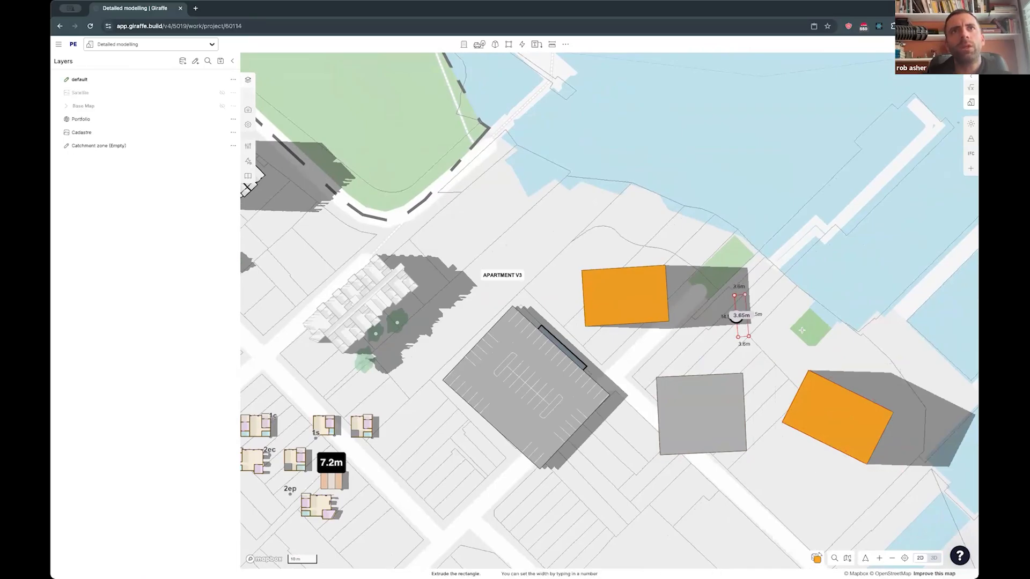
click(801, 314)
key(r)
click(710, 227)
click(729, 267)
click(810, 232)
right_drag(721, 403, 723, 344)
- Extend the westernmost orange building northward to about 28.5 by 26.3 m and deselect it
key(b)
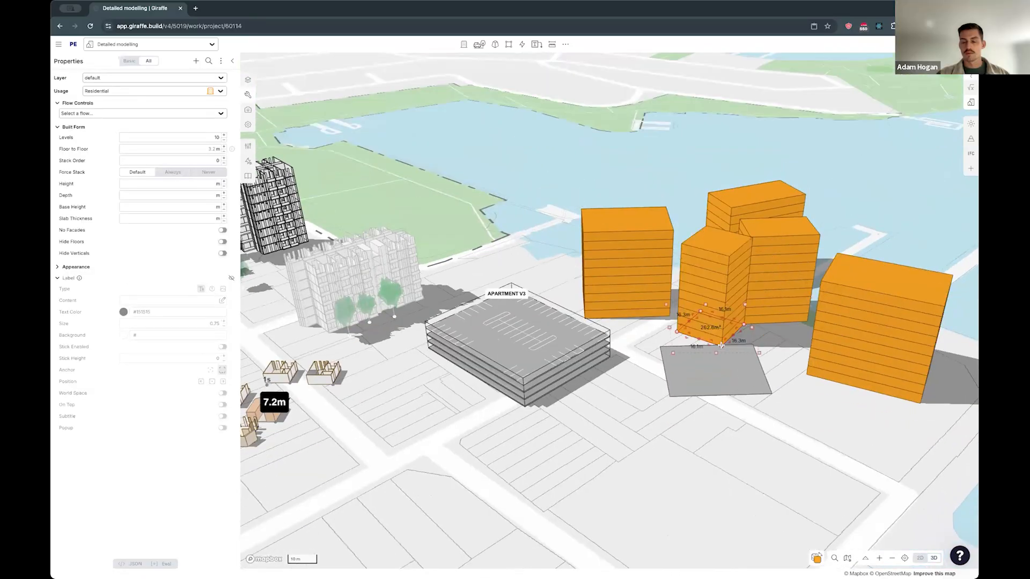
click(646, 360)
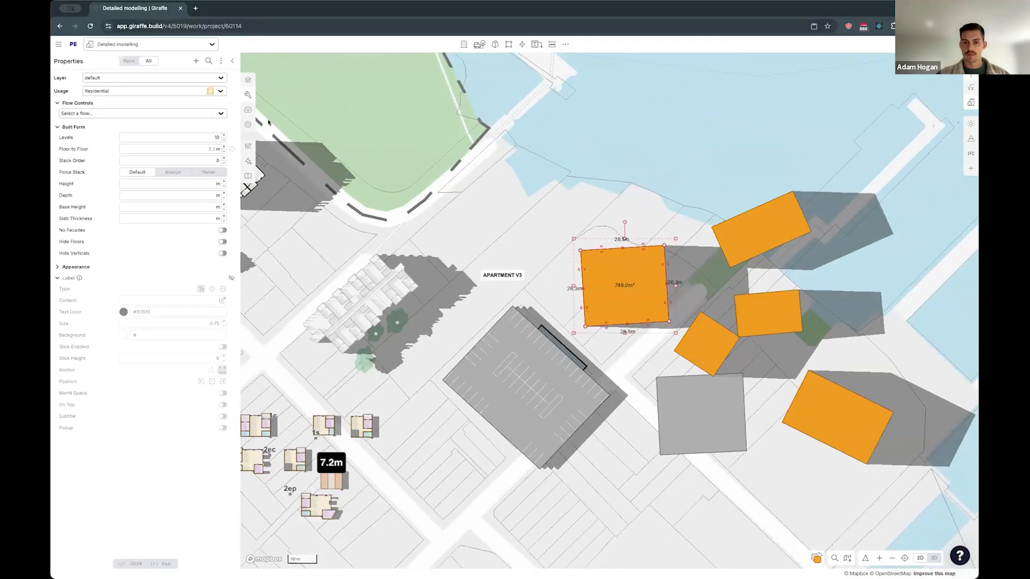
drag(611, 215, 609, 207)
click(608, 206)
- Draw a line about 47 m long crossing the westernmost orange building from north to south
key(l)
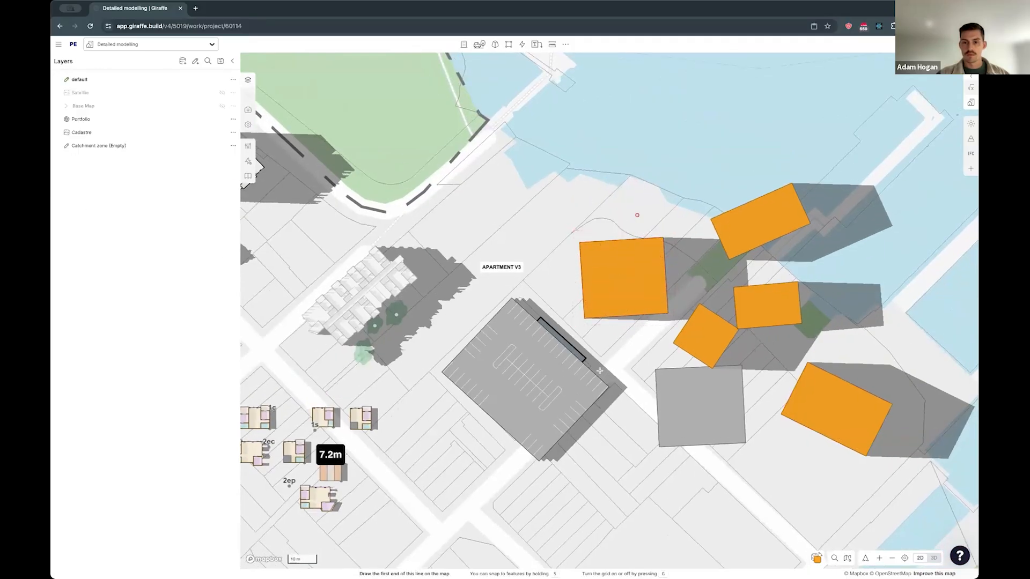
click(641, 210)
click(628, 346)
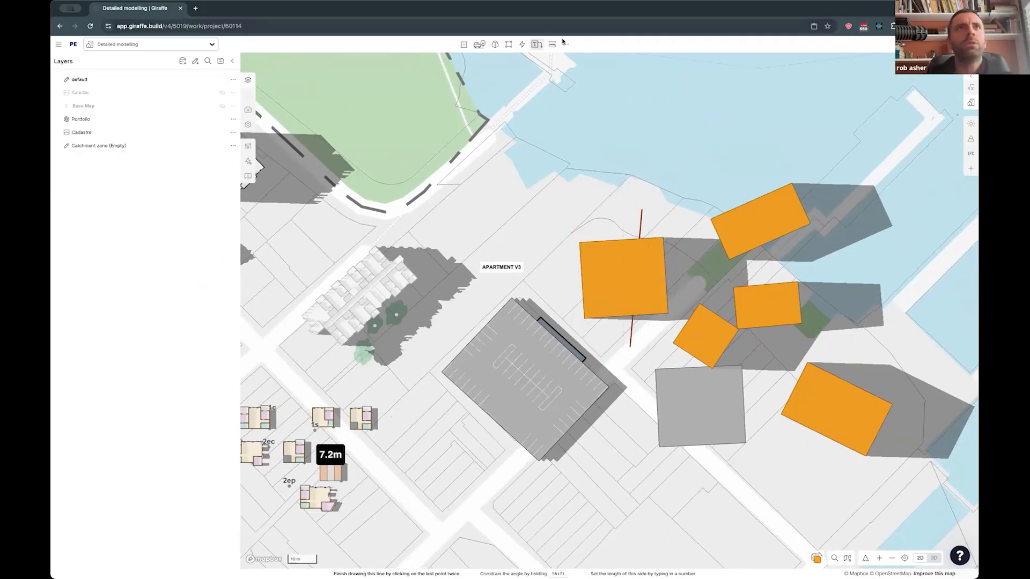
- Trim the eastern part of the westernmost orange building with the crossing line, and undo the trim
click(565, 45)
mouse_move(585, 99)
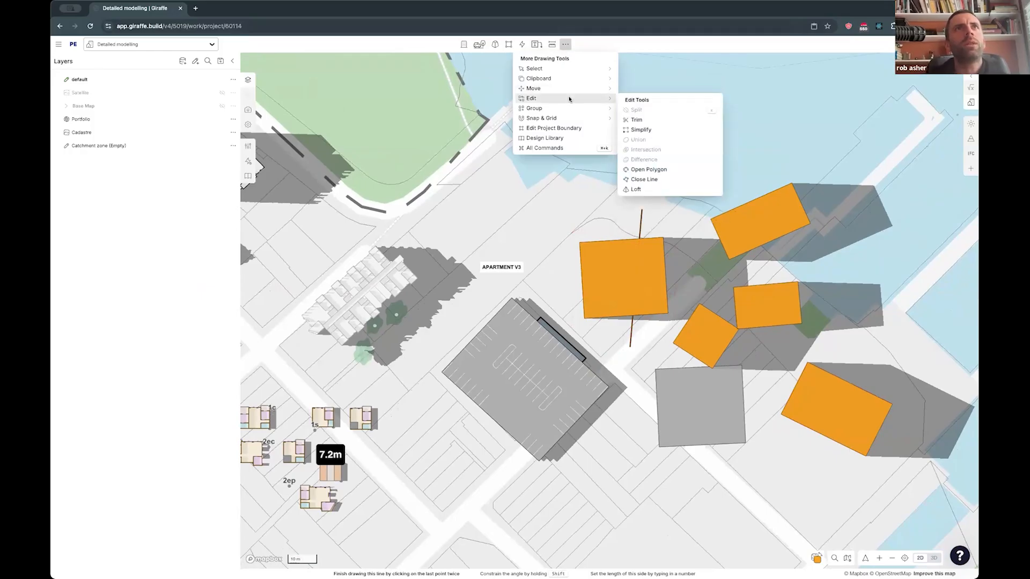
click(644, 120)
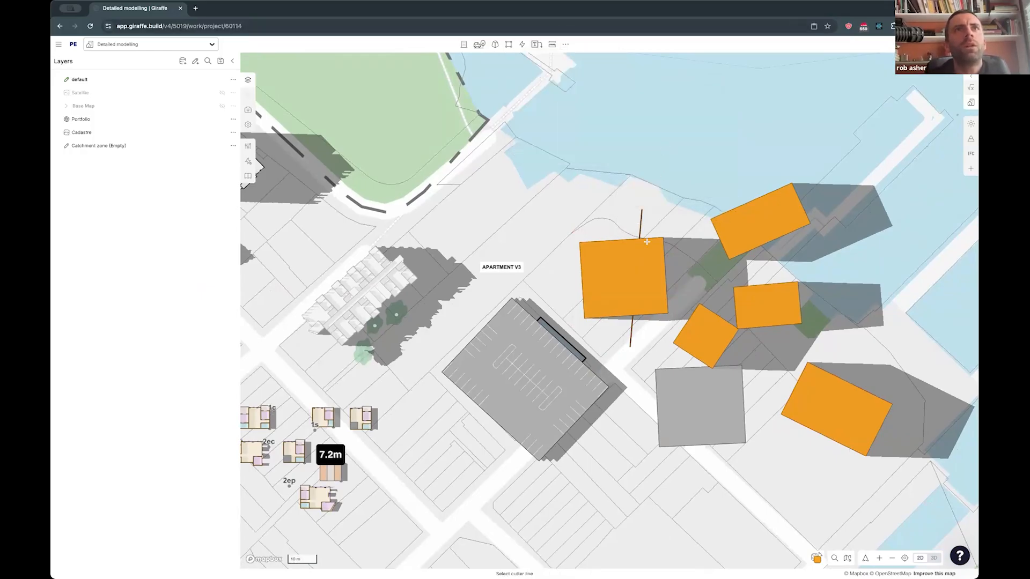
click(641, 232)
click(655, 258)
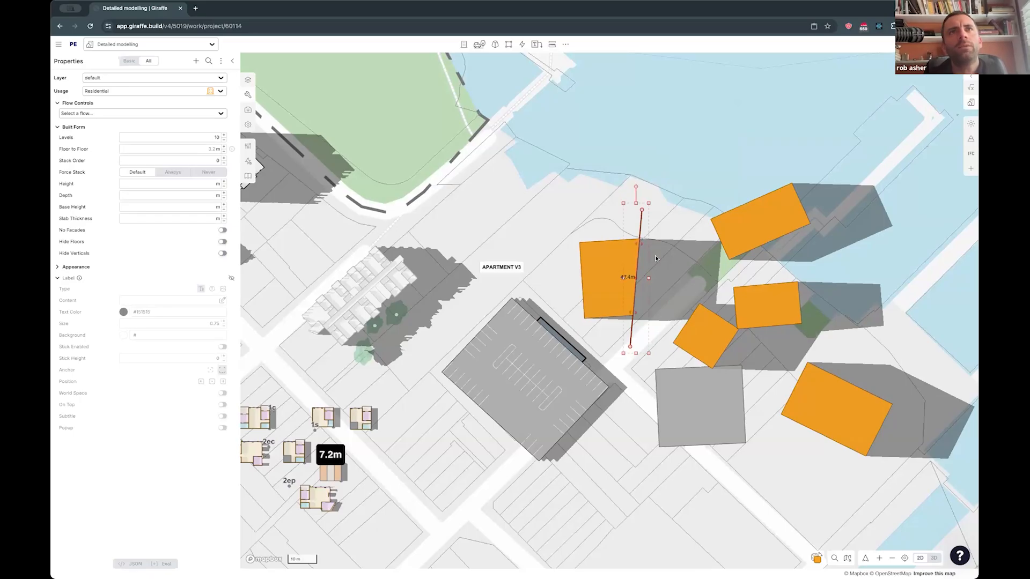
key(super+z)
click(667, 224)
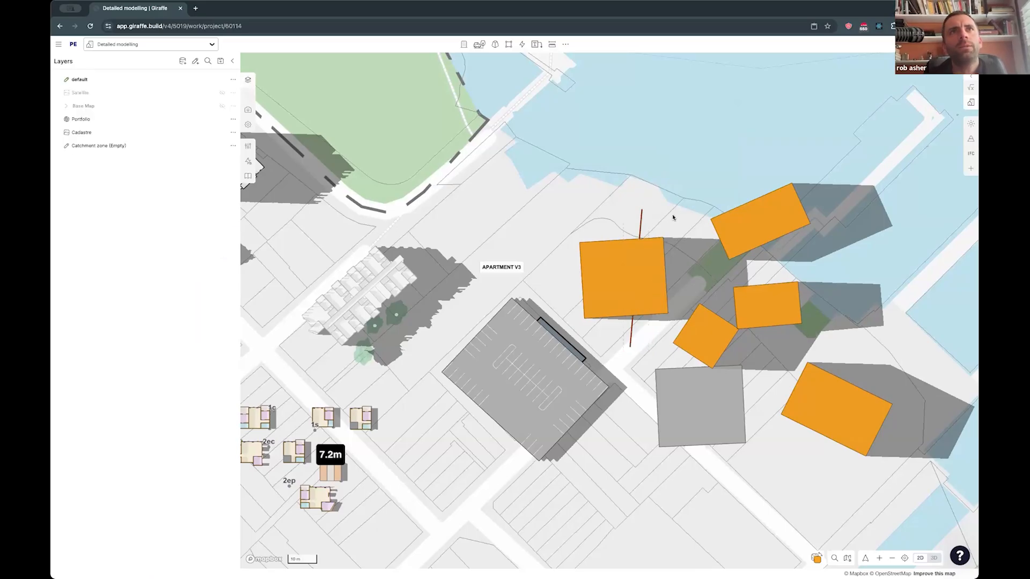
shift+drag(674, 219, 610, 271)
click(654, 169)
- Trim off the westernmost orange building's eastern part, using the crossing line as the cutter
click(565, 44)
mouse_move(562, 99)
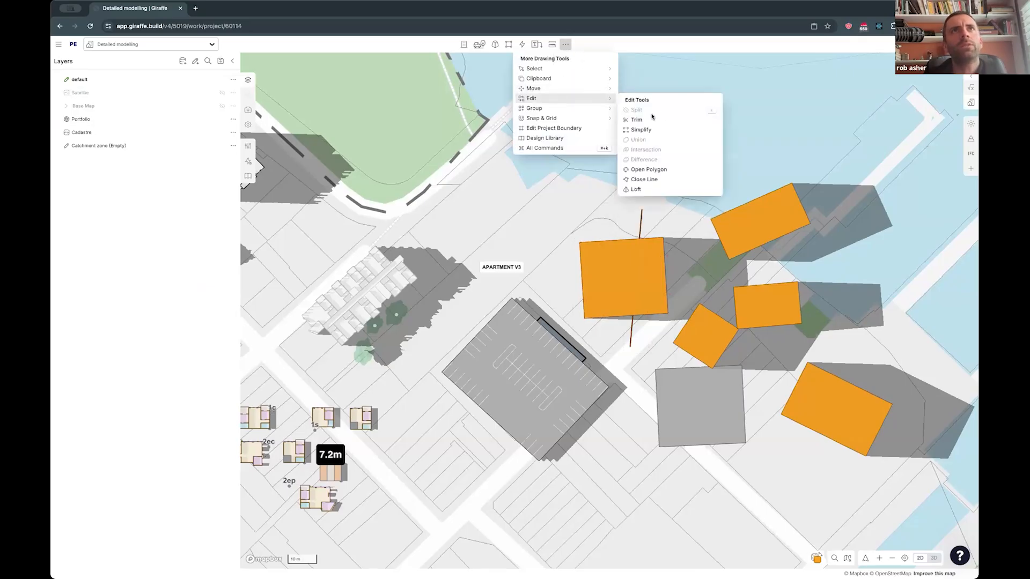
click(650, 120)
click(642, 221)
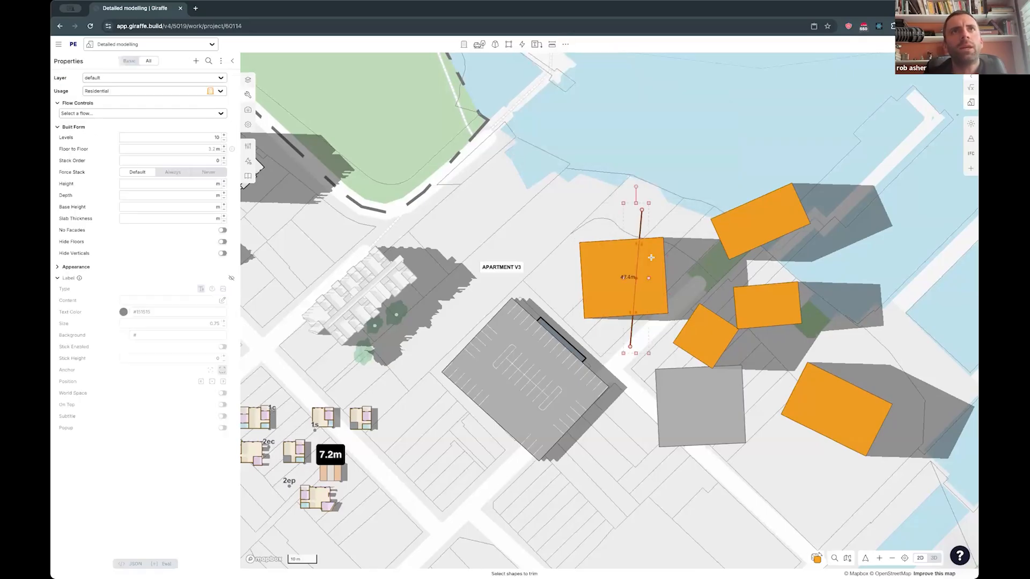
click(649, 254)
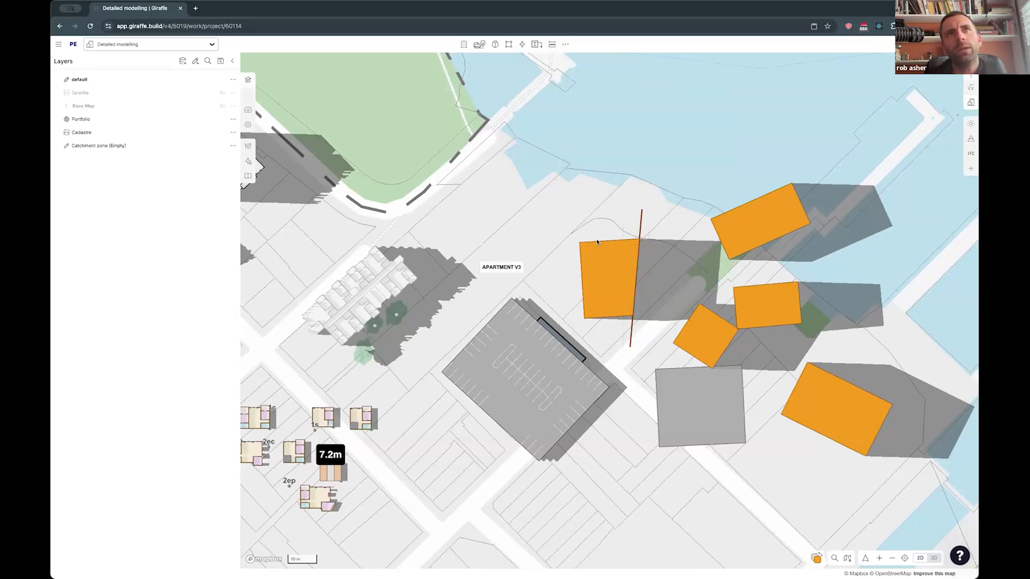
- Set the trimmed orange building's height to 5 levels
right_drag(634, 298, 637, 281)
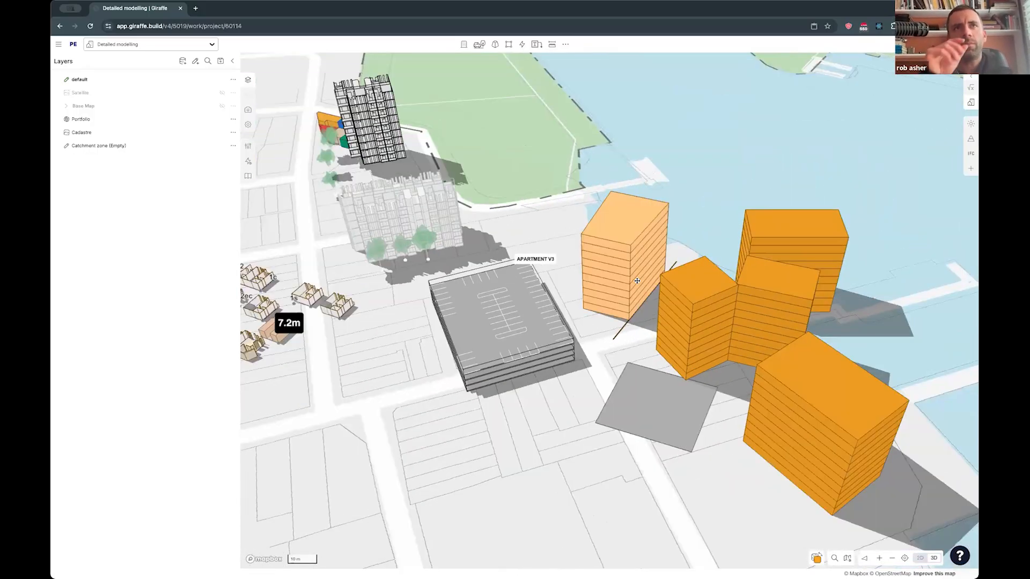
click(637, 281)
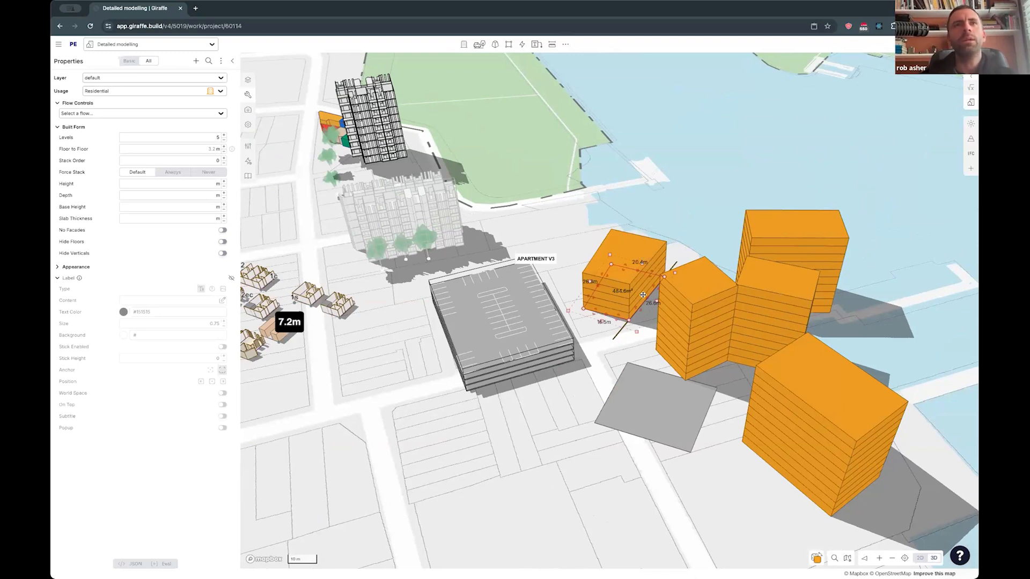
scroll(643, 295, up, 5)
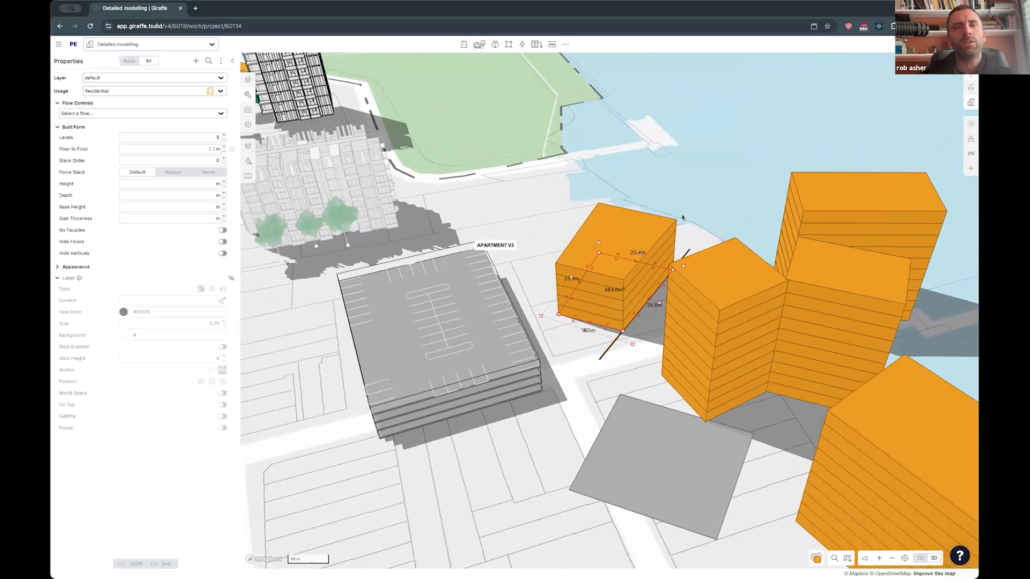
drag(674, 219, 669, 221)
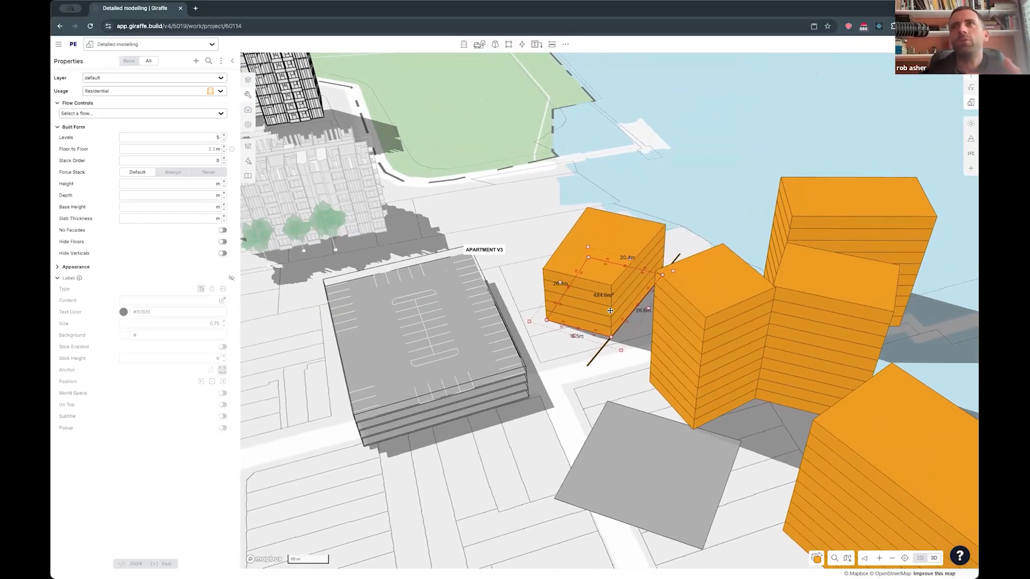
- Bend the cutter line beside the trimmed building by moving its middle point
click(596, 351)
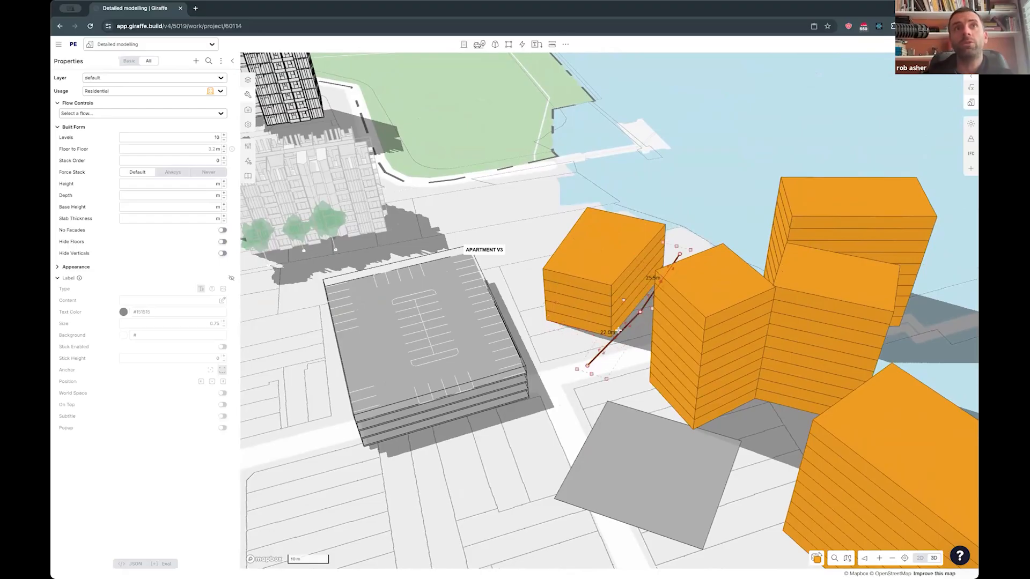
drag(617, 340, 613, 321)
drag(659, 282, 609, 311)
- Examine the available move, align and distribute tools with the trimmed building selected in plan view
click(604, 296)
key(2)
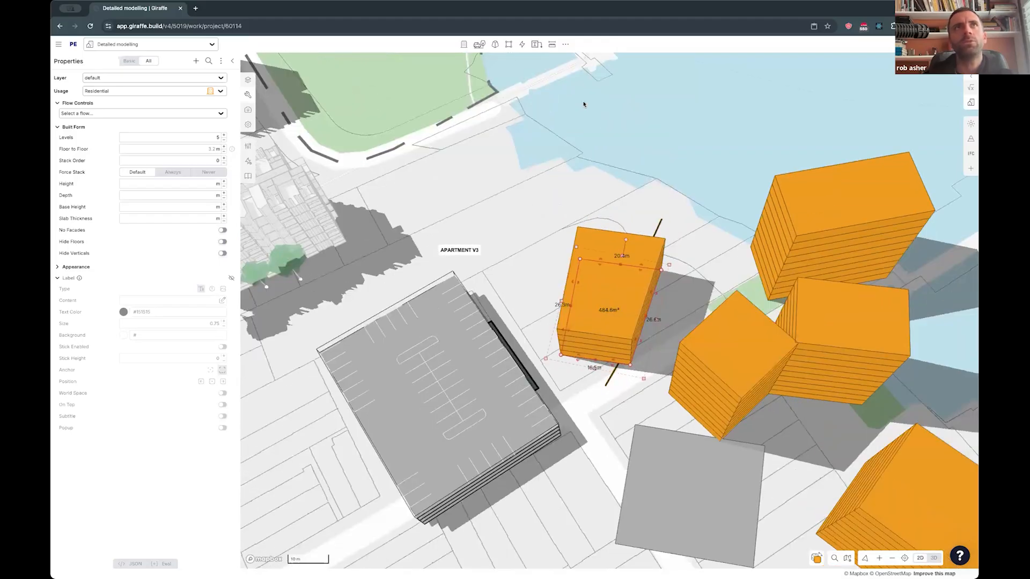
click(566, 44)
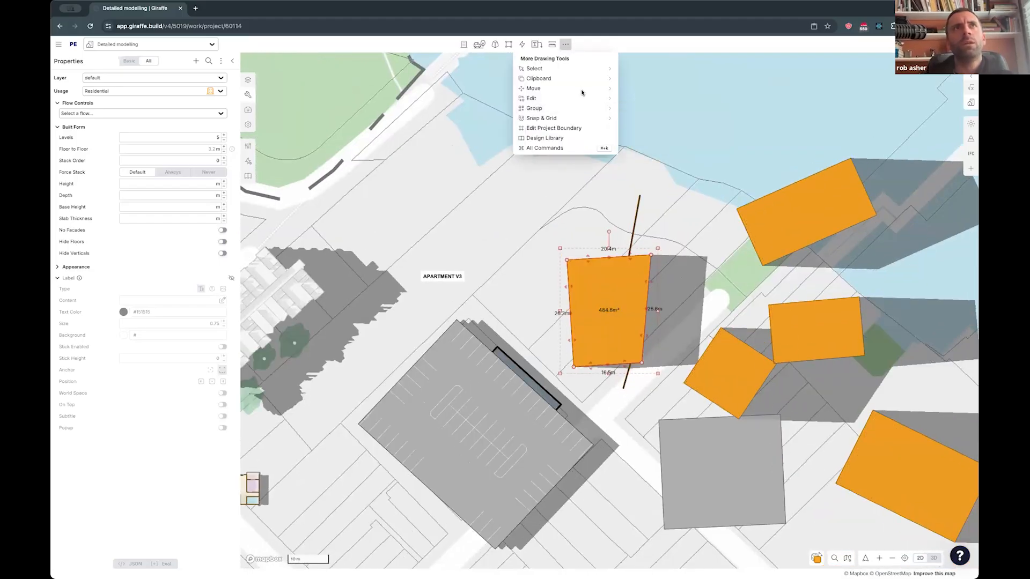
mouse_move(578, 82)
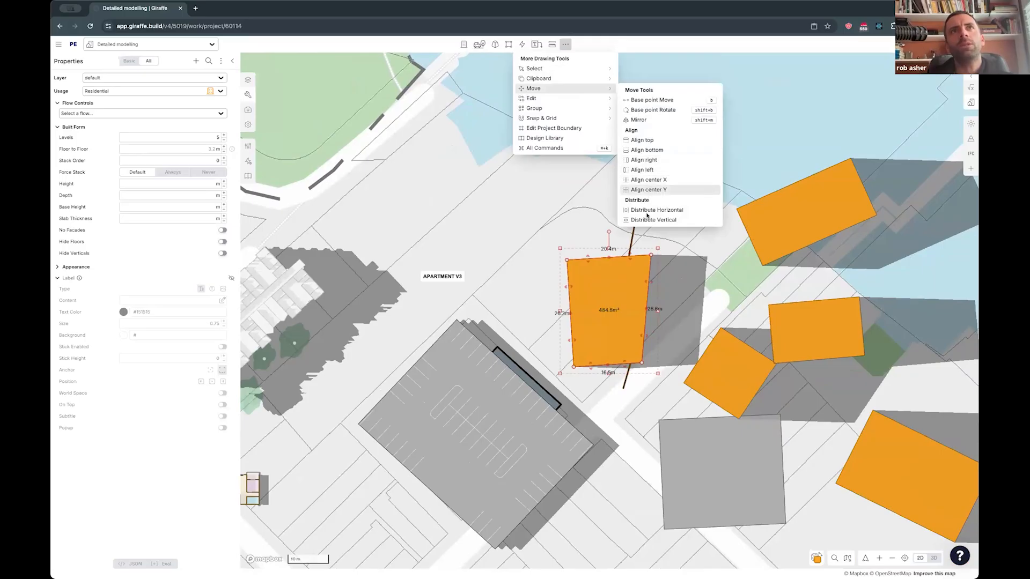
mouse_move(541, 118)
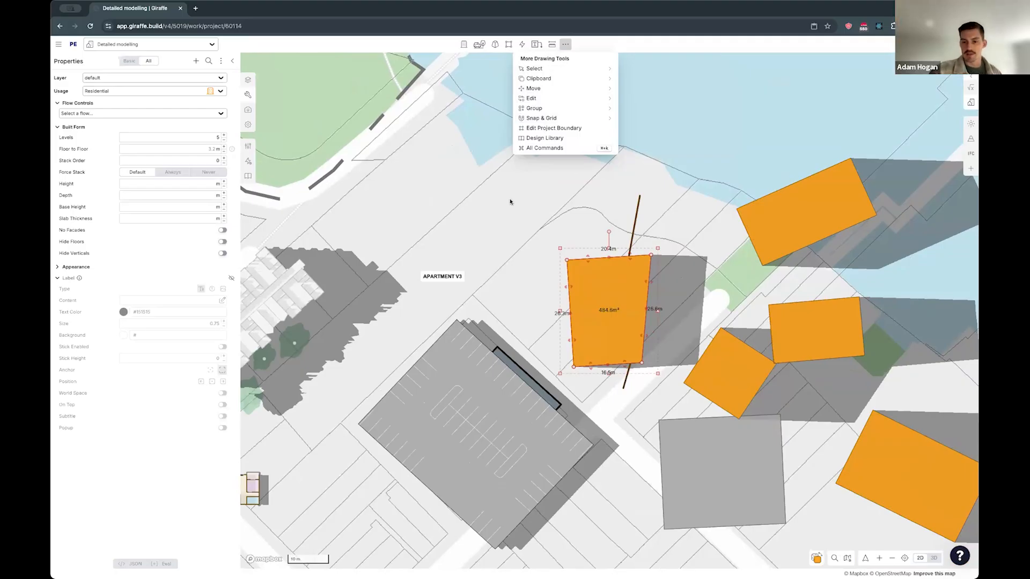
- Delete the orange buildings, the grey rectangle and the cutter line east of the multi-deck carpark
drag(510, 201, 536, 197)
key(3)
scroll(657, 195, down, 5)
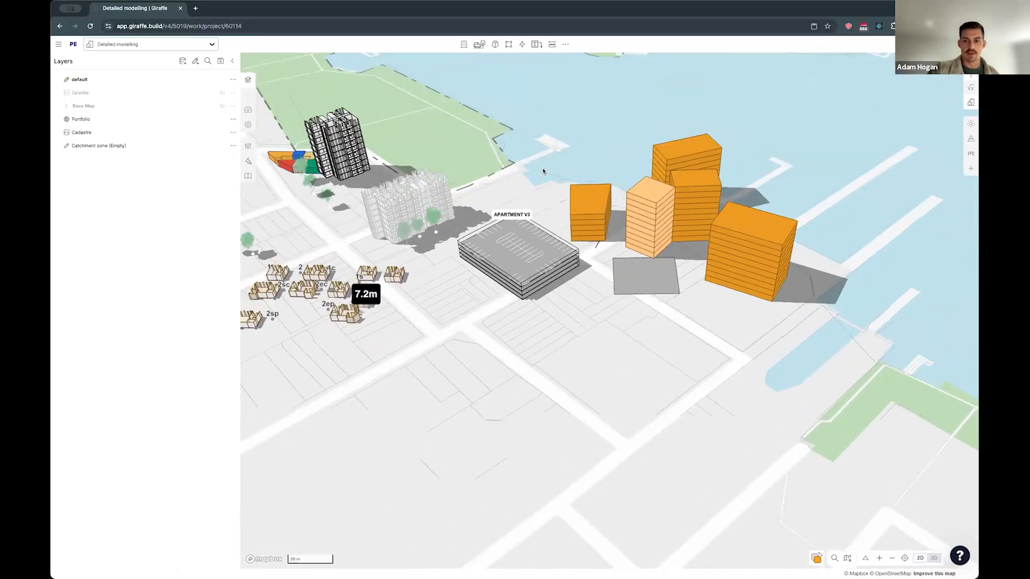
key(2)
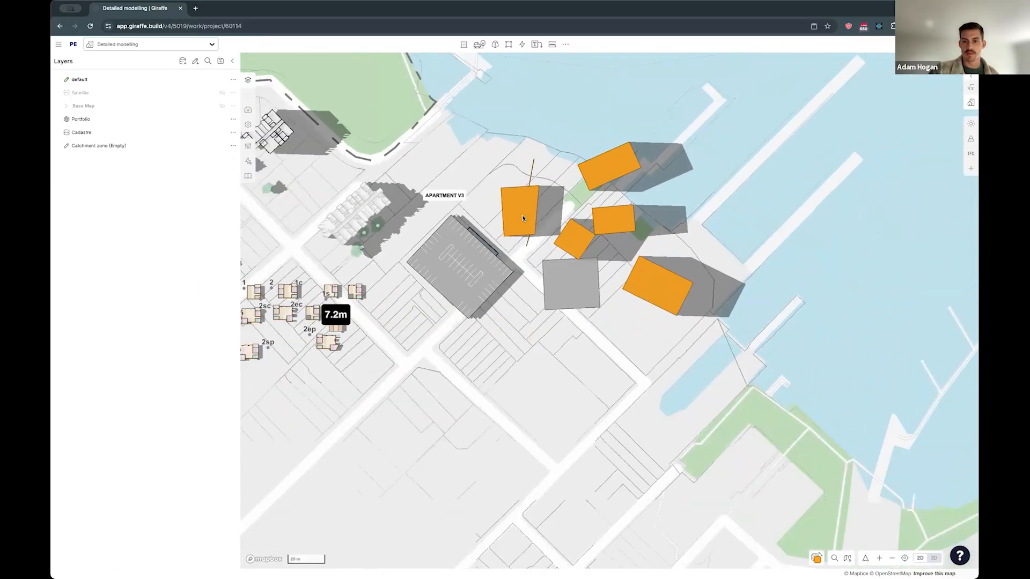
- Open the IFC (Beta) app and select the white apartment mixer building to generate its IFC model
click(971, 167)
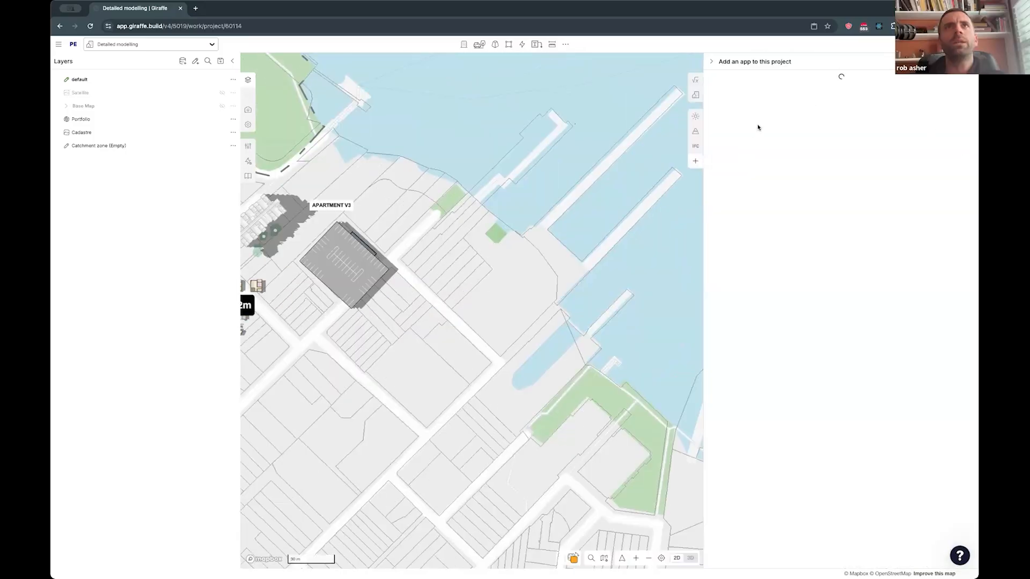
click(695, 146)
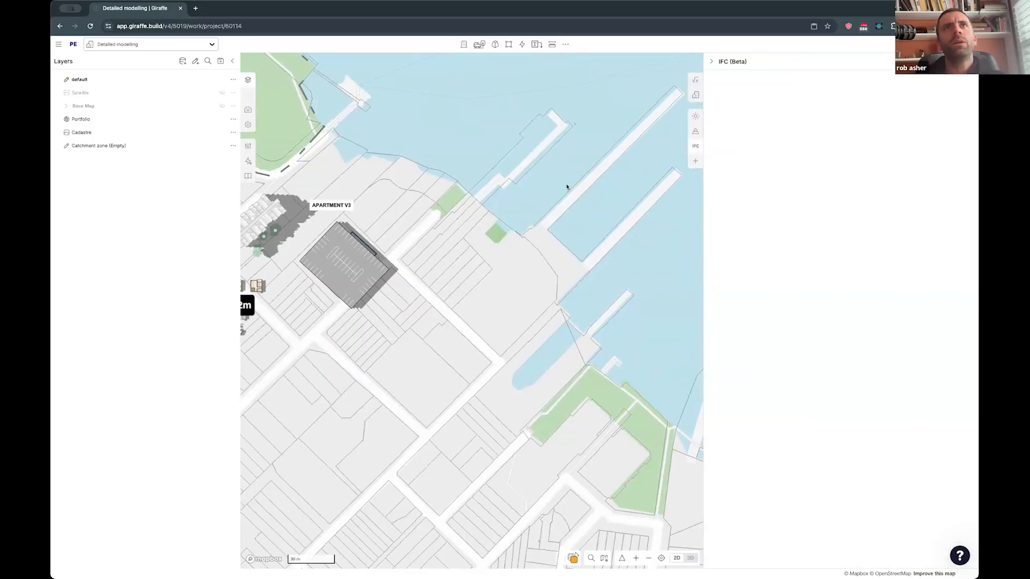
key(3)
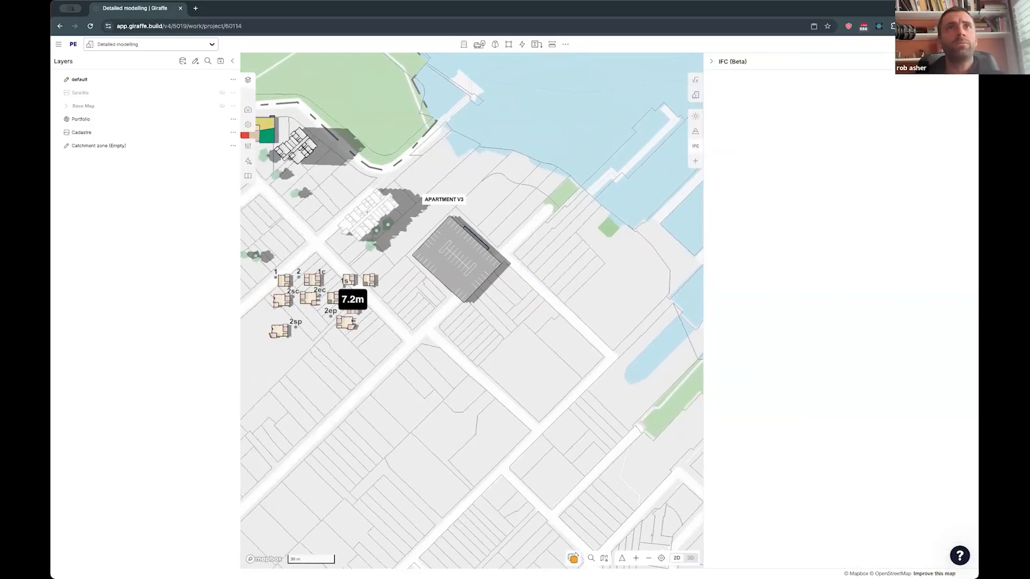
click(352, 246)
right_drag(494, 248, 499, 202)
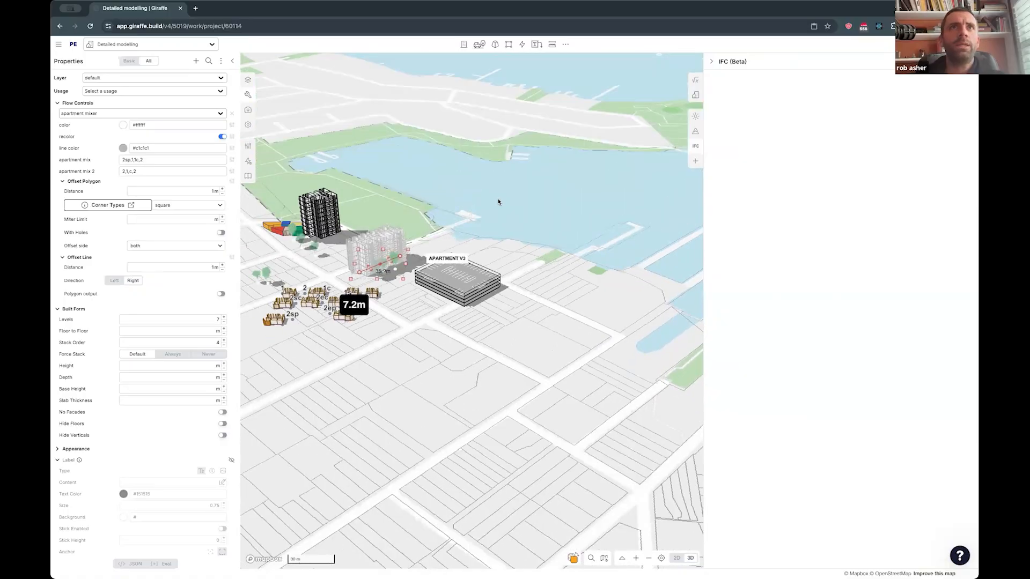
scroll(348, 248, up, 5)
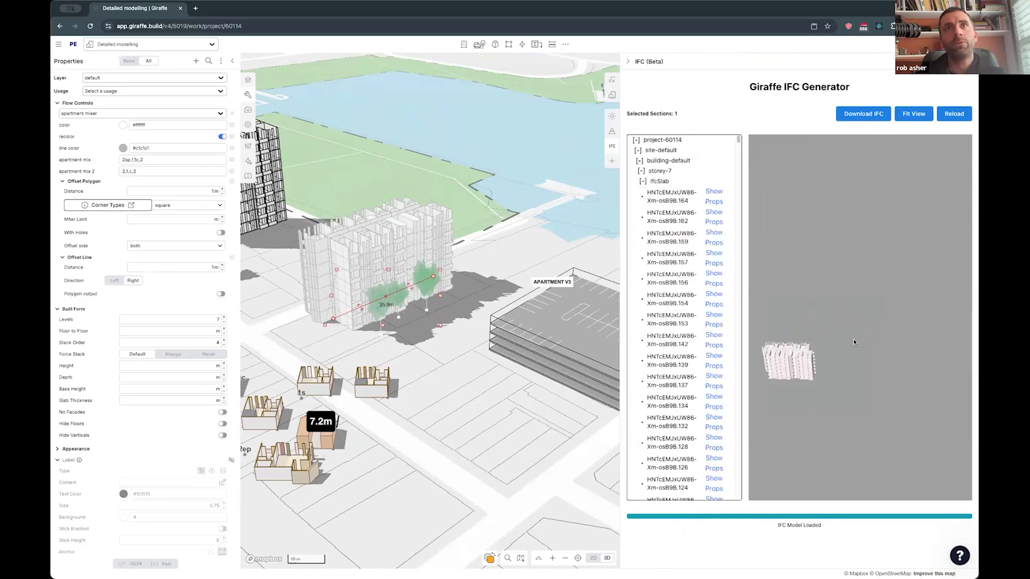
- Fit the generated IFC model in its viewer and examine the building's walls and slabs up close
click(916, 114)
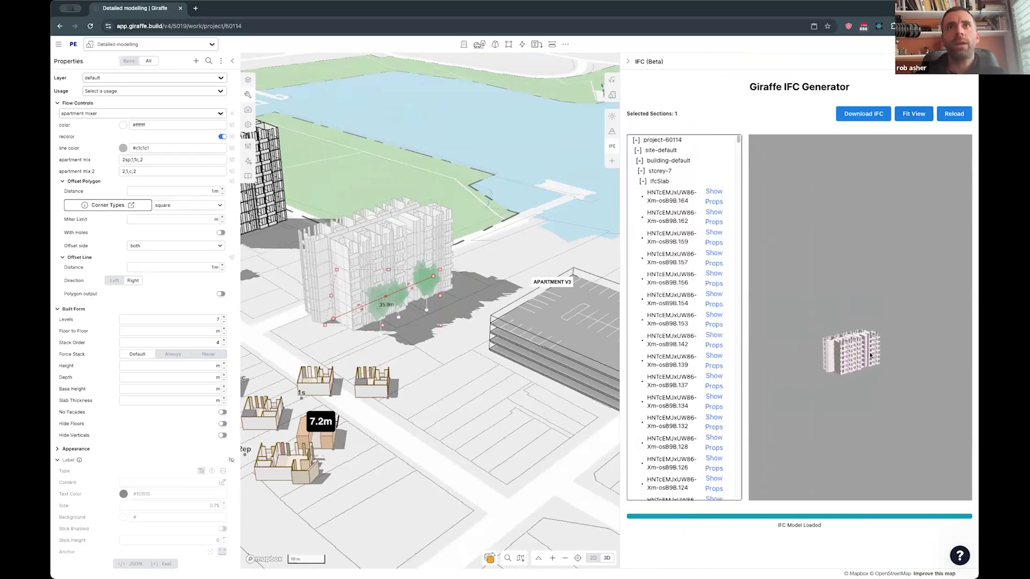
scroll(849, 374, up, 5)
scroll(849, 370, down, 3)
scroll(849, 370, down, 5)
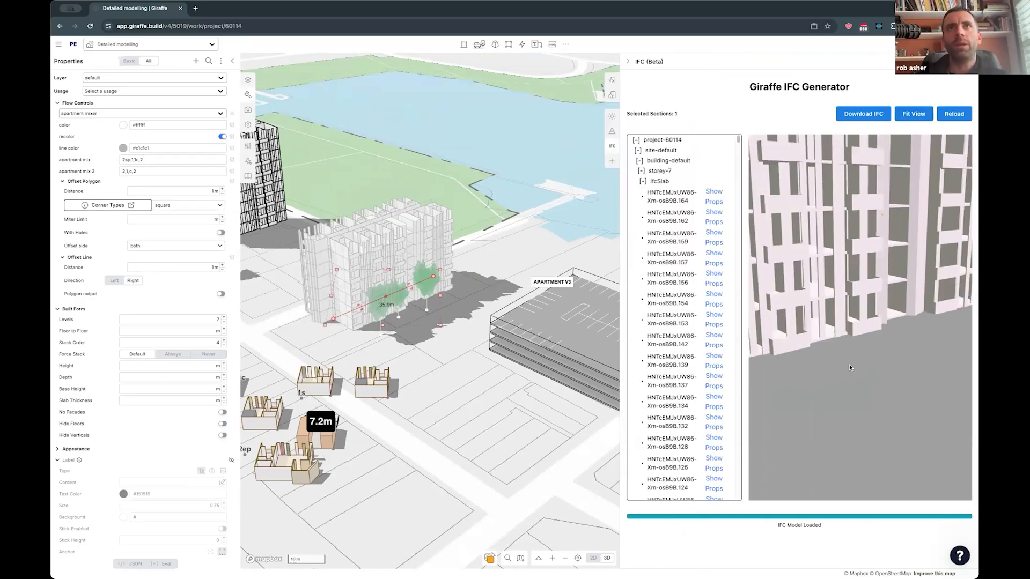
drag(849, 370, 815, 332)
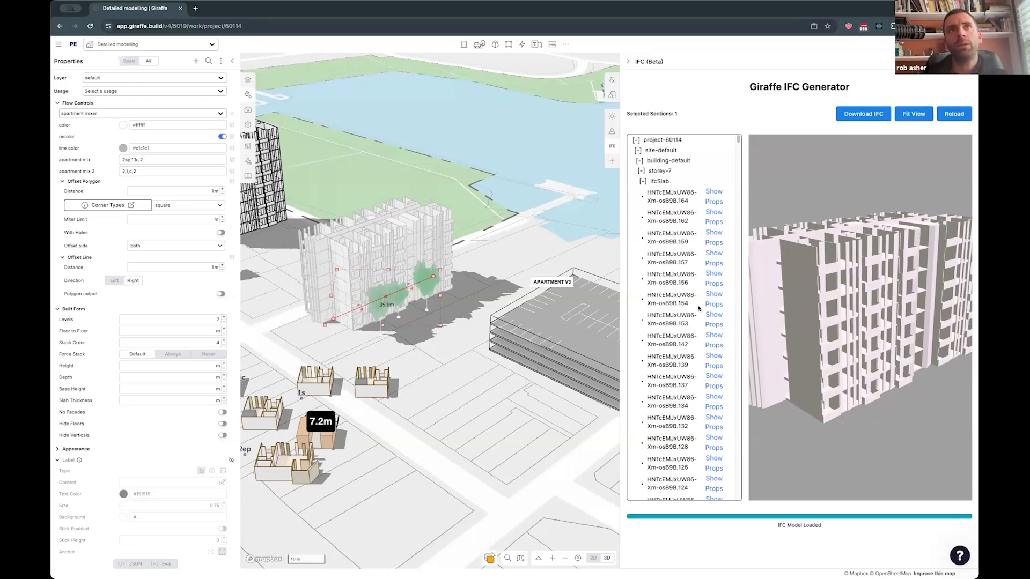
drag(881, 261, 873, 278)
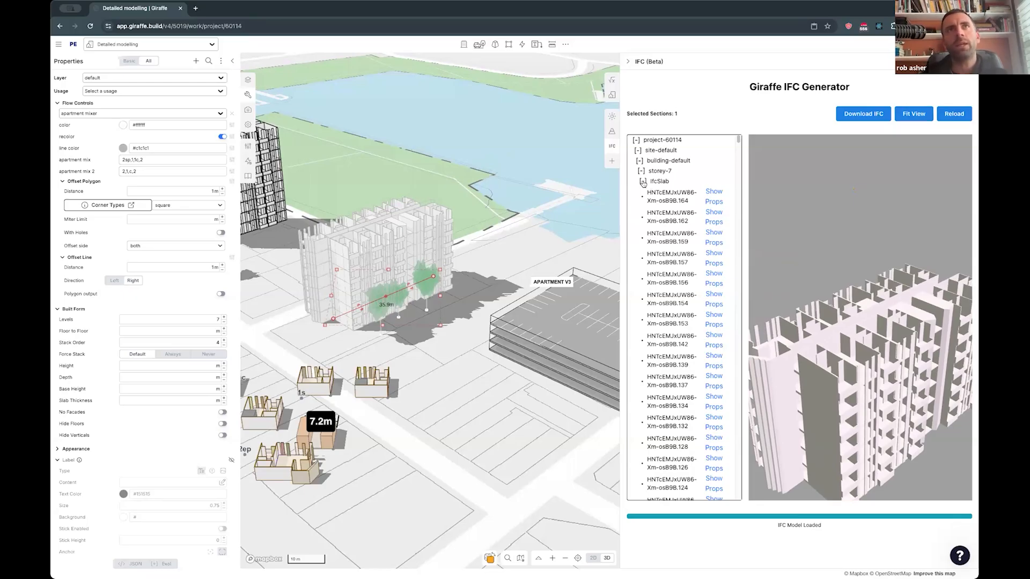
- Collapse storey-7's IfcSlab and IfcWall groups and storey-6's IfcSlab group in the IFC model tree
click(643, 182)
click(642, 192)
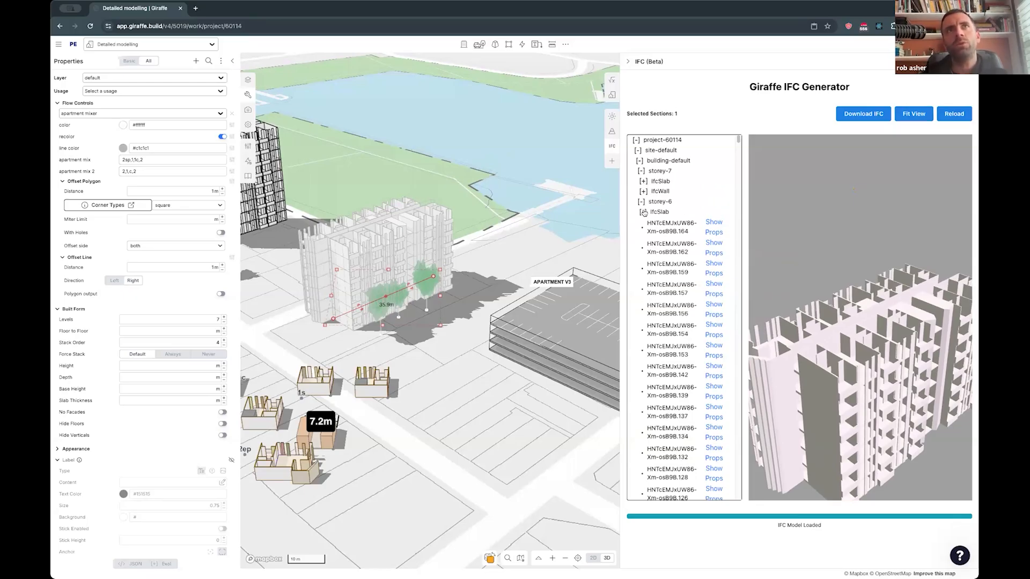
click(643, 213)
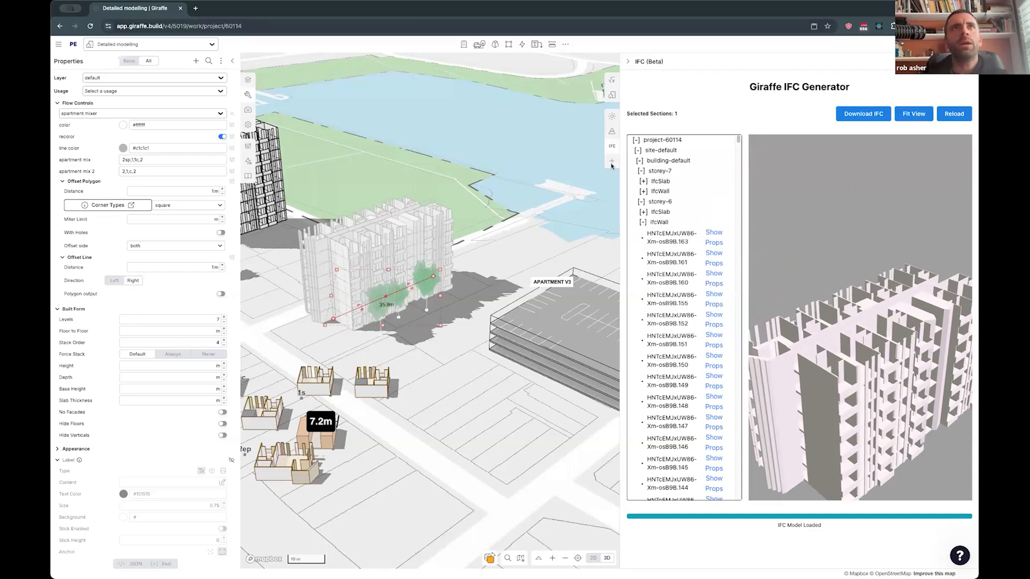
- Search the apps that can be added to this project for "beta"
click(869, 62)
text(beta)
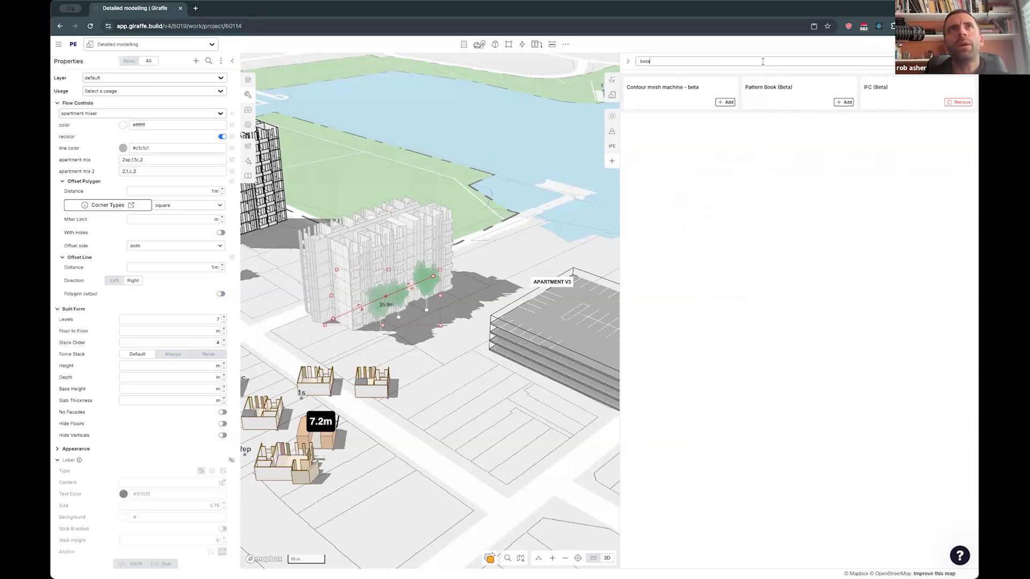
- Find the Area Schedule app with the search term "area", add it to the project and open it
text(rea)
click(967, 103)
click(558, 206)
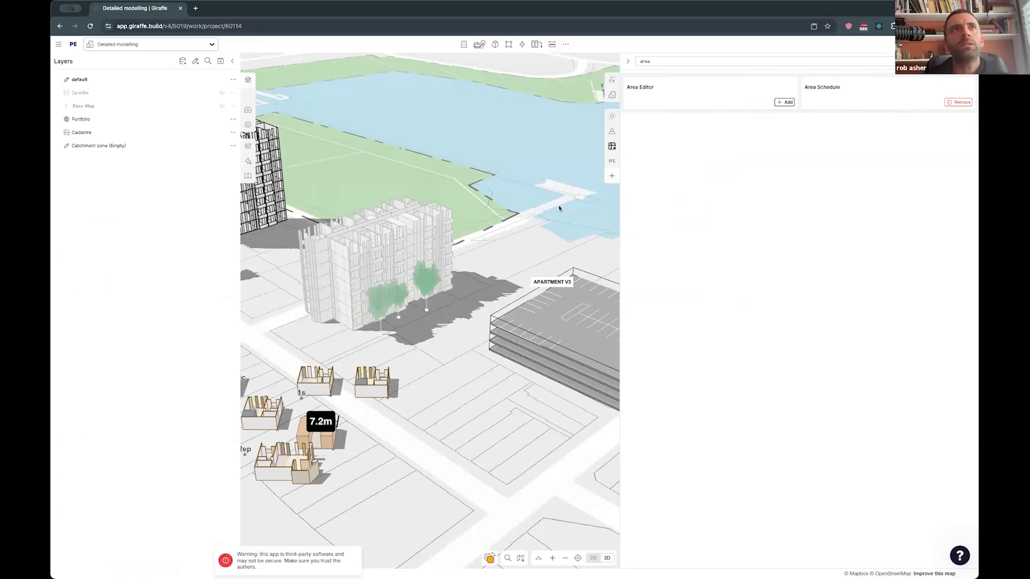
click(613, 147)
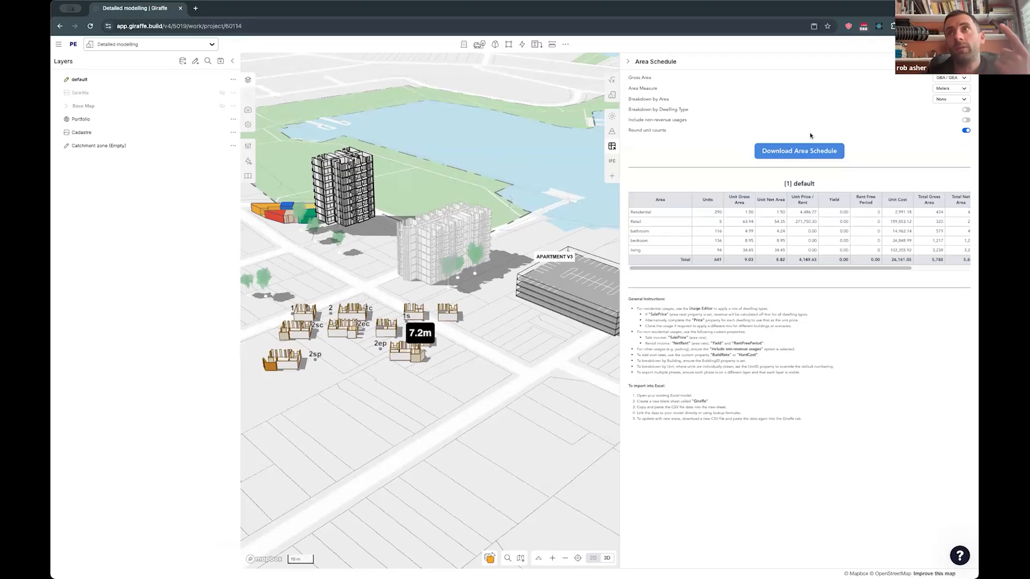
- Break the area schedule down by level and dwelling type, include non-revenue usages, and review the rows through to the totals
click(949, 99)
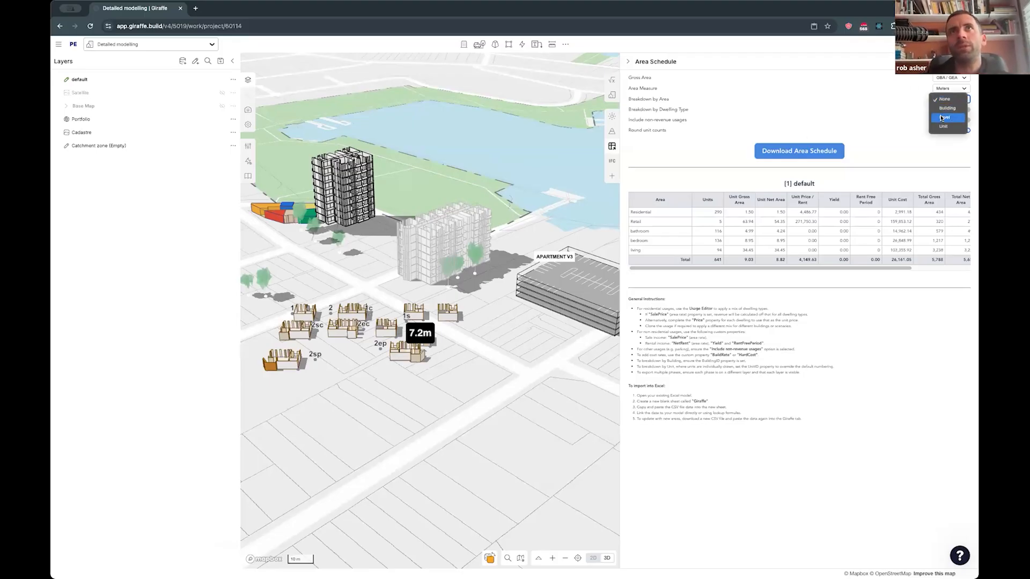
click(942, 117)
click(946, 89)
click(906, 92)
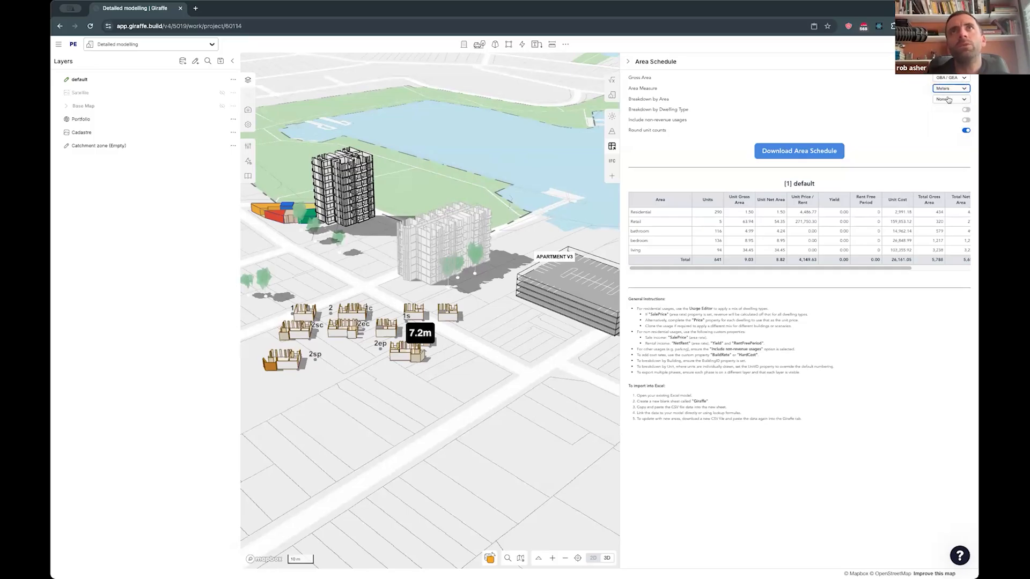
click(965, 119)
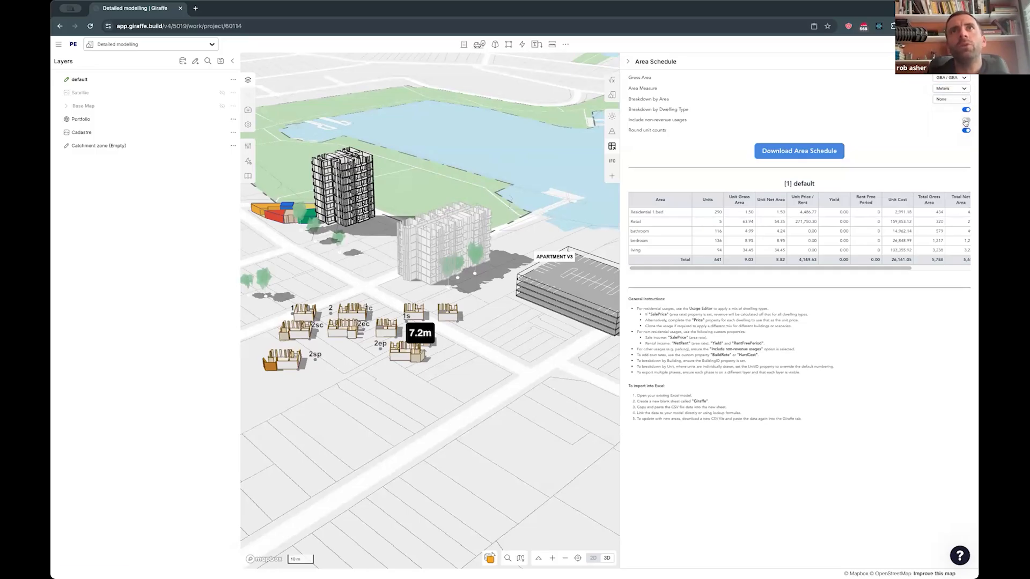
click(943, 100)
click(946, 123)
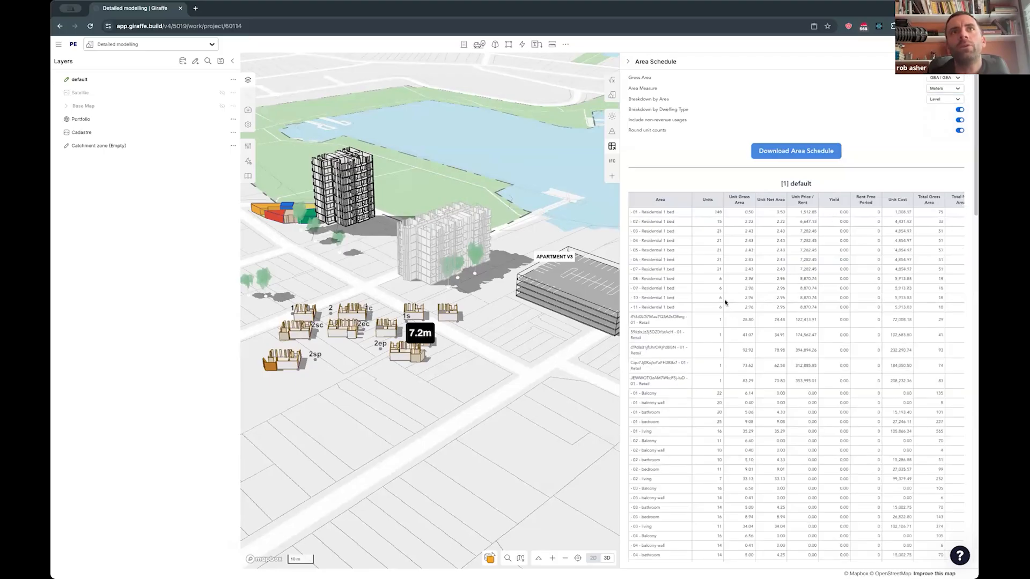
scroll(727, 296, down, 5)
scroll(727, 297, down, 15)
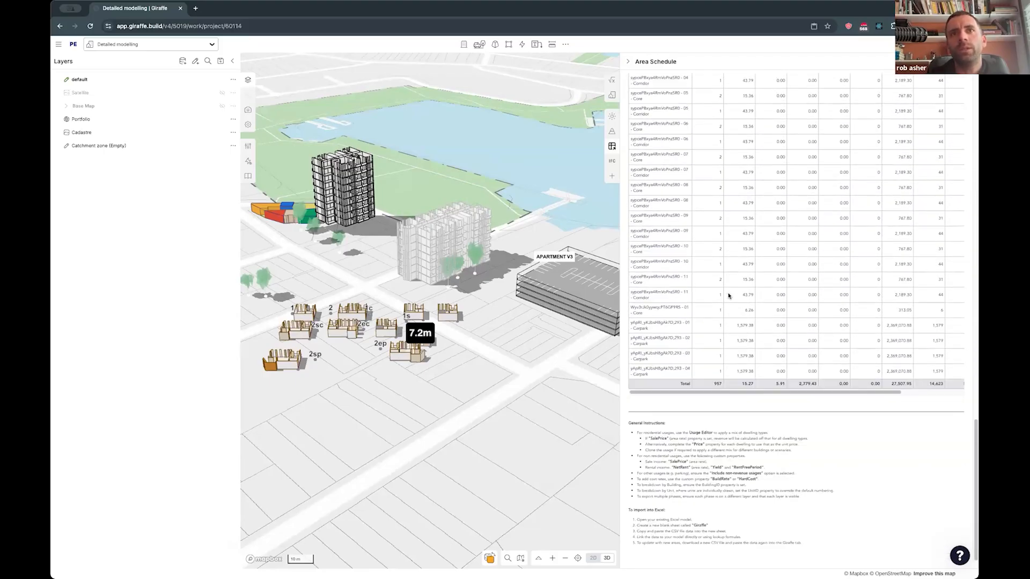
drag(718, 519, 752, 503)
click(751, 503)
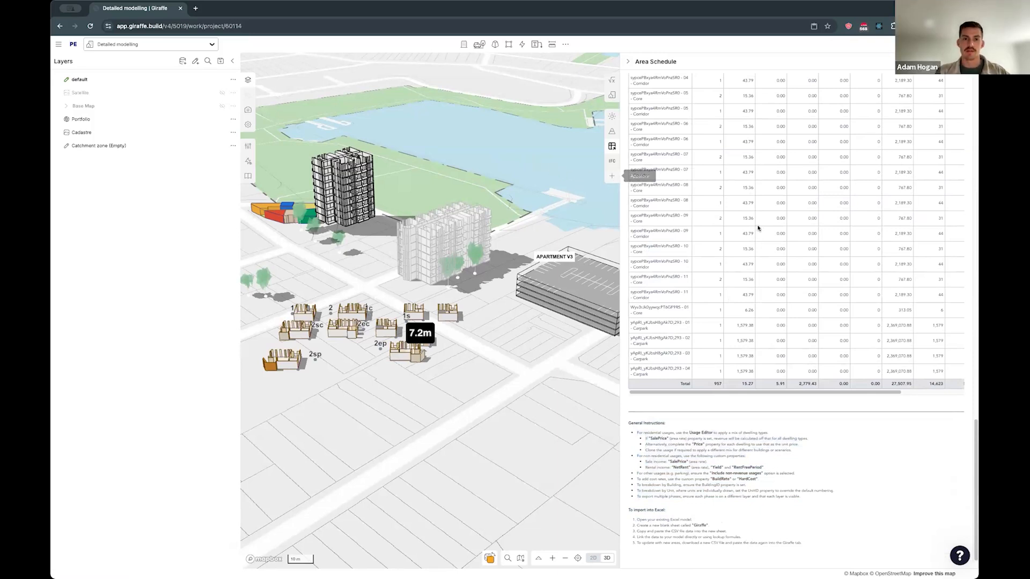
scroll(758, 228, up, 20)
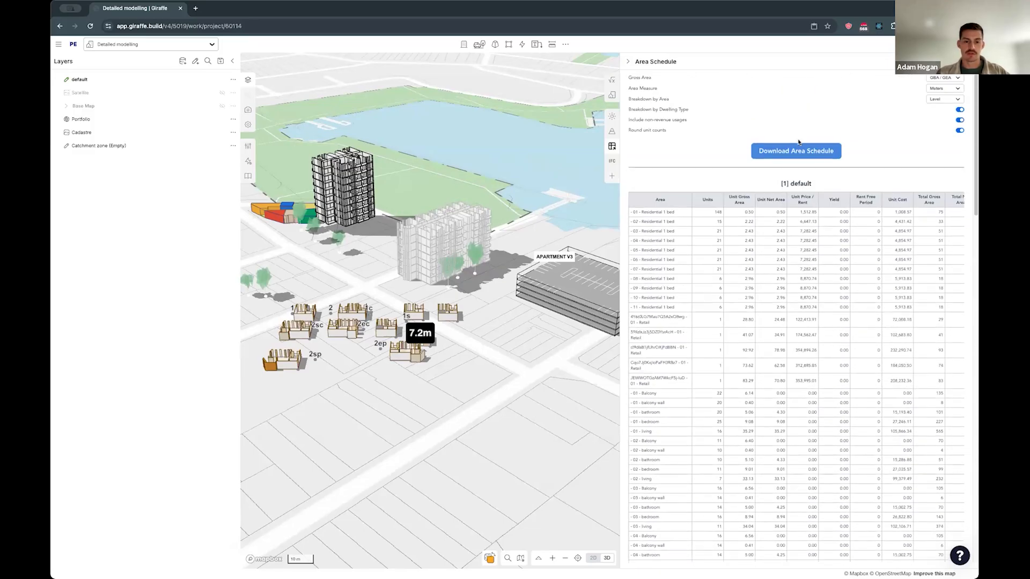
- Find the Georeferencing app with the search term "geo", add it to the project and open it
click(612, 175)
text(geo)
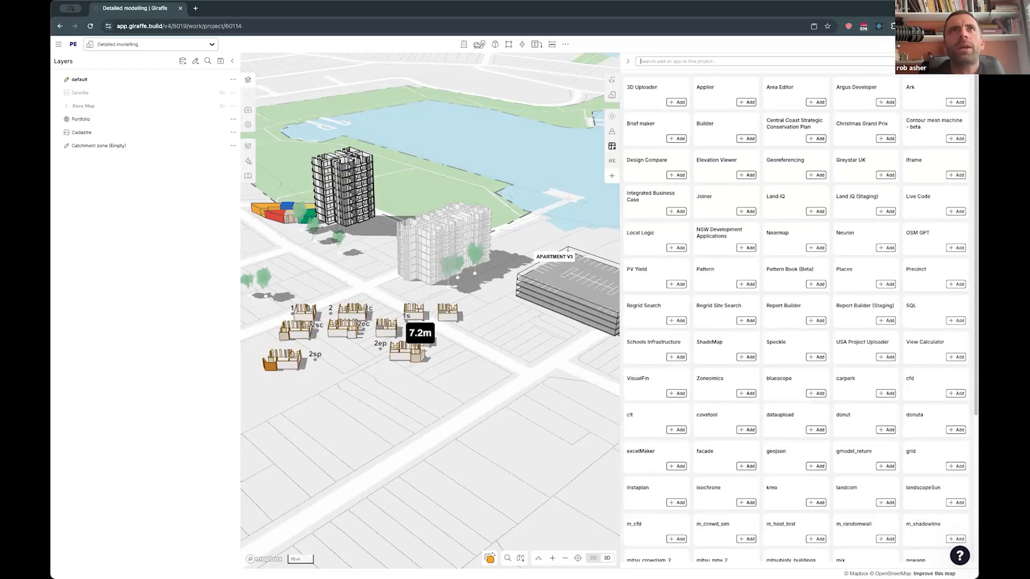
click(783, 103)
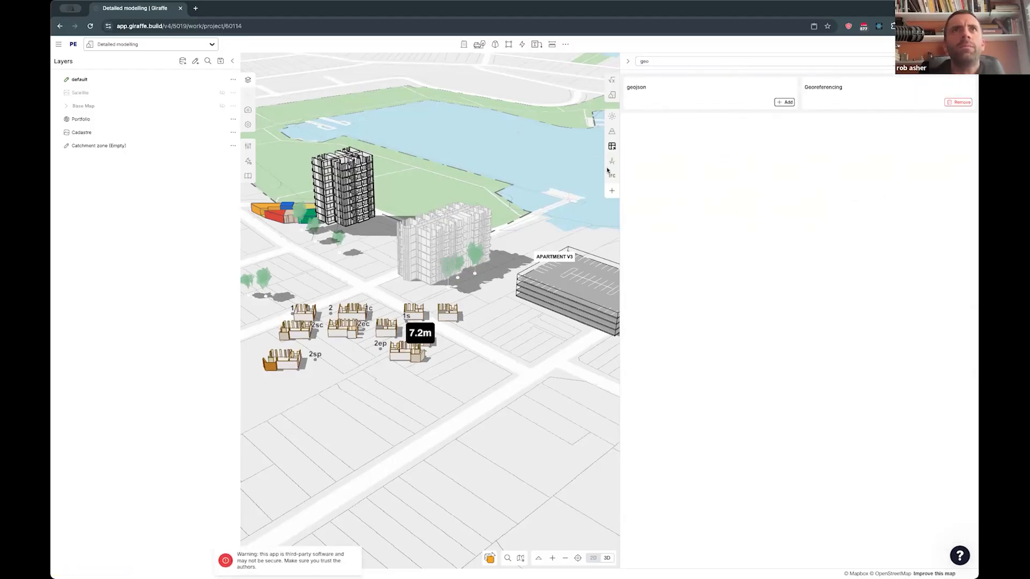
click(612, 161)
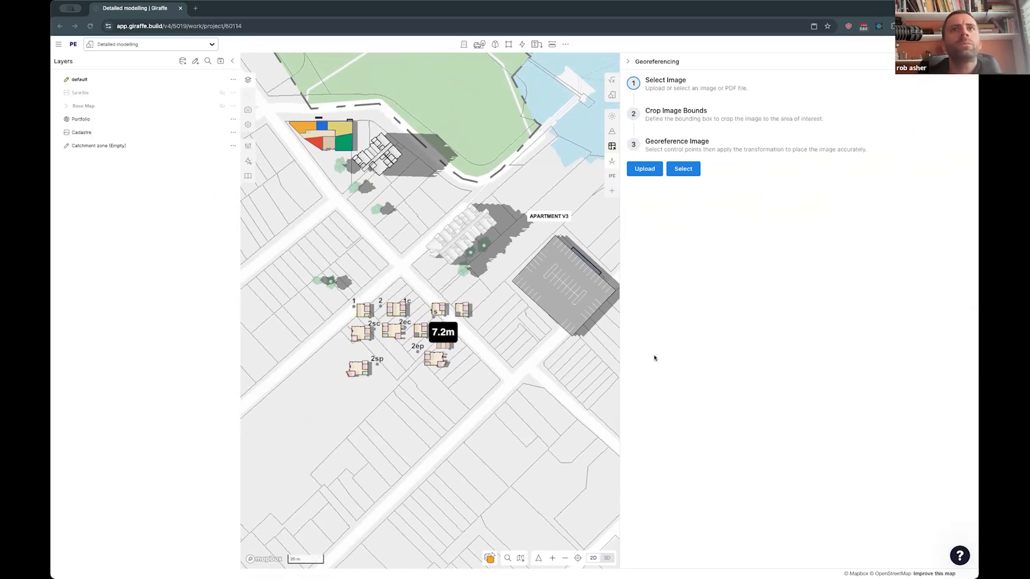
- Upload a screenshot of the site map for georeferencing and crop it to the area around the two apartment buildings
click(645, 171)
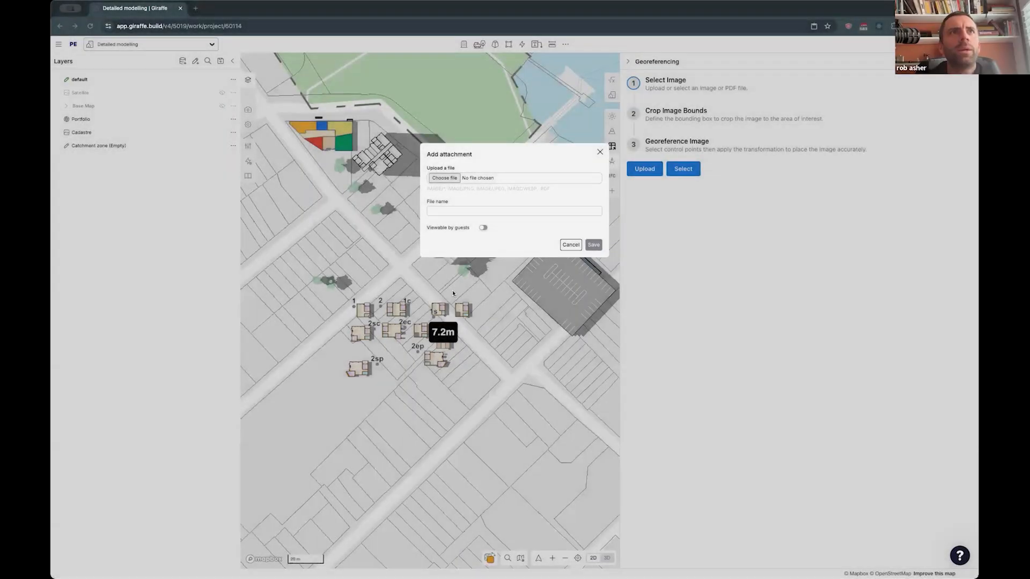
click(594, 351)
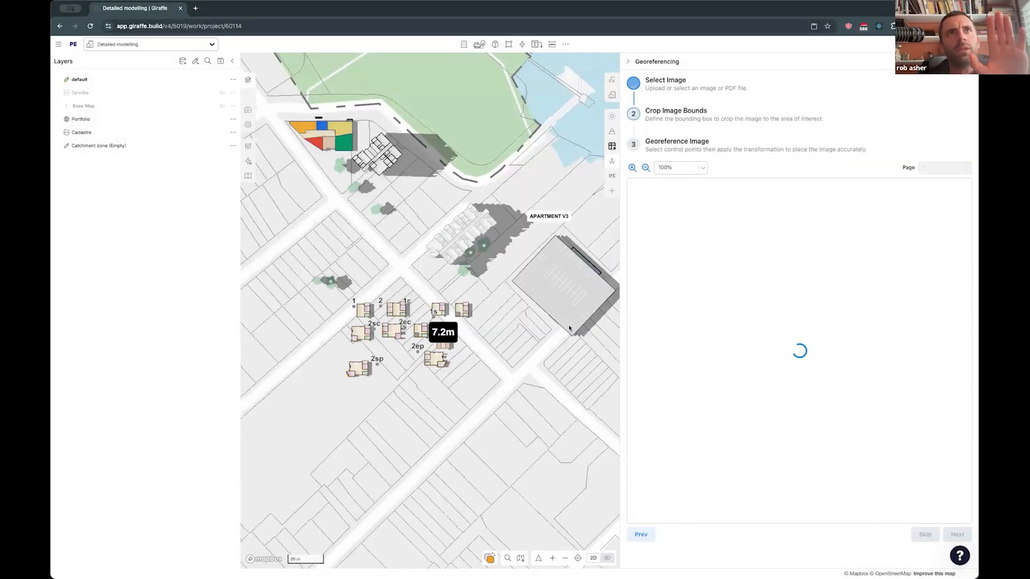
drag(803, 343, 789, 326)
drag(871, 436, 852, 406)
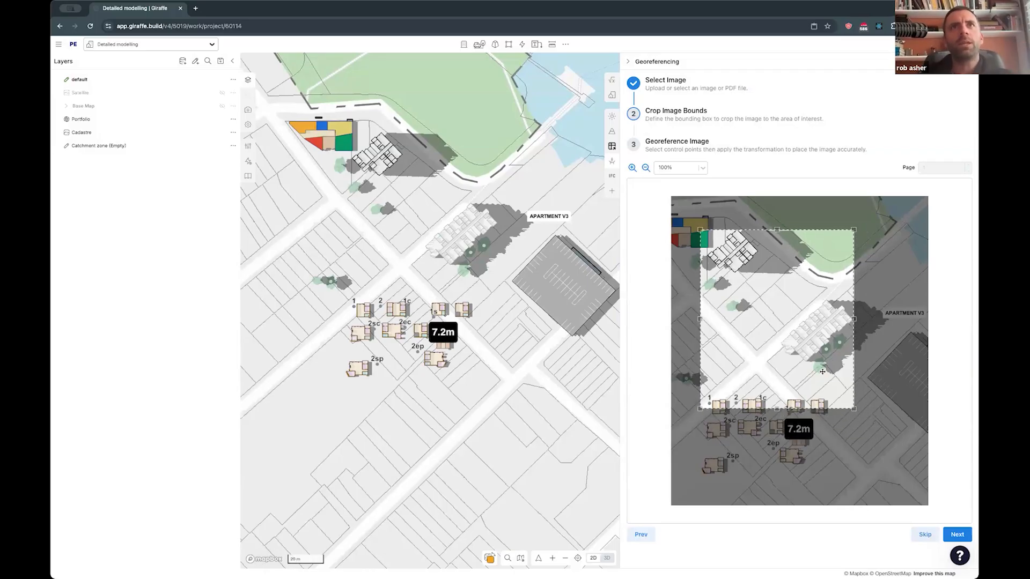
drag(820, 370, 815, 354)
drag(849, 394, 882, 412)
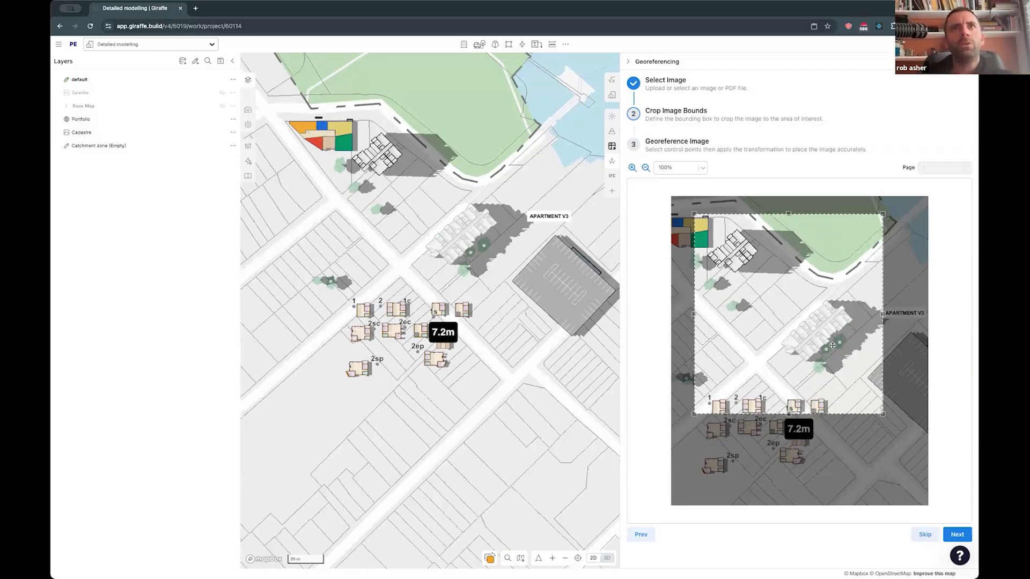
click(954, 535)
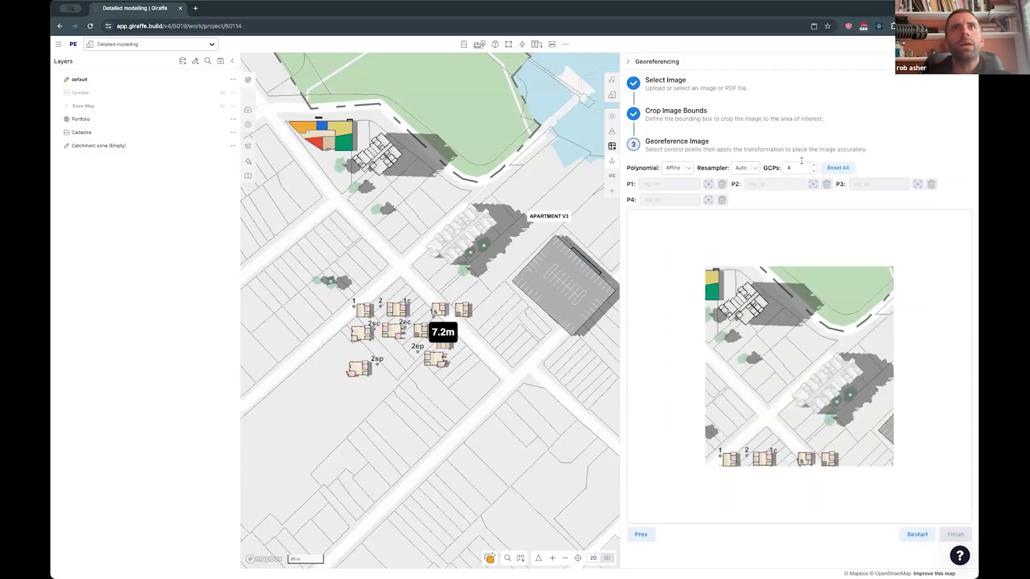
- Set the ground control points to 3 and match the first two to the black-outlined apartment building's corners on image and map
click(813, 170)
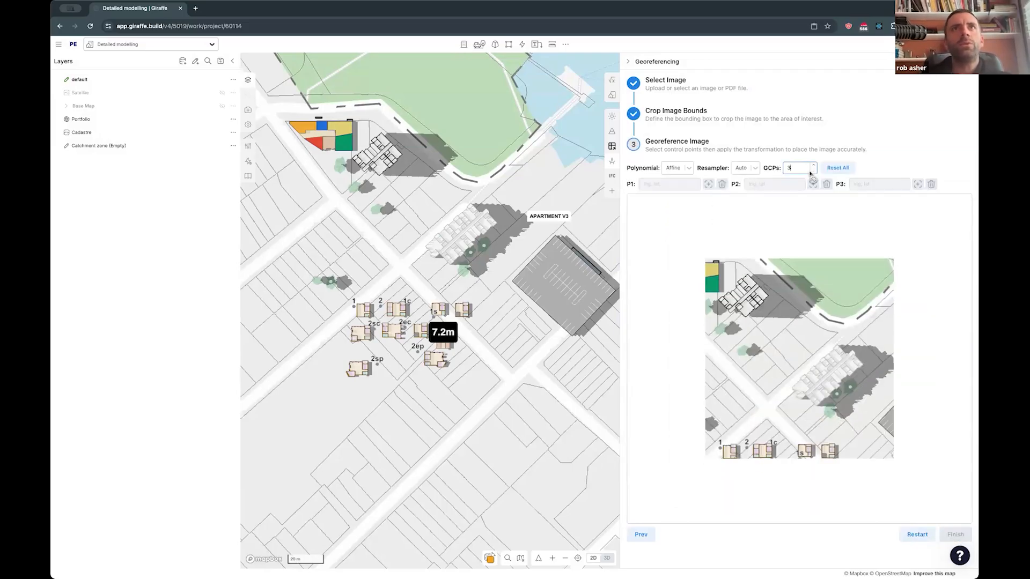
click(747, 274)
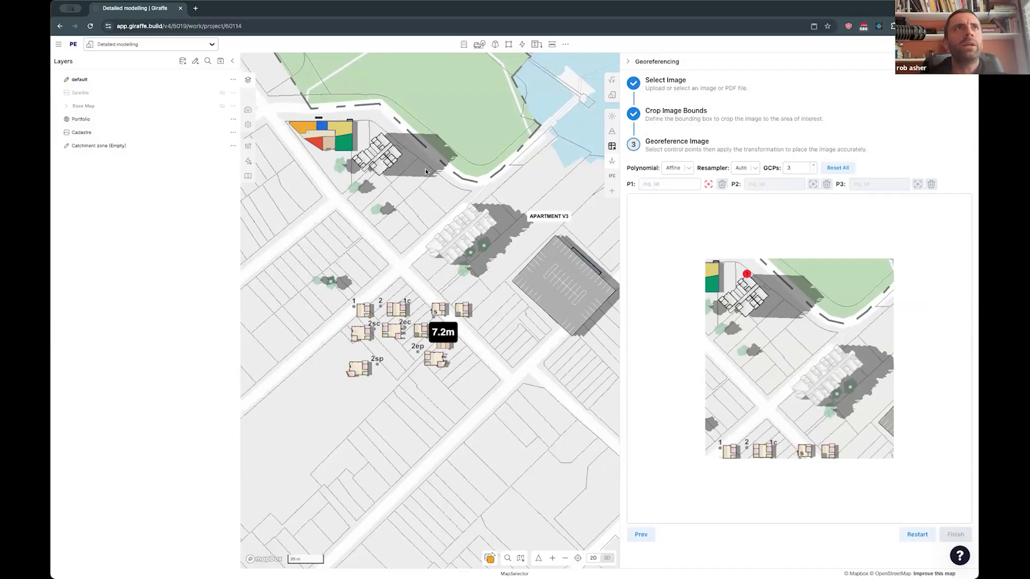
click(381, 134)
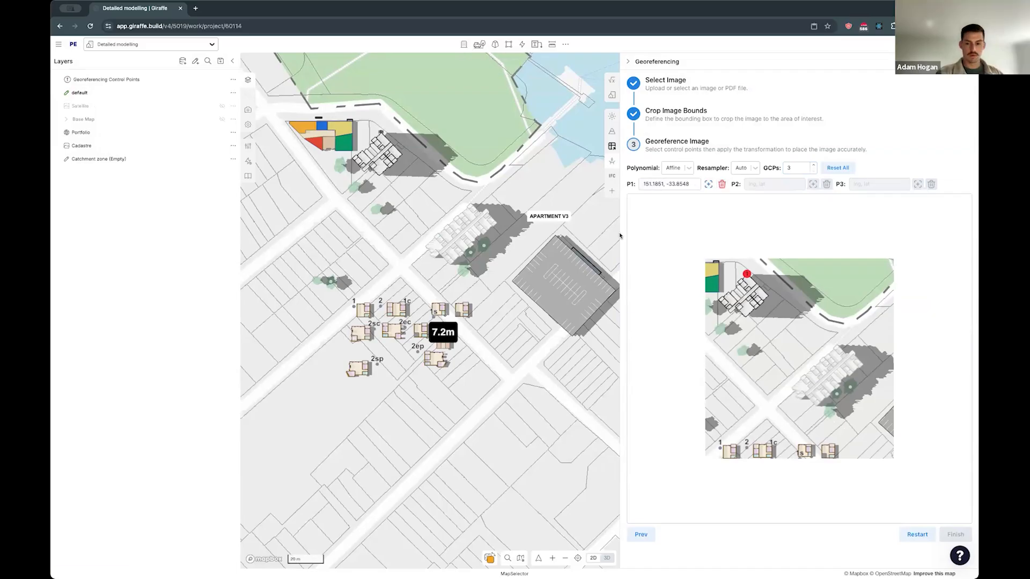
click(766, 294)
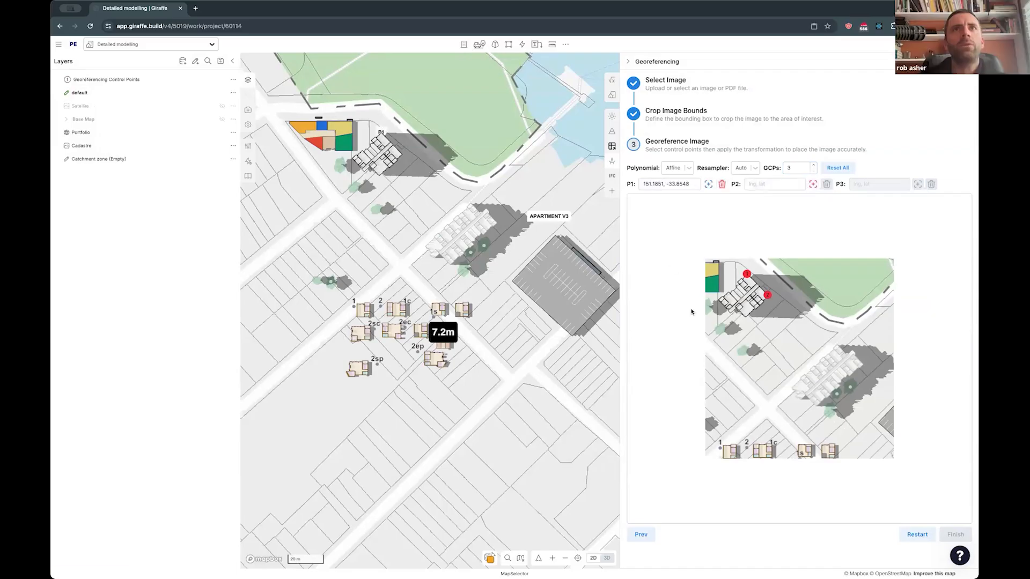
click(402, 155)
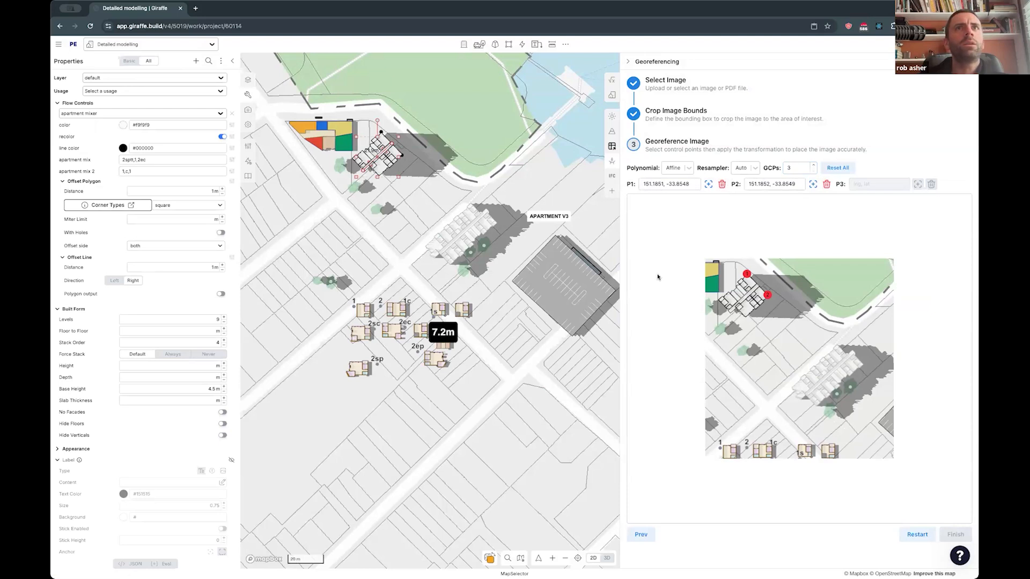
- Match the third control point to the white apartment building's street-side corner on image and map, and finish the georeferencing
scroll(414, 145, up, 3)
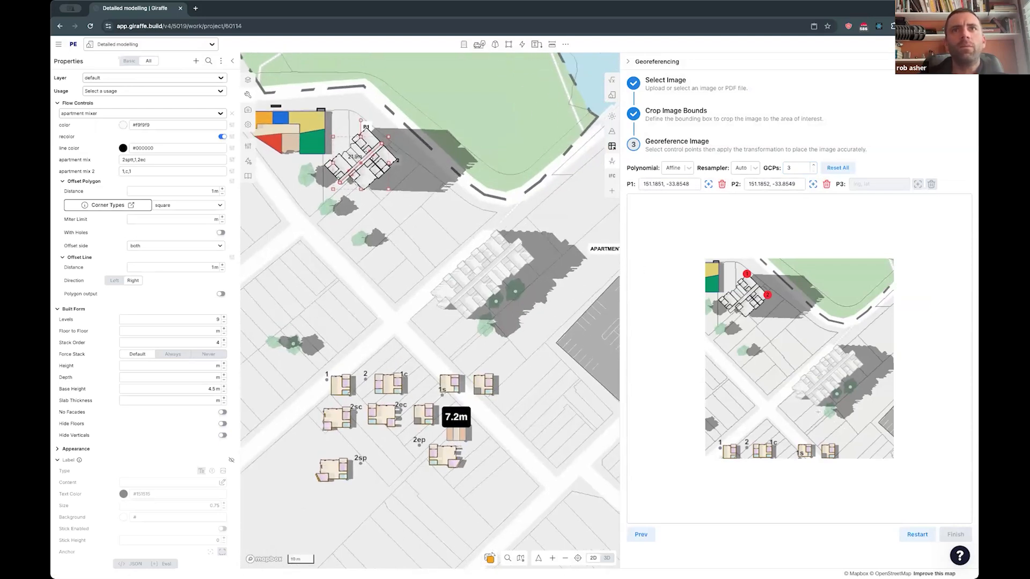
scroll(799, 394, up, 3)
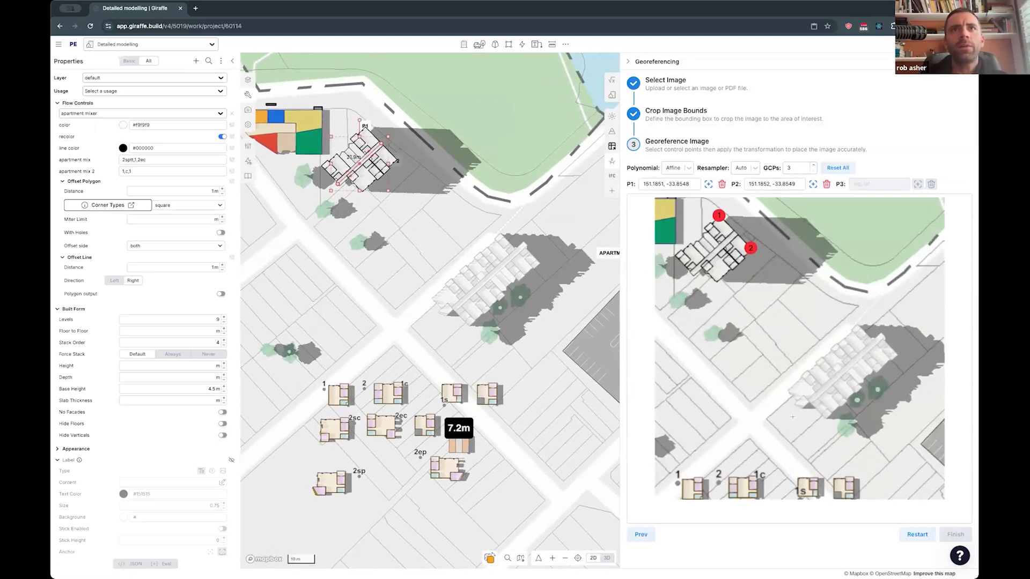
click(793, 417)
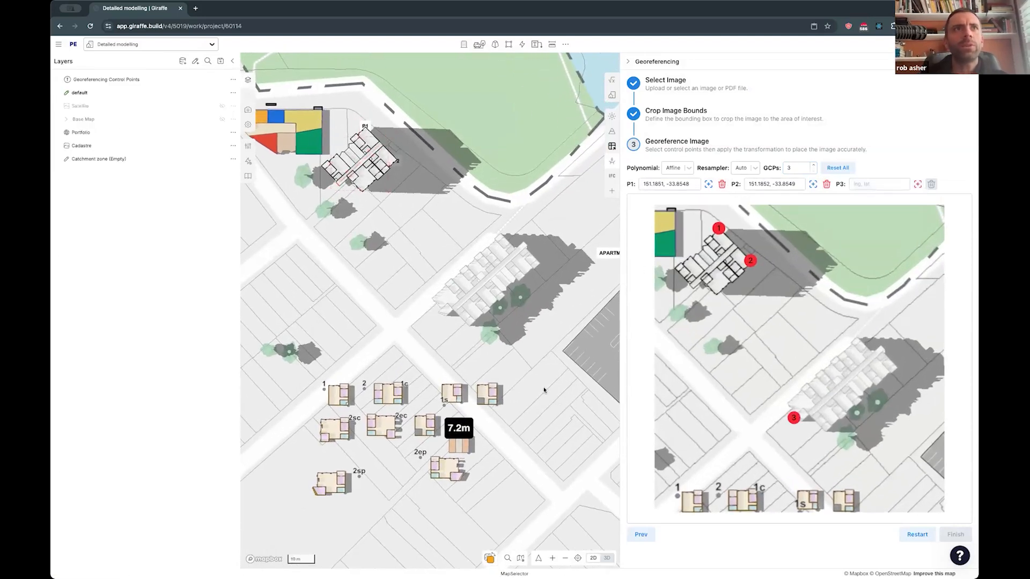
click(437, 315)
click(952, 534)
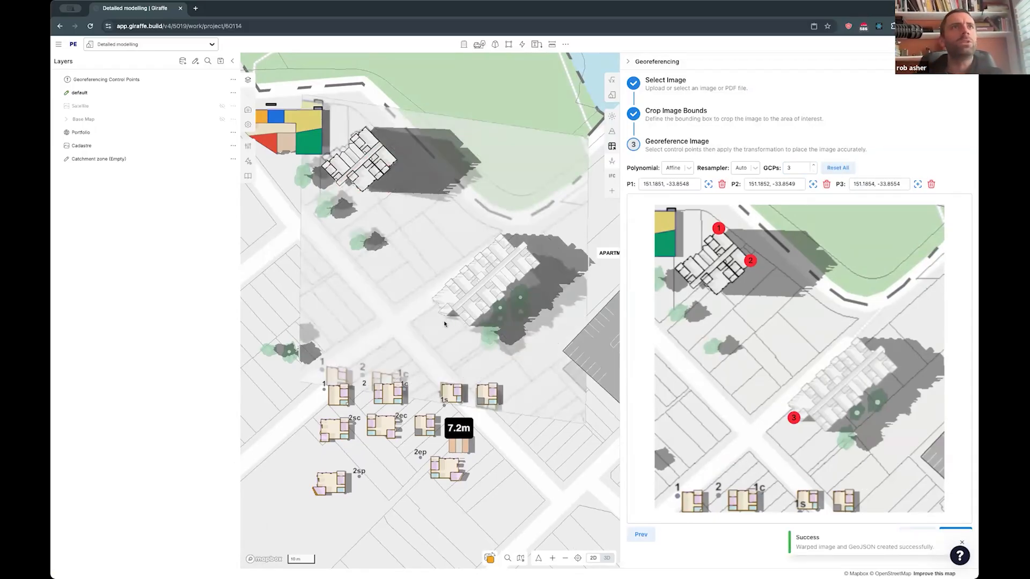
- Select the georeferenced image overlay on the map to inspect its alignment with the model
scroll(444, 324, down, 3)
click(379, 263)
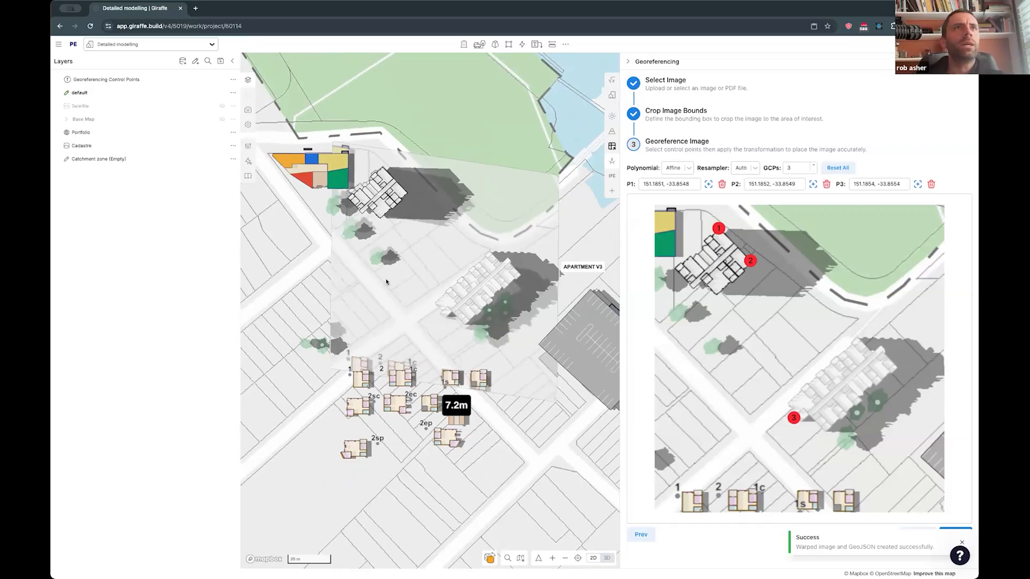
click(361, 315)
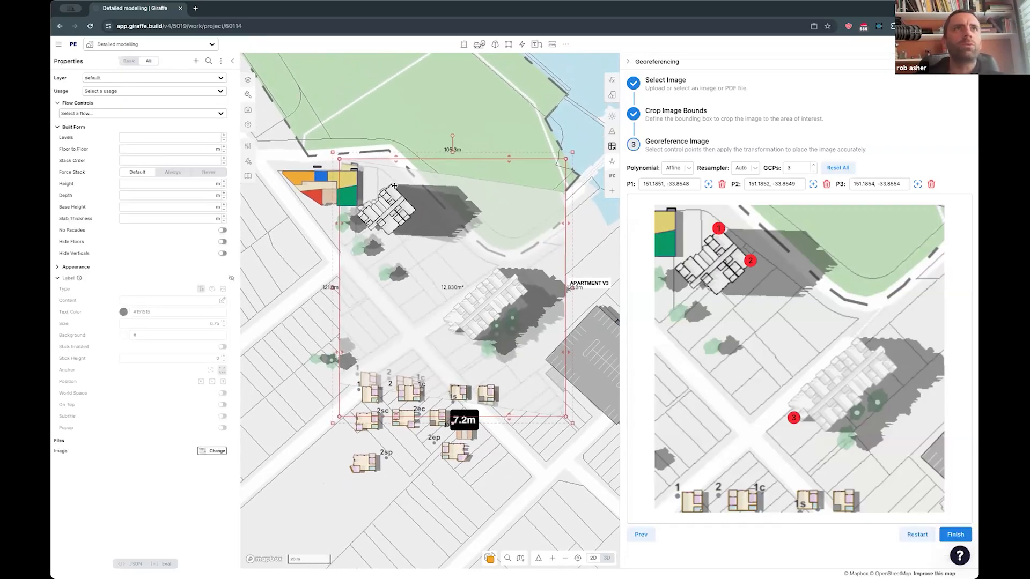
mouse_move(418, 282)
mouse_down()
mouse_move(411, 307)
mouse_move(430, 284)
mouse_move(423, 295)
mouse_up()
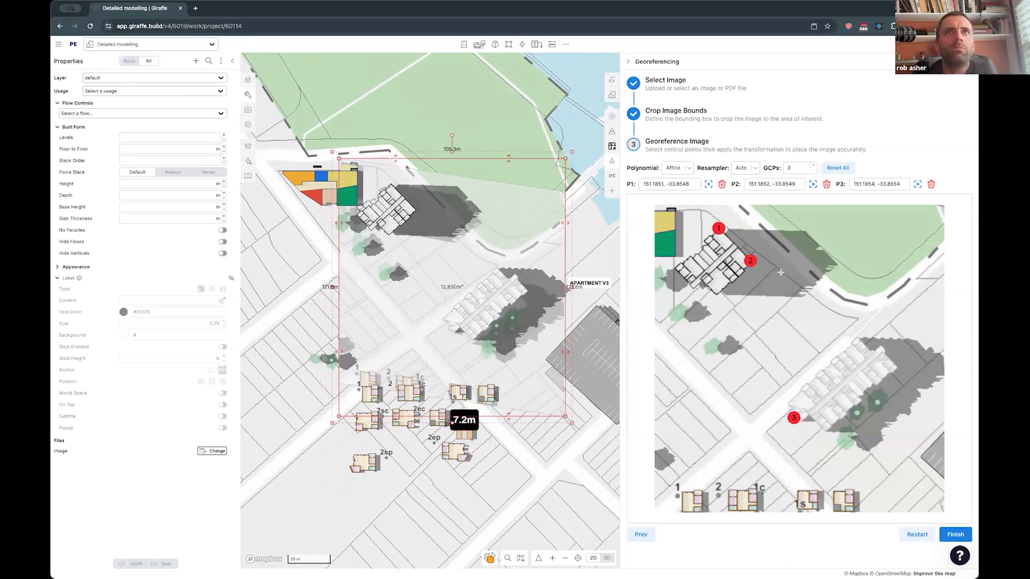
- Relocate image control point 2 to the house labelled 1 and control point 3 to the white apartment building's park-side corner
mouse_move(751, 259)
mouse_down()
mouse_move(747, 269)
mouse_move(767, 262)
mouse_up()
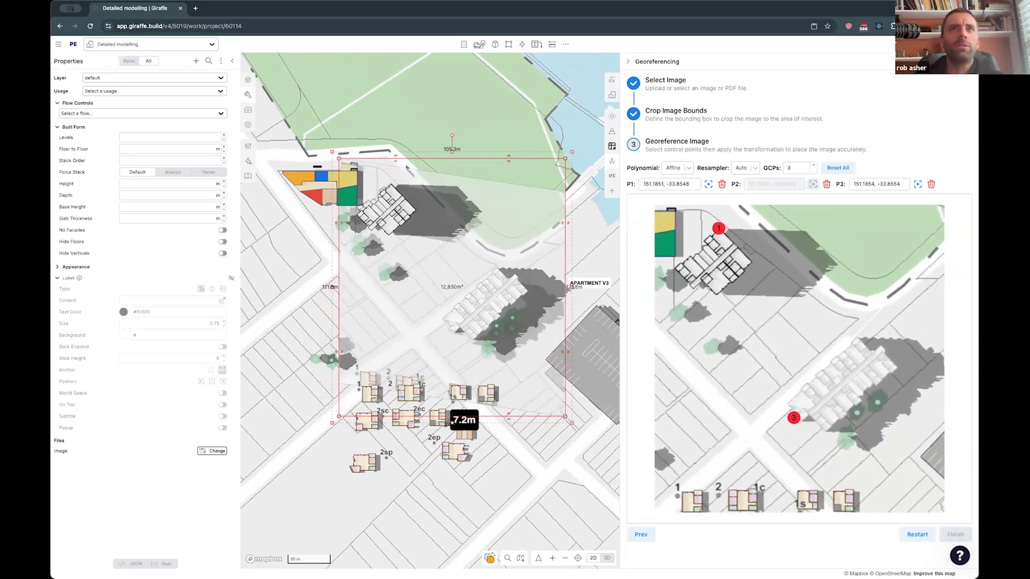
click(687, 466)
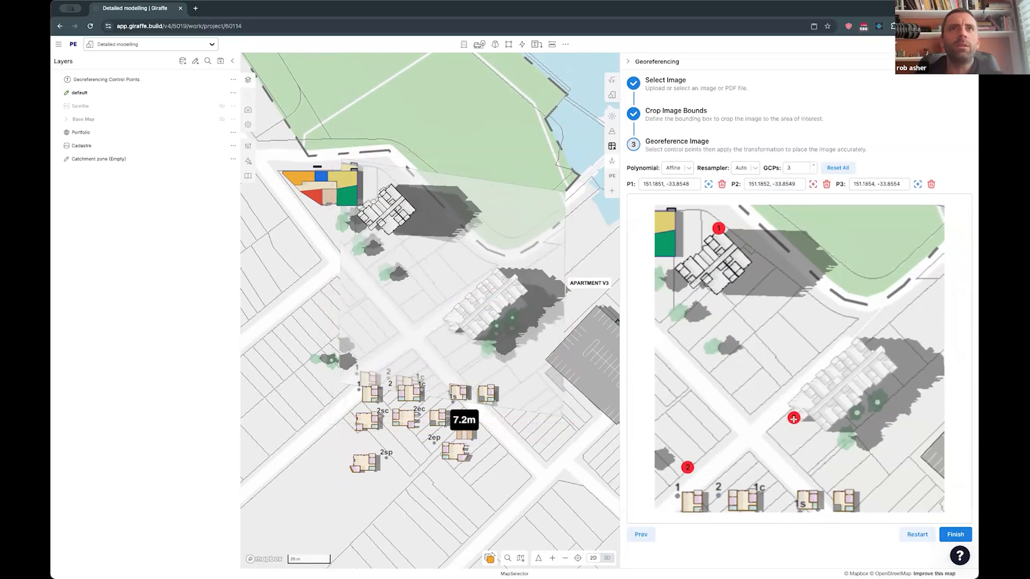
click(793, 418)
click(896, 367)
click(688, 467)
click(897, 367)
click(680, 491)
click(897, 365)
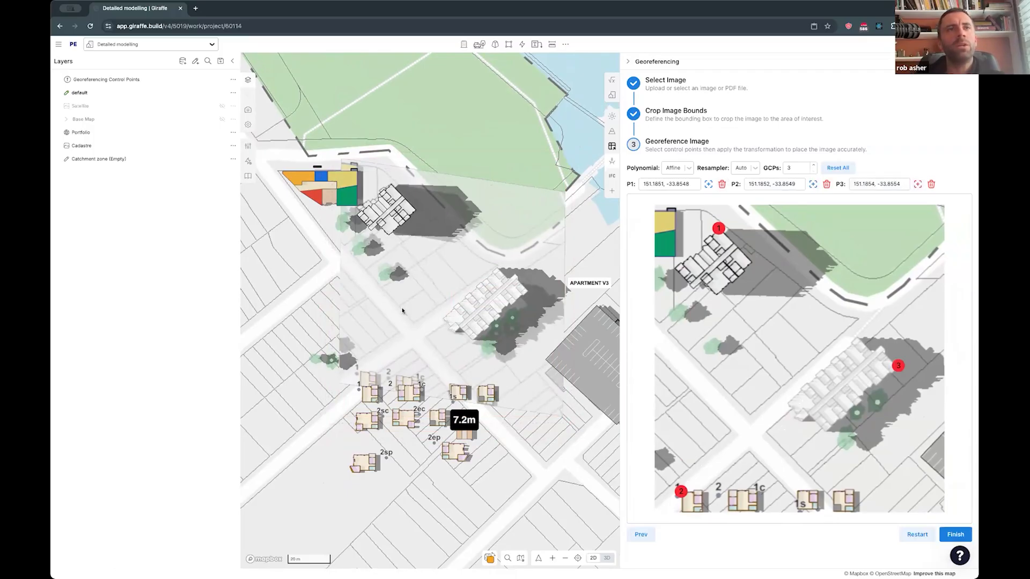
- Set the number of ground control points for the affine transformation to 4
scroll(405, 312, down, 5)
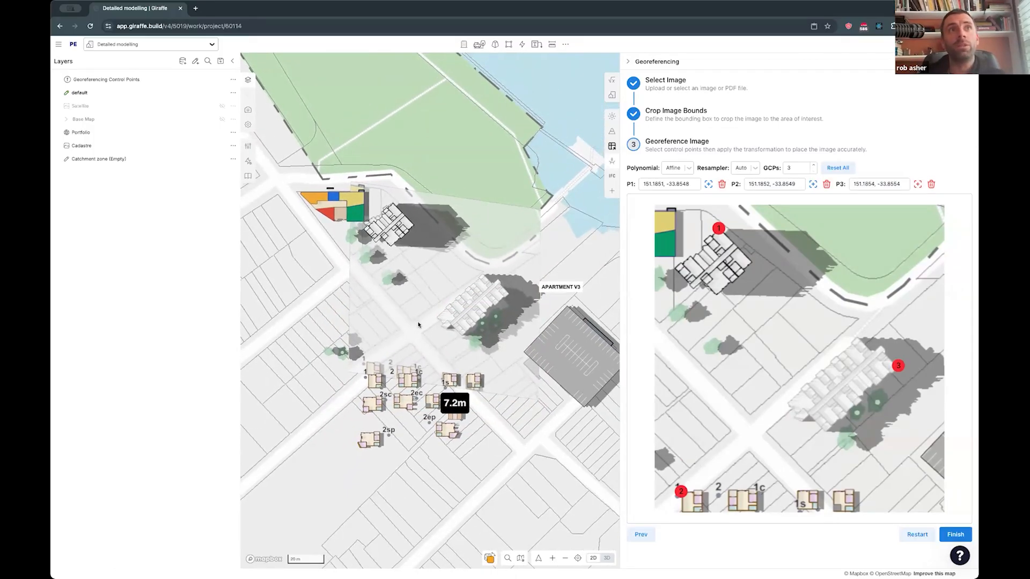
scroll(417, 324, down, 5)
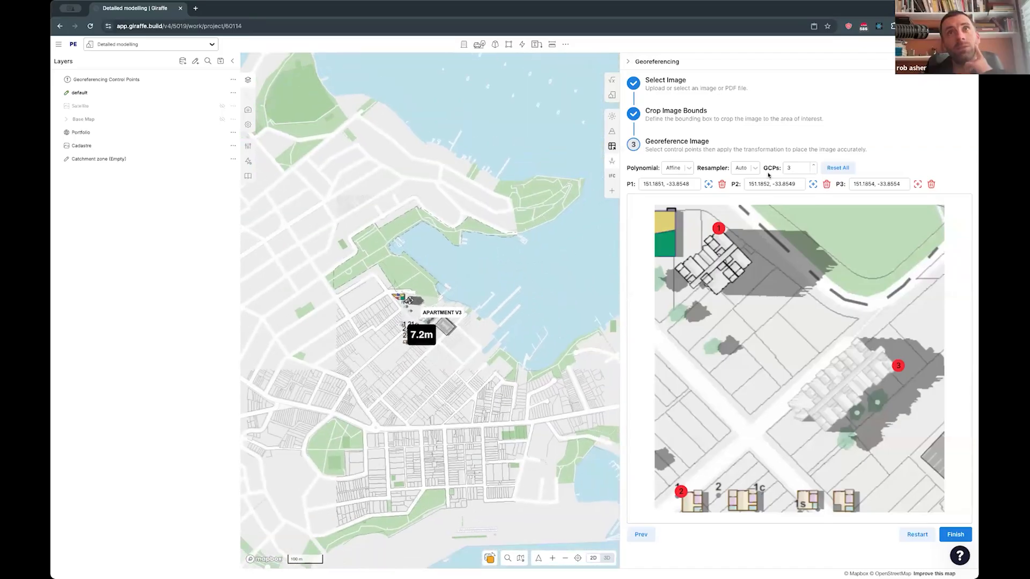
click(813, 165)
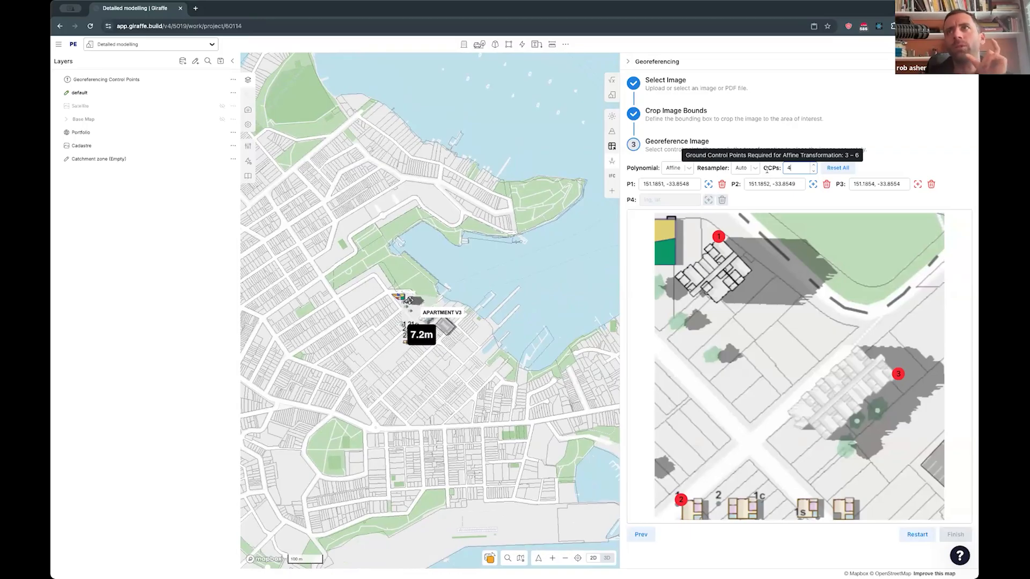
- Set the number of ground control points to 6 and check the available polynomial transformation types, keeping Affine
click(813, 166)
click(812, 165)
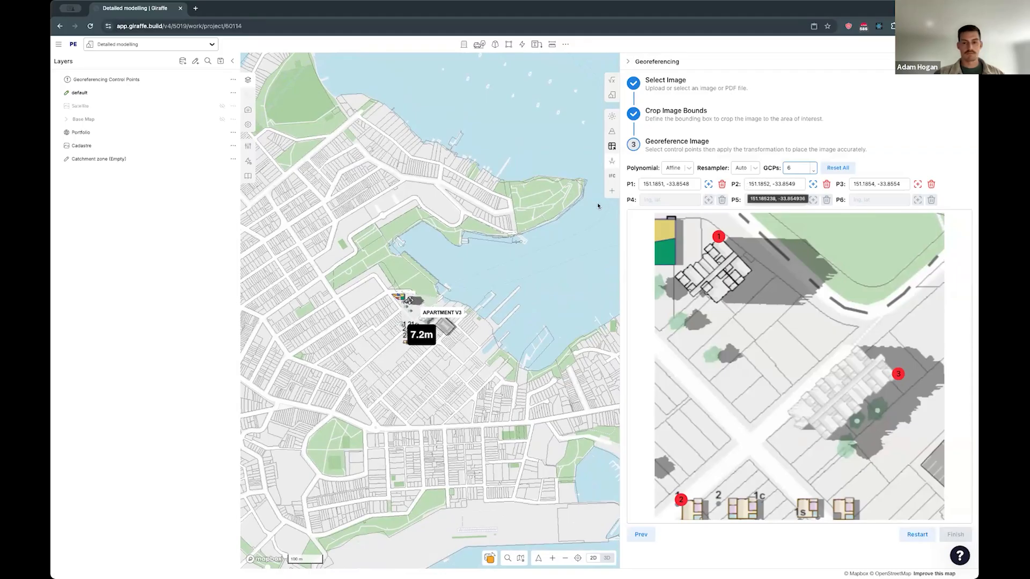
click(687, 168)
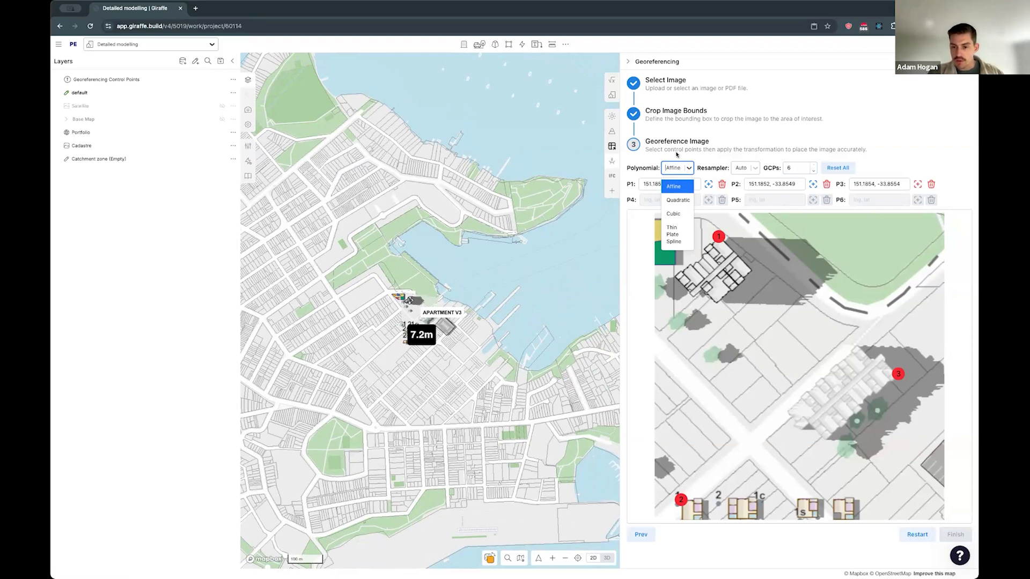
click(677, 154)
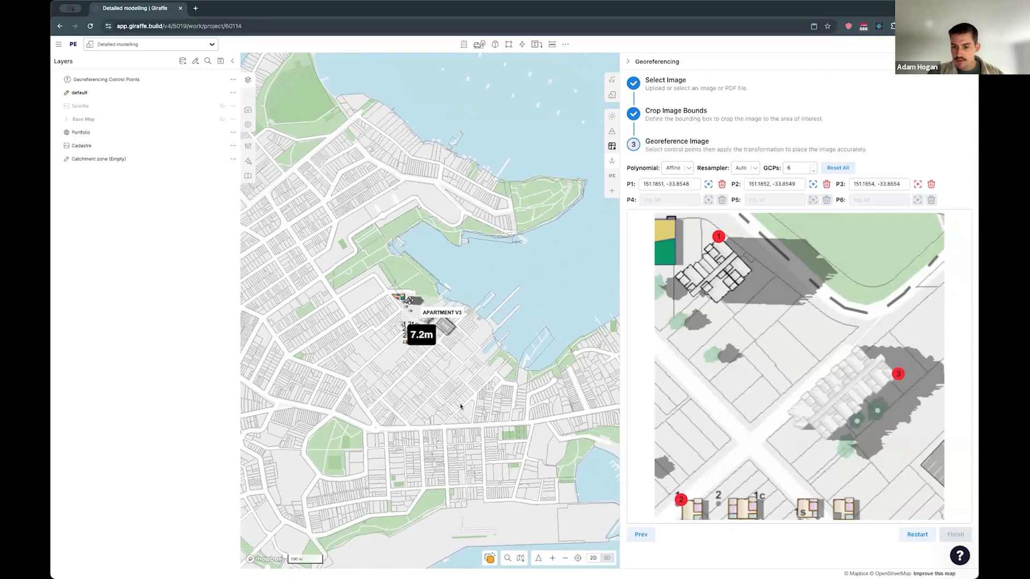
- Relocate map control point 3 to the shoreline beside the marina, southeast of the apartment model
scroll(394, 337, up, 2)
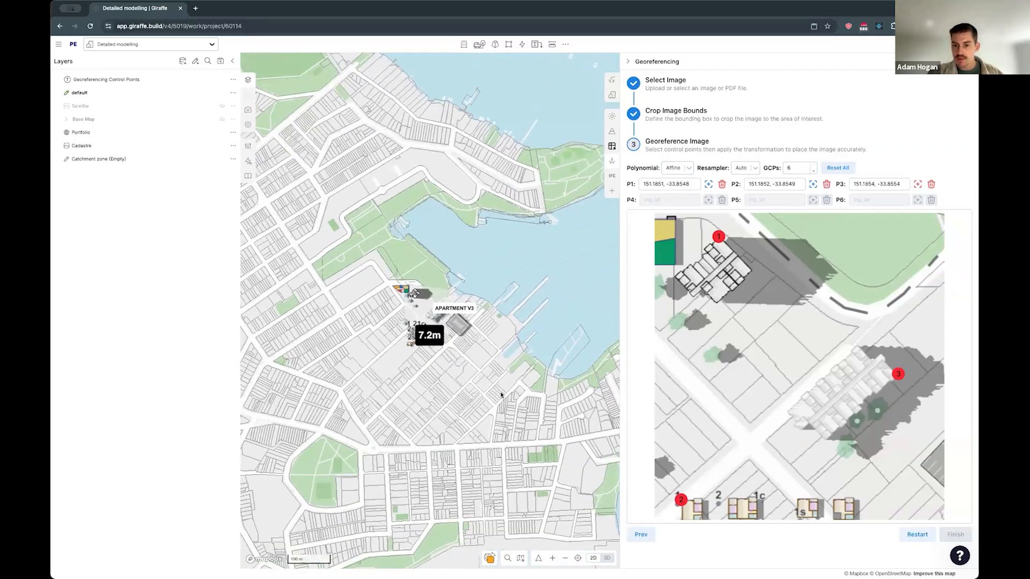
scroll(382, 333, up, 2)
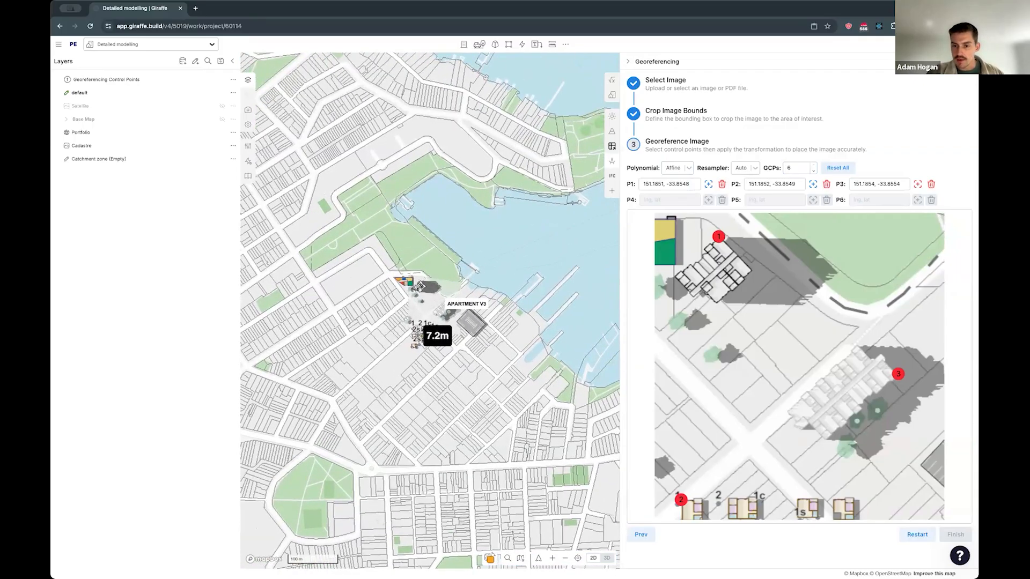
drag(543, 388, 517, 394)
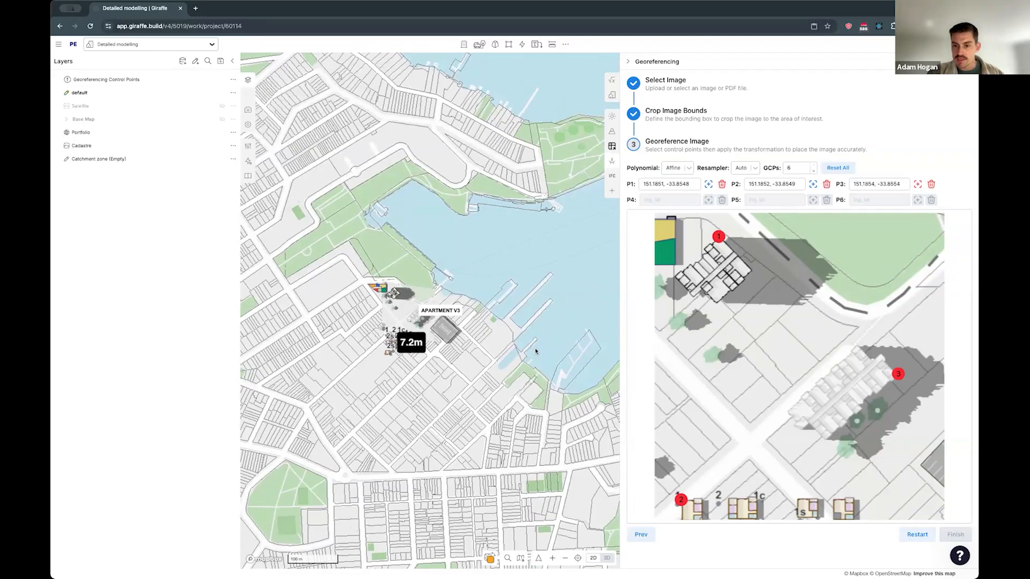
scroll(535, 352, down, 2)
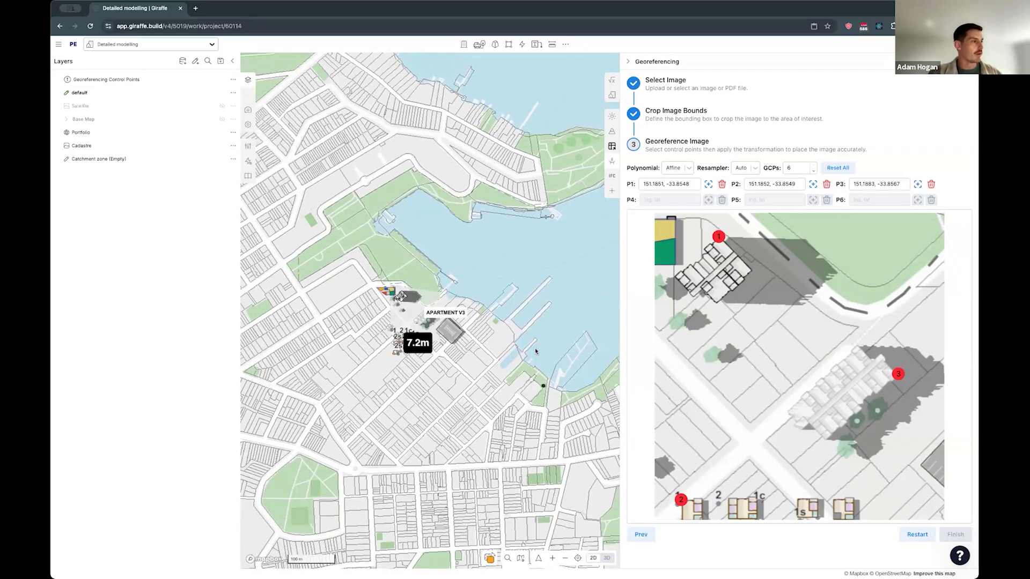
- Show the list of export formats available for the project
click(58, 44)
mouse_move(81, 95)
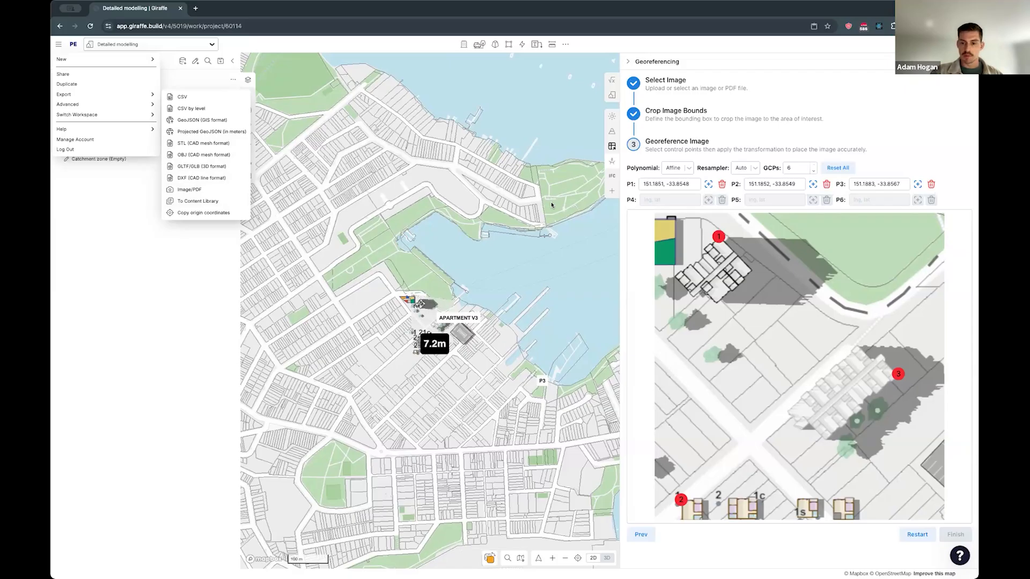
- Search the available apps for "buil", add Report Builder to the project and open it
click(612, 191)
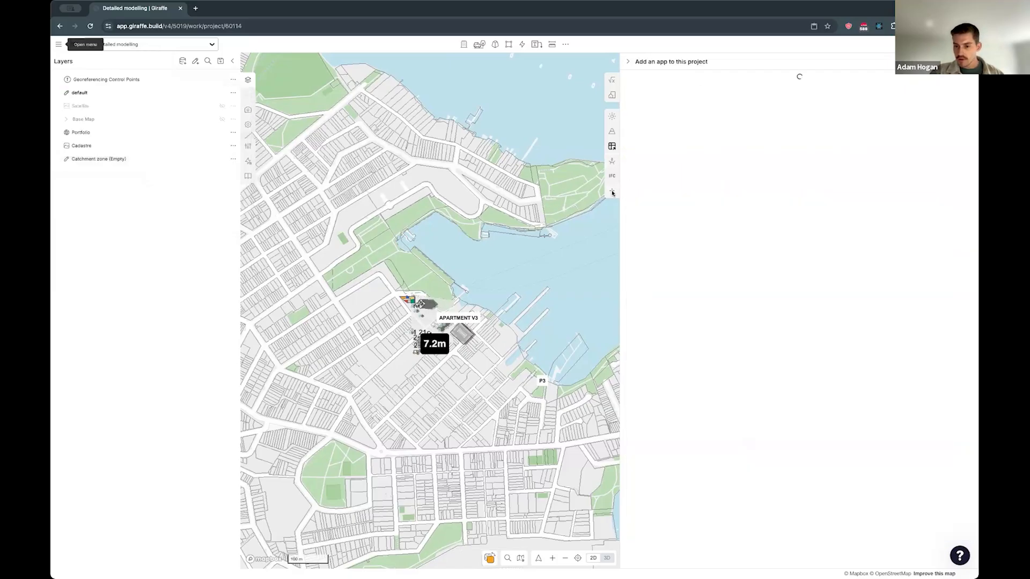
text(bu)
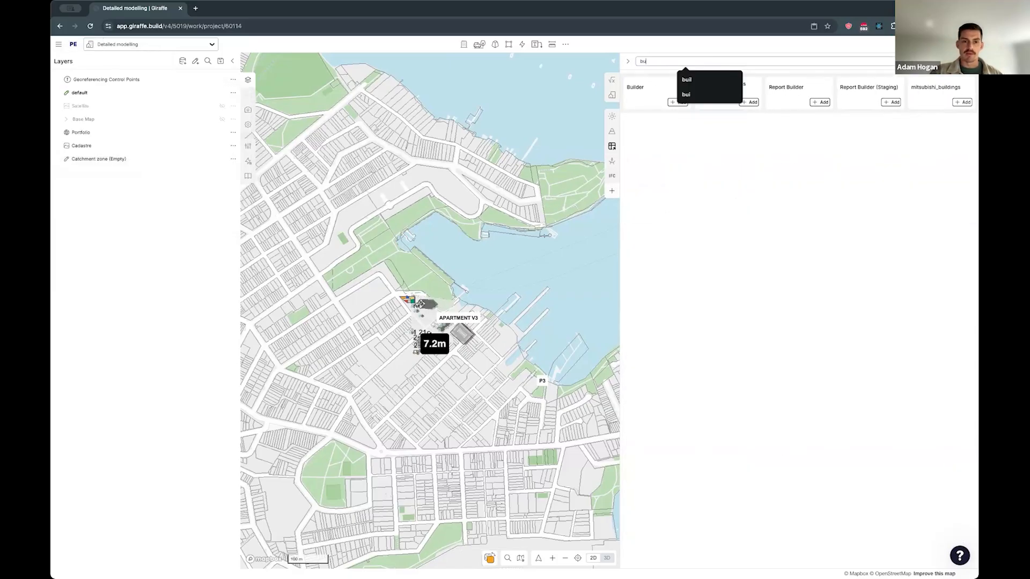
text(il)
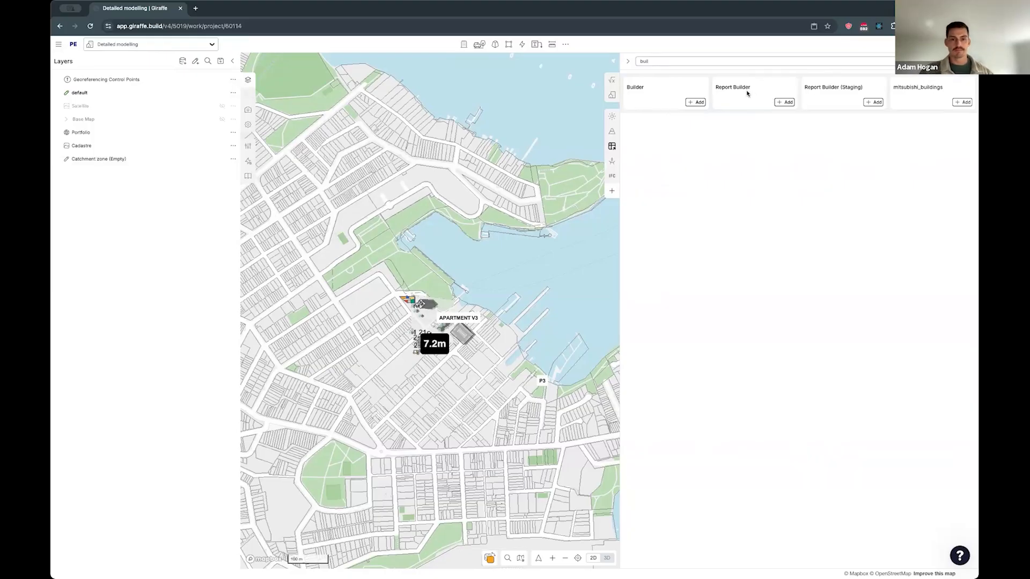
click(784, 101)
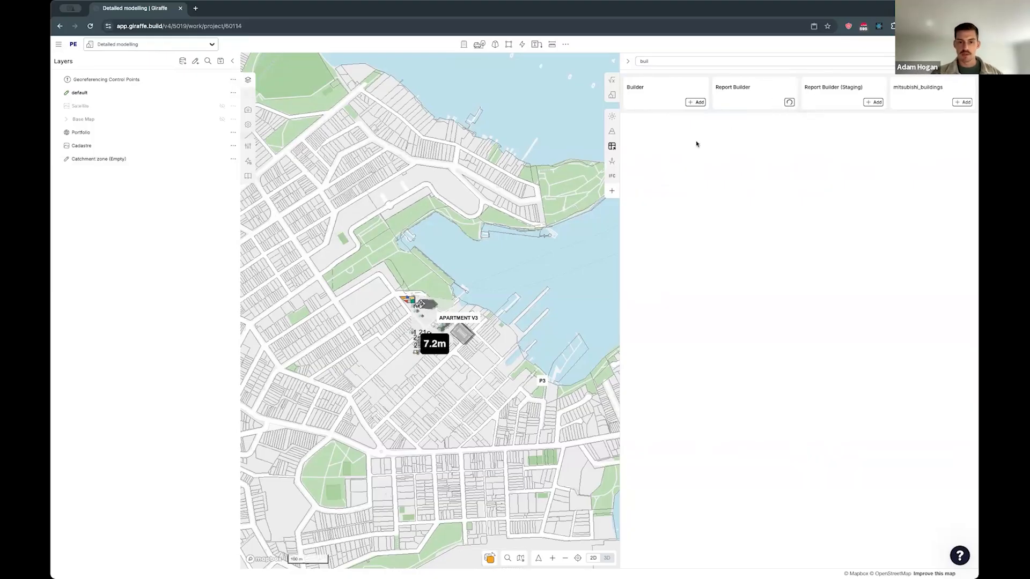
click(612, 191)
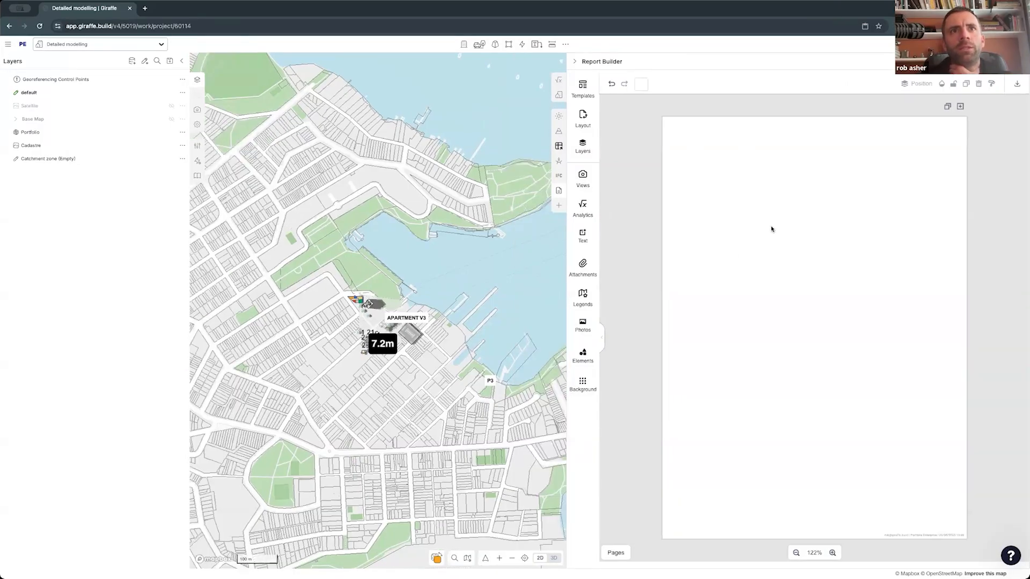
- Show the report's page thumbnails and its list of saved views, and widen the report panel
click(611, 552)
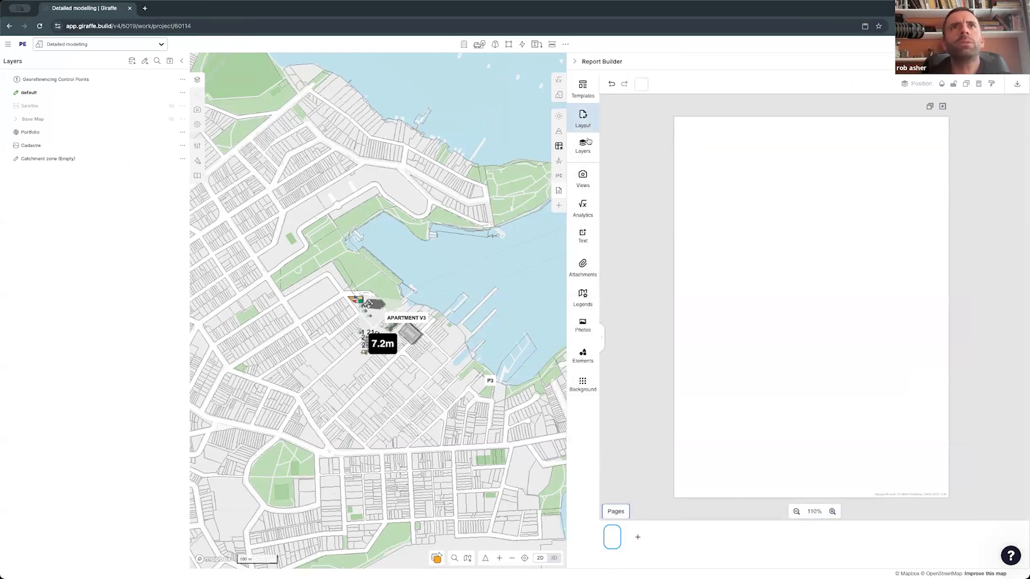
click(583, 174)
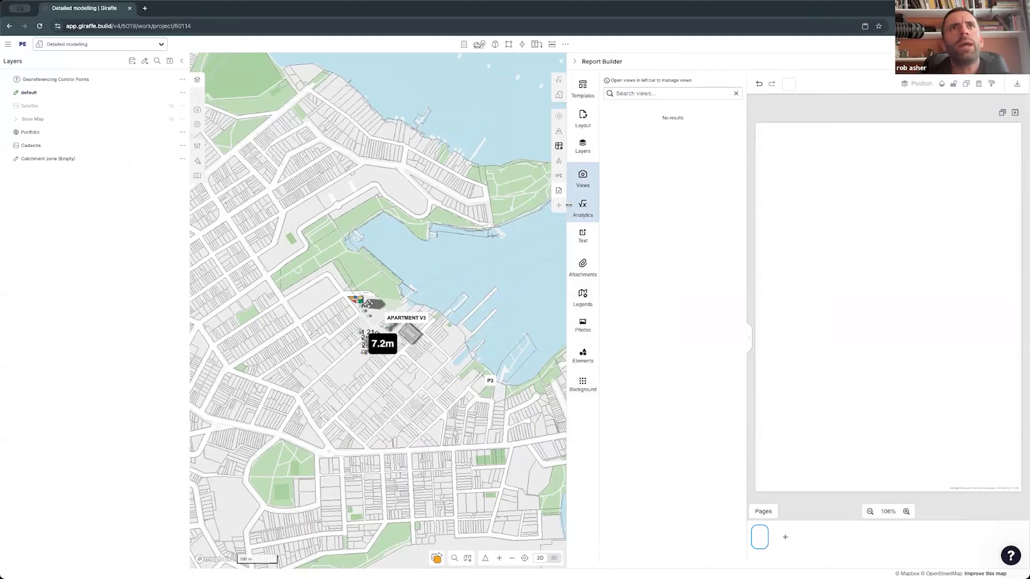
drag(566, 213, 478, 212)
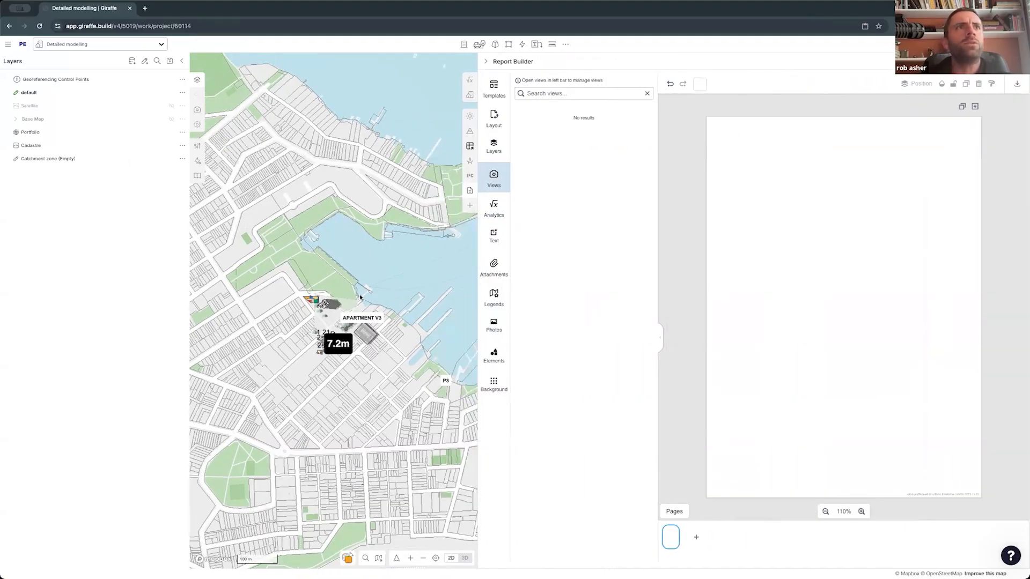
- Try to capture a 2D view of the apartment building for A4 landscape at scale 1:500 and 150 DPI
scroll(329, 306, up, 5)
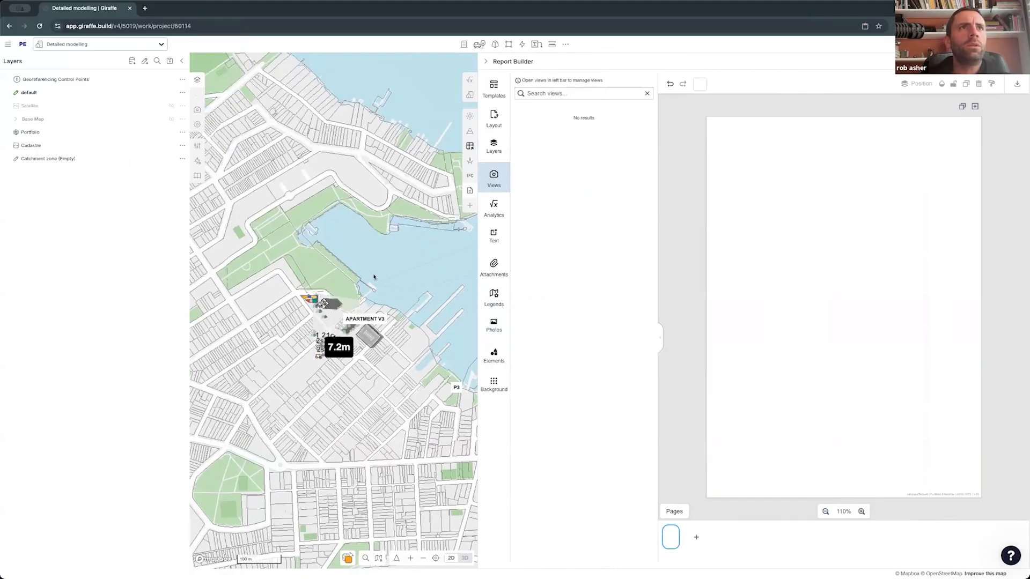
scroll(317, 301, up, 3)
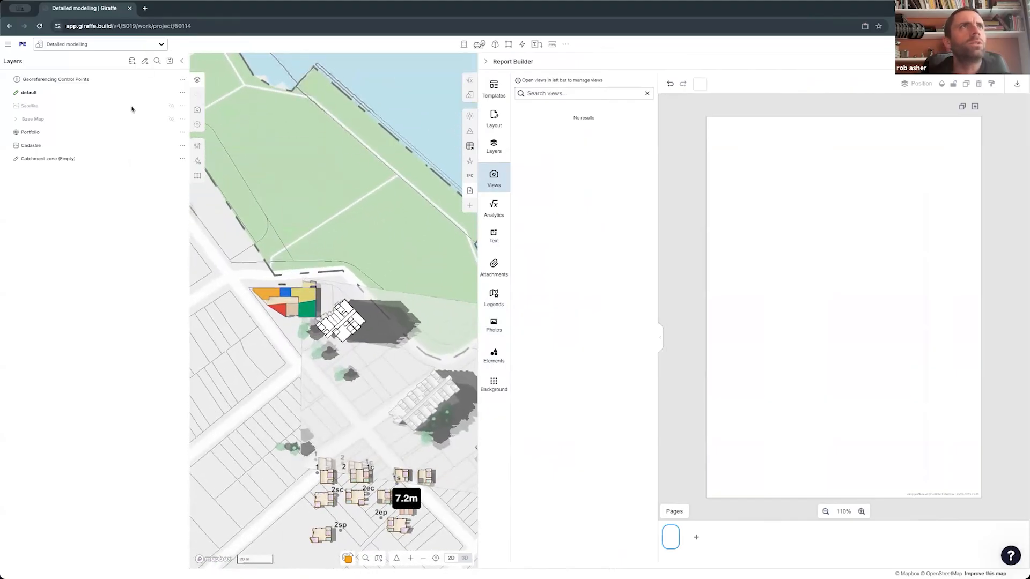
click(197, 109)
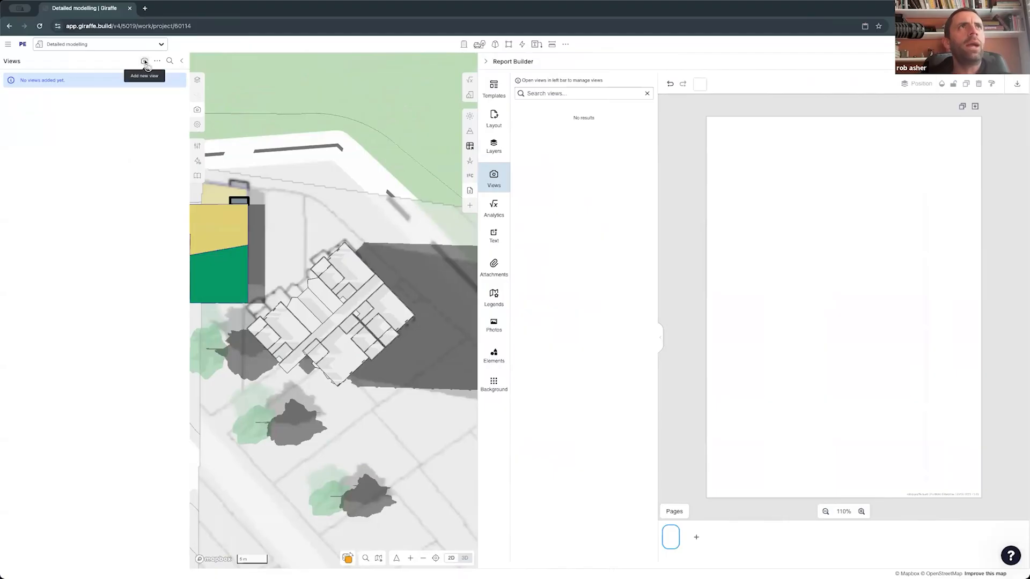
click(144, 62)
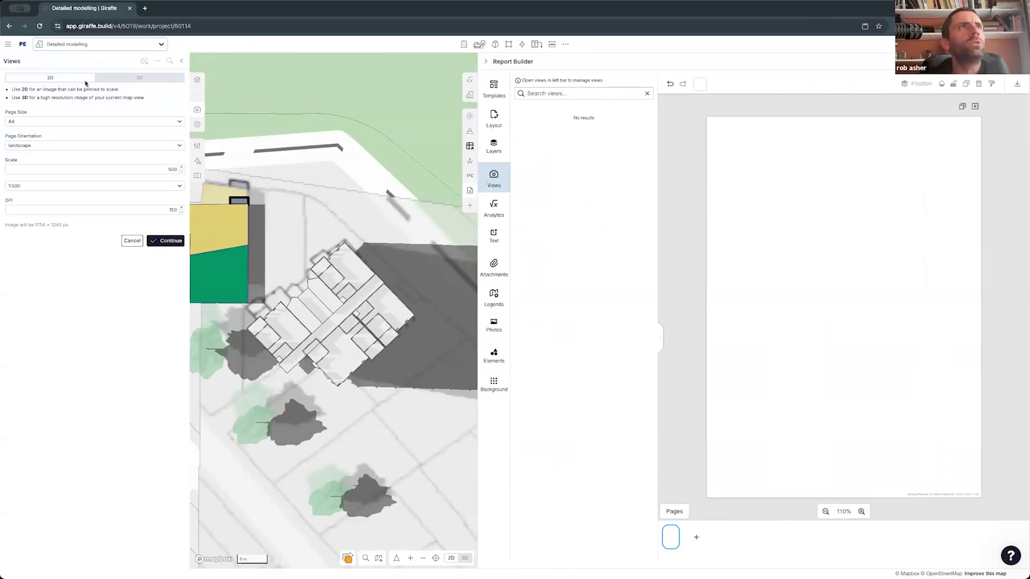
click(133, 78)
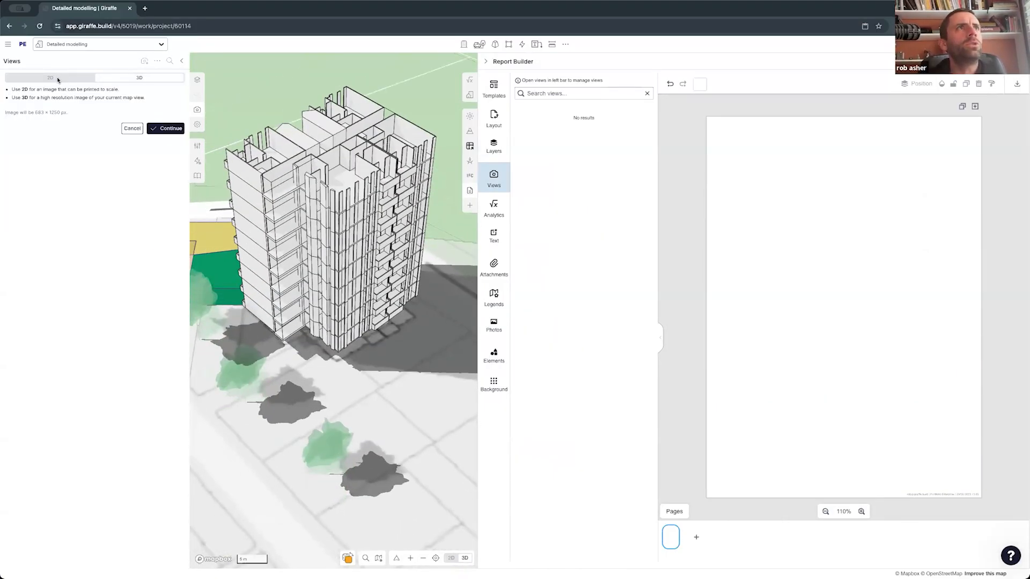
click(57, 77)
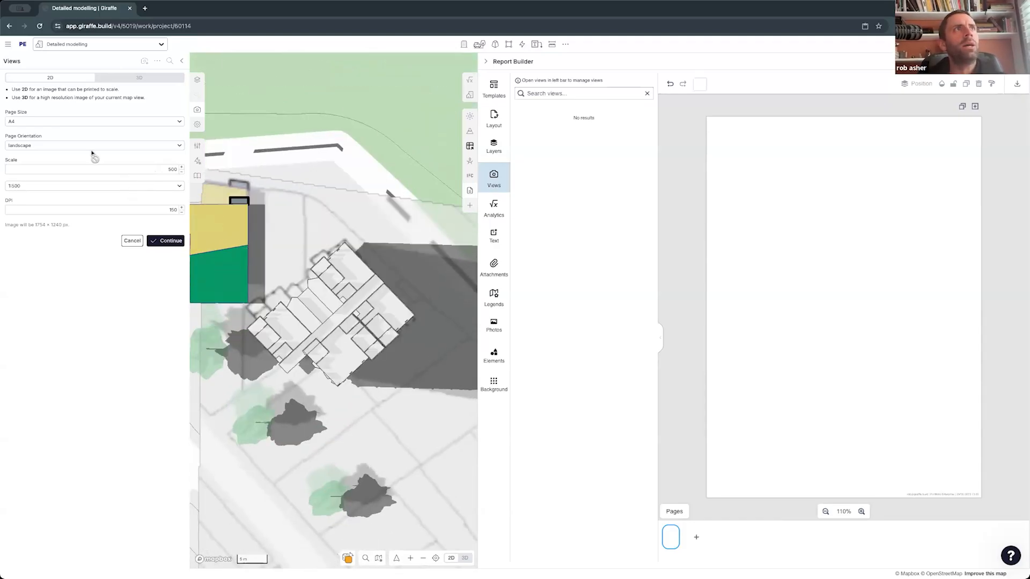
click(173, 241)
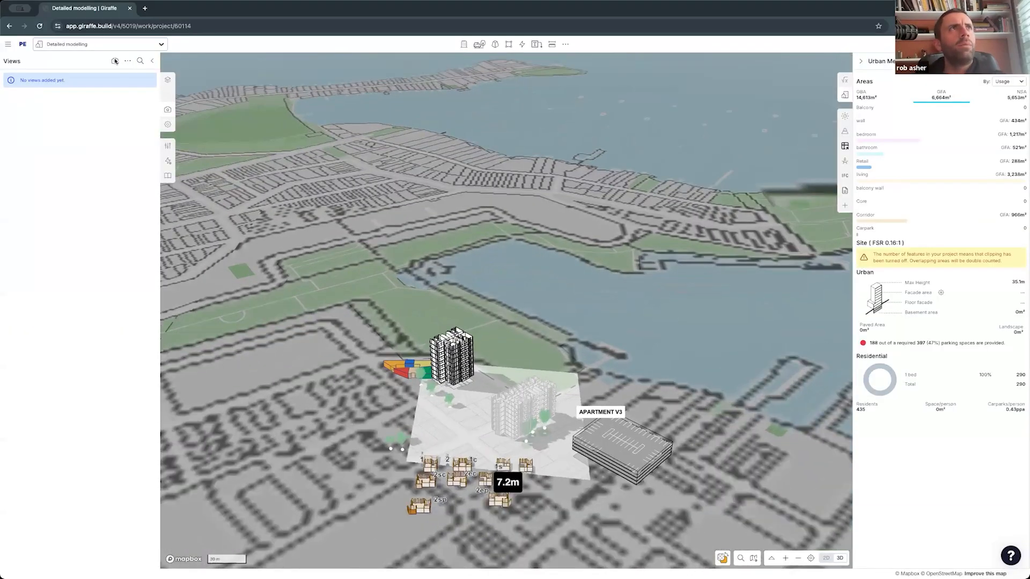
- Create a 3D view of the modelled site with camera and layers included, and save it with the title 1
click(115, 61)
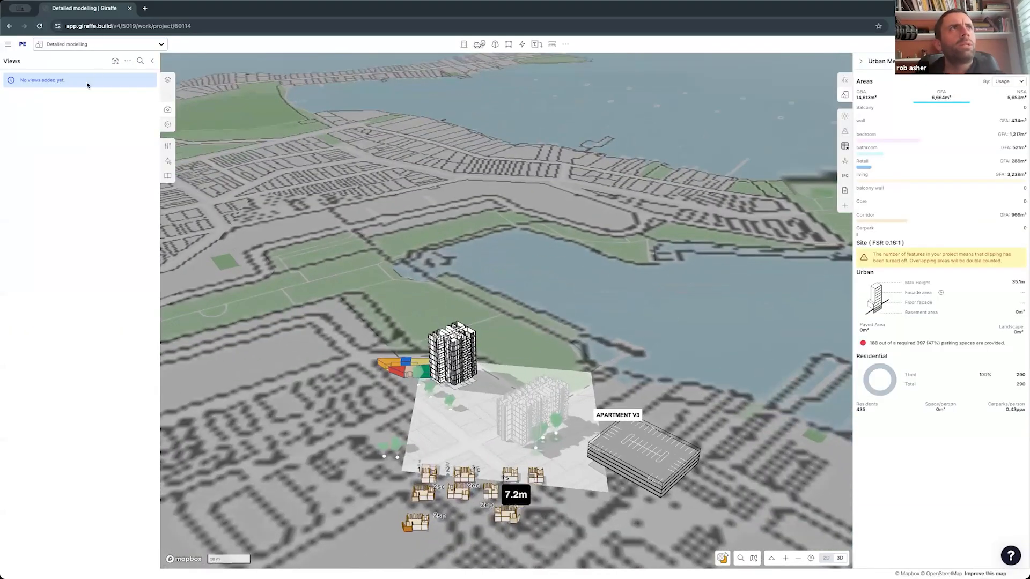
click(136, 128)
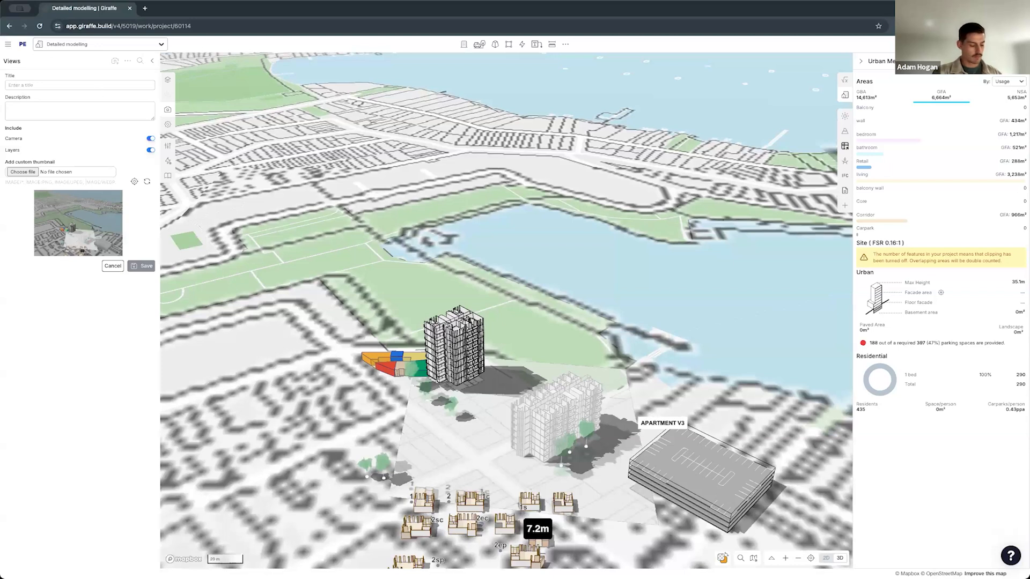
click(144, 265)
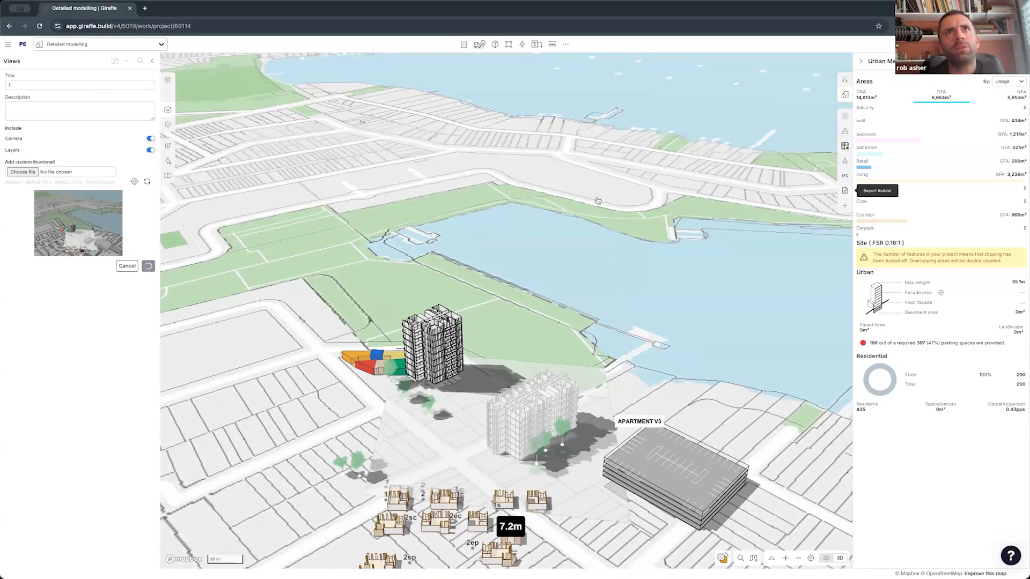
- Reopen Report Builder, insert saved view 1, enlarge it to the page width and place it just below the page's upper edge
click(844, 190)
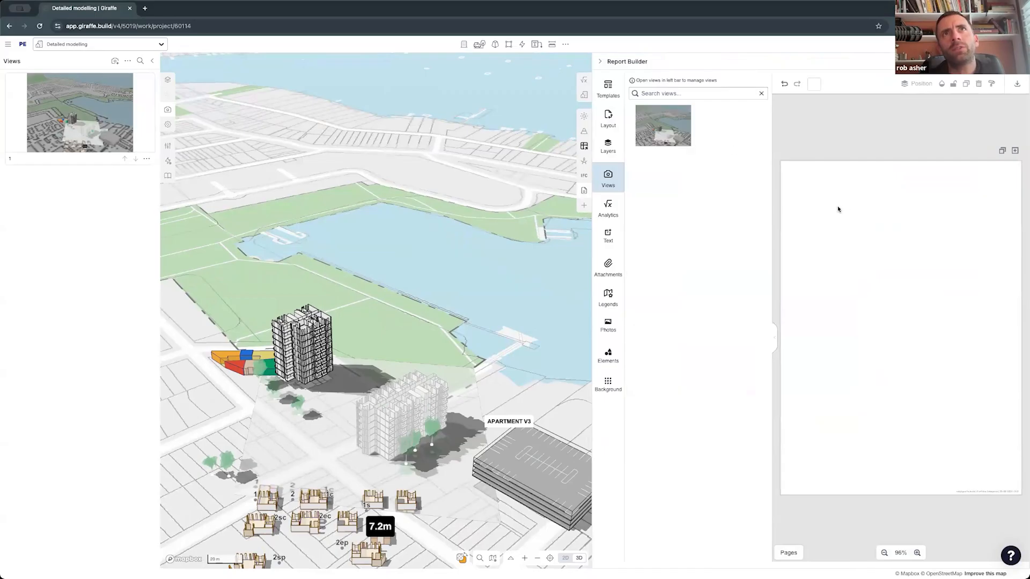
click(665, 128)
drag(908, 263, 1018, 343)
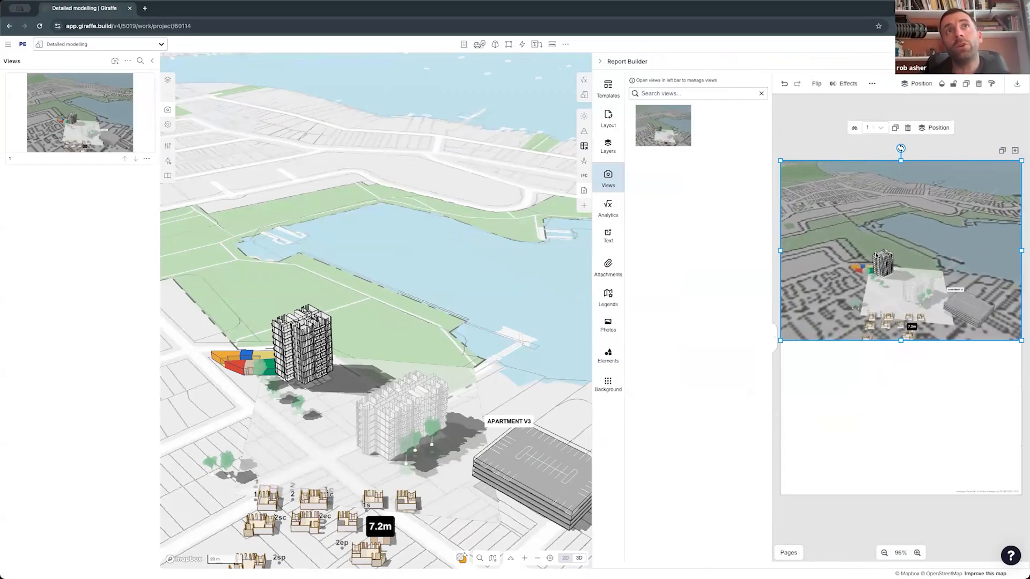
drag(872, 258, 872, 270)
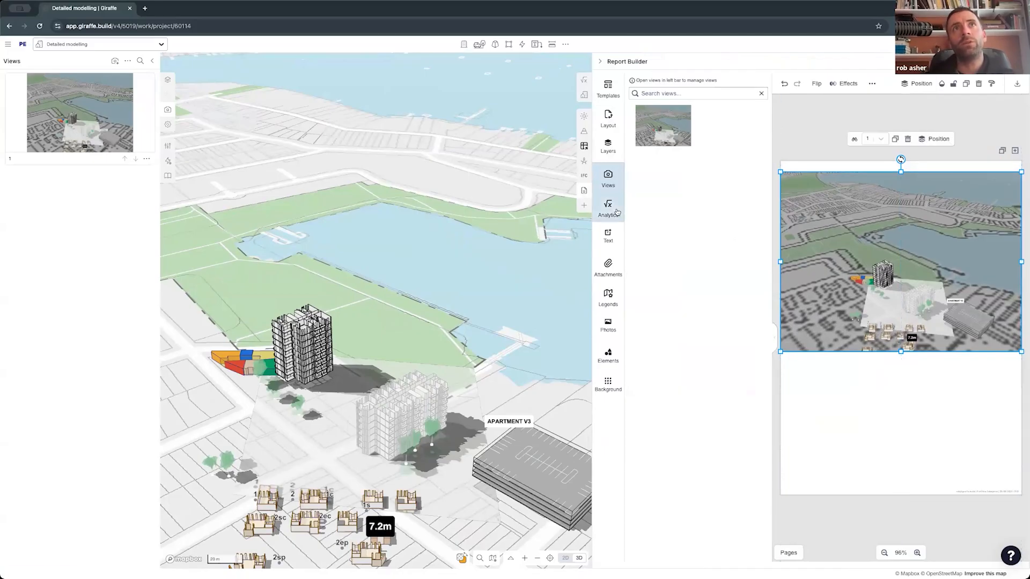
- Look at the analytics options, then add a grey diamond shape to the report and place it below the view image
click(617, 212)
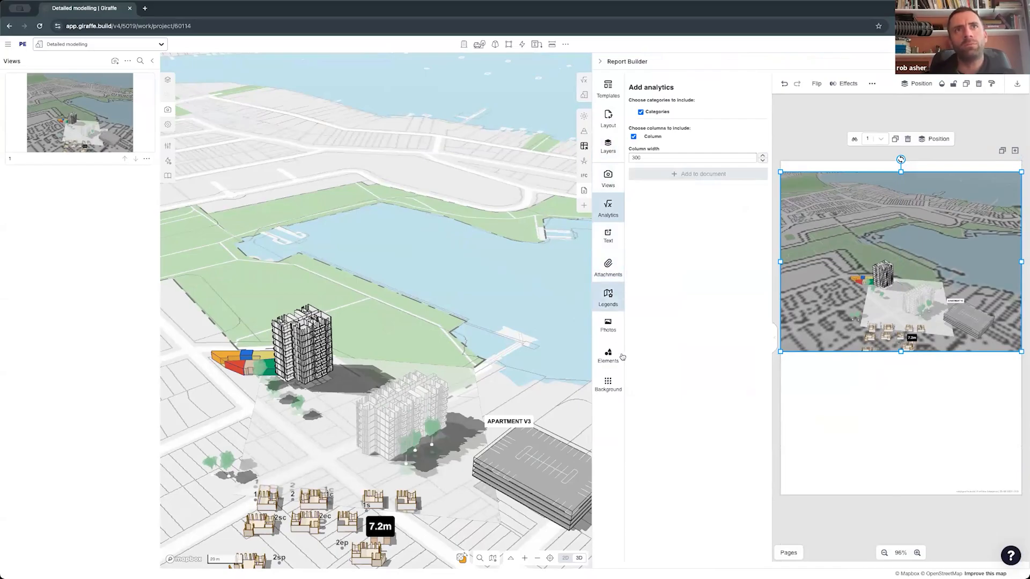
click(610, 355)
click(678, 236)
drag(905, 352, 838, 414)
- Insert the "Operations Manager" text template and place it in the report page's lower right area, beside the diamond
click(607, 236)
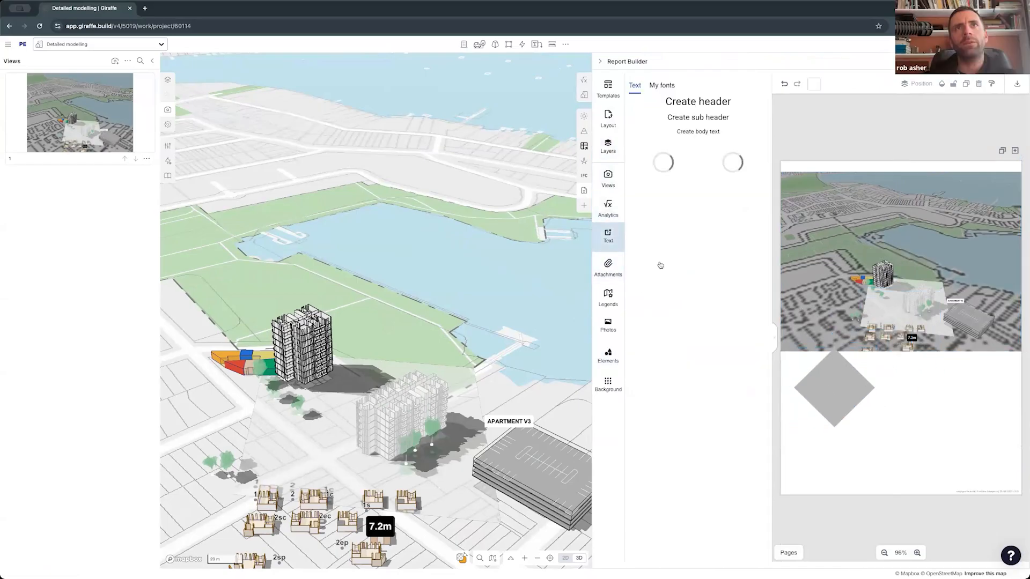
click(720, 236)
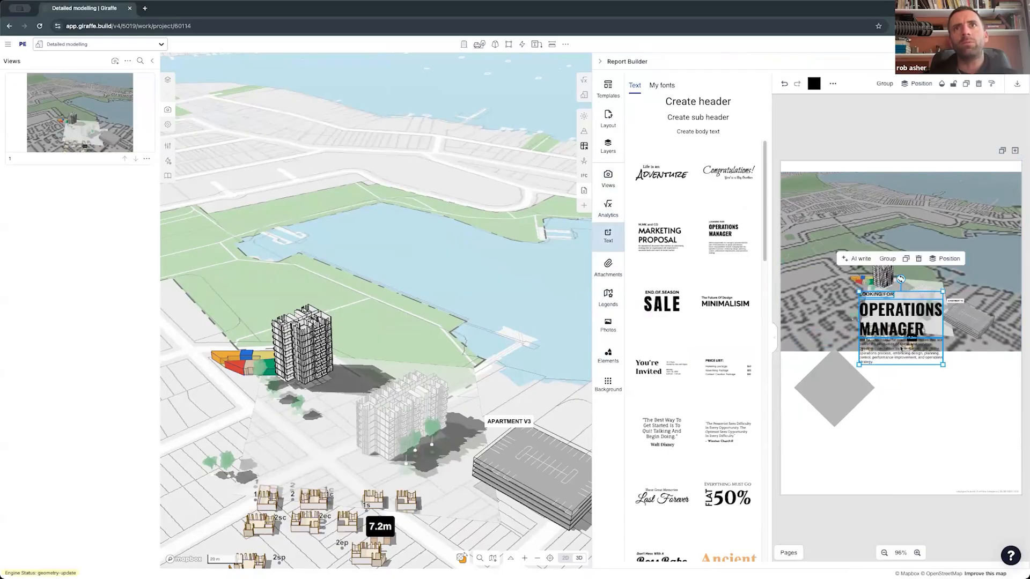
drag(901, 349, 956, 456)
click(877, 375)
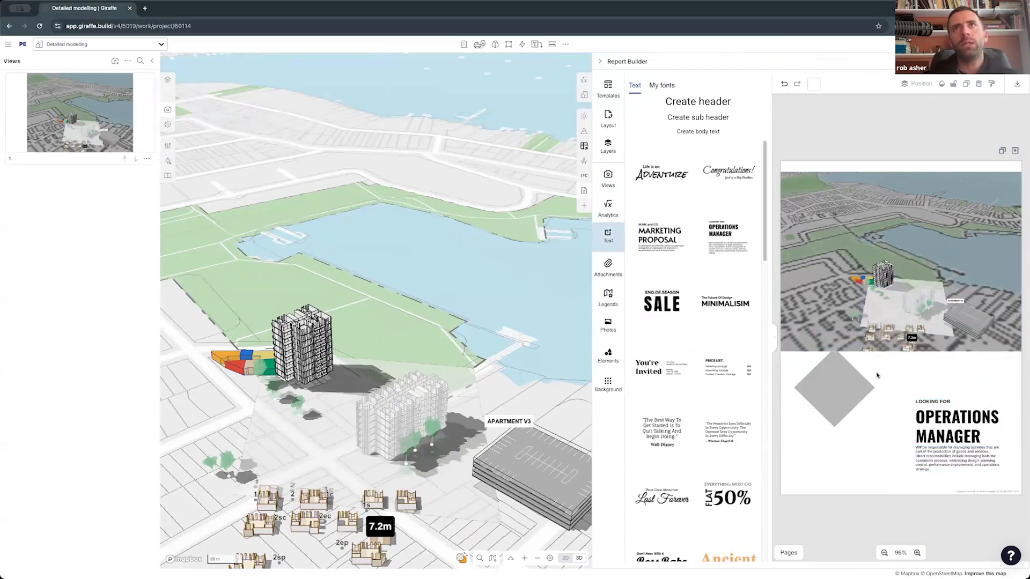